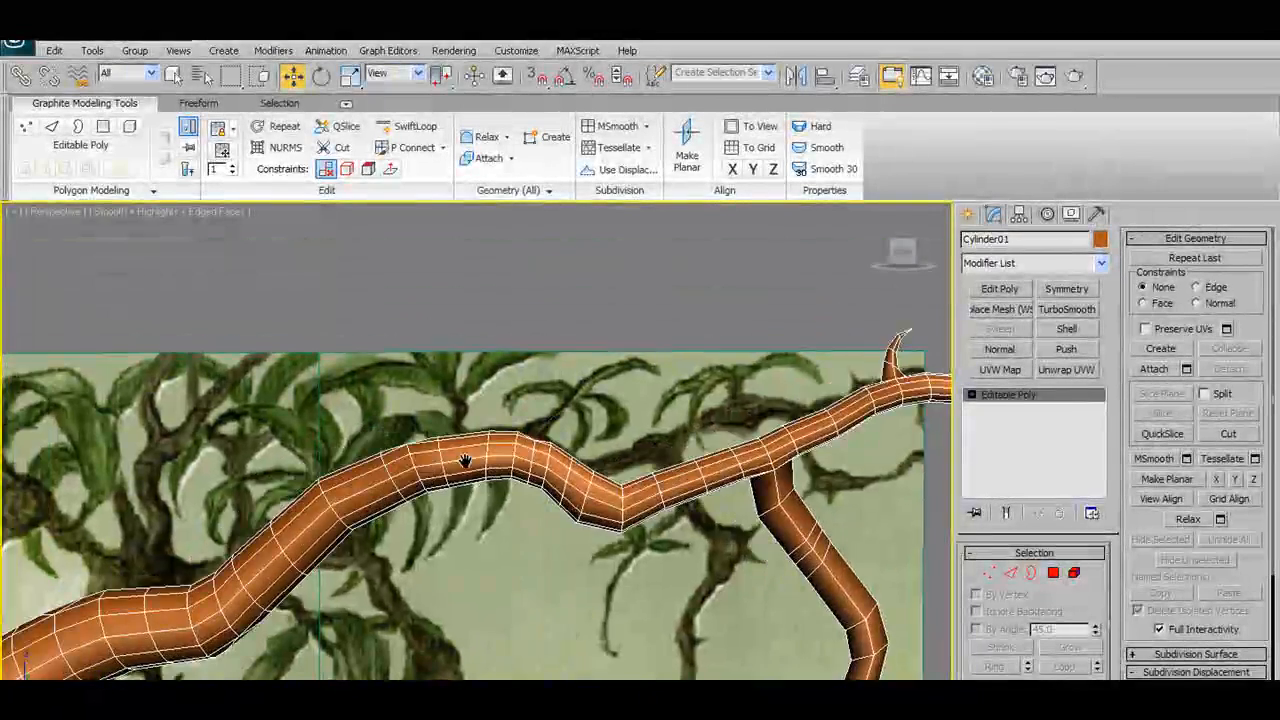
# Examine the branch against the reference painting in front view, closing in on the bend where a small twig sprouts
pyautogui.scroll(-3, 465, 461)
pyautogui.moveTo(350, 530); pyautogui.dragTo(745, 385, button='middle')
pyautogui.scroll(6, 442, 481)
pyautogui.scroll(-5, 478, 455)
pyautogui.moveTo(815, 367); pyautogui.dragTo(545, 395, button='middle')
pyautogui.scroll(-3, 570, 413)
pyautogui.scroll(2, 535, 388)
pyautogui.scroll(-5, 550, 395)
pyautogui.scroll(7, 560, 420)
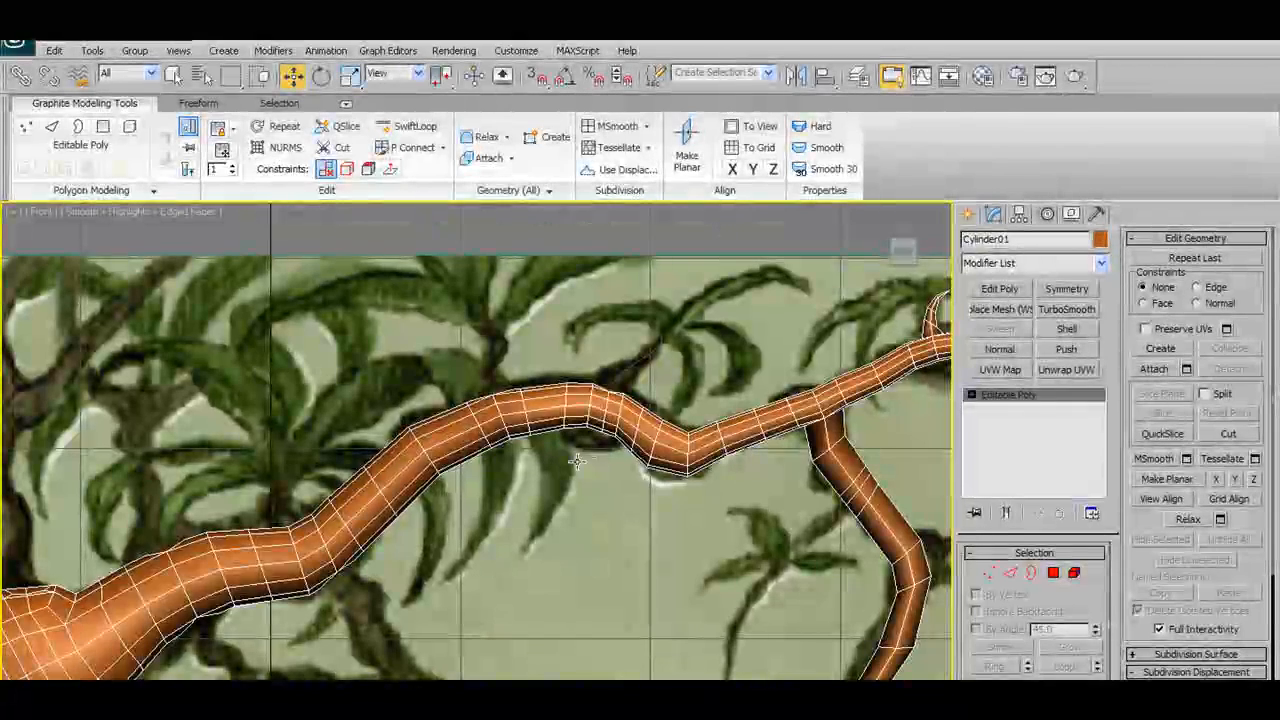
pyautogui.scroll(2, 595, 454)
pyautogui.moveTo(511, 470); pyautogui.dragTo(447, 535, button='middle')
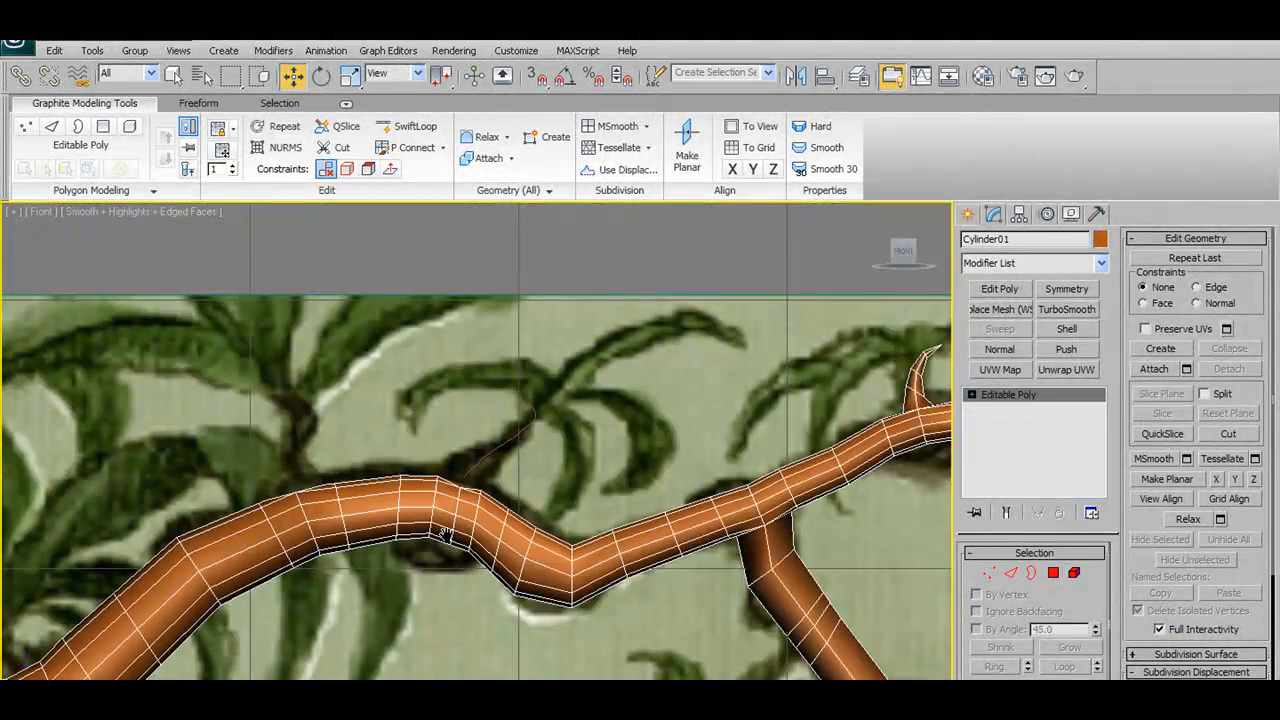
pyautogui.scroll(3, 448, 538)
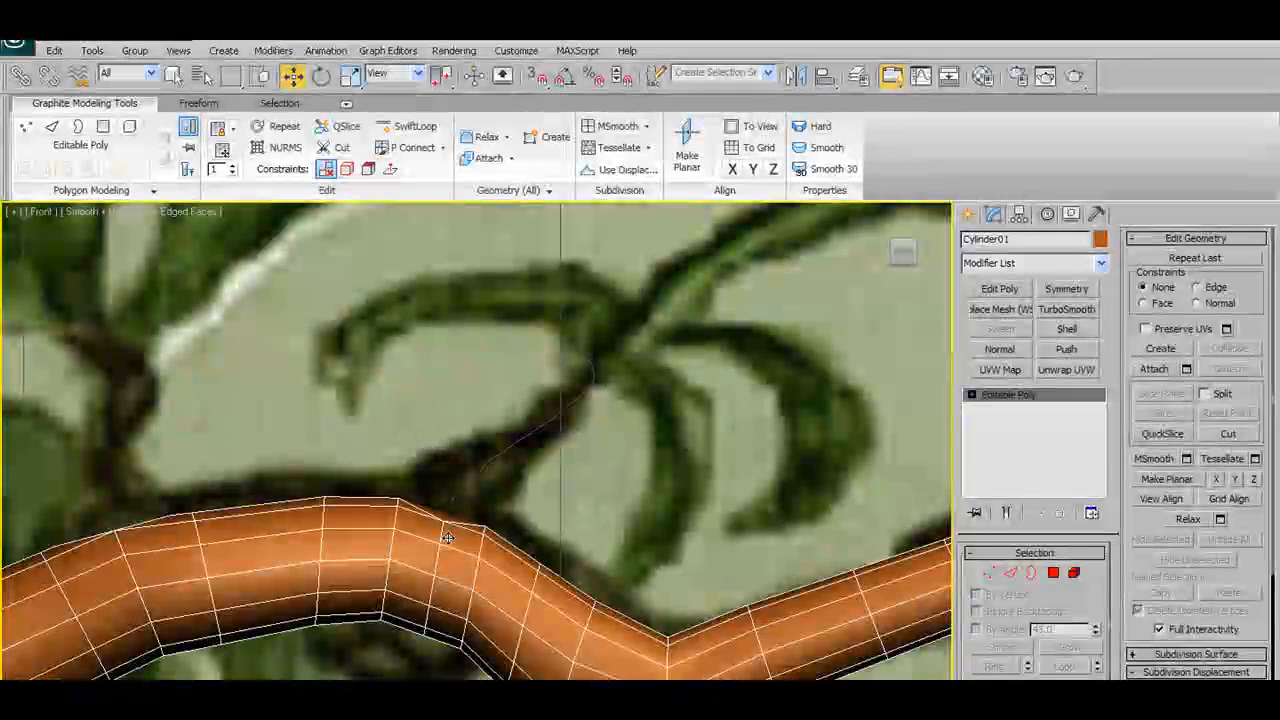
# Use Paint Connect at vertex level to join two opposite corners of the diamond-shaped face on top of the branch's bend
pyautogui.click(988, 574)
pyautogui.keyDown('alt'); pyautogui.moveTo(533, 540); pyautogui.dragTo(526, 491, button='middle'); pyautogui.keyUp('alt')
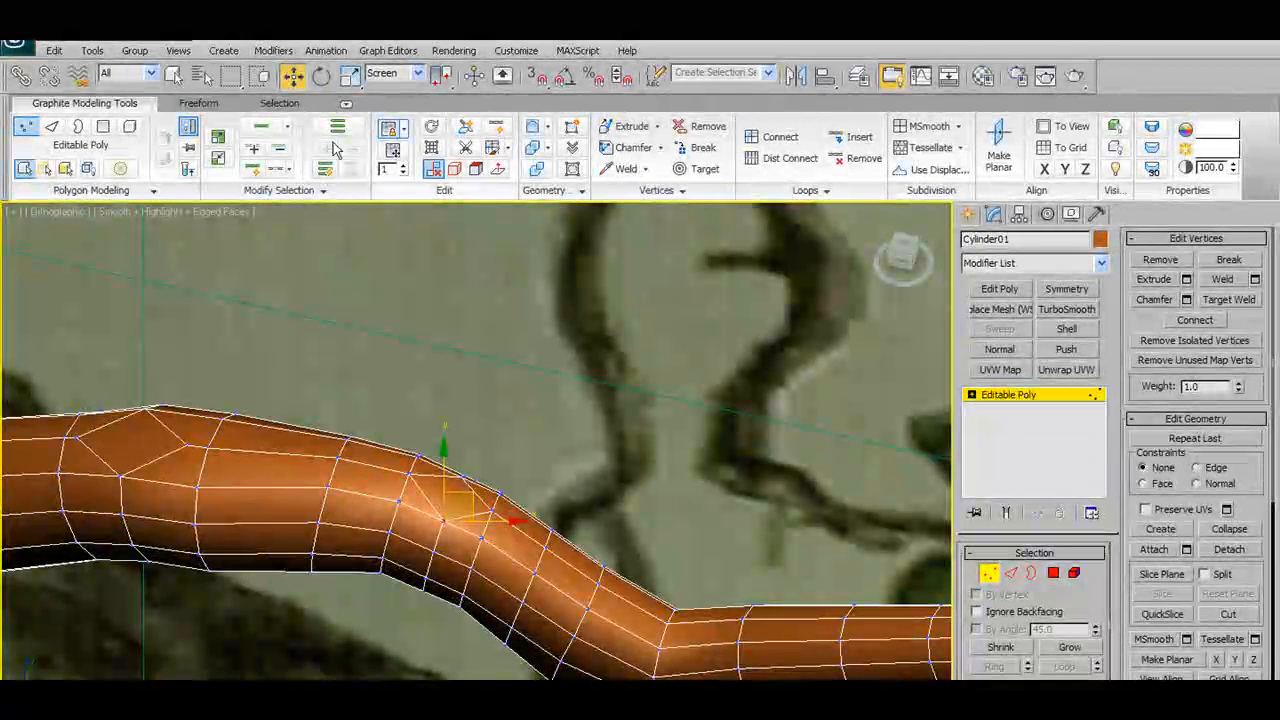
pyautogui.click(491, 147)
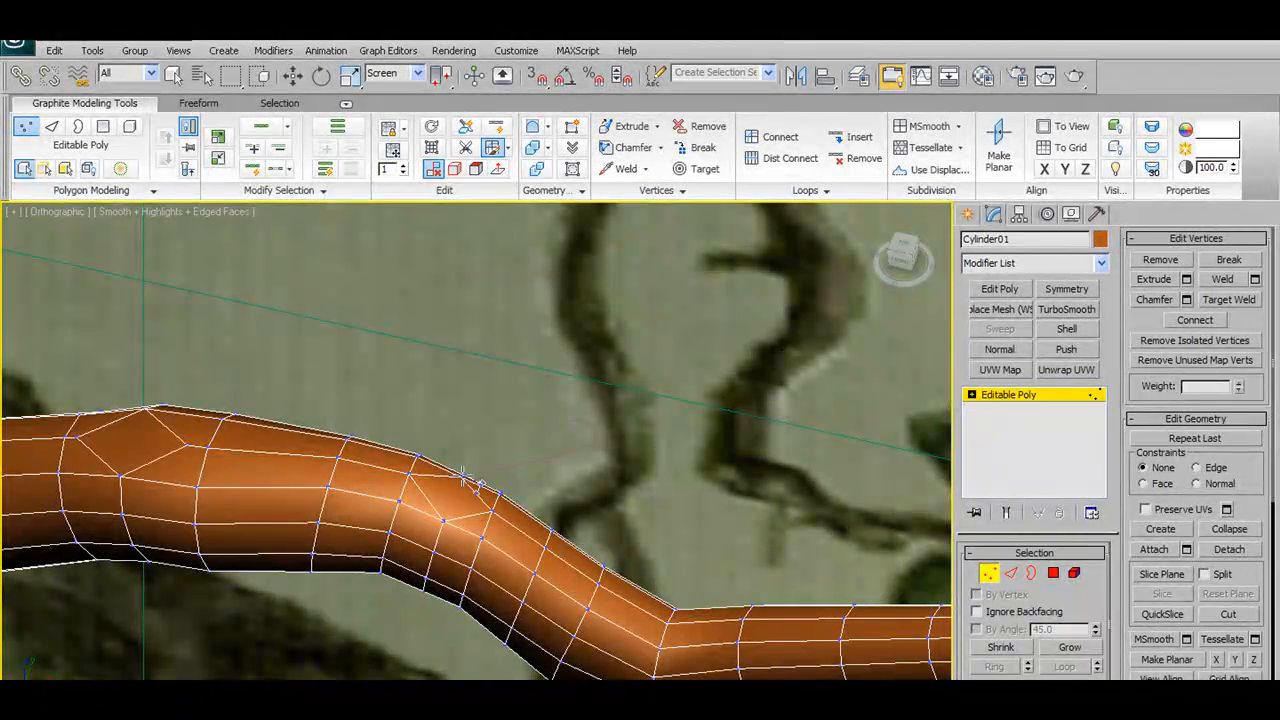
pyautogui.keyDown('alt'); pyautogui.moveTo(516, 515); pyautogui.dragTo(463, 589, button='middle'); pyautogui.keyUp('alt')
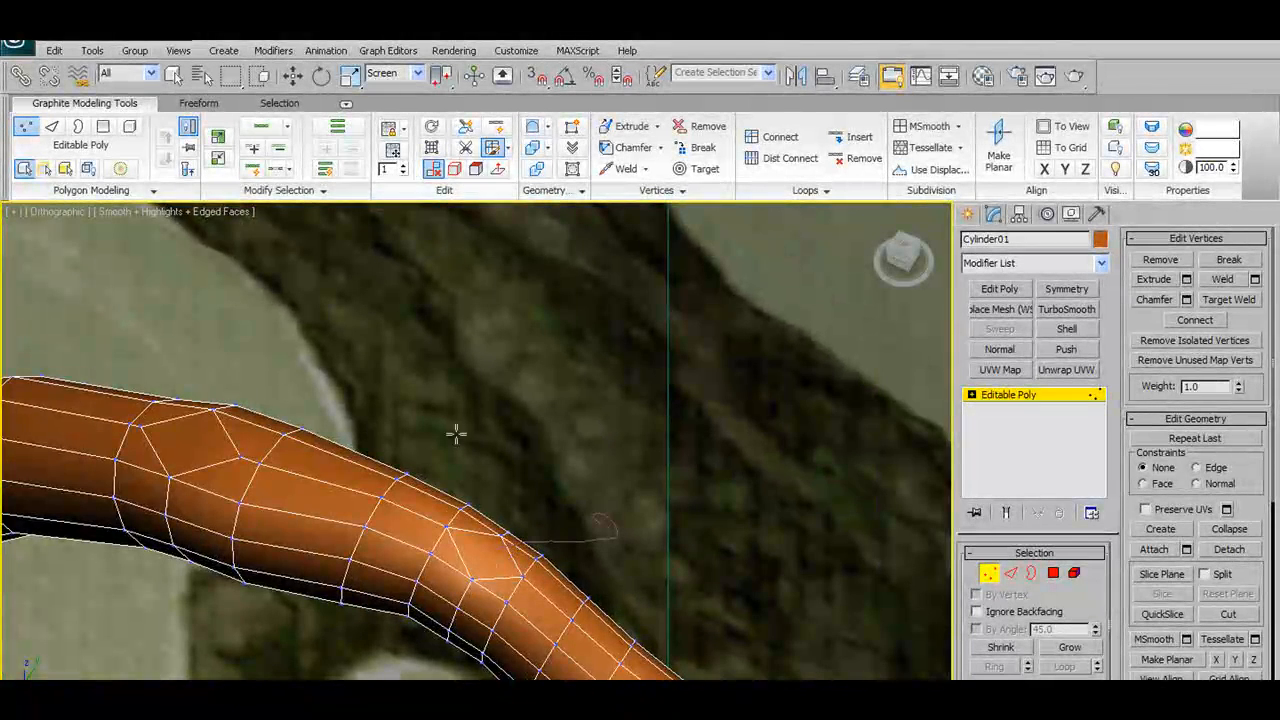
pyautogui.keyDown('alt'); pyautogui.moveTo(456, 434); pyautogui.dragTo(506, 462, button='middle'); pyautogui.keyUp('alt')
pyautogui.scroll(2, 510, 473)
pyautogui.click(506, 474)
pyautogui.moveTo(599, 474)
pyautogui.keyDown('alt'); pyautogui.mouseDown(button='middle')
pyautogui.moveTo(566, 440)
pyautogui.moveTo(560, 458)
pyautogui.moveTo(632, 532)
pyautogui.moveTo(631, 486)
pyautogui.moveTo(664, 492)
pyautogui.moveTo(631, 486)
pyautogui.moveTo(606, 508)
pyautogui.moveTo(600, 490)
pyautogui.mouseUp(button='middle'); pyautogui.keyUp('alt')
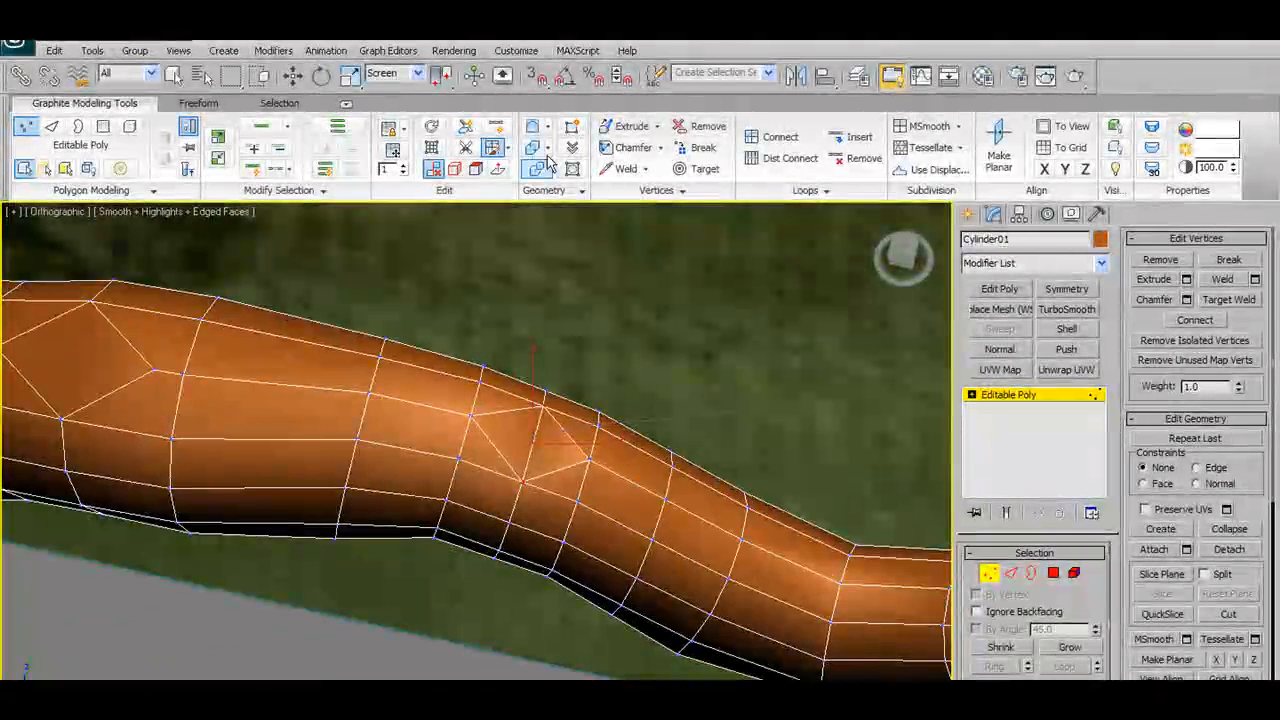
# Try to cut a second edge across the diamond between its two remaining opposite corners
pyautogui.press('w')
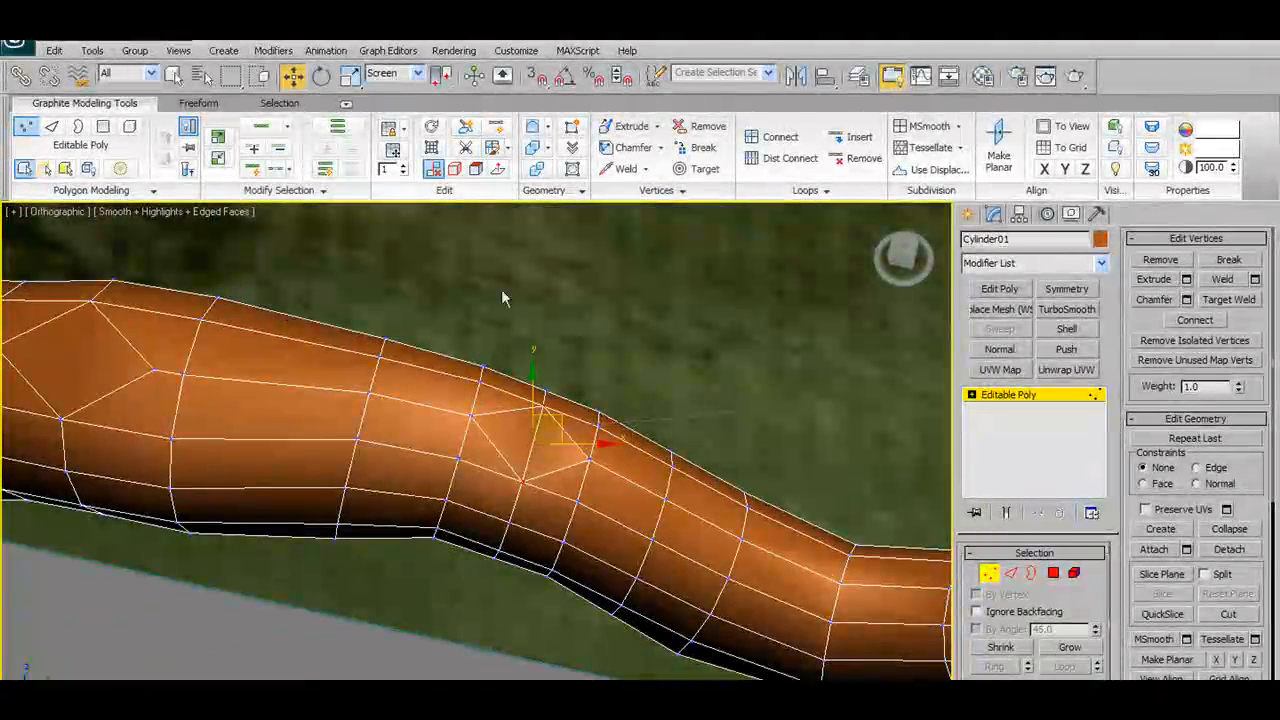
pyautogui.click(465, 147)
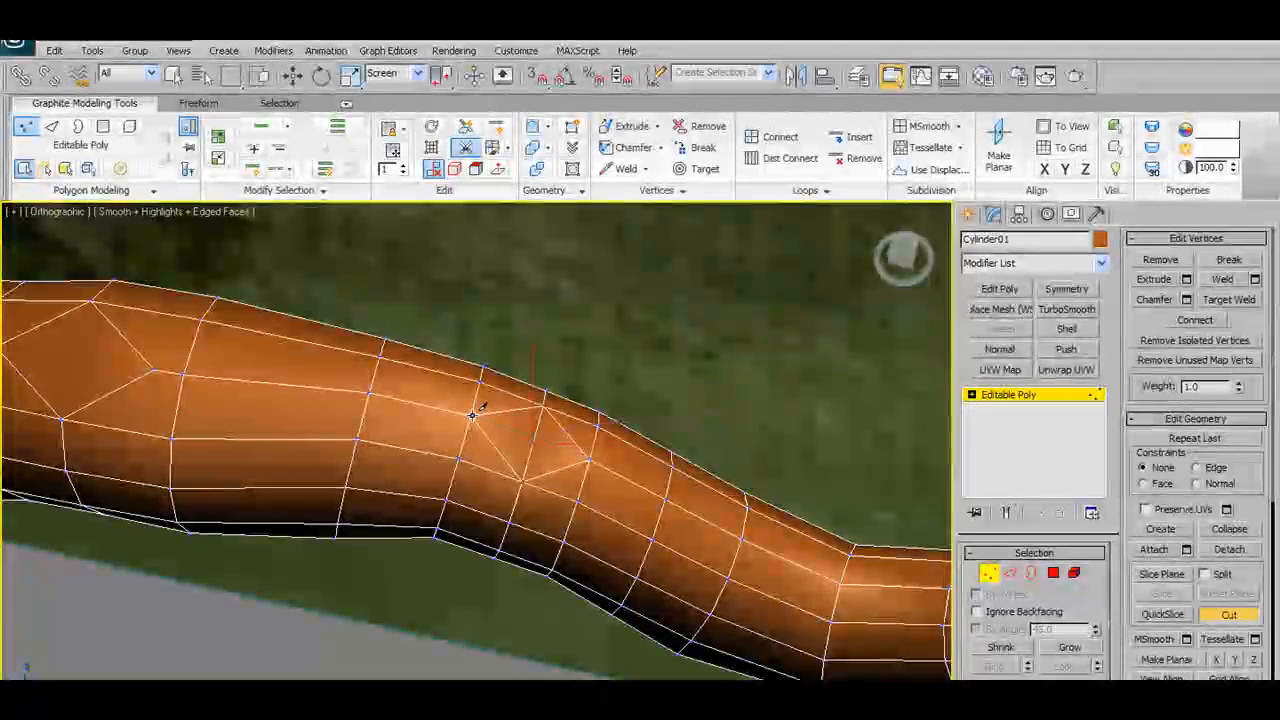
pyautogui.keyDown('alt'); pyautogui.moveTo(611, 531); pyautogui.dragTo(537, 554, button='middle'); pyautogui.keyUp('alt')
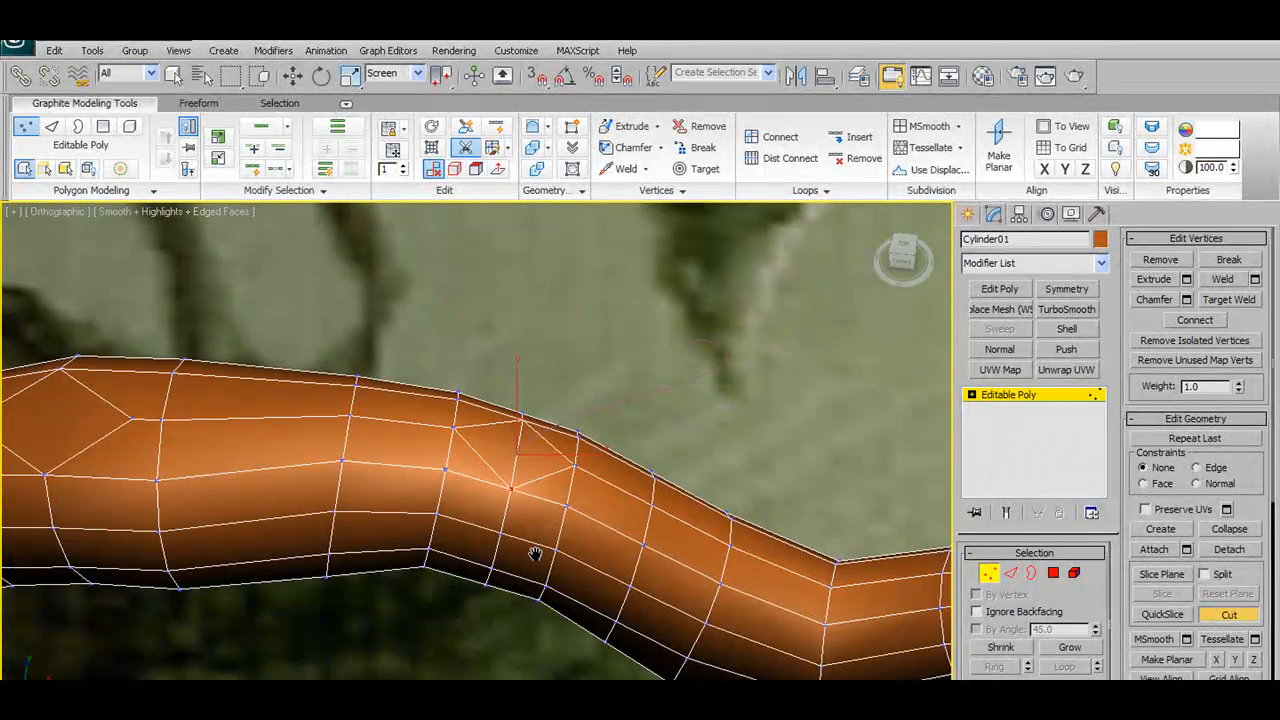
pyautogui.scroll(2, 536, 561)
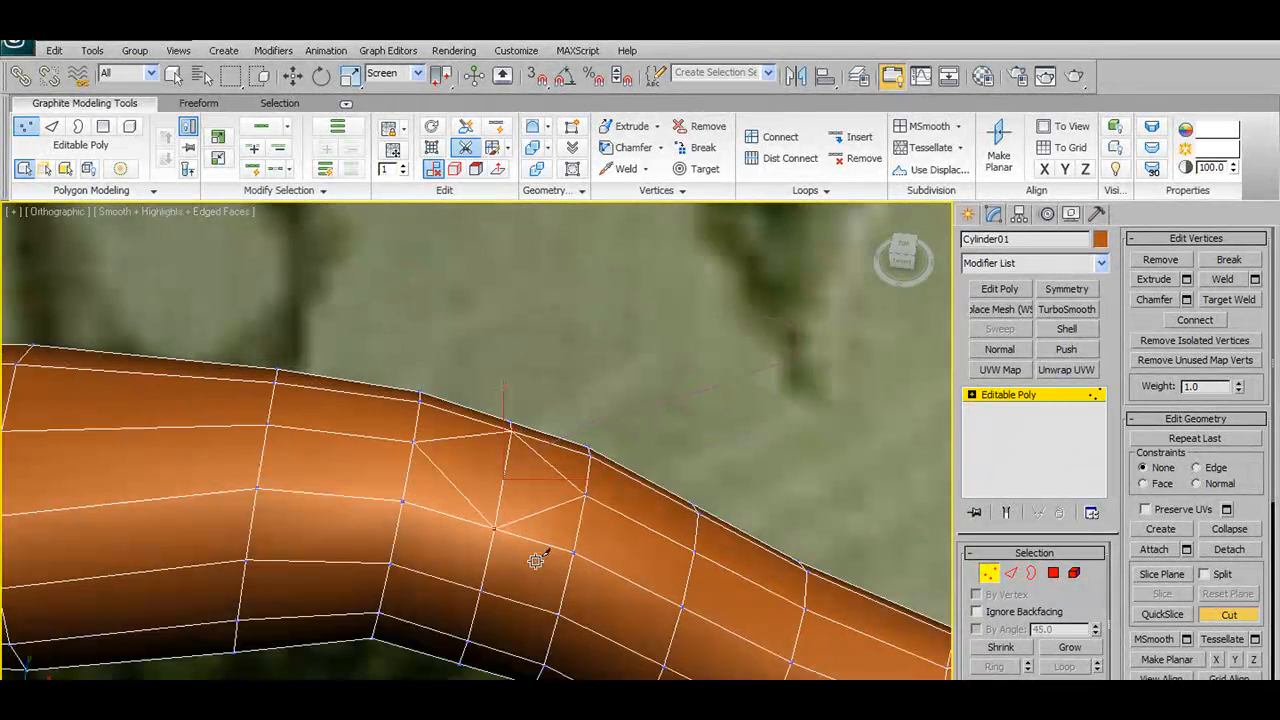
pyautogui.click(1012, 576)
pyautogui.click(465, 148)
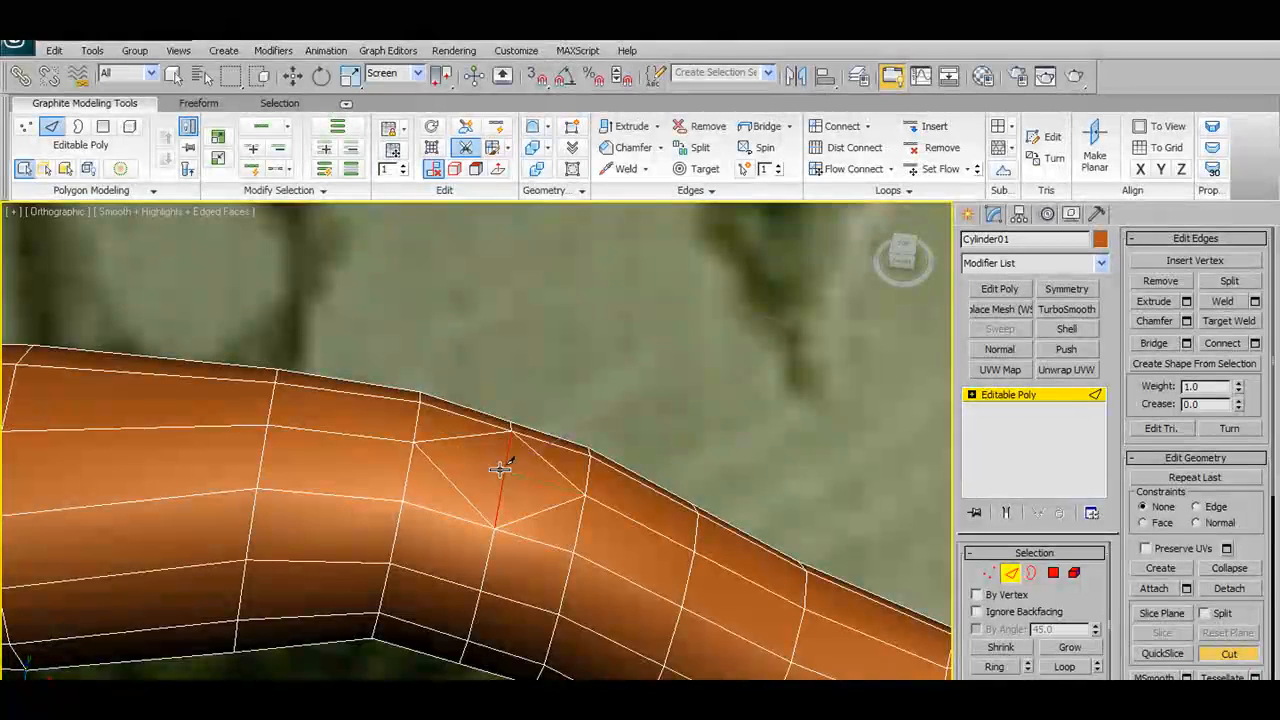
pyautogui.keyDown('alt'); pyautogui.moveTo(654, 534); pyautogui.dragTo(558, 557, button='middle'); pyautogui.keyUp('alt')
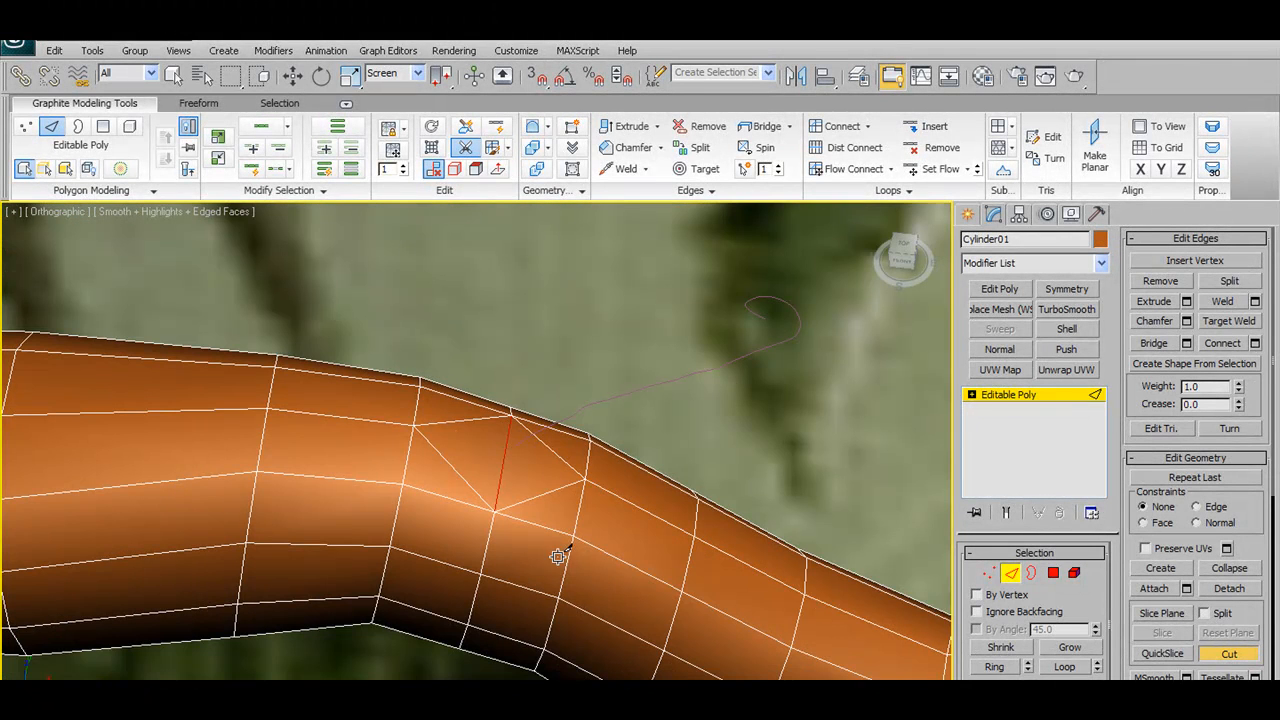
pyautogui.click(989, 573)
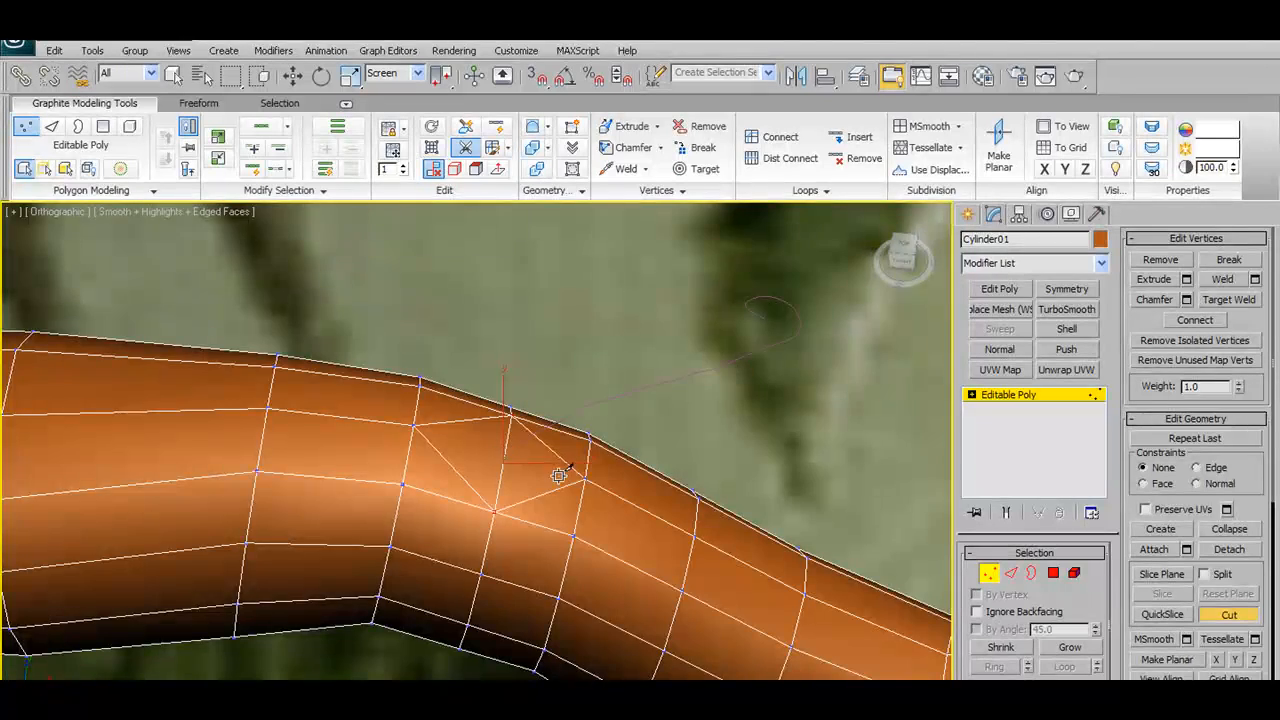
pyautogui.moveTo(563, 457)
pyautogui.keyDown('alt'); pyautogui.mouseDown(button='middle')
pyautogui.moveTo(583, 389)
pyautogui.moveTo(531, 397)
pyautogui.moveTo(569, 455)
pyautogui.moveTo(569, 399)
pyautogui.moveTo(543, 457)
pyautogui.mouseUp(button='middle'); pyautogui.keyUp('alt')
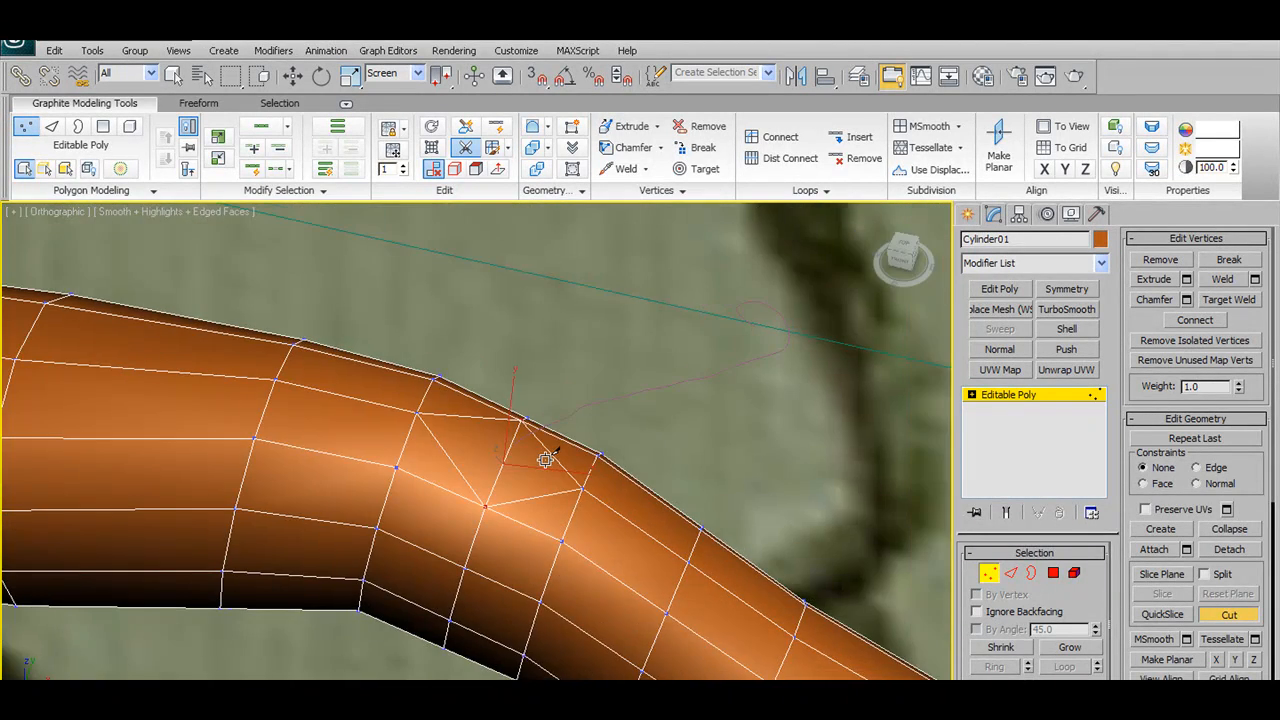
pyautogui.press('w')
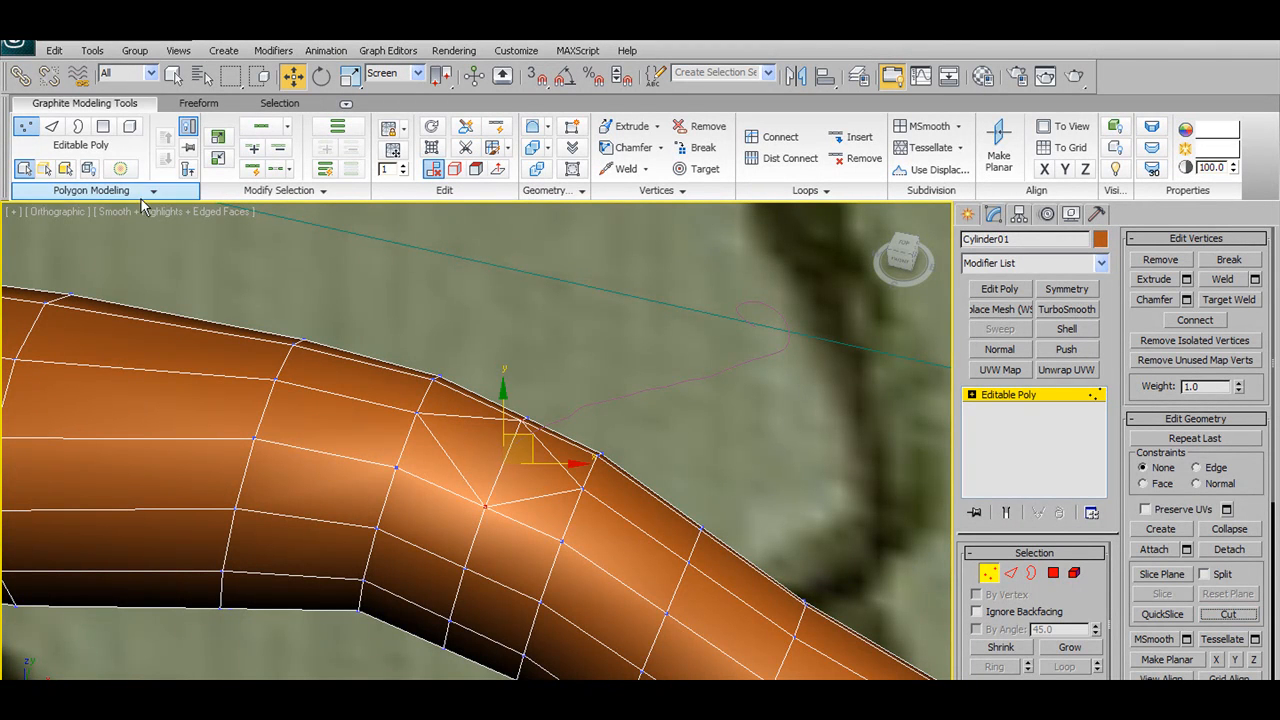
# Select the diamond's middle edge and its two lower side edges, and connect them with new edges
pyautogui.click(51, 126)
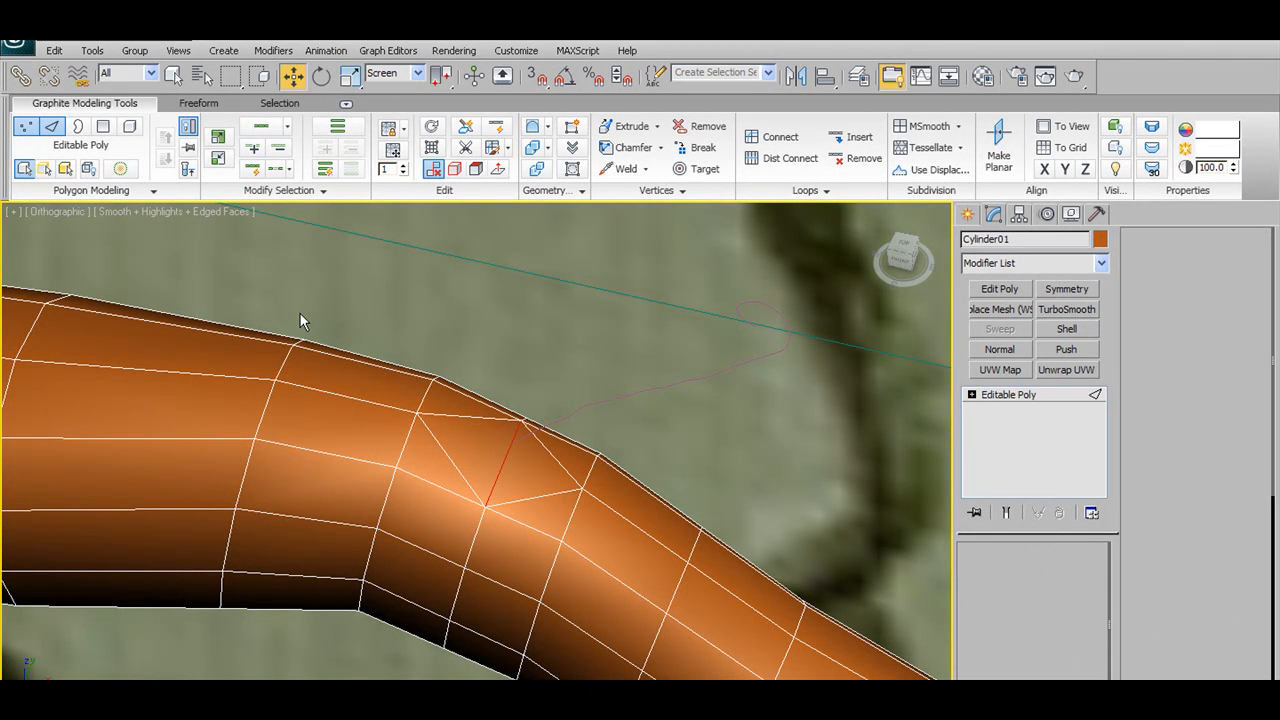
pyautogui.click(432, 437)
pyautogui.keyDown('ctrl'); pyautogui.click(507, 455); pyautogui.keyUp('ctrl')
pyautogui.keyDown('ctrl'); pyautogui.click(566, 494); pyautogui.keyUp('ctrl')
pyautogui.click(838, 126)
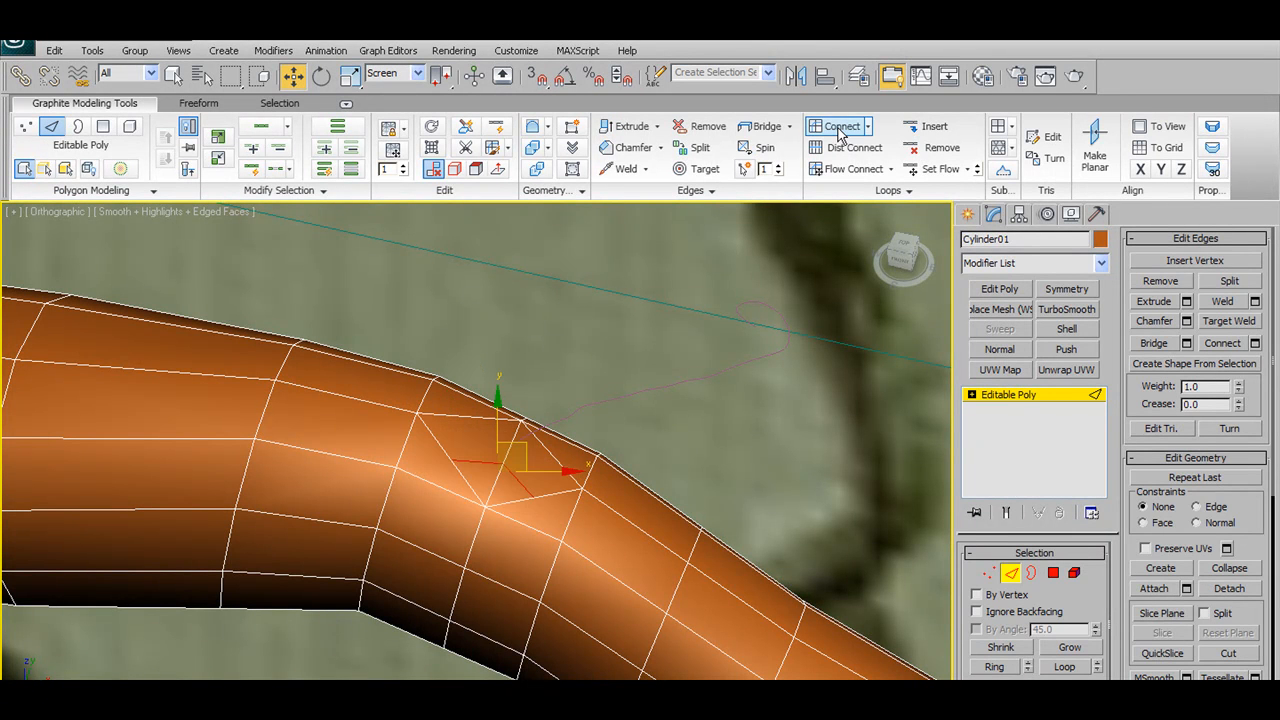
# Target-weld the two new side-edge vertices onto the diamond's neighbouring outer corner vertices
pyautogui.keyDown('alt'); pyautogui.moveTo(601, 368); pyautogui.dragTo(477, 417, button='middle'); pyautogui.keyUp('alt')
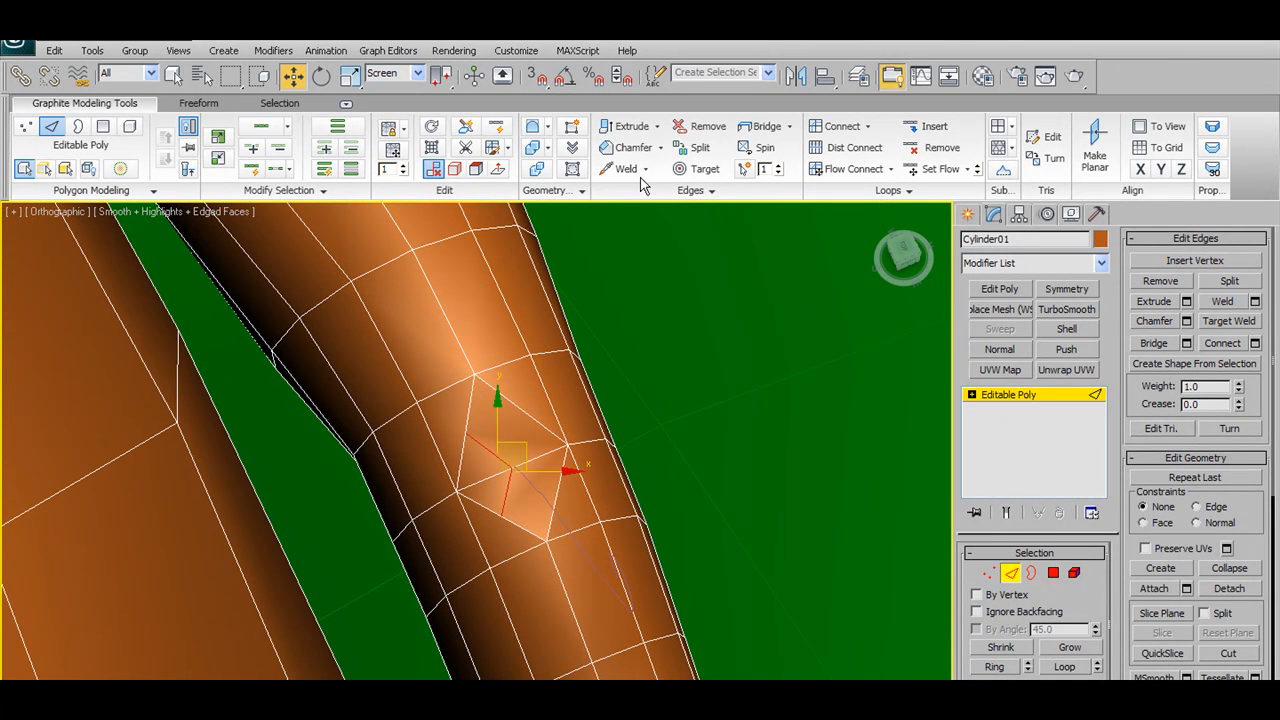
pyautogui.click(700, 168)
pyautogui.press('1')
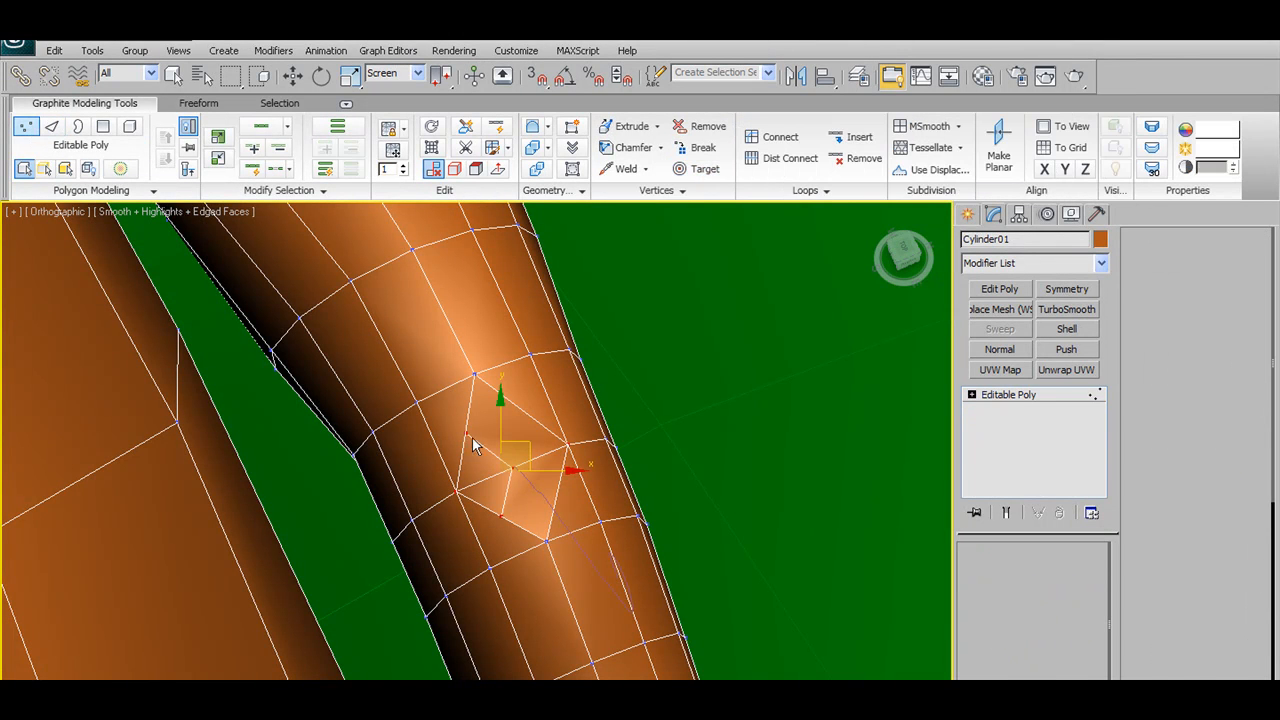
pyautogui.click(700, 168)
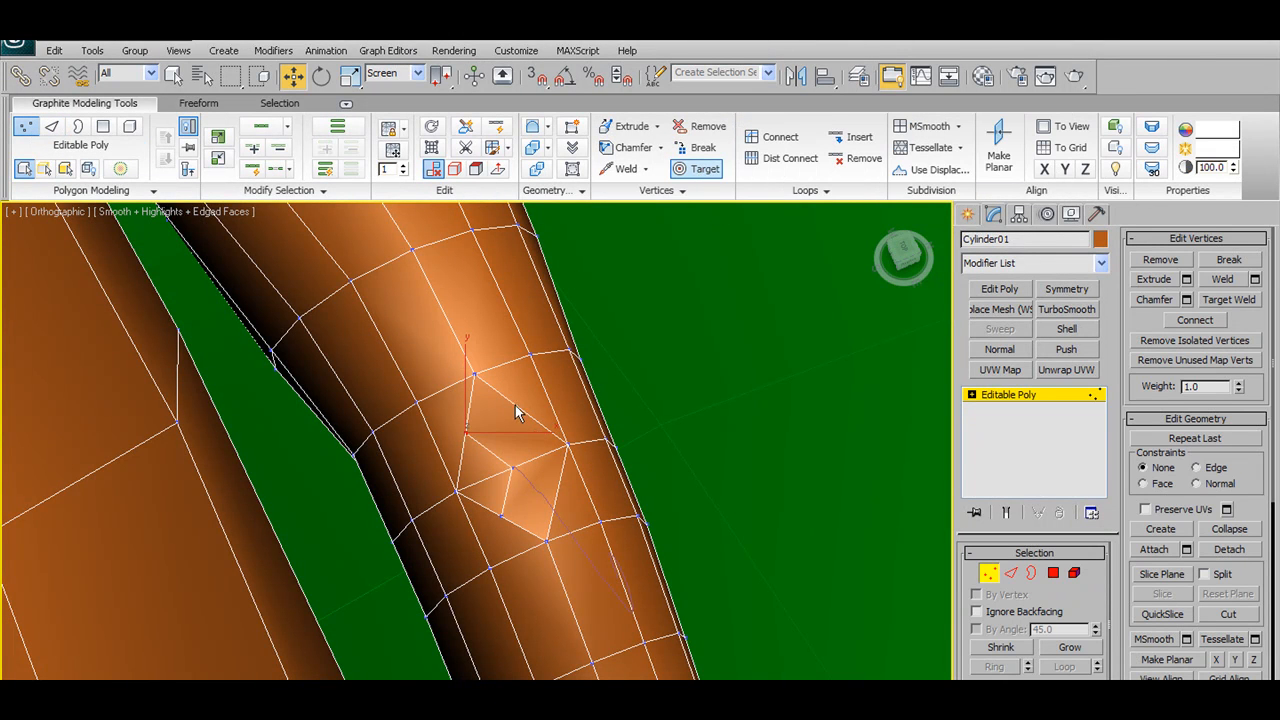
pyautogui.click(466, 430)
pyautogui.click(474, 374)
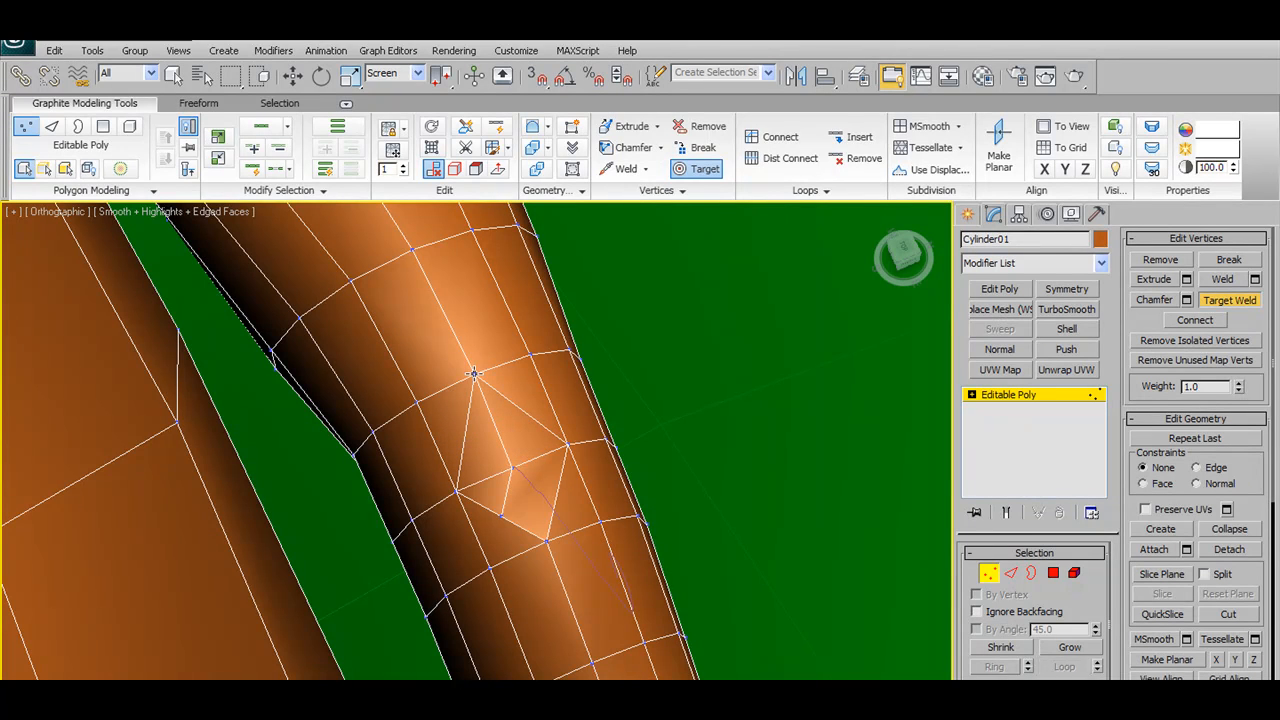
pyautogui.click(500, 514)
pyautogui.click(545, 541)
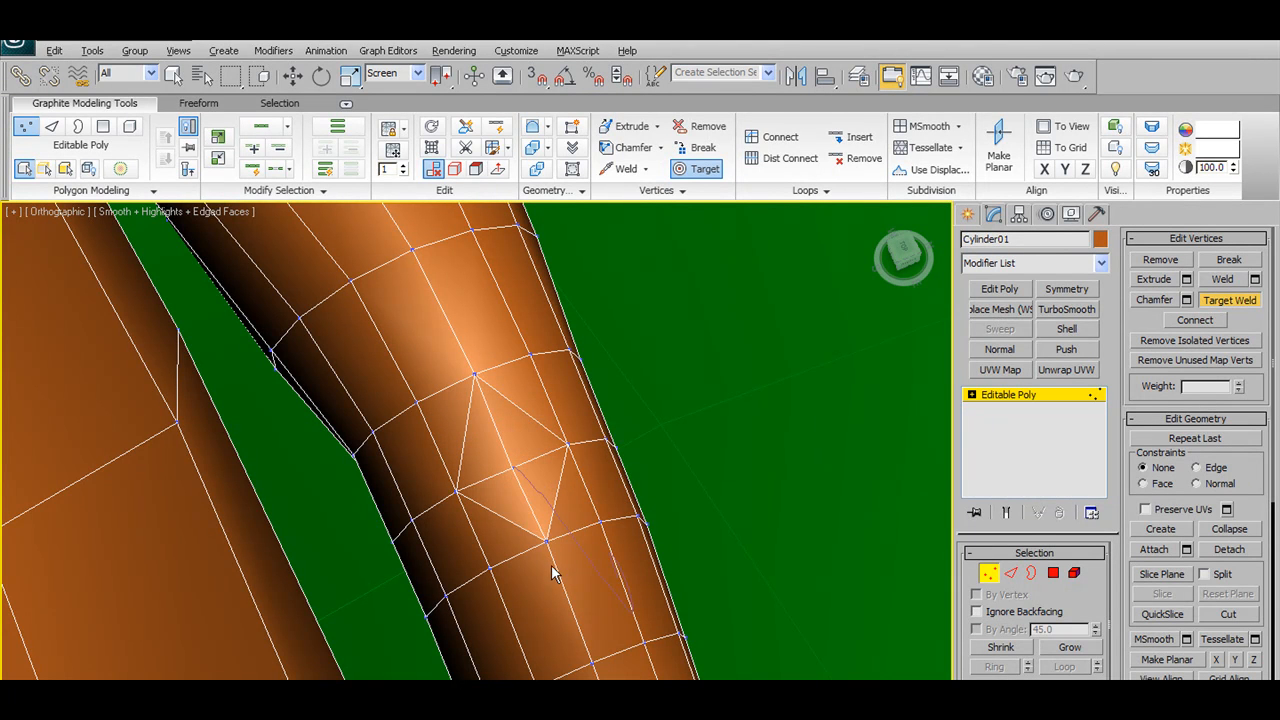
# Select the four outer diagonal edges of the diamond and remove them, keeping the crossing edges inside
pyautogui.scroll(-10, 551, 560)
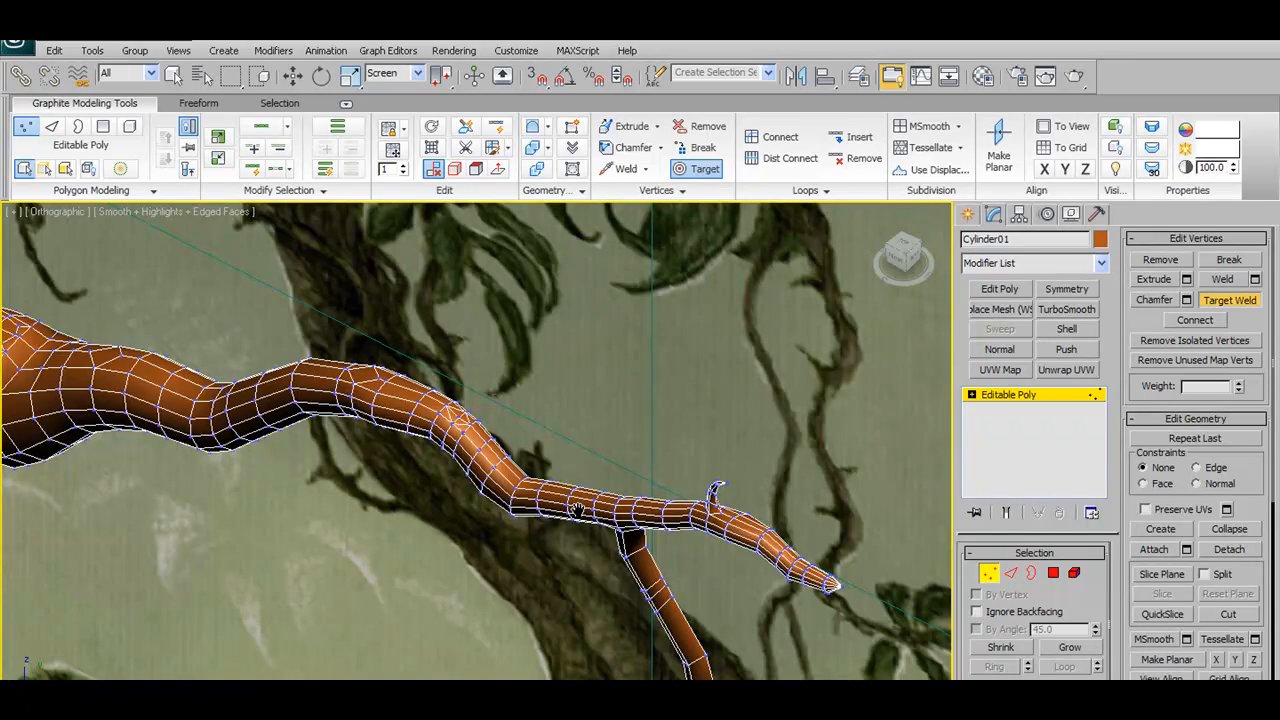
pyautogui.scroll(5, 577, 510)
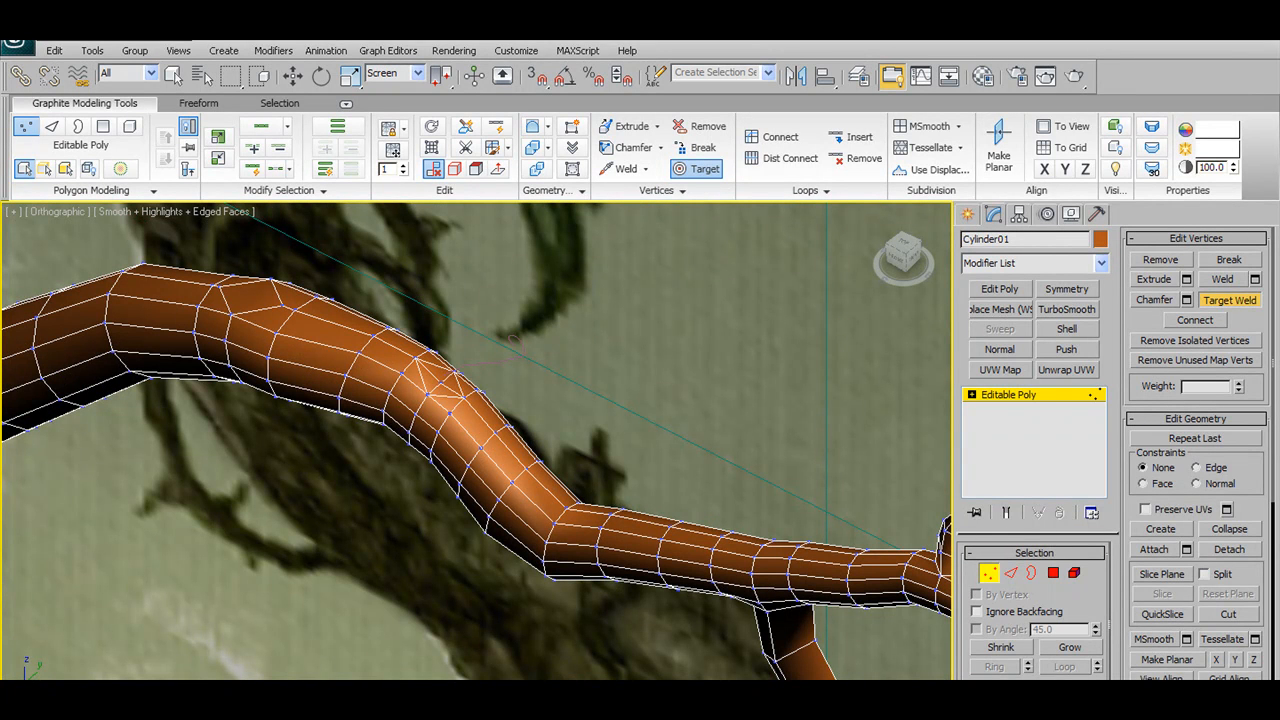
pyautogui.hotkey('ctrl', 'r')
pyautogui.moveTo(474, 398); pyautogui.dragTo(543, 527)
pyautogui.click(1010, 573)
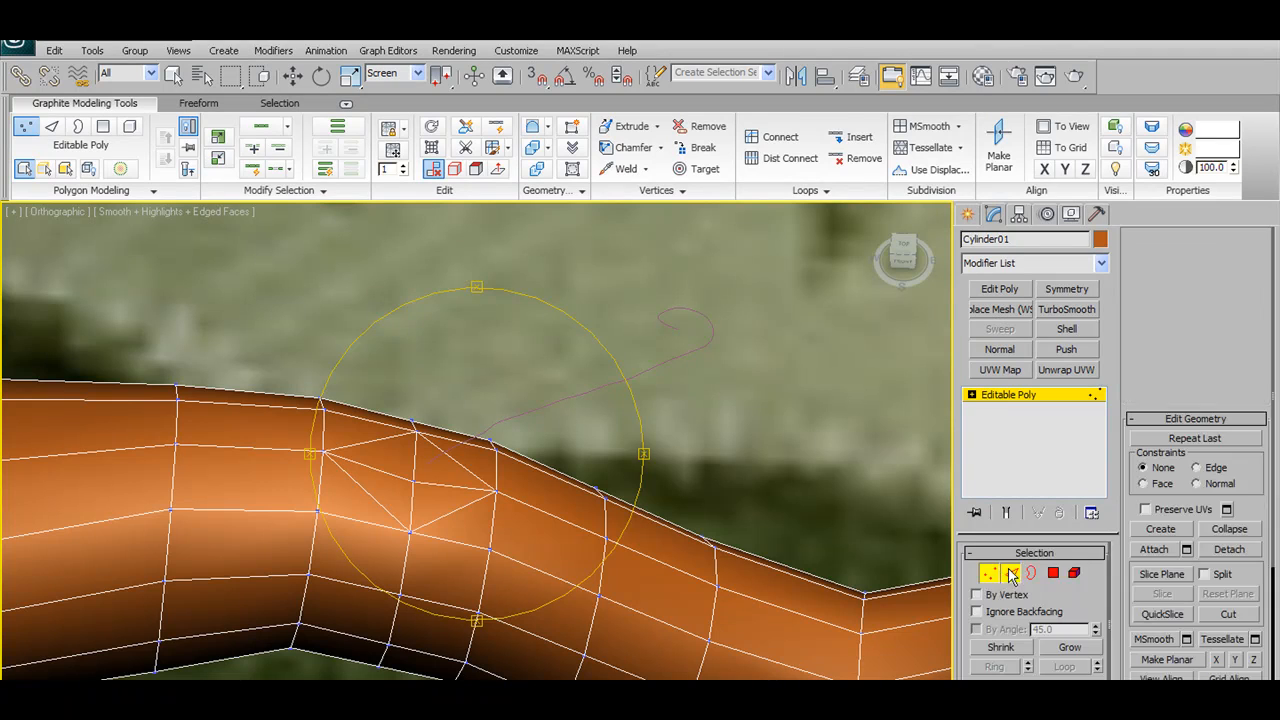
pyautogui.click(383, 441)
pyautogui.keyDown('ctrl'); pyautogui.click(358, 487); pyautogui.keyUp('ctrl')
pyautogui.keyDown('ctrl'); pyautogui.click(463, 463); pyautogui.keyUp('ctrl')
pyautogui.keyDown('ctrl'); pyautogui.click(465, 498); pyautogui.keyUp('ctrl')
pyautogui.keyDown('ctrl'); pyautogui.click(471, 499); pyautogui.keyUp('ctrl')
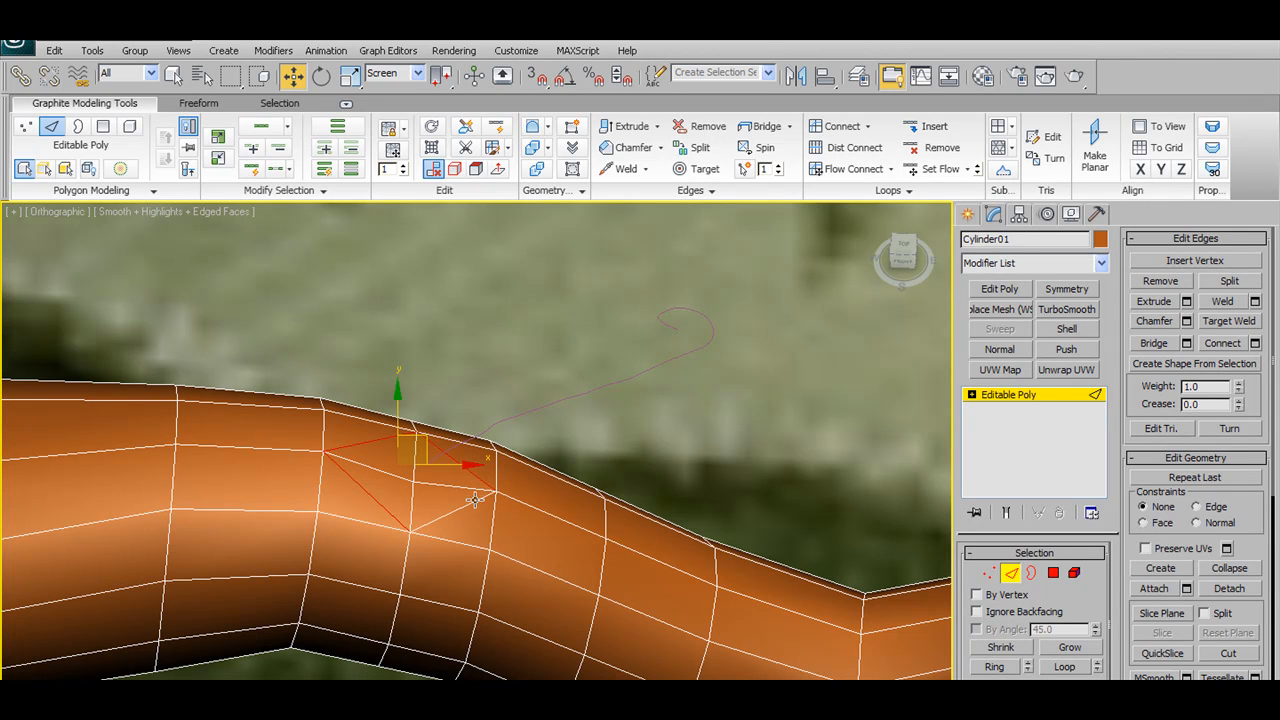
pyautogui.click(700, 126)
# Raise the sunken vertex on the branch's upper outline in front view to smooth the bend
pyautogui.keyDown('alt'); pyautogui.moveTo(570, 475); pyautogui.dragTo(463, 702, button='middle'); pyautogui.keyUp('alt')
pyautogui.scroll(-2, 540, 378)
pyautogui.moveTo(506, 462); pyautogui.dragTo(506, 526, button='middle')
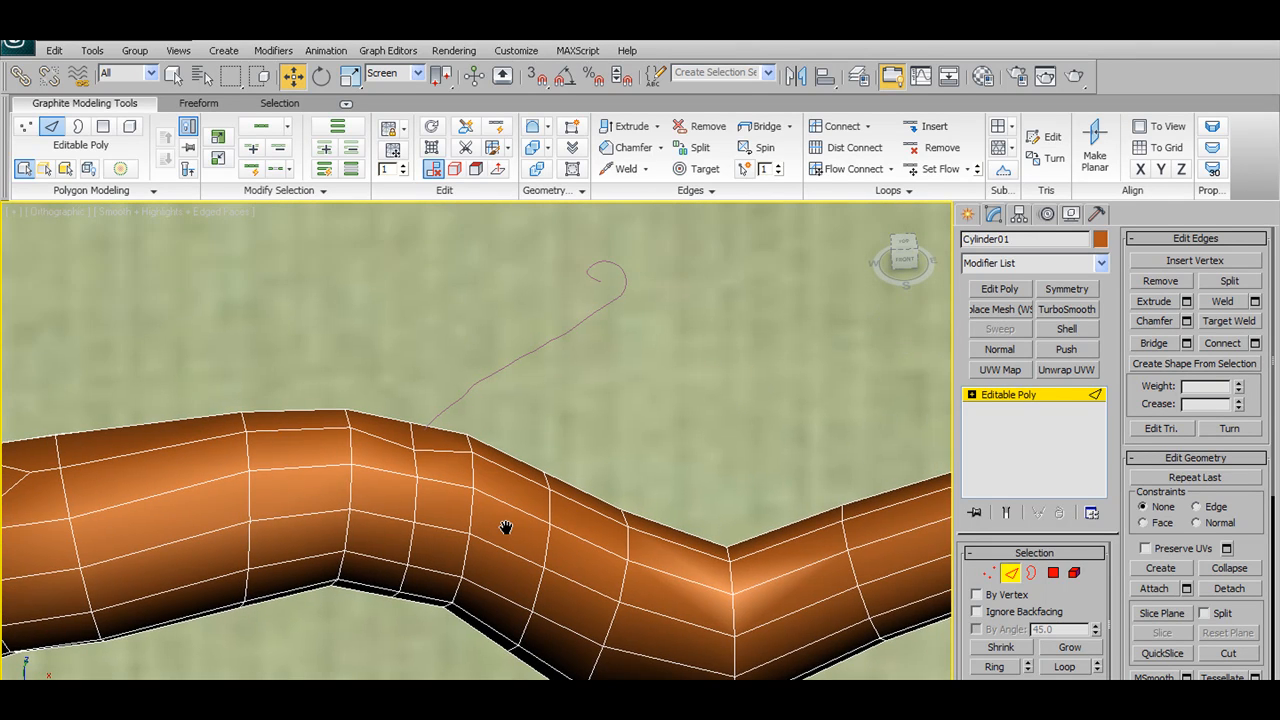
pyautogui.scroll(2, 506, 526)
pyautogui.click(988, 573)
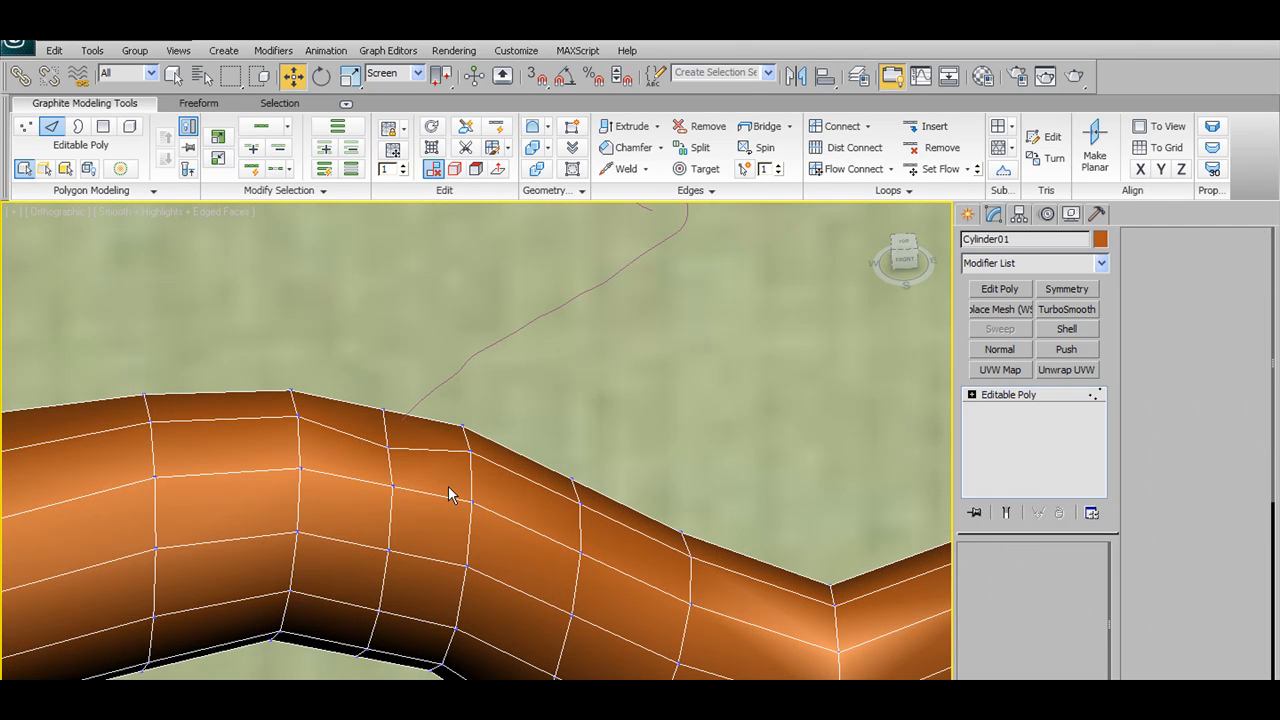
pyautogui.press('f')
pyautogui.scroll(6, 486, 448)
pyautogui.moveTo(498, 456); pyautogui.dragTo(449, 500, button='middle')
pyautogui.scroll(3, 400, 442)
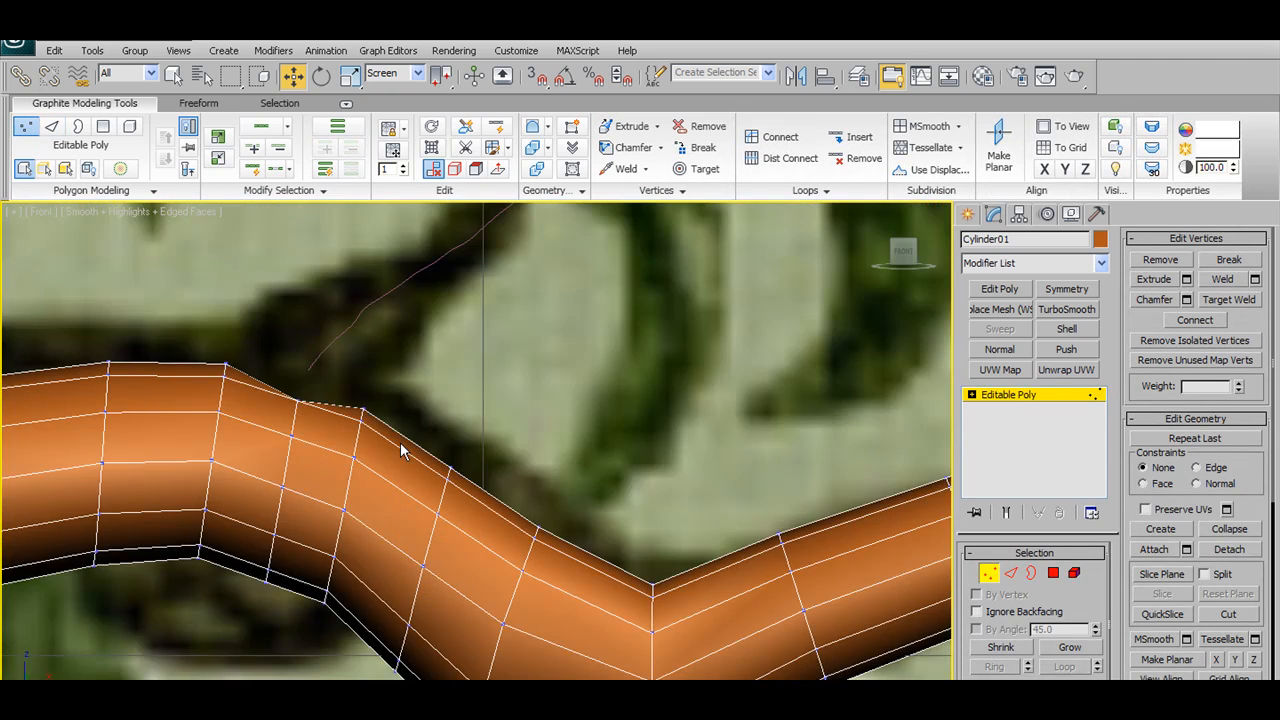
pyautogui.scroll(4, 502, 470)
pyautogui.click(500, 463)
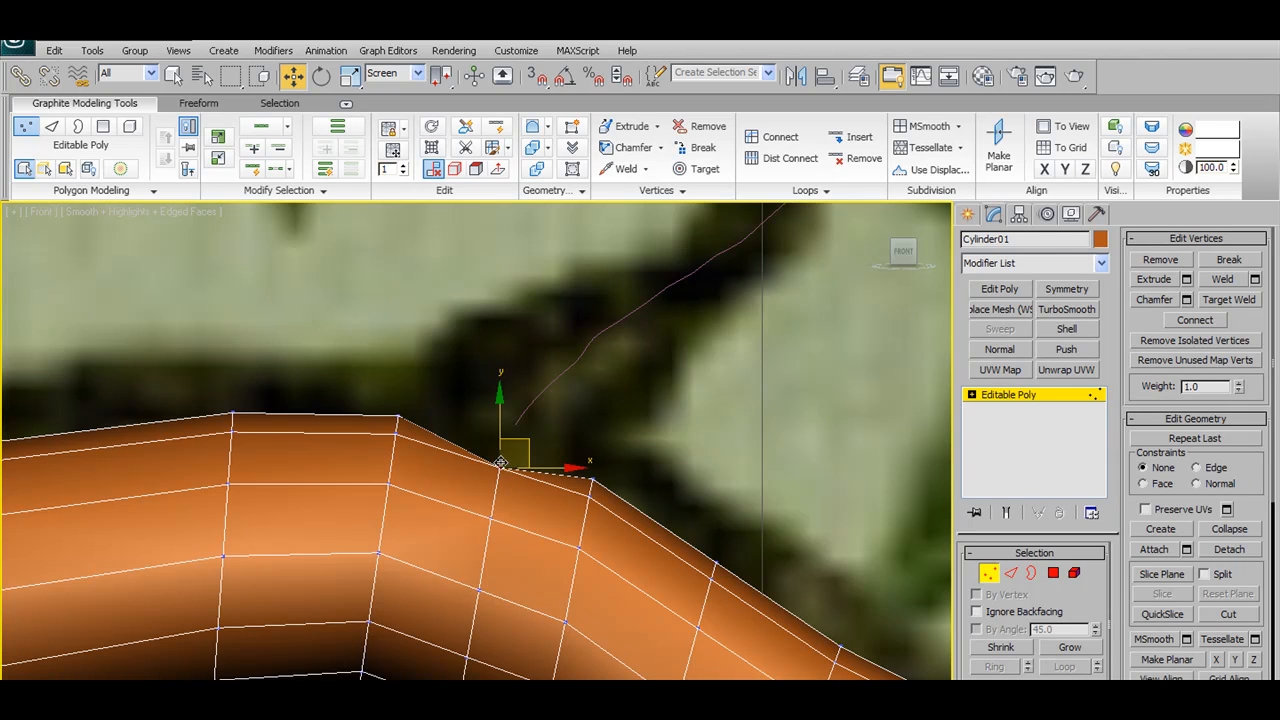
pyautogui.moveTo(526, 446)
pyautogui.keyDown('alt'); pyautogui.mouseDown(button='middle')
pyautogui.moveTo(530, 456)
pyautogui.moveTo(520, 443)
pyautogui.moveTo(531, 433)
pyautogui.mouseUp(button='middle'); pyautogui.keyUp('alt')
pyautogui.moveTo(532, 433); pyautogui.dragTo(538, 411)
# Pull the overlapping vertex on the branch away from its duplicate and target-weld the two together
pyautogui.scroll(-4, 530, 440)
pyautogui.keyDown('alt'); pyautogui.moveTo(520, 480); pyautogui.dragTo(545, 524, button='middle'); pyautogui.keyUp('alt')
pyautogui.scroll(4, 550, 524)
pyautogui.scroll(2, 550, 521)
pyautogui.click(471, 534)
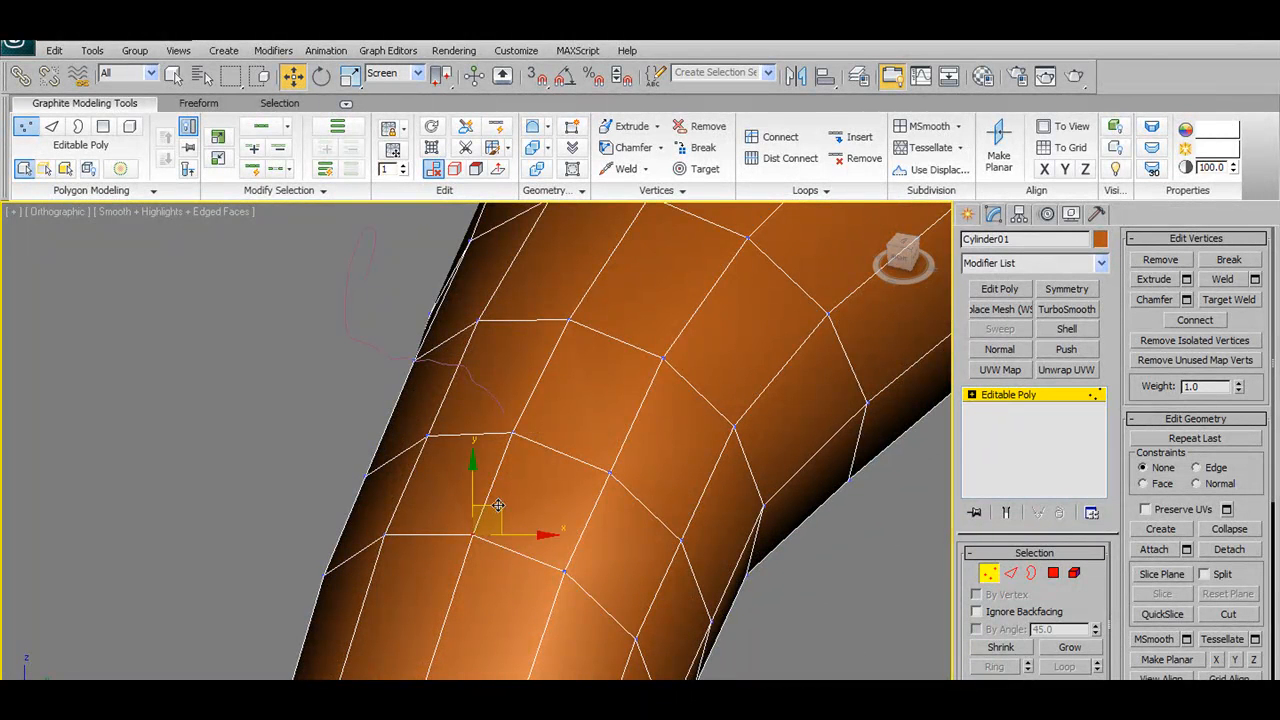
pyautogui.moveTo(497, 506); pyautogui.dragTo(510, 487)
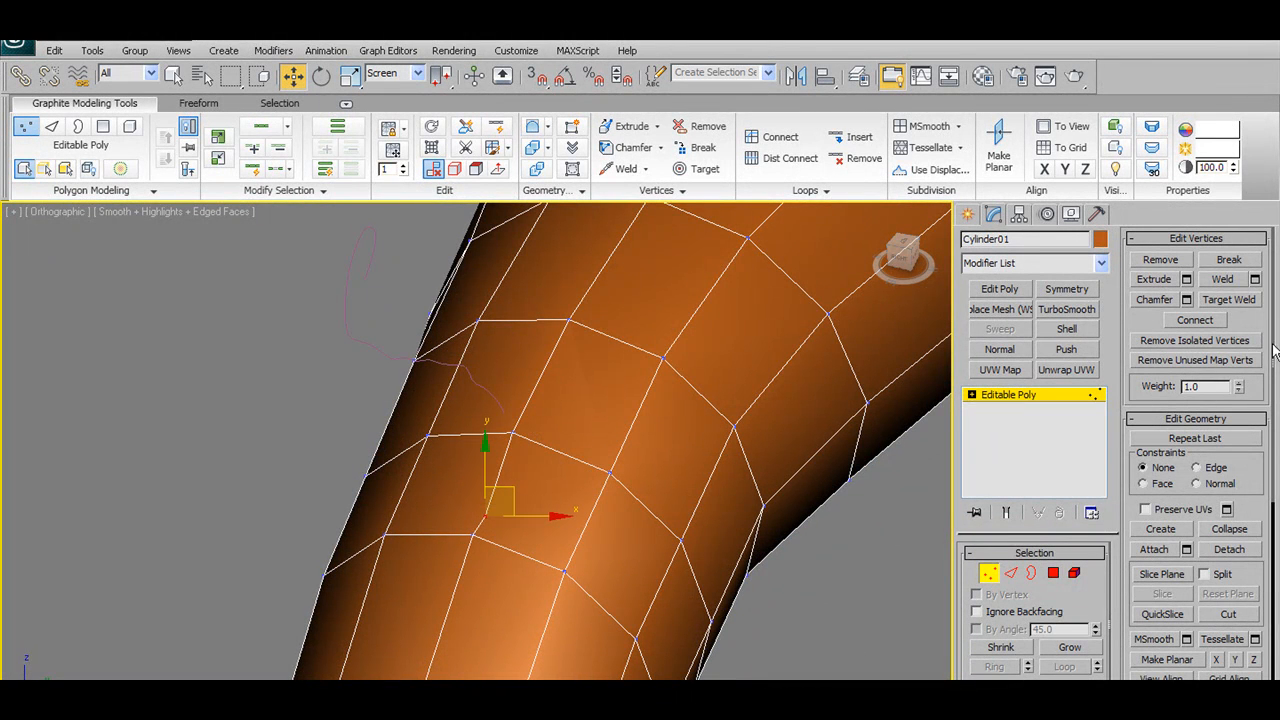
pyautogui.click(1228, 301)
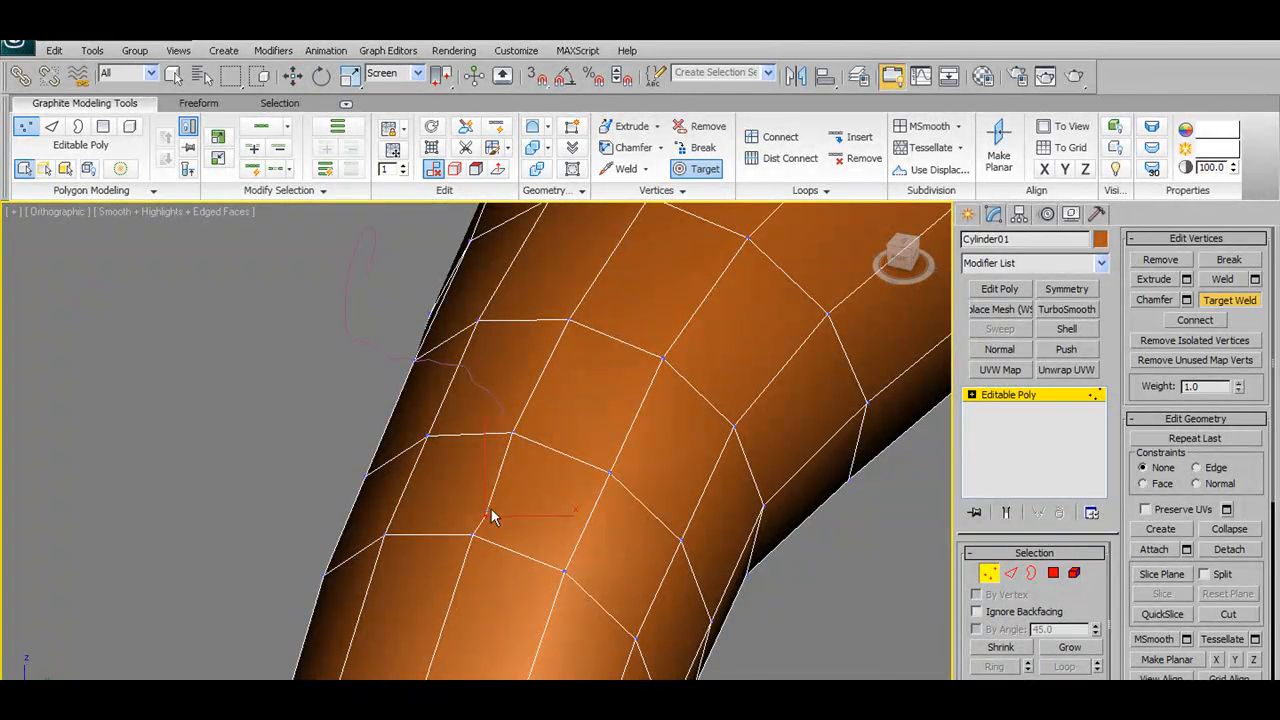
pyautogui.keyDown('alt'); pyautogui.moveTo(621, 387); pyautogui.dragTo(832, 372, button='middle'); pyautogui.keyUp('alt')
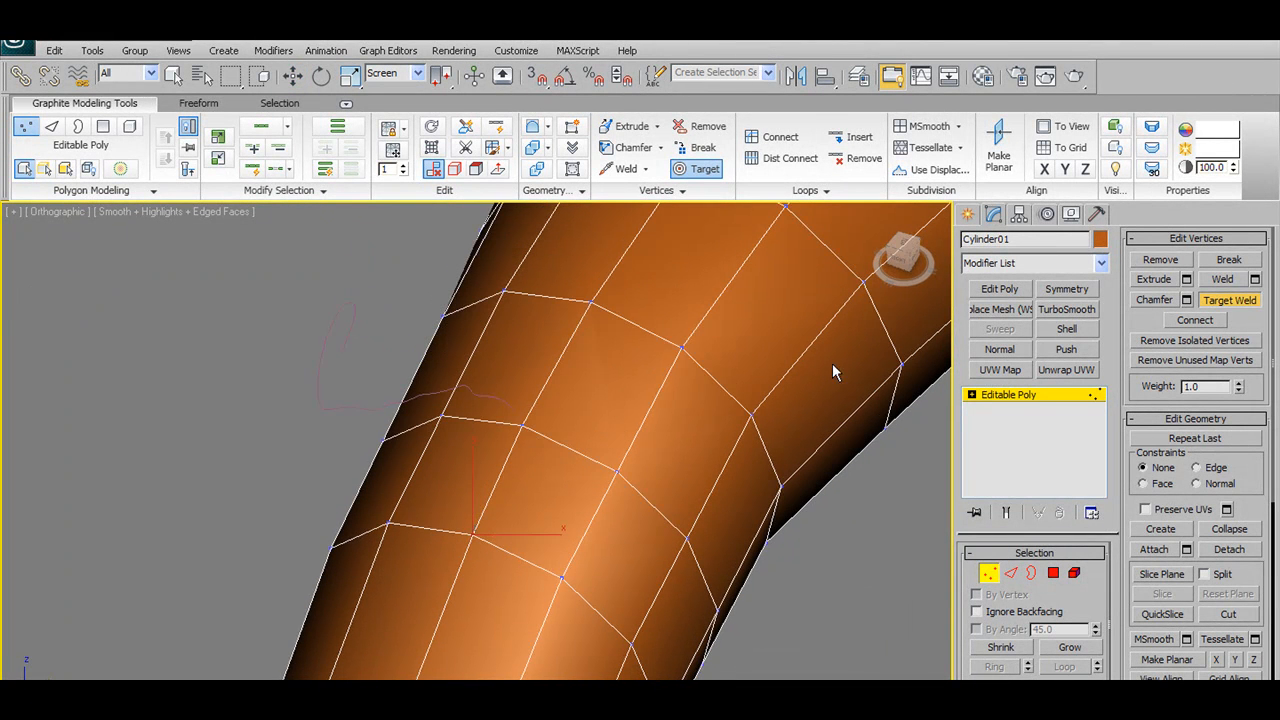
# Examine the welded vertices at the bend and the rest of the branch from several angles for the next twig's location
pyautogui.click(700, 173)
pyautogui.click(591, 302)
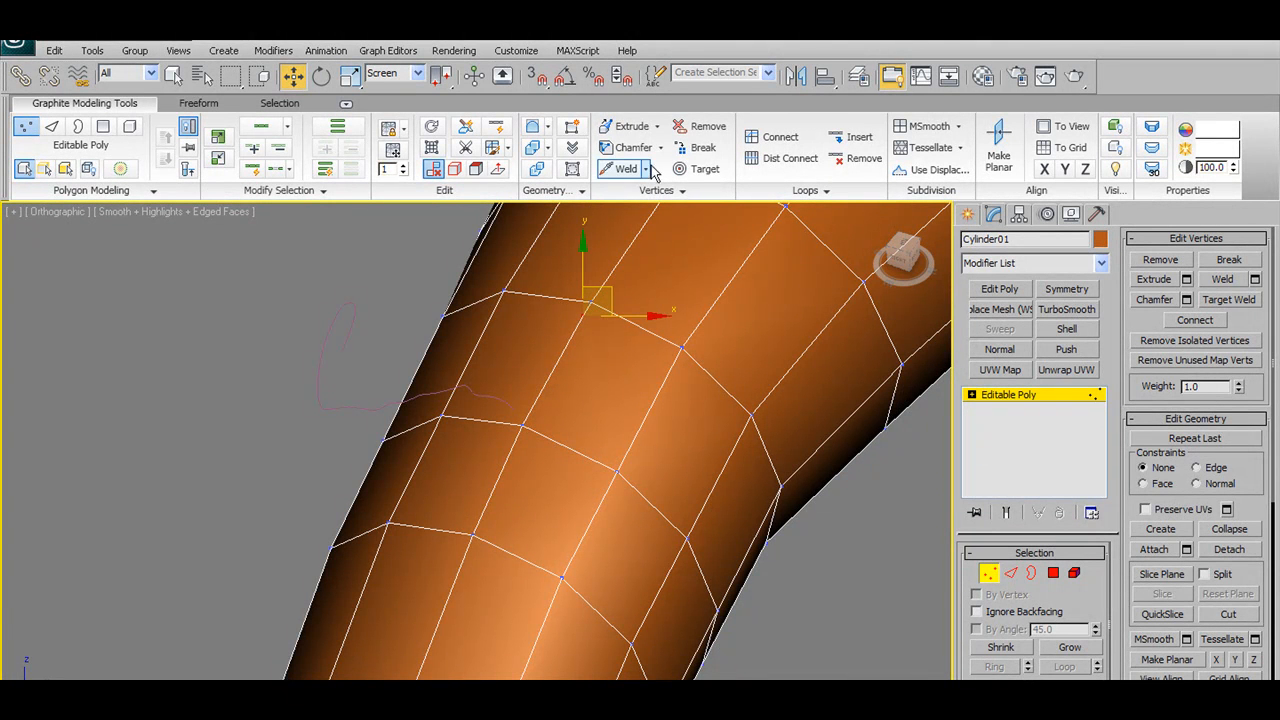
pyautogui.click(700, 169)
pyautogui.keyDown('alt'); pyautogui.moveTo(599, 358); pyautogui.dragTo(539, 355, button='middle'); pyautogui.keyUp('alt')
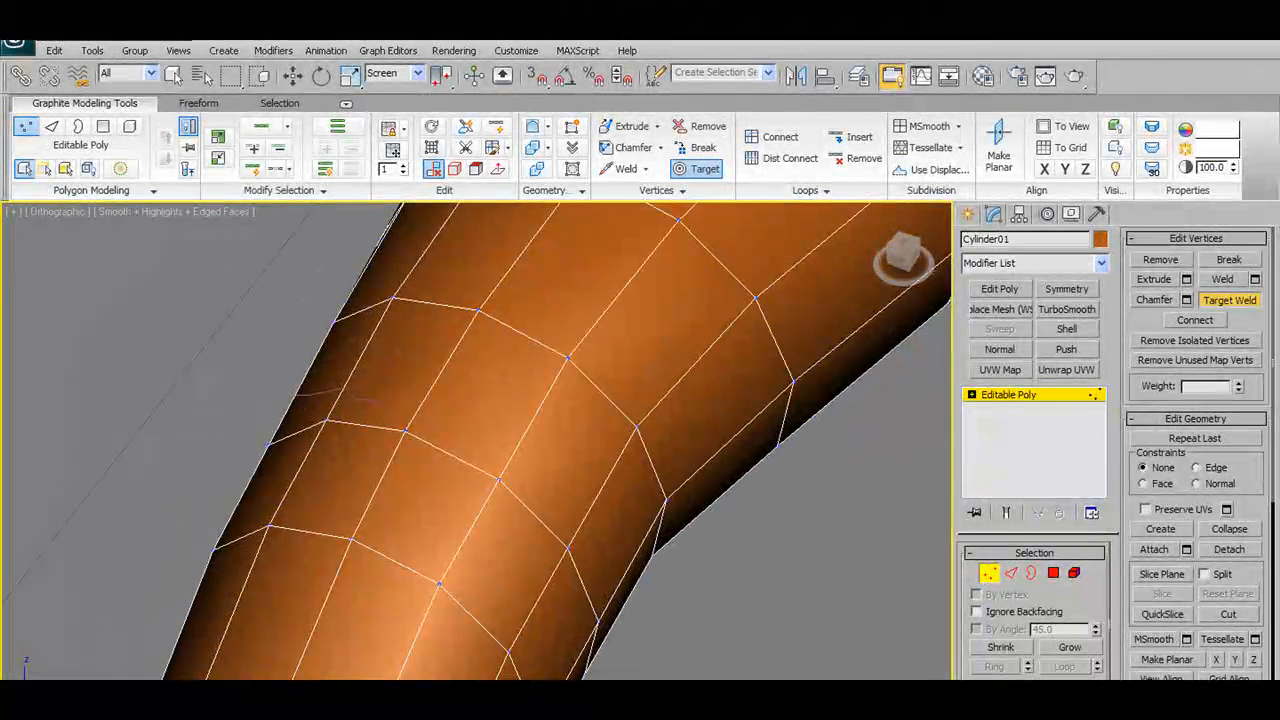
pyautogui.hotkey('ctrl', 'r')
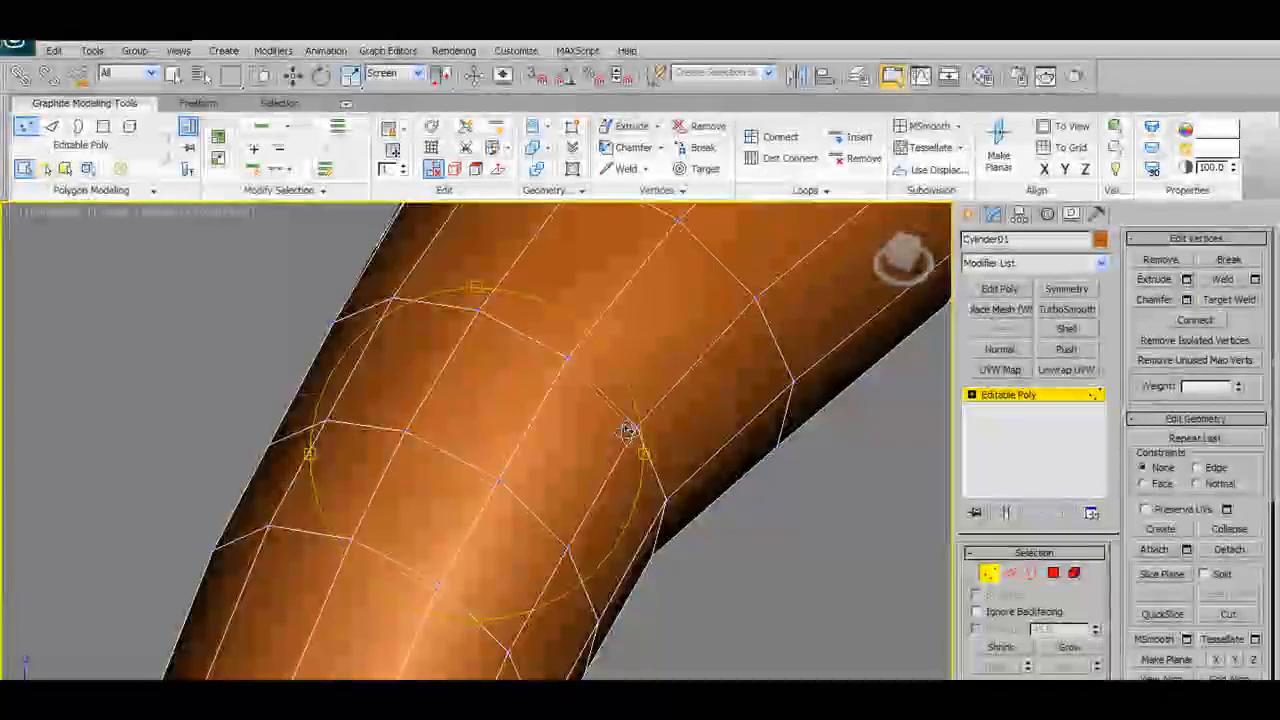
pyautogui.moveTo(629, 434); pyautogui.dragTo(643, 463)
pyautogui.scroll(5, 633, 459)
pyautogui.scroll(-5, 633, 459)
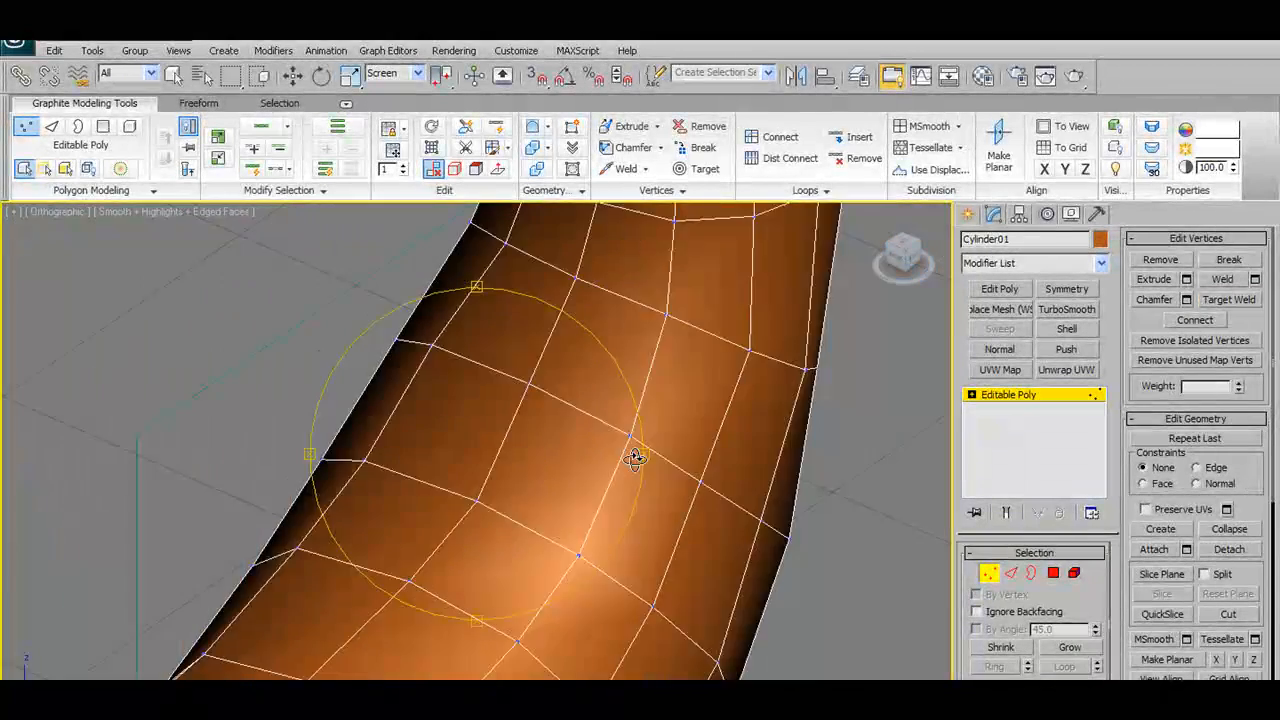
pyautogui.moveTo(604, 423); pyautogui.dragTo(594, 399)
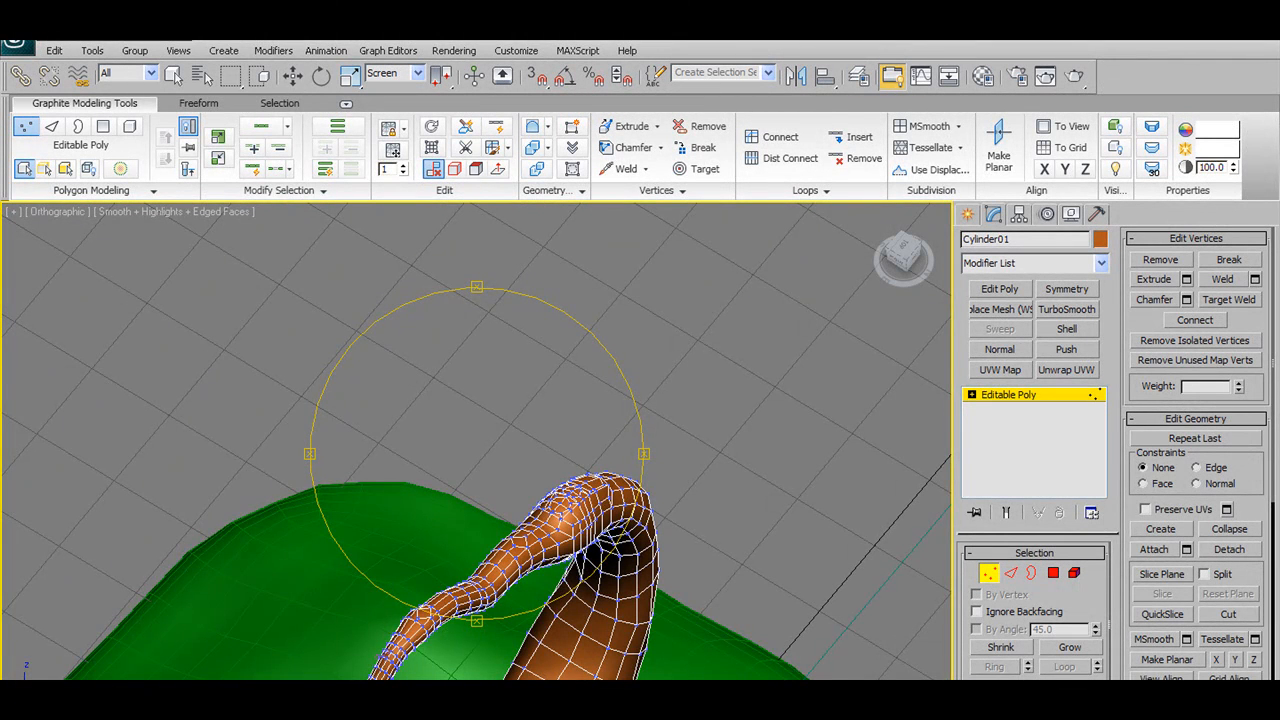
pyautogui.scroll(4, 615, 545)
pyautogui.moveTo(614, 546); pyautogui.dragTo(508, 417, button='middle')
pyautogui.scroll(-4, 508, 417)
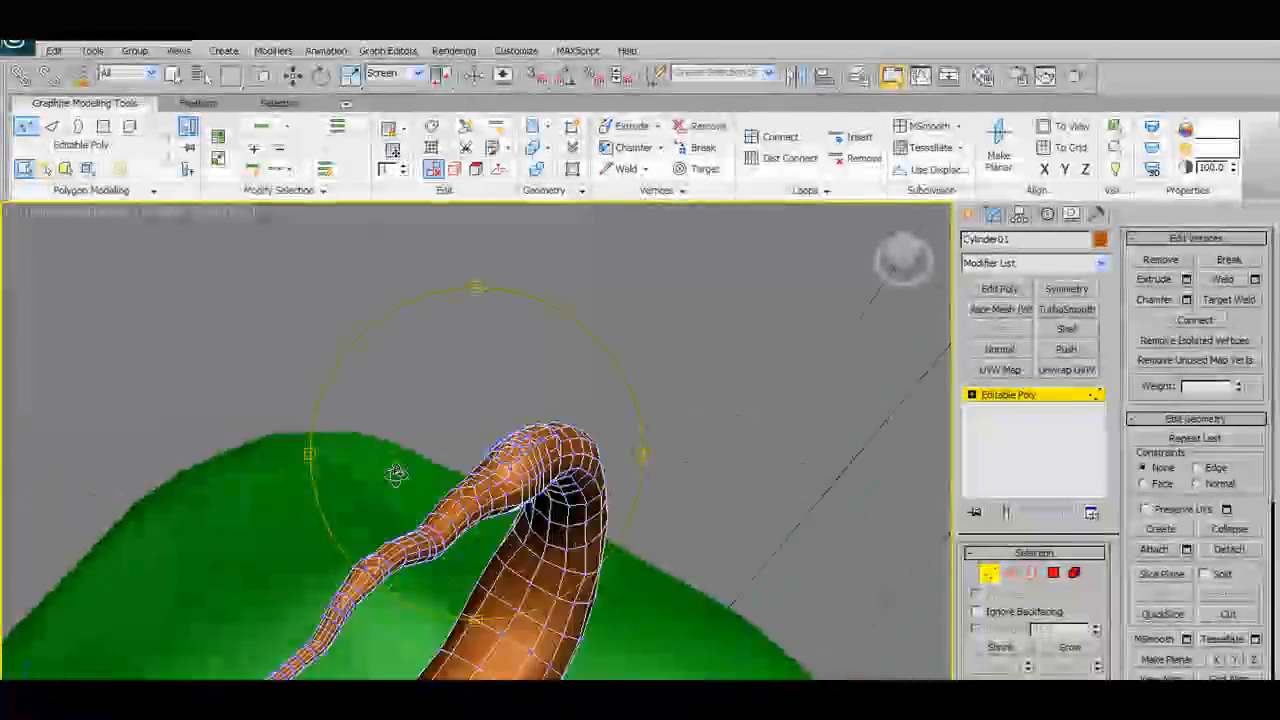
pyautogui.moveTo(397, 474); pyautogui.dragTo(445, 580)
pyautogui.moveTo(445, 580); pyautogui.dragTo(434, 544, button='middle')
pyautogui.moveTo(434, 544); pyautogui.dragTo(646, 505)
pyautogui.scroll(5, 600, 505)
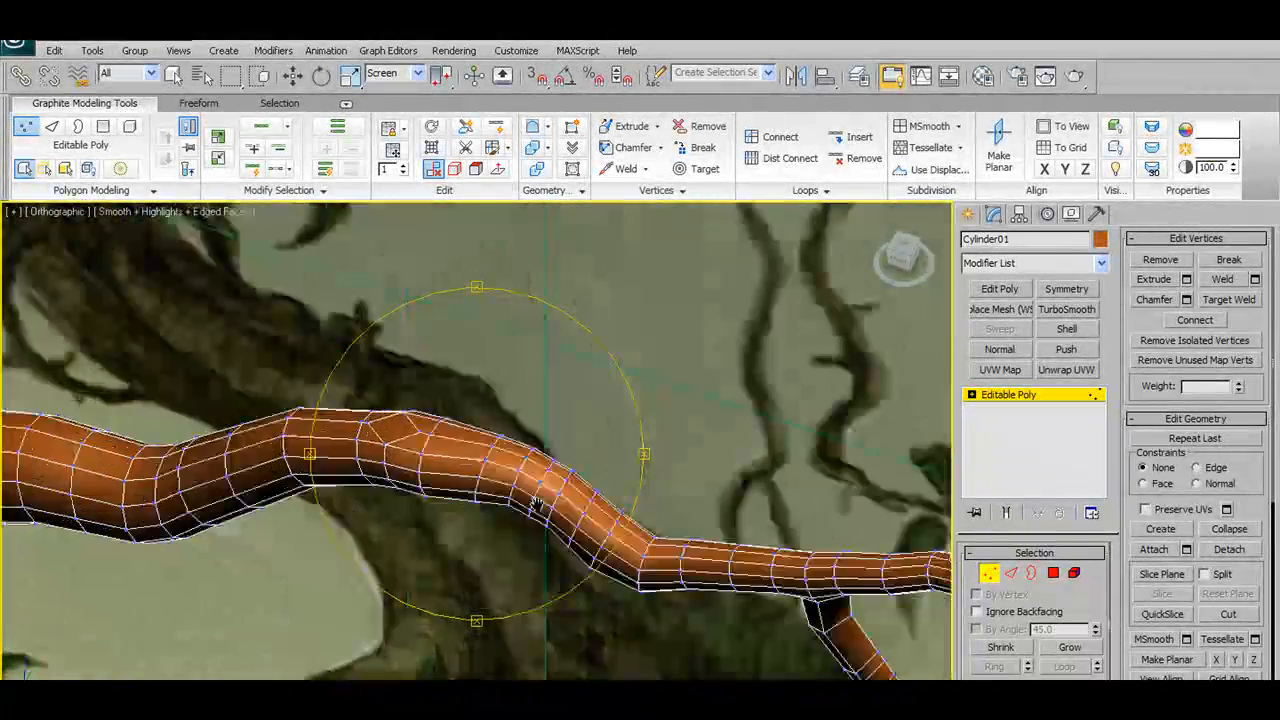
pyautogui.moveTo(537, 507); pyautogui.dragTo(551, 573)
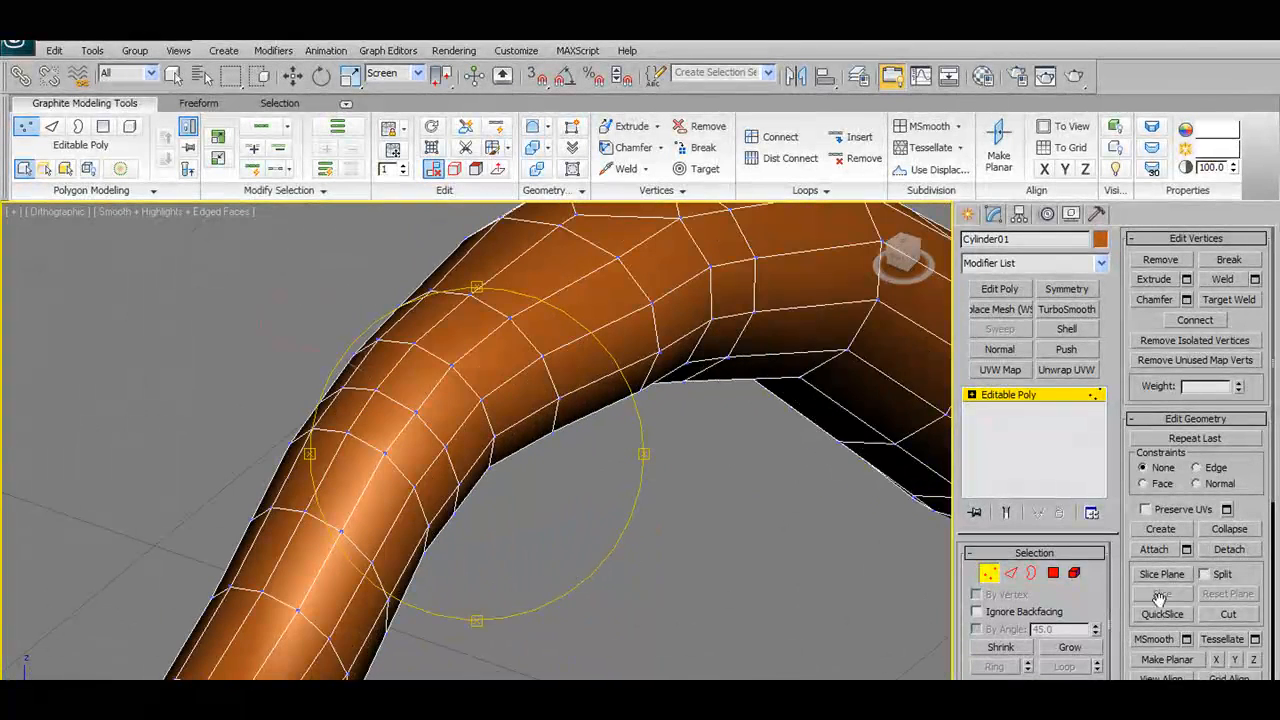
# Select a vertex on the side of the branch bend and chamfer it by 0.456 into a diamond
pyautogui.click(293, 79)
pyautogui.keyDown('alt'); pyautogui.moveTo(418, 430); pyautogui.dragTo(340, 360, button='middle'); pyautogui.keyUp('alt')
pyautogui.click(263, 390)
pyautogui.moveTo(335, 370); pyautogui.dragTo(428, 406, button='middle')
pyautogui.scroll(2, 464, 405)
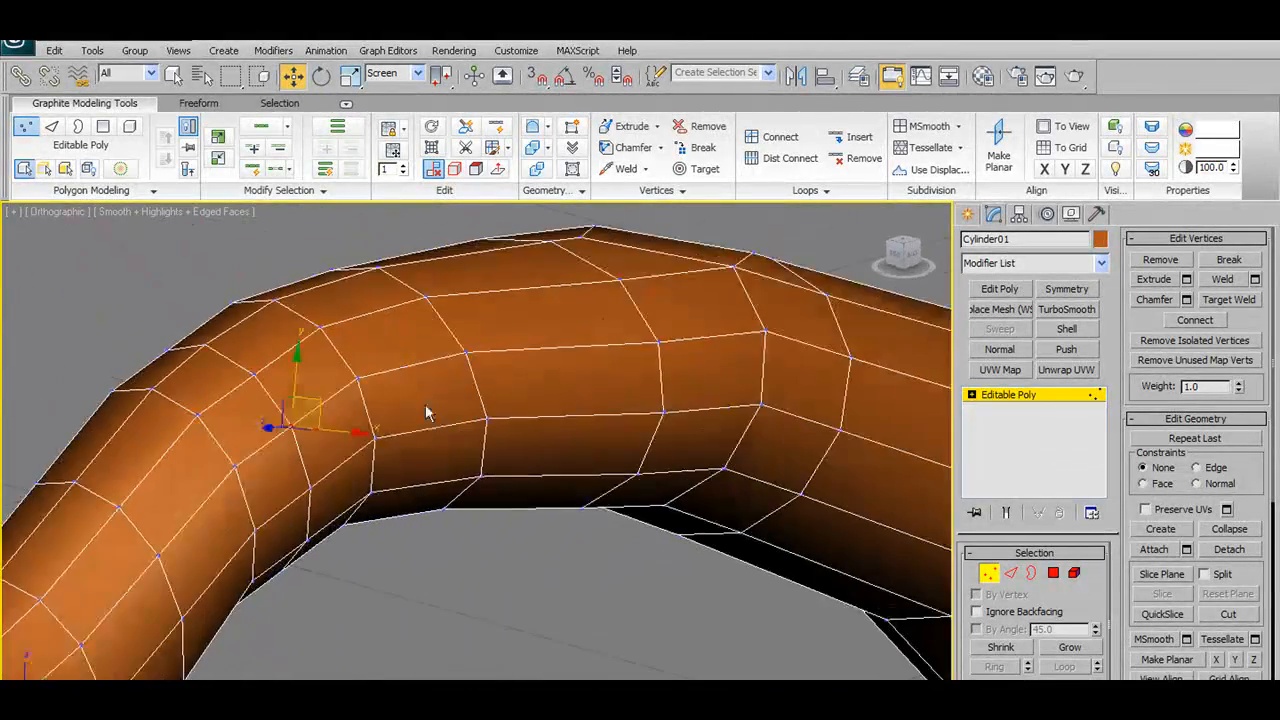
pyautogui.keyDown('shift'); pyautogui.click(640, 153); pyautogui.keyUp('shift')
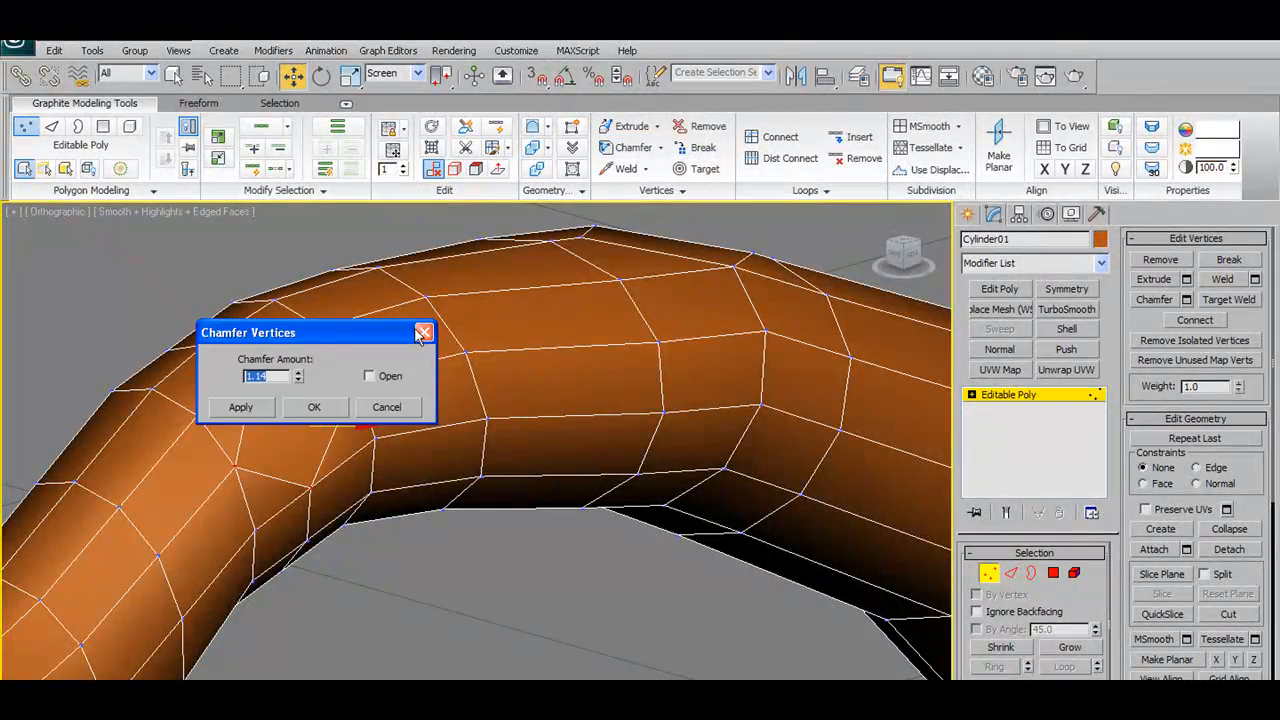
pyautogui.moveTo(386, 341); pyautogui.dragTo(703, 301)
pyautogui.moveTo(620, 340); pyautogui.dragTo(607, 398)
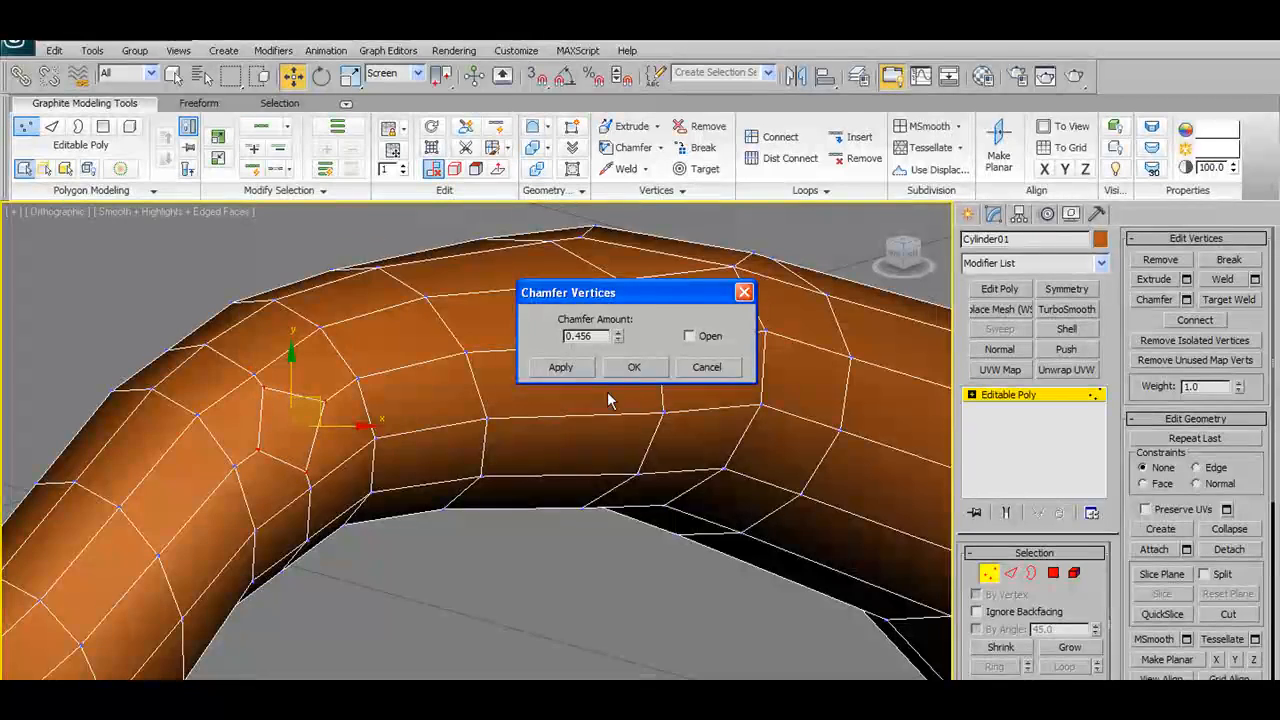
pyautogui.click(636, 368)
# Target-weld the new diamond's upper and lower corner vertices onto the neighbouring edge-loop vertices
pyautogui.click(699, 168)
pyautogui.keyDown('alt'); pyautogui.moveTo(330, 390); pyautogui.dragTo(277, 381, button='middle'); pyautogui.keyUp('alt')
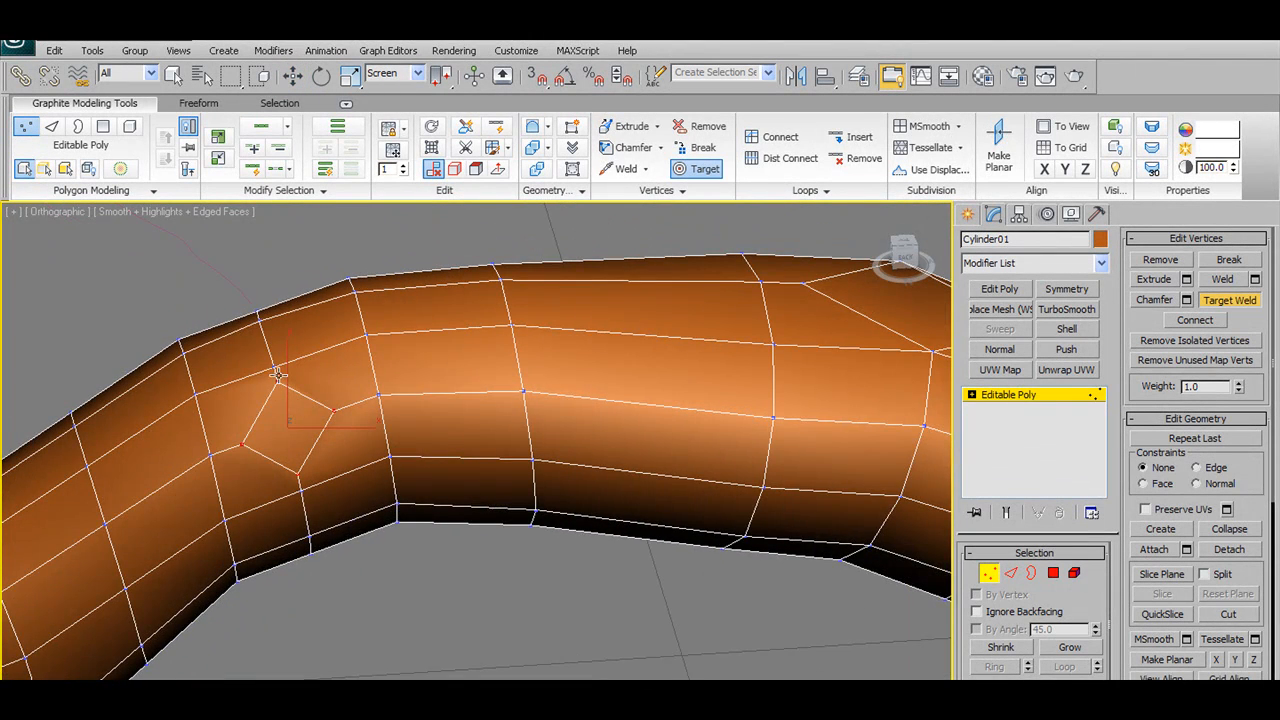
pyautogui.keyDown('alt'); pyautogui.moveTo(303, 490); pyautogui.dragTo(378, 482, button='middle'); pyautogui.keyUp('alt')
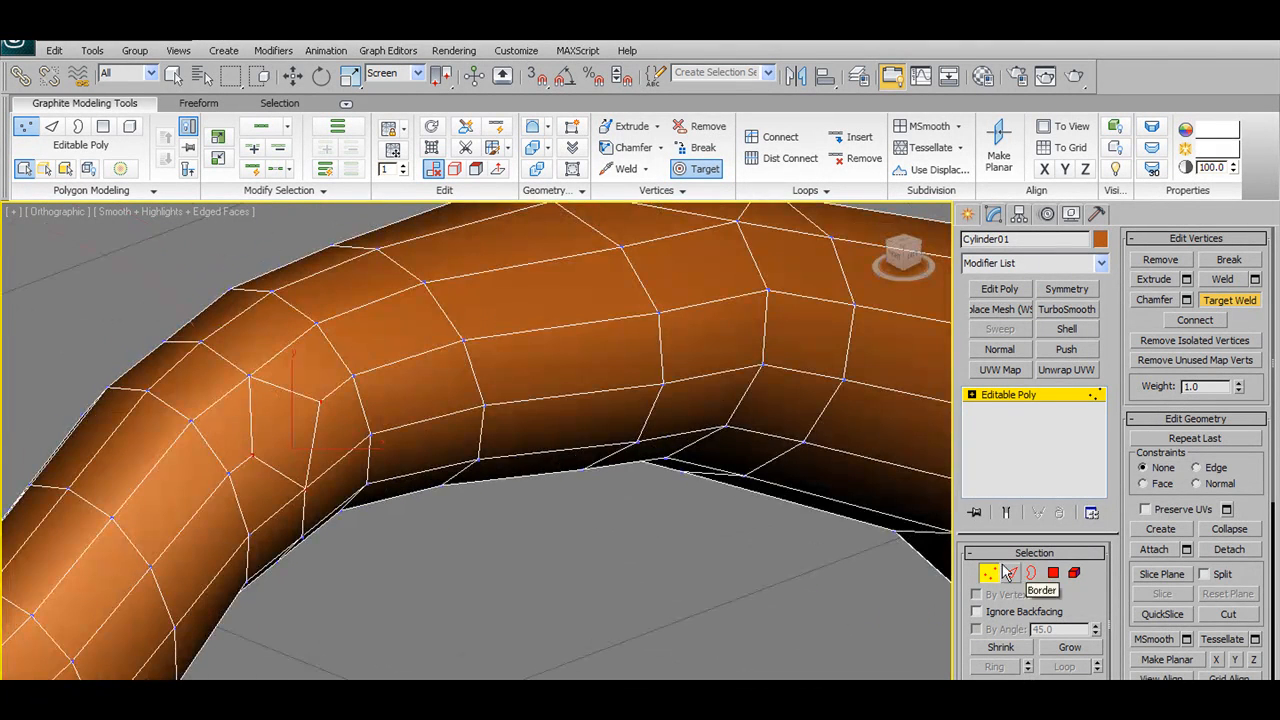
pyautogui.click(1236, 299)
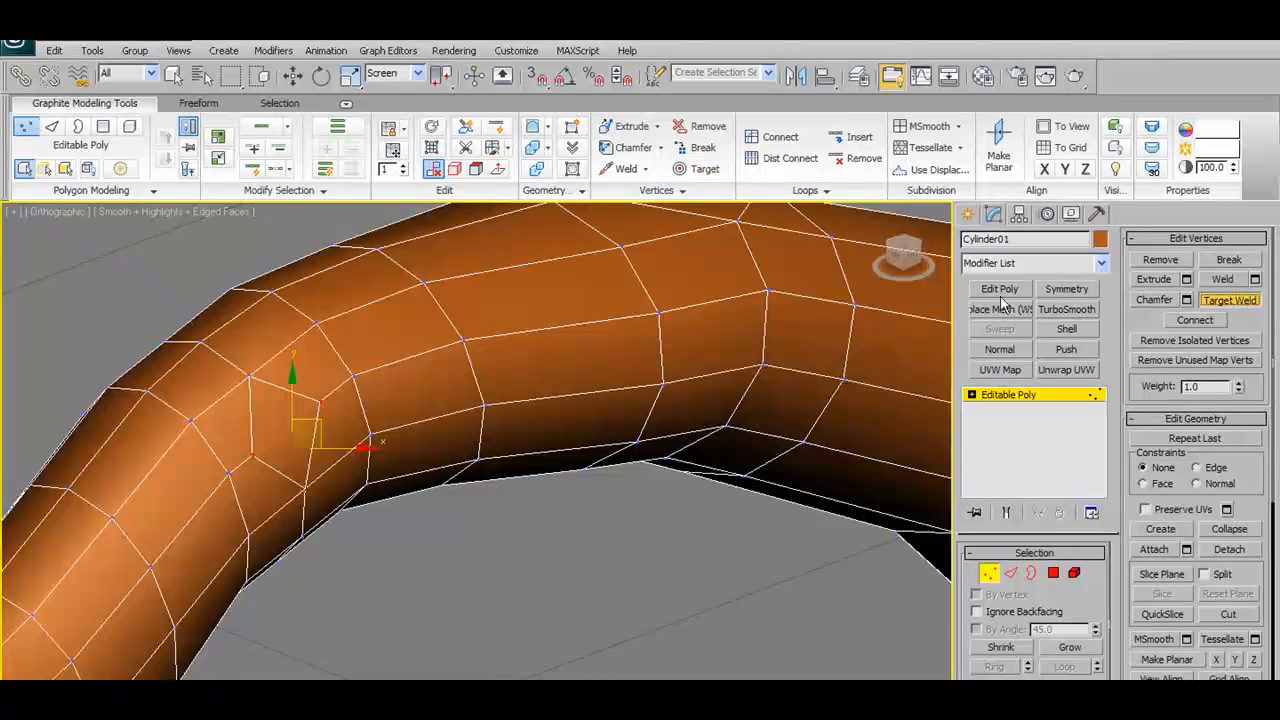
# Leave vertex editing, select the guide spline Shape01 and center its pivot to the object
pyautogui.scroll(-2, 304, 468)
pyautogui.moveTo(308, 465); pyautogui.dragTo(364, 341, button='middle')
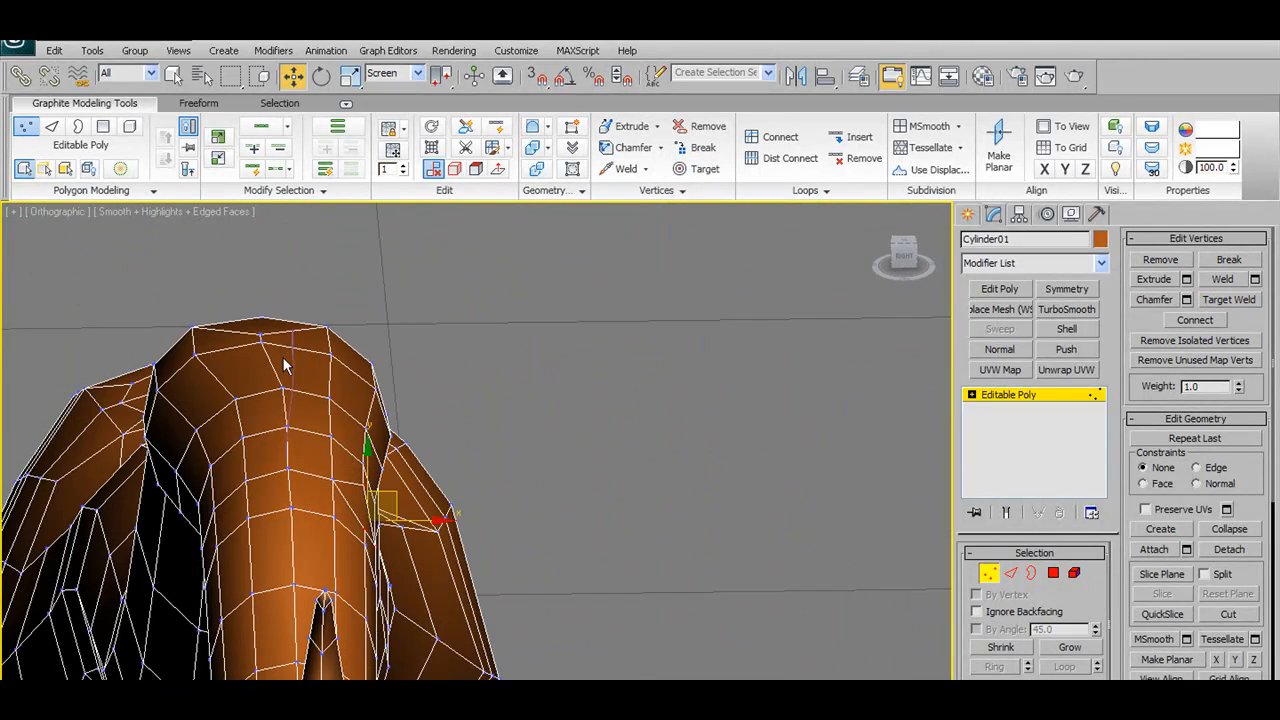
pyautogui.click(988, 574)
pyautogui.moveTo(471, 451)
pyautogui.keyDown('alt'); pyautogui.mouseDown(button='middle')
pyautogui.moveTo(418, 442)
pyautogui.moveTo(420, 459)
pyautogui.moveTo(496, 452)
pyautogui.mouseUp(button='middle'); pyautogui.keyUp('alt')
pyautogui.click(376, 418)
pyautogui.click(1020, 214)
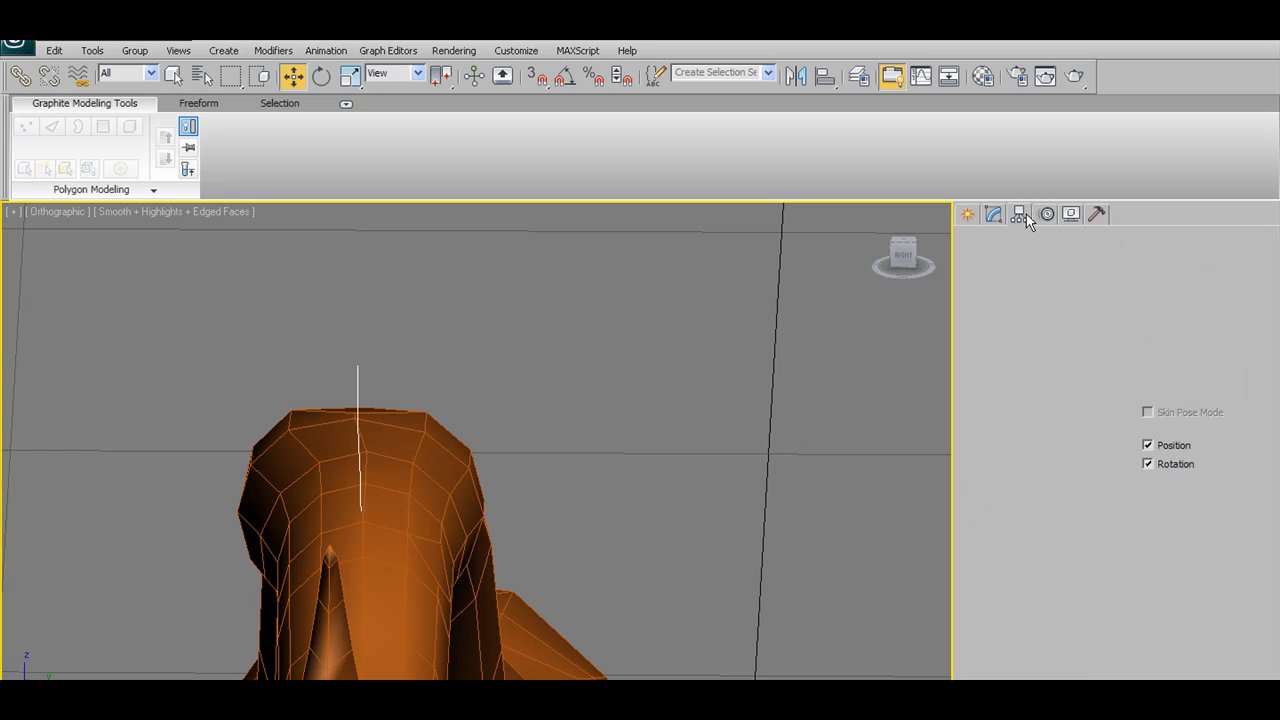
pyautogui.click(1035, 326)
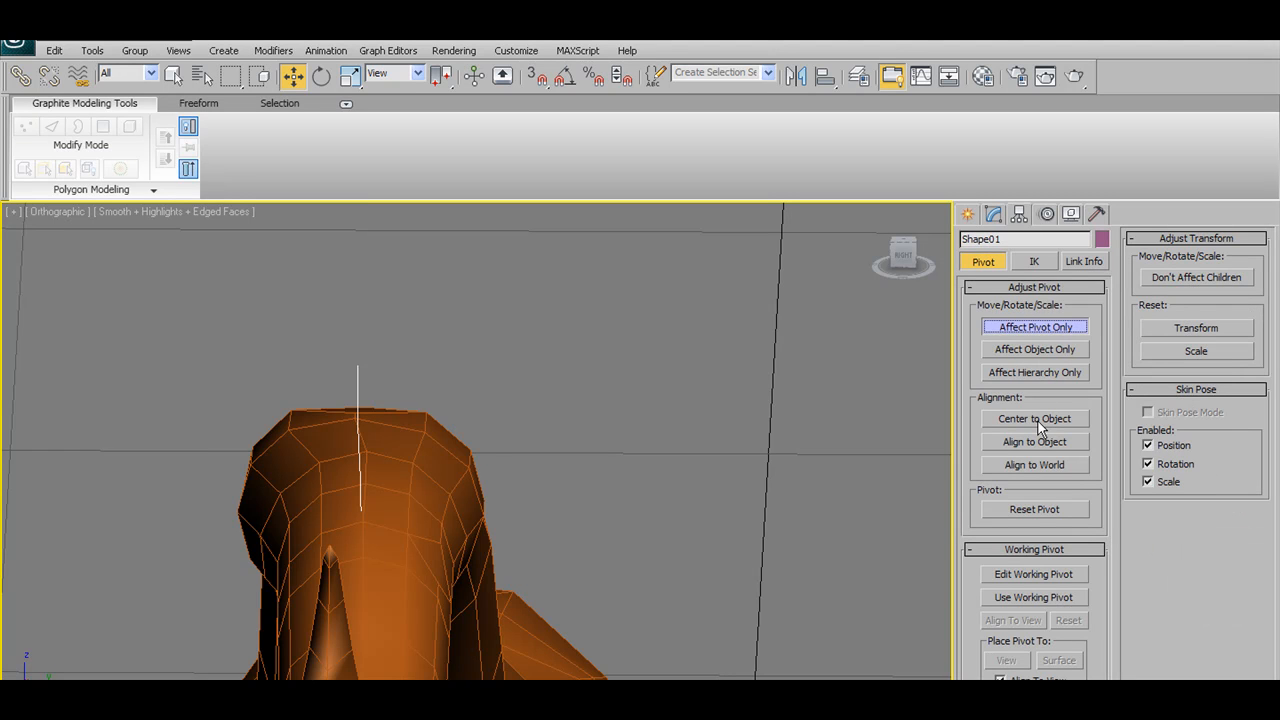
pyautogui.click(1038, 421)
pyautogui.click(1035, 326)
# Rotate the guide spline around its pivot to reorient it relative to the branch
pyautogui.keyDown('alt'); pyautogui.moveTo(583, 407); pyautogui.dragTo(536, 414, button='middle'); pyautogui.keyUp('alt')
pyautogui.keyDown('alt'); pyautogui.moveTo(450, 459); pyautogui.dragTo(478, 442, button='middle'); pyautogui.keyUp('alt')
pyautogui.click(322, 77)
pyautogui.moveTo(481, 449); pyautogui.dragTo(513, 436)
pyautogui.click(293, 77)
pyautogui.keyDown('alt'); pyautogui.moveTo(516, 447); pyautogui.dragTo(615, 548, button='middle'); pyautogui.keyUp('alt')
# Select the branch mesh and pick its new diamond polygon on the side of the bend
pyautogui.click(389, 524)
pyautogui.keyDown('alt'); pyautogui.moveTo(491, 600); pyautogui.dragTo(791, 418, button='middle'); pyautogui.keyUp('alt')
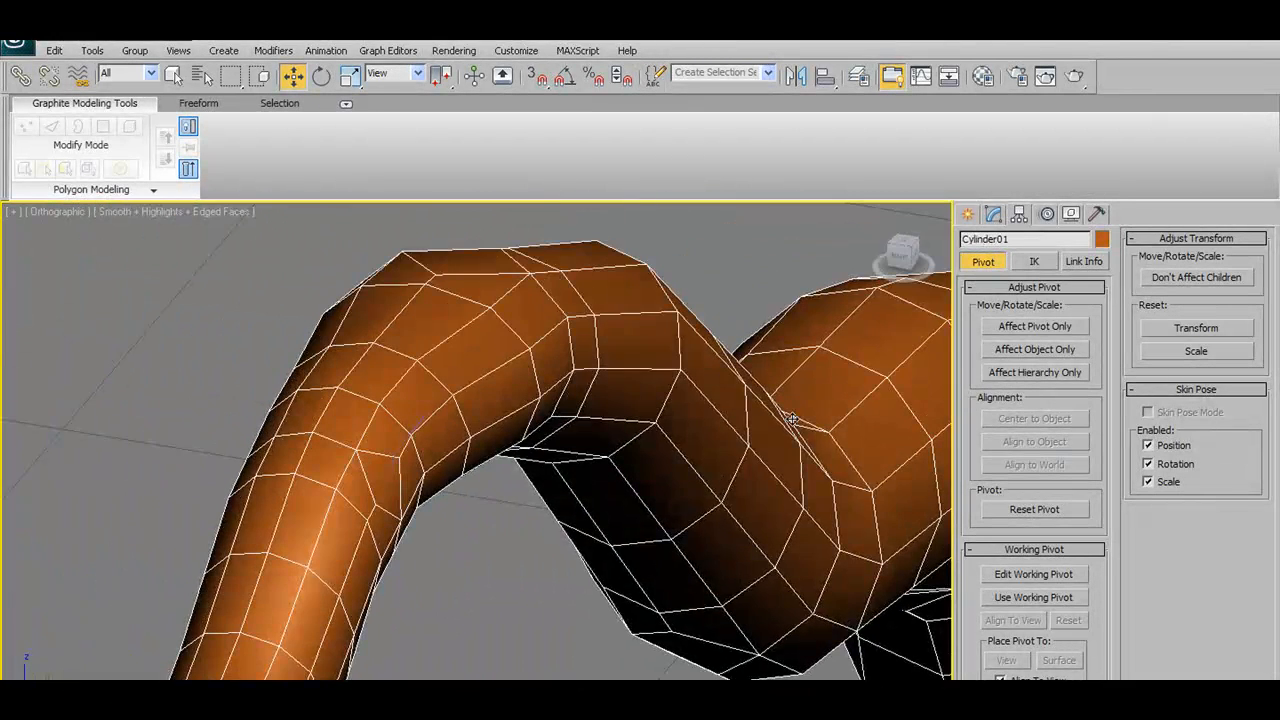
pyautogui.click(993, 215)
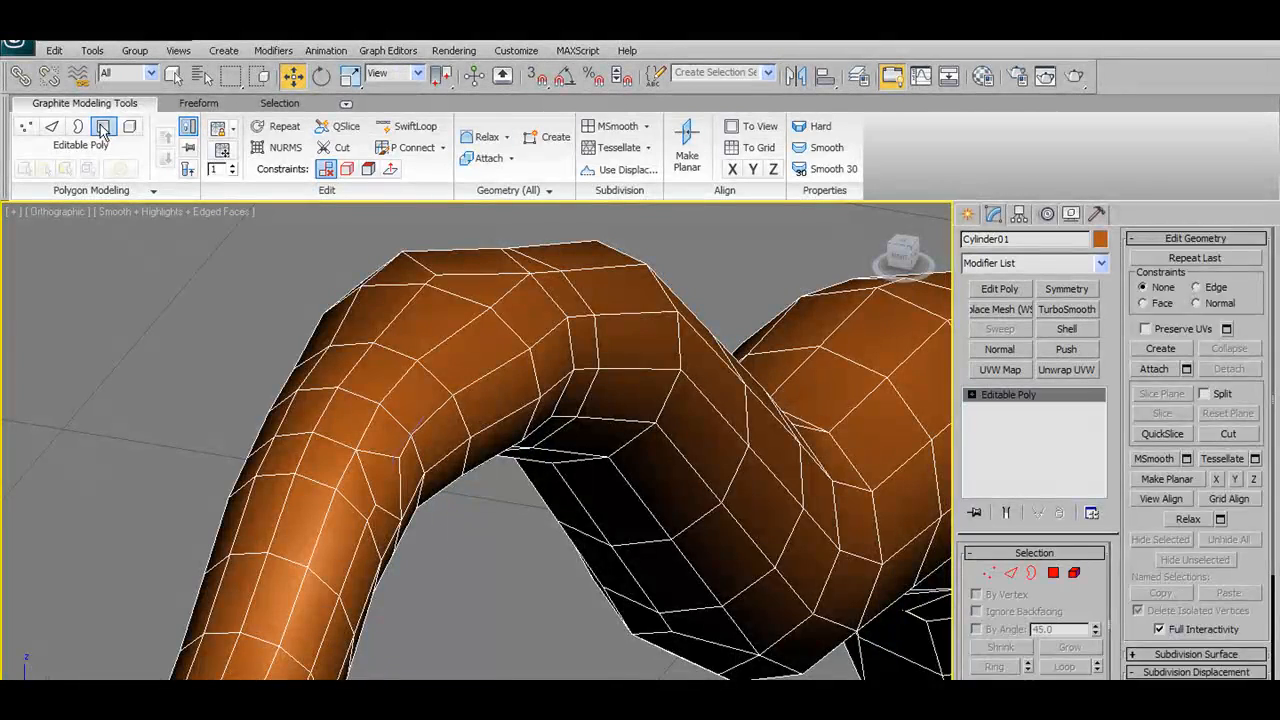
pyautogui.click(100, 127)
pyautogui.click(385, 480)
pyautogui.keyDown('alt'); pyautogui.moveTo(385, 480); pyautogui.dragTo(600, 430, button='middle'); pyautogui.keyUp('alt')
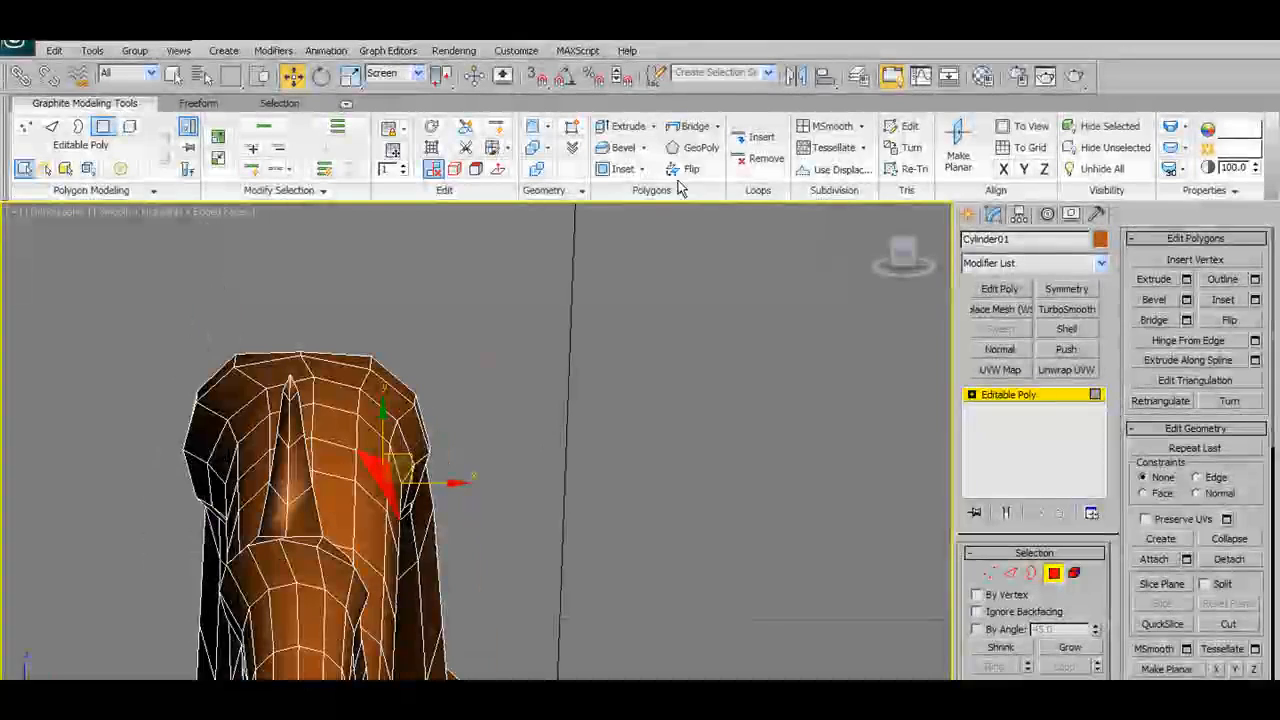
# Extrude the diamond polygon along the spline Shape01 with 13 segments to form a twig
pyautogui.click(655, 191)
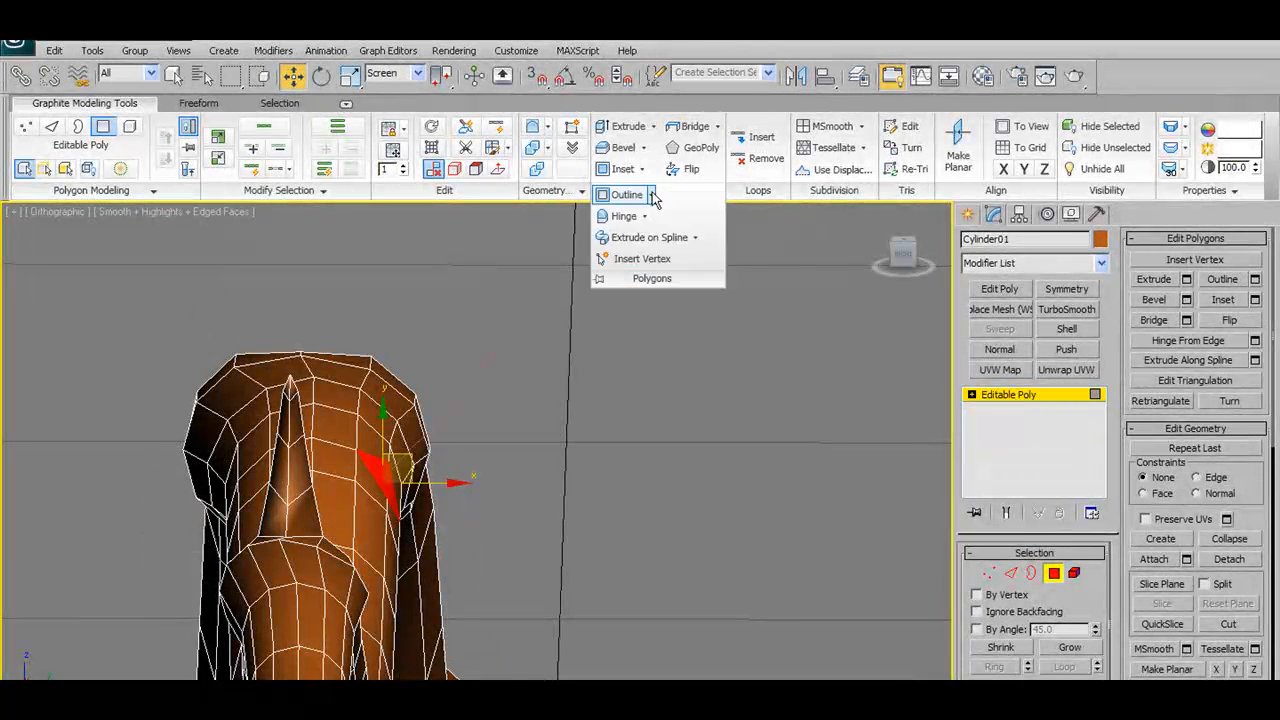
pyautogui.click(636, 243)
pyautogui.keyDown('alt'); pyautogui.moveTo(325, 435); pyautogui.dragTo(205, 492, button='middle'); pyautogui.keyUp('alt')
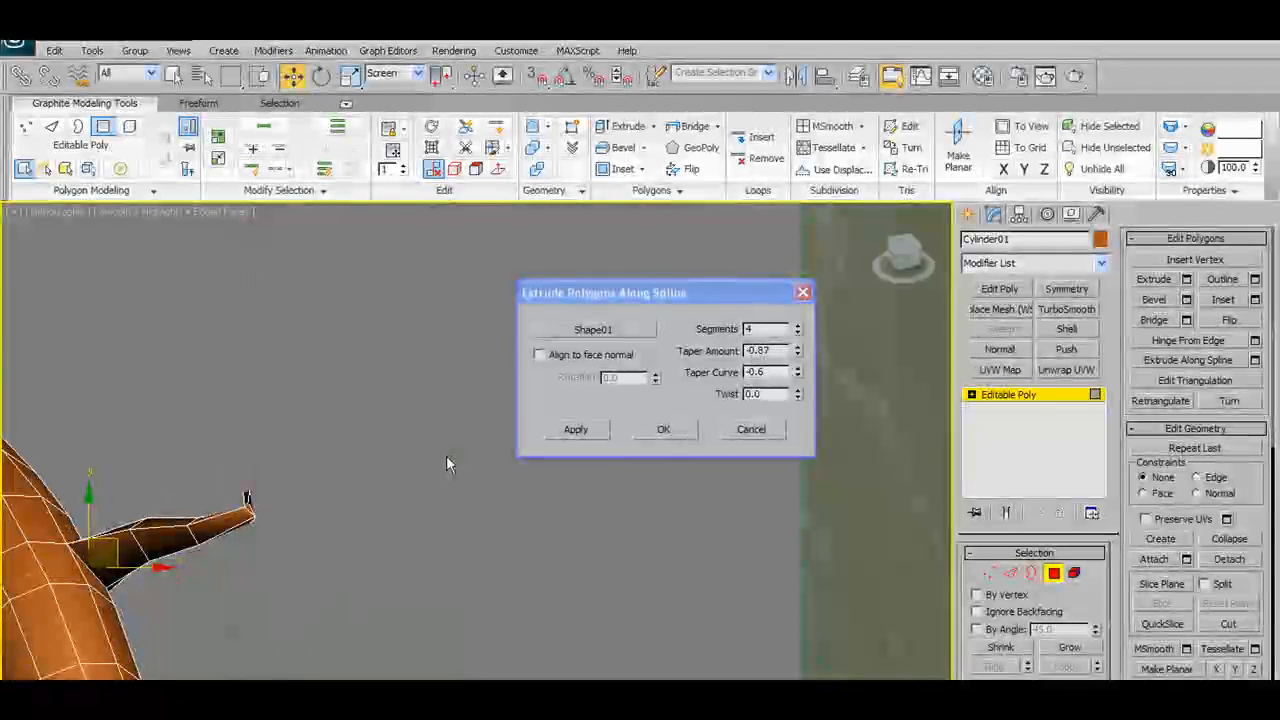
pyautogui.click(798, 326)
pyautogui.click(798, 325)
pyautogui.keyDown('alt'); pyautogui.moveTo(262, 495); pyautogui.dragTo(497, 417, button='middle'); pyautogui.keyUp('alt')
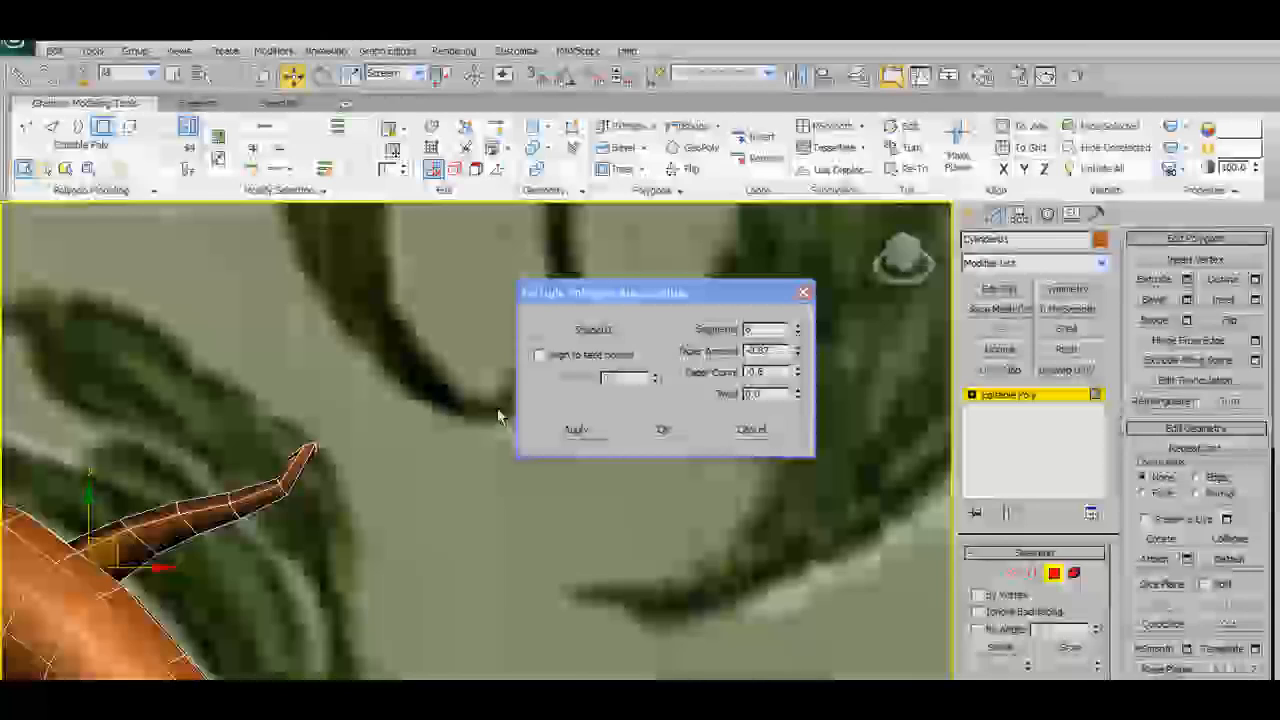
pyautogui.click(798, 326)
pyautogui.moveTo(798, 326); pyautogui.dragTo(798, 327)
pyautogui.click(798, 326)
pyautogui.keyDown('alt'); pyautogui.moveTo(254, 436); pyautogui.dragTo(409, 472, button='middle'); pyautogui.keyUp('alt')
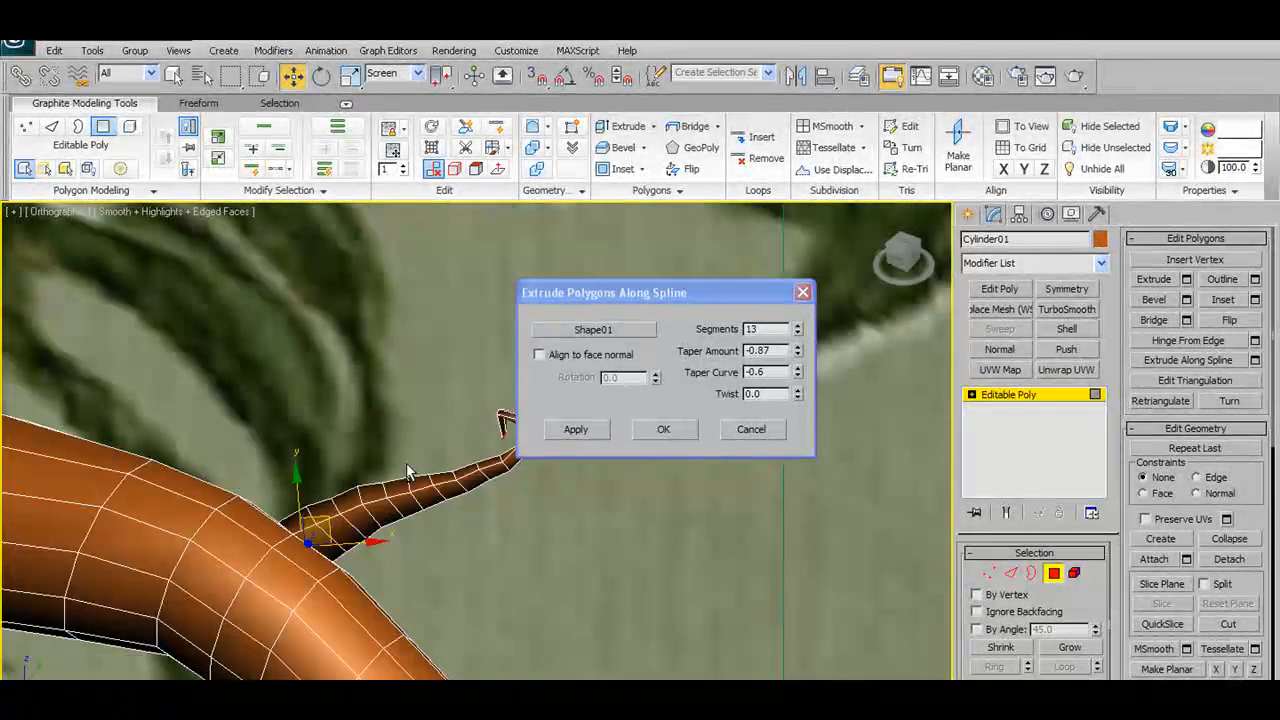
# Reset and readjust the taper curve of the twig extrusion, and apply it
pyautogui.rightClick(798, 372)
pyautogui.keyDown('alt'); pyautogui.moveTo(338, 498); pyautogui.dragTo(300, 512, button='middle'); pyautogui.keyUp('alt')
pyautogui.moveTo(797, 372); pyautogui.dragTo(814, 398)
pyautogui.click(668, 430)
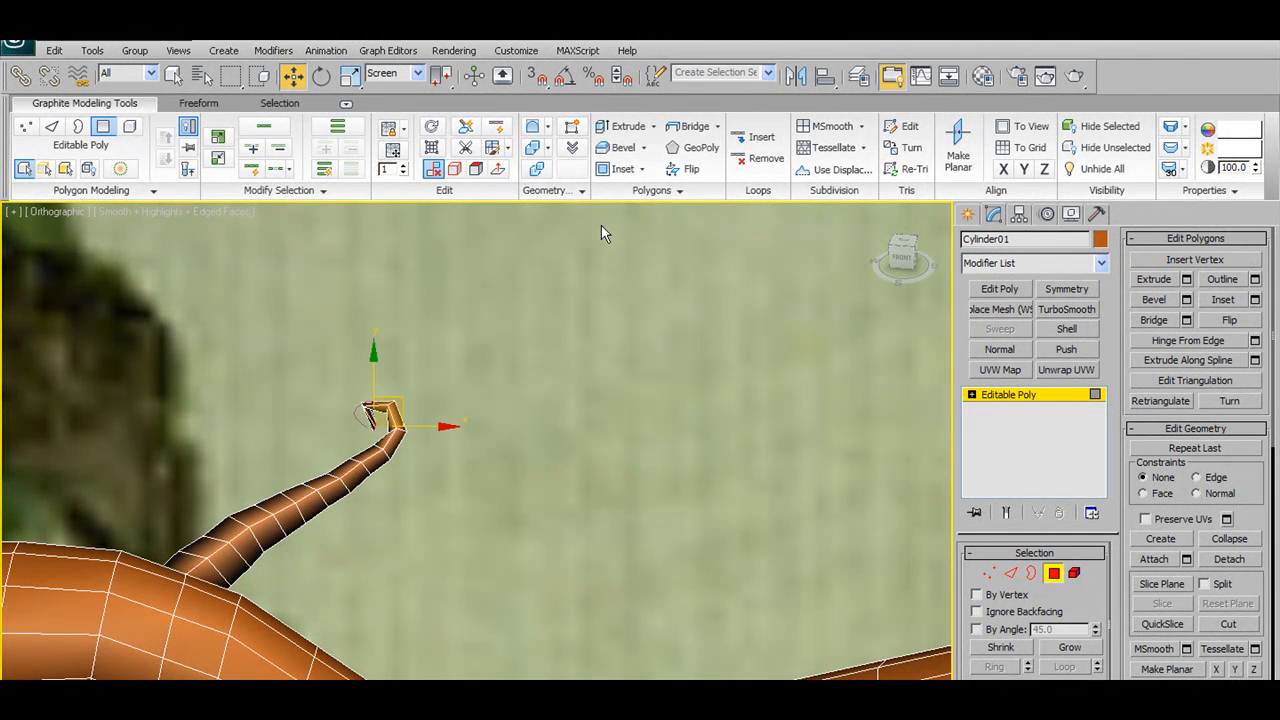
# Remove surplus edge loops along the straight part of the new twig with Paint Connect
pyautogui.keyDown('alt'); pyautogui.moveTo(366, 455); pyautogui.dragTo(365, 520, button='middle'); pyautogui.keyUp('alt')
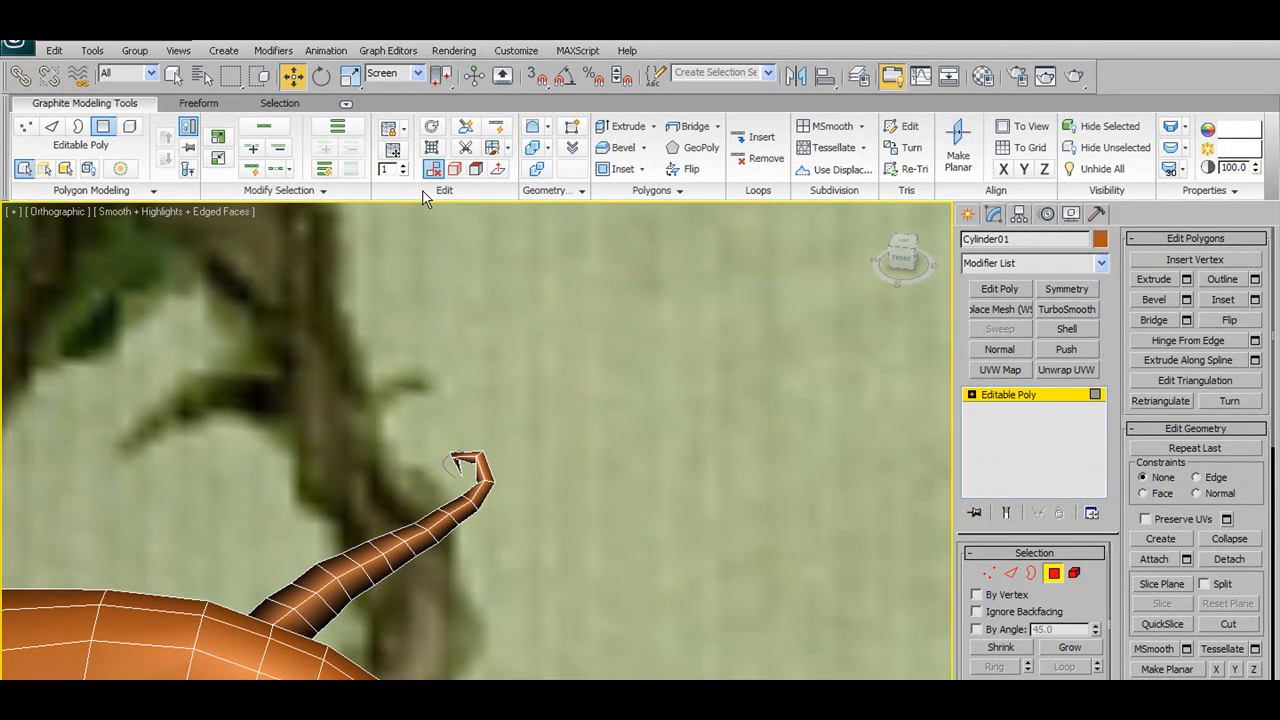
pyautogui.click(493, 149)
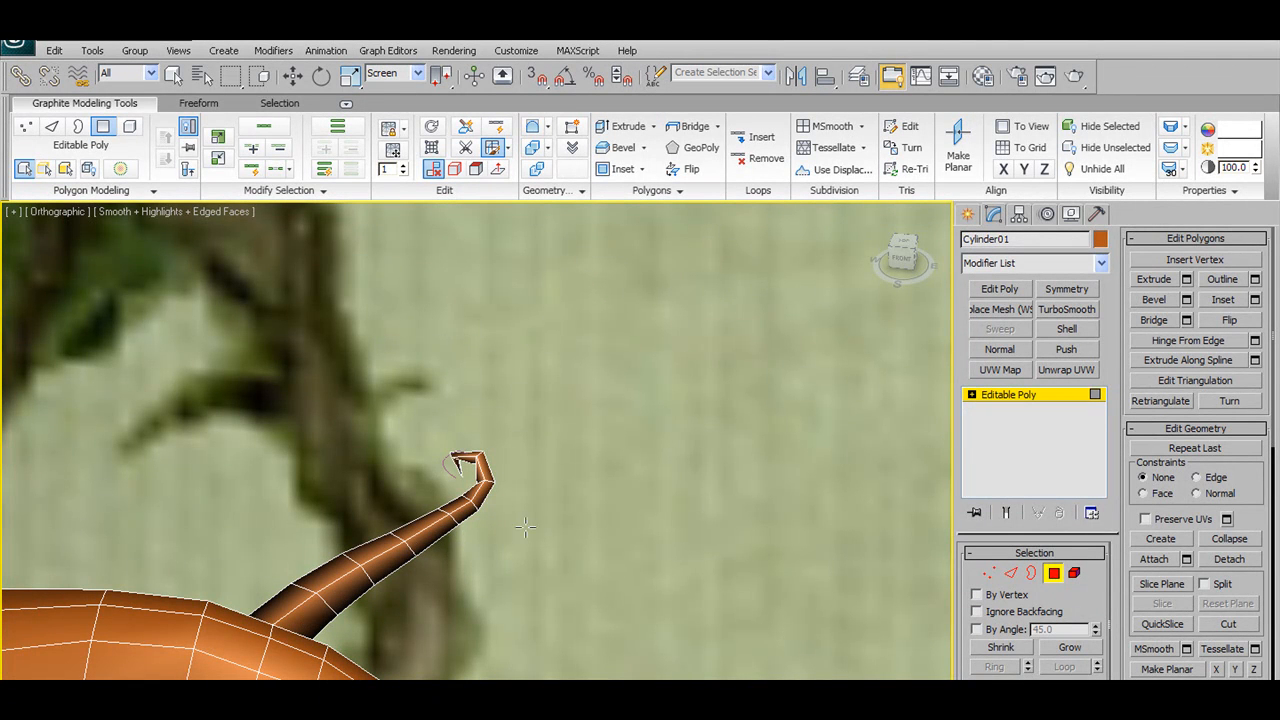
pyautogui.moveTo(417, 452); pyautogui.dragTo(517, 402, button='middle')
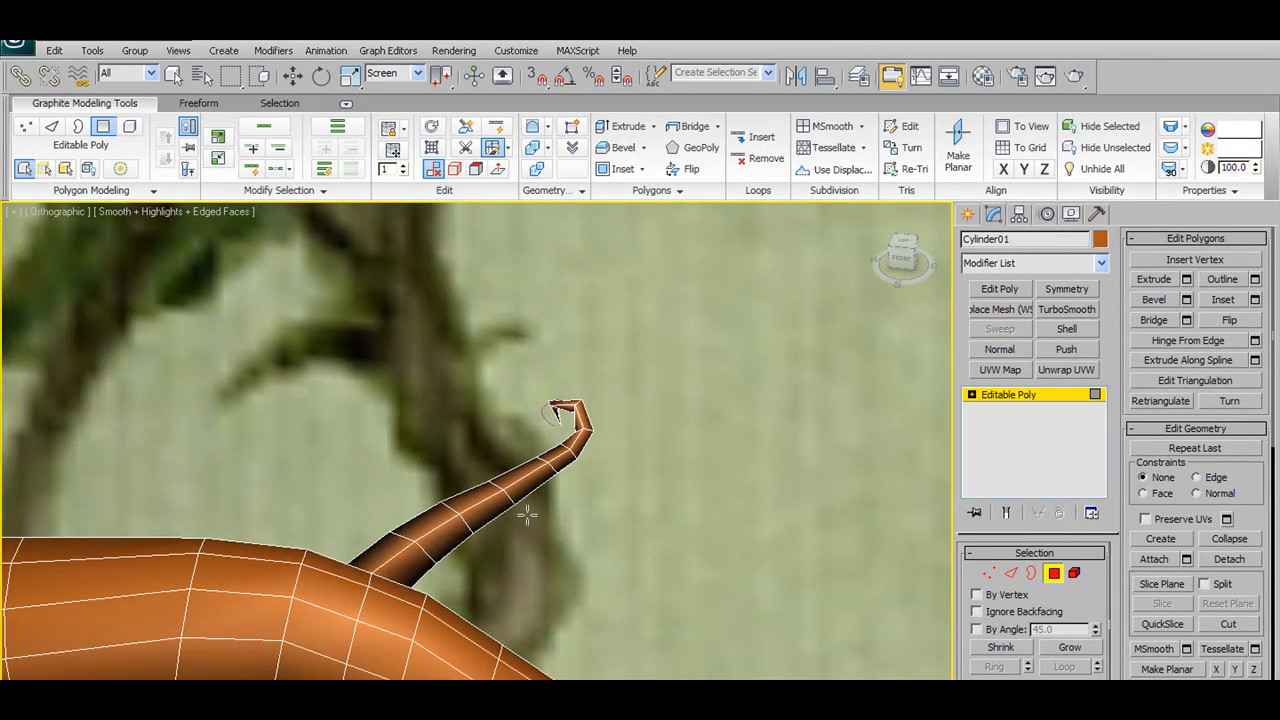
# Examine the branch and its new twig against the reference painting in front view, including the diamond on the upper outline
pyautogui.scroll(-5, 528, 514)
pyautogui.keyDown('alt'); pyautogui.moveTo(543, 533); pyautogui.dragTo(530, 484, button='middle'); pyautogui.keyUp('alt')
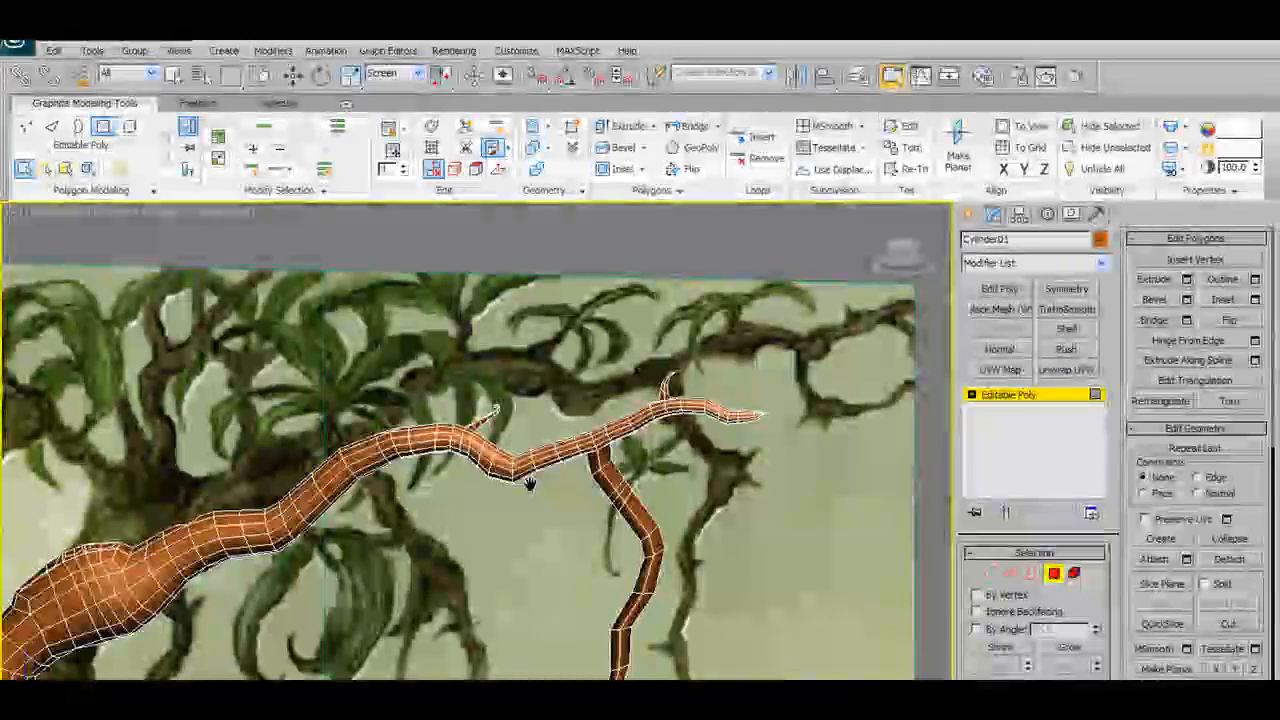
pyautogui.scroll(3, 530, 484)
pyautogui.keyDown('alt'); pyautogui.moveTo(500, 541); pyautogui.dragTo(488, 520, button='middle'); pyautogui.keyUp('alt')
pyautogui.press('f')
pyautogui.moveTo(490, 460); pyautogui.dragTo(473, 574, button='middle')
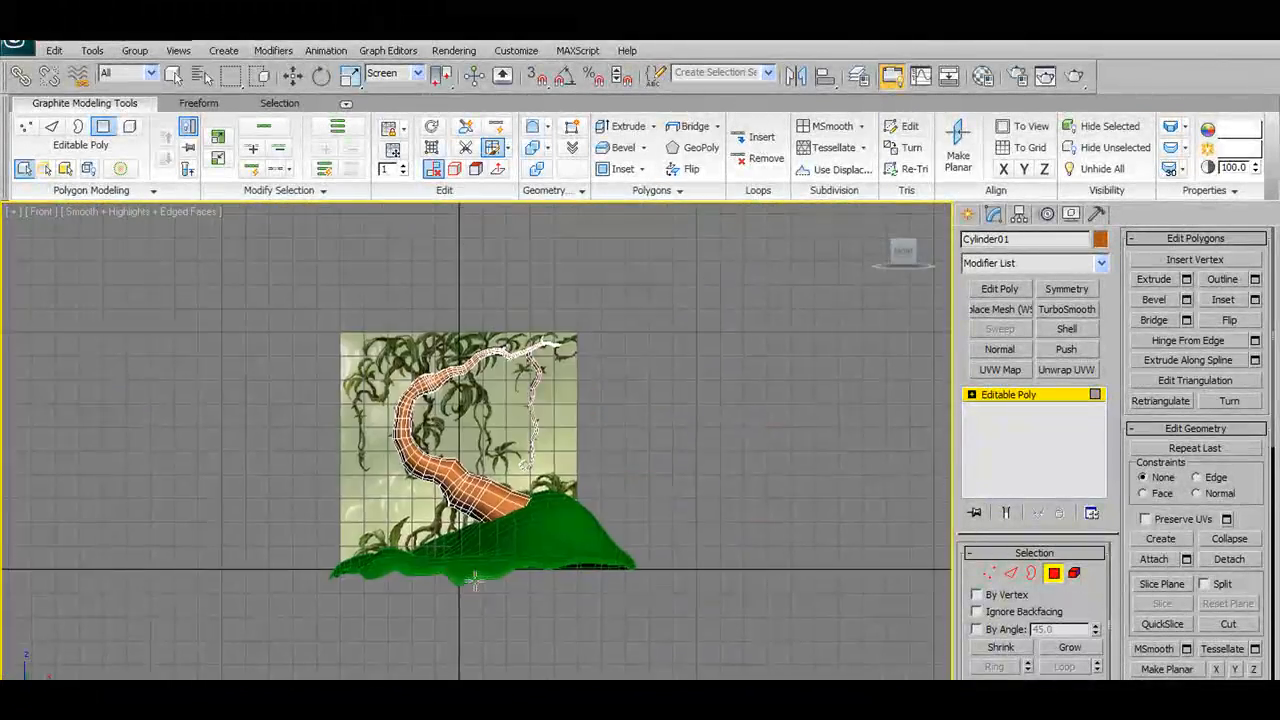
pyautogui.scroll(8, 503, 438)
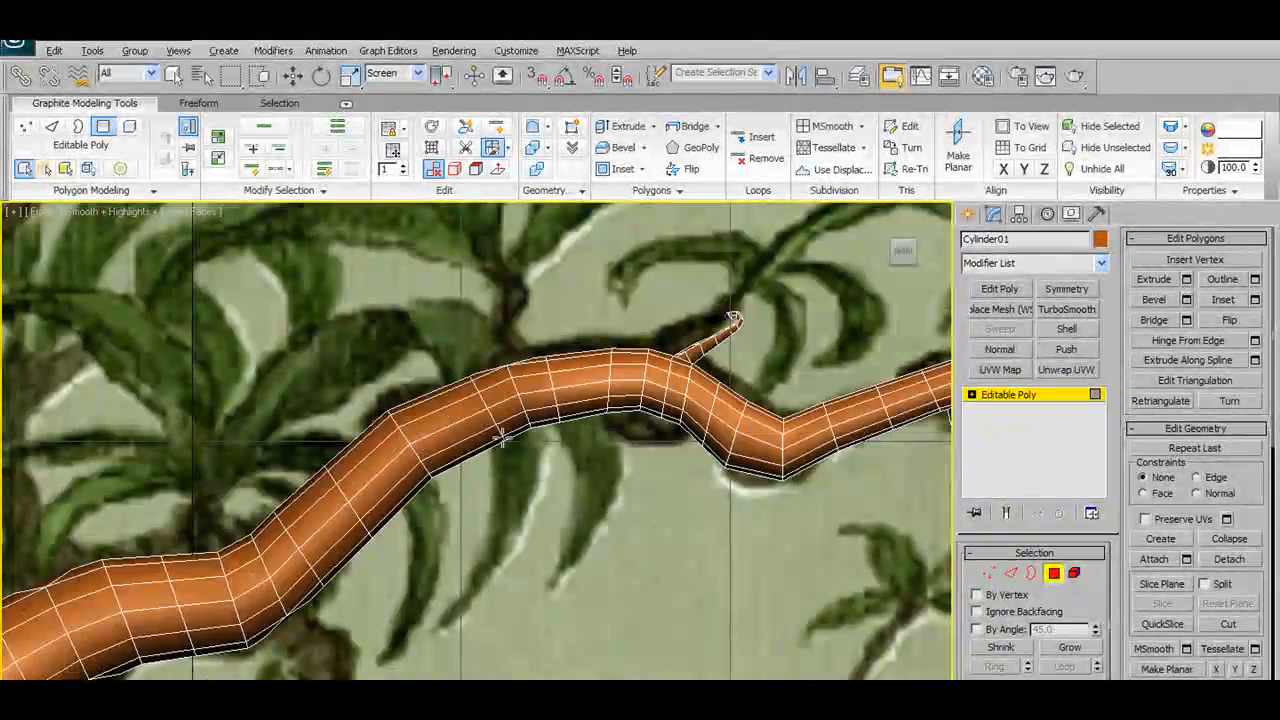
pyautogui.keyDown('alt'); pyautogui.moveTo(502, 438); pyautogui.dragTo(597, 386, button='middle'); pyautogui.keyUp('alt')
pyautogui.scroll(4, 546, 490)
pyautogui.scroll(3, 546, 490)
pyautogui.scroll(2, 583, 471)
pyautogui.scroll(-2, 597, 386)
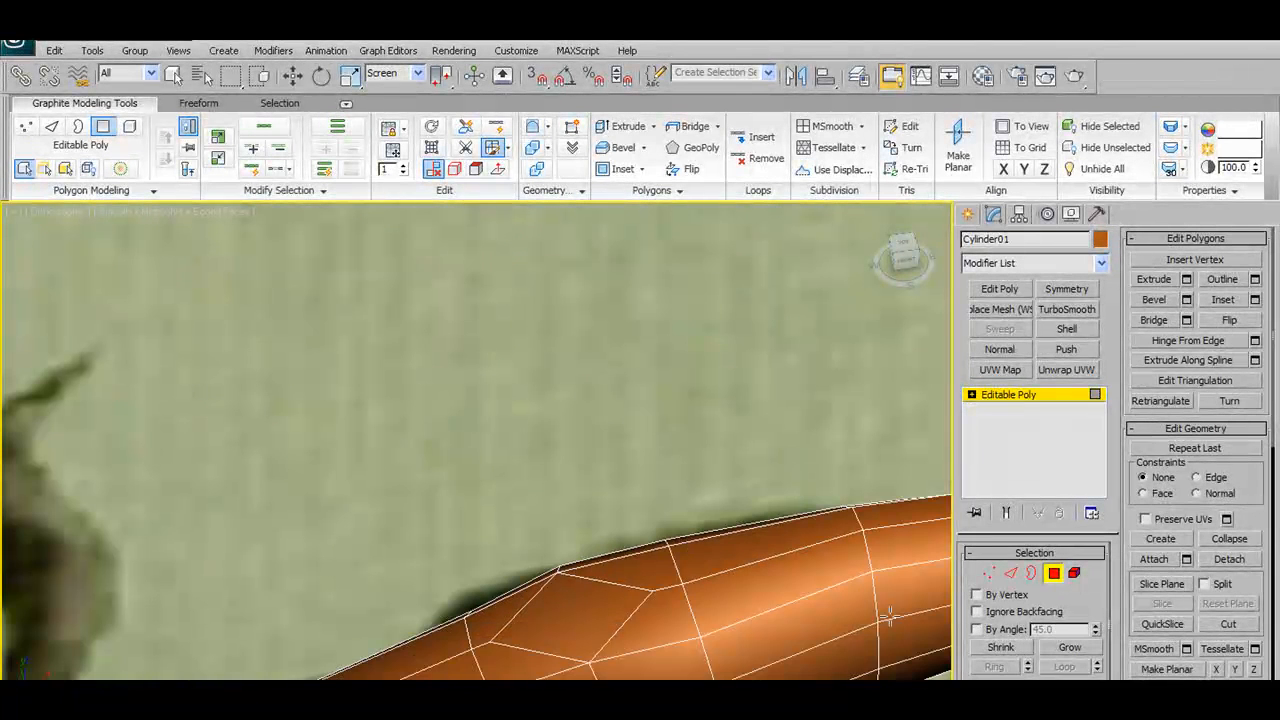
# Connect the left and right corners of the diamond on the branch's upper side with Paint Connect
pyautogui.click(1055, 575)
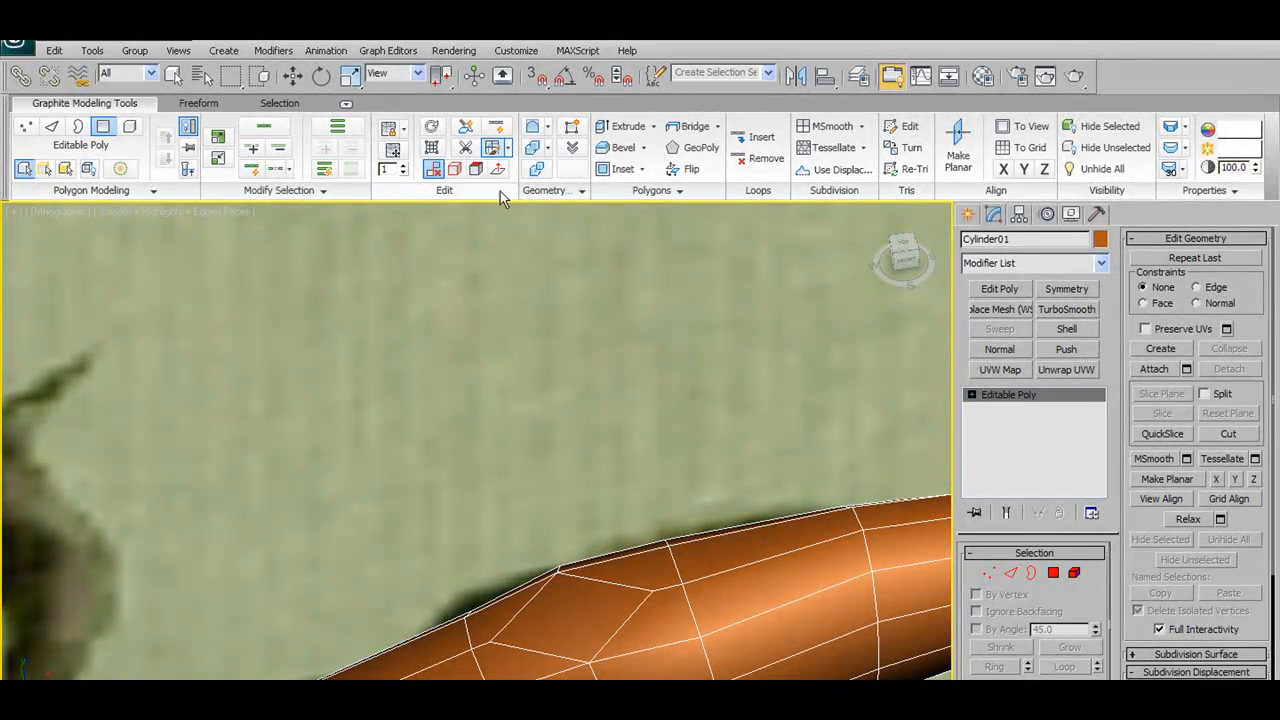
pyautogui.press('w')
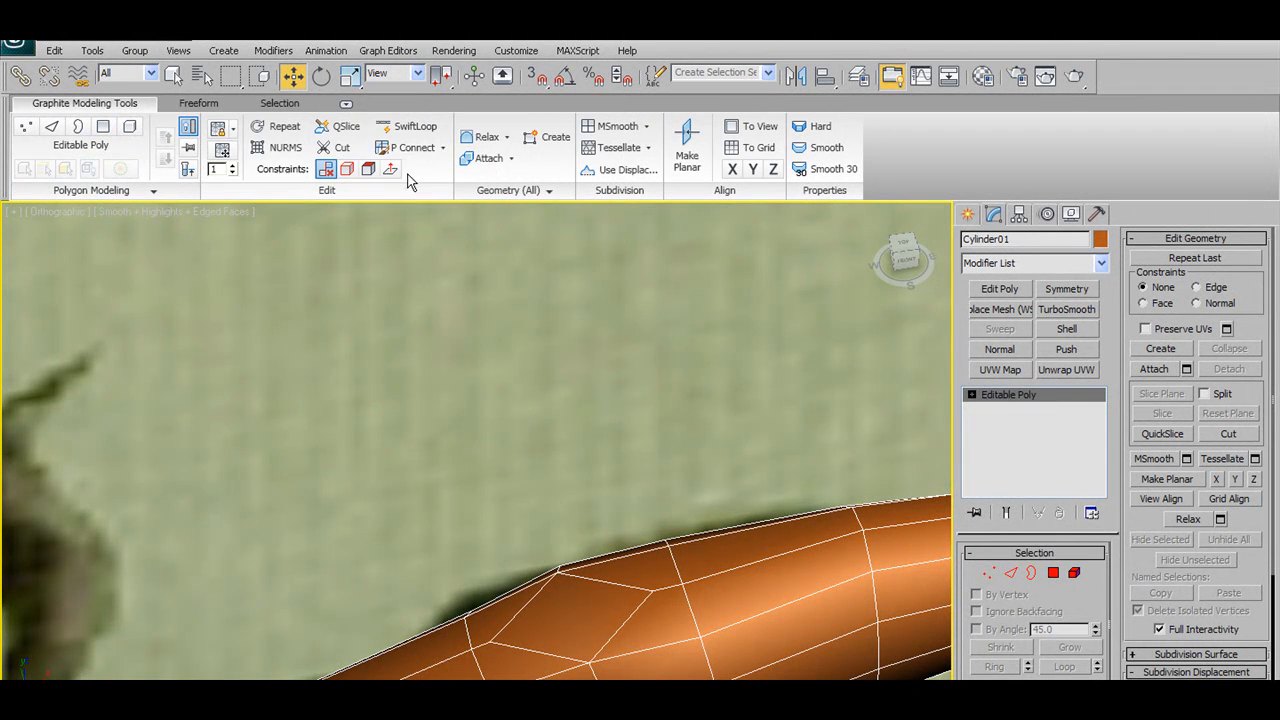
pyautogui.click(405, 148)
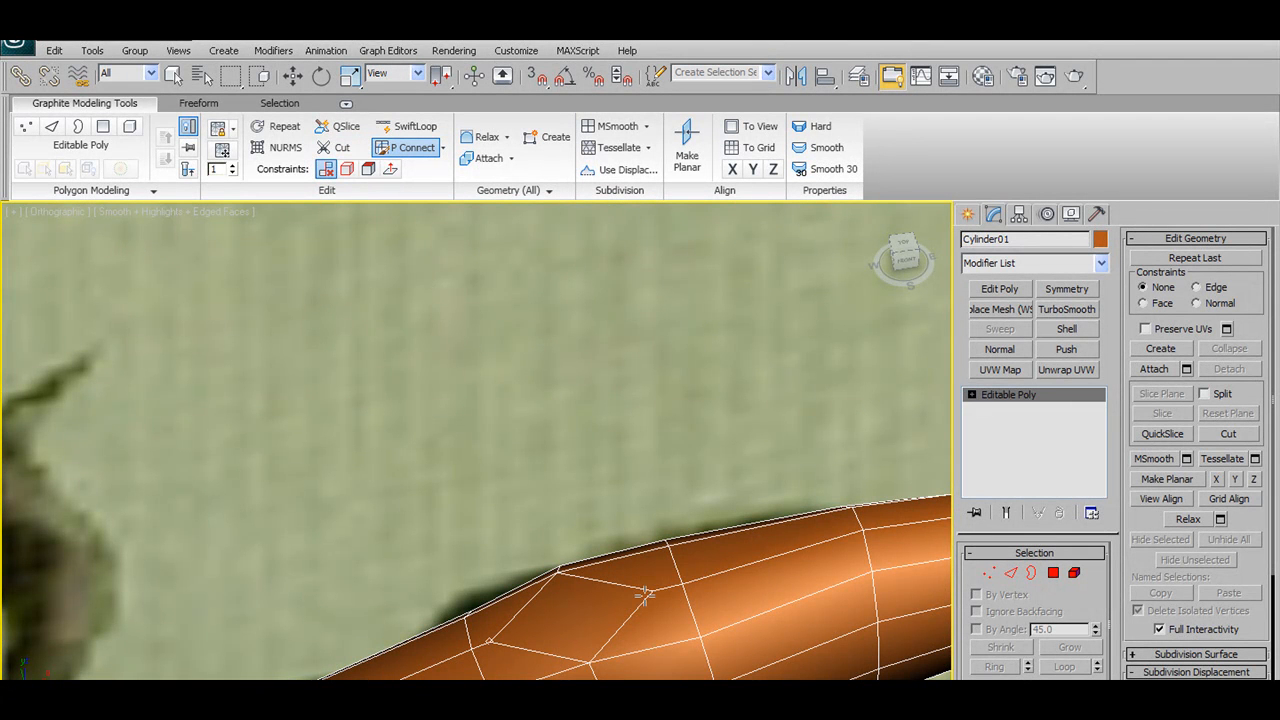
pyautogui.click(988, 573)
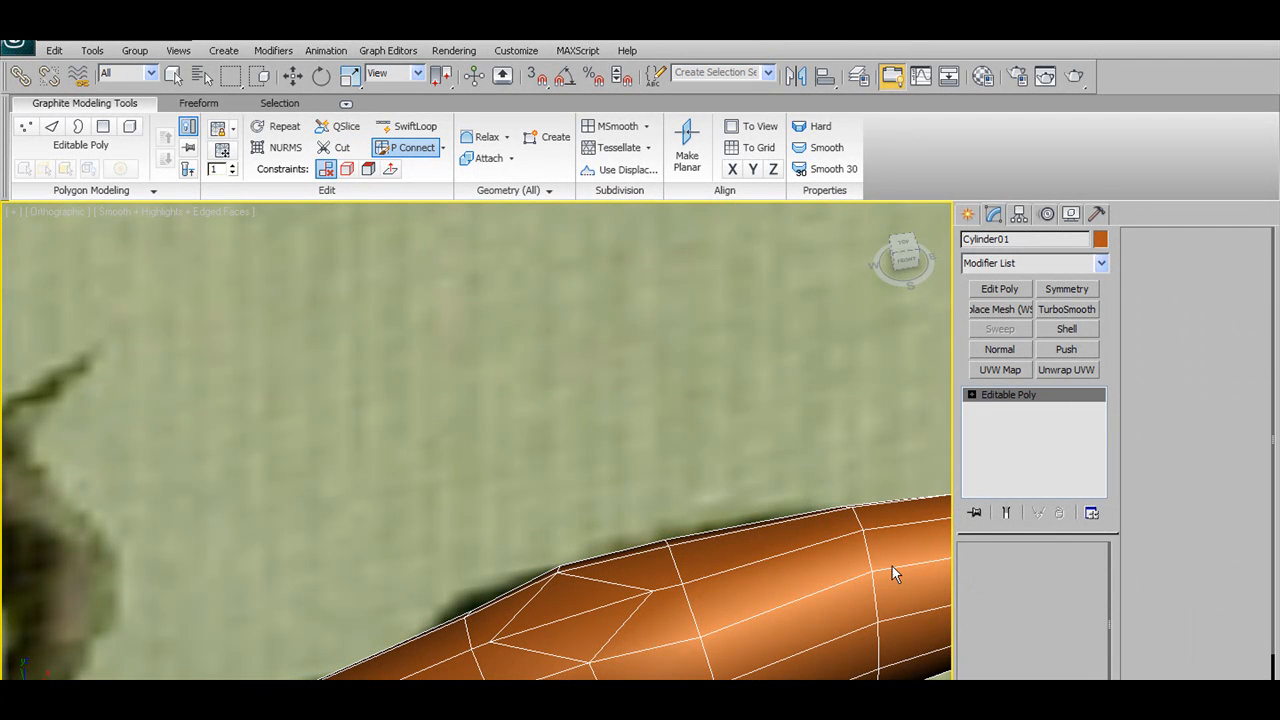
# Weld the diamond's left and right corner vertices into one with a weld threshold of 2.964
pyautogui.press('w')
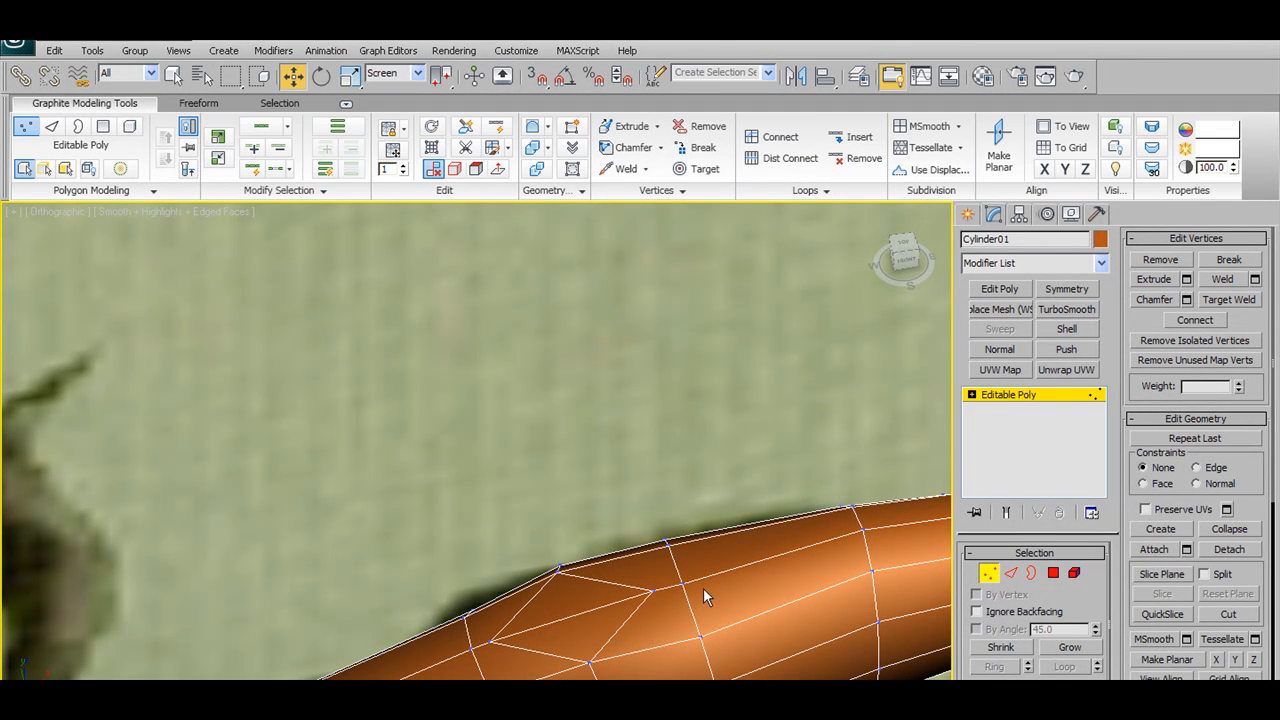
pyautogui.scroll(5, 722, 588)
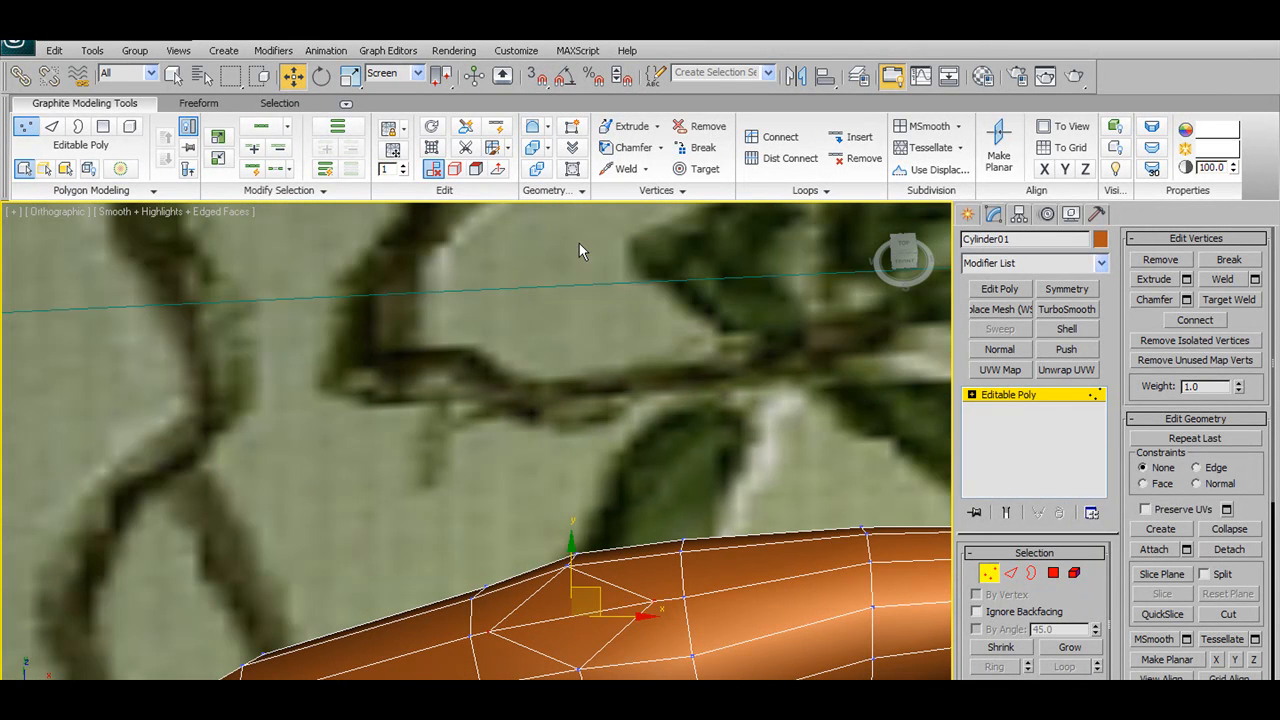
pyautogui.keyDown('shift'); pyautogui.click(624, 169); pyautogui.keyUp('shift')
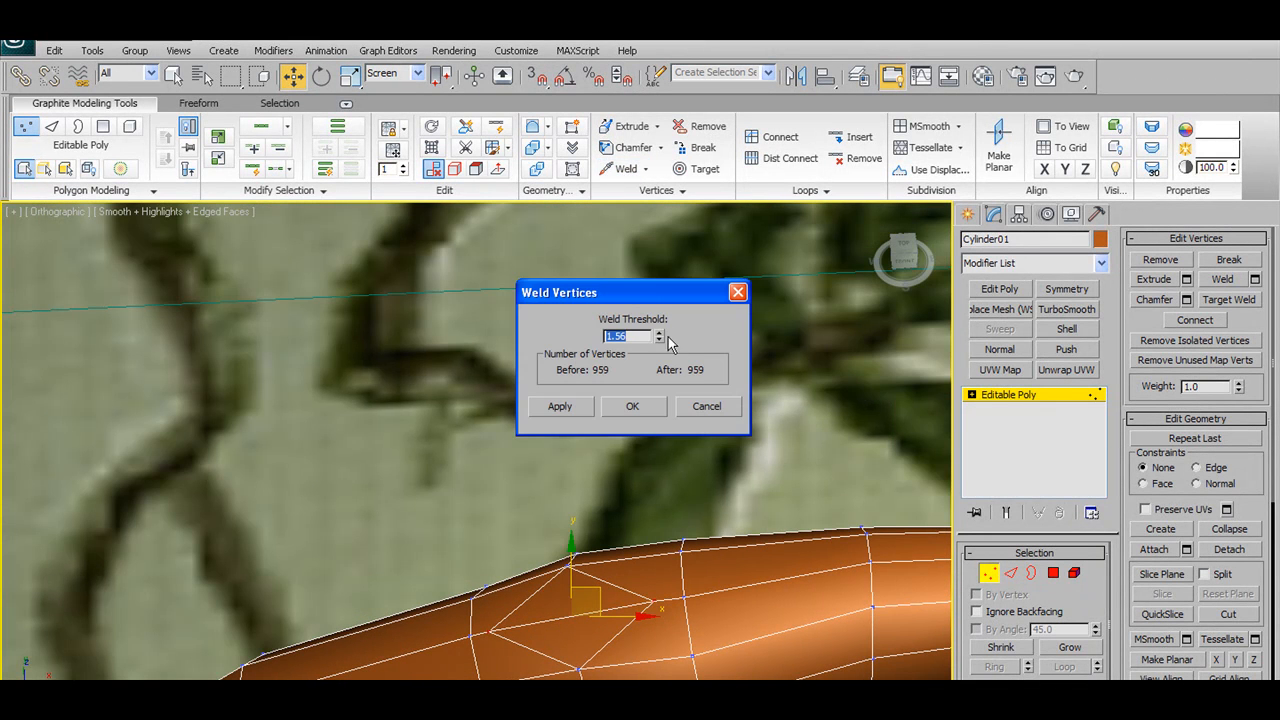
pyautogui.moveTo(659, 336); pyautogui.dragTo(670, 258)
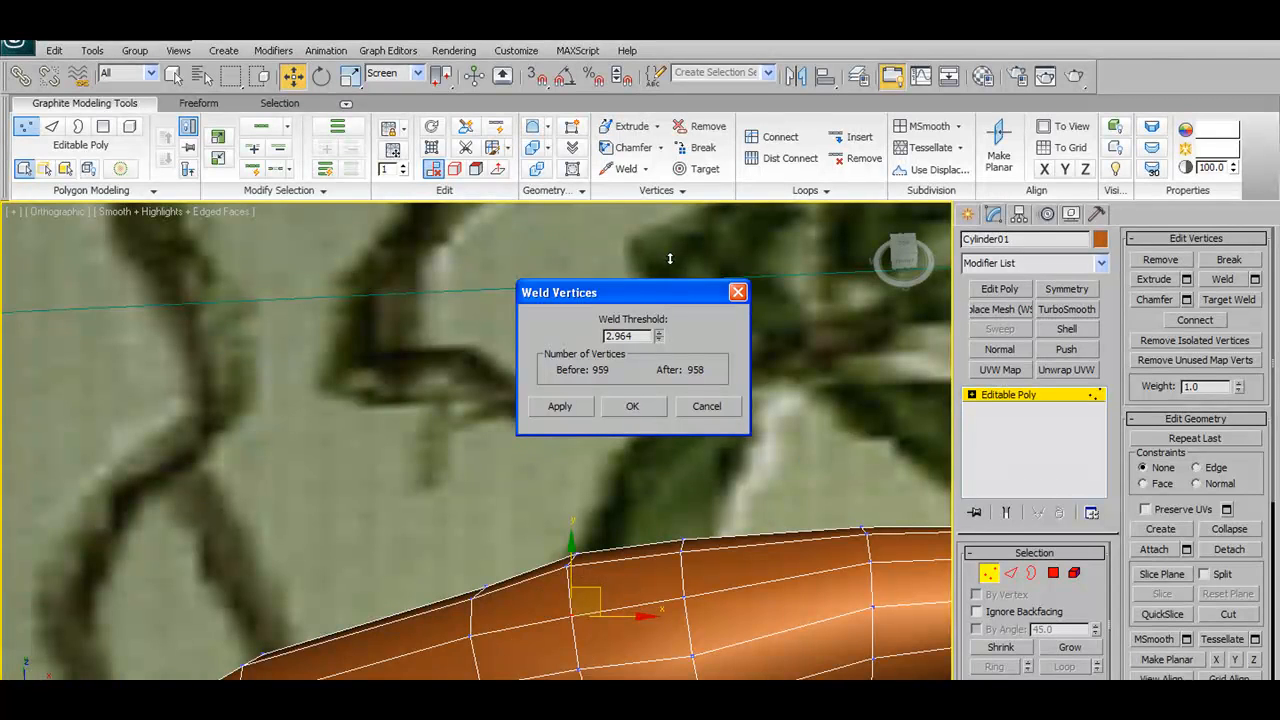
pyautogui.click(620, 407)
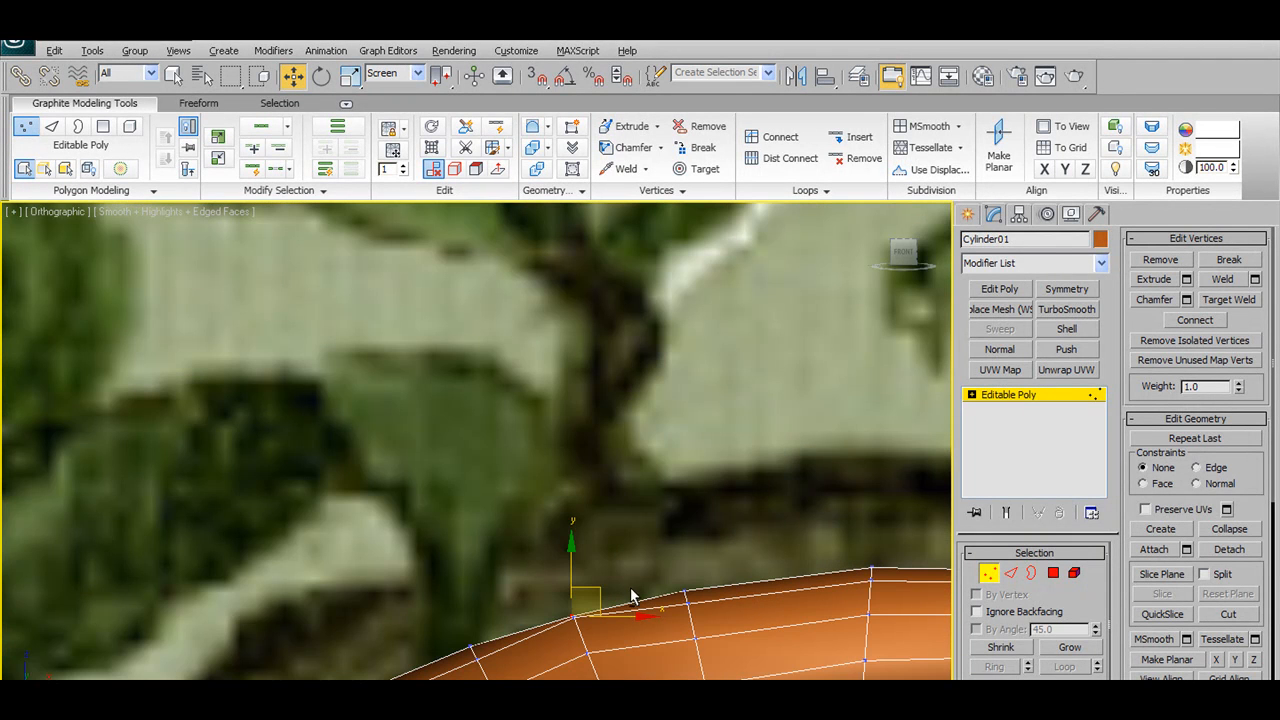
# Move the welded vertex slightly upward so the branch surface is rounded there
pyautogui.keyDown('alt'); pyautogui.moveTo(588, 629); pyautogui.dragTo(588, 619, button='middle'); pyautogui.keyUp('alt')
pyautogui.moveTo(592, 582); pyautogui.dragTo(590, 573)
pyautogui.scroll(-4, 591, 574)
pyautogui.keyDown('alt'); pyautogui.moveTo(591, 574); pyautogui.dragTo(617, 625, button='middle'); pyautogui.keyUp('alt')
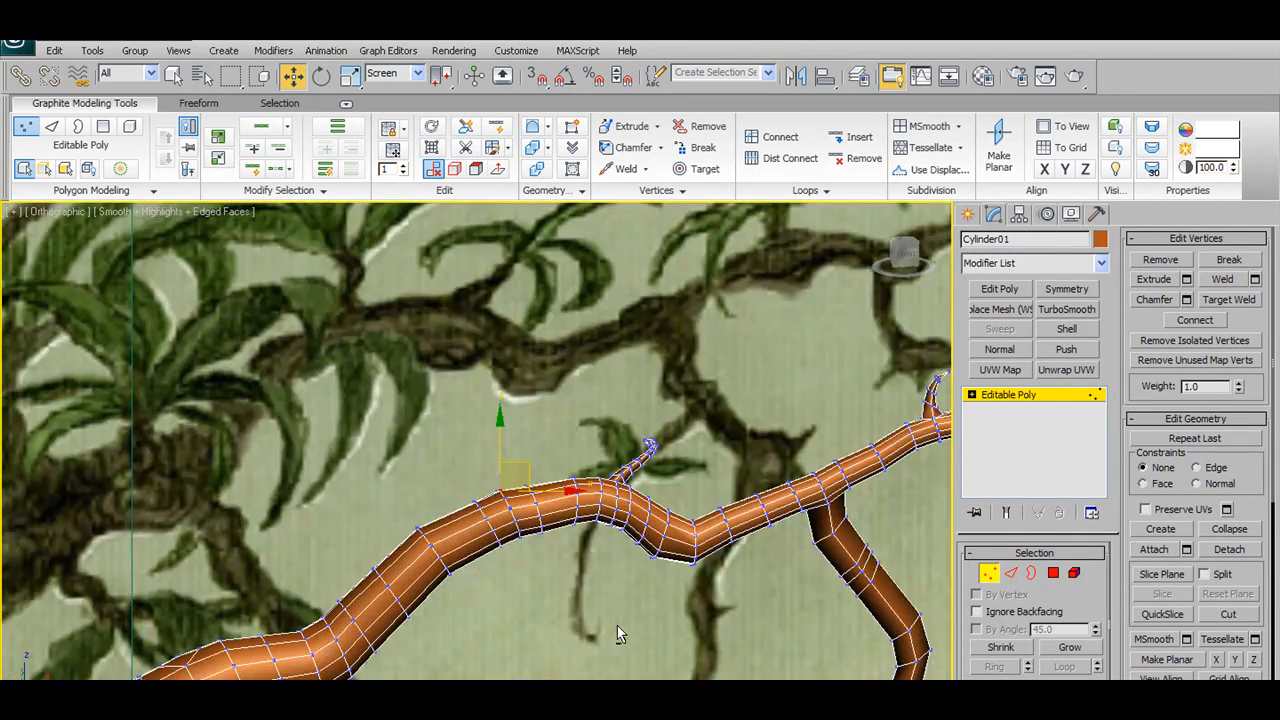
# Constrain vertex edits to edges and chamfer the vertex on the branch's upper side by about 0.77 into a diamond
pyautogui.scroll(4, 617, 625)
pyautogui.keyDown('alt'); pyautogui.moveTo(576, 553); pyautogui.dragTo(562, 522, button='middle'); pyautogui.keyUp('alt')
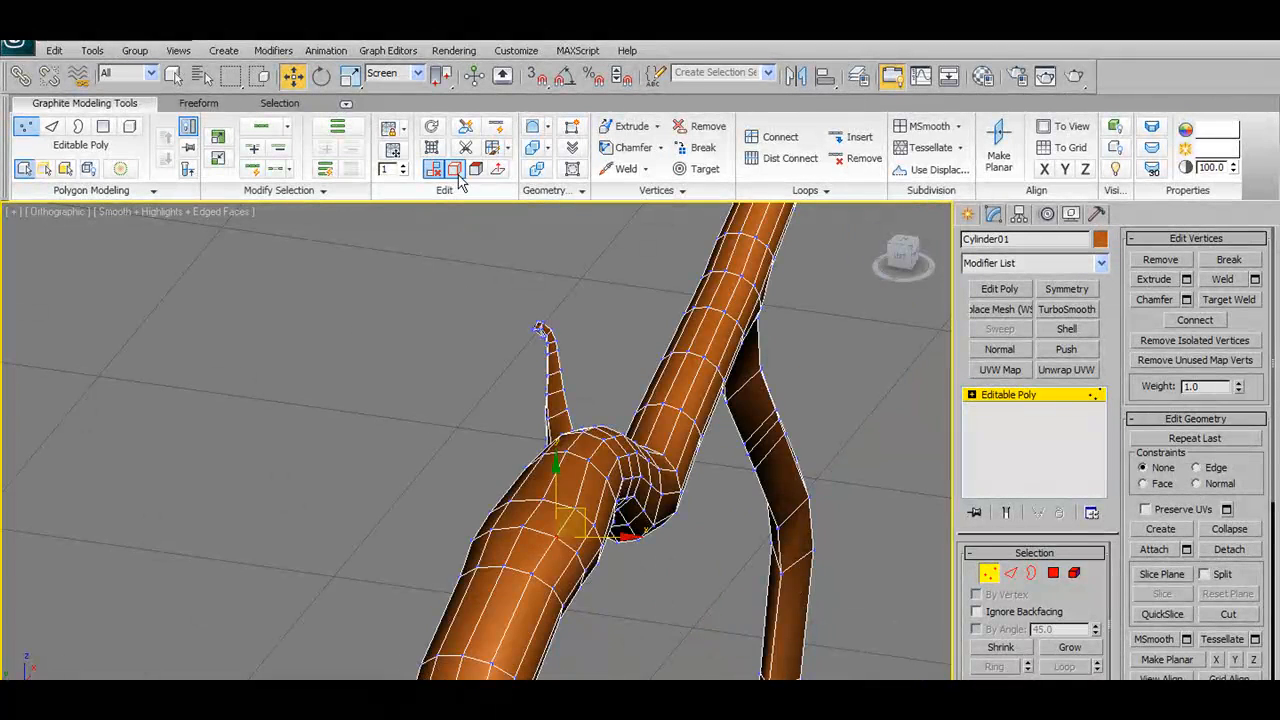
pyautogui.keyDown('alt'); pyautogui.moveTo(571, 511); pyautogui.dragTo(636, 582, button='middle'); pyautogui.keyUp('alt')
pyautogui.click(570, 554)
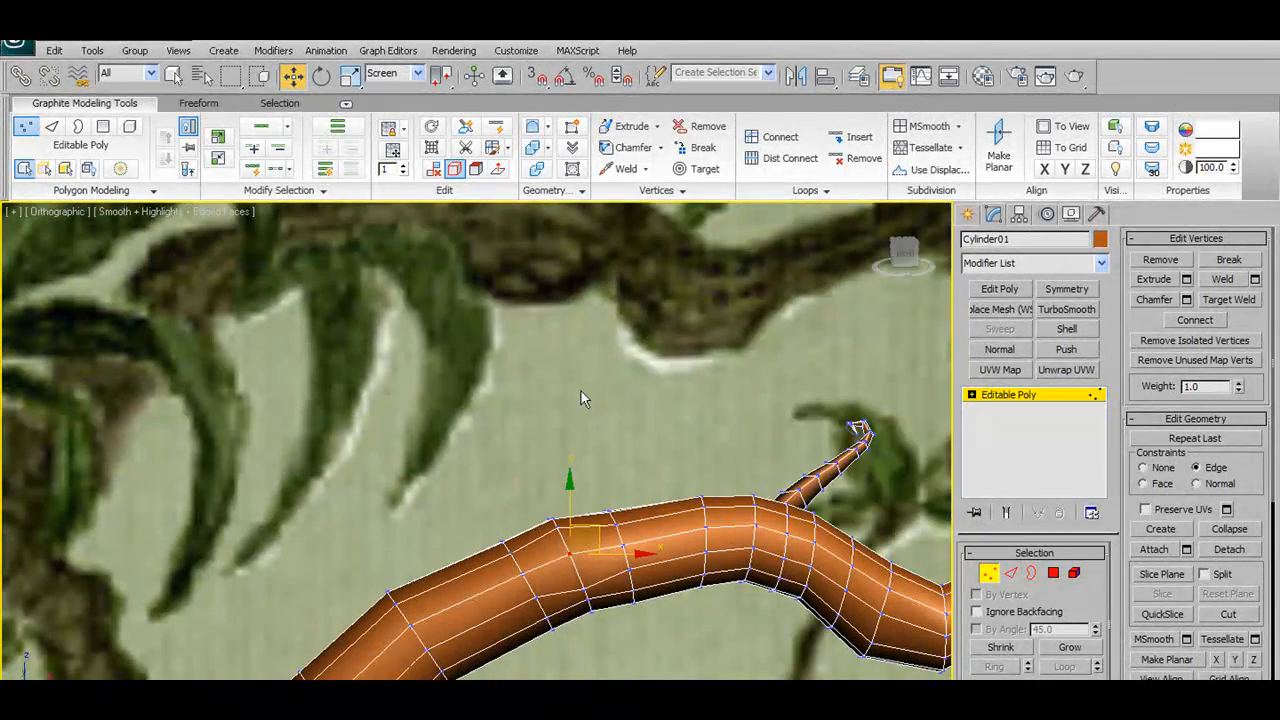
pyautogui.keyDown('shift'); pyautogui.click(634, 150); pyautogui.keyUp('shift')
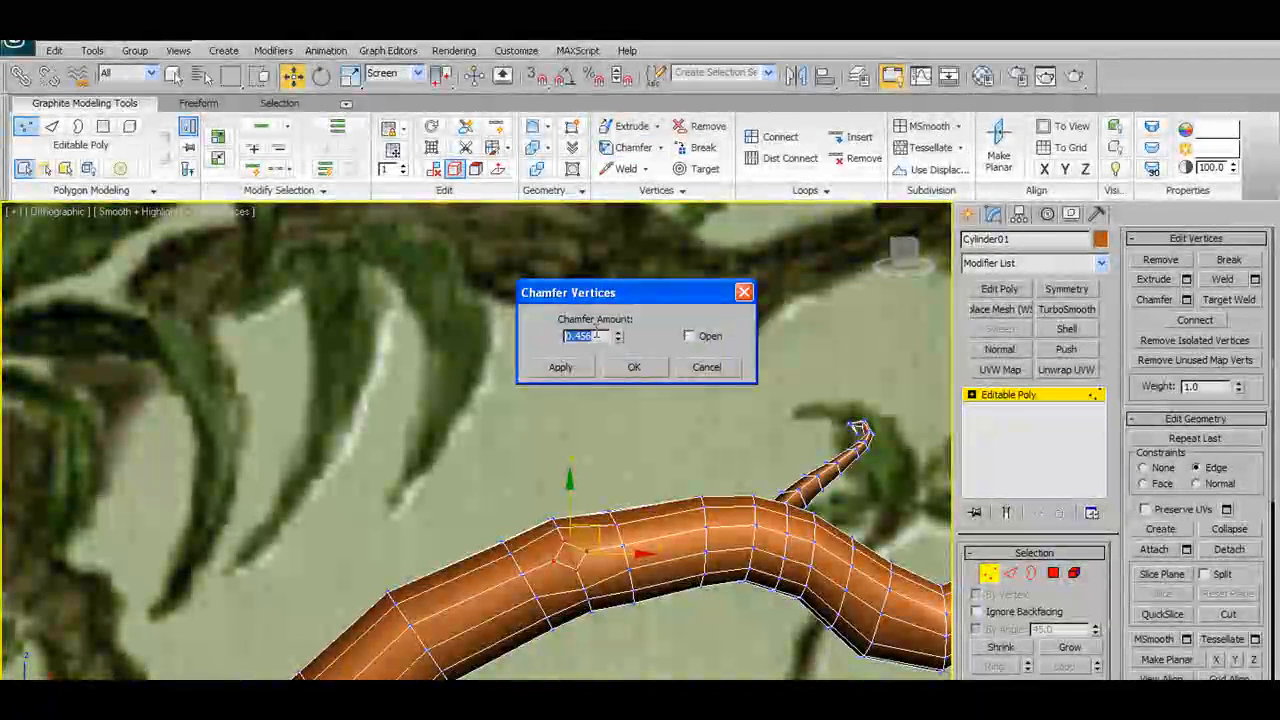
pyautogui.moveTo(618, 336); pyautogui.dragTo(624, 297)
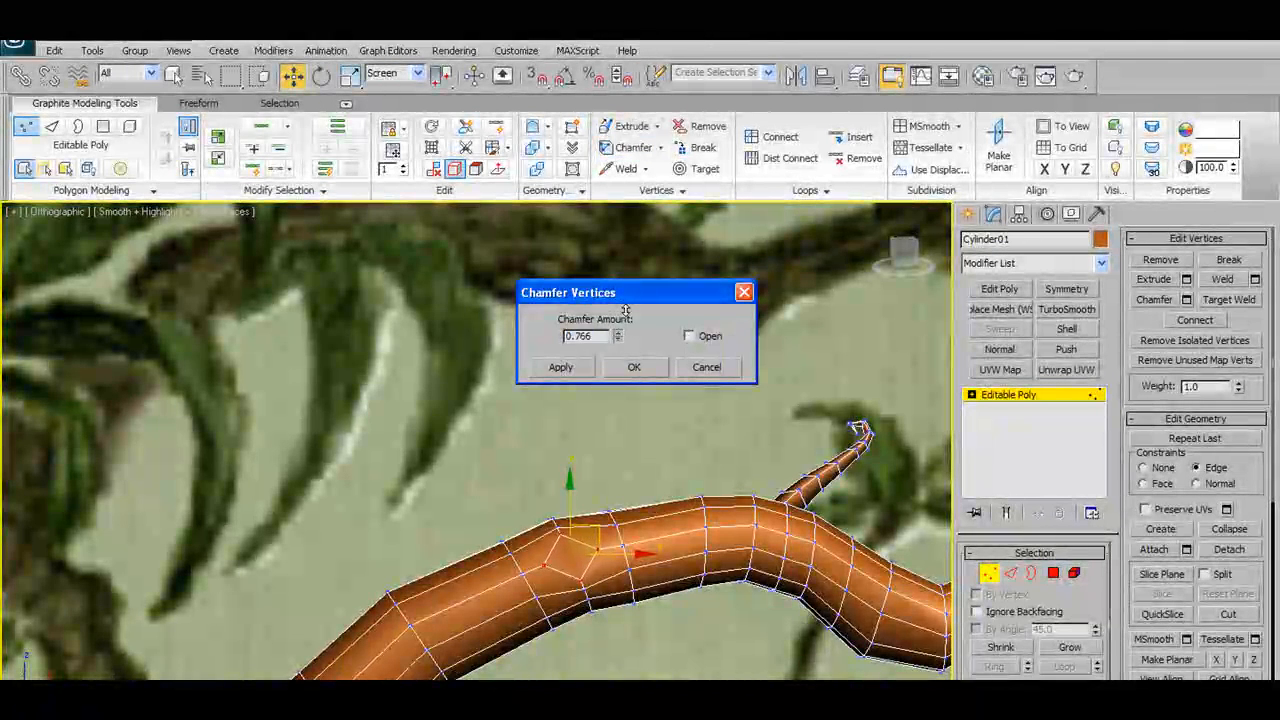
pyautogui.keyDown('alt'); pyautogui.moveTo(624, 451); pyautogui.dragTo(630, 392, button='middle'); pyautogui.keyUp('alt')
pyautogui.click(634, 367)
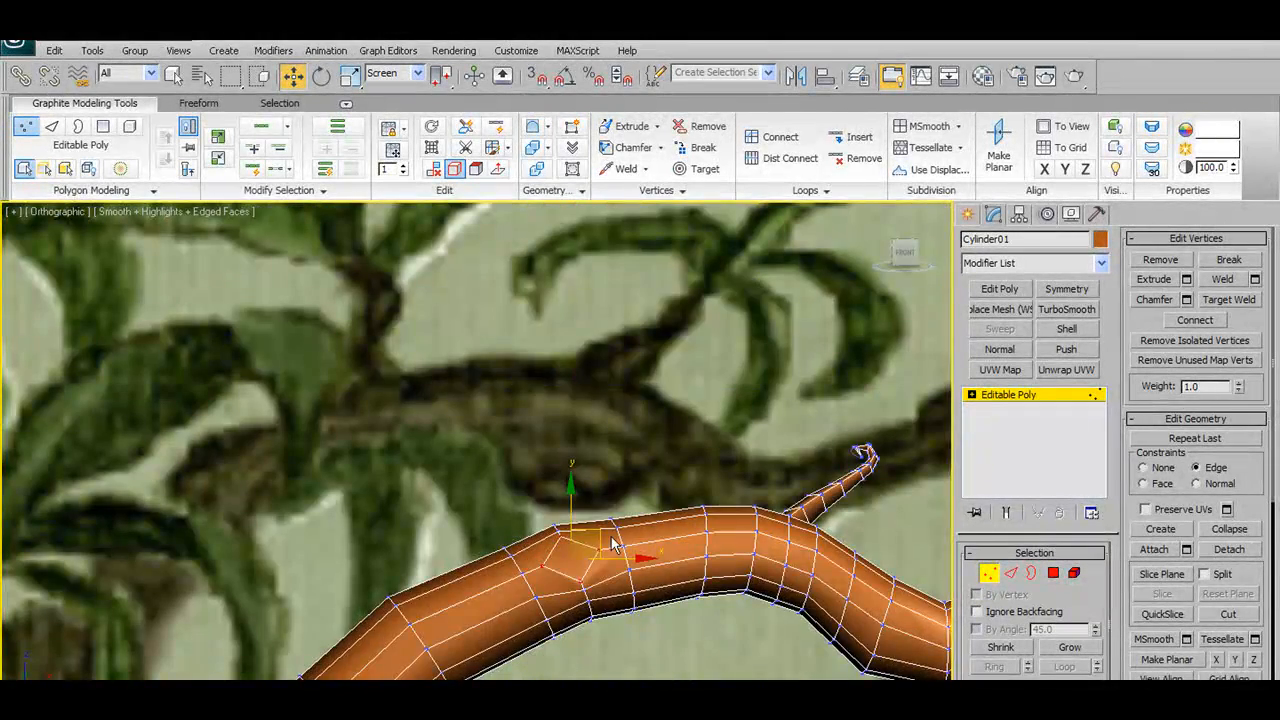
# Slide the new diamond's left and right corner vertices slightly outward along their edges
pyautogui.scroll(5, 601, 584)
pyautogui.click(571, 606)
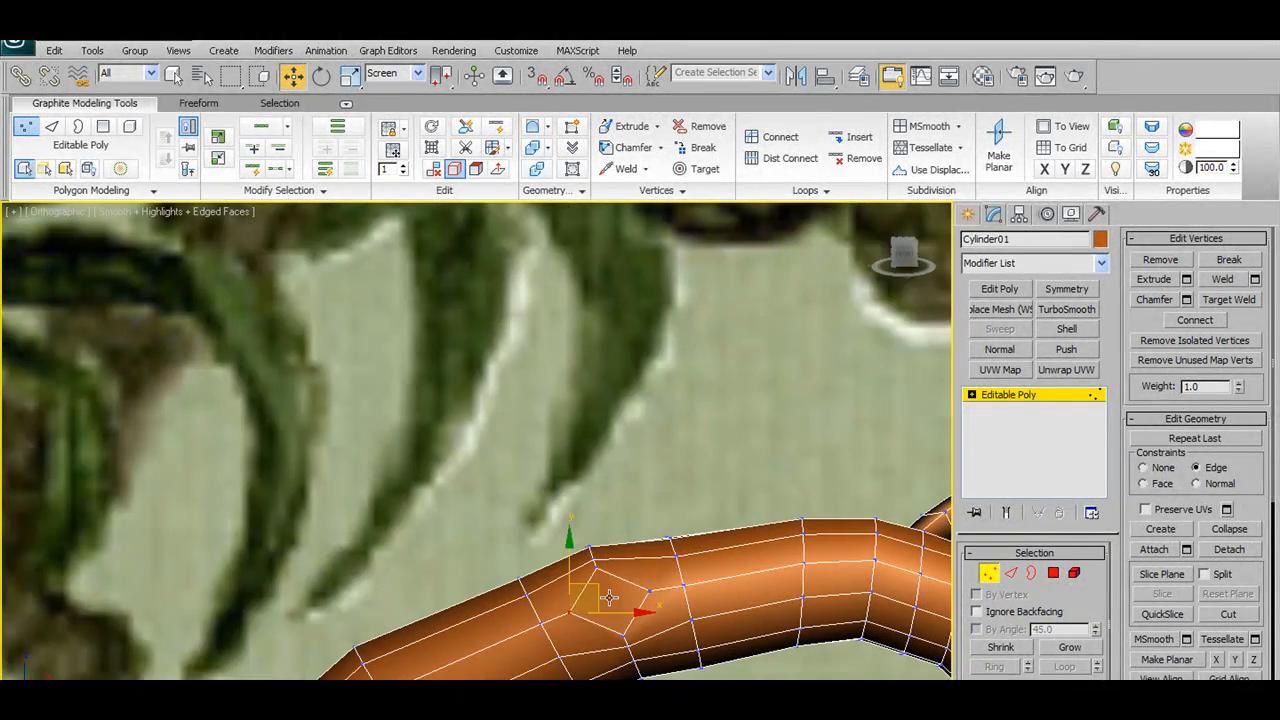
pyautogui.moveTo(592, 594); pyautogui.dragTo(586, 597)
pyautogui.click(651, 592)
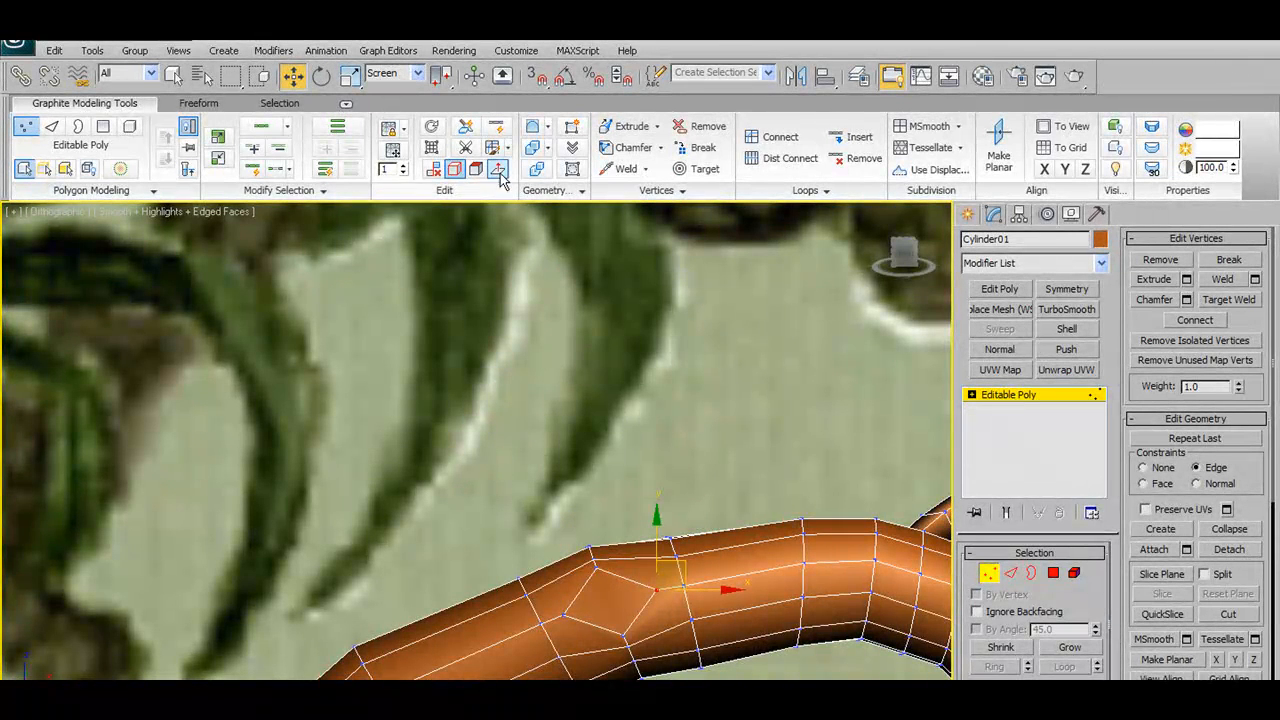
# Target-weld the diamond's upper and lower corners to the neighbouring vertices on the branch
pyautogui.click(705, 170)
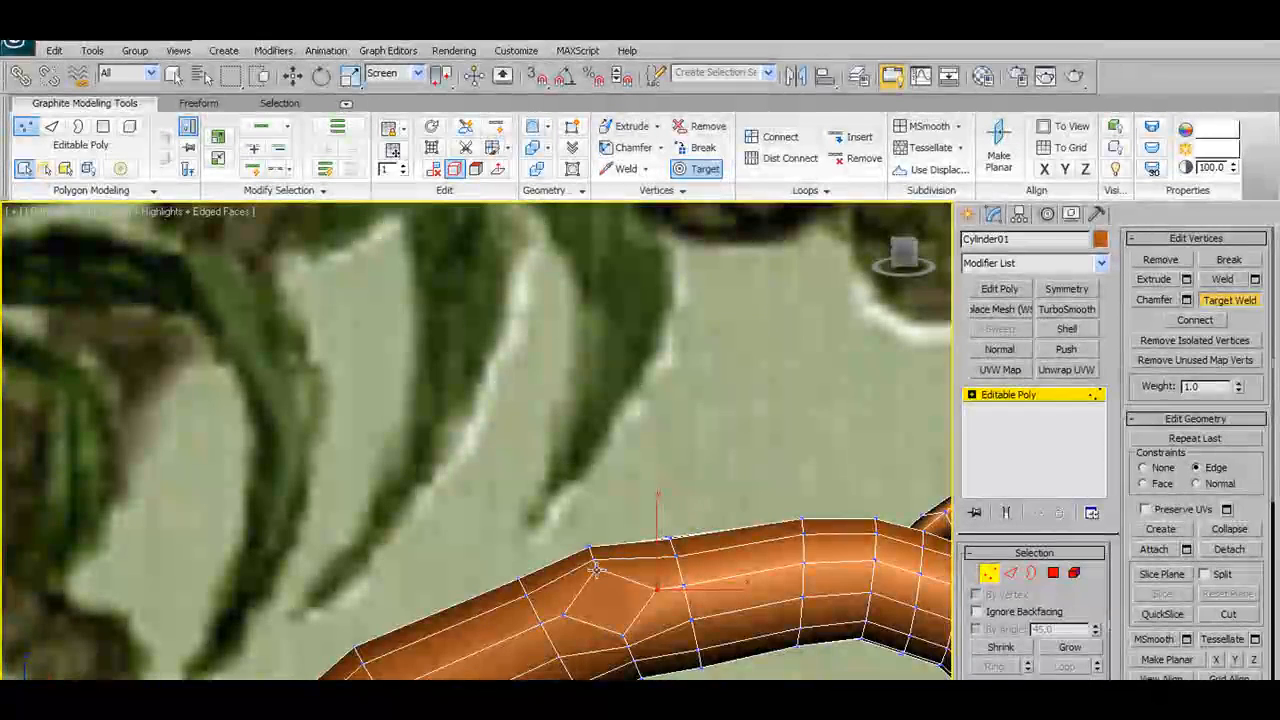
pyautogui.click(627, 645)
pyautogui.keyDown('alt'); pyautogui.moveTo(703, 650); pyautogui.dragTo(698, 570, button='middle'); pyautogui.keyUp('alt')
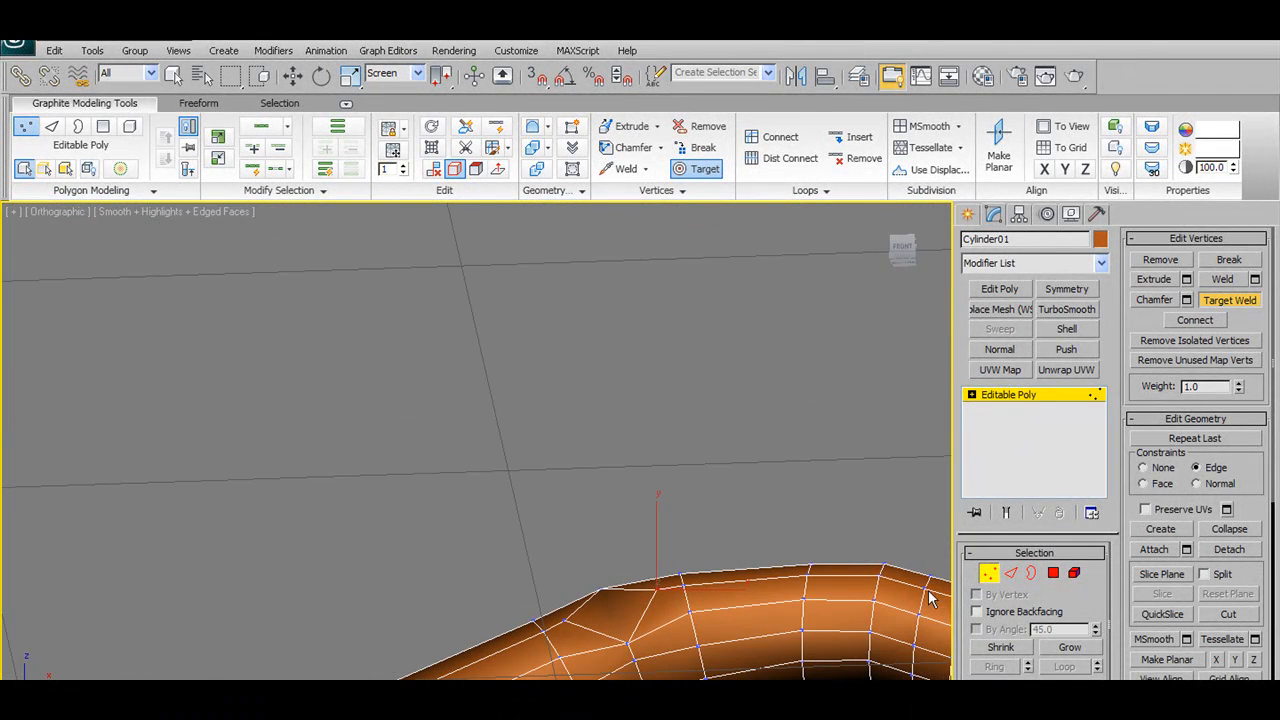
pyautogui.click(988, 575)
pyautogui.keyDown('alt'); pyautogui.moveTo(649, 606); pyautogui.dragTo(733, 668, button='middle'); pyautogui.keyUp('alt')
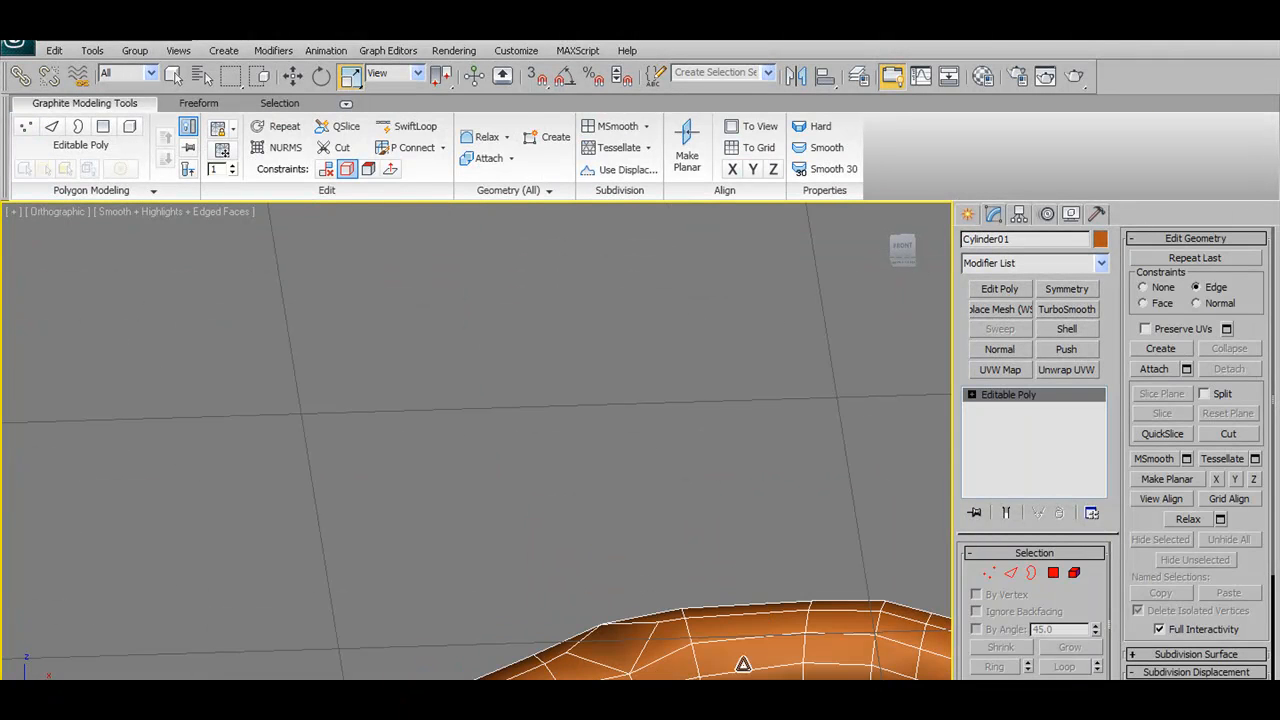
# Select the diamond's left and right corners with Scale and compare the diamond's placement with the painting in front view
pyautogui.click(988, 573)
pyautogui.click(564, 651)
pyautogui.click(606, 621)
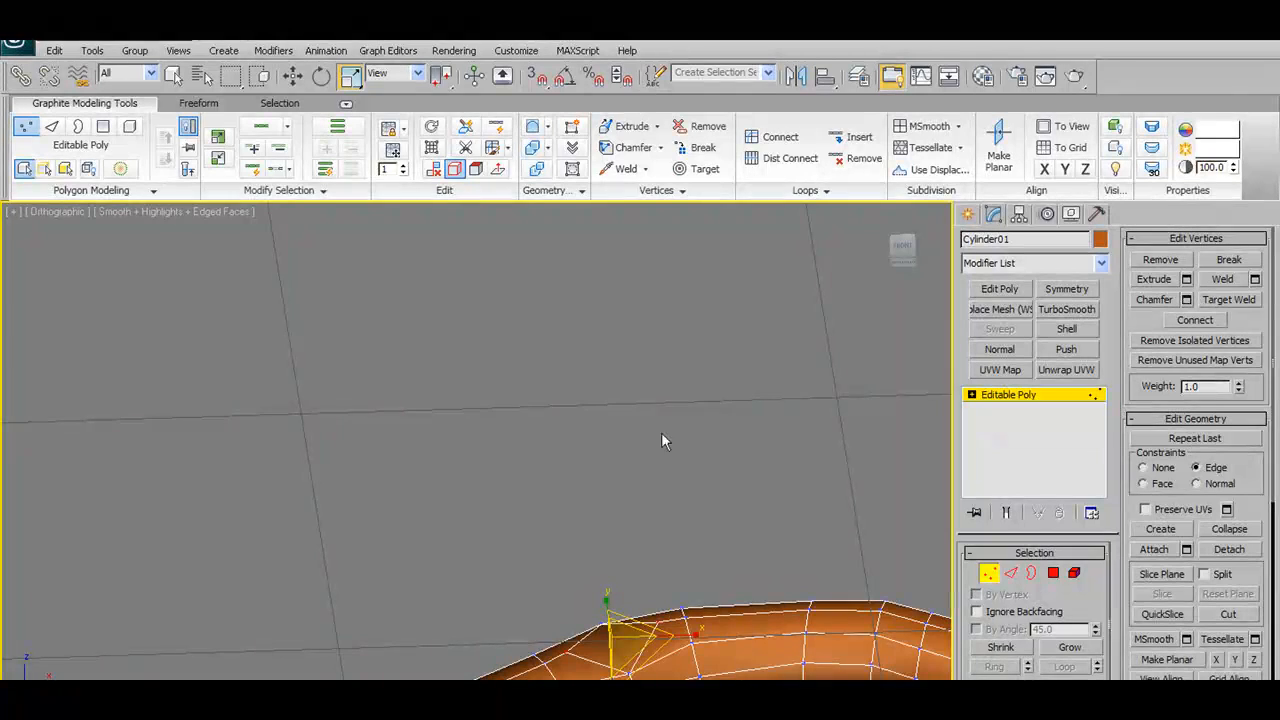
pyautogui.keyDown('alt'); pyautogui.moveTo(875, 510); pyautogui.dragTo(747, 612, button='middle'); pyautogui.keyUp('alt')
pyautogui.press('f')
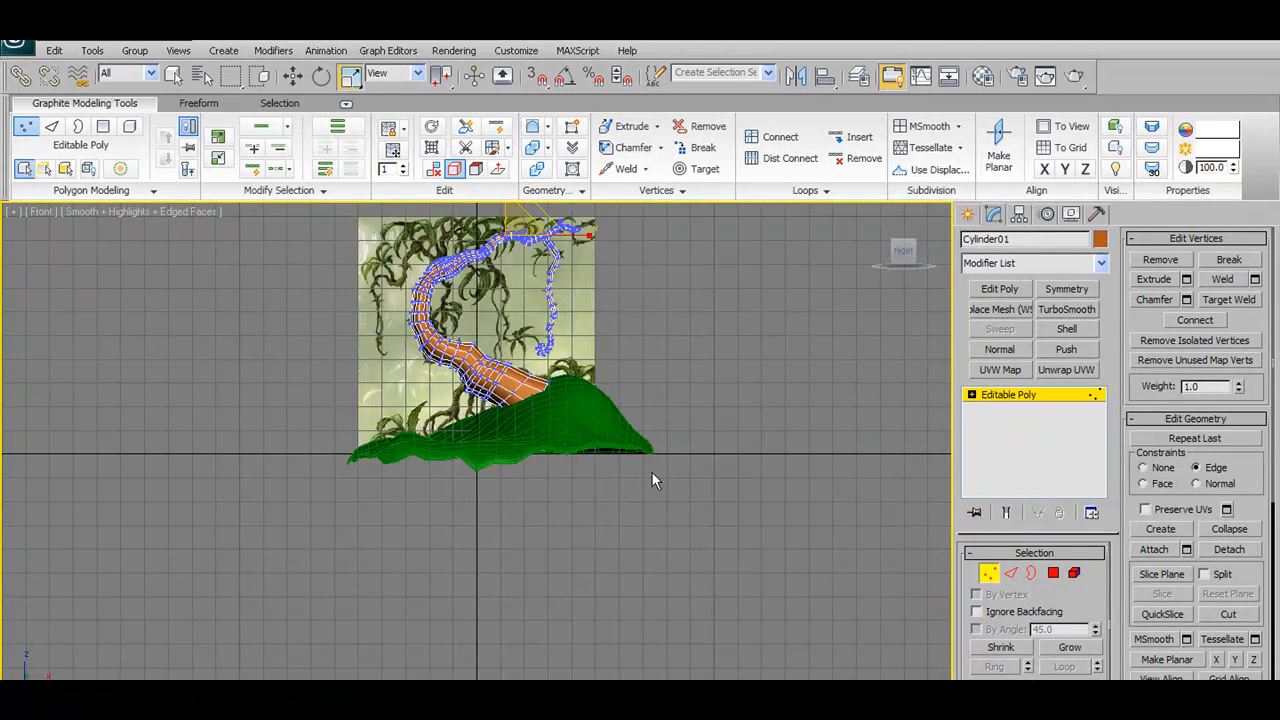
pyautogui.scroll(10, 651, 471)
pyautogui.moveTo(736, 445); pyautogui.dragTo(589, 491, button='middle')
pyautogui.scroll(2, 643, 491)
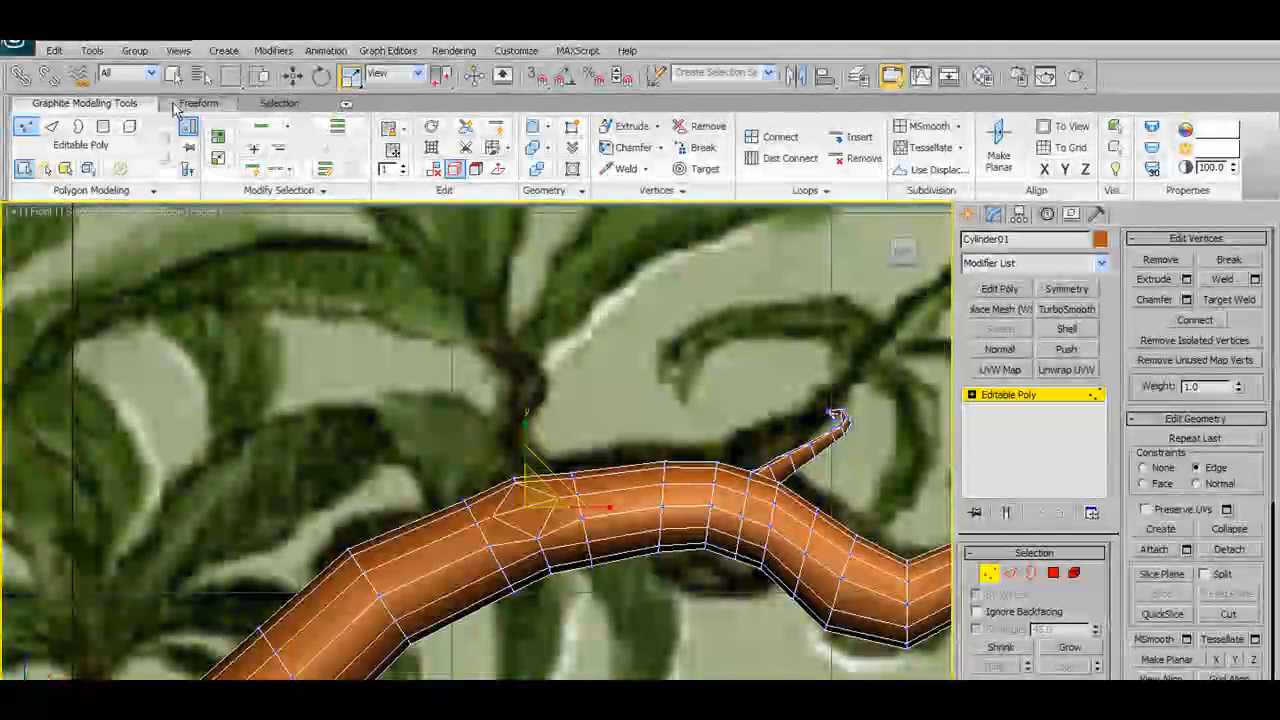
pyautogui.click(989, 573)
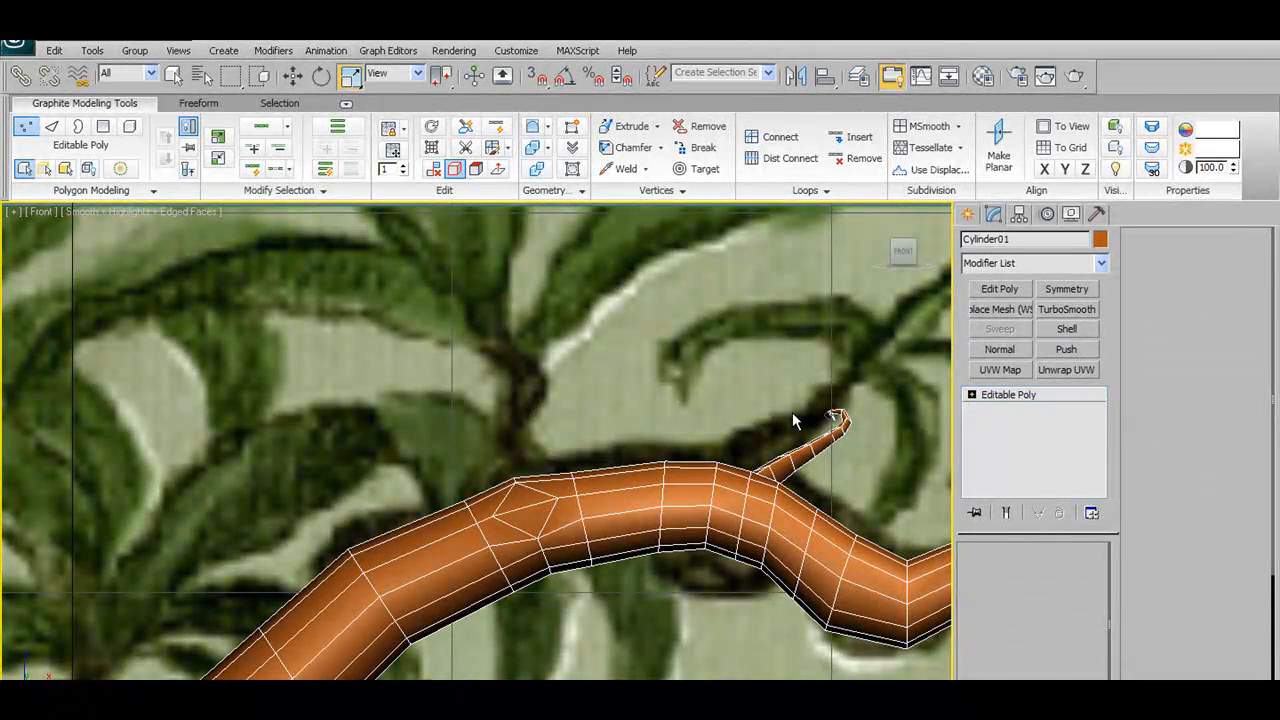
pyautogui.click(232, 106)
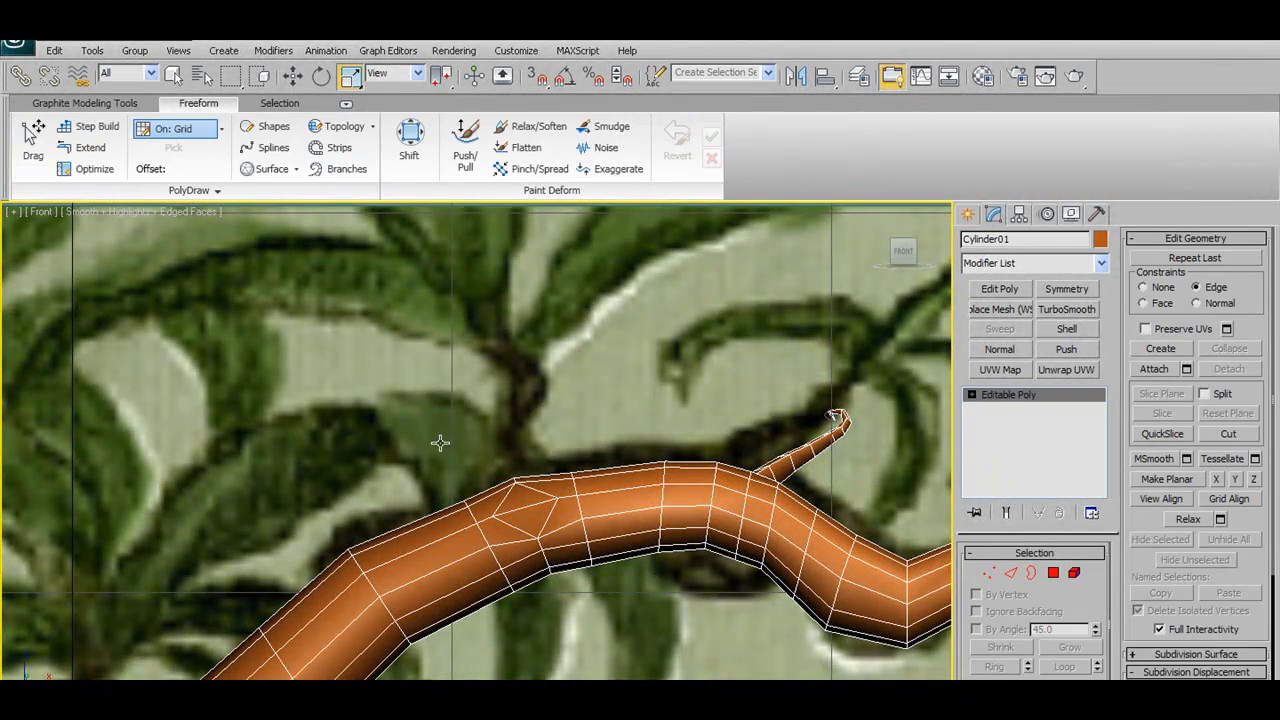
pyautogui.click(201, 75)
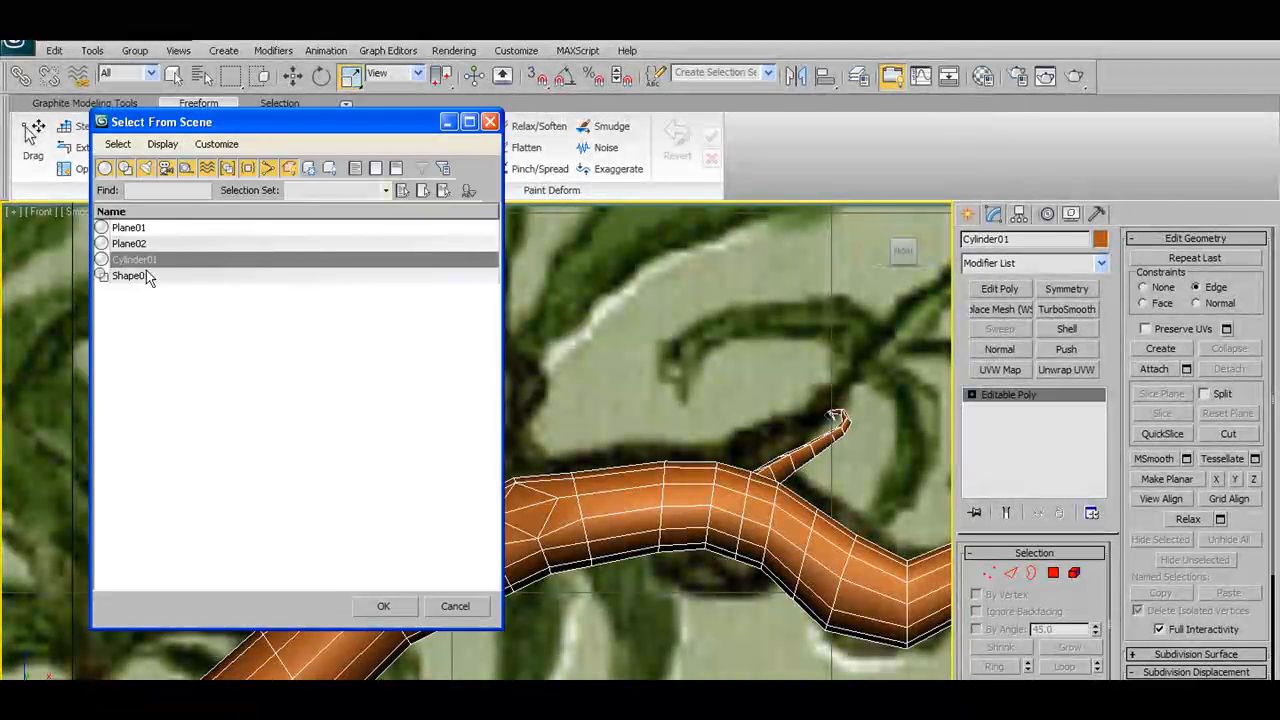
pyautogui.click(131, 276)
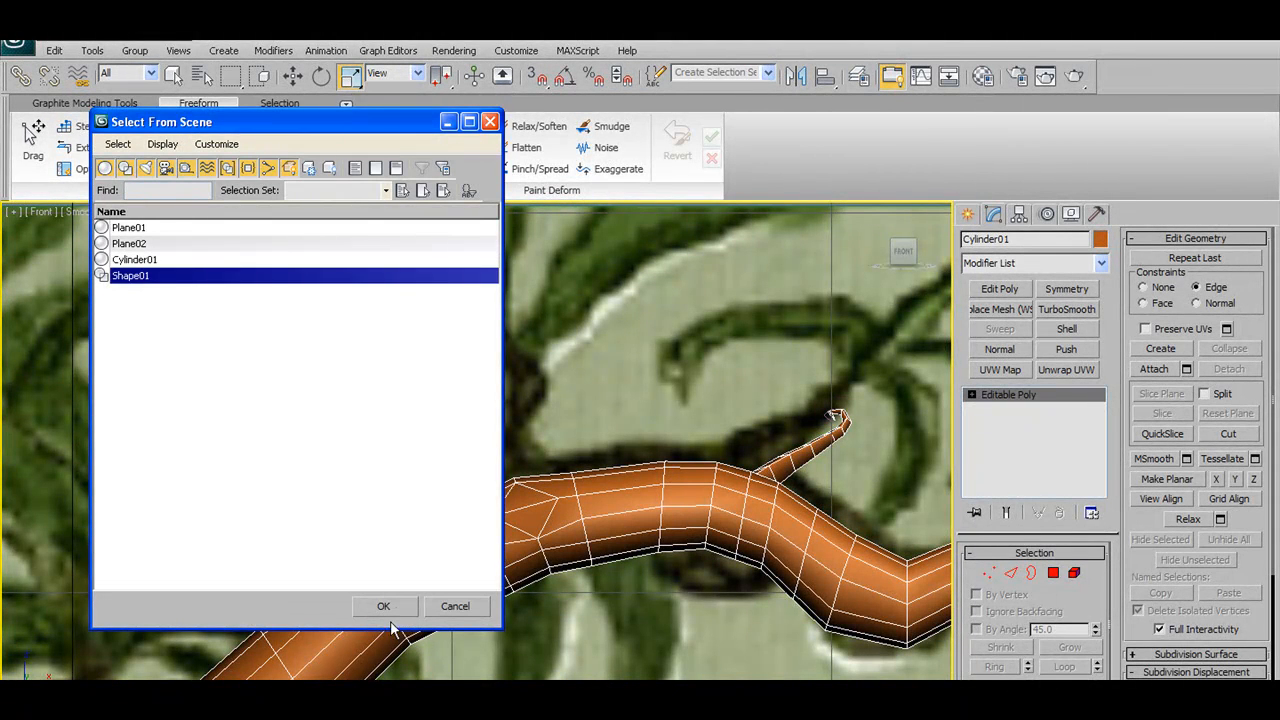
pyautogui.click(397, 604)
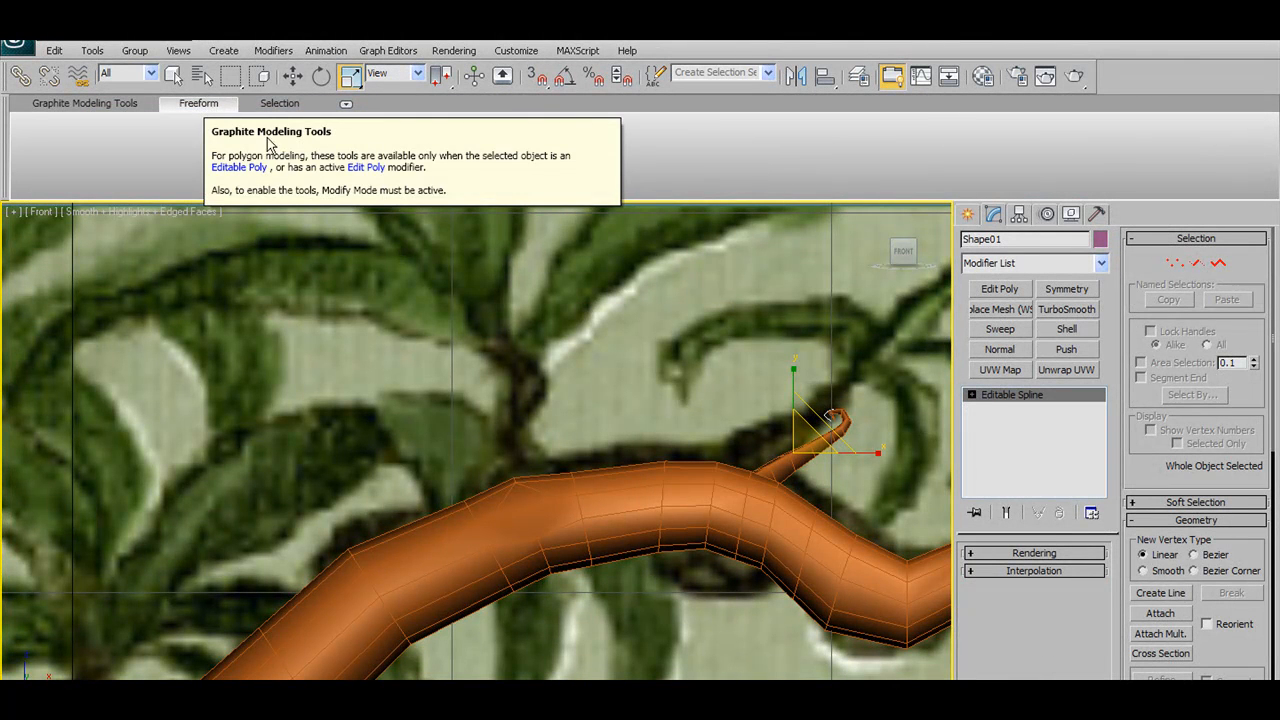
pyautogui.click(197, 106)
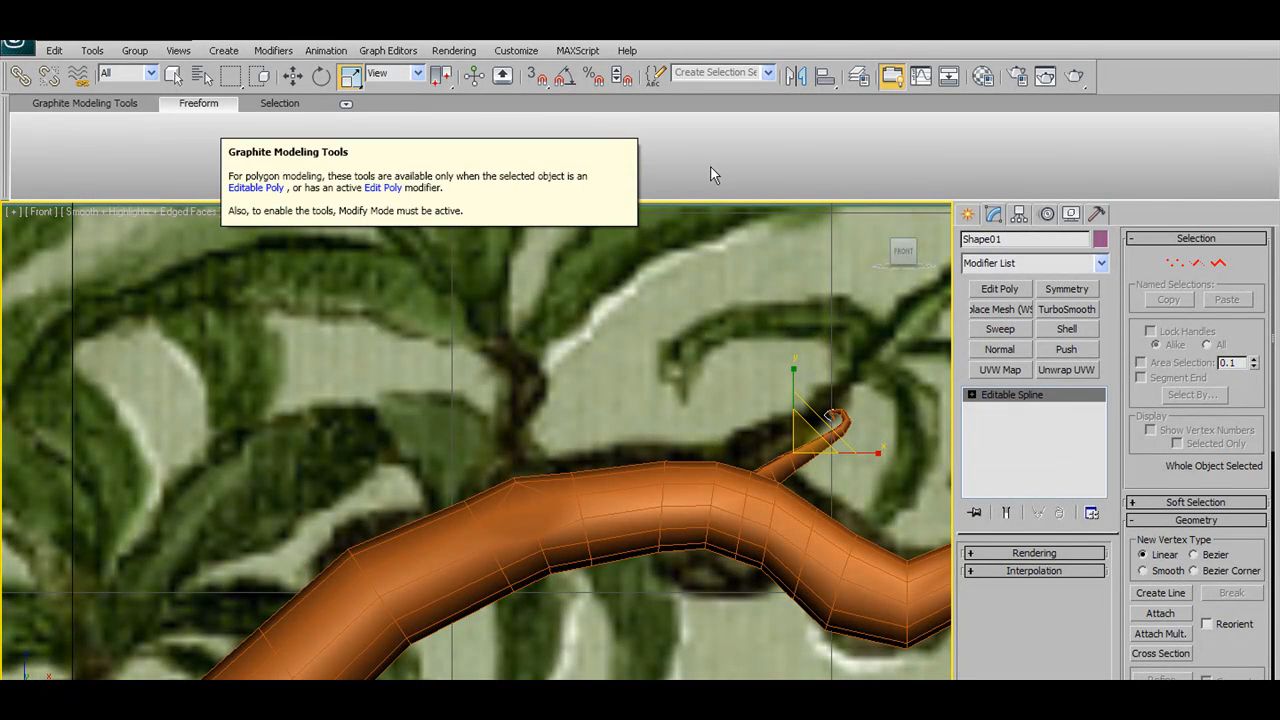
pyautogui.click(968, 216)
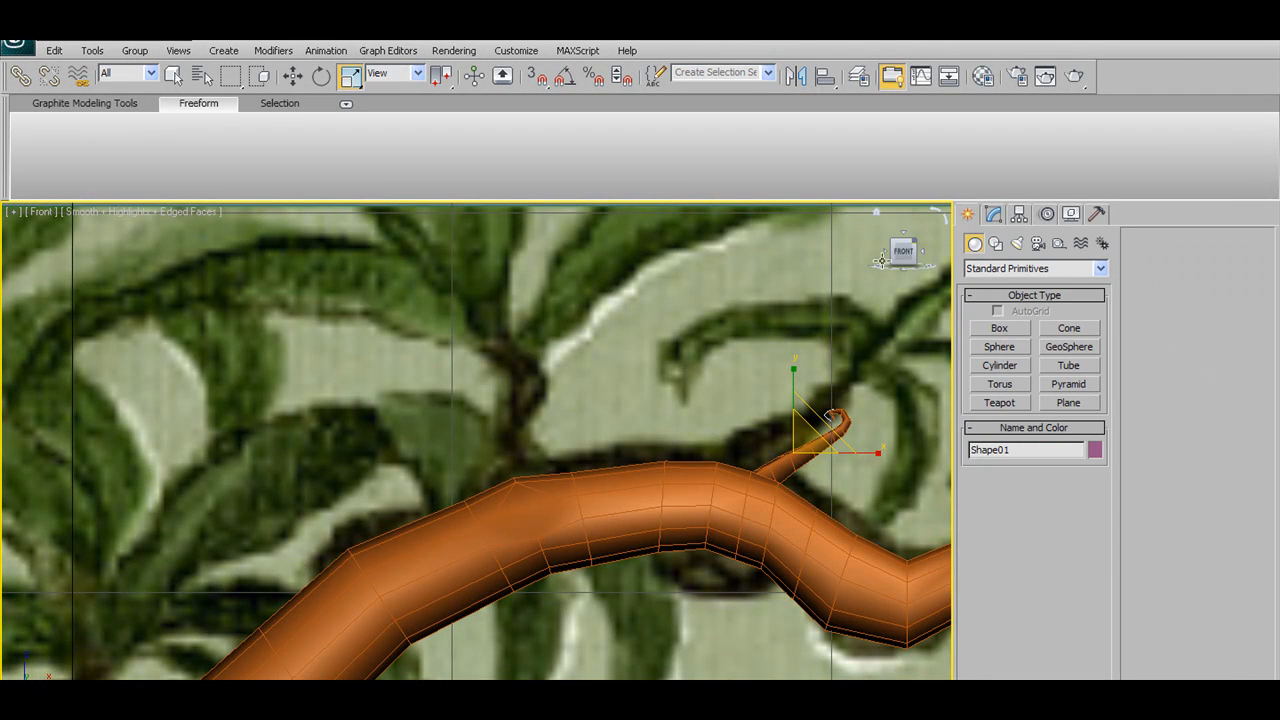
pyautogui.click(677, 523)
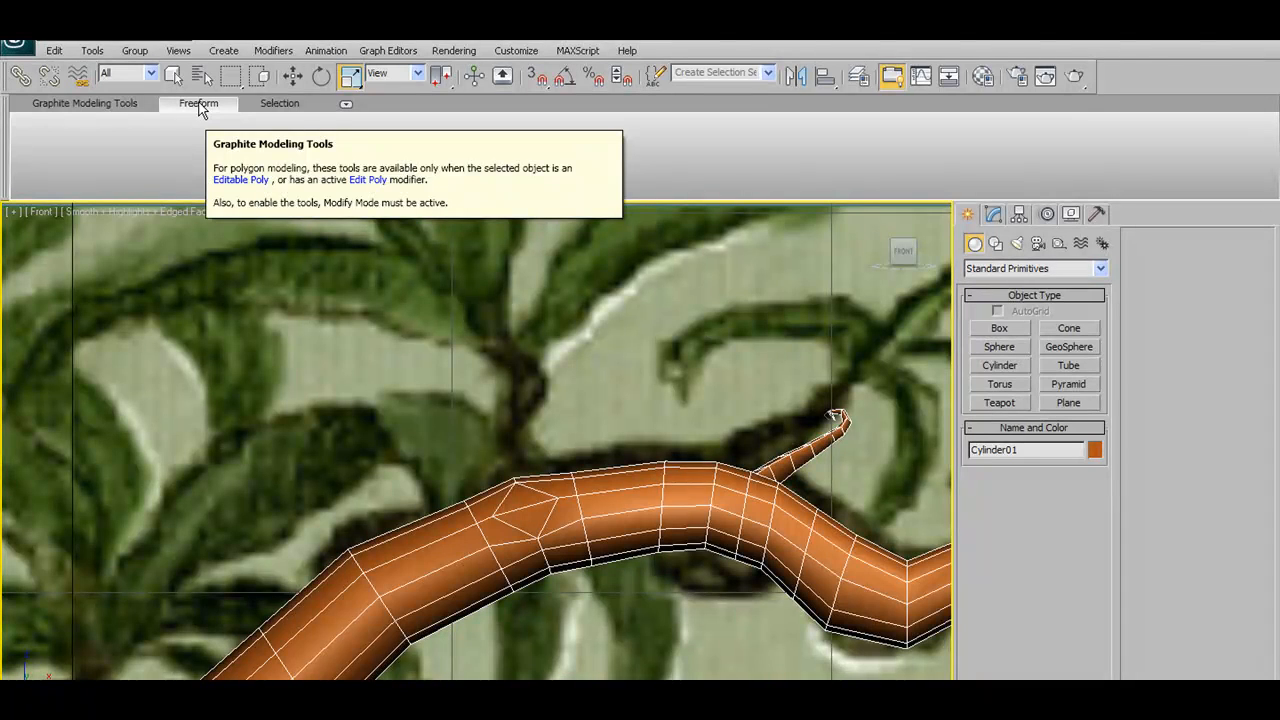
# Try to draw a freeform spline on Cylinder01 from the diamond up along the painted twig
pyautogui.moveTo(625, 505); pyautogui.dragTo(557, 471, button='middle')
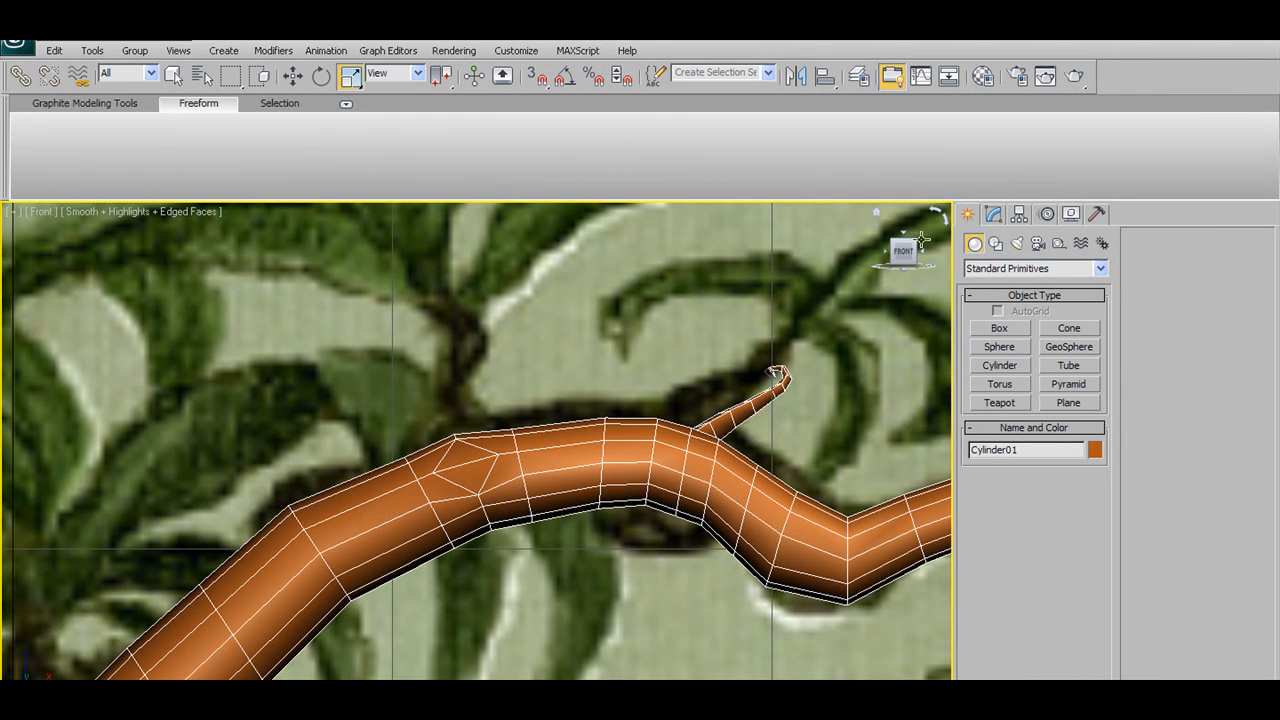
pyautogui.click(993, 214)
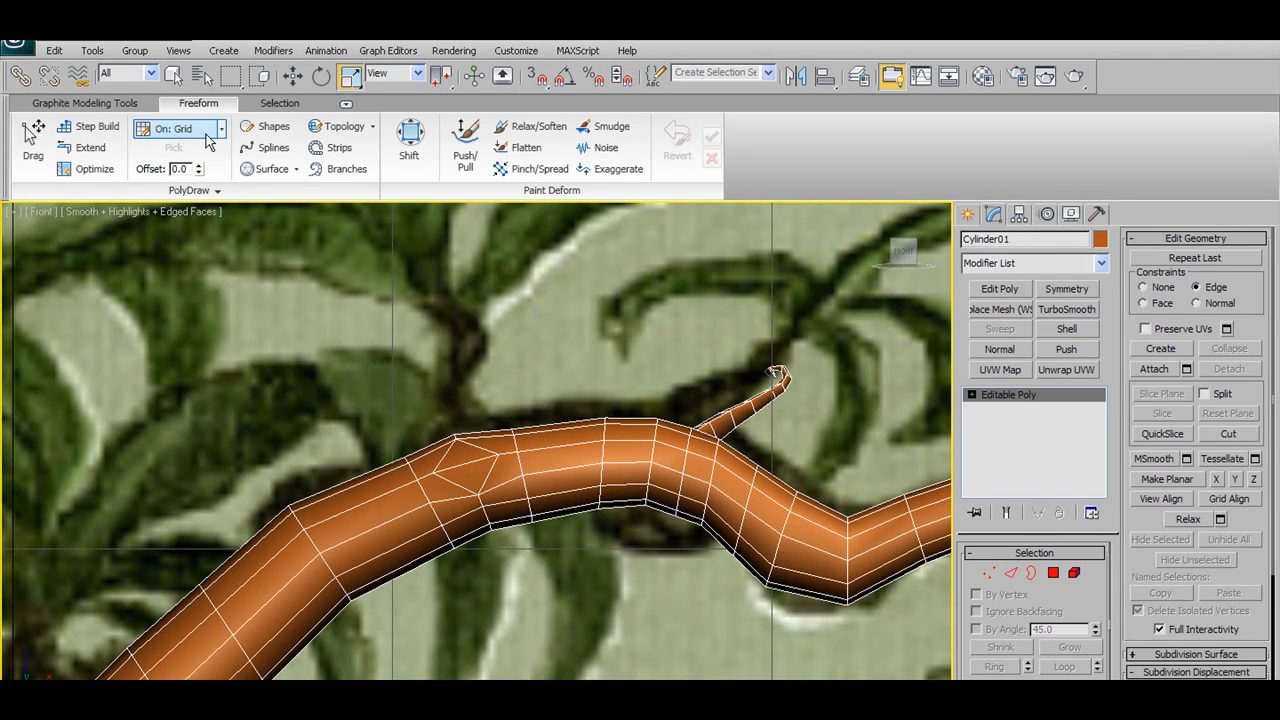
pyautogui.click(266, 147)
pyautogui.scroll(2, 457, 440)
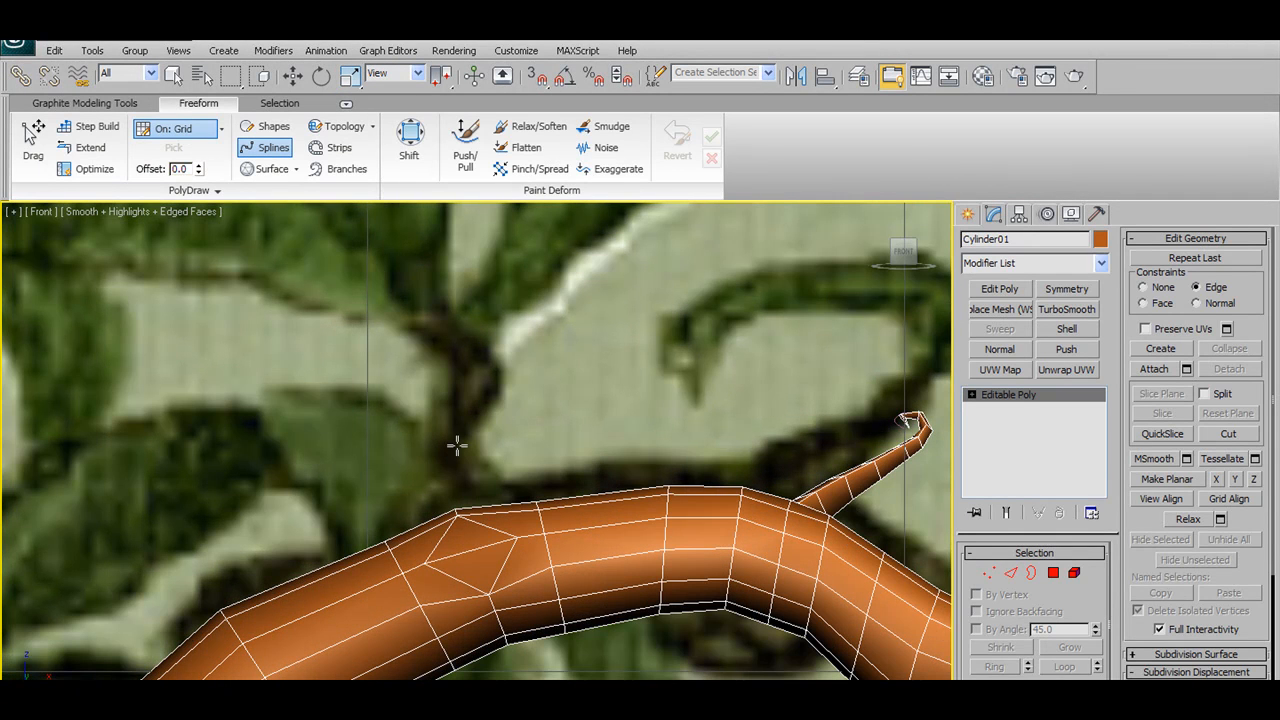
pyautogui.scroll(-4, 535, 507)
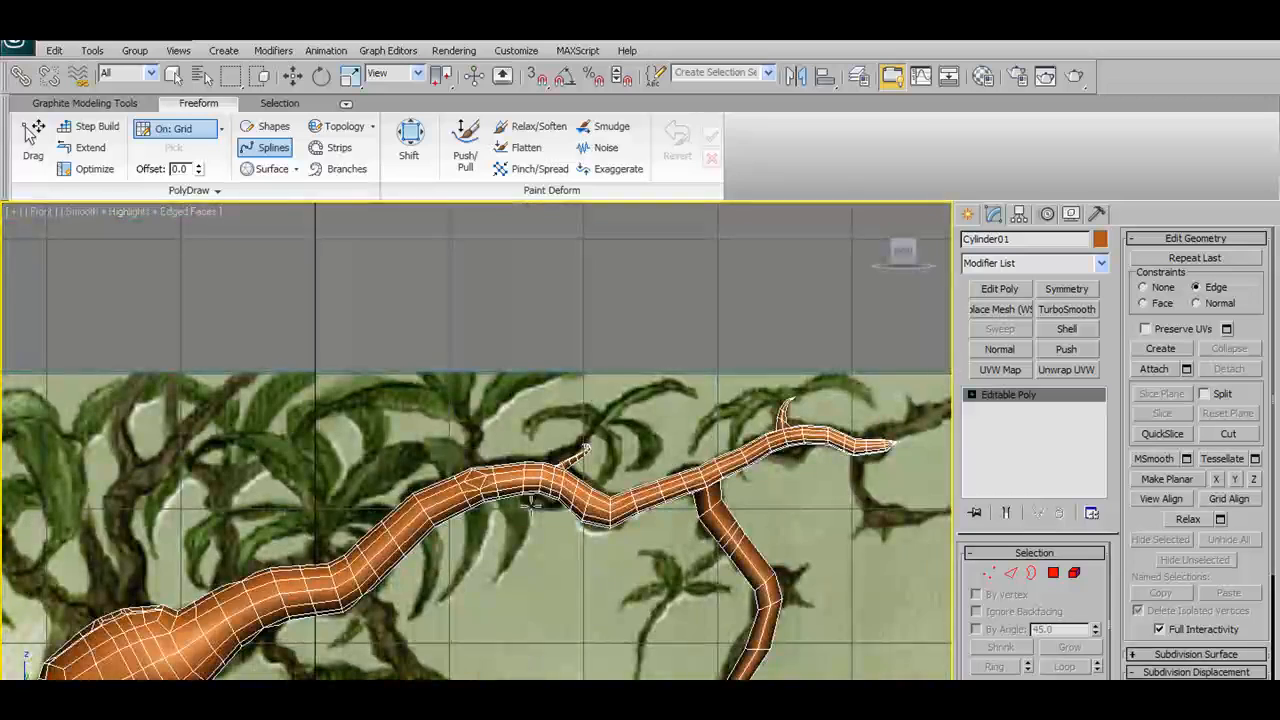
pyautogui.scroll(2, 480, 487)
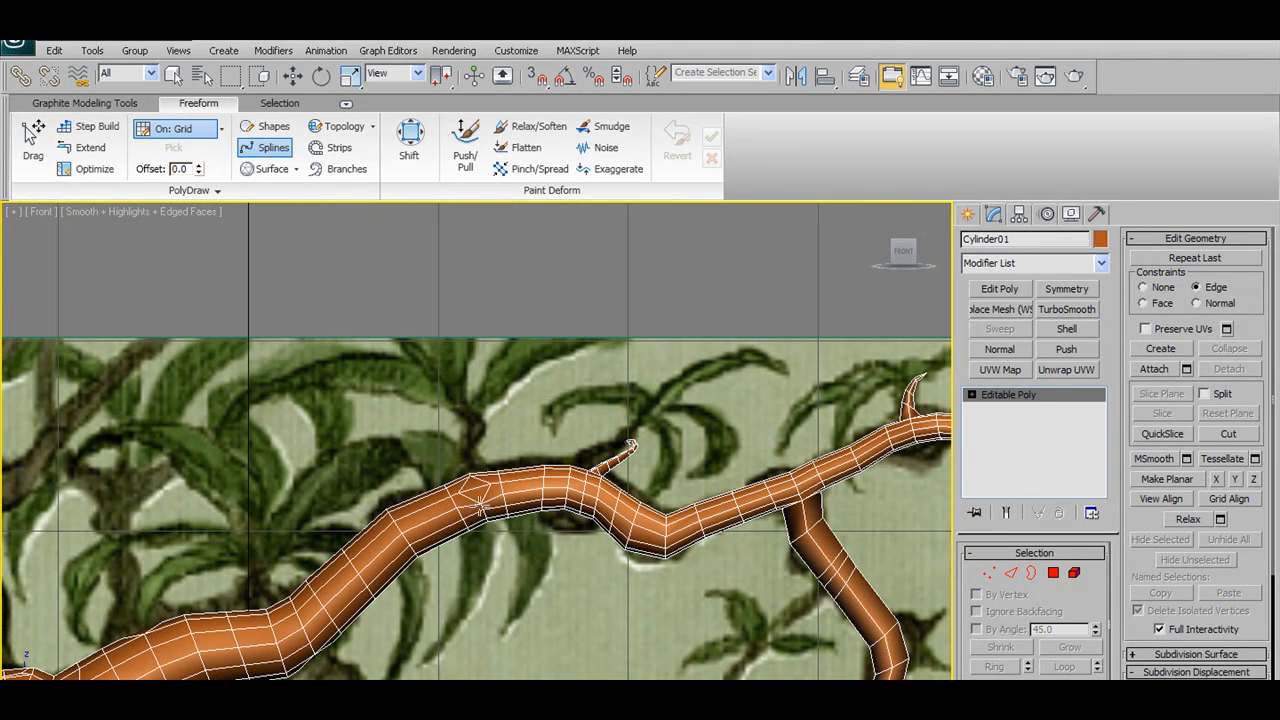
pyautogui.scroll(2, 505, 490)
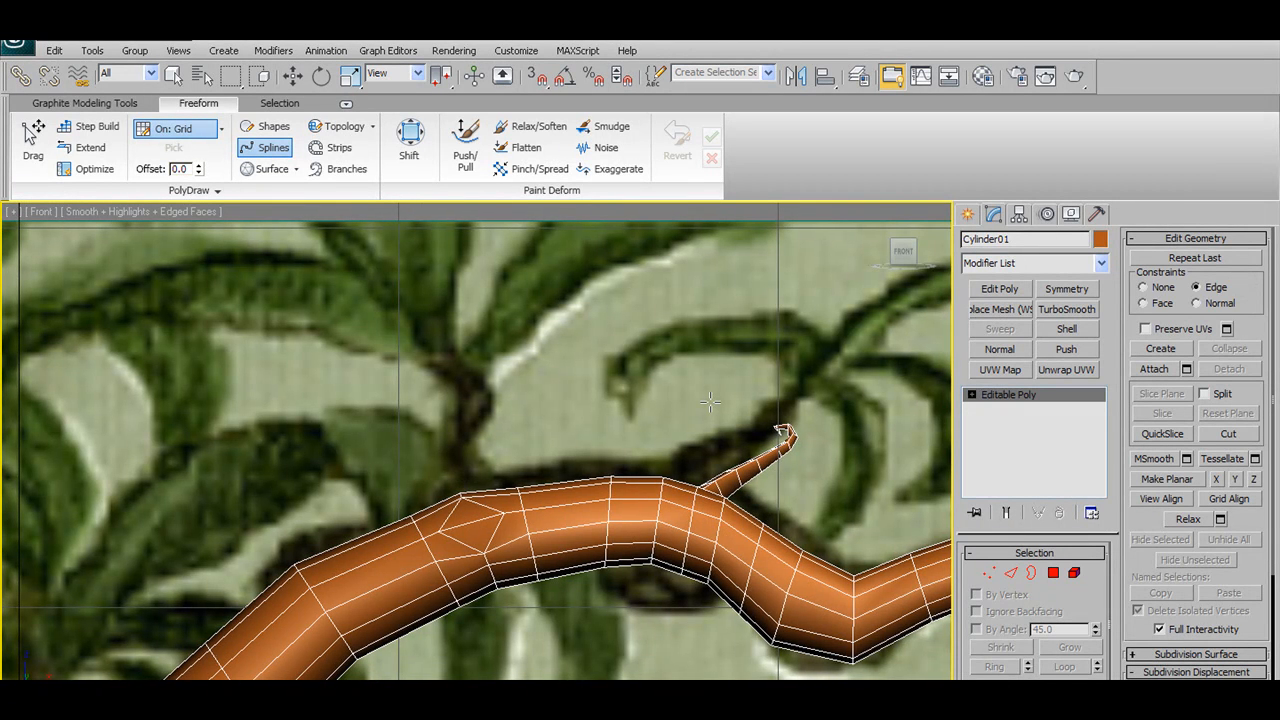
# Display the front view in wireframe and select Shape01 from the scene's object list
pyautogui.press('F3')
pyautogui.moveTo(742, 471); pyautogui.dragTo(857, 377, button='middle')
pyautogui.scroll(3, 420, 470)
pyautogui.scroll(-3, 857, 377)
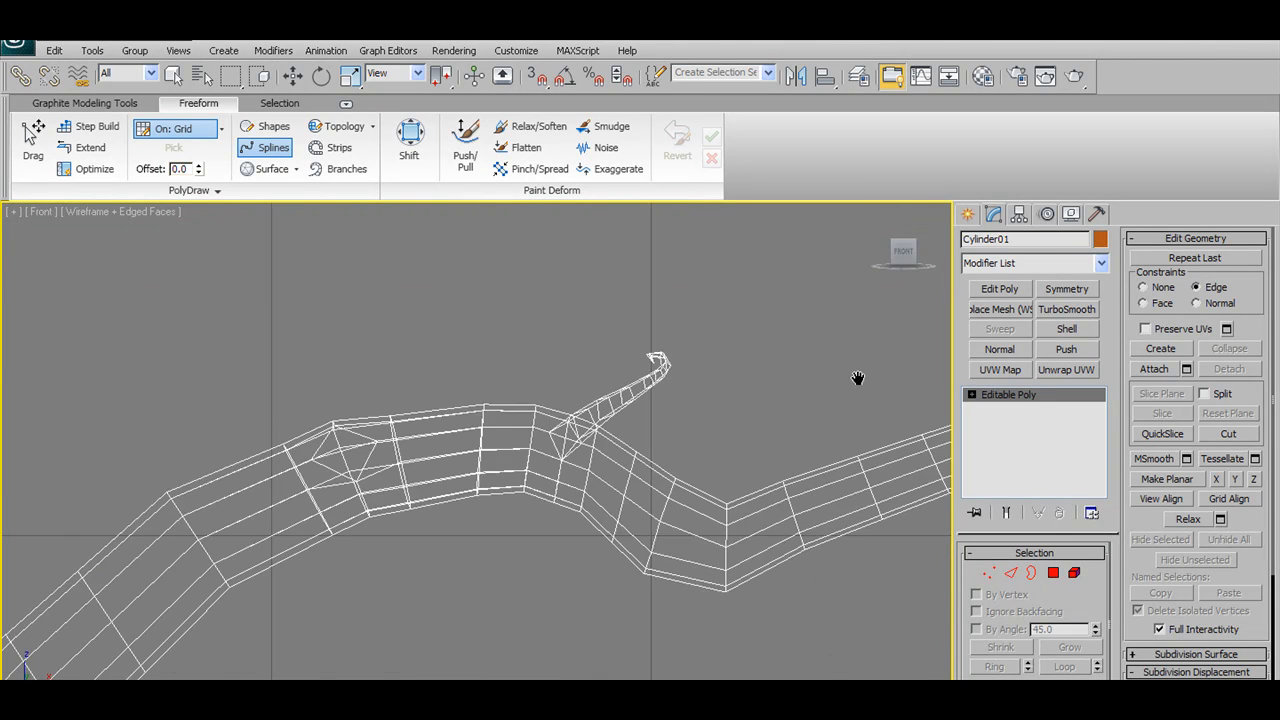
pyautogui.click(173, 75)
pyautogui.click(134, 276)
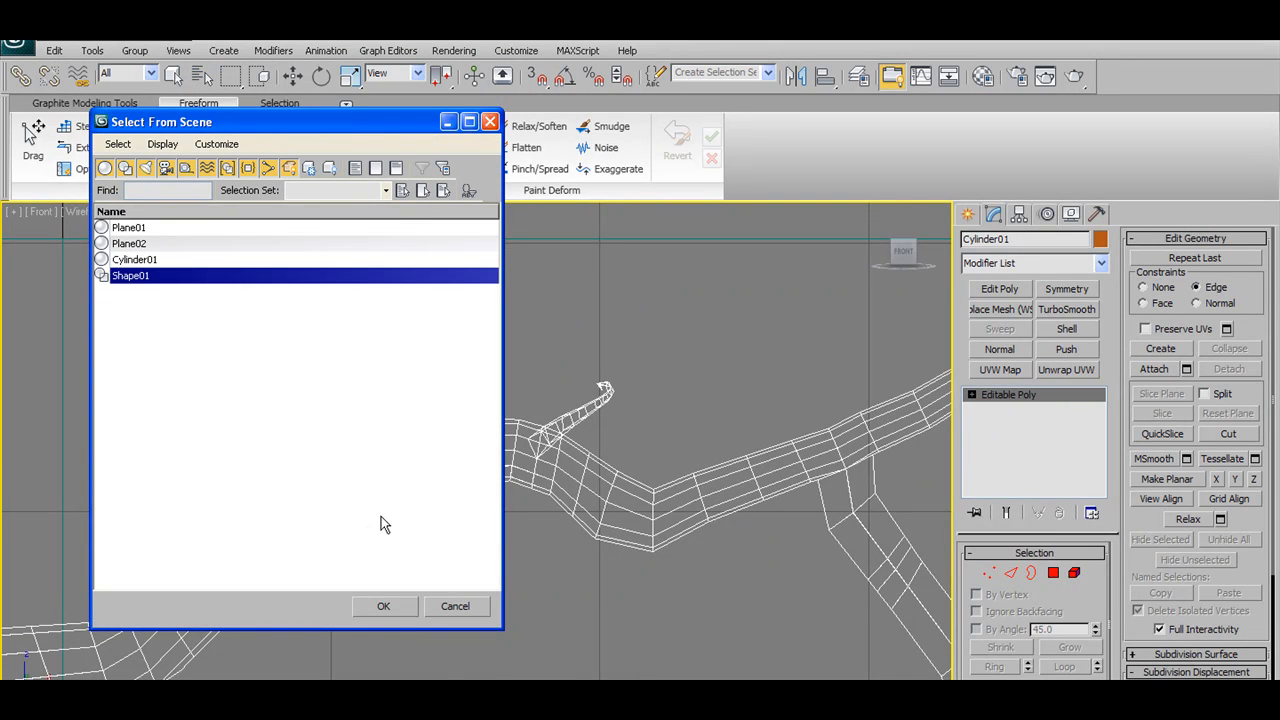
pyautogui.click(384, 606)
# Align the selected spline shape Shape01 with the scene model near the grid origin
pyautogui.moveTo(696, 418); pyautogui.dragTo(626, 458, button='middle')
pyautogui.scroll(-5, 678, 421)
pyautogui.scroll(7, 663, 444)
pyautogui.keyDown('alt'); pyautogui.moveTo(534, 401); pyautogui.dragTo(649, 438, button='middle'); pyautogui.keyUp('alt')
pyautogui.click(293, 77)
pyautogui.scroll(4, 498, 470)
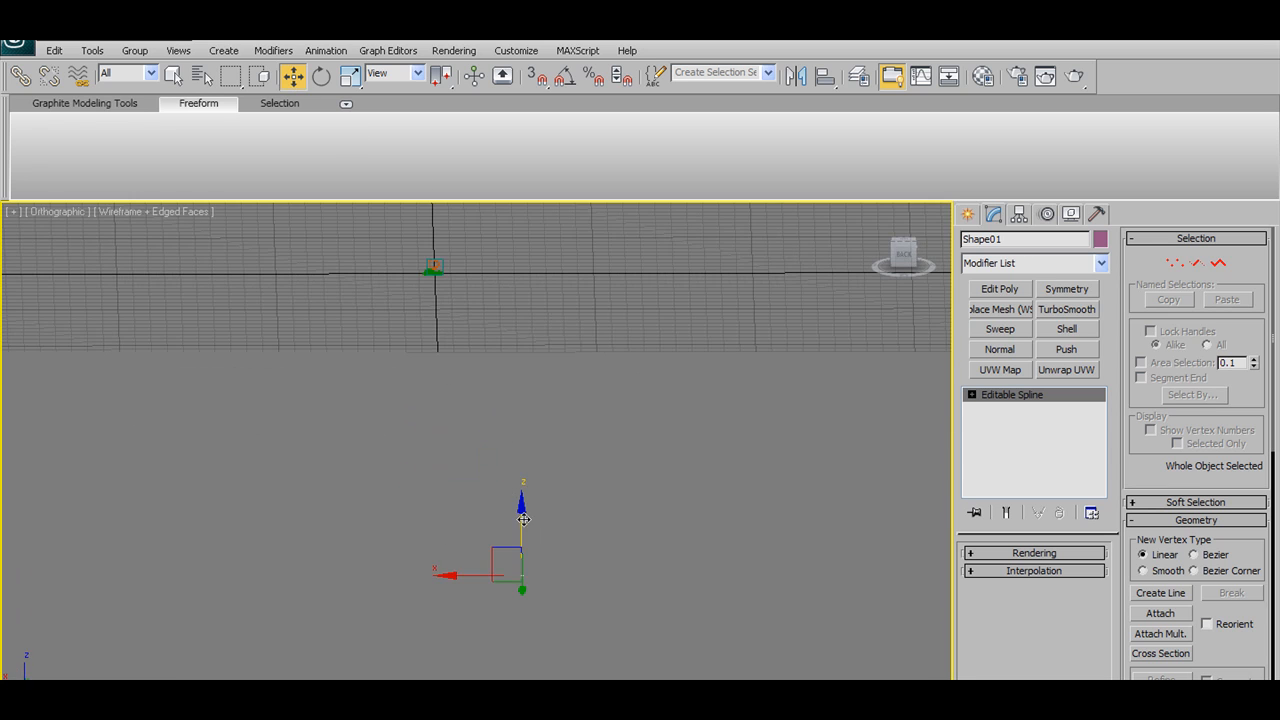
pyautogui.click(823, 79)
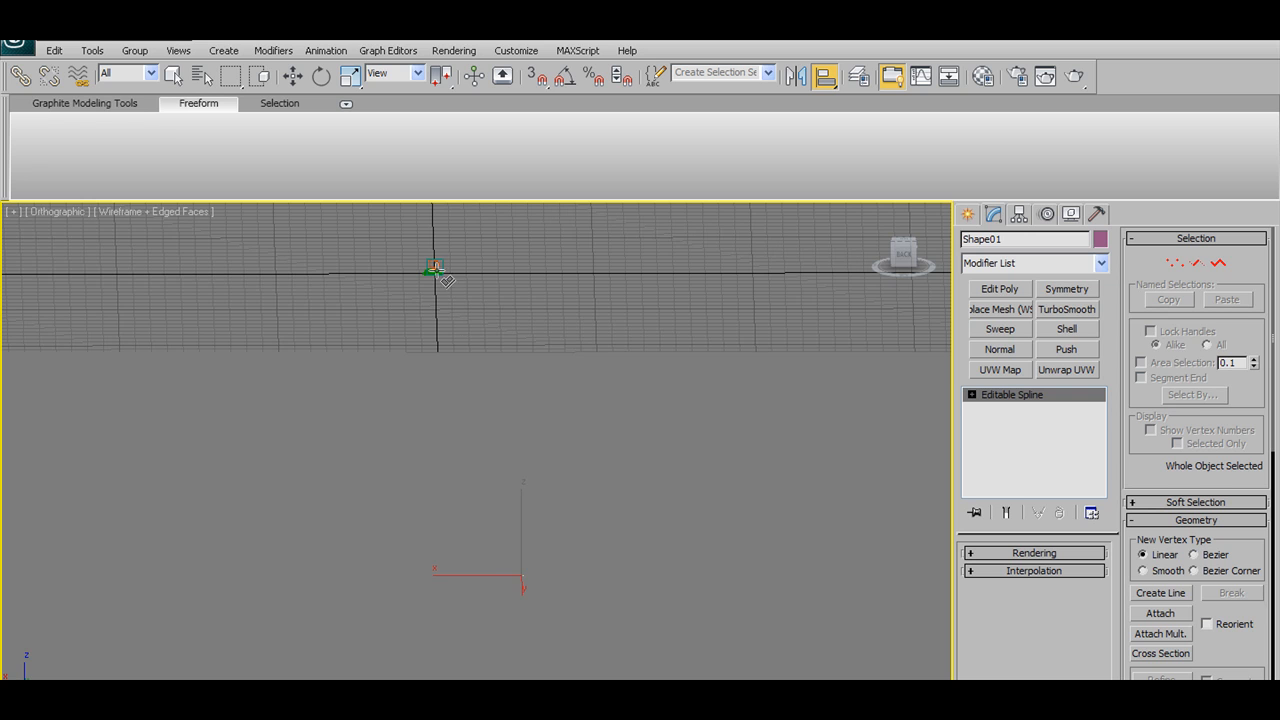
pyautogui.click(436, 271)
pyautogui.click(666, 558)
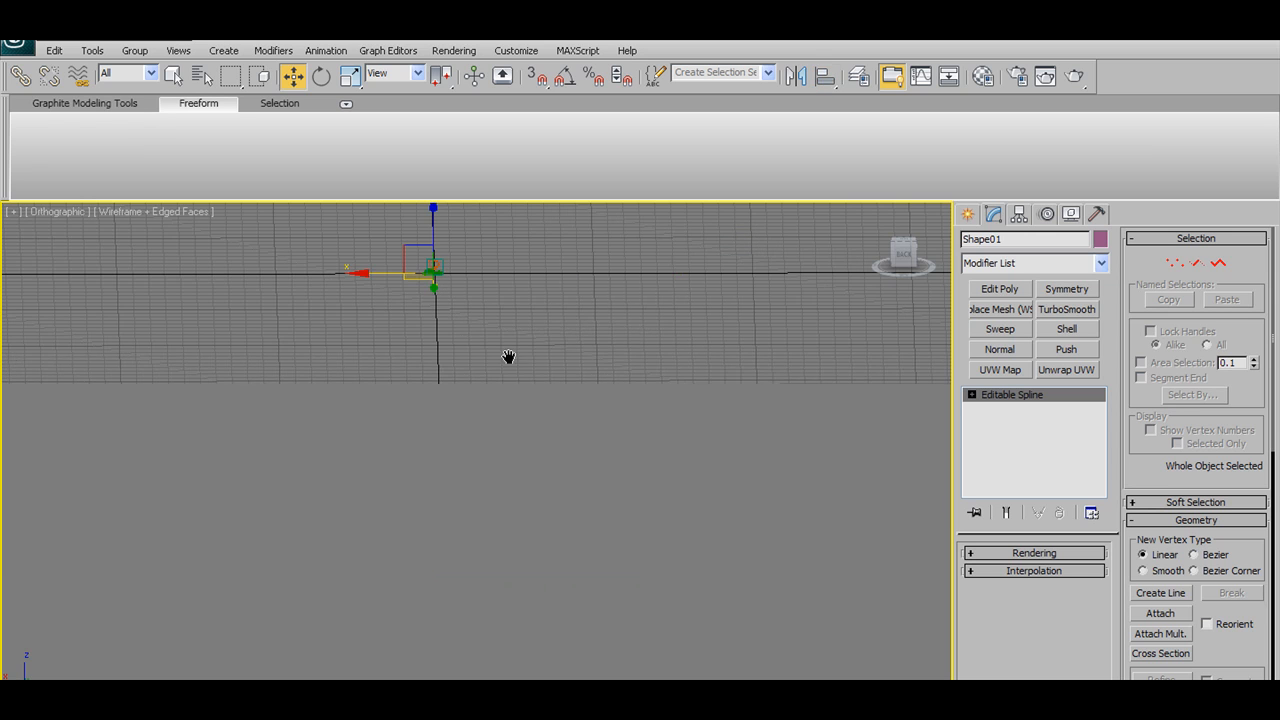
# Move Shape01 vertically in front view, from the ground mesh up towards the branches
pyautogui.moveTo(509, 326); pyautogui.dragTo(530, 494, button='middle')
pyautogui.scroll(10, 530, 494)
pyautogui.moveTo(328, 294); pyautogui.dragTo(631, 571, button='middle')
pyautogui.press('f')
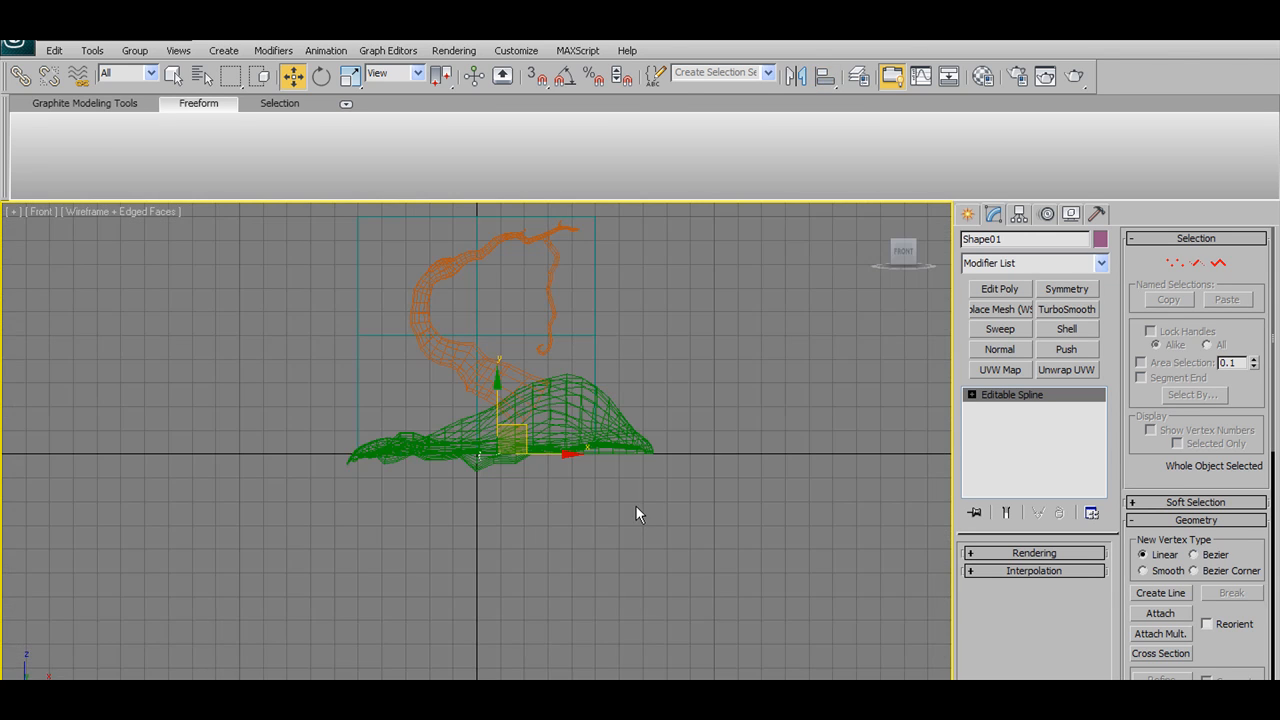
pyautogui.scroll(5, 530, 418)
pyautogui.moveTo(516, 425); pyautogui.dragTo(502, 267)
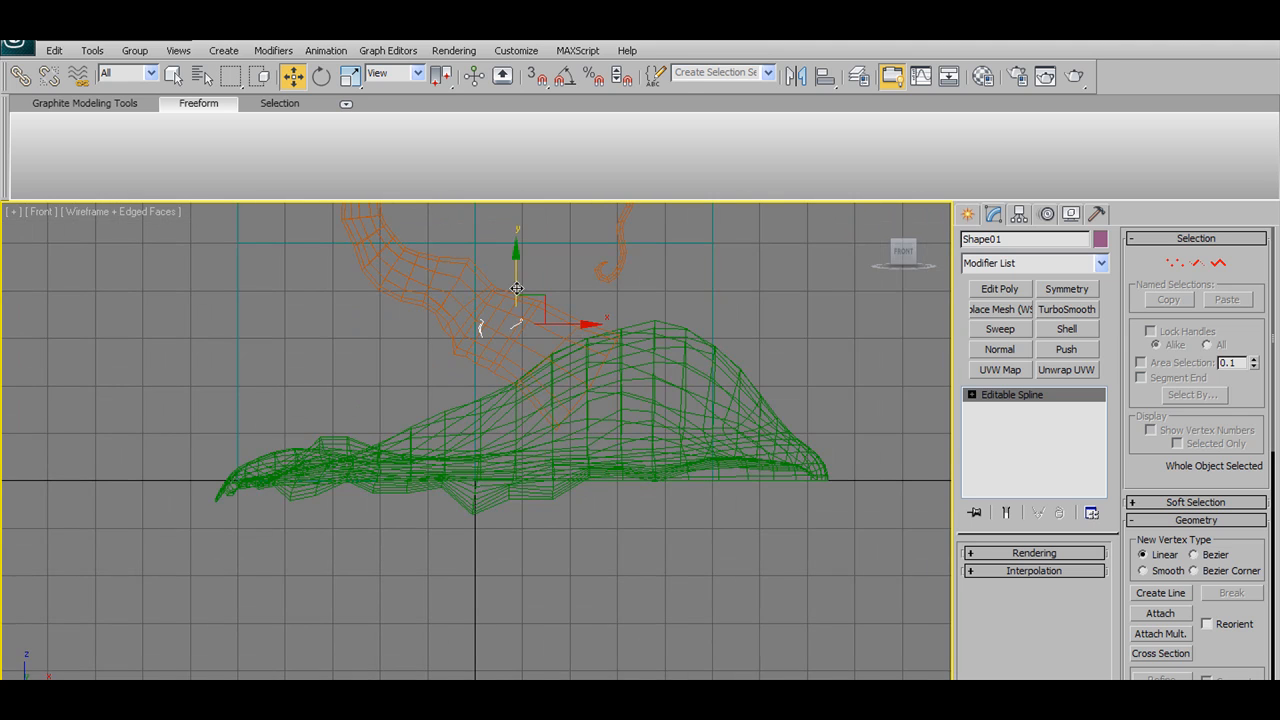
pyautogui.moveTo(502, 267); pyautogui.dragTo(500, 534, button='middle')
pyautogui.scroll(6, 515, 577)
pyautogui.scroll(-6, 590, 647)
pyautogui.moveTo(513, 571); pyautogui.dragTo(535, 298)
# Restore shaded display and move Shape01 onto the upper branch, laying its small curl over the existing twig
pyautogui.moveTo(488, 298); pyautogui.dragTo(486, 357, button='middle')
pyautogui.press('F3')
pyautogui.scroll(6, 492, 415)
pyautogui.moveTo(501, 420); pyautogui.dragTo(540, 442, button='middle')
pyautogui.scroll(-4, 540, 442)
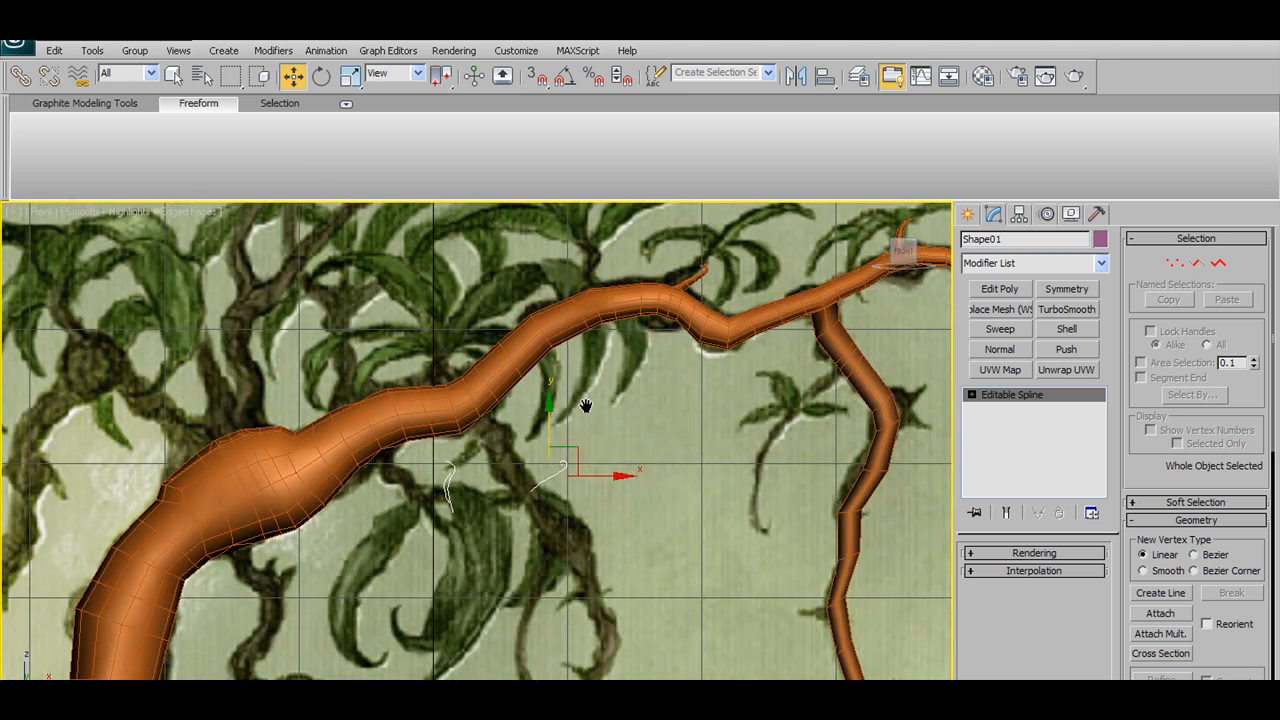
pyautogui.scroll(3, 552, 484)
pyautogui.moveTo(524, 512); pyautogui.dragTo(677, 321)
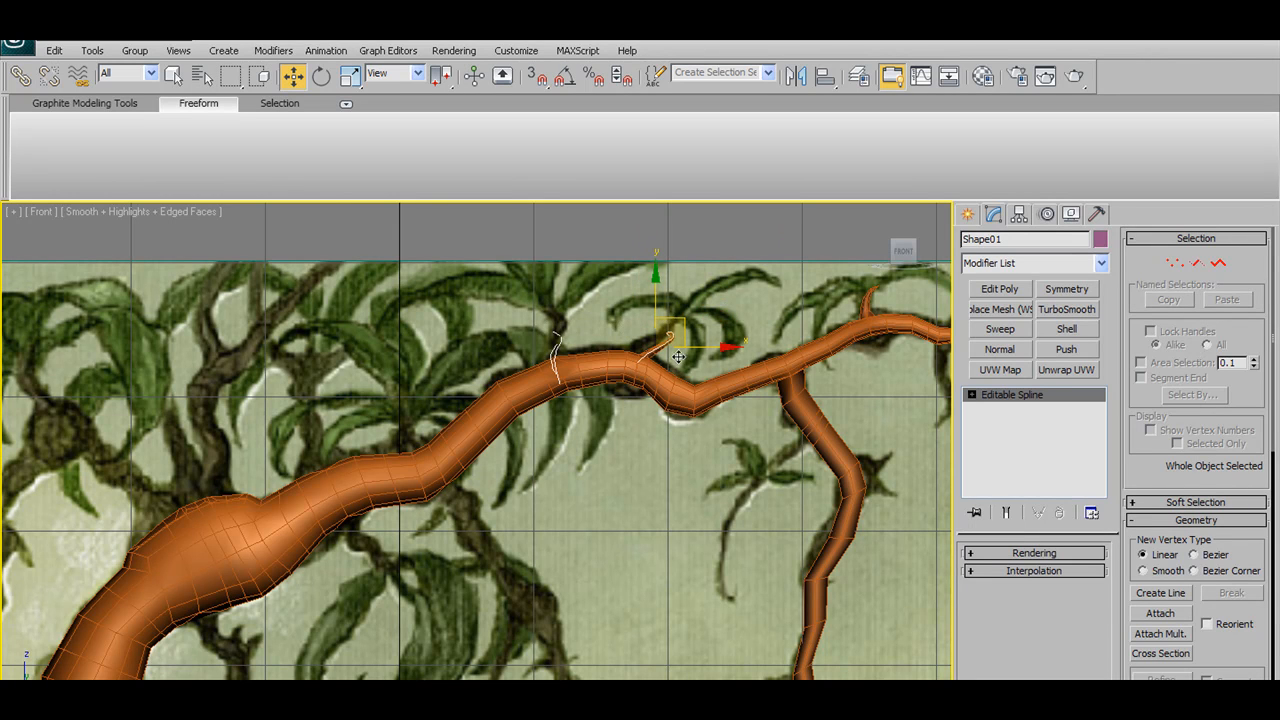
# Shift Shape01 in depth in the top view to match the branch, and return to front view
pyautogui.press('t')
pyautogui.moveTo(734, 553); pyautogui.dragTo(730, 371)
pyautogui.press('f')
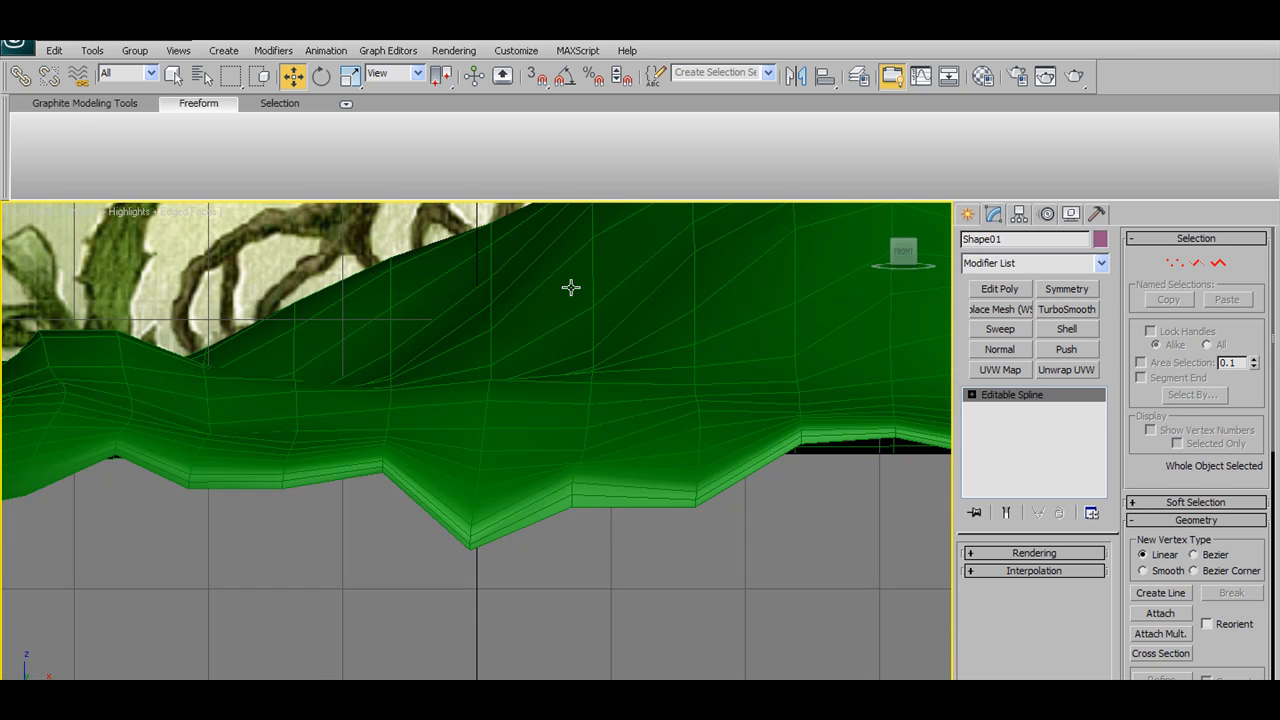
pyautogui.moveTo(569, 261); pyautogui.dragTo(646, 577, button='middle')
pyautogui.scroll(-7, 646, 577)
pyautogui.moveTo(556, 345); pyautogui.dragTo(555, 471, button='middle')
pyautogui.scroll(8, 555, 471)
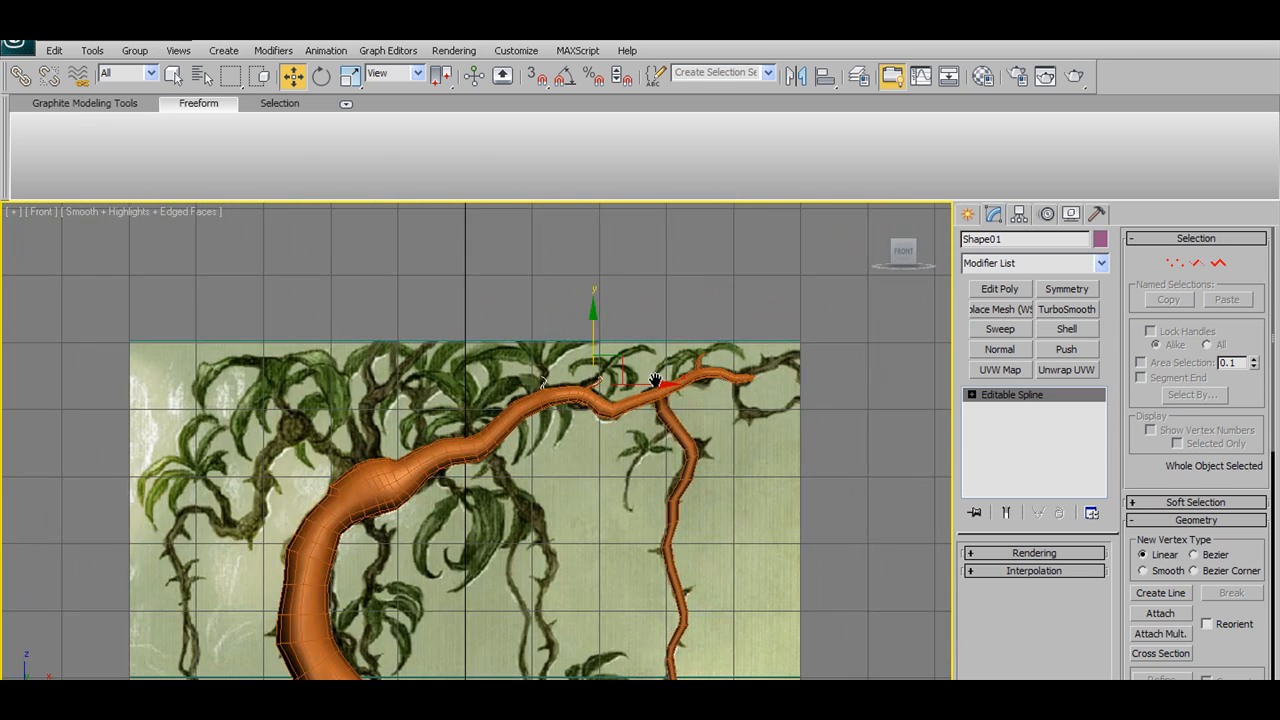
# Delete all vertices of the two stray spline strokes above the diamond, keeping the spline along the existing twig
pyautogui.click(1175, 262)
pyautogui.scroll(-4, 657, 493)
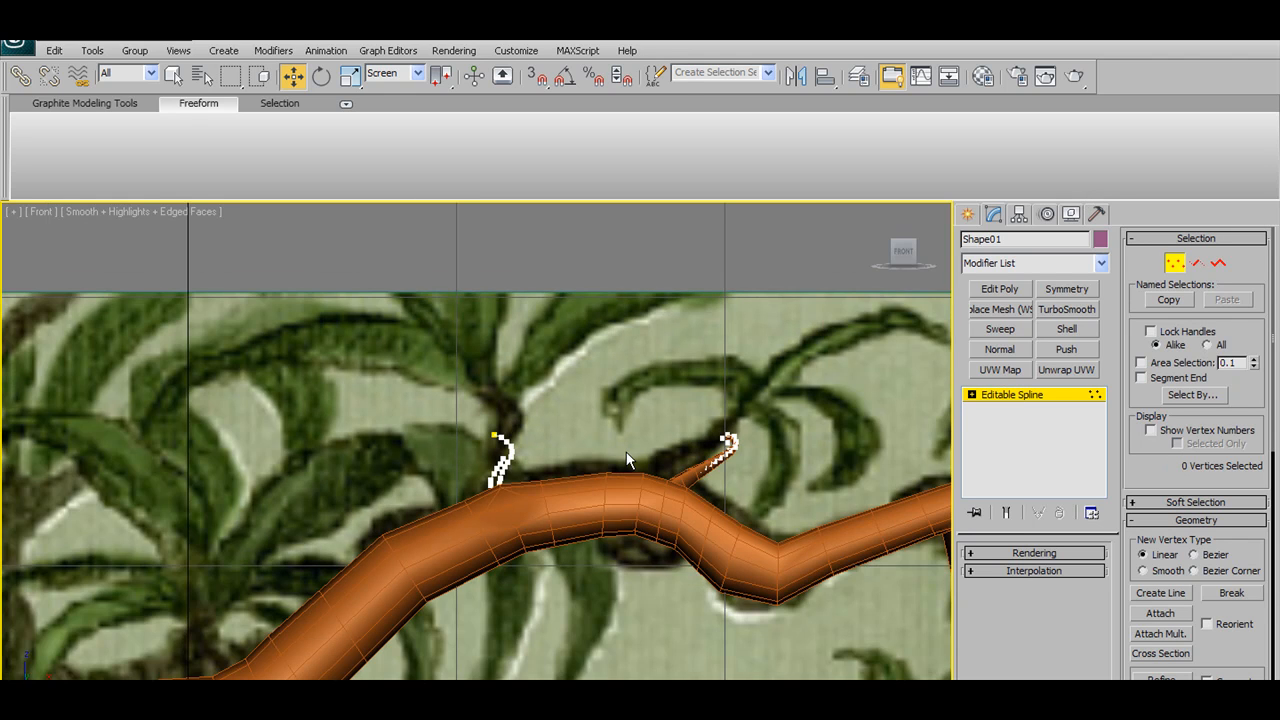
pyautogui.scroll(8, 515, 445)
pyautogui.moveTo(409, 348); pyautogui.dragTo(641, 631)
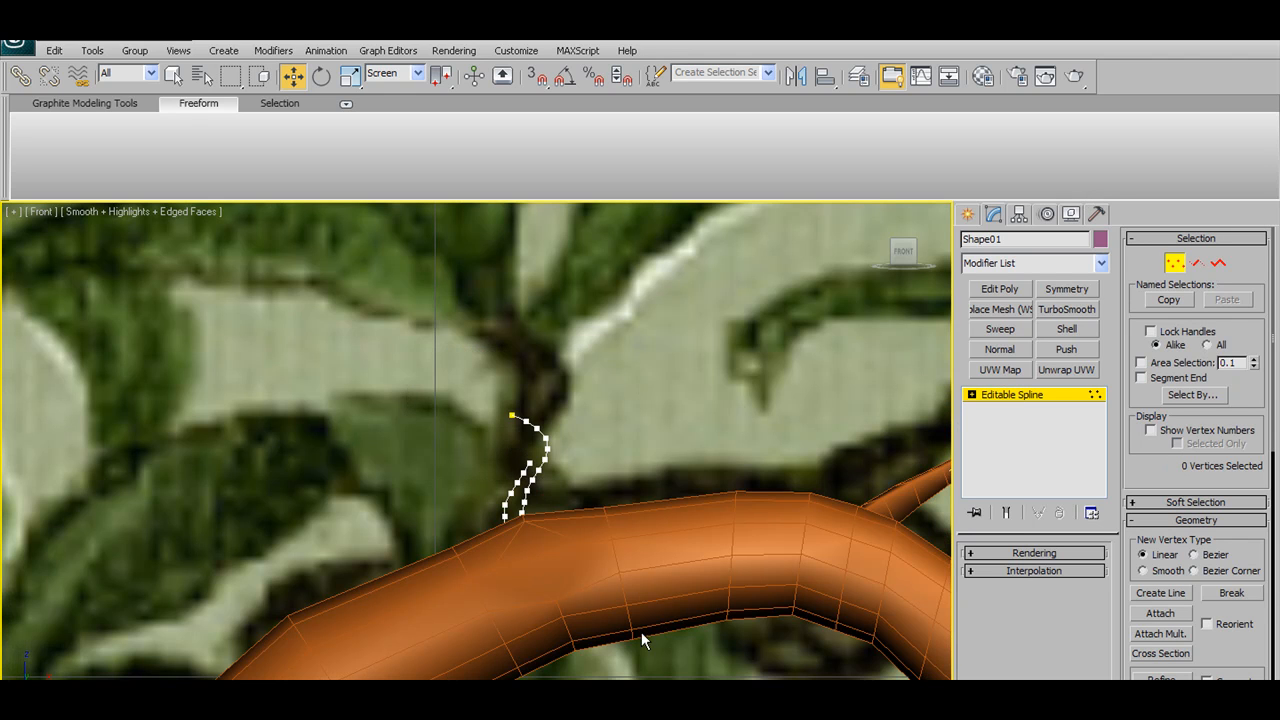
pyautogui.scroll(-4, 746, 377)
pyautogui.scroll(5, 741, 387)
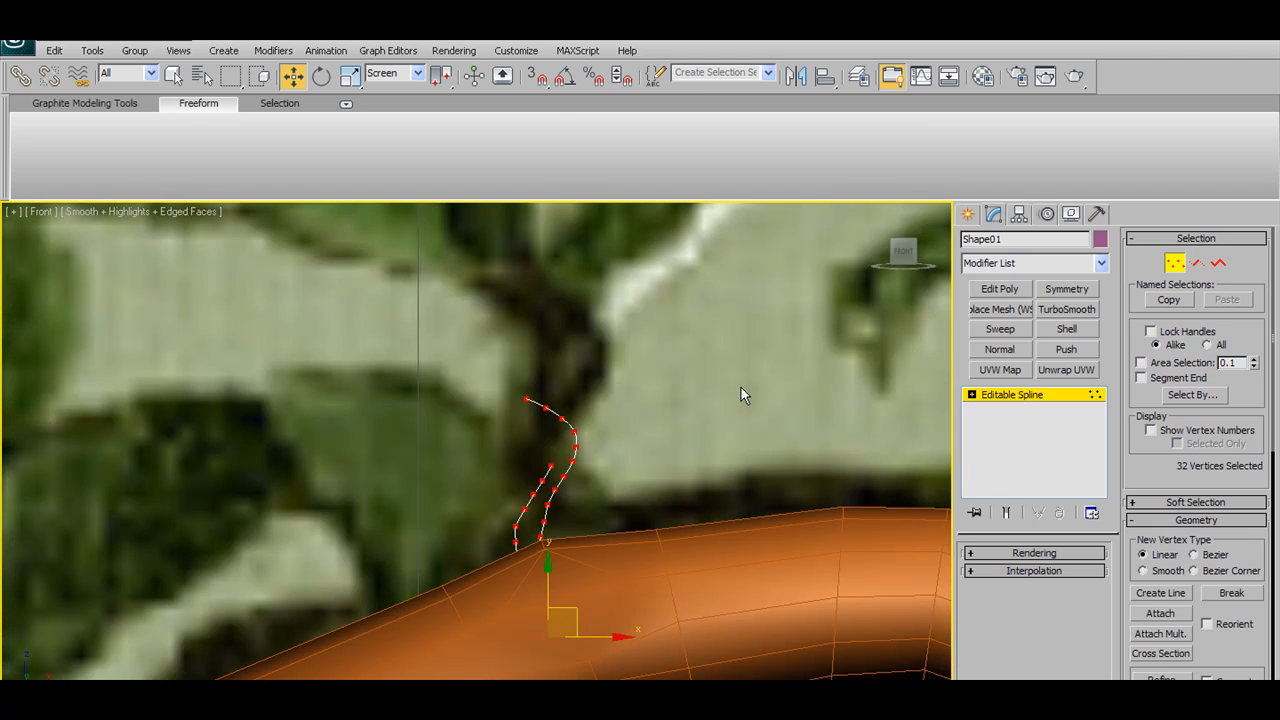
pyautogui.scroll(-2, 747, 391)
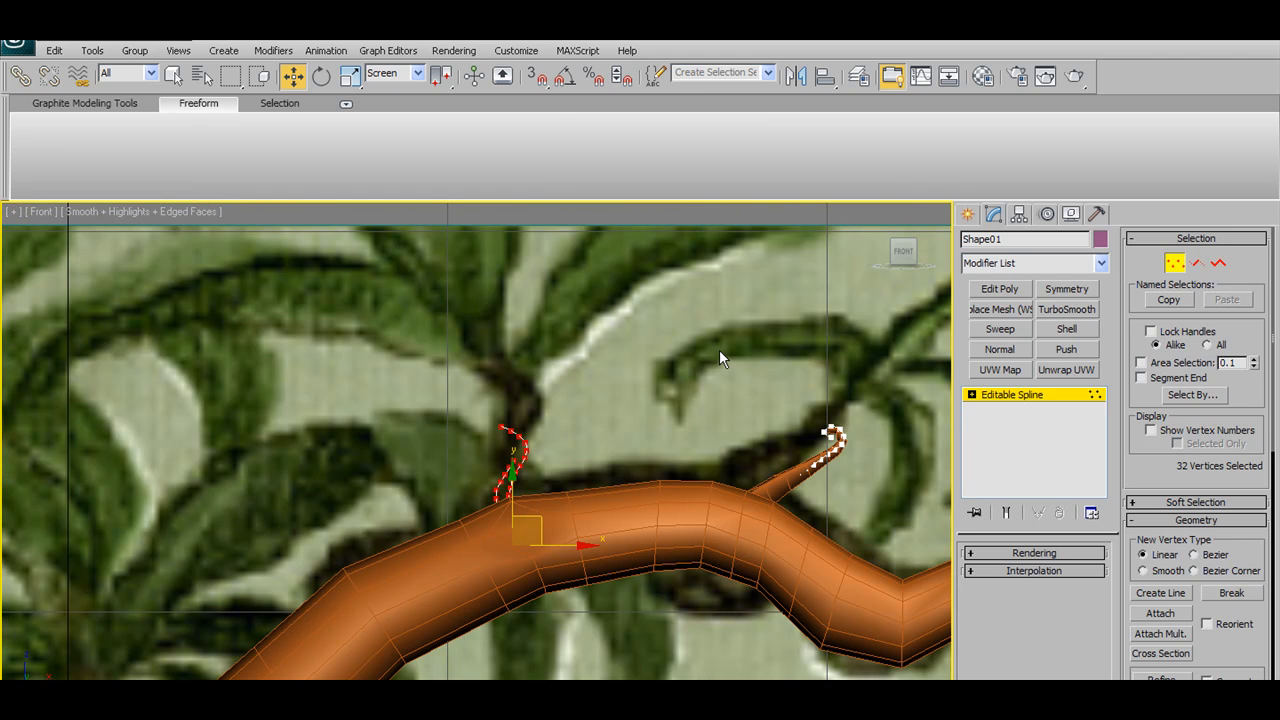
pyautogui.press('Delete')
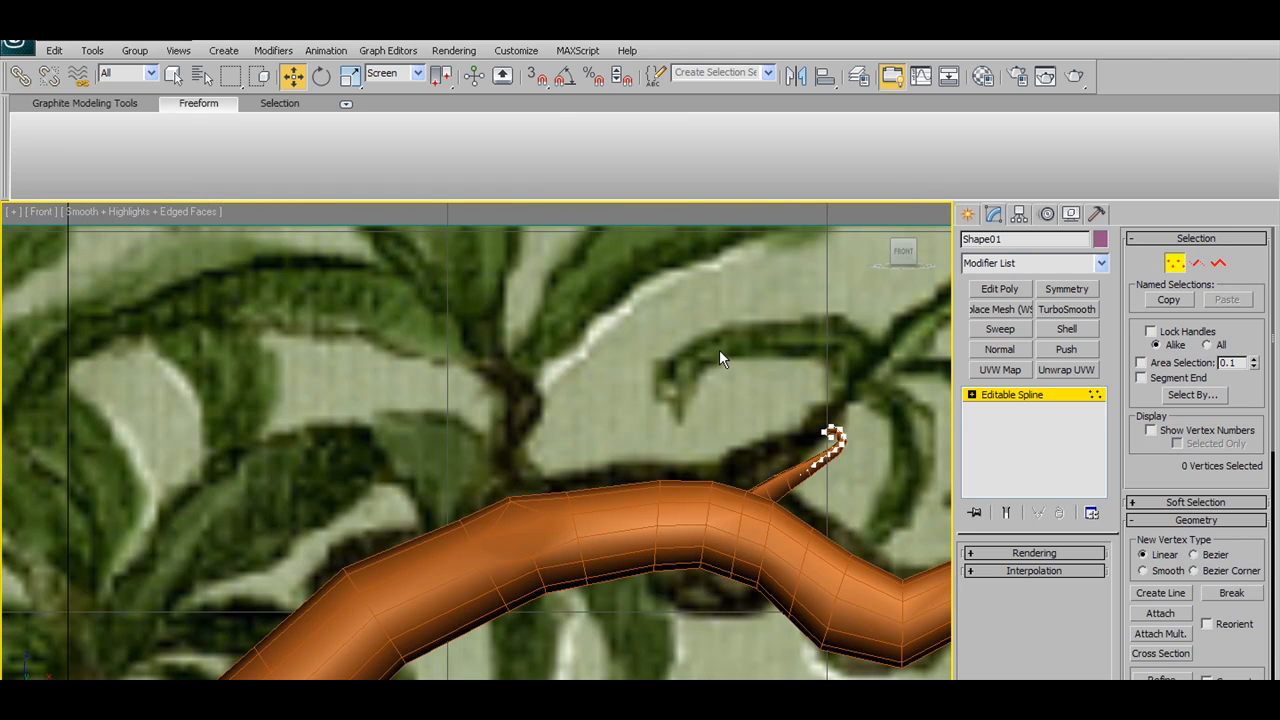
pyautogui.click(1174, 262)
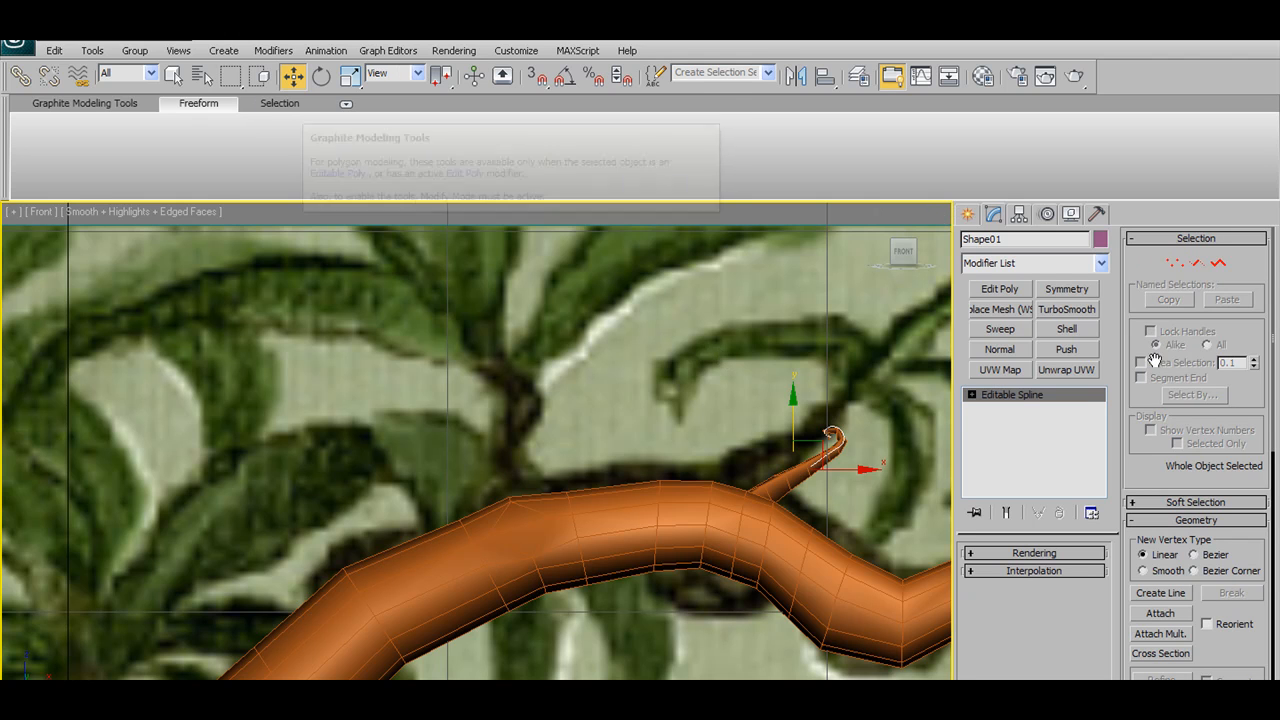
# Reselect the branch mesh Cylinder01 and reactivate the freeform Splines tool above the diamond
pyautogui.click(649, 516)
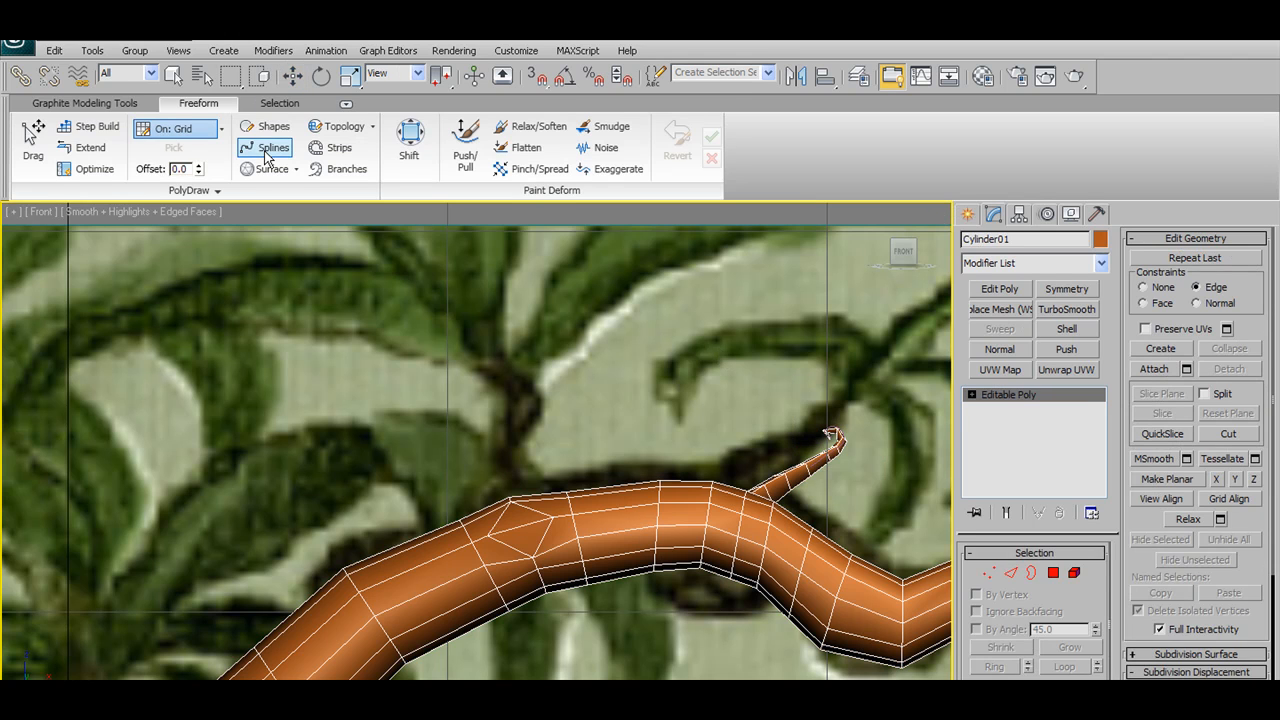
pyautogui.click(267, 148)
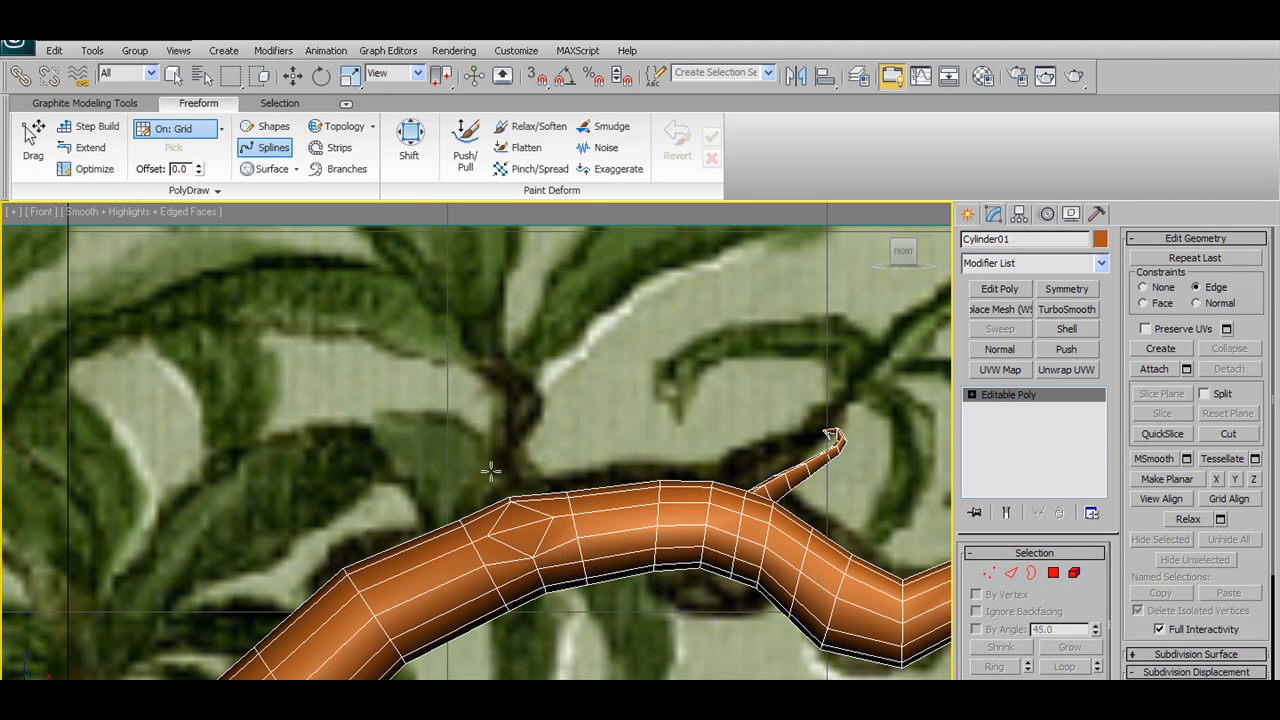
pyautogui.click(266, 151)
pyautogui.click(268, 147)
pyautogui.moveTo(800, 489); pyautogui.dragTo(748, 491, button='middle')
pyautogui.scroll(-2, 748, 491)
pyautogui.scroll(2, 897, 531)
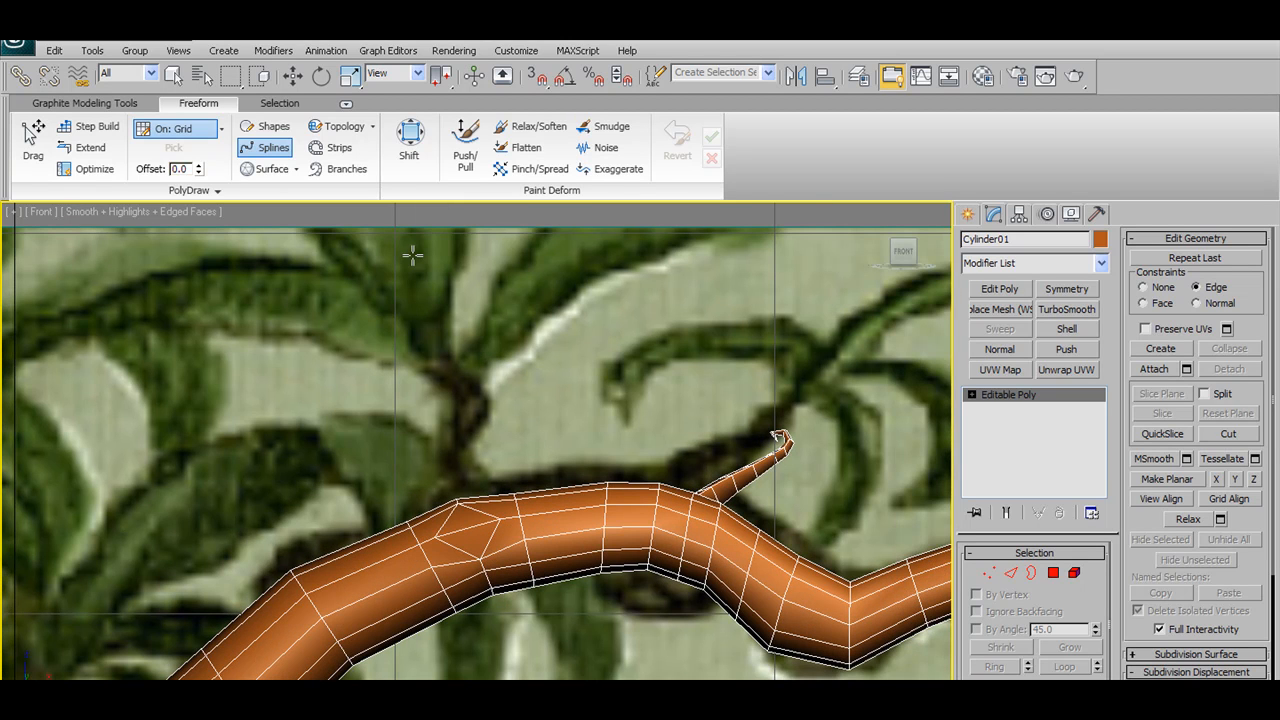
# Try to grow a twig from the diamond on the branch with the freeform Branches tool
pyautogui.click(346, 170)
pyautogui.scroll(-3, 627, 450)
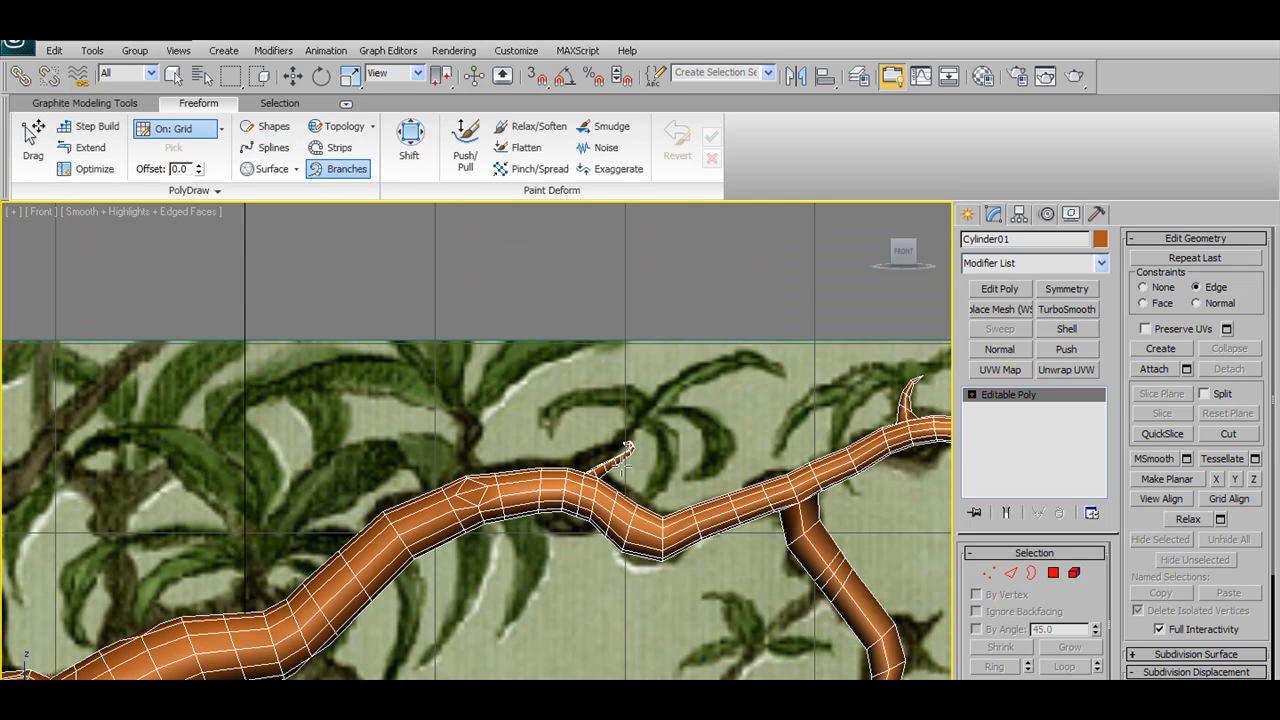
pyautogui.scroll(2, 445, 530)
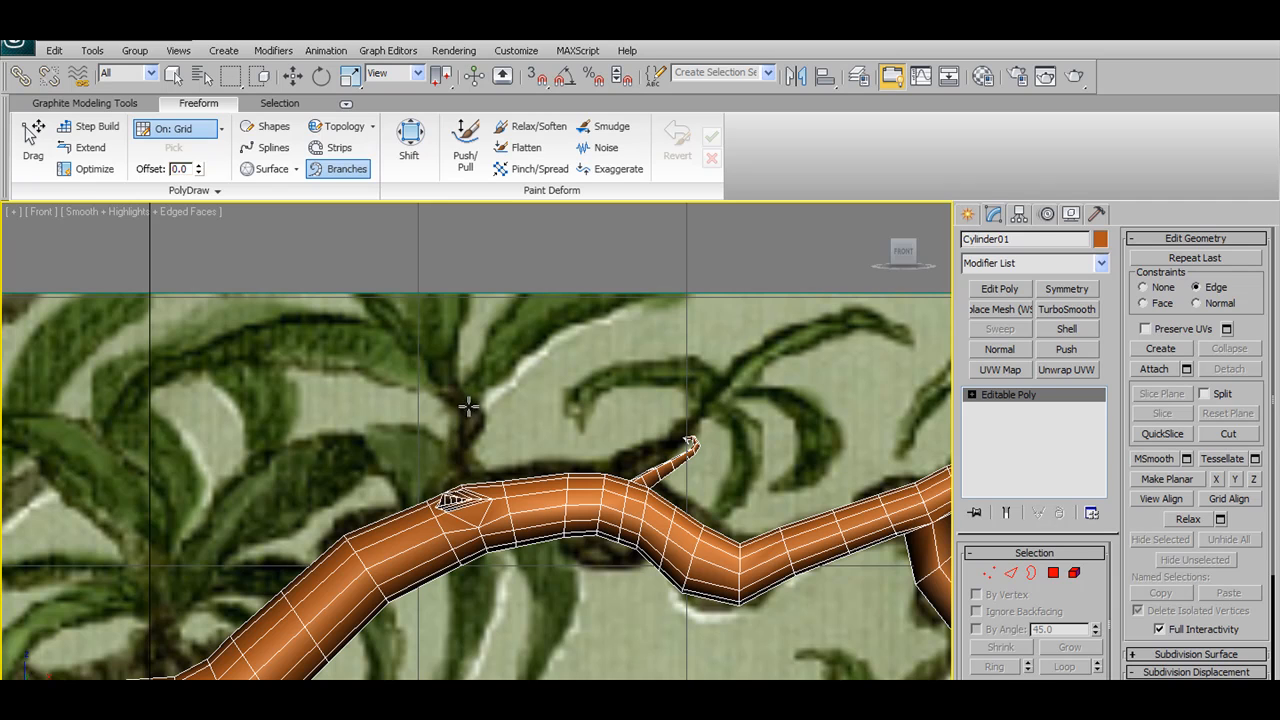
pyautogui.keyDown('alt'); pyautogui.moveTo(484, 455); pyautogui.dragTo(477, 494, button='middle'); pyautogui.keyUp('alt')
pyautogui.scroll(-5, 479, 494)
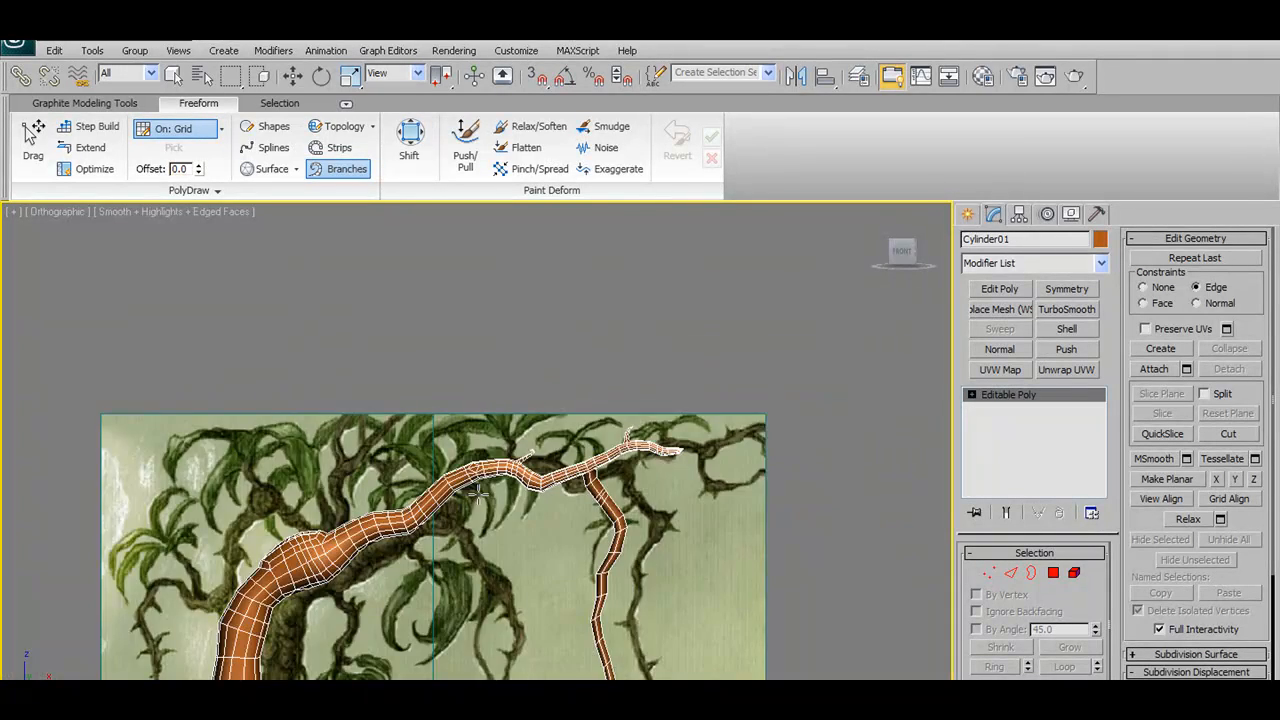
pyautogui.scroll(-5, 479, 494)
pyautogui.moveTo(475, 241); pyautogui.dragTo(471, 443, button='middle')
pyautogui.scroll(4, 471, 443)
pyautogui.scroll(8, 471, 443)
pyautogui.moveTo(690, 467); pyautogui.dragTo(569, 498, button='middle')
# Remove the edge crossing the inside of the diamond so that it forms a single polygon
pyautogui.click(1012, 574)
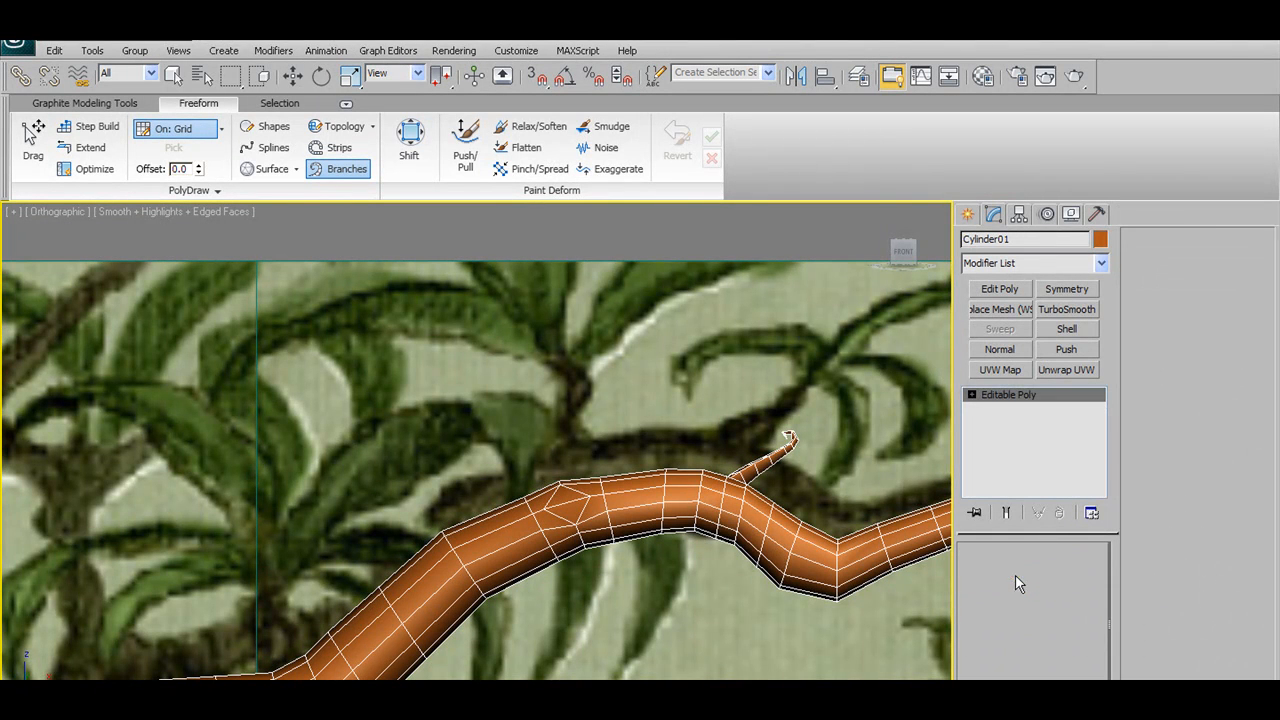
pyautogui.press('w')
pyautogui.click(567, 504)
pyautogui.click(1162, 282)
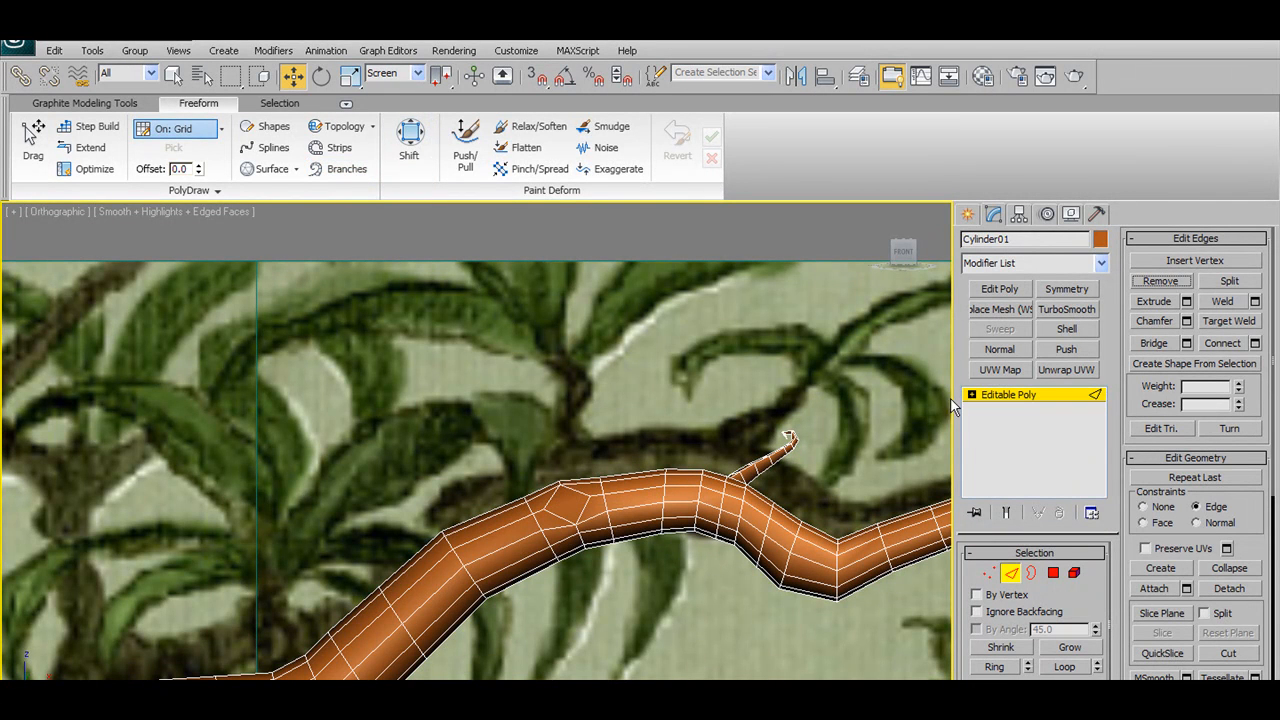
# Draw a curved, tapered twig upward from the diamond with the Branches tool, redoing the stroke from a rotated view
pyautogui.click(339, 170)
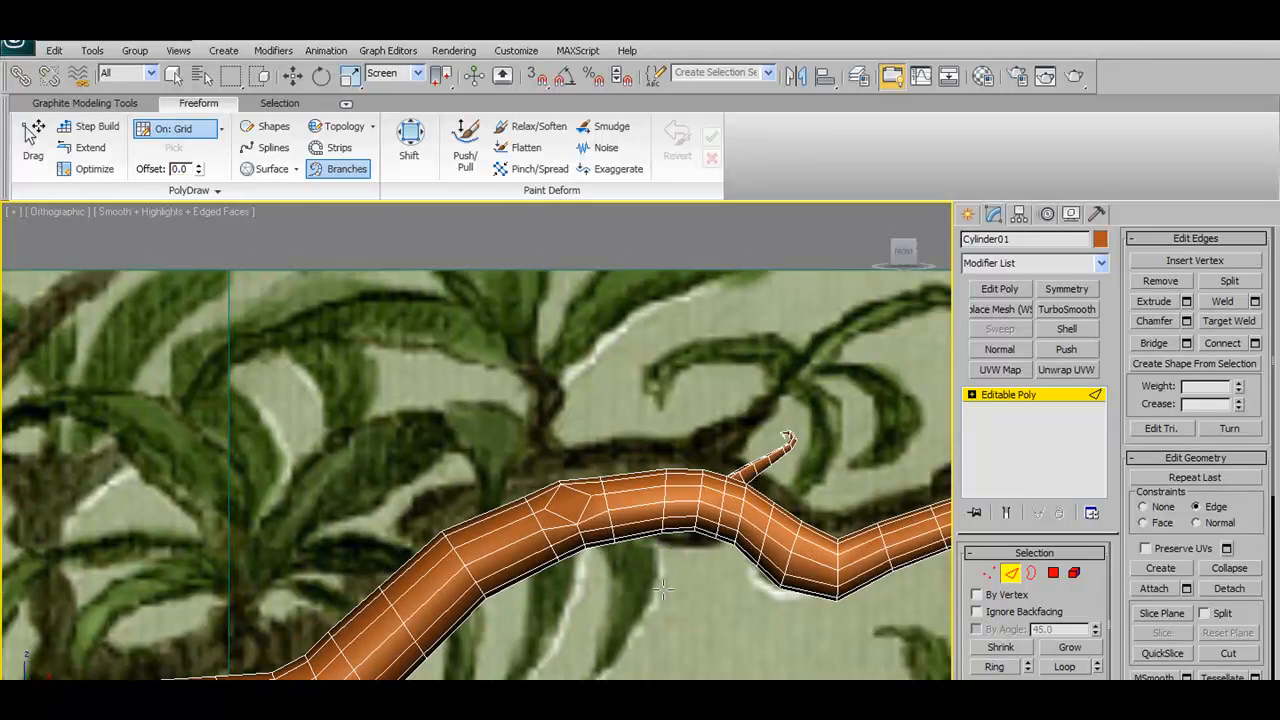
pyautogui.keyDown('alt'); pyautogui.moveTo(660, 587); pyautogui.dragTo(568, 490, button='middle'); pyautogui.keyUp('alt')
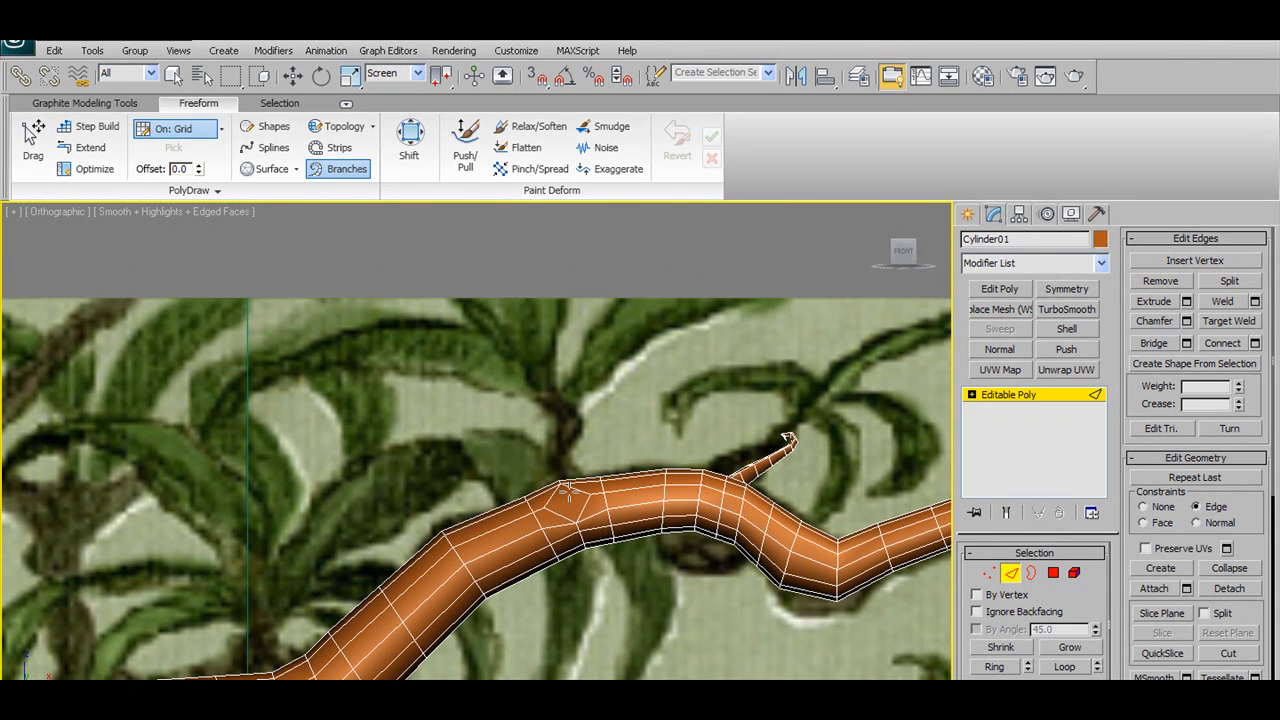
pyautogui.moveTo(565, 503)
pyautogui.mouseDown()
pyautogui.moveTo(572, 418)
pyautogui.moveTo(553, 400)
pyautogui.moveTo(539, 412)
pyautogui.mouseUp()
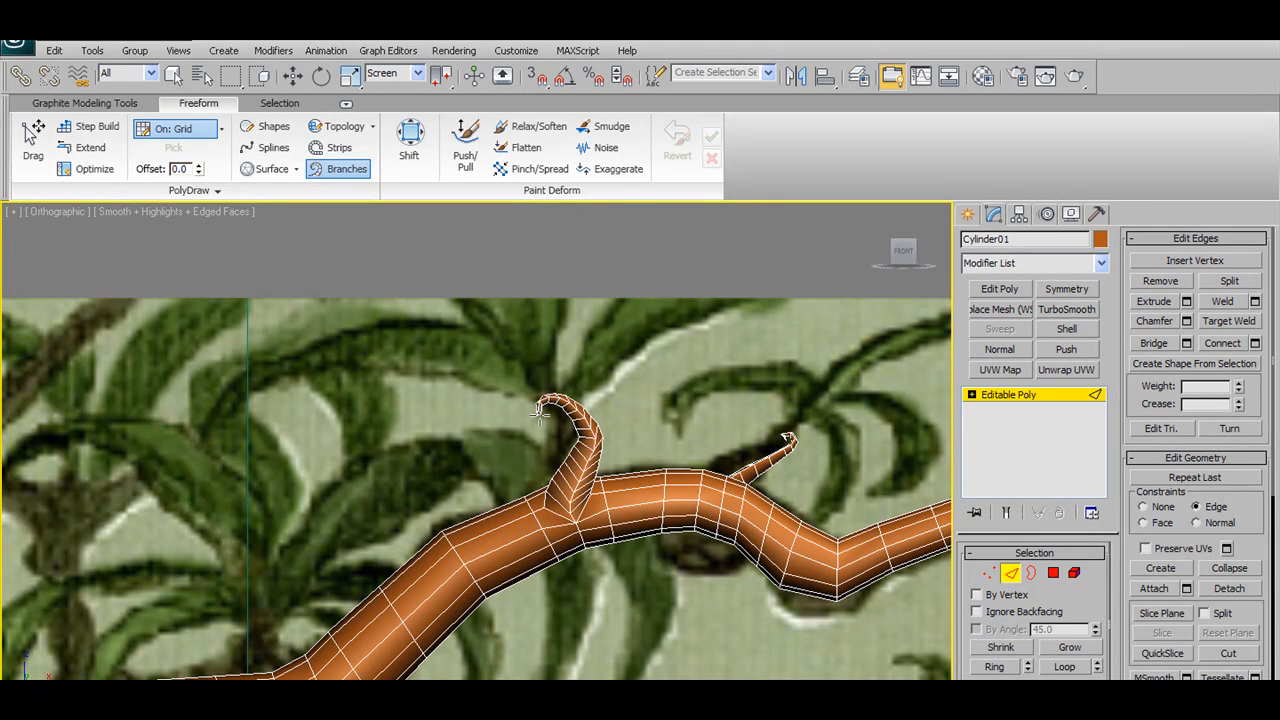
pyautogui.keyDown('alt'); pyautogui.moveTo(611, 530); pyautogui.dragTo(527, 549, button='middle'); pyautogui.keyUp('alt')
pyautogui.hotkey('ctrl', 'z')
pyautogui.moveTo(549, 543)
pyautogui.mouseDown()
pyautogui.moveTo(521, 534)
pyautogui.moveTo(500, 486)
pyautogui.moveTo(515, 432)
pyautogui.moveTo(489, 412)
pyautogui.mouseUp()
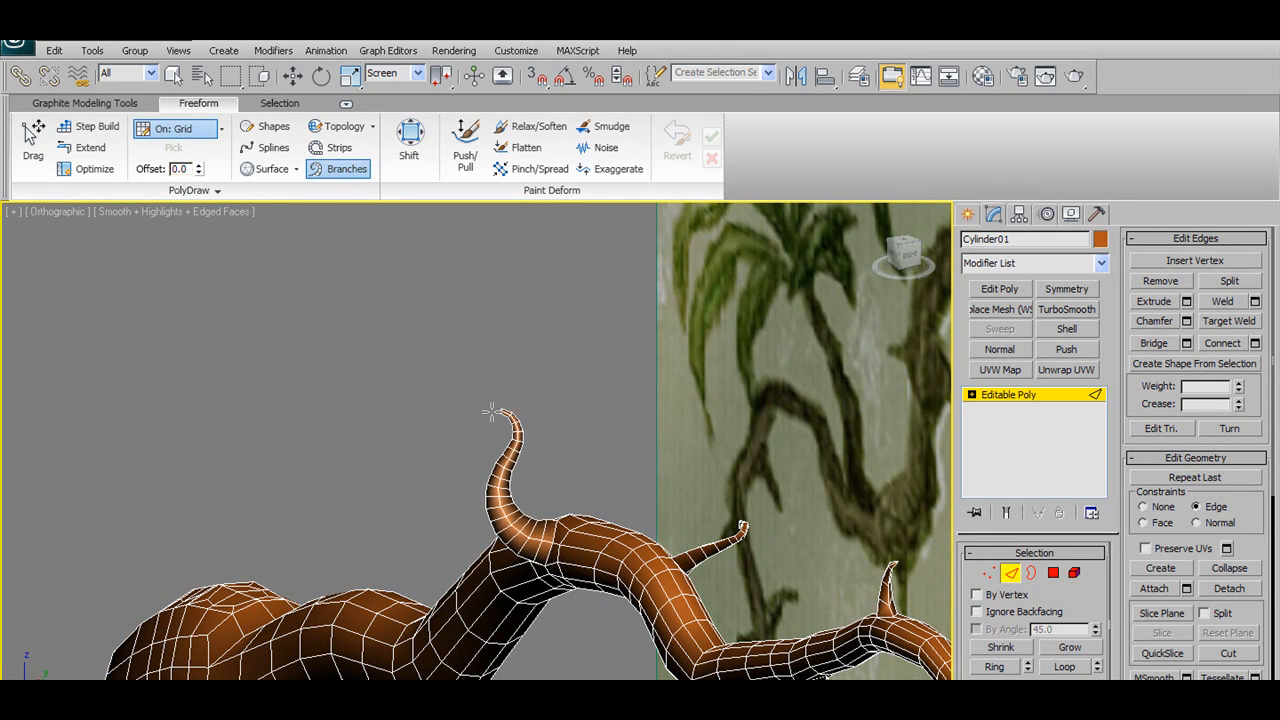
# Undo the last twig and redraw it with the Branches tool as an upward curve with a hooked tip
pyautogui.hotkey('ctrl', 'z')
pyautogui.moveTo(540, 542)
pyautogui.mouseDown()
pyautogui.moveTo(523, 491)
pyautogui.moveTo(527, 430)
pyautogui.moveTo(510, 400)
pyautogui.mouseUp()
pyautogui.keyDown('alt'); pyautogui.moveTo(515, 457); pyautogui.dragTo(720, 600, button='middle'); pyautogui.keyUp('alt')
pyautogui.scroll(8, 520, 540)
pyautogui.scroll(2, 621, 577)
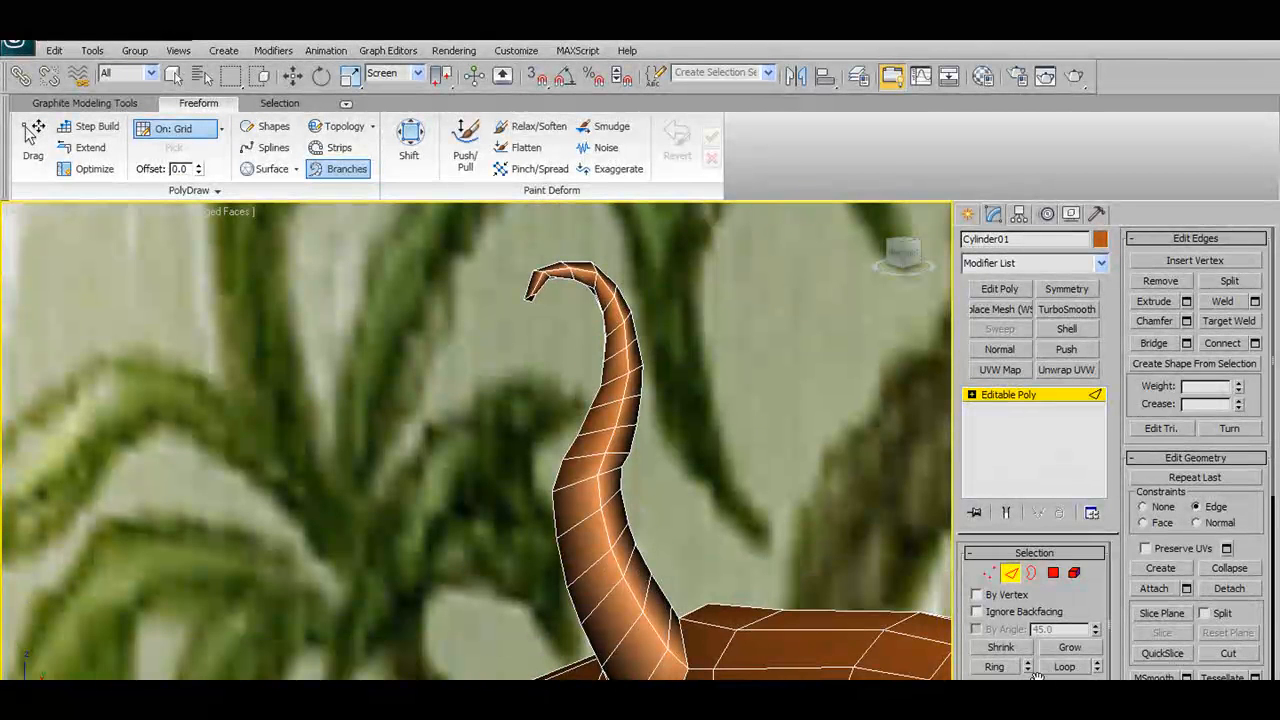
# Collapse the vertices at the new twig's tip into a single point
pyautogui.click(988, 573)
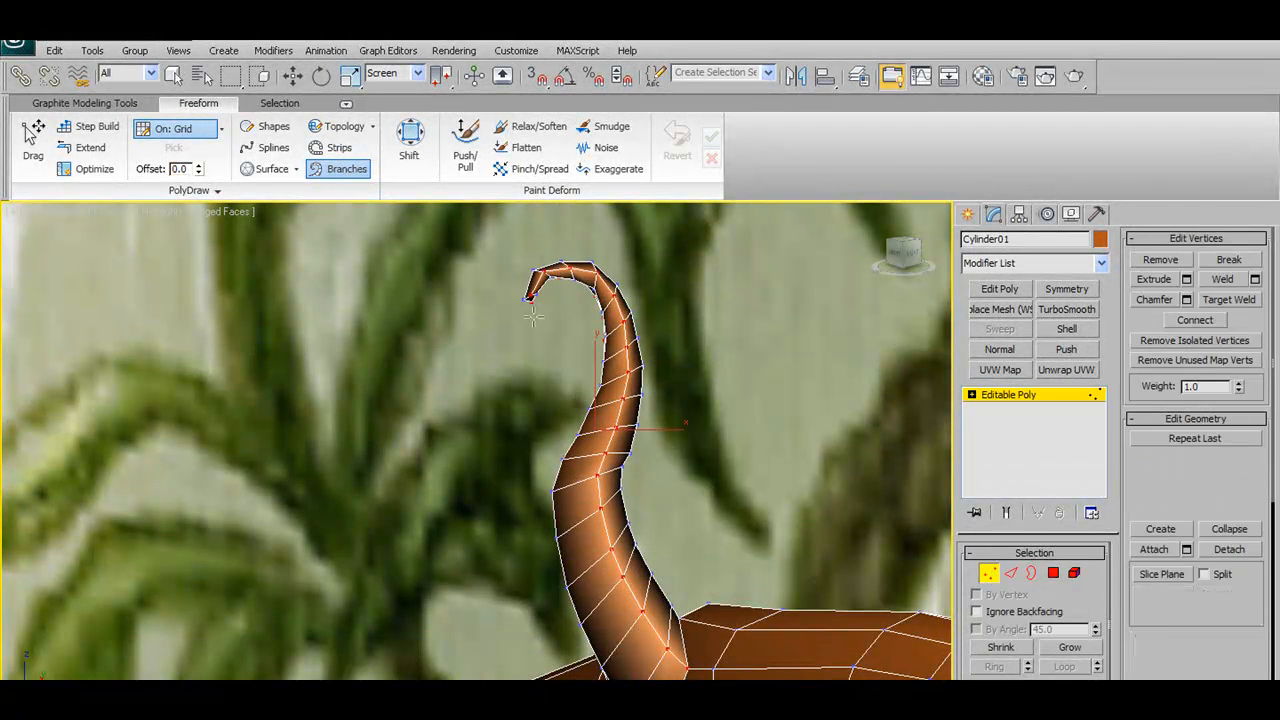
pyautogui.click(410, 74)
pyautogui.click(410, 89)
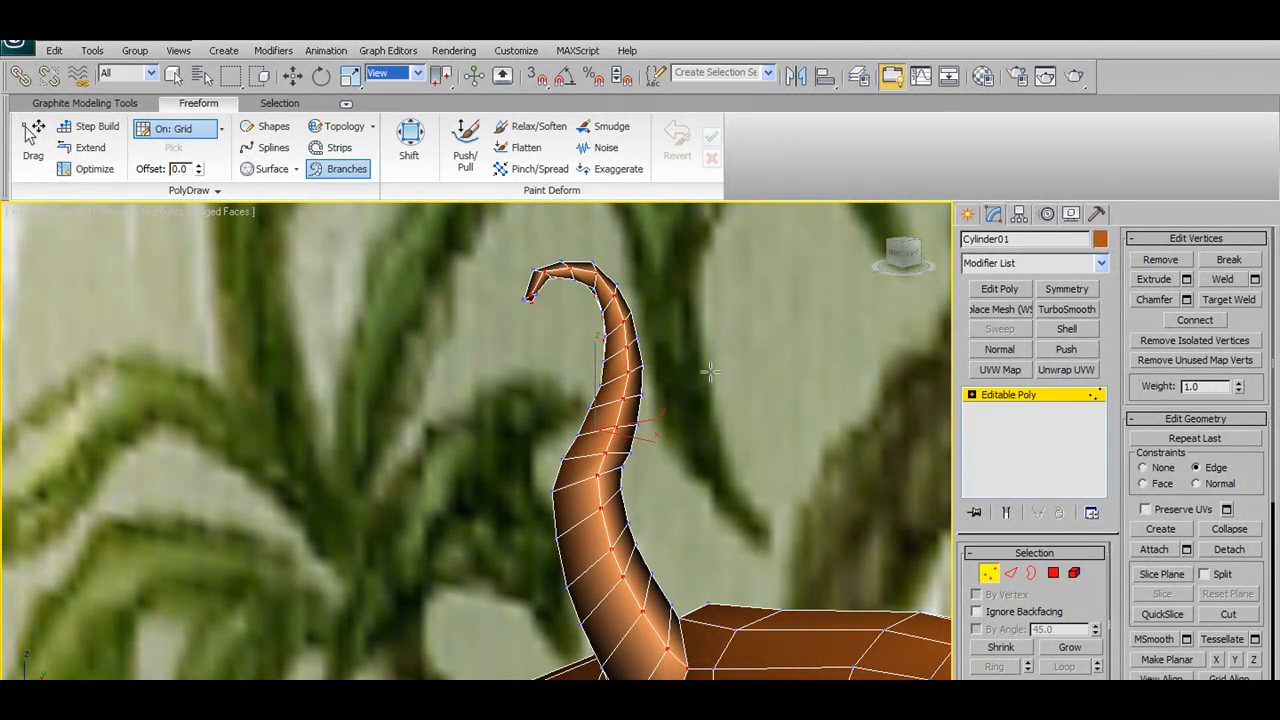
pyautogui.click(518, 300)
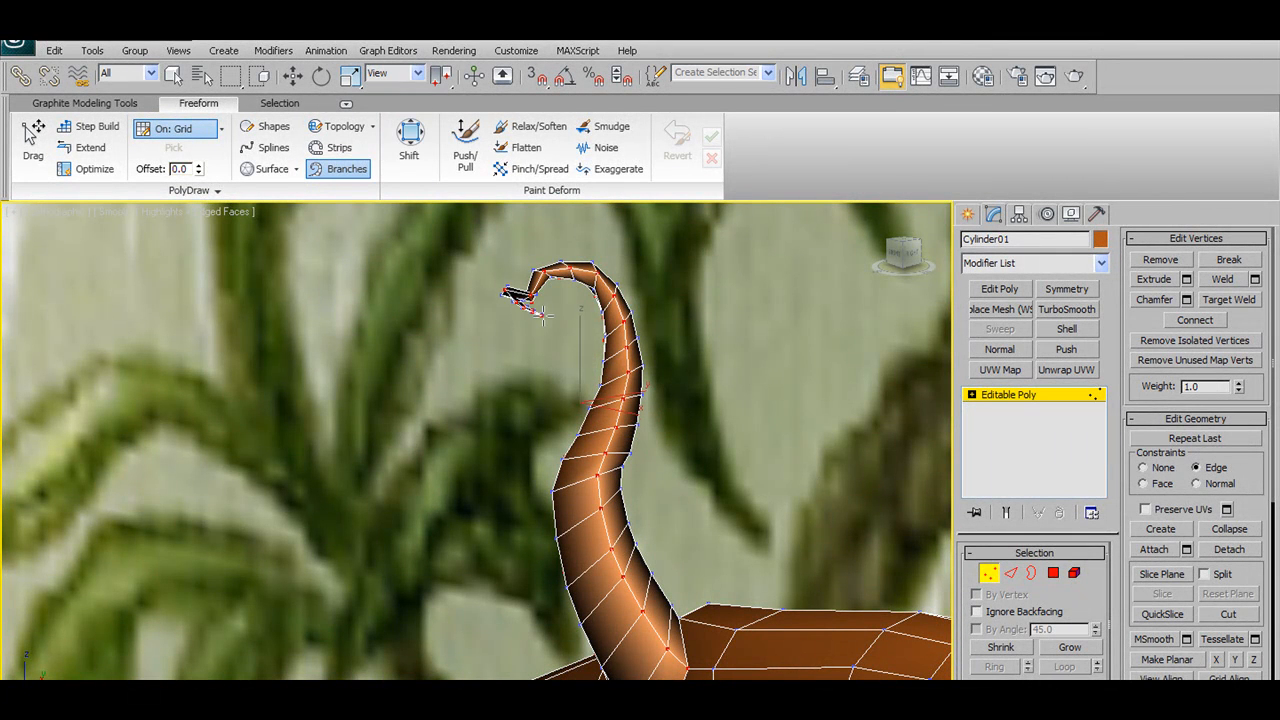
pyautogui.press('w')
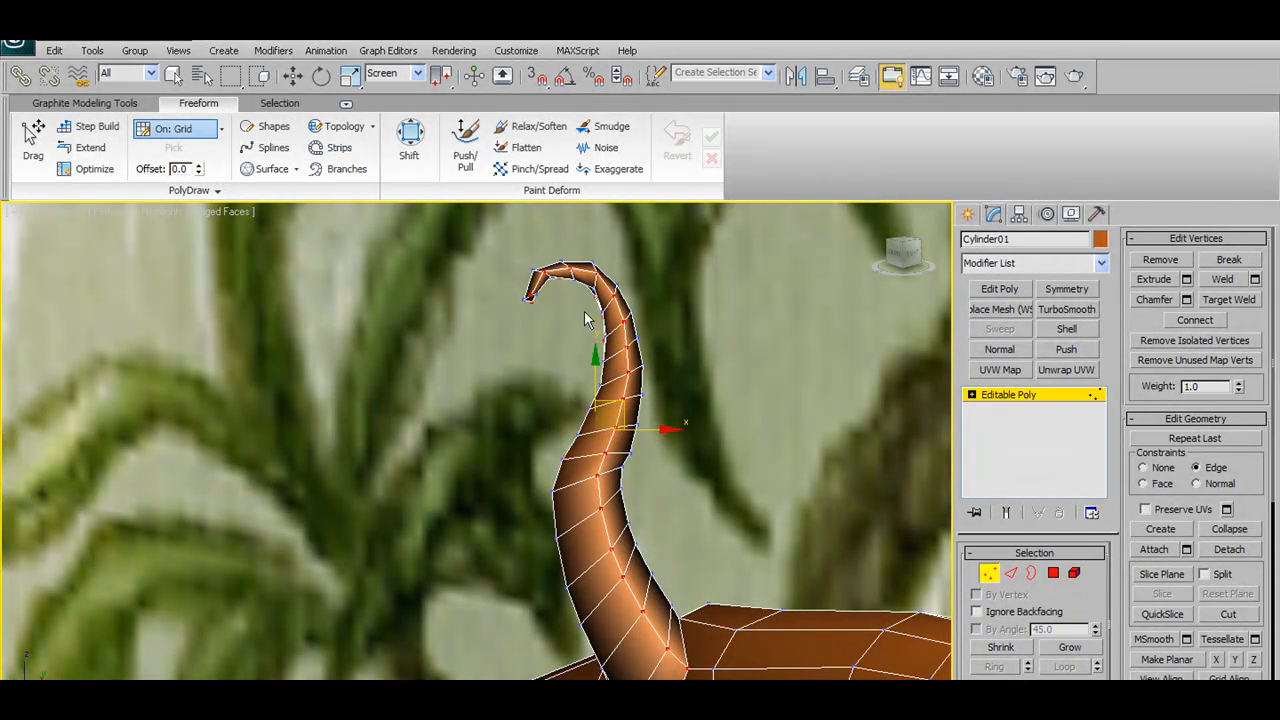
pyautogui.moveTo(509, 284); pyautogui.dragTo(551, 322)
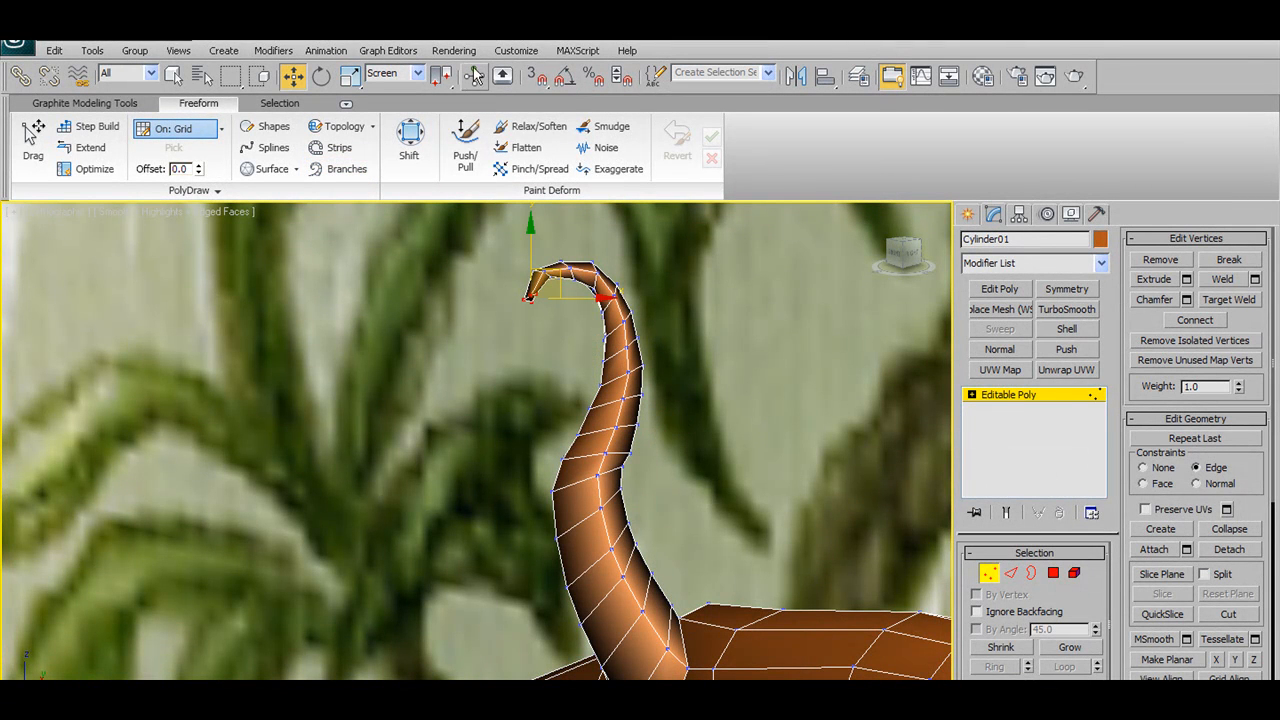
pyautogui.click(113, 104)
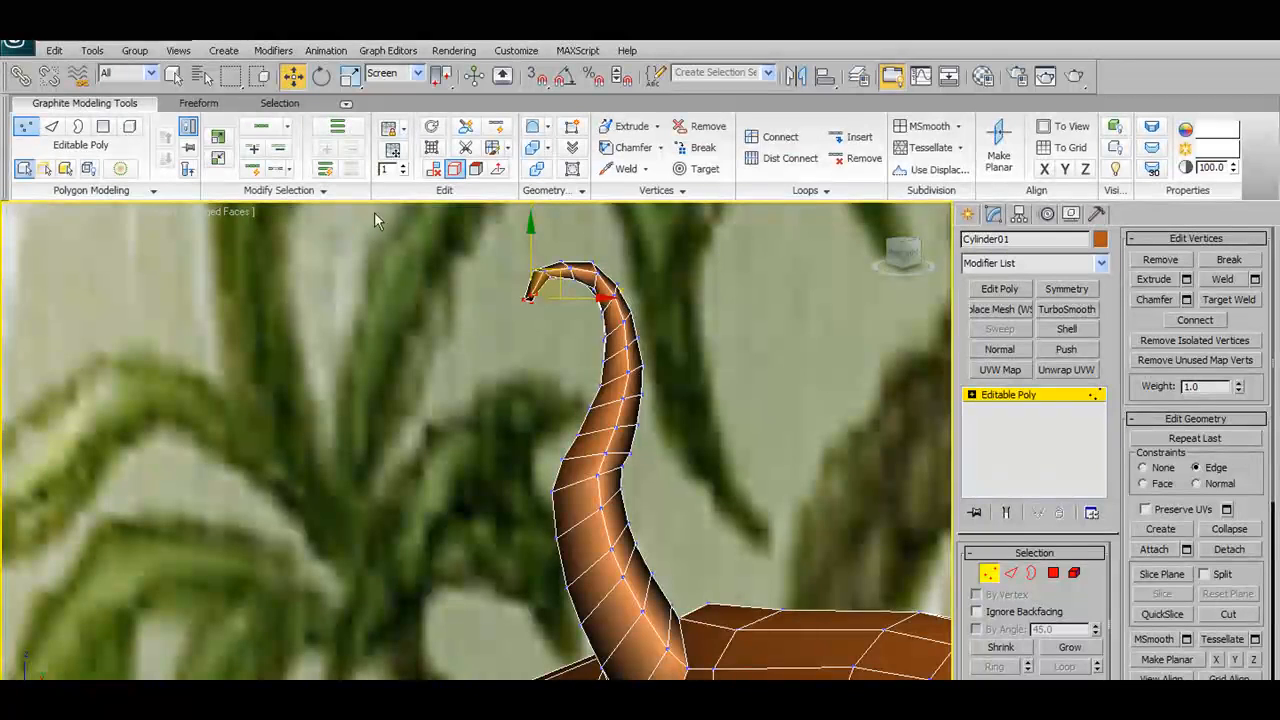
pyautogui.click(574, 150)
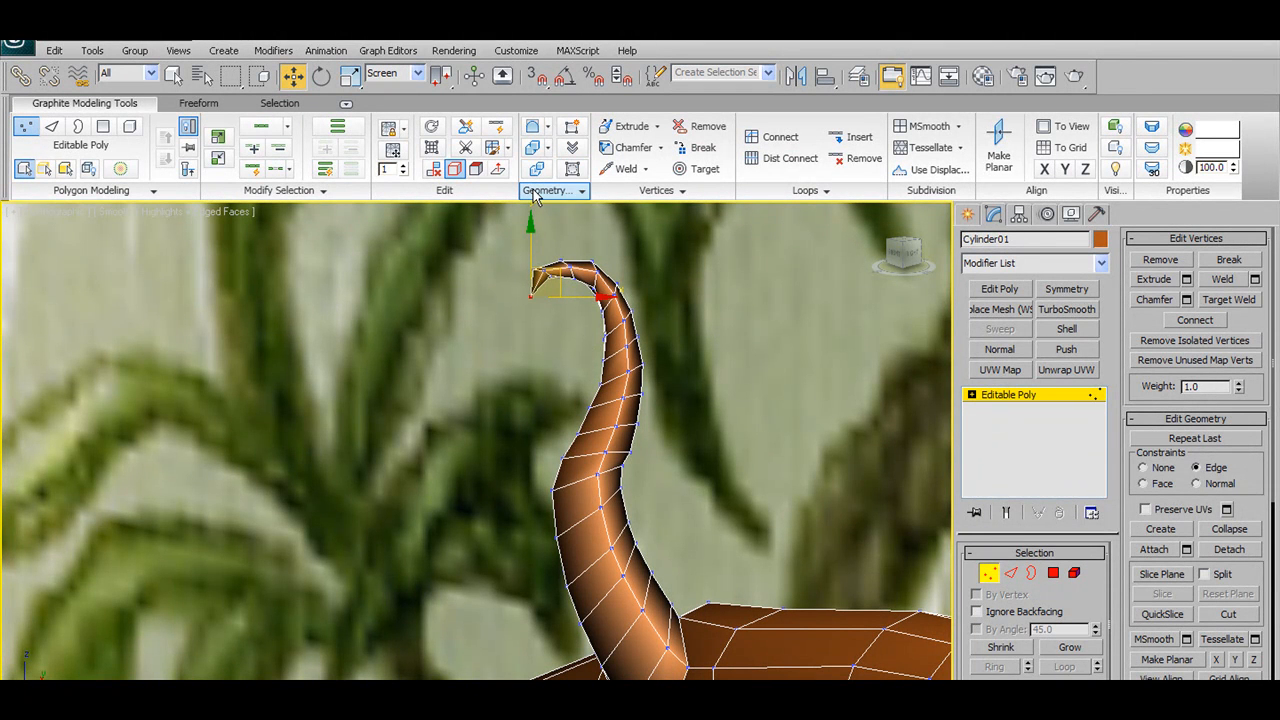
# Remove surplus edges along the new twig and around its base with Paint Connect
pyautogui.press('r')
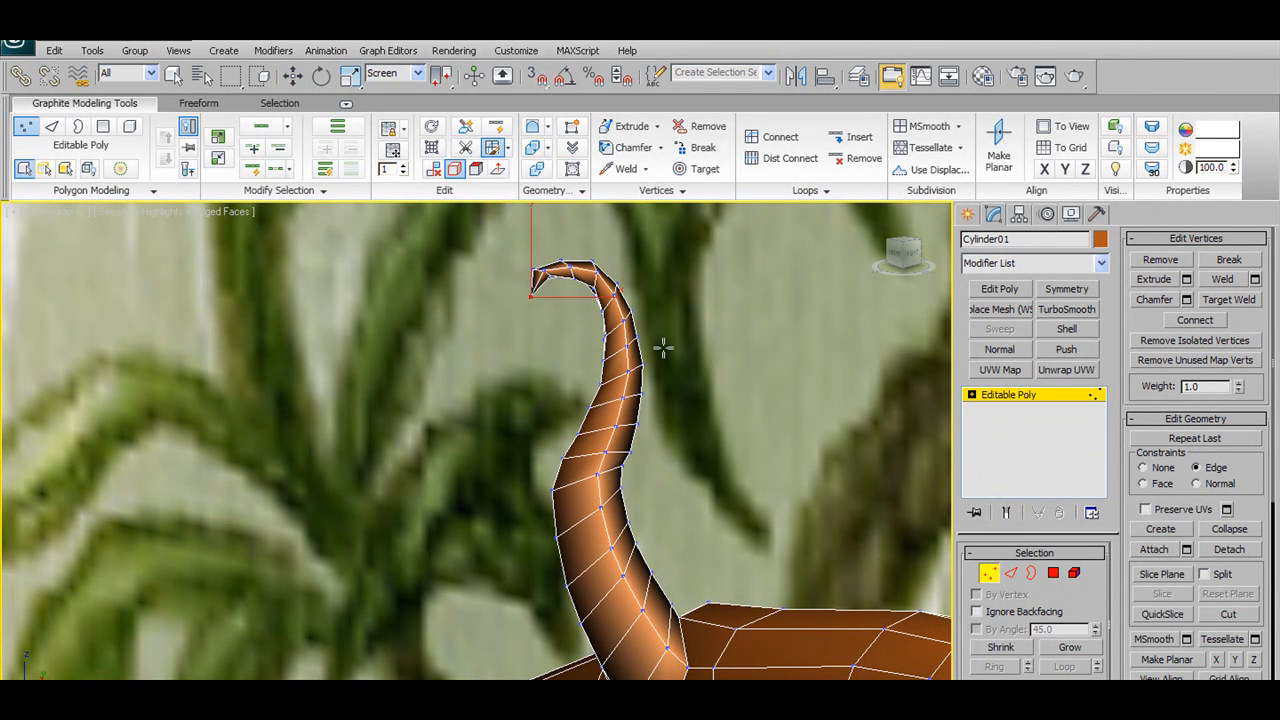
pyautogui.keyDown('alt'); pyautogui.moveTo(637, 322); pyautogui.dragTo(642, 334, button='middle'); pyautogui.keyUp('alt')
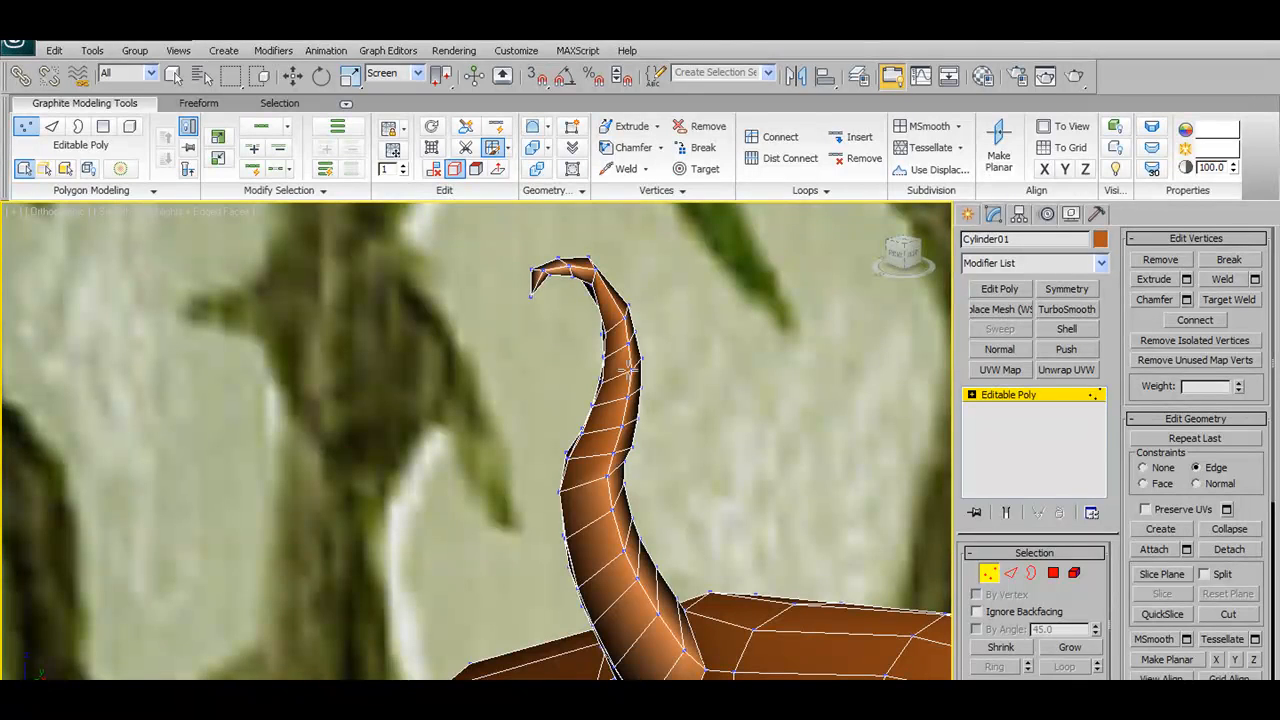
pyautogui.hotkey('ctrl', 'z')
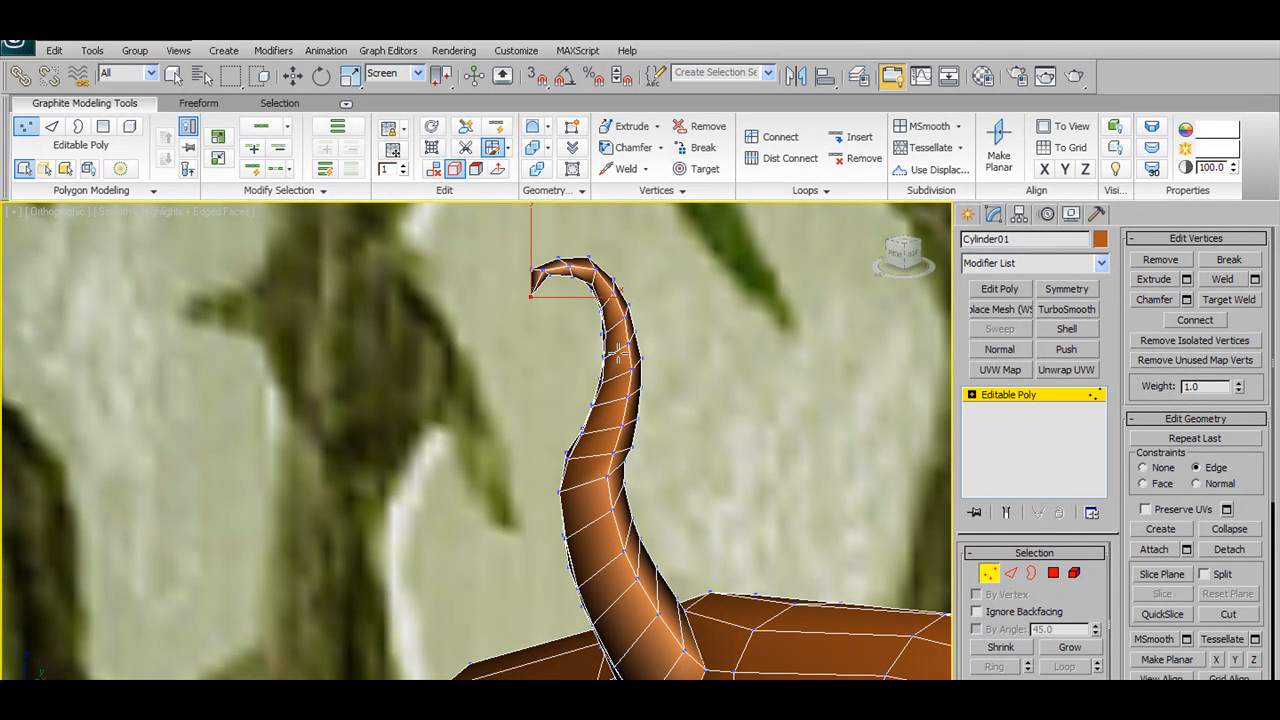
pyautogui.hotkey('ctrl', 'y')
pyautogui.keyDown('ctrl'); pyautogui.keyDown('shift'); pyautogui.click(598, 455); pyautogui.keyUp('shift'); pyautogui.keyUp('ctrl')
pyautogui.keyDown('ctrl'); pyautogui.keyDown('shift'); pyautogui.click(602, 517); pyautogui.keyUp('shift'); pyautogui.keyUp('ctrl')
pyautogui.scroll(-2, 602, 517)
pyautogui.moveTo(602, 517)
pyautogui.keyDown('alt'); pyautogui.mouseDown(button='middle')
pyautogui.moveTo(636, 514)
pyautogui.moveTo(600, 514)
pyautogui.mouseUp(button='middle'); pyautogui.keyUp('alt')
pyautogui.keyDown('ctrl'); pyautogui.keyDown('shift'); pyautogui.click(580, 503); pyautogui.keyUp('shift'); pyautogui.keyUp('ctrl')
pyautogui.moveTo(711, 549); pyautogui.dragTo(583, 508, button='middle')
pyautogui.keyDown('ctrl'); pyautogui.keyDown('shift'); pyautogui.click(461, 561); pyautogui.keyUp('shift'); pyautogui.keyUp('ctrl')
# Examine the branch against the reference painting for the spot where the next offshoot starts
pyautogui.scroll(-4, 461, 559)
pyautogui.scroll(-2, 580, 527)
pyautogui.scroll(-3, 583, 510)
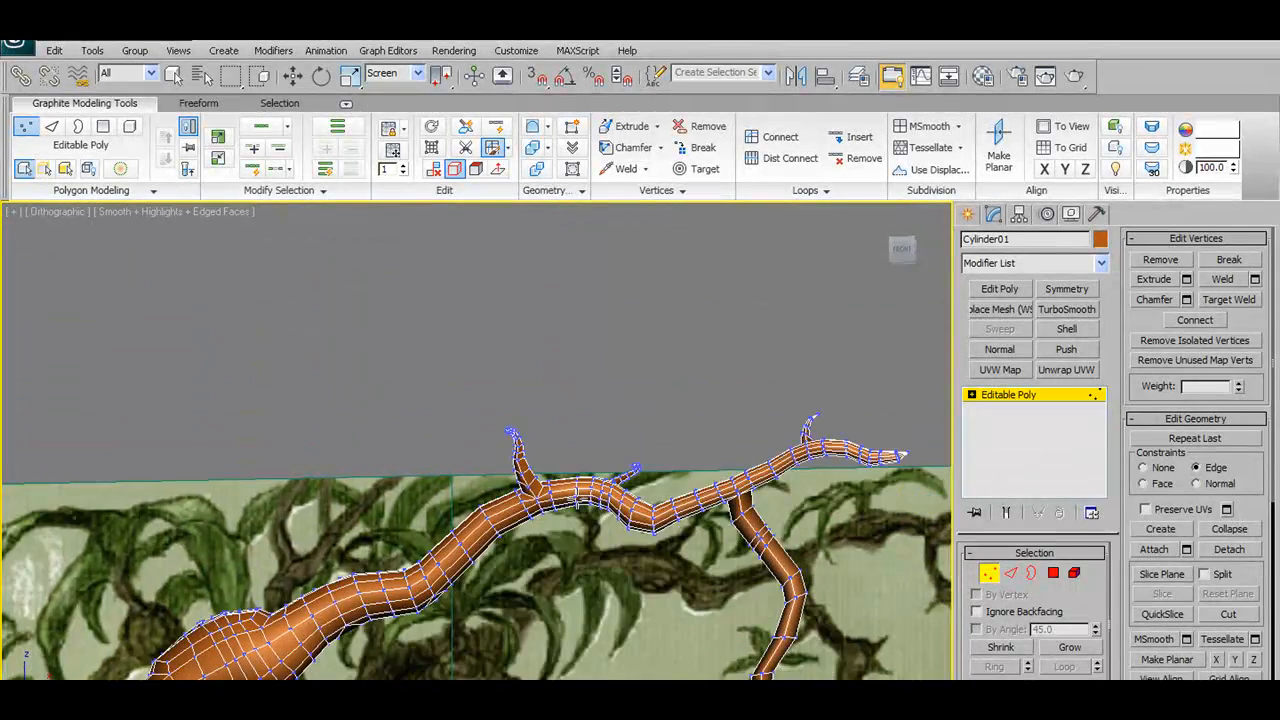
pyautogui.keyDown('alt'); pyautogui.moveTo(586, 437); pyautogui.dragTo(606, 500, button='middle'); pyautogui.keyUp('alt')
pyautogui.scroll(4, 513, 543)
pyautogui.keyDown('alt'); pyautogui.moveTo(508, 538); pyautogui.dragTo(583, 302, button='middle'); pyautogui.keyUp('alt')
pyautogui.scroll(-2, 565, 460)
pyautogui.scroll(4, 565, 470)
pyautogui.scroll(-4, 547, 460)
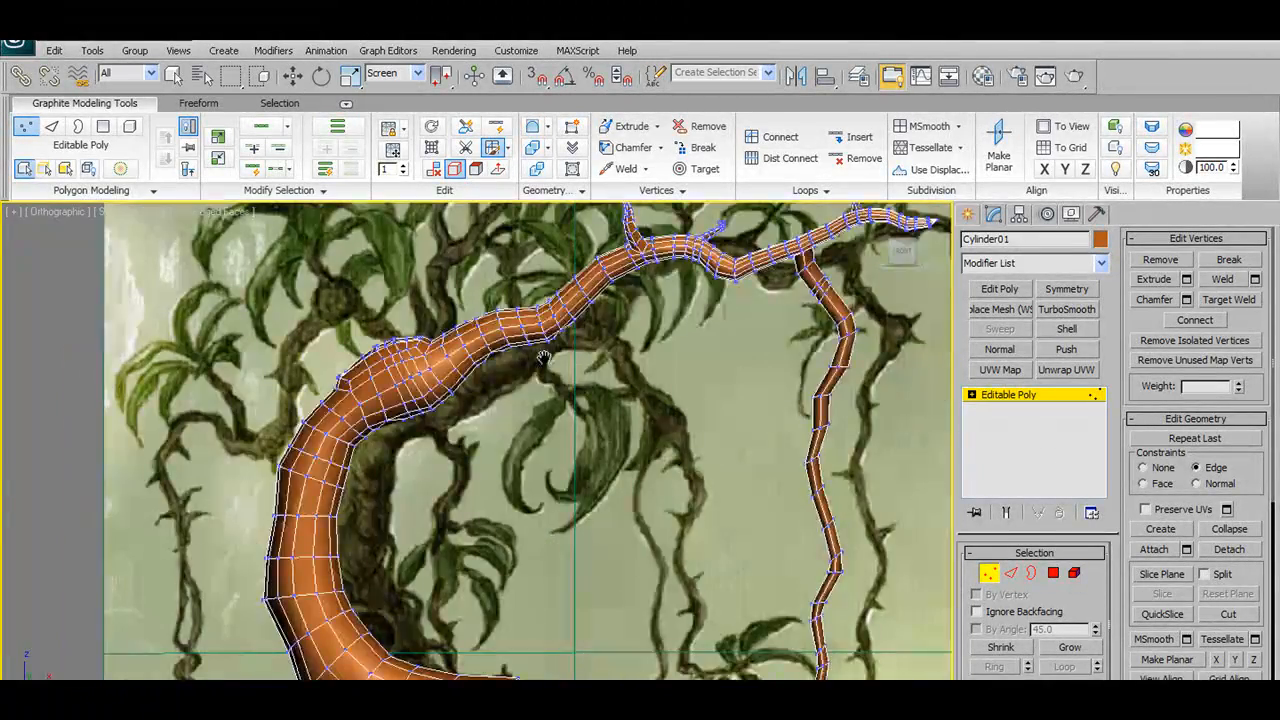
pyautogui.scroll(-5, 580, 446)
pyautogui.scroll(1, 577, 443)
pyautogui.moveTo(577, 443); pyautogui.dragTo(493, 532, button='middle')
pyautogui.scroll(3, 570, 580)
pyautogui.scroll(3, 569, 581)
pyautogui.scroll(5, 495, 536)
pyautogui.keyDown('alt'); pyautogui.moveTo(700, 540); pyautogui.dragTo(587, 485, button='middle'); pyautogui.keyUp('alt')
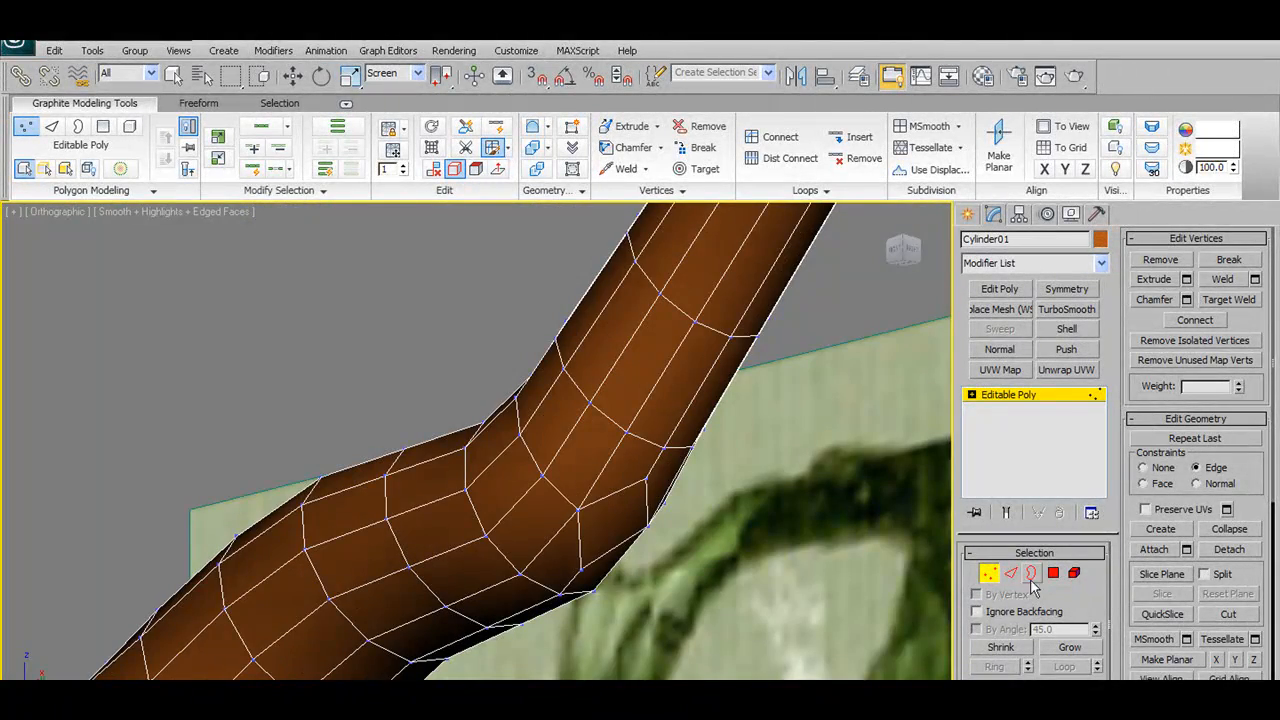
# Weld the two vertices on the underside of the branch's bend with a 2.964 threshold, and move the result outward with constraints set to None
pyautogui.click(198, 103)
pyautogui.click(84, 103)
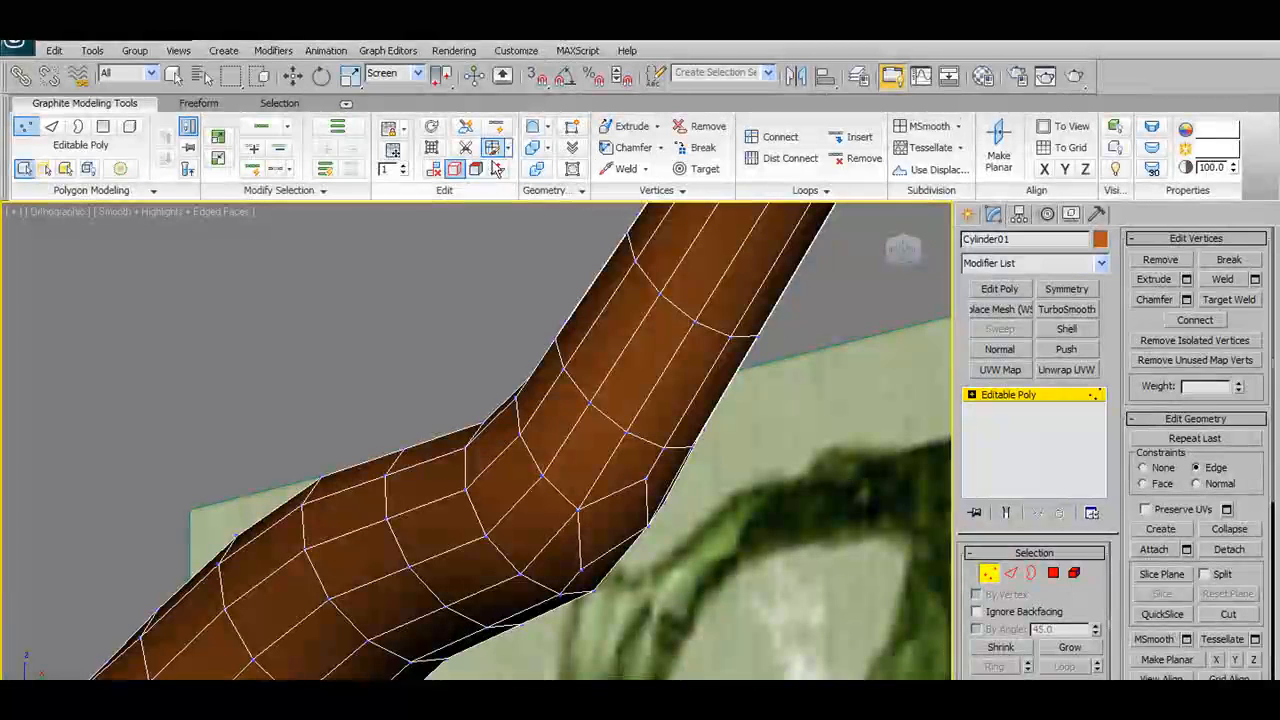
pyautogui.click(390, 150)
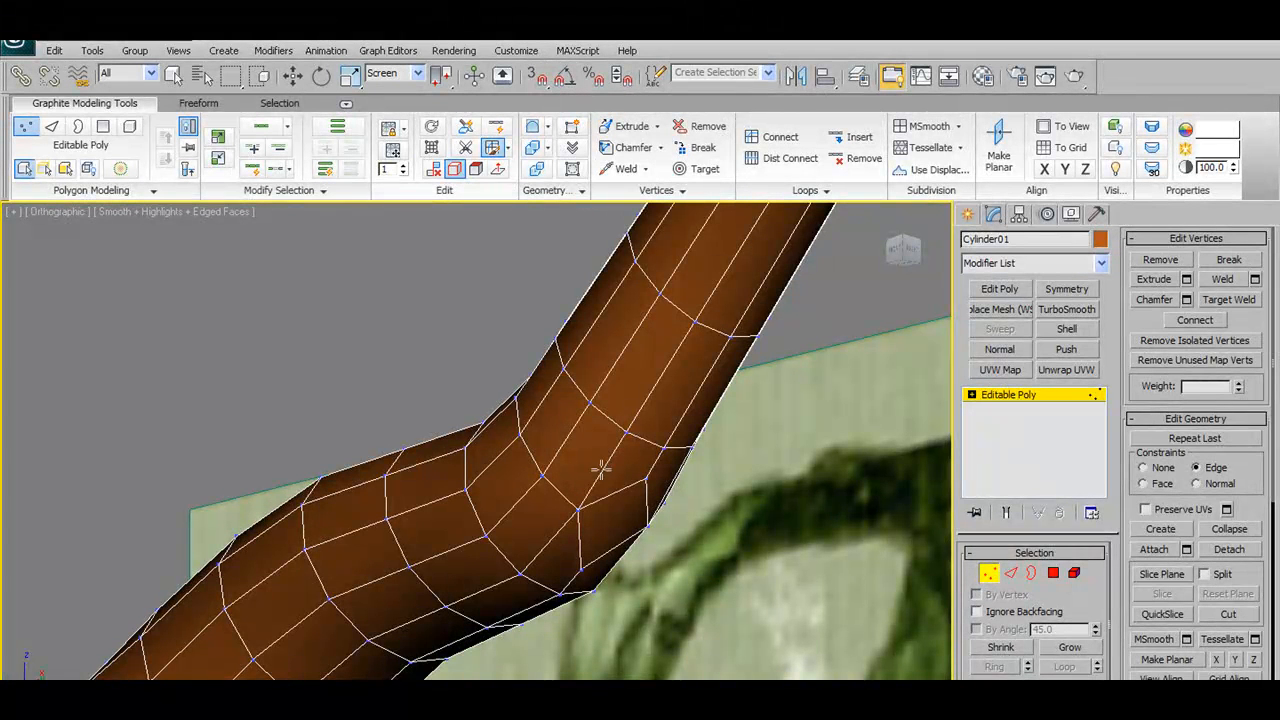
pyautogui.click(581, 567)
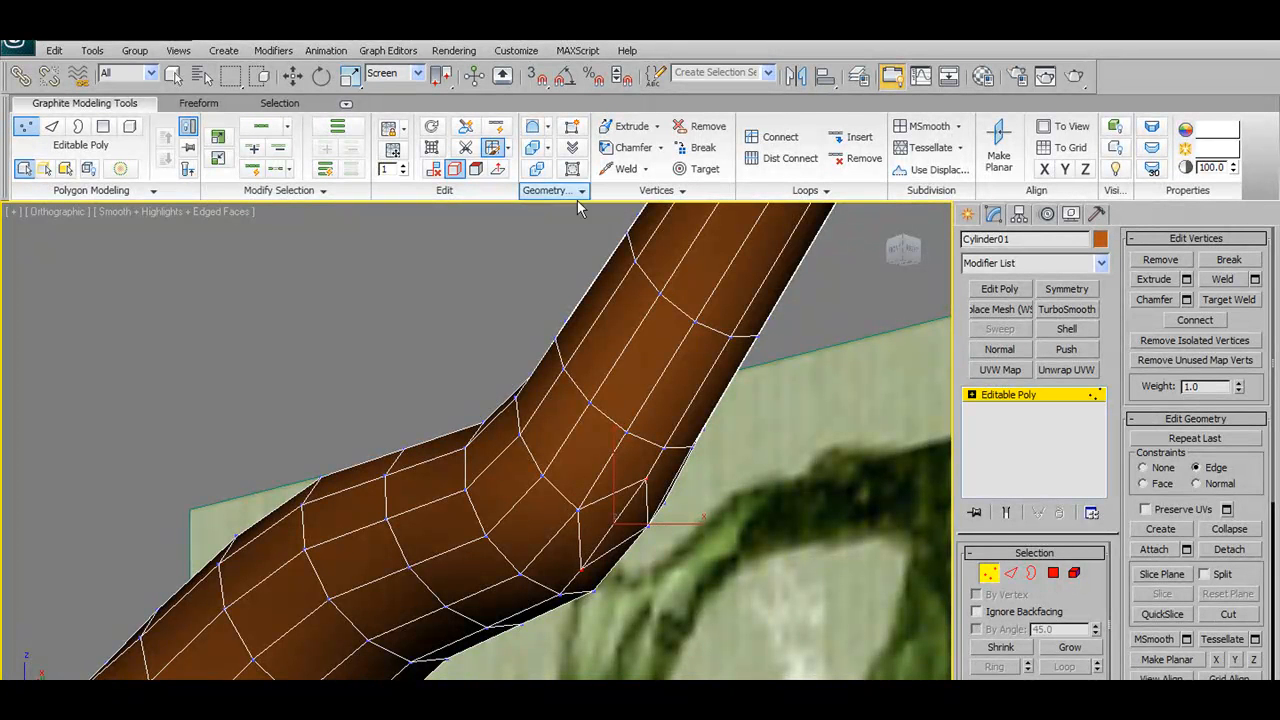
pyautogui.press('w')
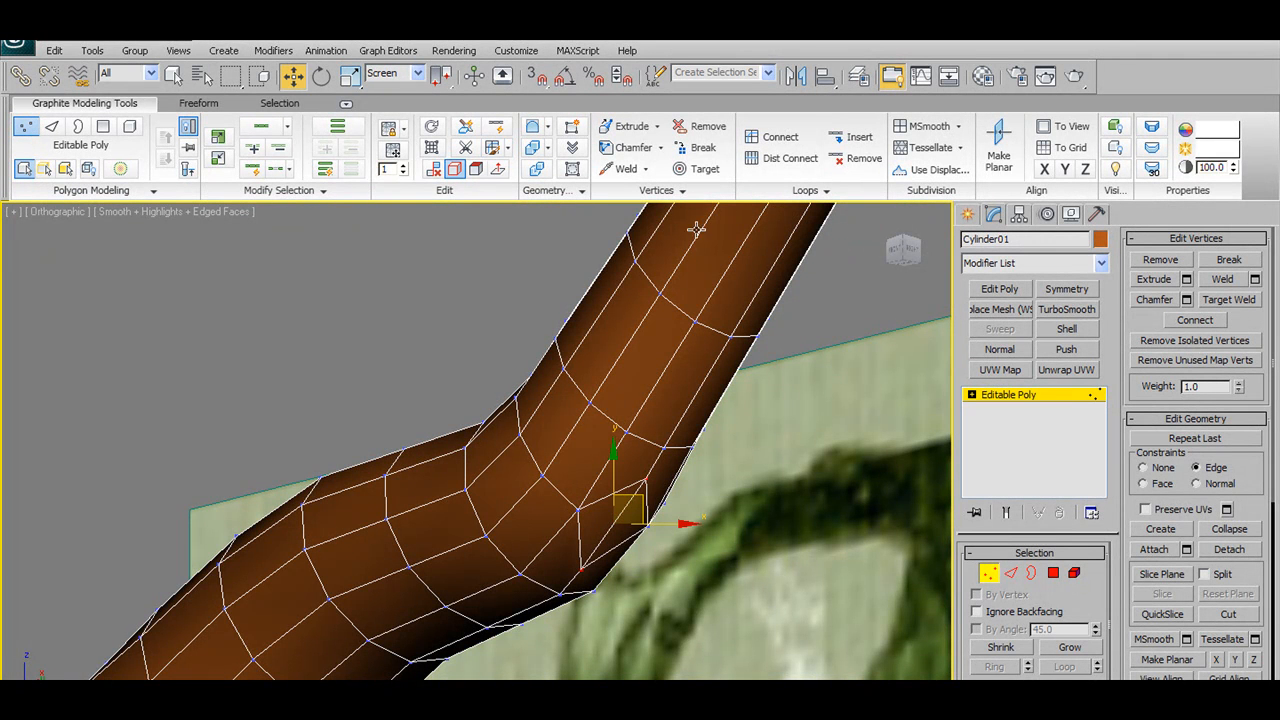
pyautogui.click(645, 168)
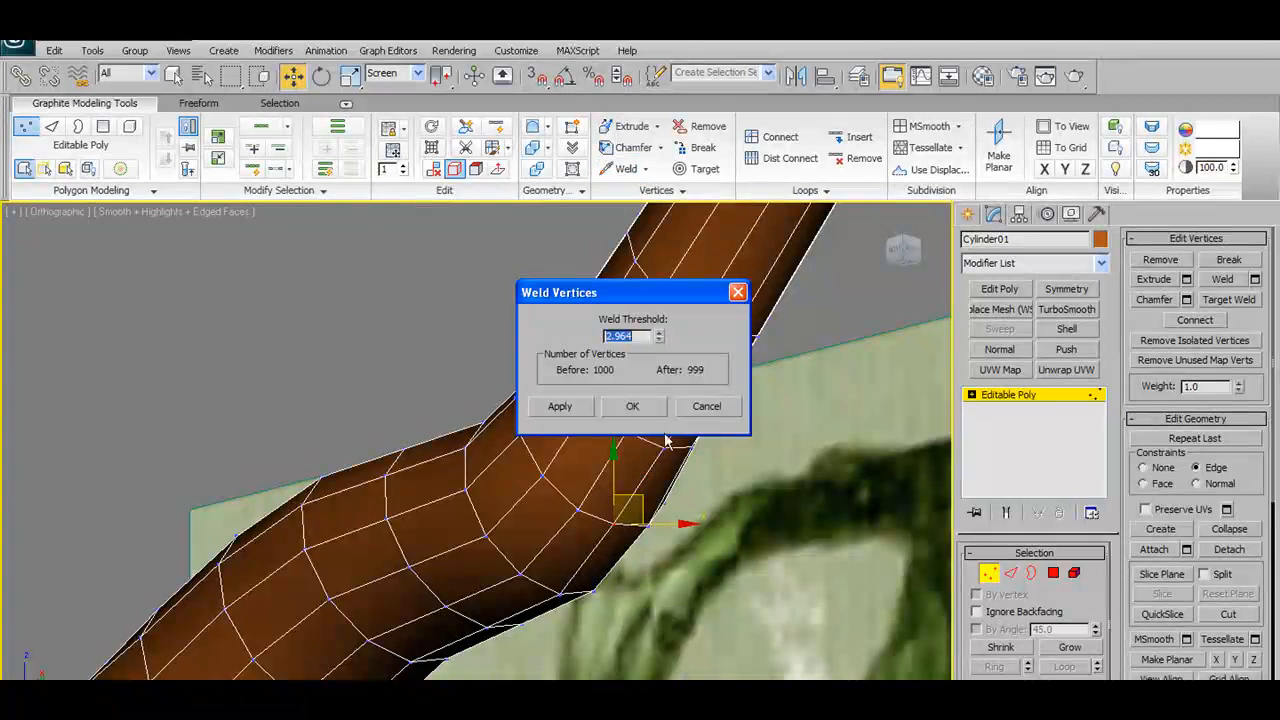
pyautogui.click(640, 416)
pyautogui.moveTo(660, 515)
pyautogui.keyDown('alt'); pyautogui.mouseDown(button='middle')
pyautogui.moveTo(714, 517)
pyautogui.moveTo(667, 516)
pyautogui.mouseUp(button='middle'); pyautogui.keyUp('alt')
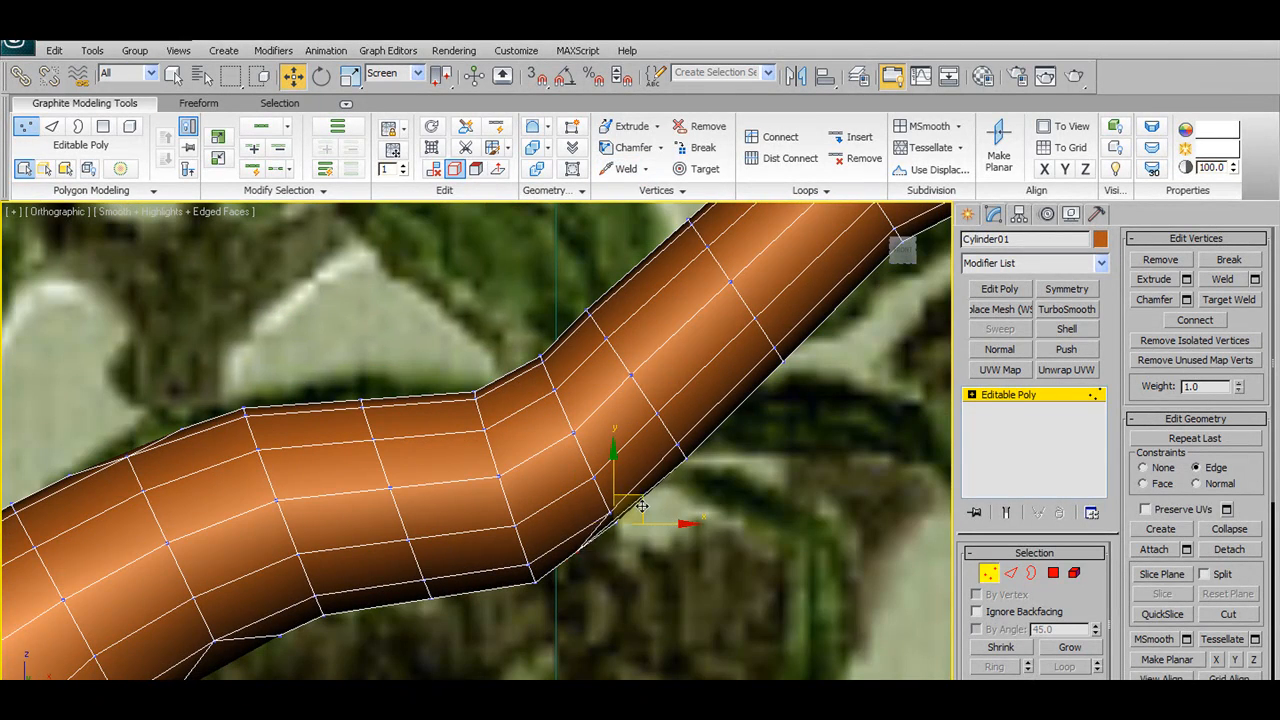
pyautogui.moveTo(643, 504); pyautogui.dragTo(653, 517)
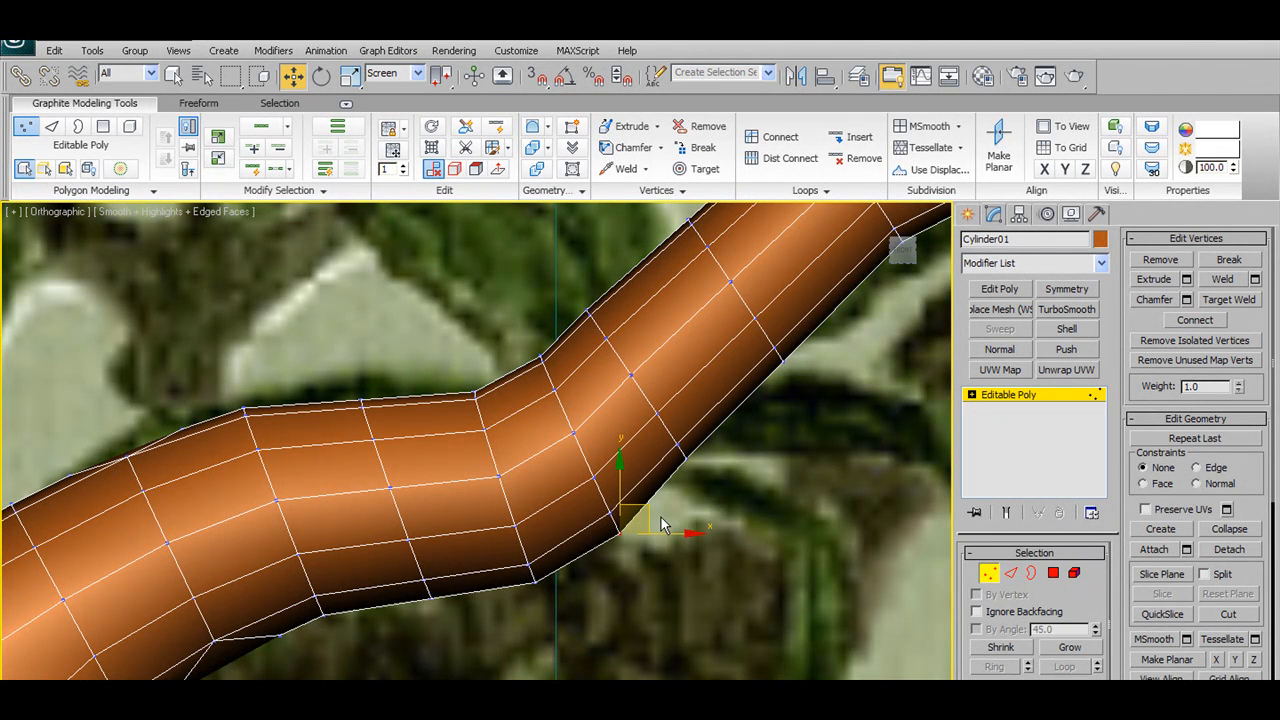
# Chamfer the vertex on the underside of the bend by 0.786 to open a four-sided polygon for the next offshoot
pyautogui.keyDown('alt'); pyautogui.moveTo(661, 517); pyautogui.dragTo(630, 480, button='middle'); pyautogui.keyUp('alt')
pyautogui.scroll(-4, 599, 517)
pyautogui.scroll(5, 600, 511)
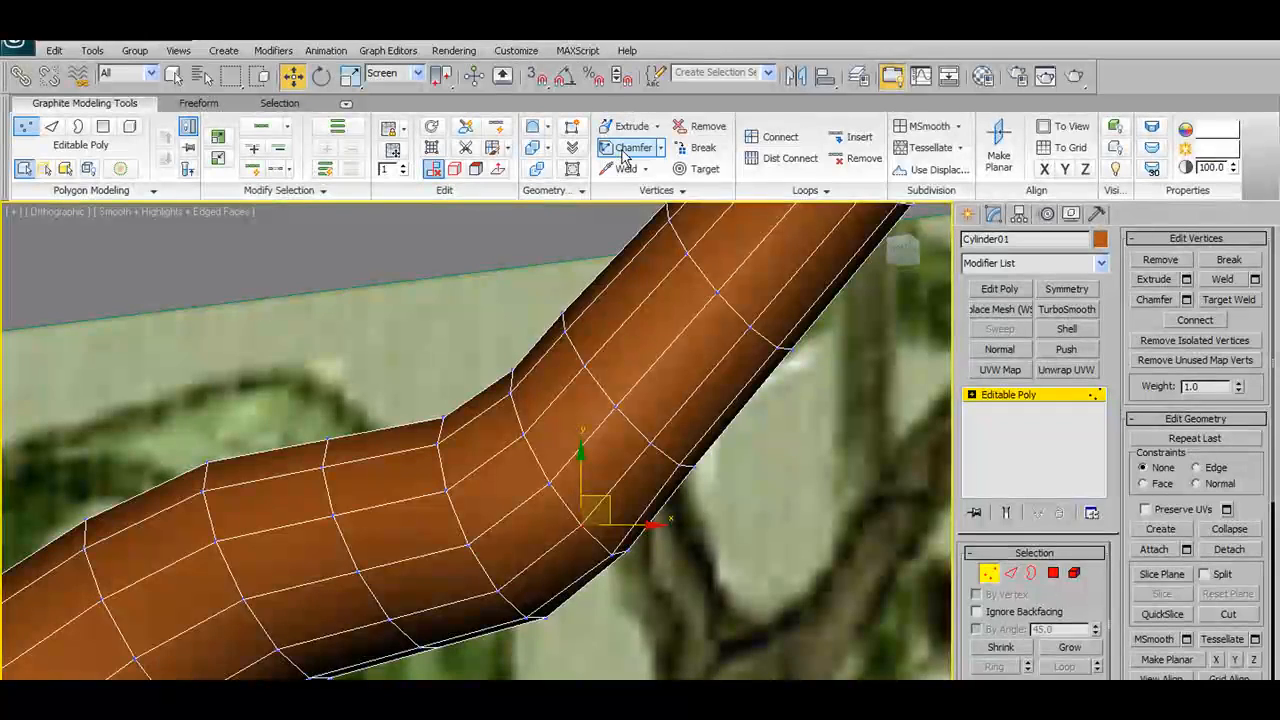
pyautogui.keyDown('shift'); pyautogui.click(624, 150); pyautogui.keyUp('shift')
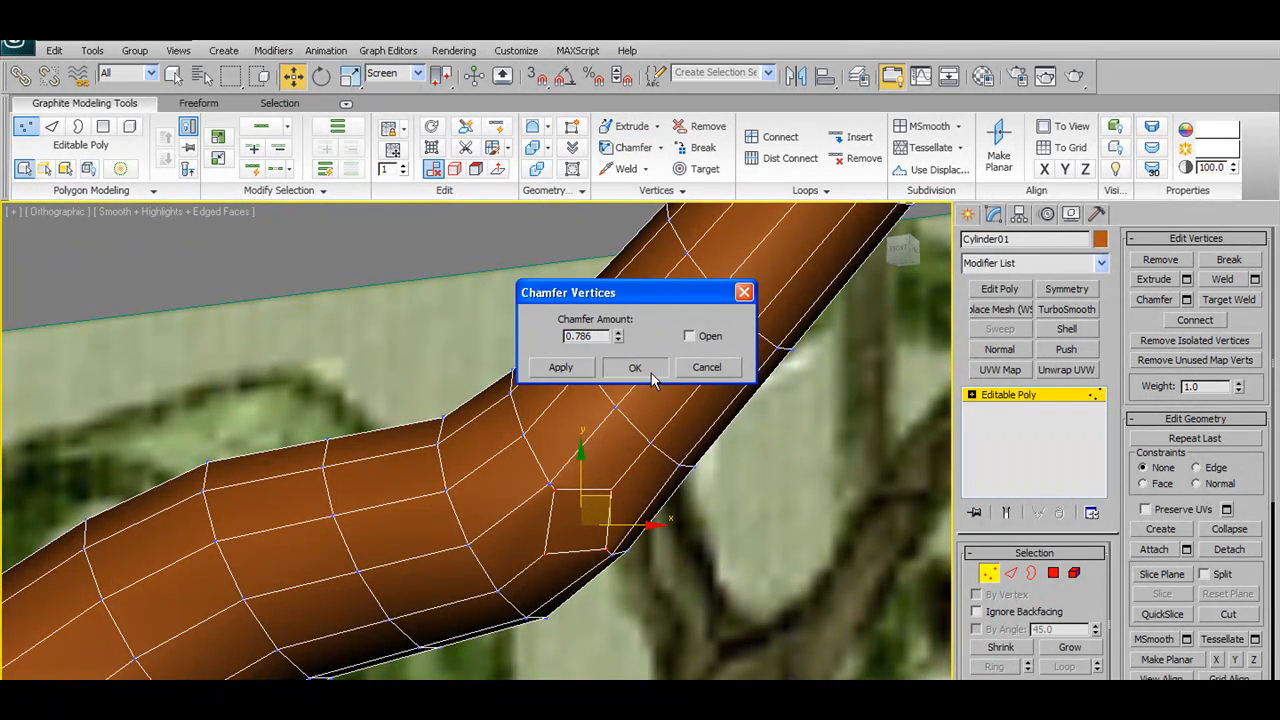
pyautogui.click(648, 368)
pyautogui.keyDown('alt'); pyautogui.moveTo(646, 358); pyautogui.dragTo(528, 311, button='middle'); pyautogui.keyUp('alt')
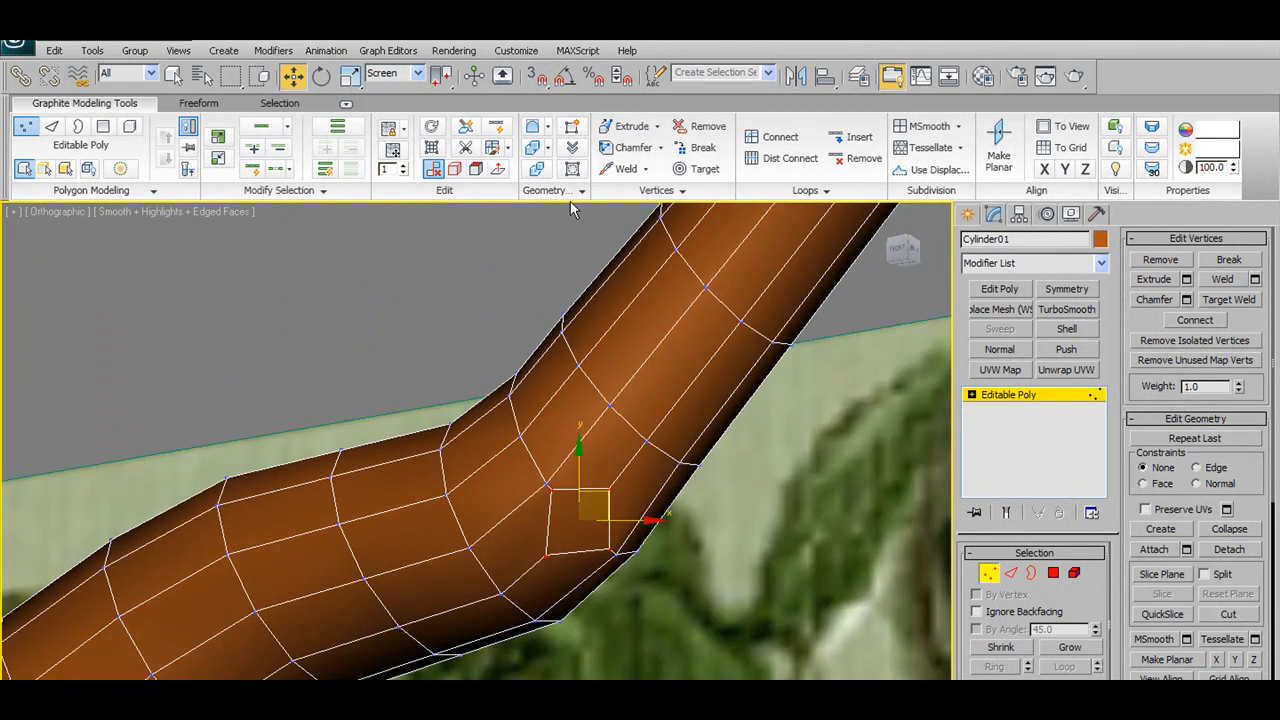
# Target-weld two corners of the chamfered polygon to their neighbouring branch vertices and leave vertex editing
pyautogui.click(698, 168)
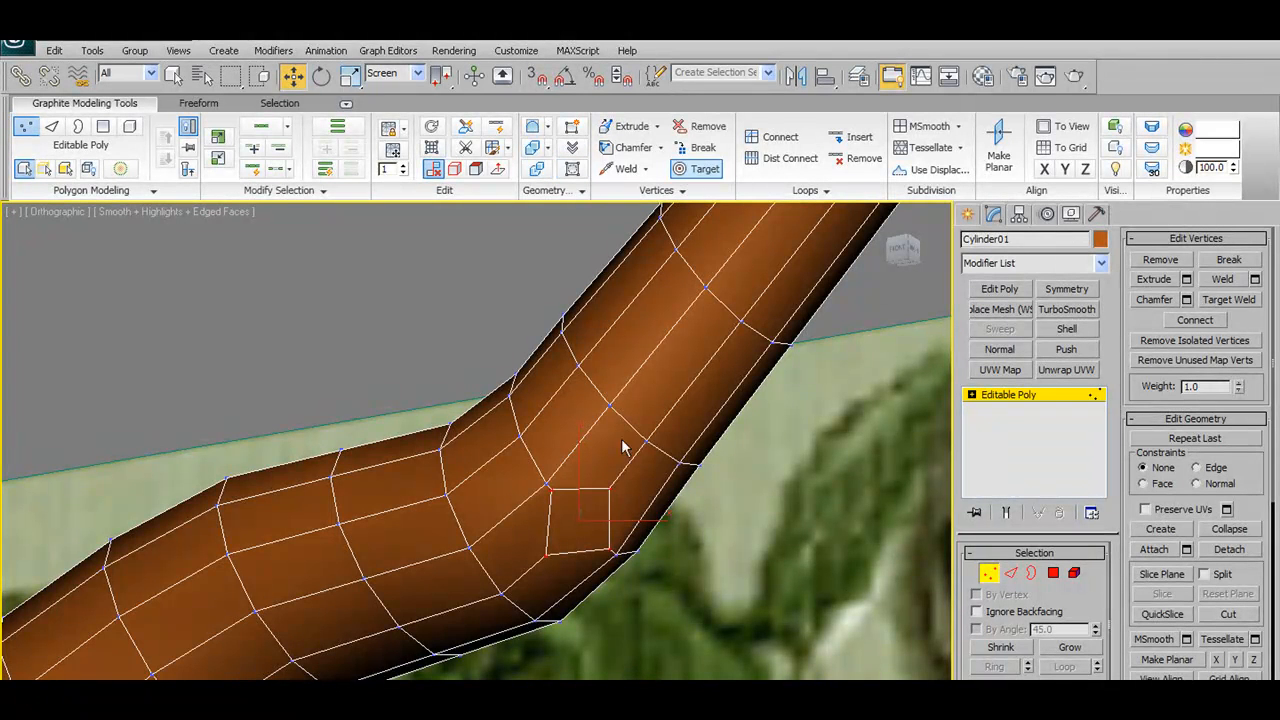
pyautogui.click(552, 489)
pyautogui.click(546, 484)
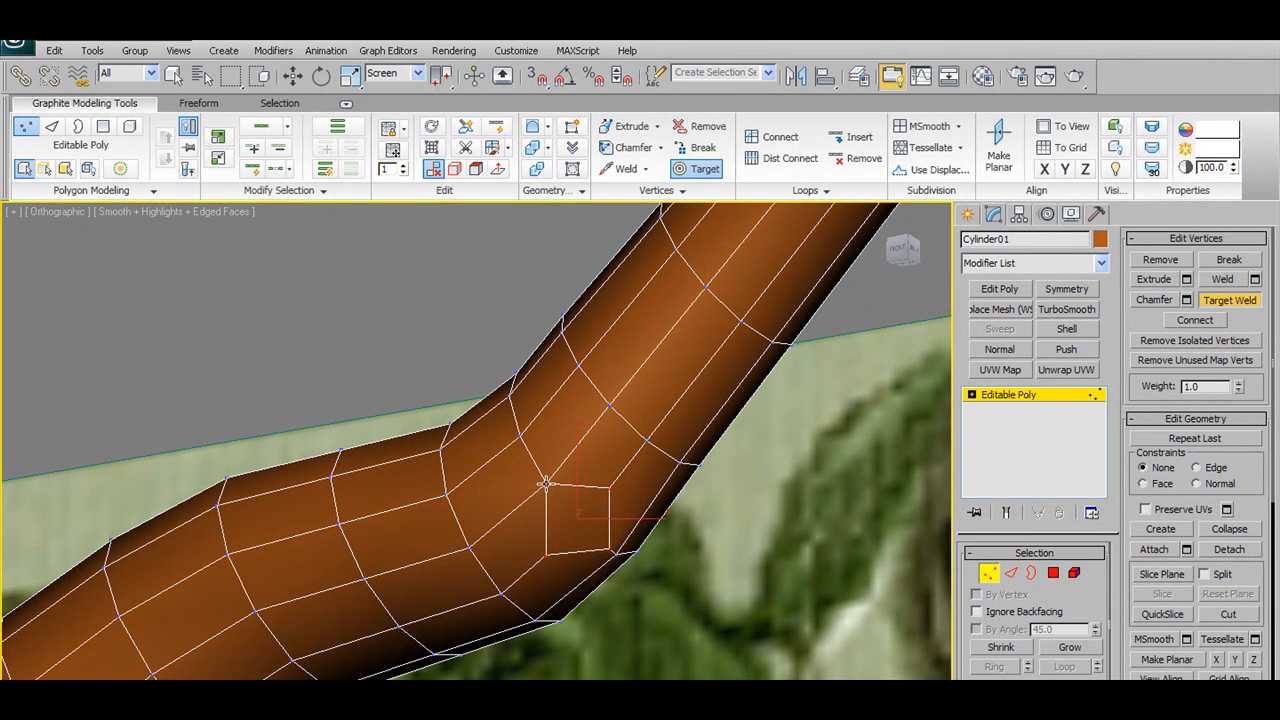
pyautogui.click(609, 549)
pyautogui.click(617, 553)
pyautogui.keyDown('alt'); pyautogui.moveTo(624, 548); pyautogui.dragTo(817, 539, button='middle'); pyautogui.keyUp('alt')
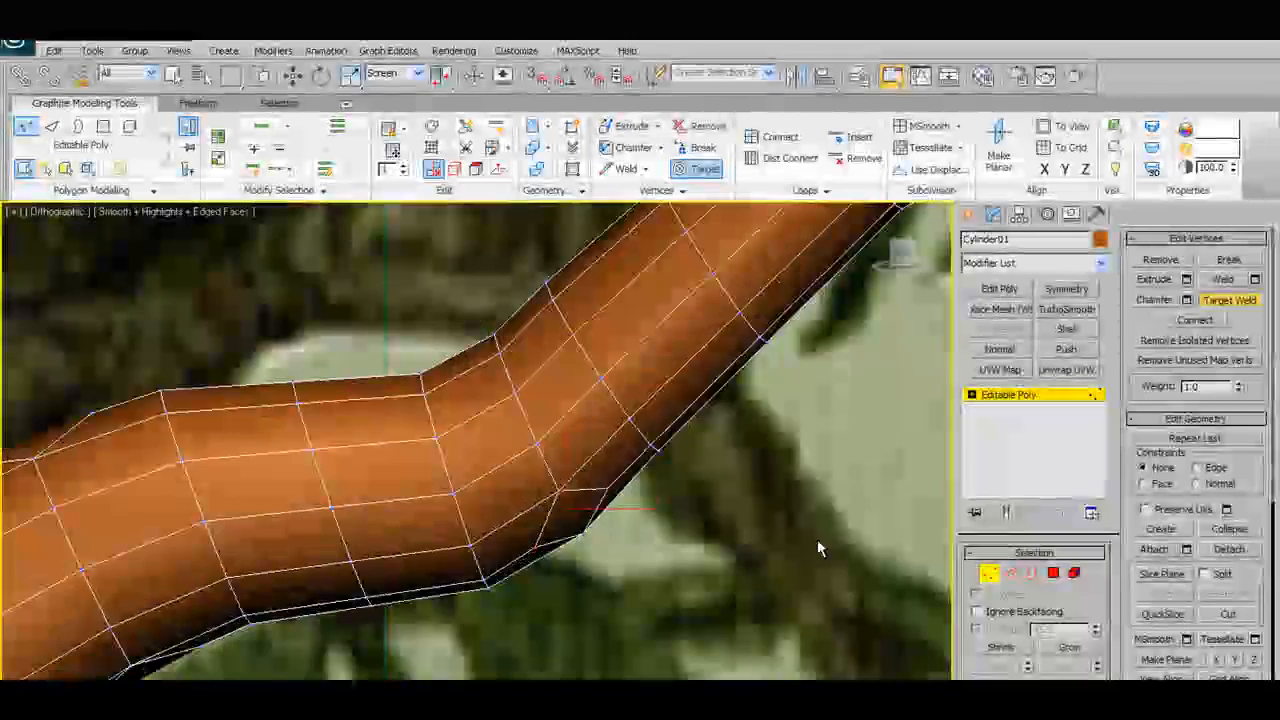
pyautogui.click(988, 577)
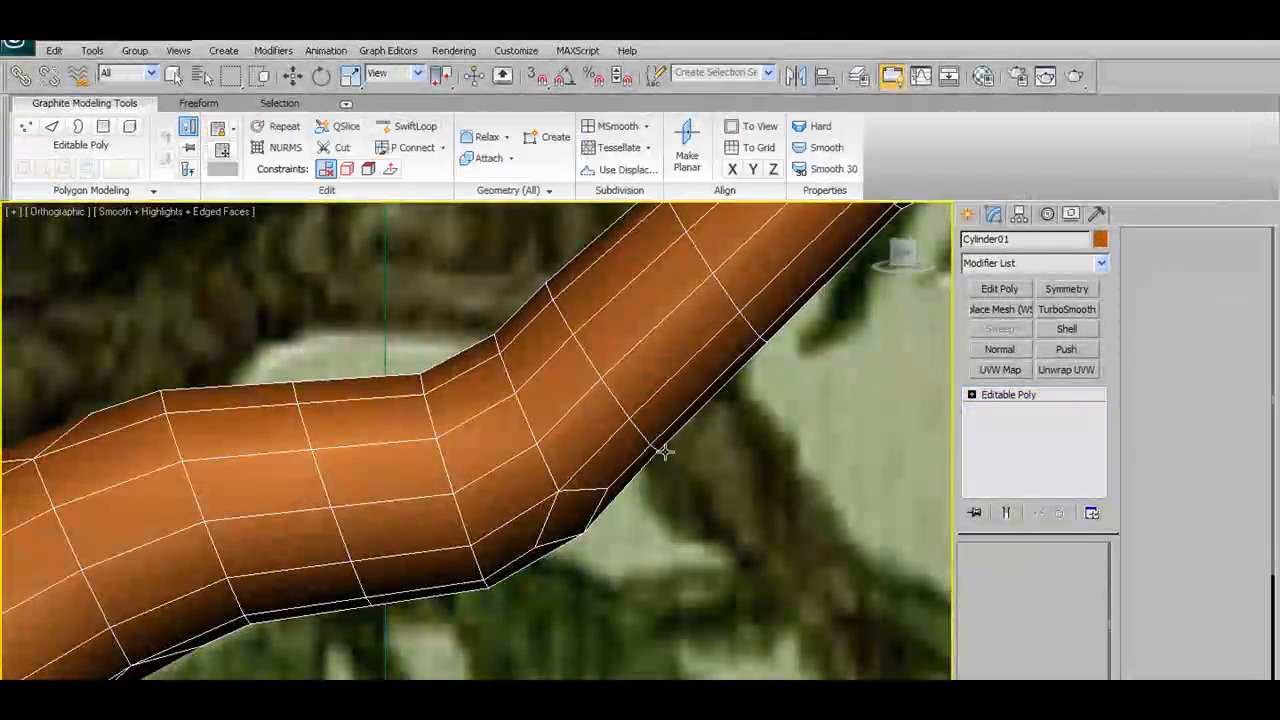
# Try to draw a branch from the underside of the bend down along the painted vine with the Branches tool
pyautogui.scroll(-10, 660, 448)
pyautogui.keyDown('alt'); pyautogui.moveTo(636, 432); pyautogui.dragTo(629, 428, button='middle'); pyautogui.keyUp('alt')
pyautogui.scroll(3, 656, 501)
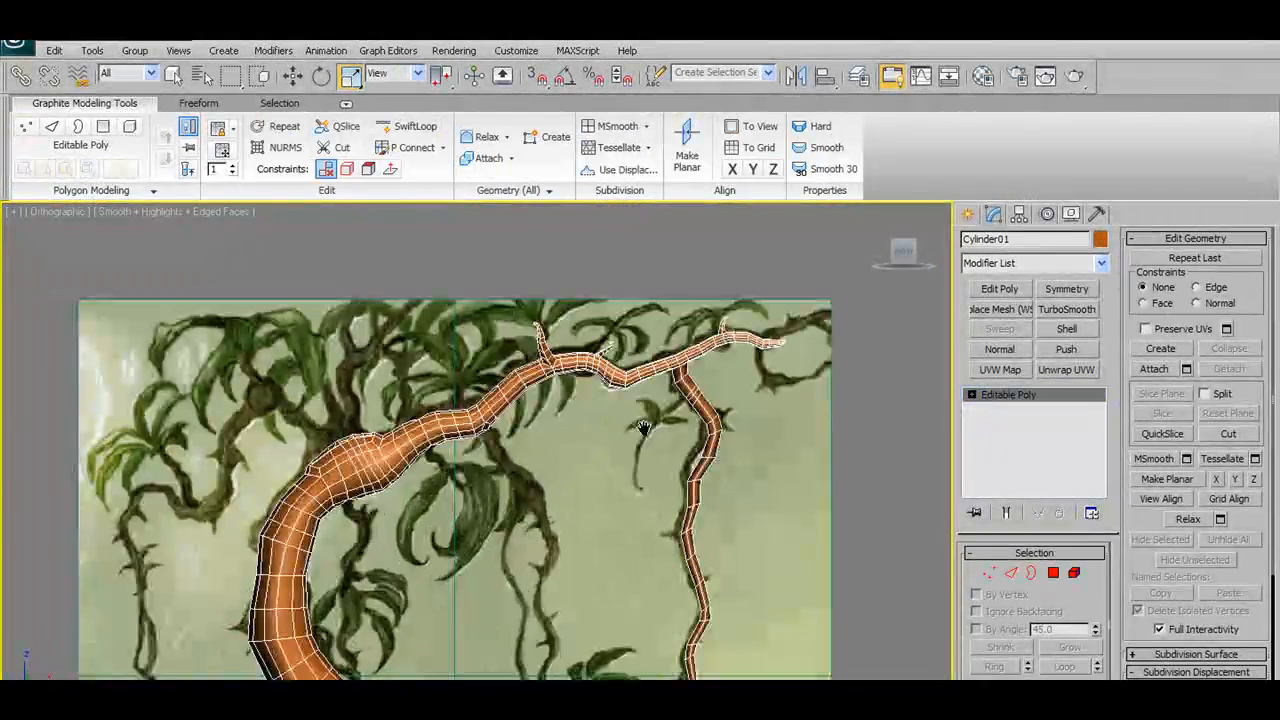
pyautogui.scroll(-3, 640, 505)
pyautogui.keyDown('alt'); pyautogui.moveTo(580, 520); pyautogui.dragTo(563, 491, button='middle'); pyautogui.keyUp('alt')
pyautogui.scroll(3, 551, 476)
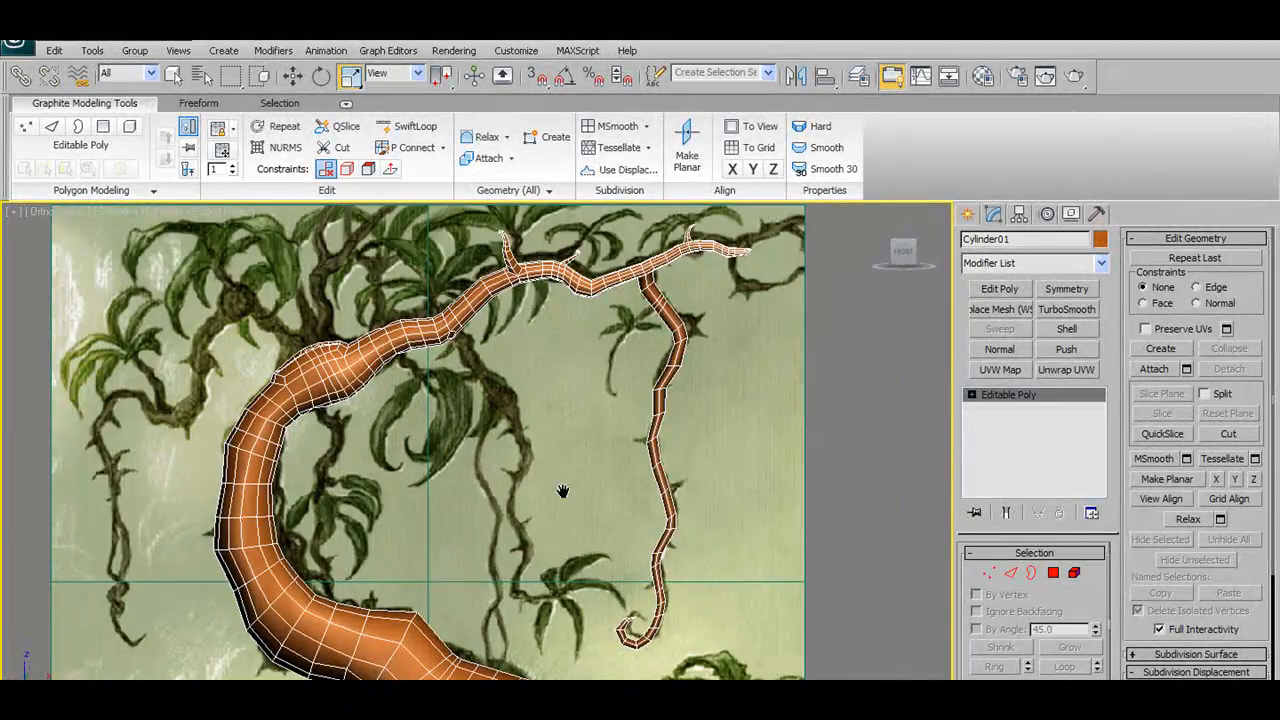
pyautogui.scroll(3, 563, 491)
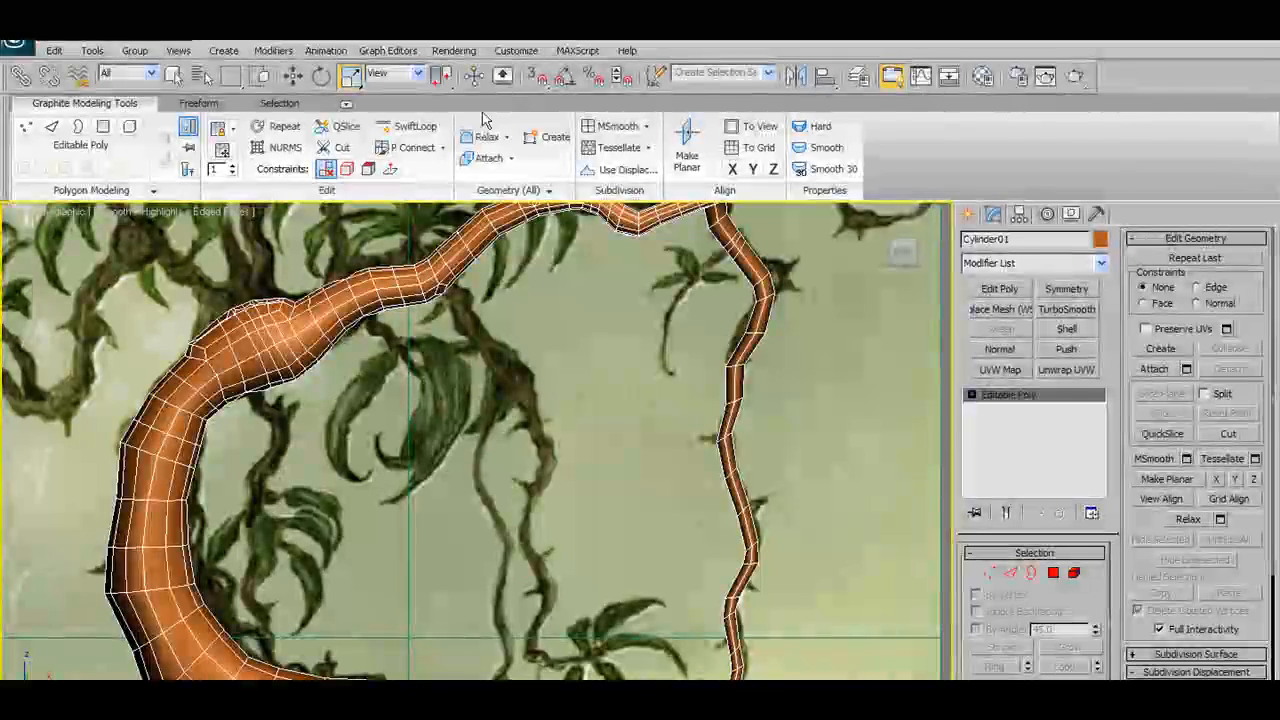
pyautogui.click(199, 103)
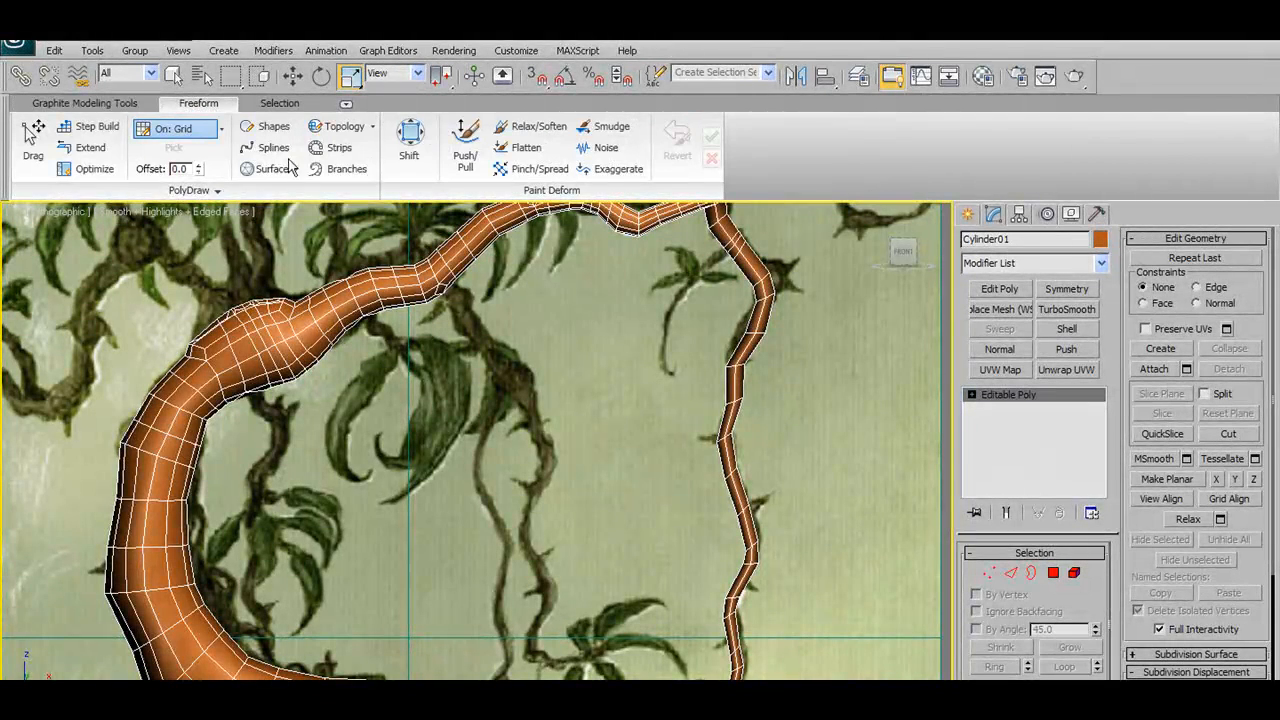
pyautogui.click(341, 168)
pyautogui.moveTo(442, 290)
pyautogui.mouseDown()
pyautogui.moveTo(540, 415)
pyautogui.moveTo(549, 458)
pyautogui.mouseUp()
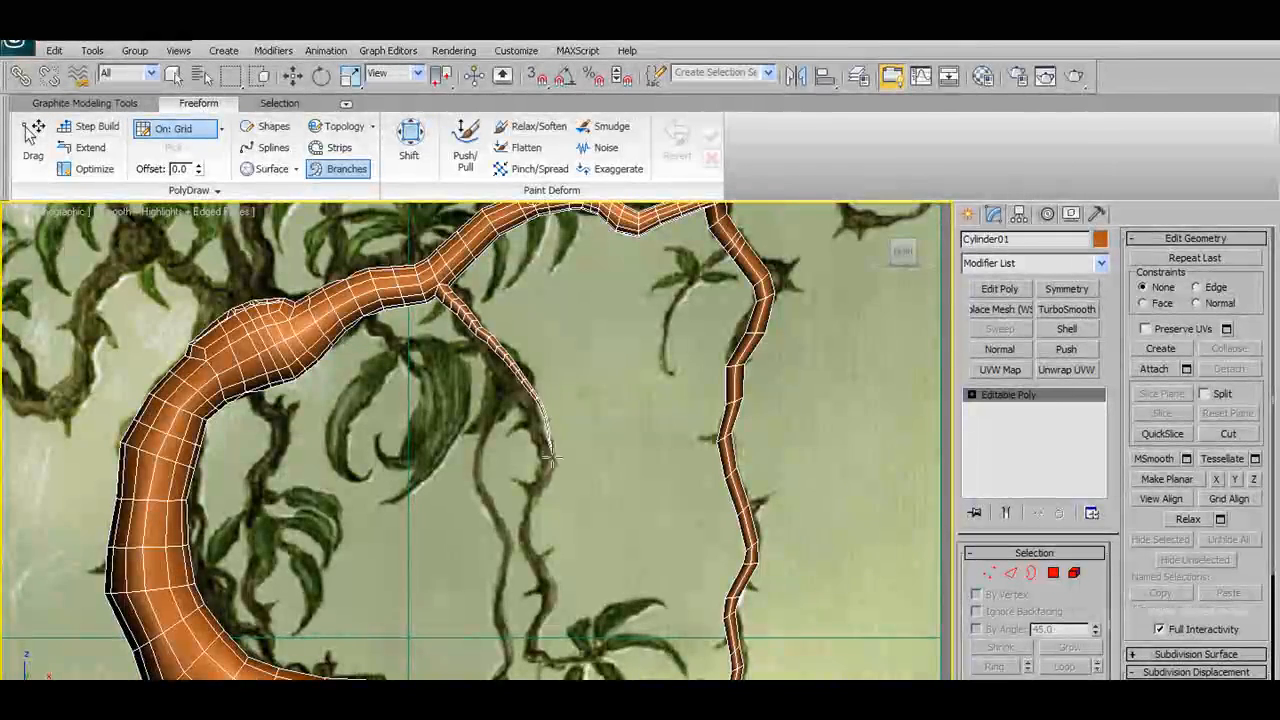
# Select the four-sided polygon on the underside of the branch's bend and enlarge it by scaling along its Local axes
pyautogui.scroll(3, 544, 394)
pyautogui.keyDown('alt'); pyautogui.moveTo(550, 359); pyautogui.dragTo(572, 400, button='middle'); pyautogui.keyUp('alt')
pyautogui.scroll(3, 575, 405)
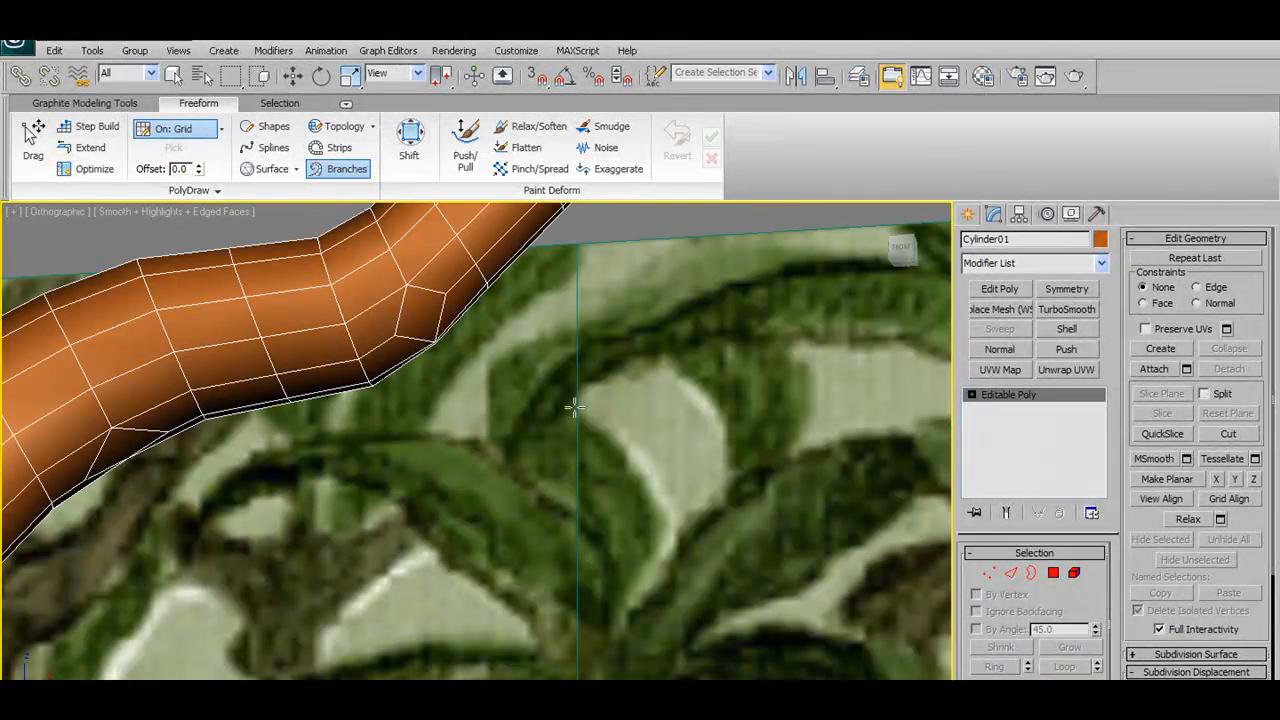
pyautogui.click(988, 574)
pyautogui.click(1054, 574)
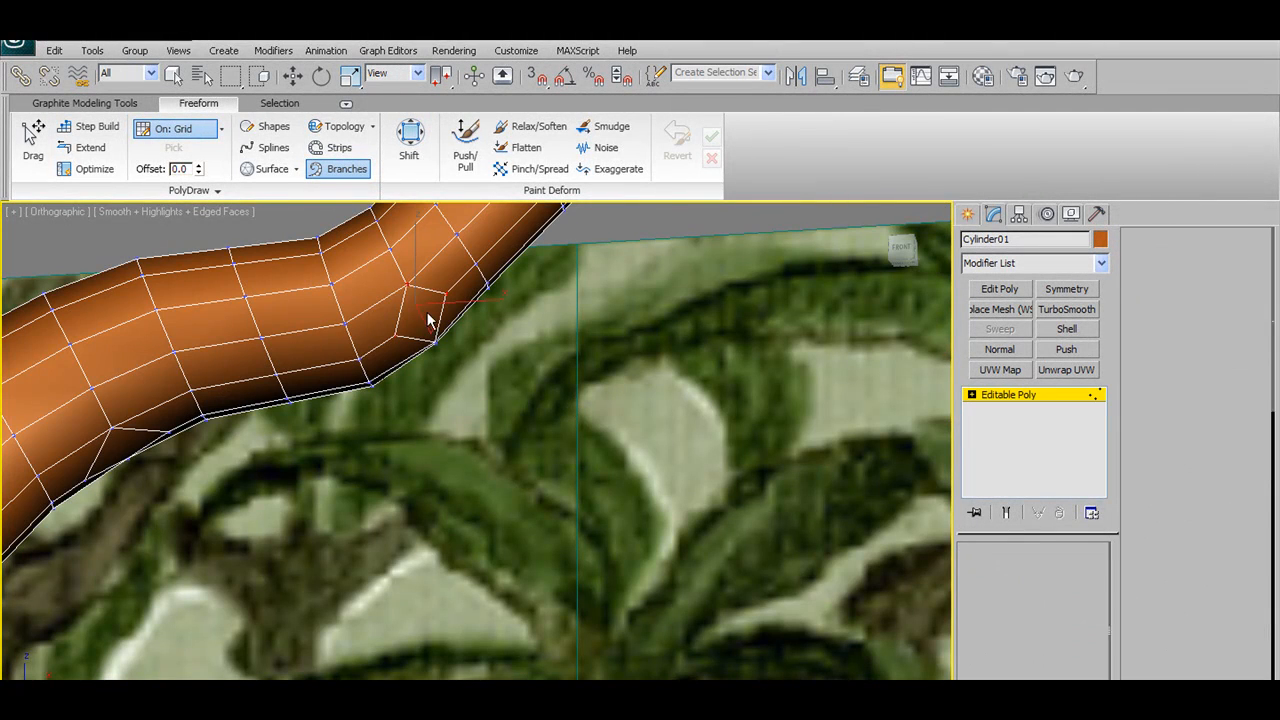
pyautogui.click(421, 312)
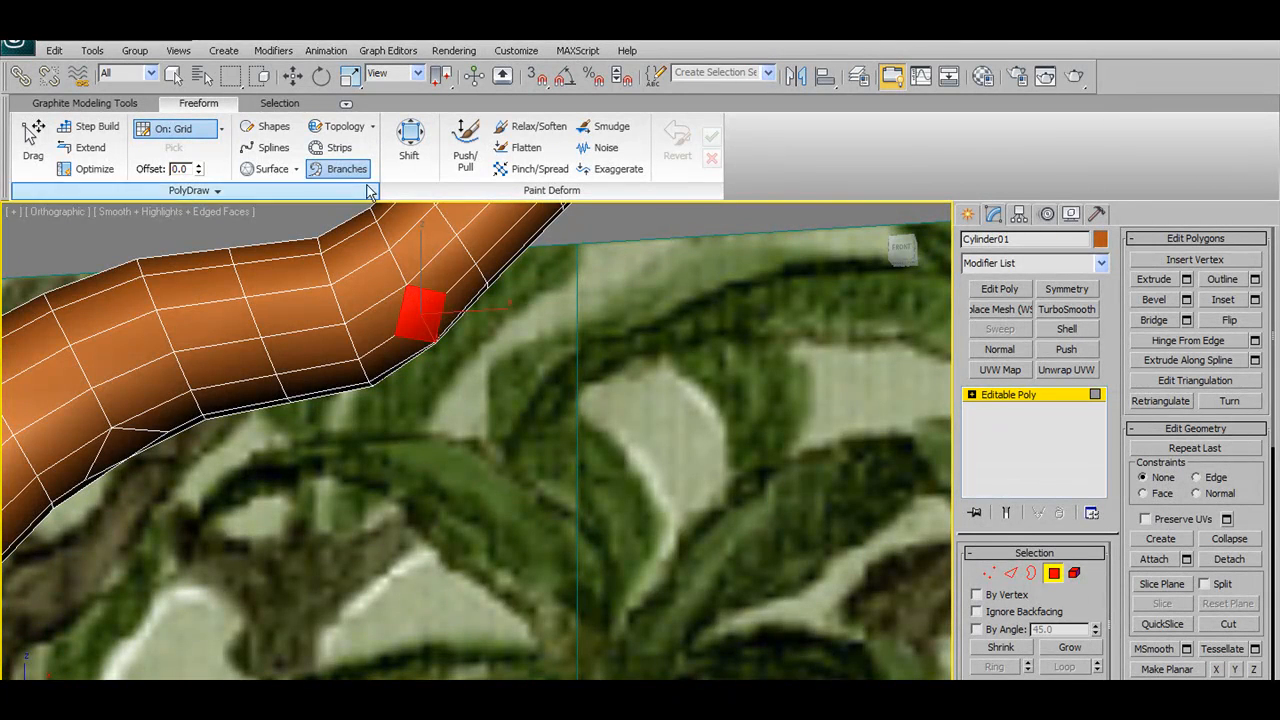
pyautogui.press('w')
pyautogui.keyDown('alt'); pyautogui.moveTo(476, 345); pyautogui.dragTo(502, 571, button='middle'); pyautogui.keyUp('alt')
pyautogui.click(101, 103)
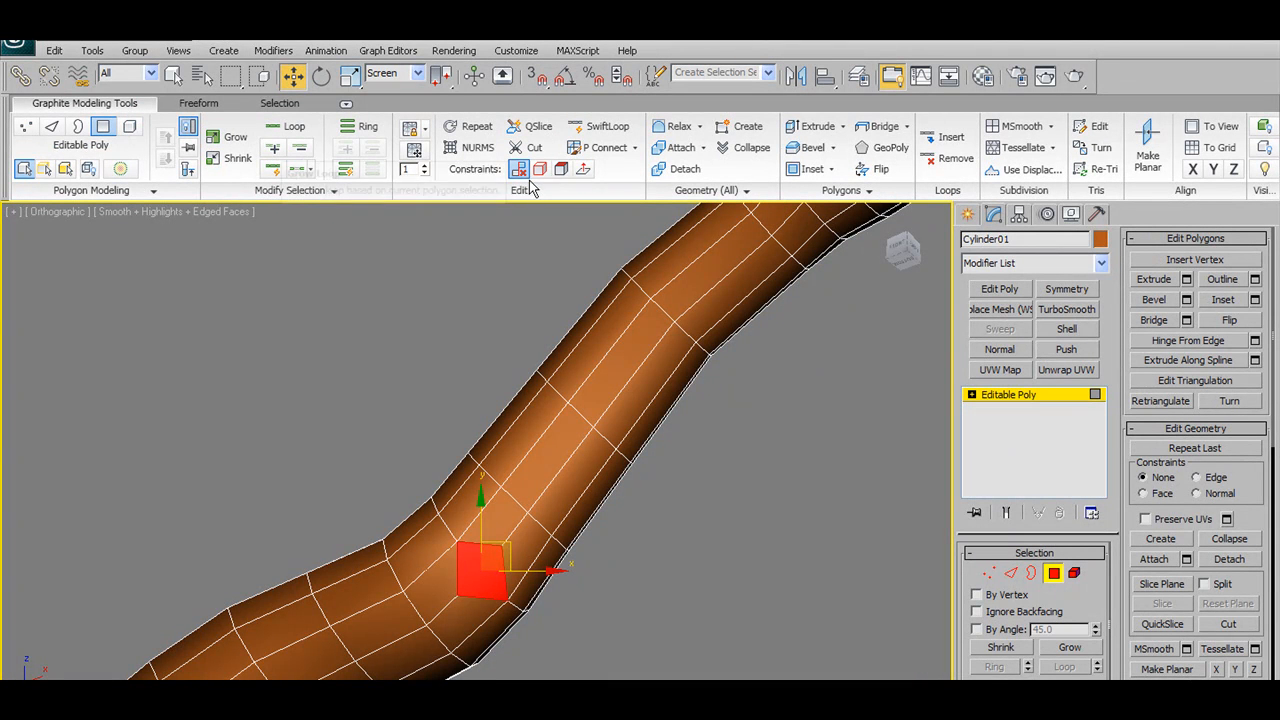
pyautogui.press('r')
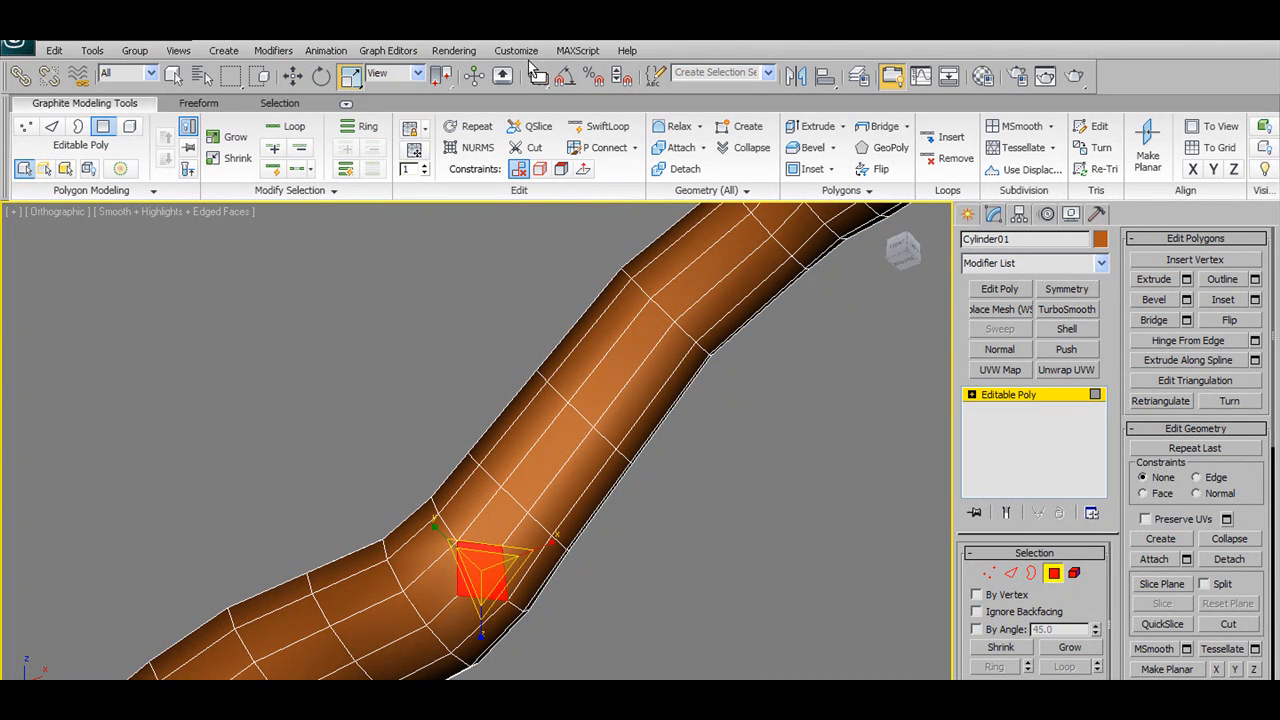
pyautogui.click(420, 73)
pyautogui.click(421, 73)
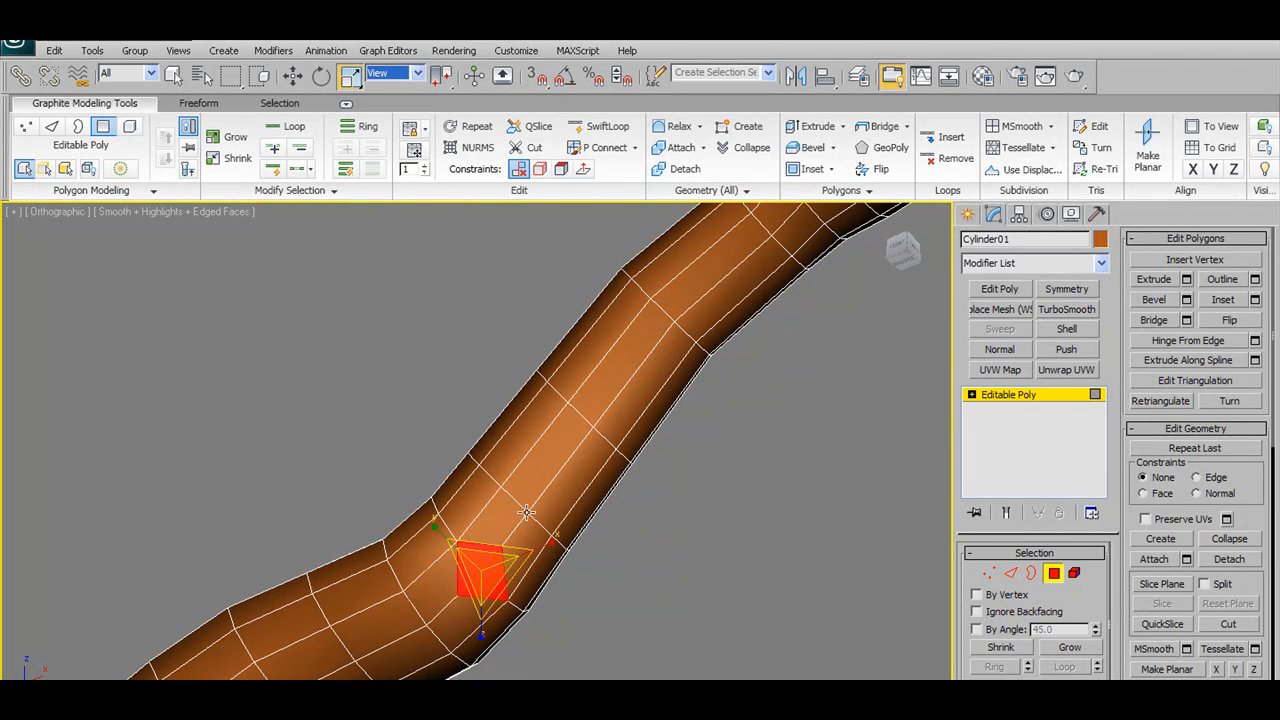
pyautogui.click(418, 74)
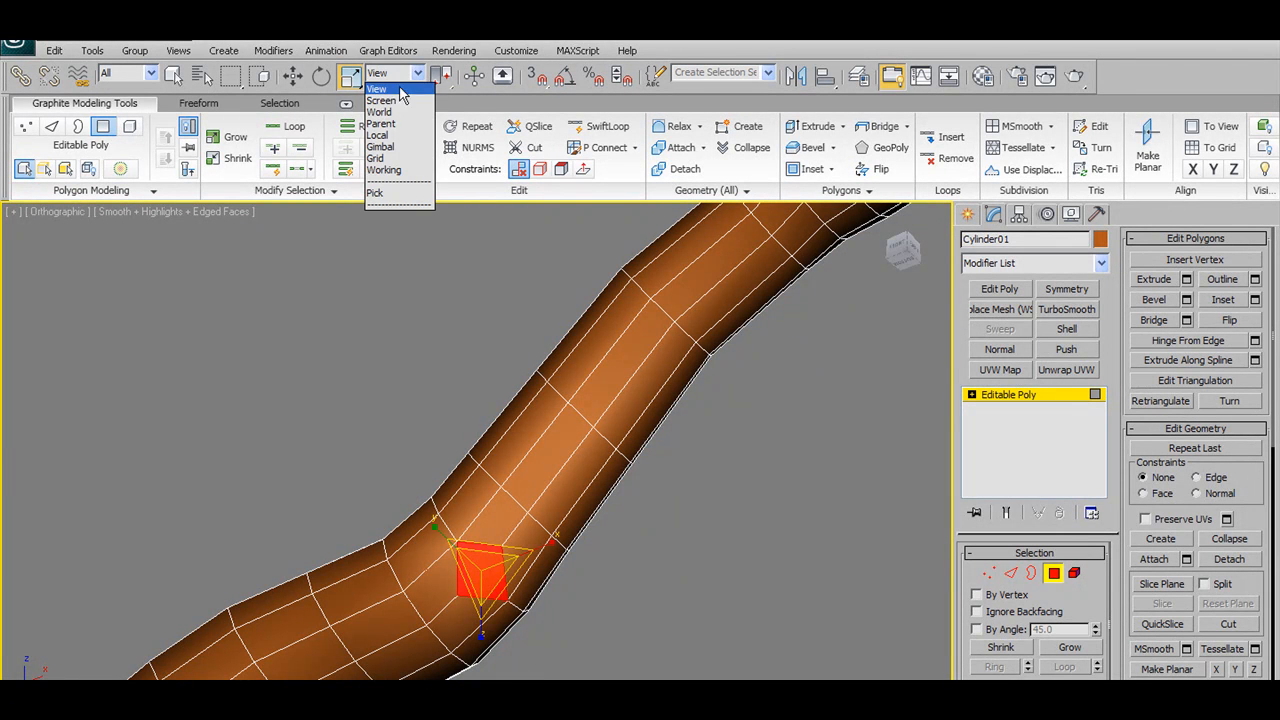
pyautogui.click(379, 135)
pyautogui.moveTo(441, 578); pyautogui.dragTo(405, 600)
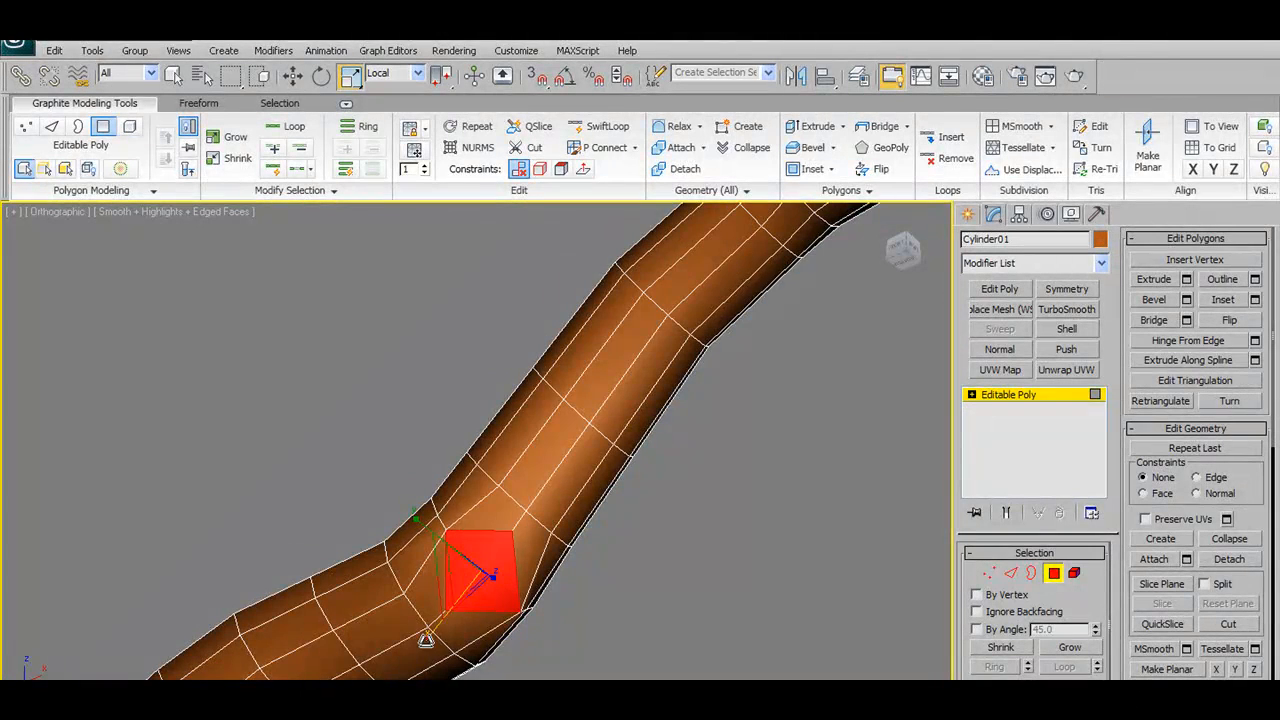
pyautogui.moveTo(426, 638); pyautogui.dragTo(409, 653)
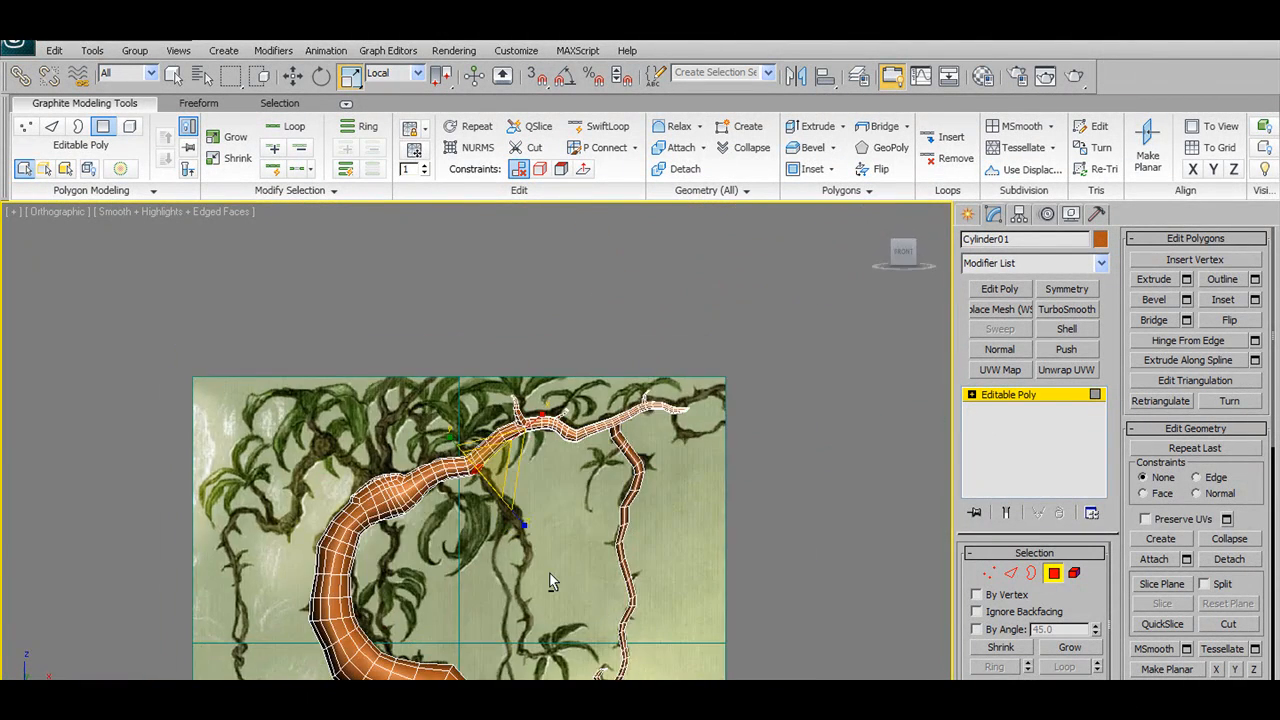
# Draw a tapered hanging branch from the enlarged polygon down along the painted vine with the Branches tool, hooking its tip sideways
pyautogui.scroll(3, 551, 575)
pyautogui.scroll(-2, 610, 510)
pyautogui.moveTo(610, 512); pyautogui.dragTo(592, 443, button='middle')
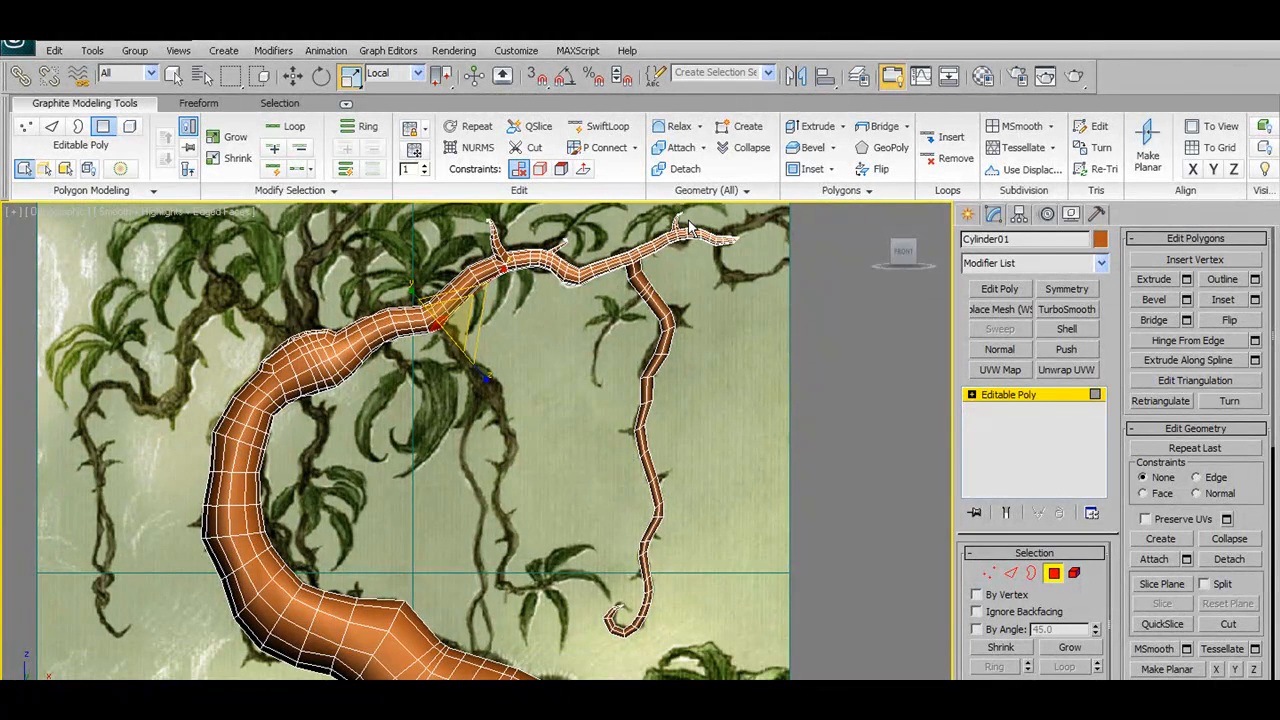
pyautogui.click(1054, 573)
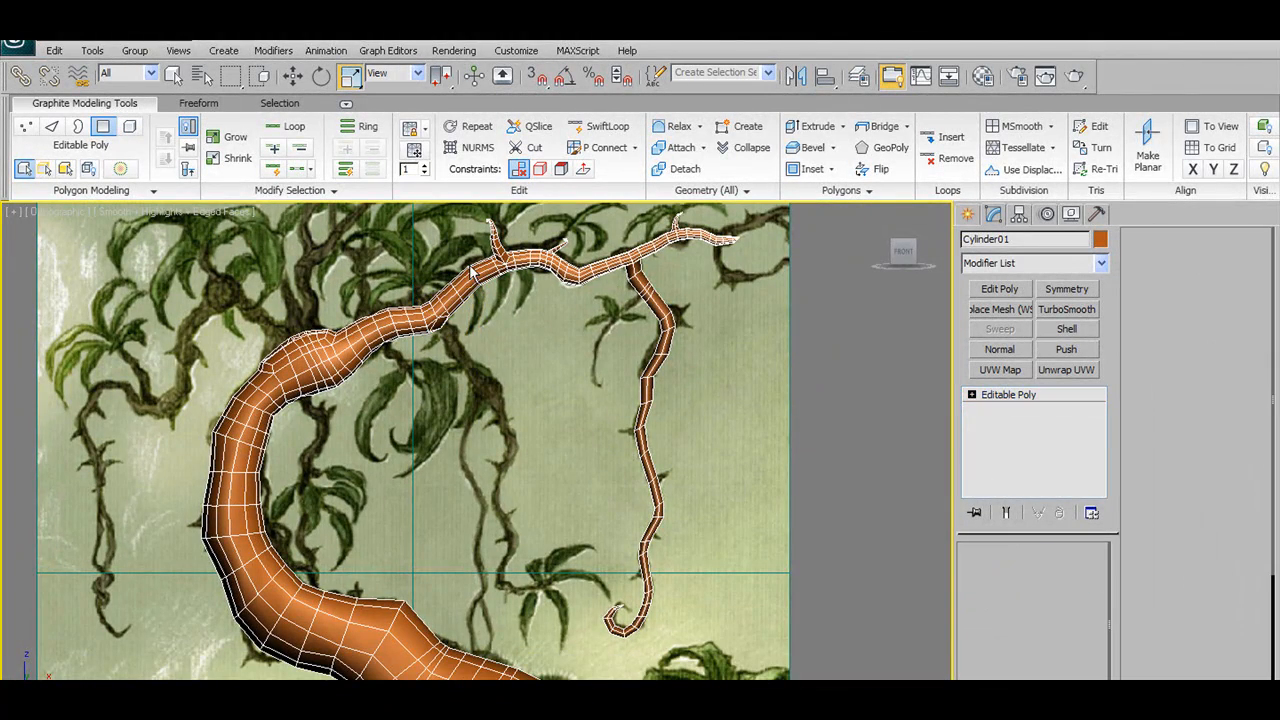
pyautogui.click(200, 104)
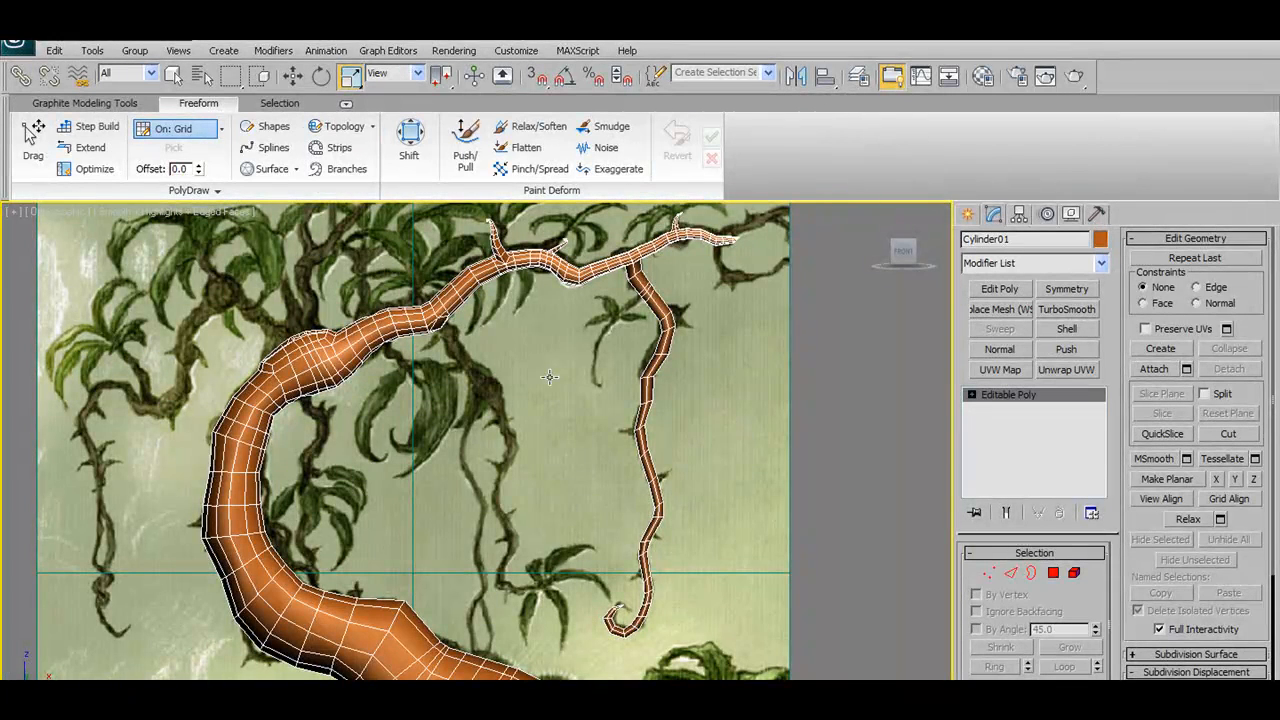
pyautogui.click(340, 168)
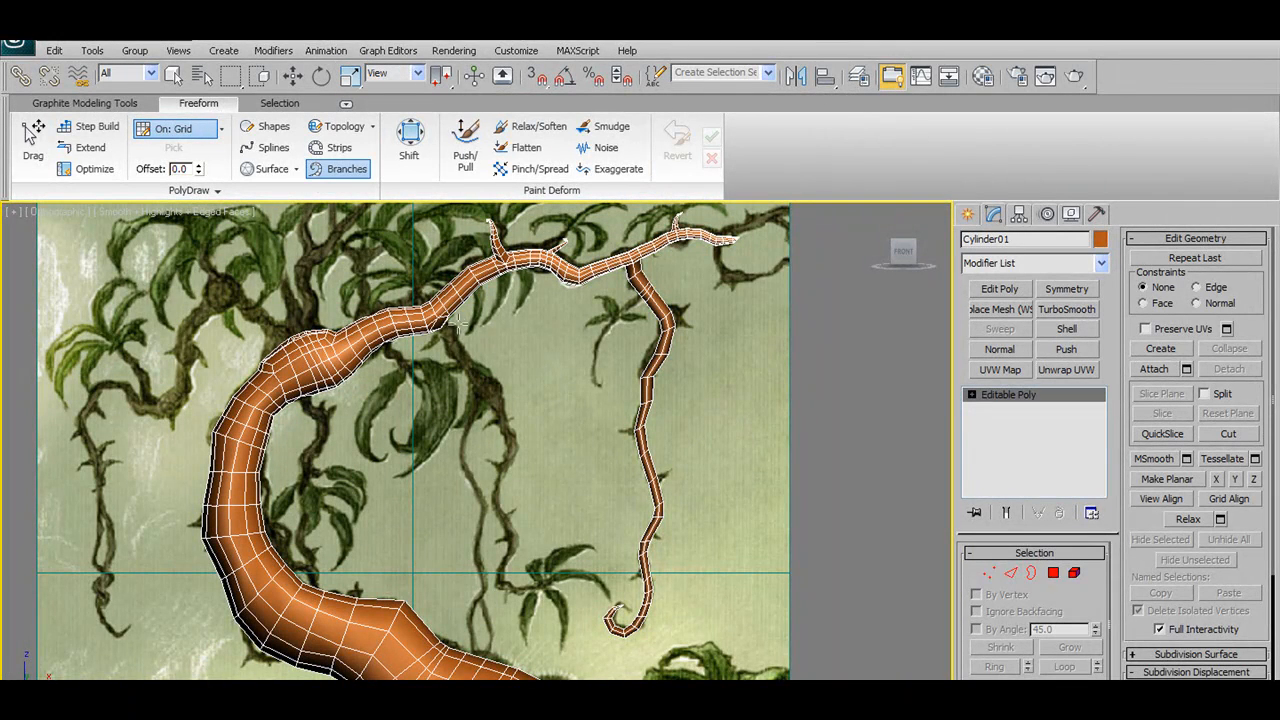
pyautogui.moveTo(438, 326); pyautogui.dragTo(510, 442)
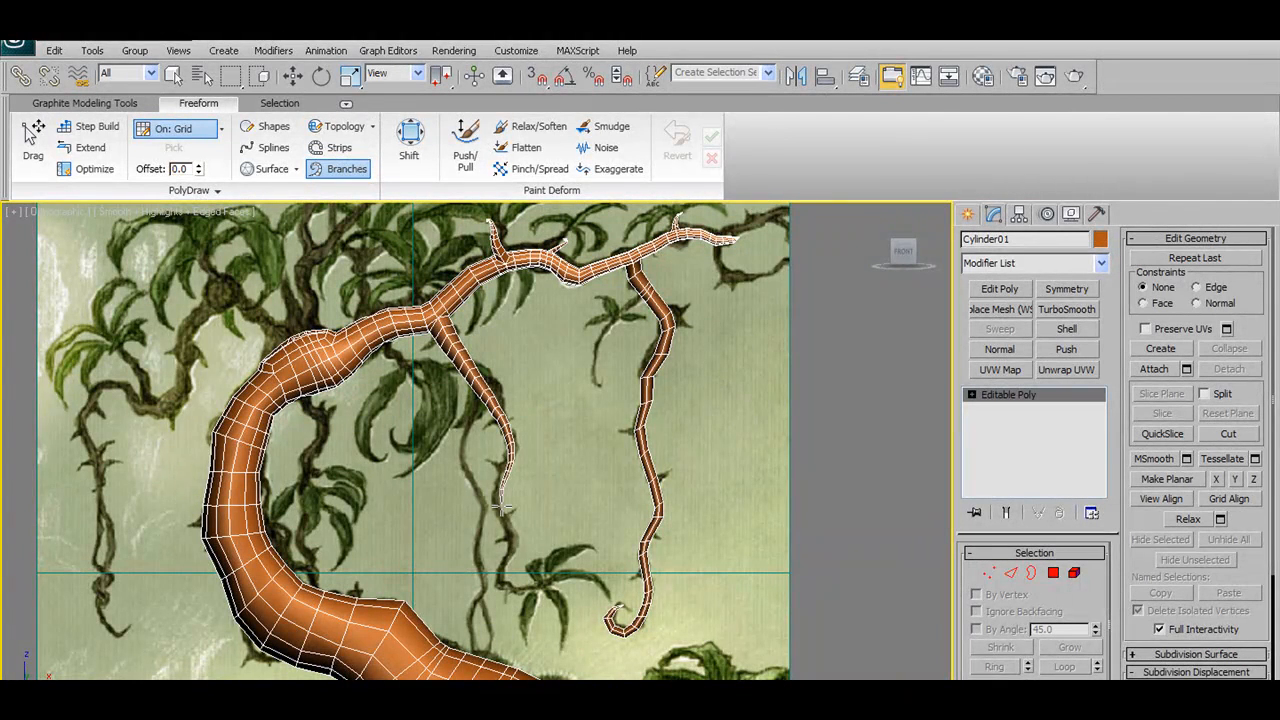
pyautogui.moveTo(503, 513); pyautogui.dragTo(515, 540)
pyautogui.moveTo(504, 586); pyautogui.dragTo(532, 583)
pyautogui.moveTo(550, 363)
pyautogui.keyDown('alt'); pyautogui.mouseDown(button='middle')
pyautogui.moveTo(414, 383)
pyautogui.moveTo(570, 362)
pyautogui.mouseUp(button='middle'); pyautogui.keyUp('alt')
pyautogui.scroll(6, 570, 362)
pyautogui.scroll(-7, 570, 362)
pyautogui.scroll(3, 700, 447)
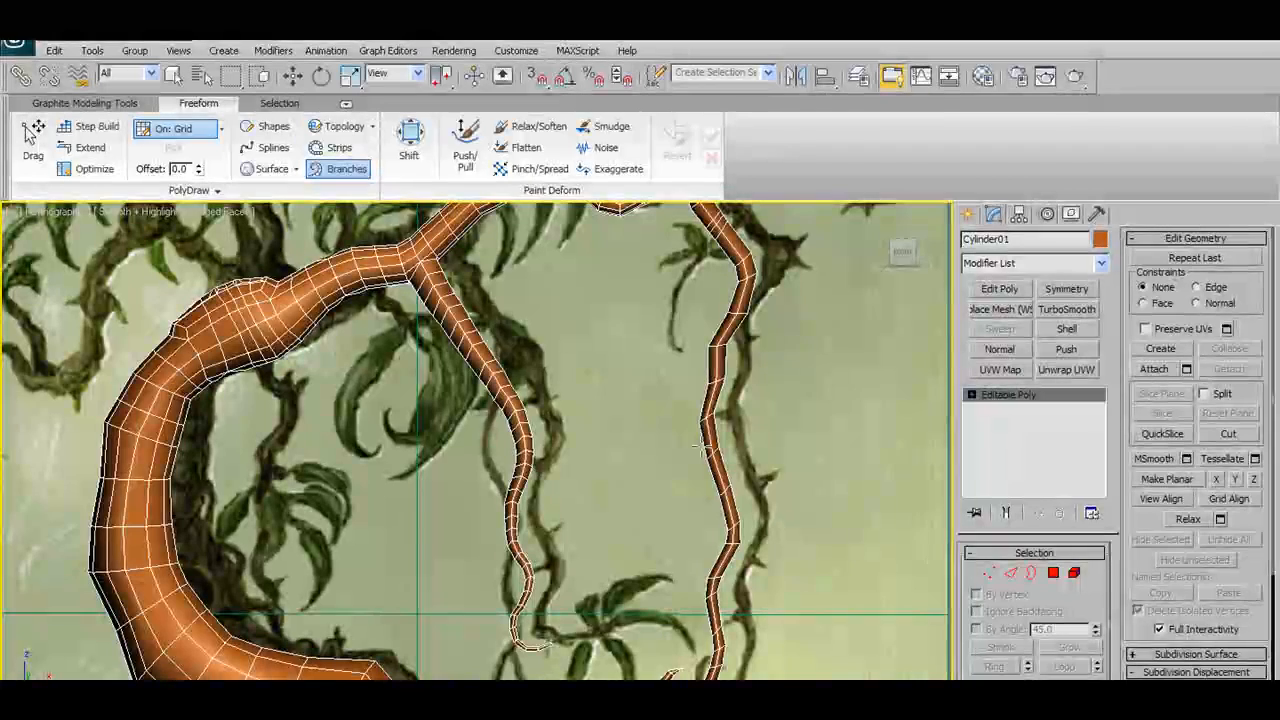
# Scale the vertices of the new hanging branch's lower part along the local depth axis and shift them slightly in depth
pyautogui.click(990, 575)
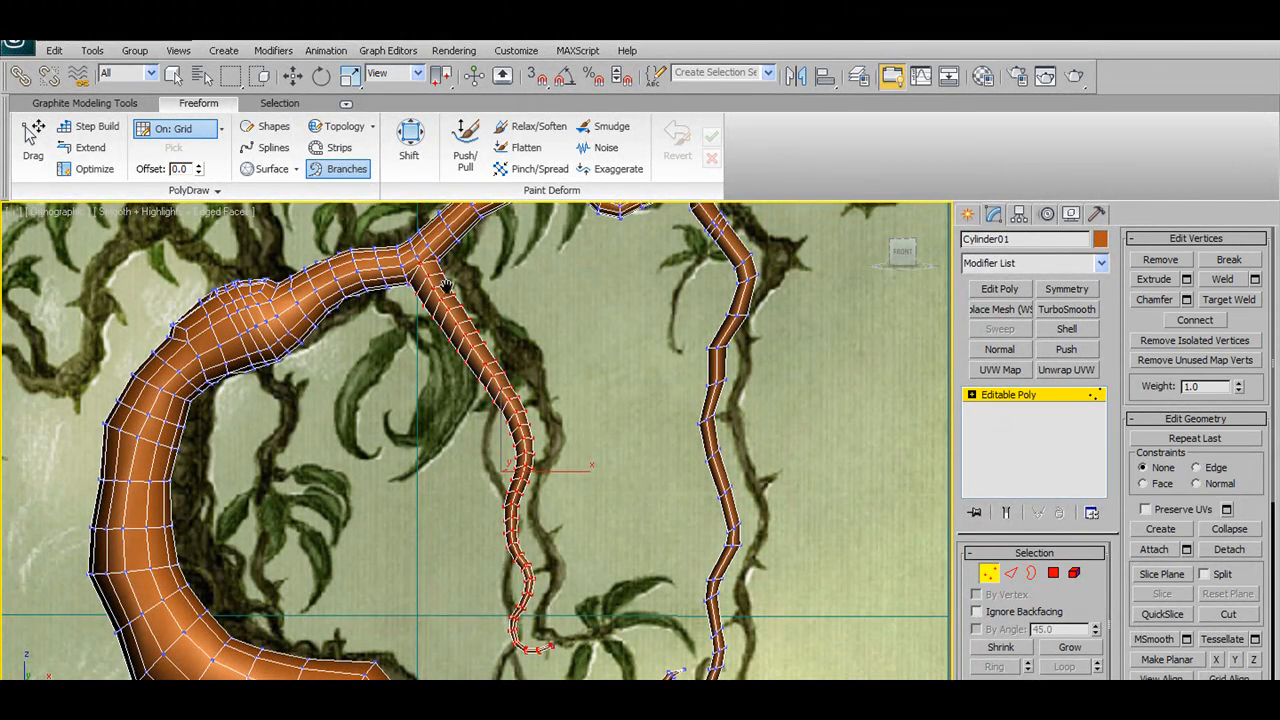
pyautogui.moveTo(413, 245); pyautogui.dragTo(447, 306, button='middle')
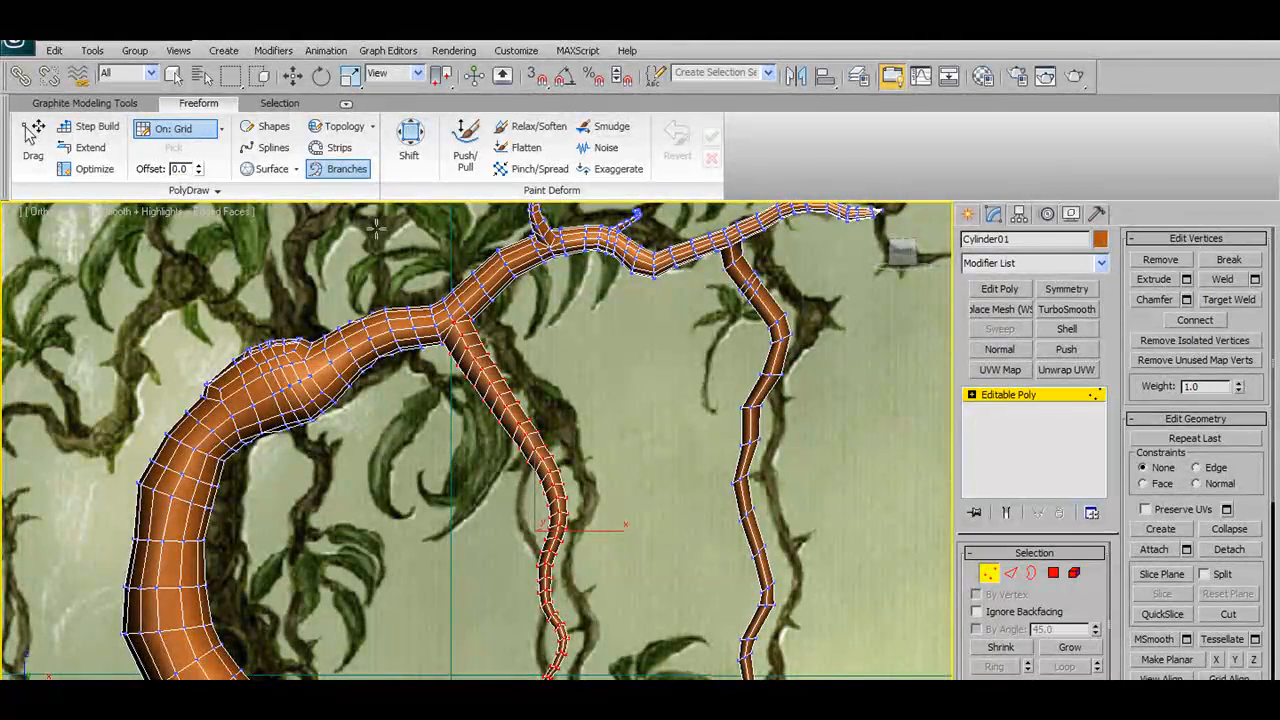
pyautogui.press('w')
pyautogui.moveTo(410, 287); pyautogui.dragTo(528, 427)
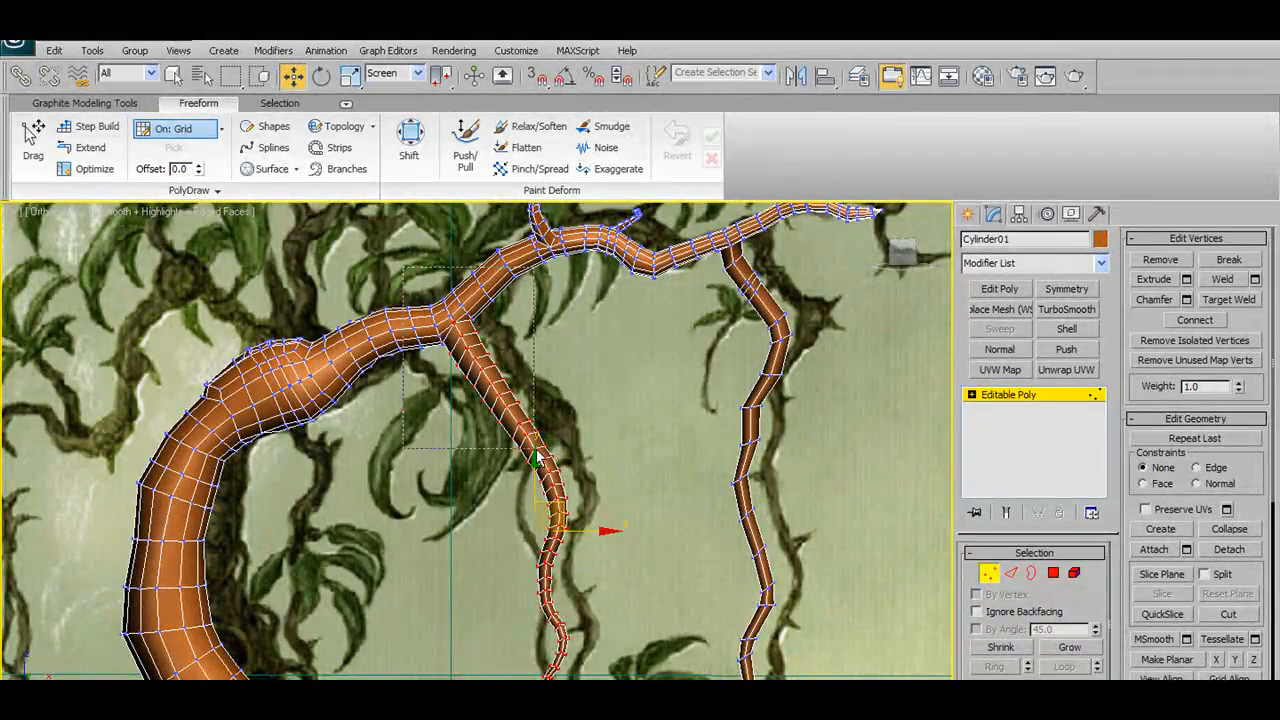
pyautogui.moveTo(545, 468); pyautogui.dragTo(573, 498)
pyautogui.scroll(-2, 573, 498)
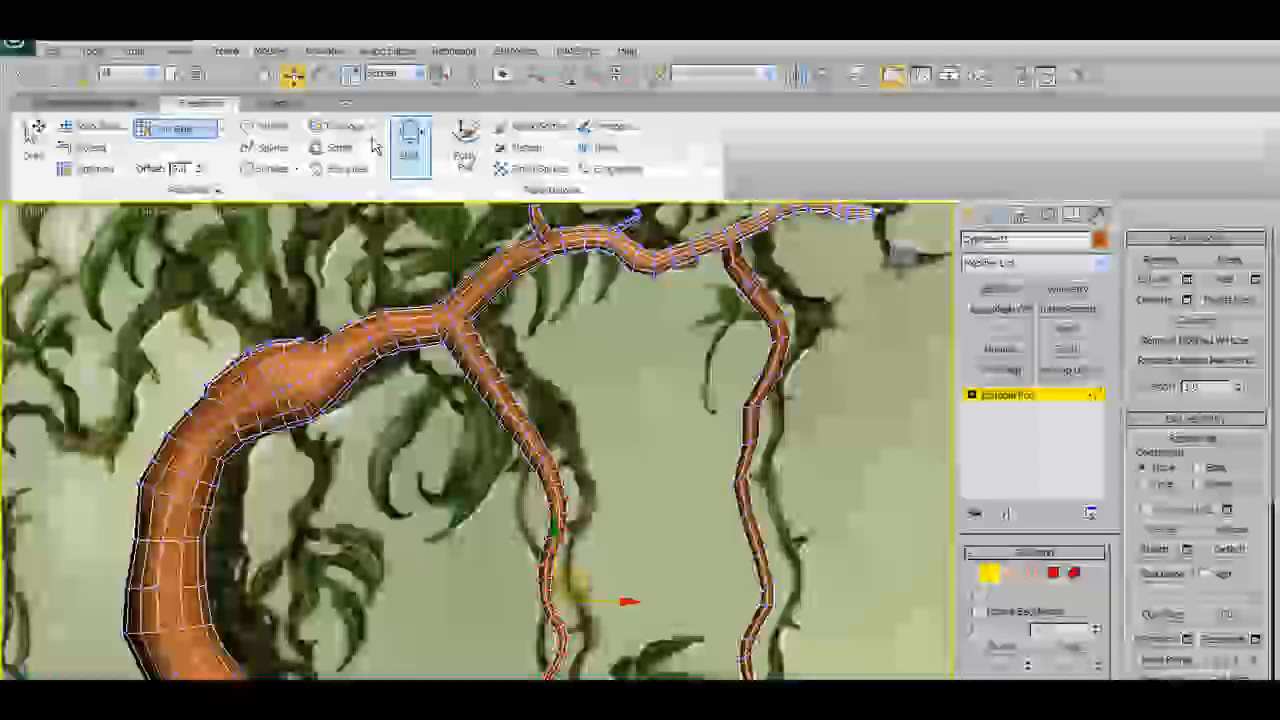
pyautogui.rightClick(351, 79)
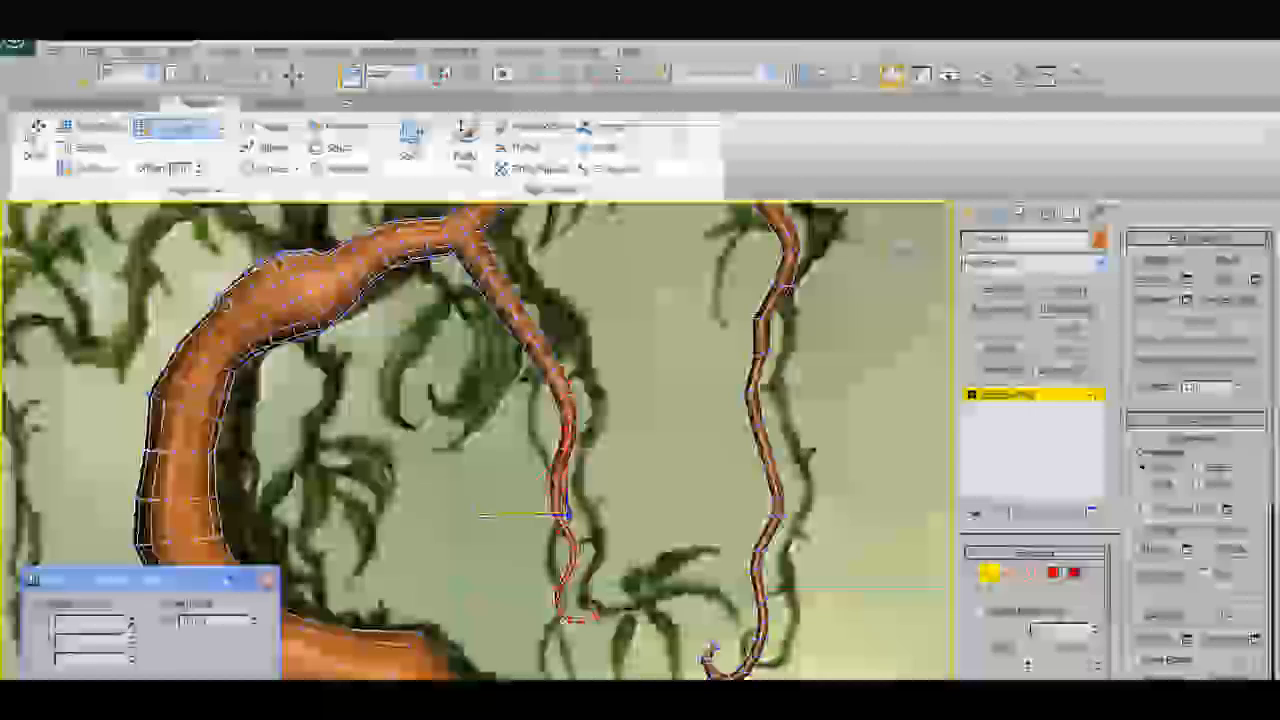
pyautogui.moveTo(482, 512); pyautogui.dragTo(462, 519)
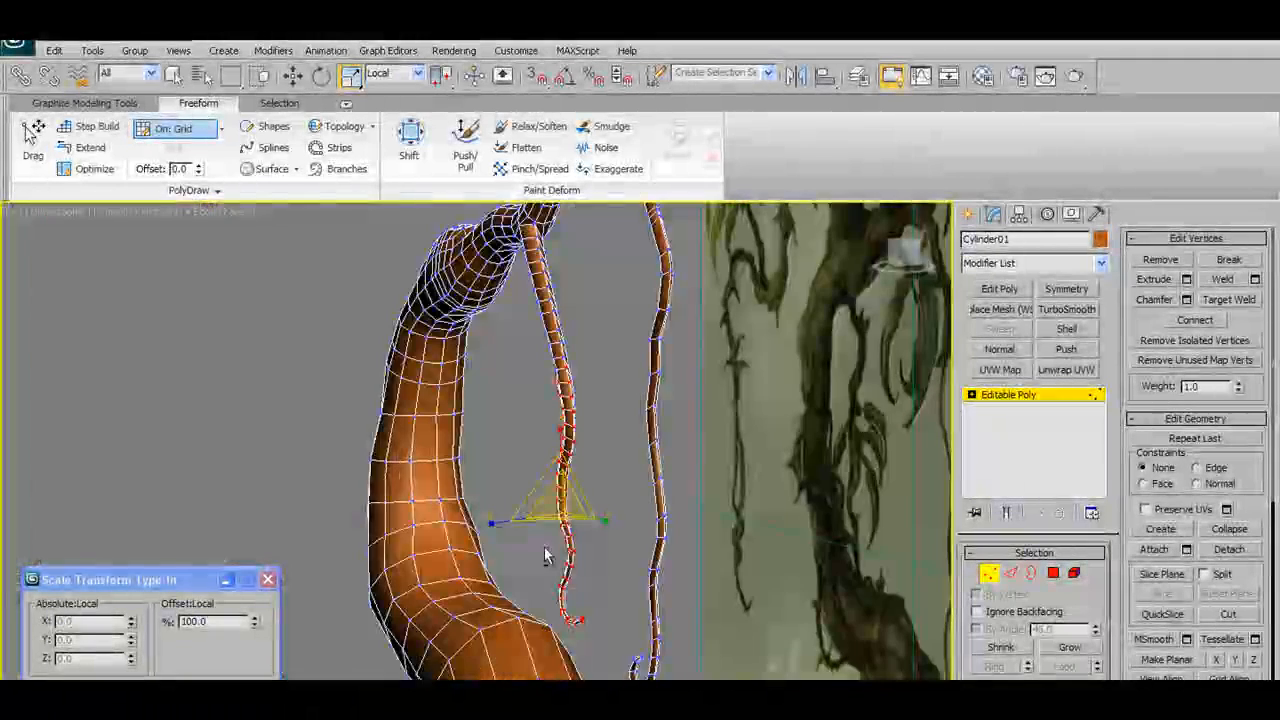
pyautogui.moveTo(505, 522); pyautogui.dragTo(466, 528)
pyautogui.press('w')
pyautogui.moveTo(610, 510); pyautogui.dragTo(600, 514)
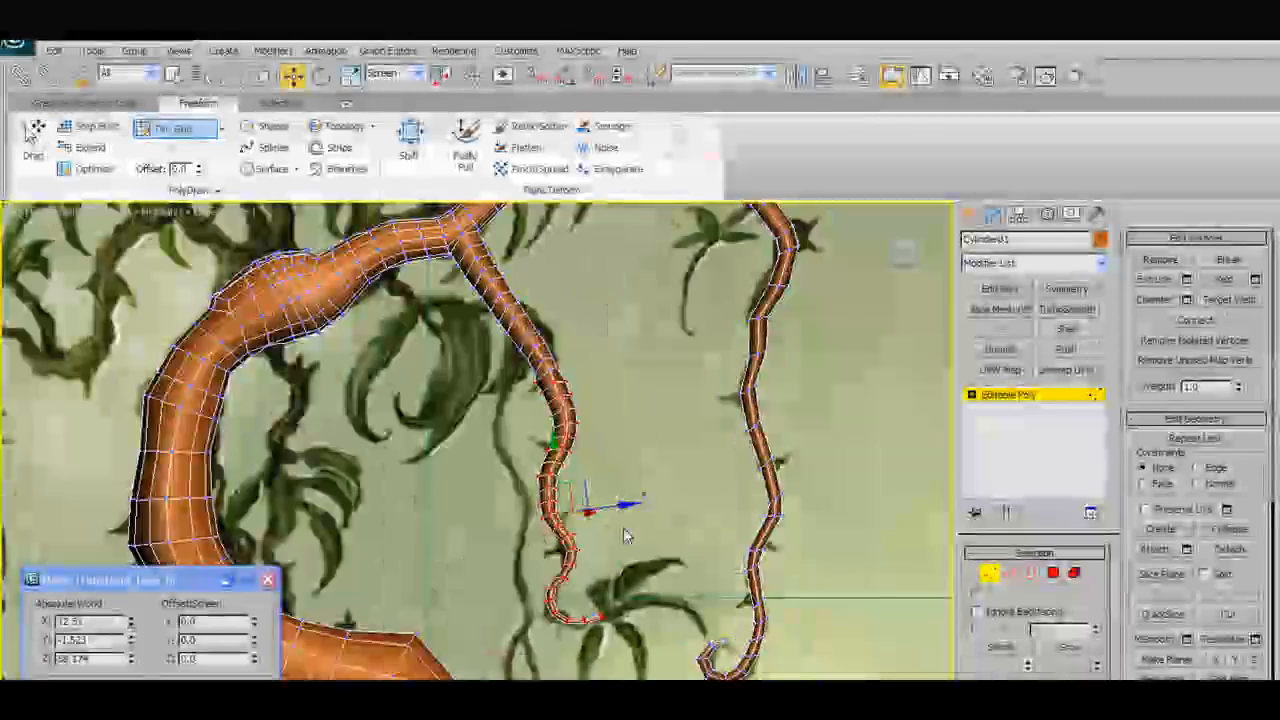
pyautogui.scroll(5, 623, 527)
pyautogui.scroll(-2, 620, 487)
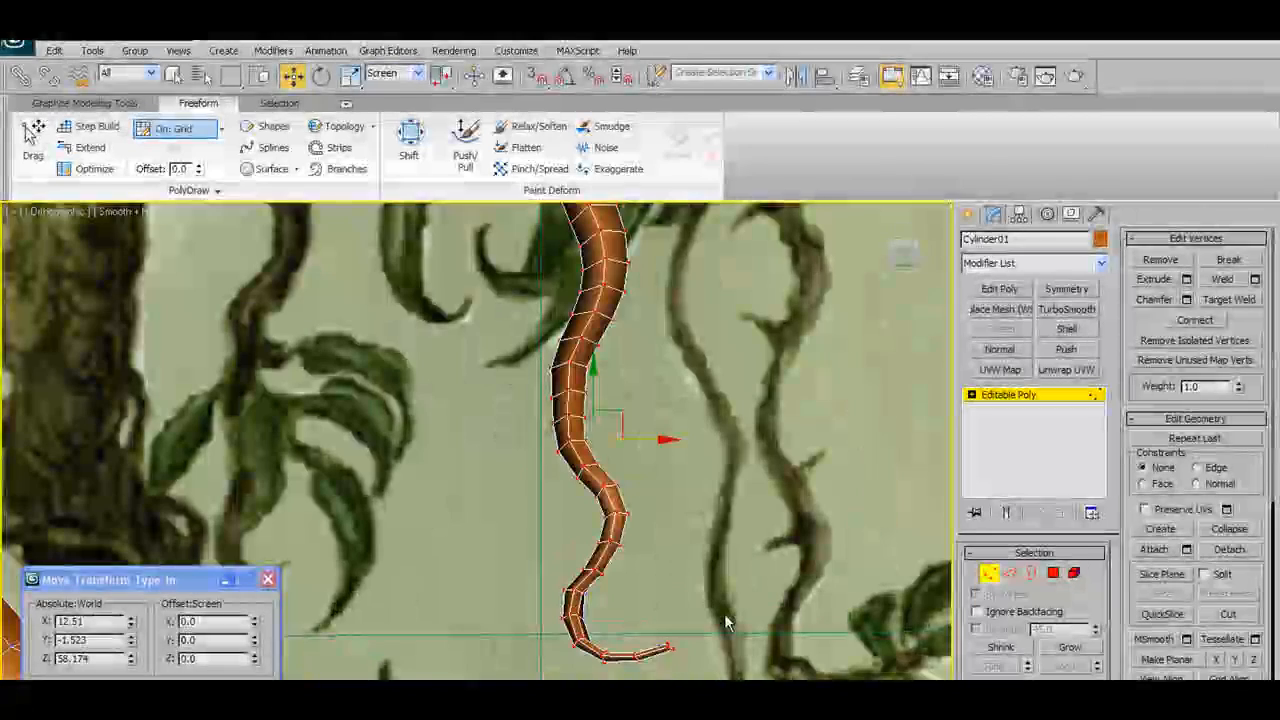
pyautogui.click(670, 635)
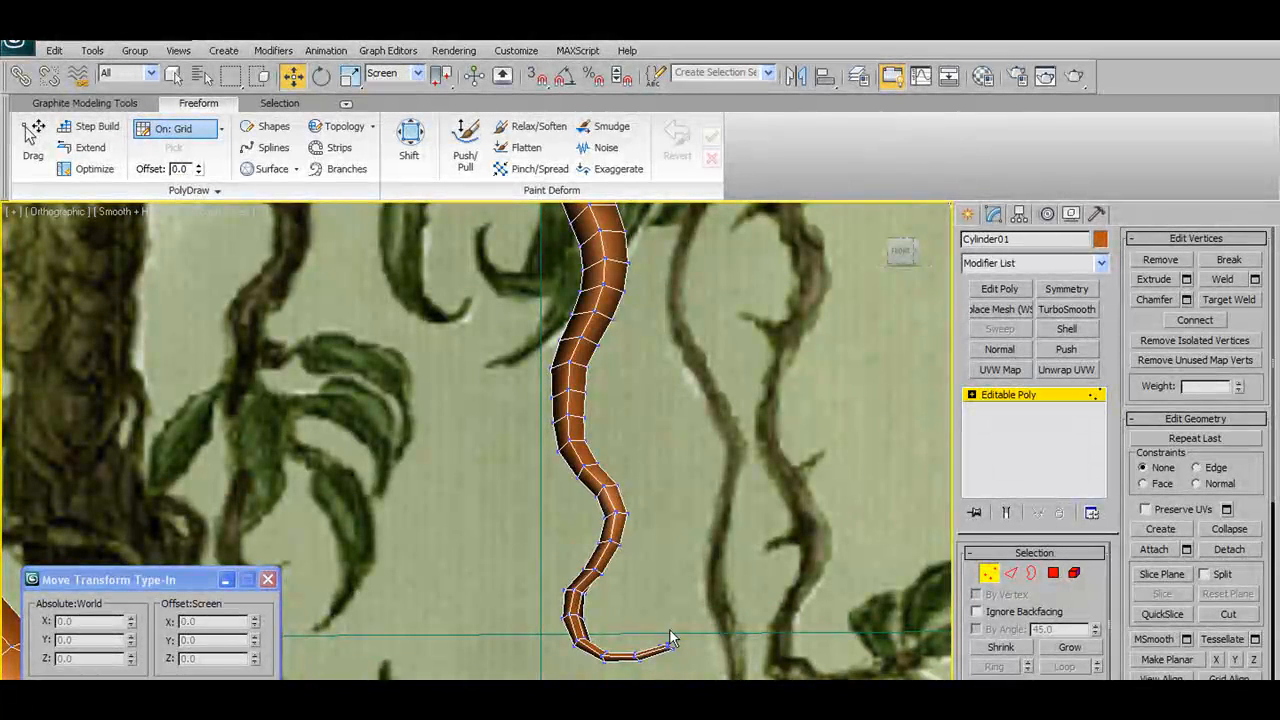
pyautogui.moveTo(651, 667); pyautogui.dragTo(650, 666)
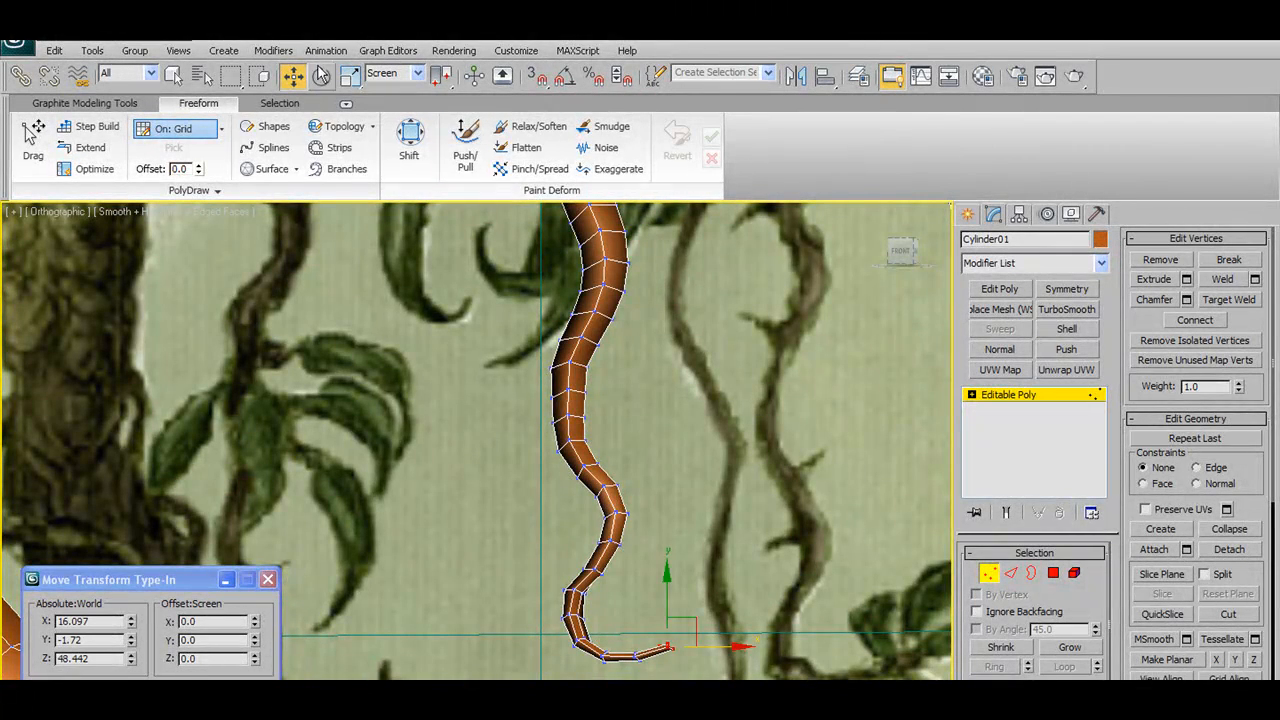
# Remove surplus edge loops from the upper part of the new hanging branch with Paint Connect
pyautogui.click(84, 103)
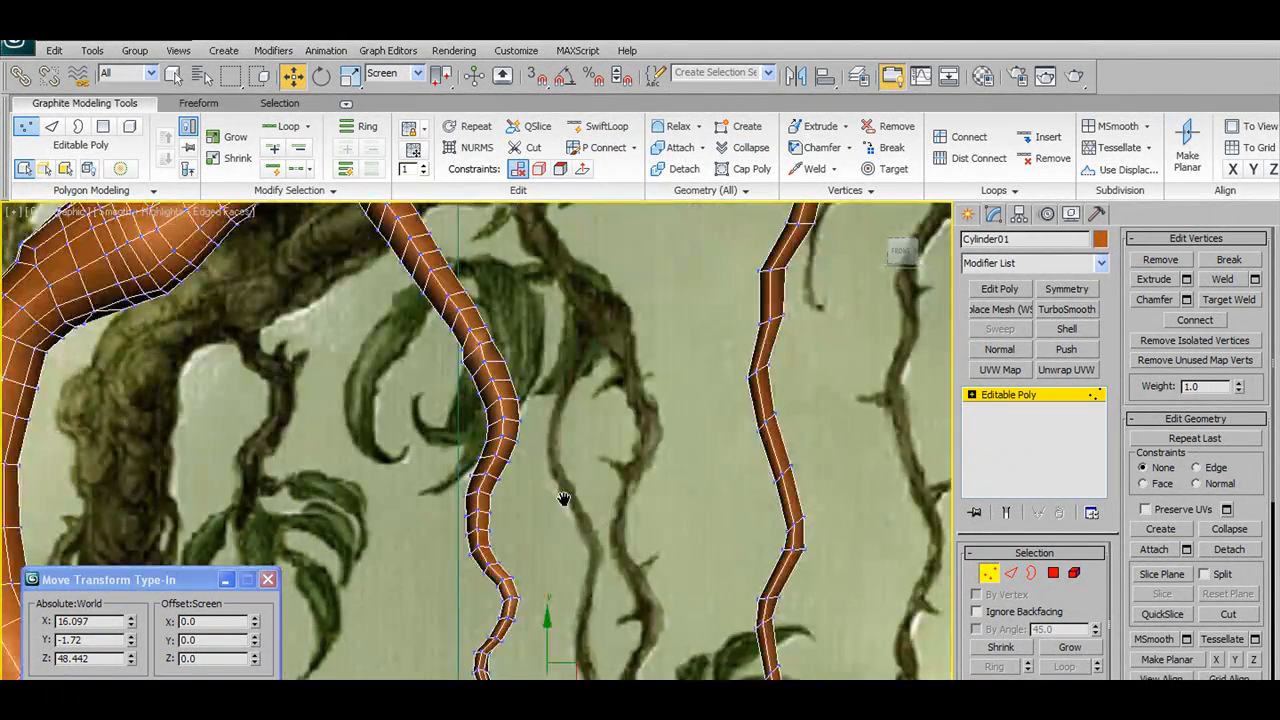
pyautogui.moveTo(564, 499); pyautogui.dragTo(553, 544, button='middle')
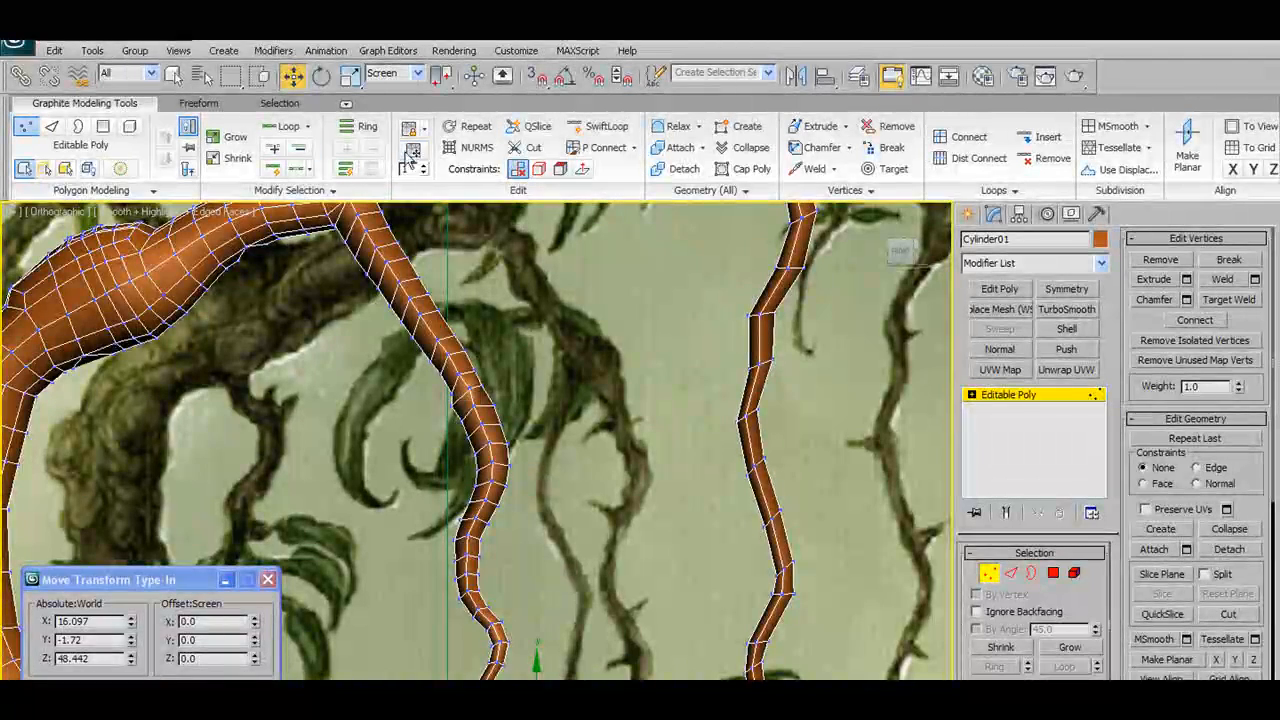
pyautogui.click(600, 147)
pyautogui.moveTo(402, 250); pyautogui.dragTo(408, 290, button='middle')
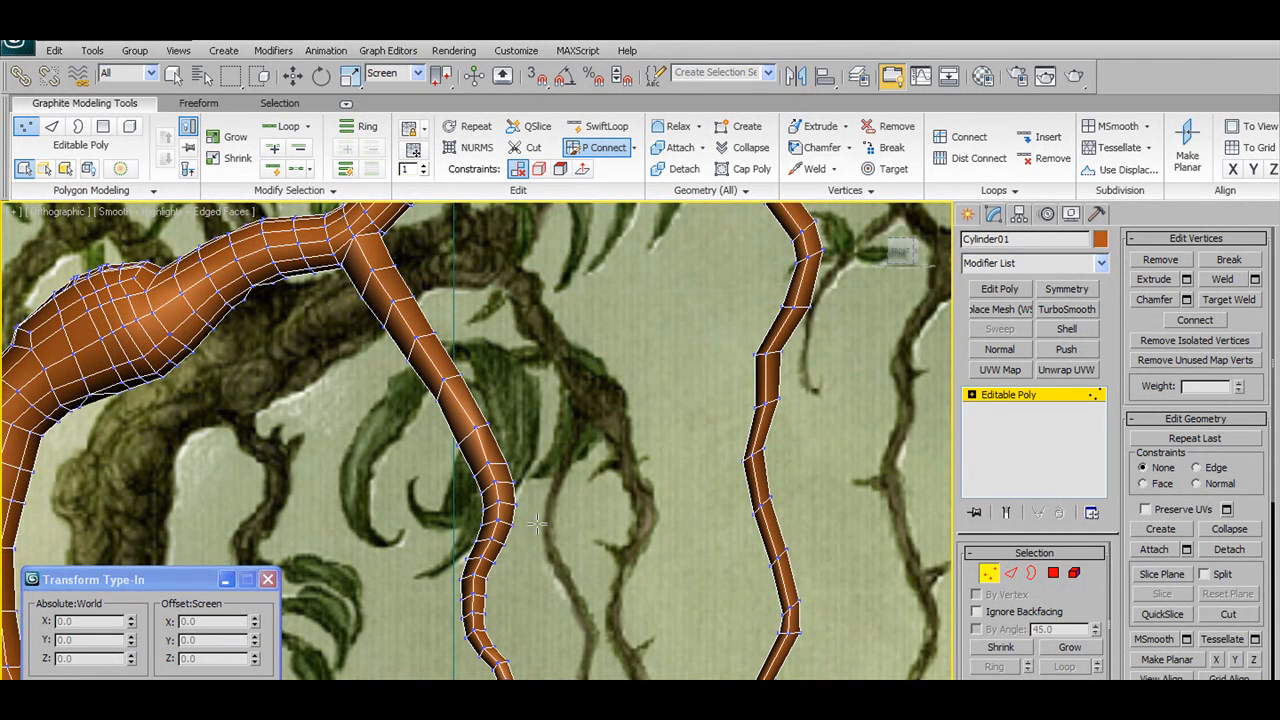
pyautogui.moveTo(541, 521); pyautogui.dragTo(541, 472, button='middle')
pyautogui.keyDown('ctrl'); pyautogui.keyDown('shift'); pyautogui.click(526, 468); pyautogui.keyUp('shift'); pyautogui.keyUp('ctrl')
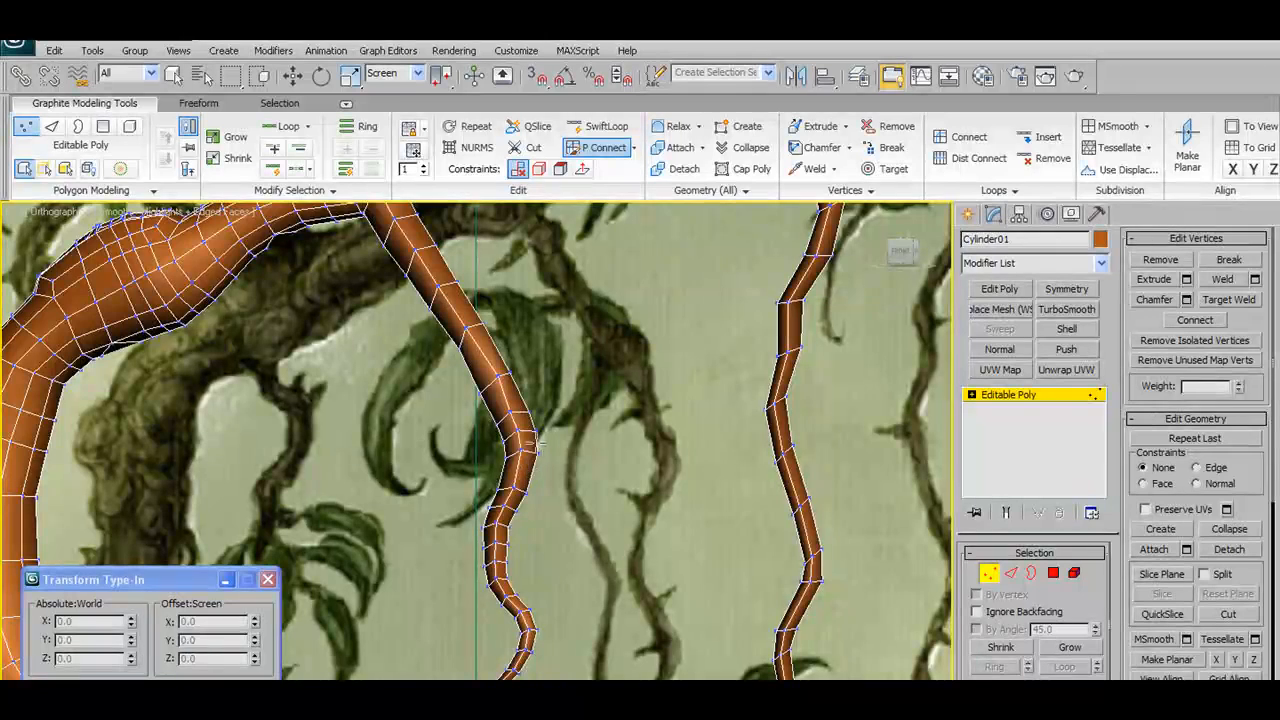
# Thin out the edge loops around the hanging branch's middle bend with Paint Connect, undoing one unwanted removal
pyautogui.moveTo(515, 529); pyautogui.dragTo(527, 477, button='middle')
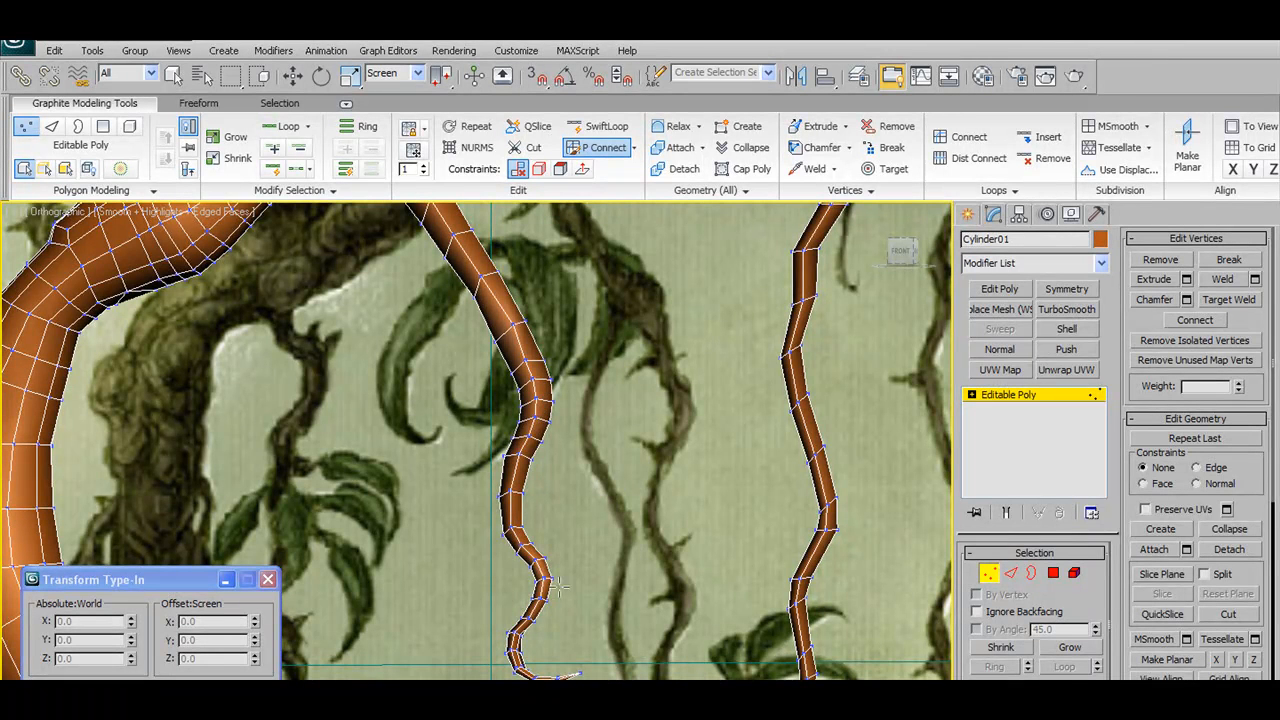
pyautogui.moveTo(576, 650); pyautogui.dragTo(578, 719, button='middle')
pyautogui.keyDown('ctrl'); pyautogui.keyDown('shift'); pyautogui.click(548, 491); pyautogui.keyUp('shift'); pyautogui.keyUp('ctrl')
pyautogui.hotkey('ctrl', 'z')
pyautogui.keyDown('ctrl'); pyautogui.keyDown('shift'); pyautogui.click(534, 516); pyautogui.keyUp('shift'); pyautogui.keyUp('ctrl')
pyautogui.keyDown('ctrl'); pyautogui.keyDown('shift'); pyautogui.click(545, 477); pyautogui.keyUp('shift'); pyautogui.keyUp('ctrl')
pyautogui.keyDown('ctrl'); pyautogui.keyDown('shift'); pyautogui.click(540, 443); pyautogui.keyUp('shift'); pyautogui.keyUp('ctrl')
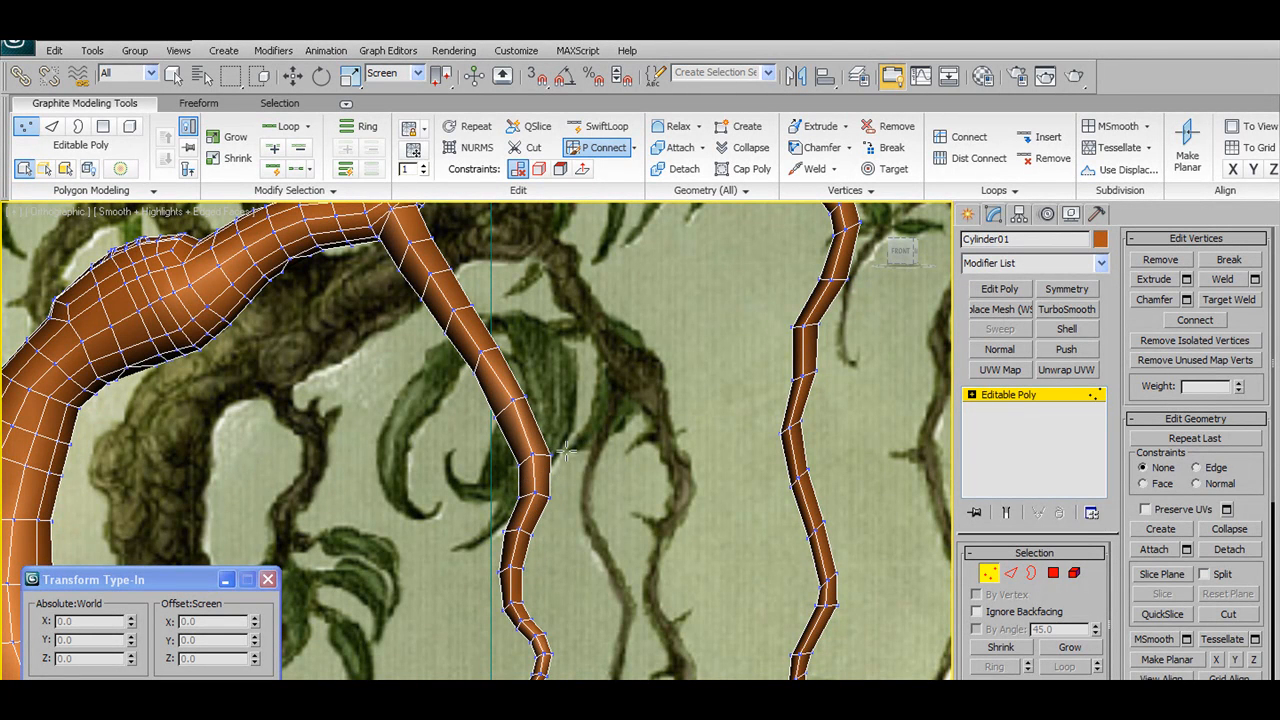
# Review the thinned hanging branches from the front and the side, and stop Paint Connect
pyautogui.scroll(-5, 563, 455)
pyautogui.scroll(3, 563, 455)
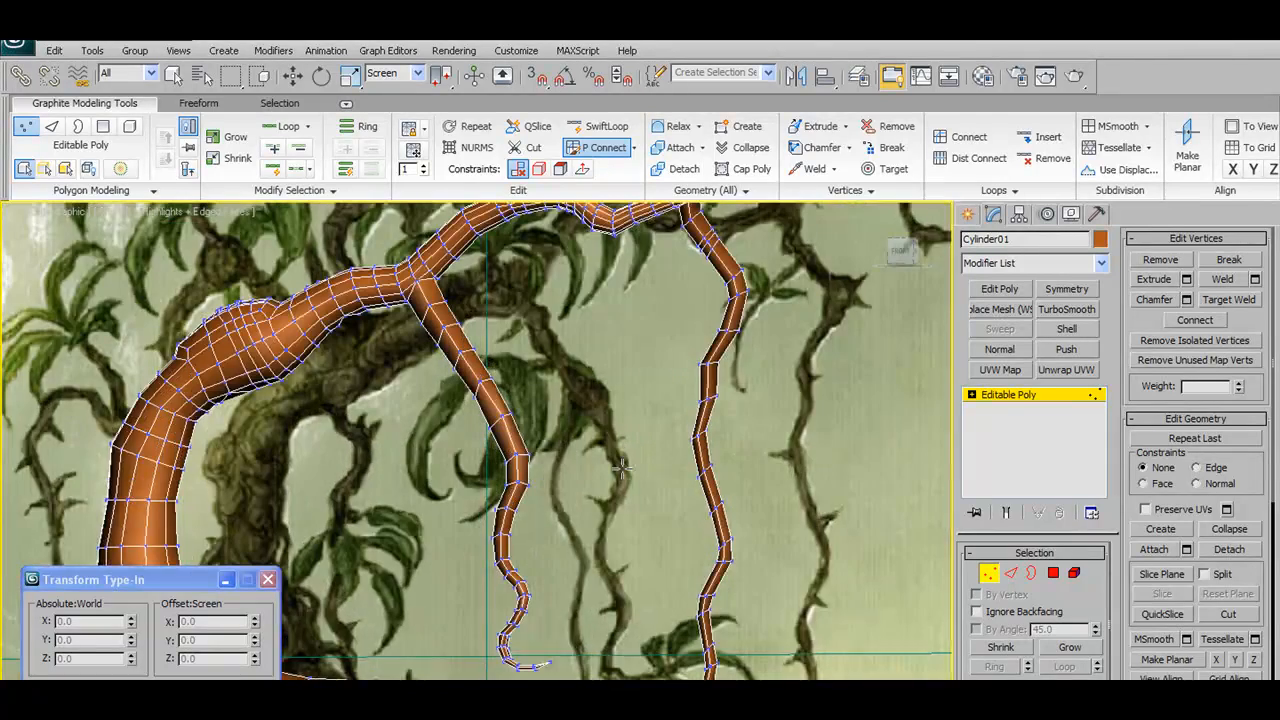
pyautogui.scroll(-4, 621, 468)
pyautogui.scroll(5, 590, 470)
pyautogui.keyDown('alt'); pyautogui.moveTo(590, 470); pyautogui.dragTo(702, 454, button='middle'); pyautogui.keyUp('alt')
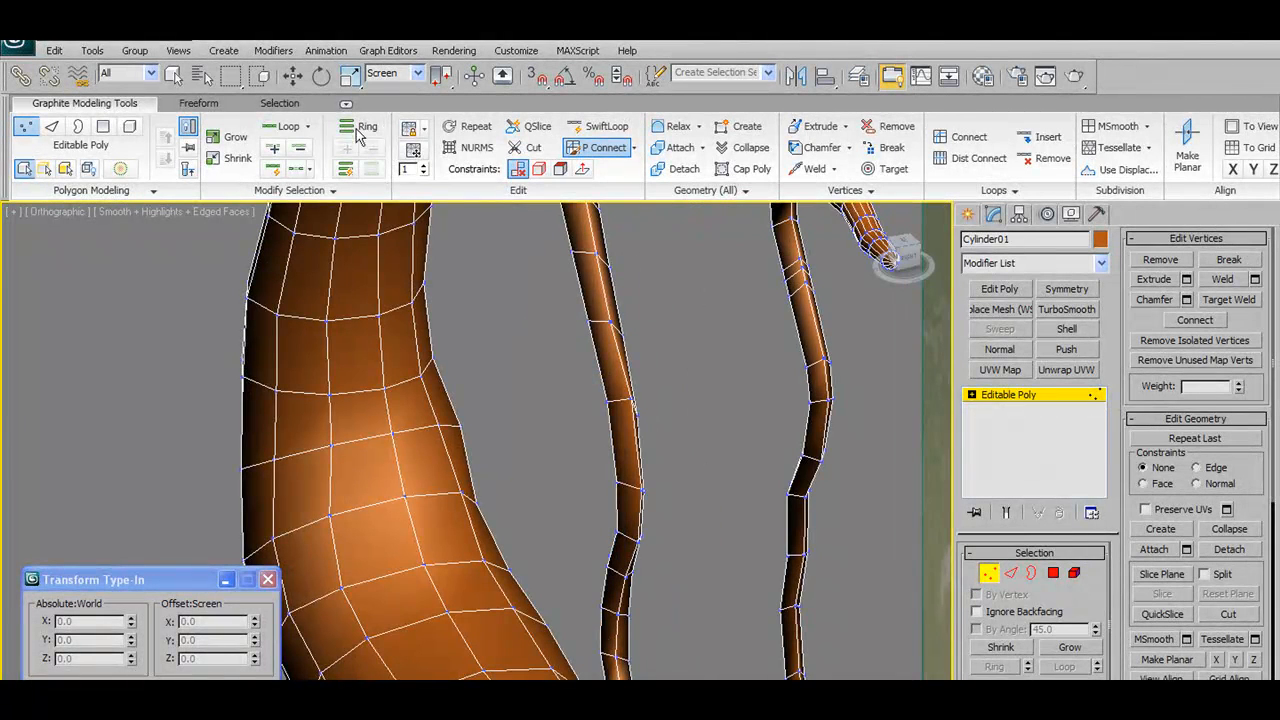
pyautogui.click(597, 152)
# Select one skewed edge loop on the new hanging branch with loop mode and rotate it in the Screen coordinate system
pyautogui.keyDown('alt'); pyautogui.moveTo(674, 323); pyautogui.dragTo(645, 312, button='middle'); pyautogui.keyUp('alt')
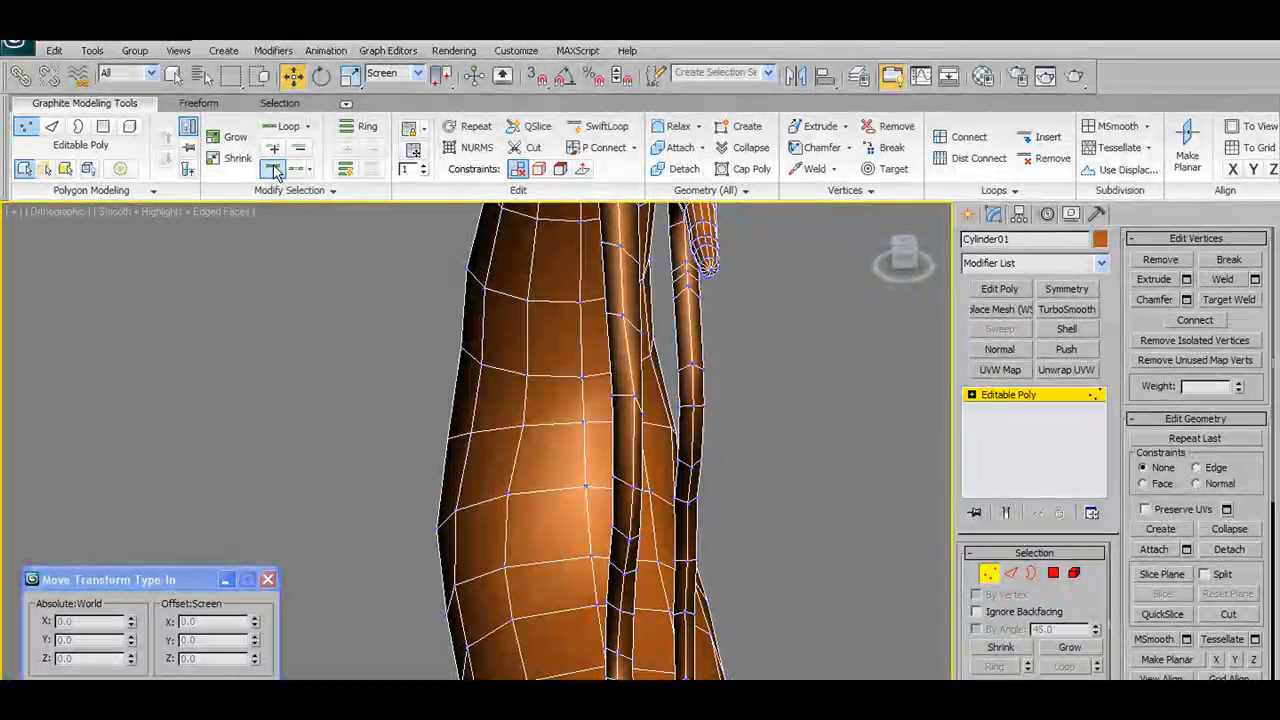
pyautogui.click(627, 401)
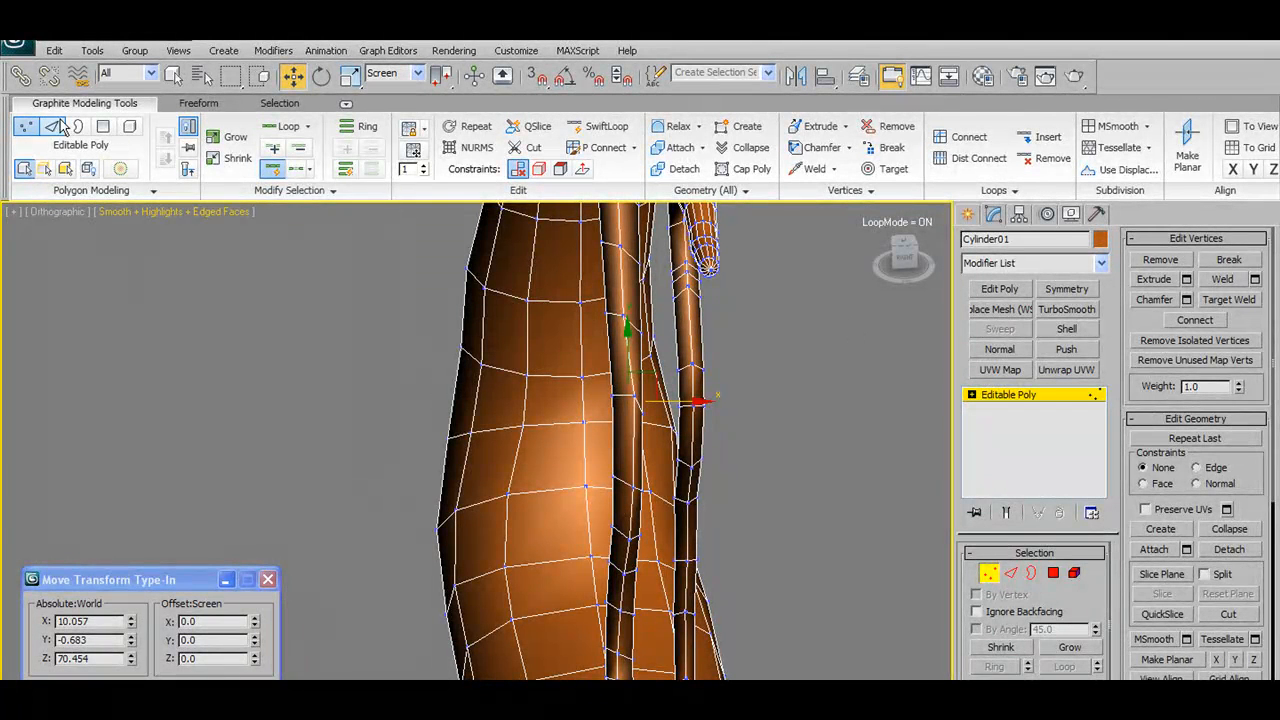
pyautogui.click(51, 126)
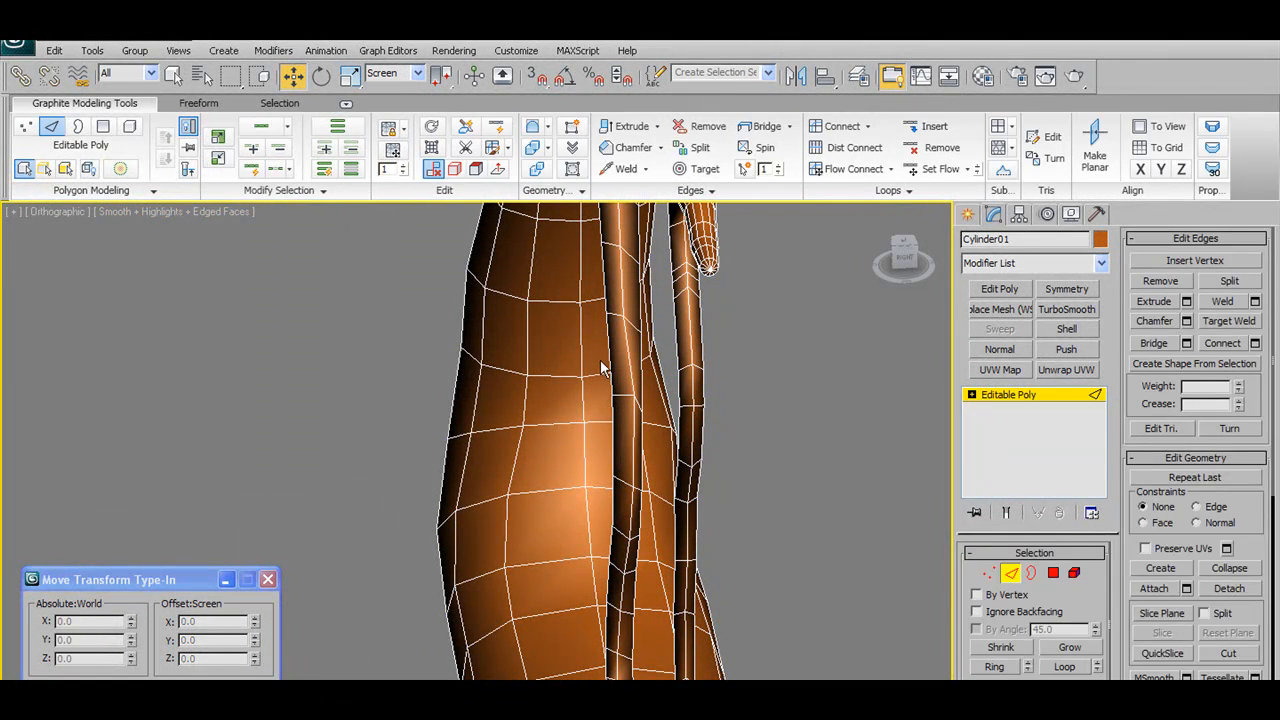
pyautogui.click(623, 394)
pyautogui.keyDown('alt'); pyautogui.moveTo(730, 451); pyautogui.dragTo(725, 446, button='middle'); pyautogui.keyUp('alt')
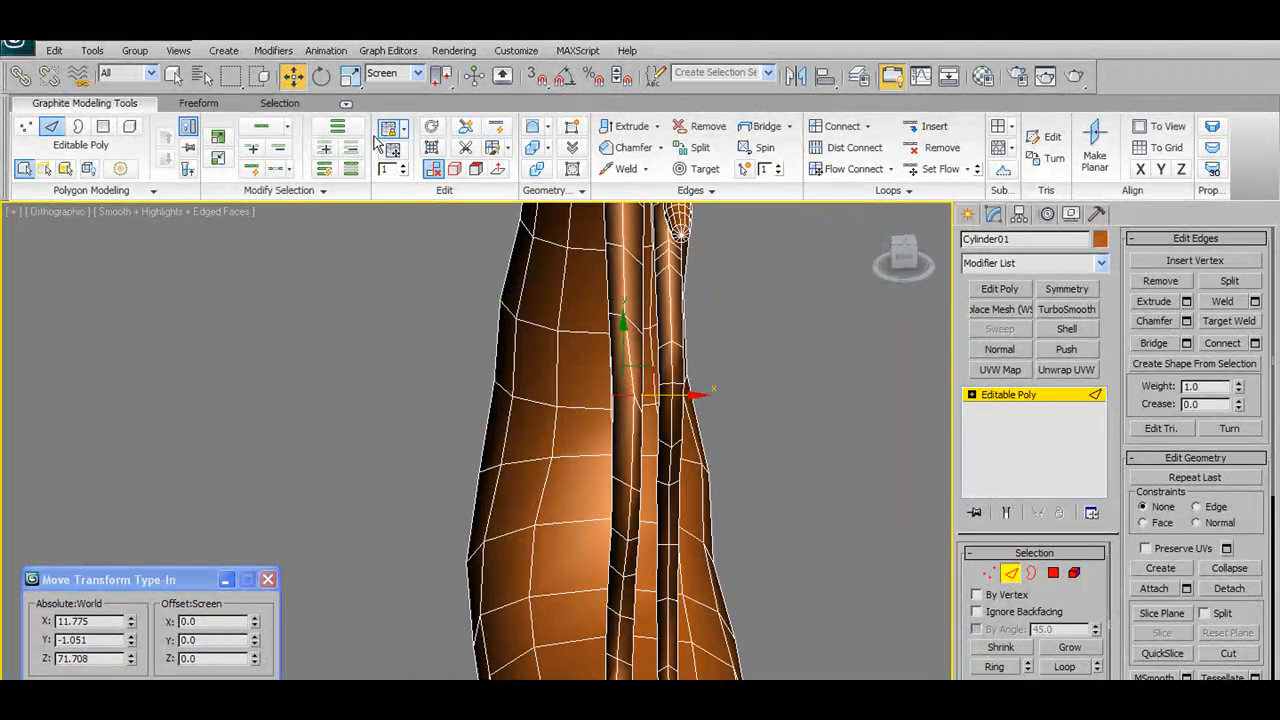
pyautogui.click(251, 168)
pyautogui.click(623, 394)
pyautogui.keyDown('alt'); pyautogui.moveTo(640, 388); pyautogui.dragTo(585, 385, button='middle'); pyautogui.keyUp('alt')
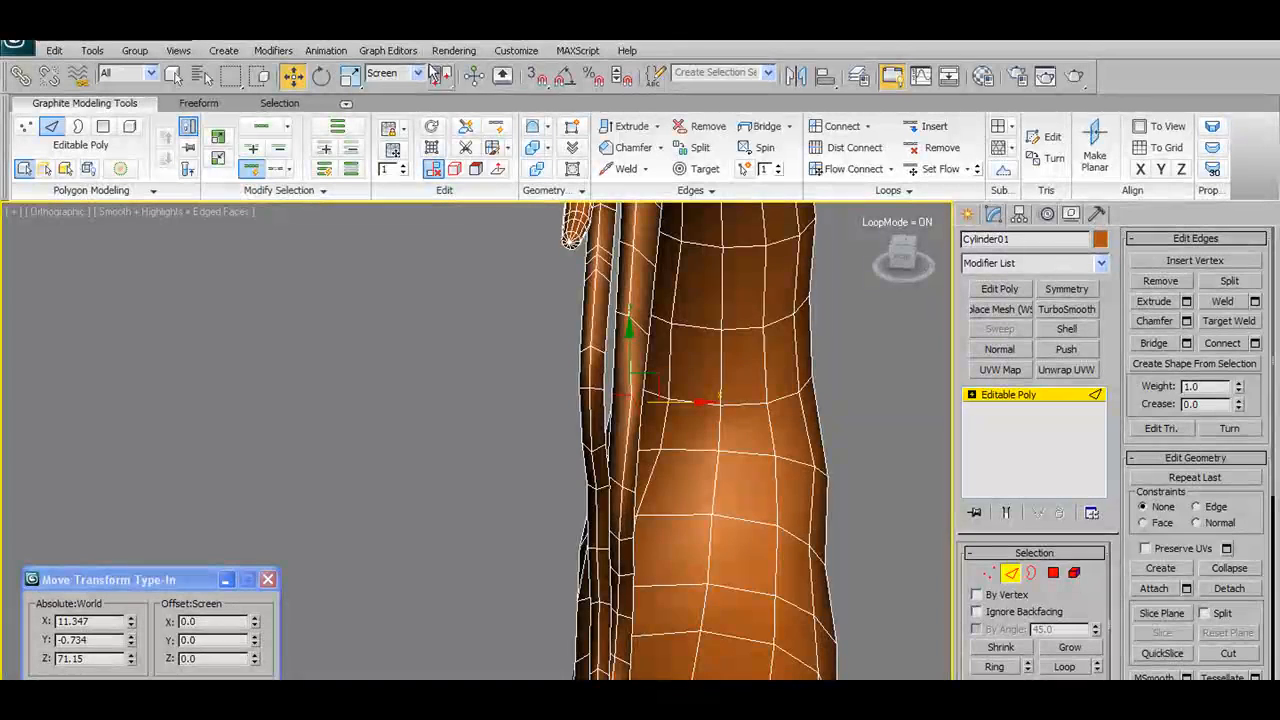
pyautogui.keyDown('alt'); pyautogui.moveTo(758, 356); pyautogui.dragTo(763, 380, button='middle'); pyautogui.keyUp('alt')
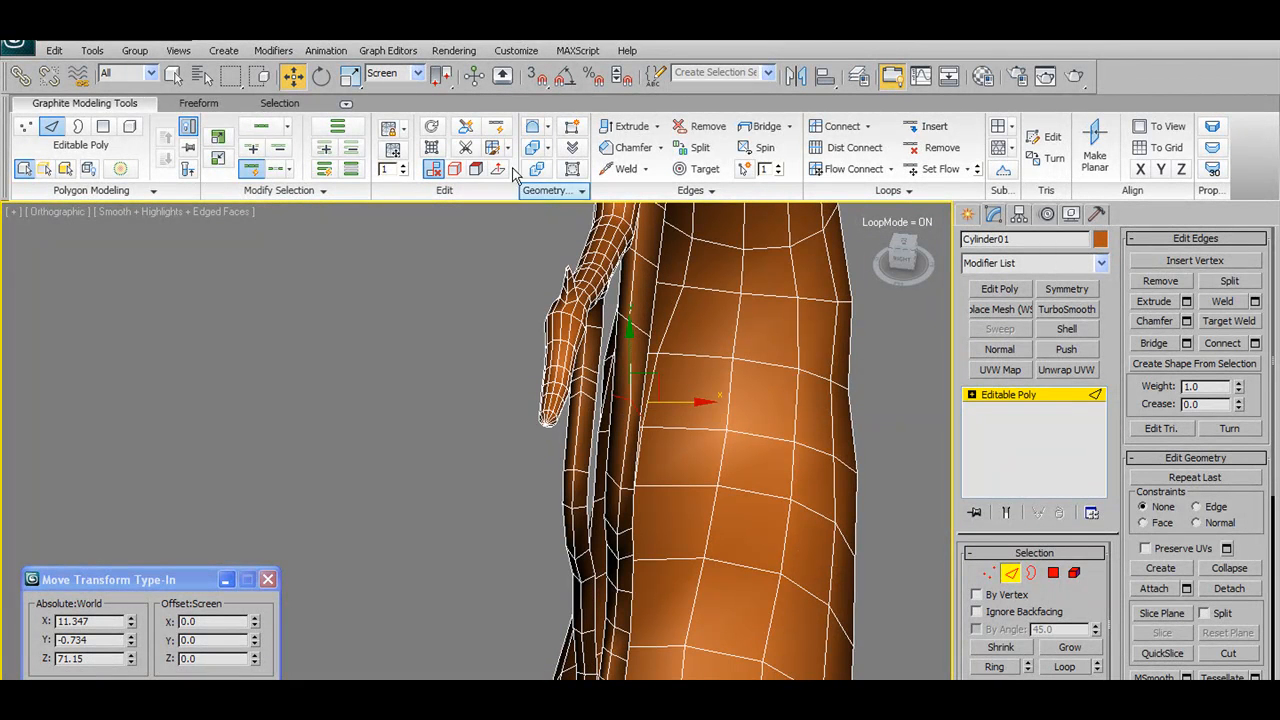
pyautogui.press('e')
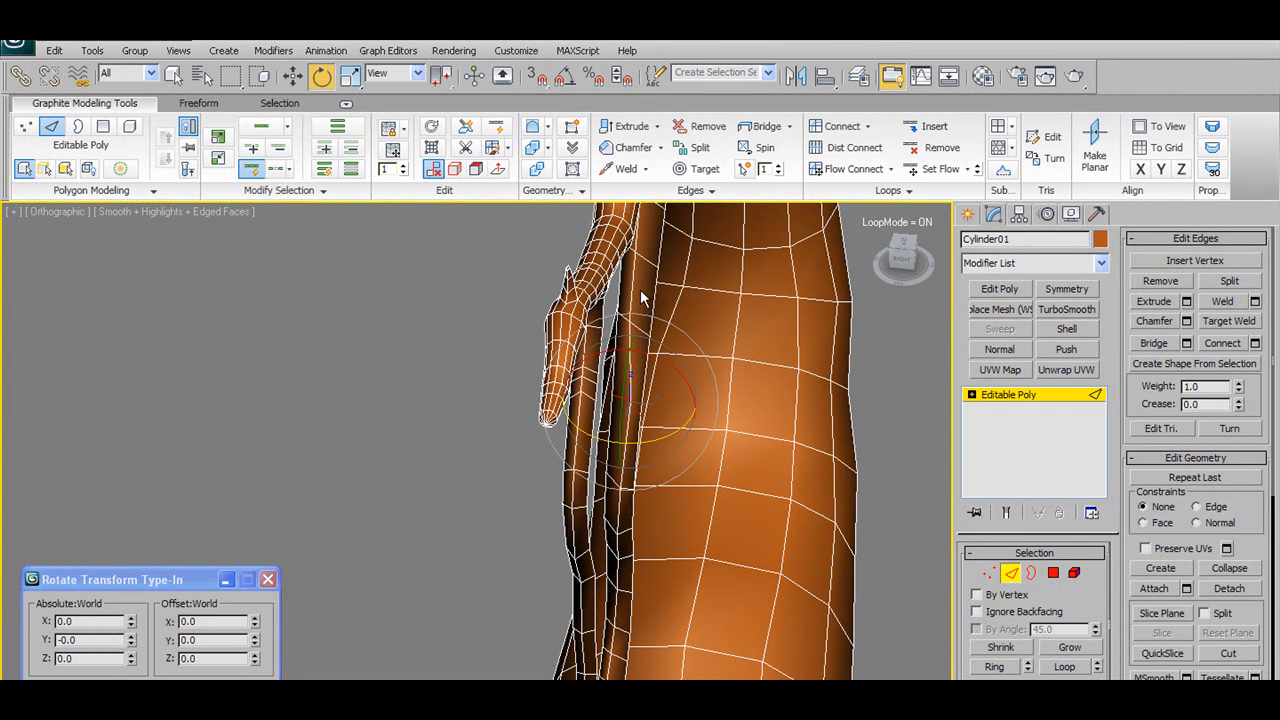
pyautogui.click(417, 74)
pyautogui.click(382, 100)
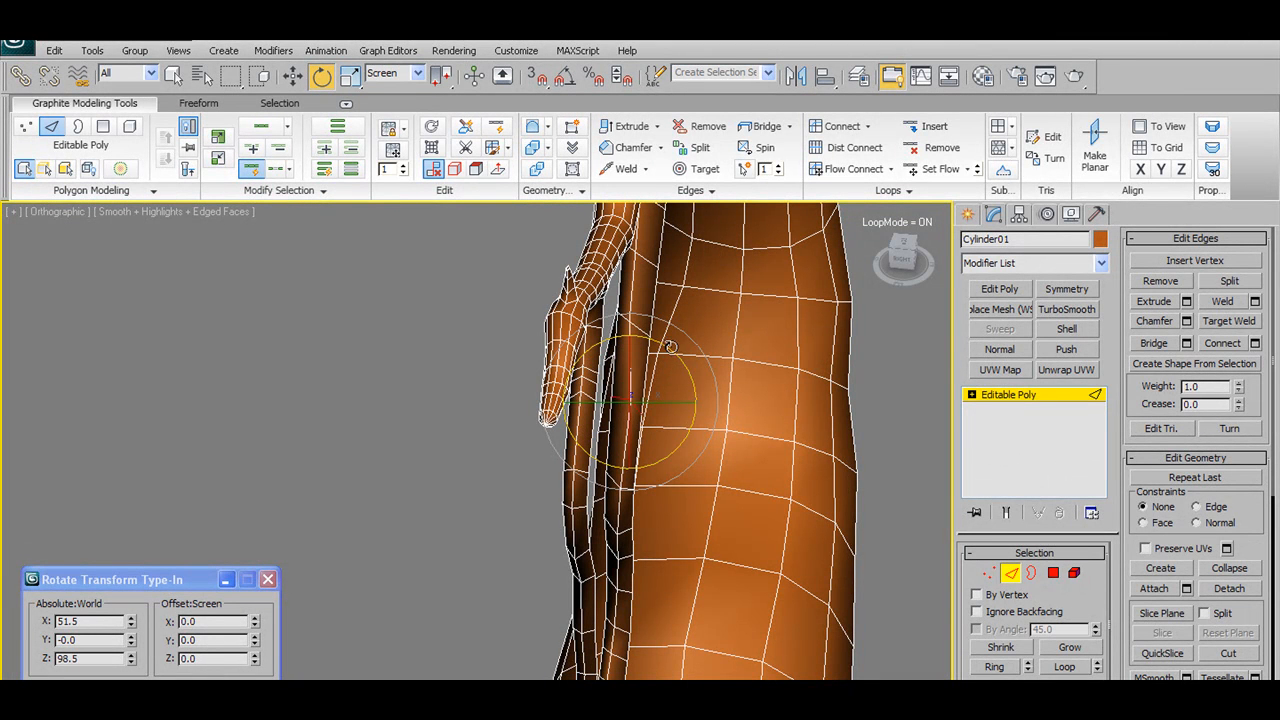
# Straighten the neighbouring edge loops above and below on the same hanging branch by rotating them in the screen plane
pyautogui.click(628, 326)
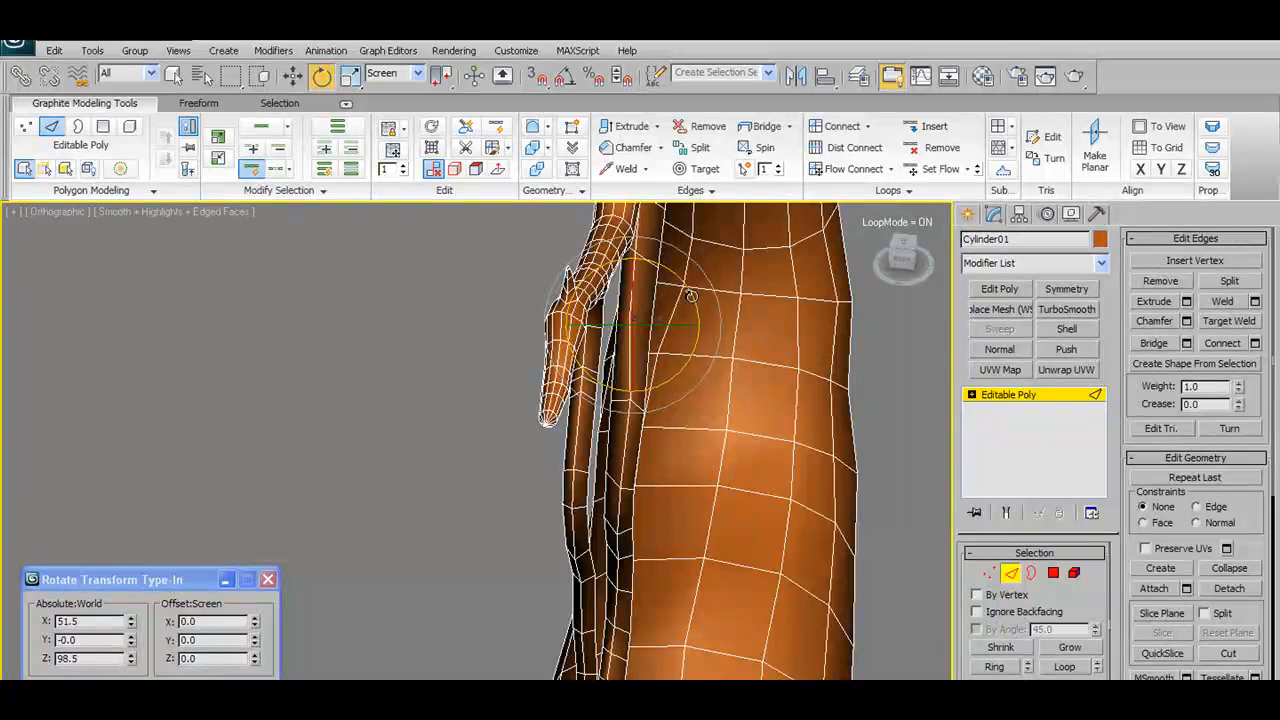
pyautogui.keyDown('alt'); pyautogui.moveTo(682, 272); pyautogui.dragTo(656, 497, button='middle'); pyautogui.keyUp('alt')
pyautogui.click(621, 487)
pyautogui.keyDown('alt'); pyautogui.moveTo(634, 552); pyautogui.dragTo(654, 483, button='middle'); pyautogui.keyUp('alt')
# Try to scale the edge loop just above the hanging branch's bend, testing the Local, View and Screen coordinate systems
pyautogui.click(597, 399)
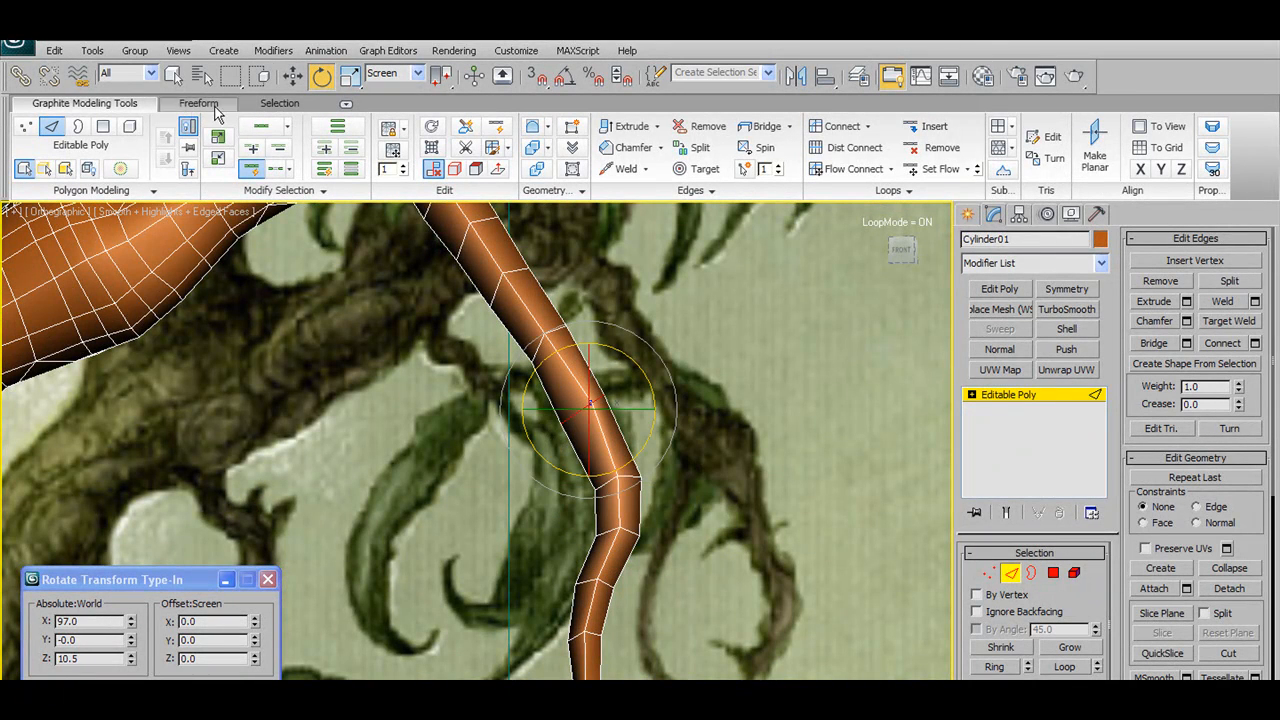
pyautogui.click(347, 78)
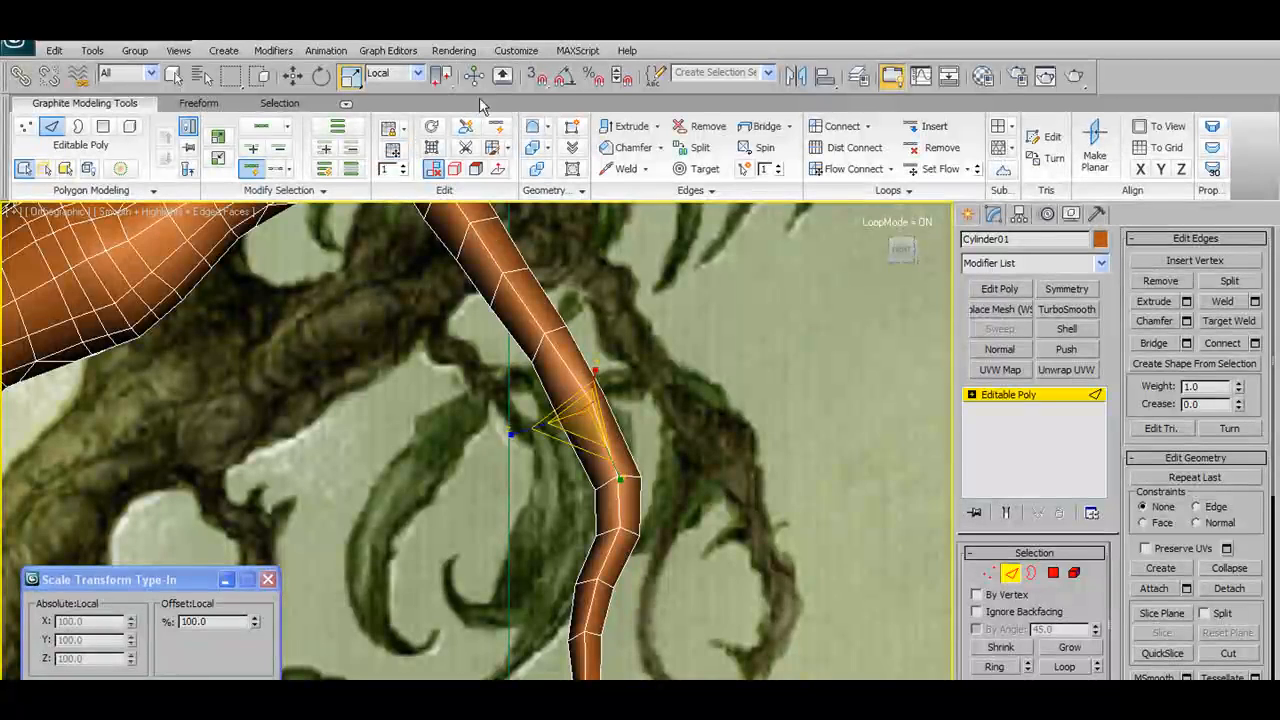
pyautogui.click(413, 78)
pyautogui.click(400, 108)
pyautogui.click(418, 76)
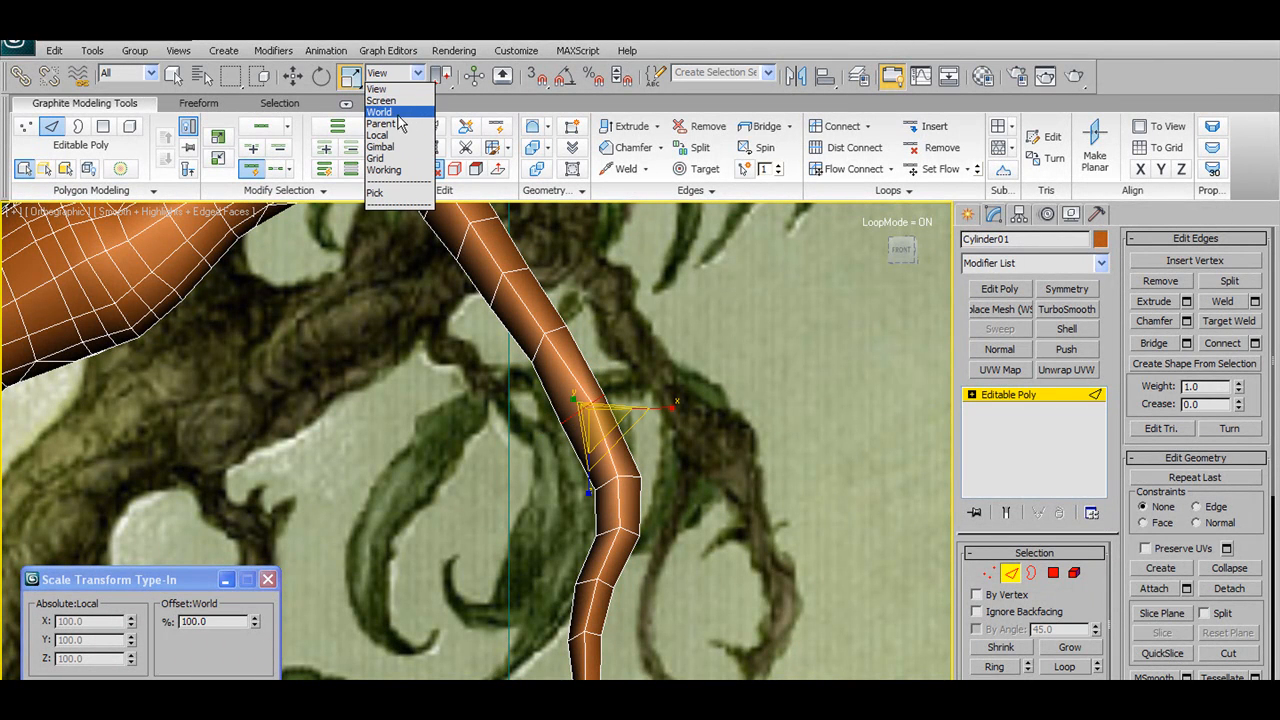
pyautogui.click(380, 85)
pyautogui.keyDown('alt'); pyautogui.moveTo(642, 365); pyautogui.dragTo(654, 363, button='middle'); pyautogui.keyUp('alt')
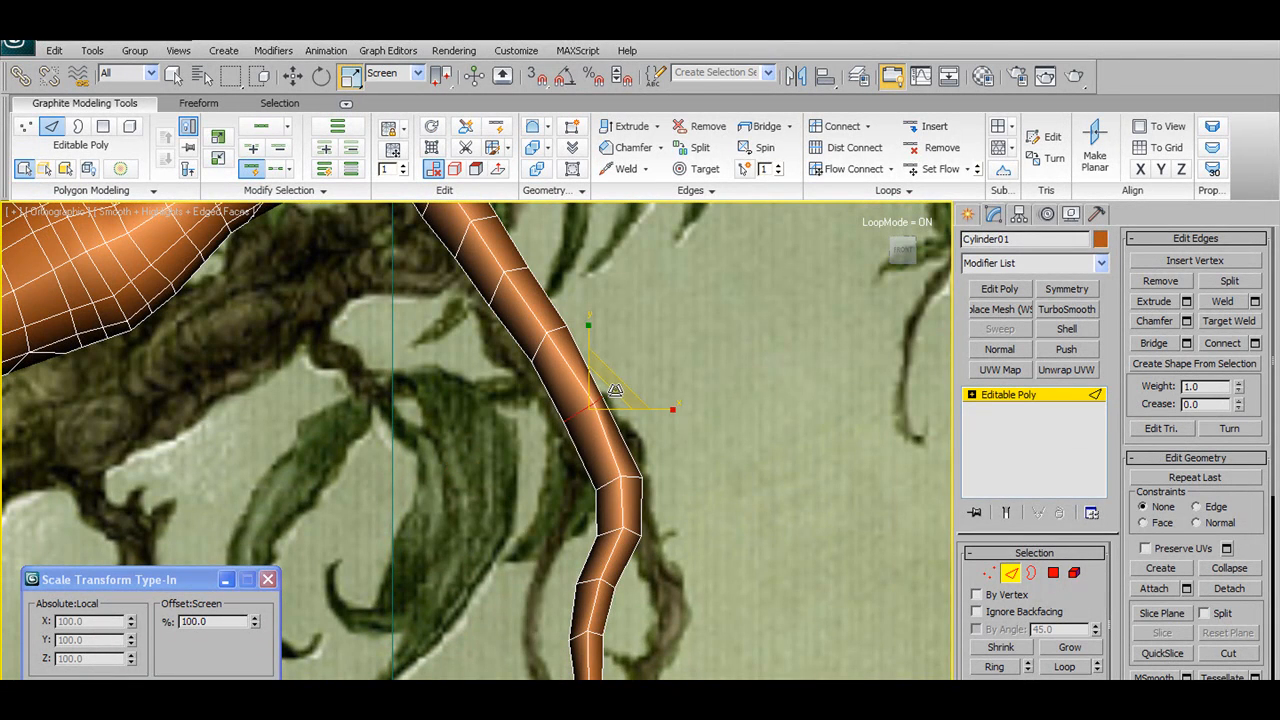
pyautogui.keyDown('alt'); pyautogui.moveTo(635, 453); pyautogui.dragTo(549, 435, button='middle'); pyautogui.keyUp('alt')
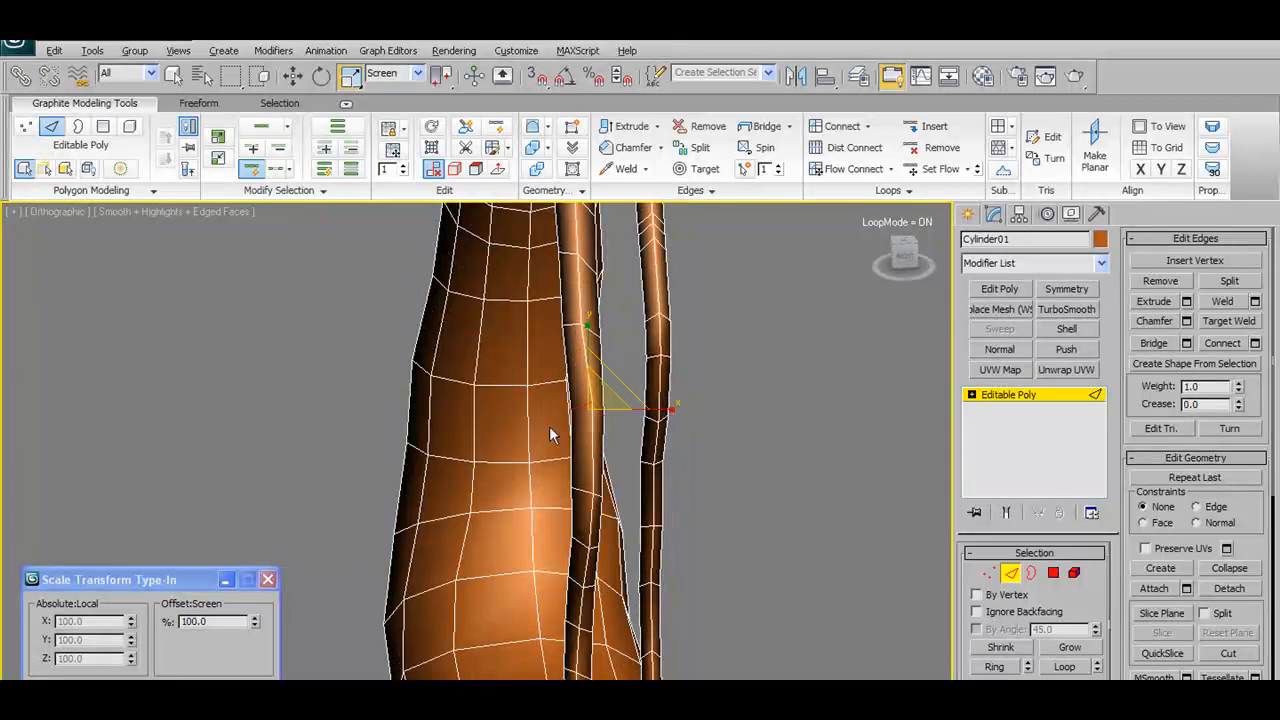
pyautogui.hotkey('shift', 'z')
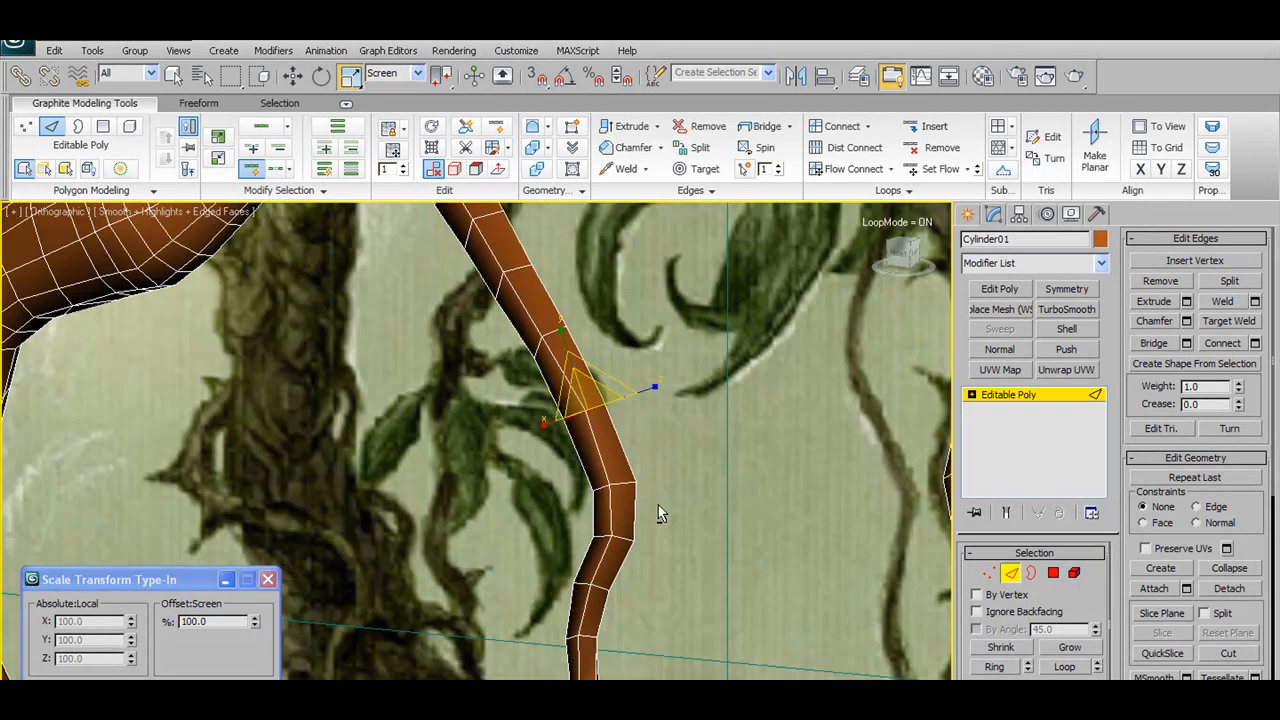
# Compare the modelled branches with the reference painting from the front and examine the thick upper branch's edge flow
pyautogui.moveTo(681, 485); pyautogui.dragTo(677, 487)
pyautogui.scroll(-5, 668, 507)
pyautogui.keyDown('alt'); pyautogui.moveTo(646, 558); pyautogui.dragTo(615, 530, button='middle'); pyautogui.keyUp('alt')
pyautogui.scroll(-8, 615, 530)
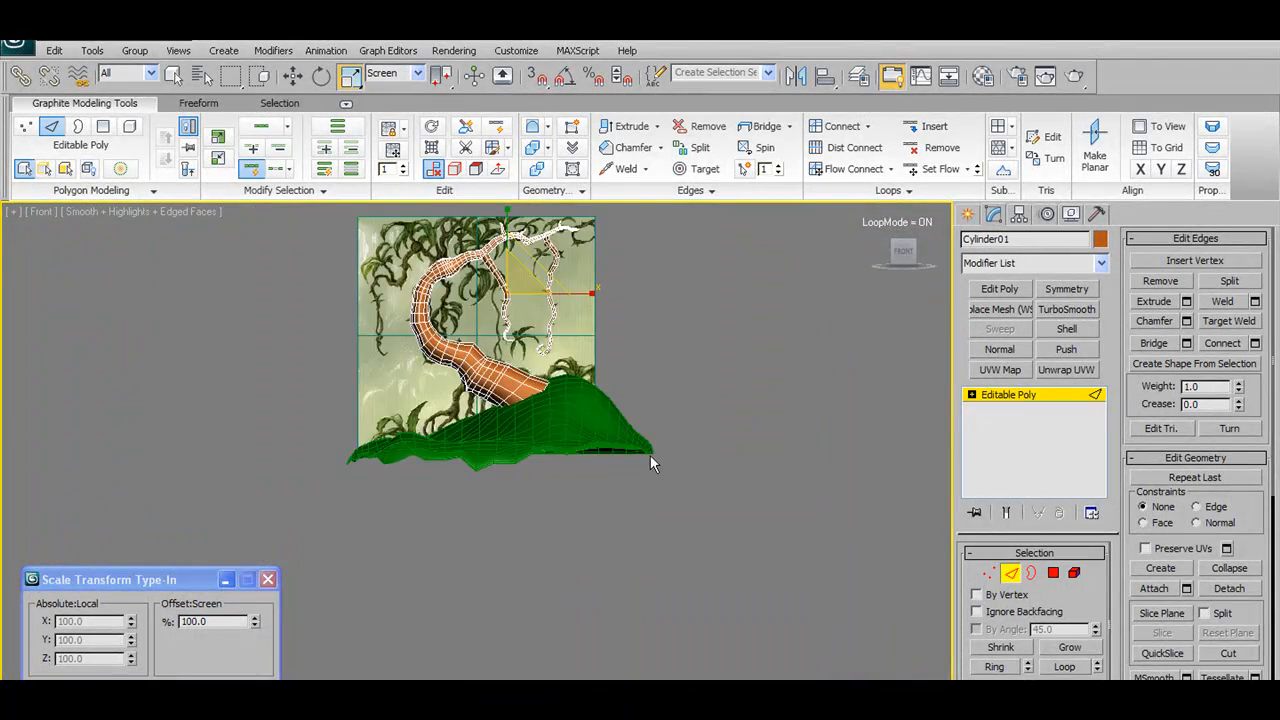
pyautogui.moveTo(590, 397); pyautogui.dragTo(637, 532, button='middle')
pyautogui.scroll(8, 636, 533)
pyautogui.moveTo(650, 430); pyautogui.dragTo(602, 628, button='middle')
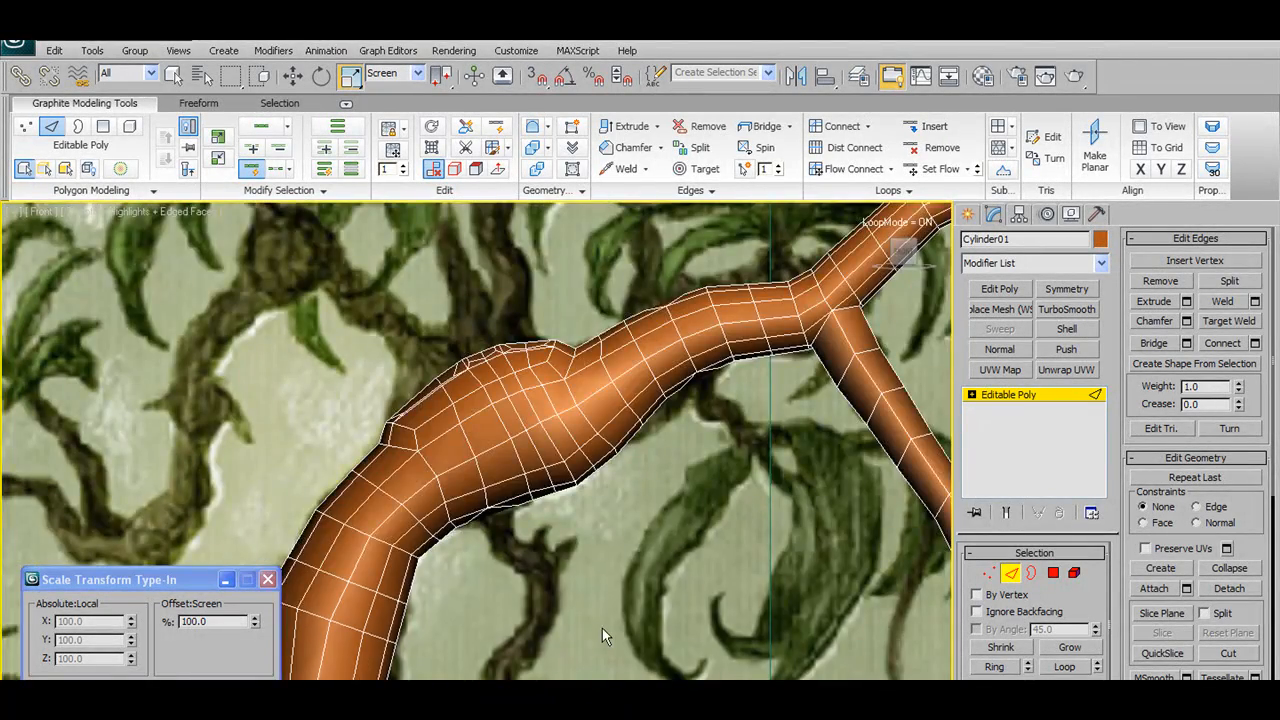
pyautogui.scroll(-2, 602, 628)
pyautogui.scroll(-3, 756, 531)
pyautogui.moveTo(732, 516); pyautogui.dragTo(708, 588, button='middle')
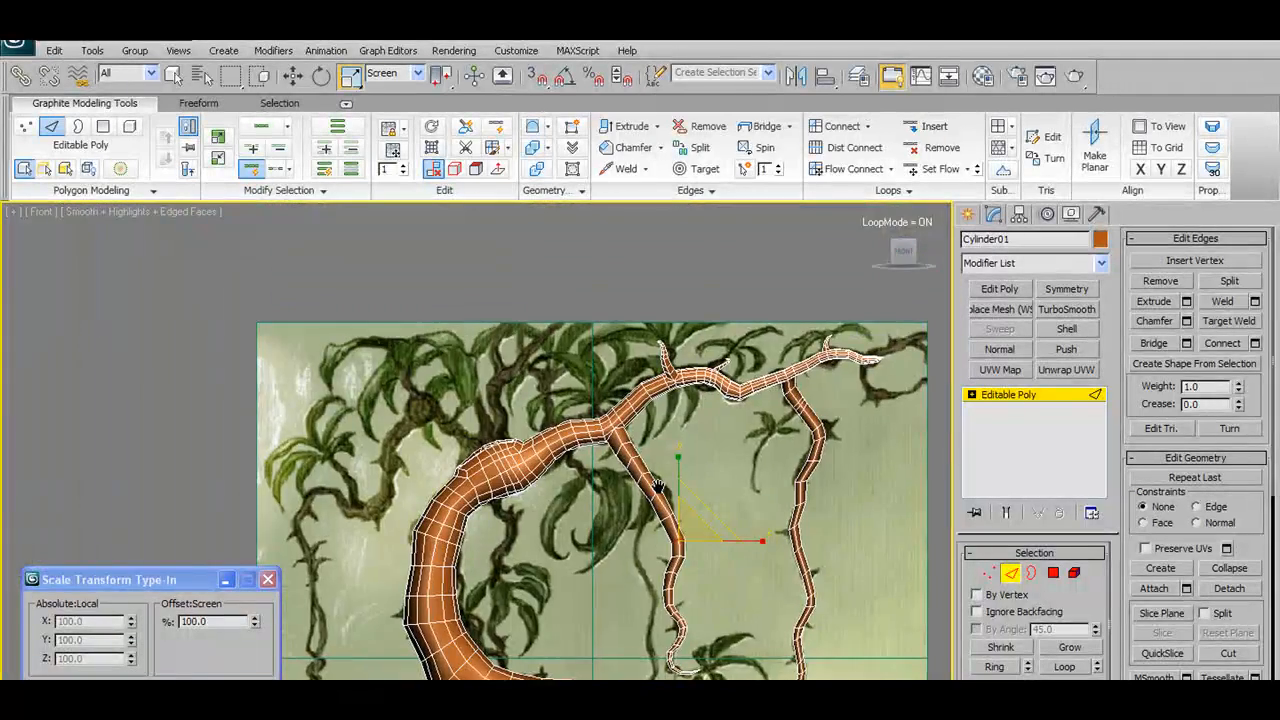
pyautogui.scroll(5, 706, 520)
pyautogui.moveTo(704, 480); pyautogui.dragTo(698, 512, button='middle')
pyautogui.scroll(3, 698, 512)
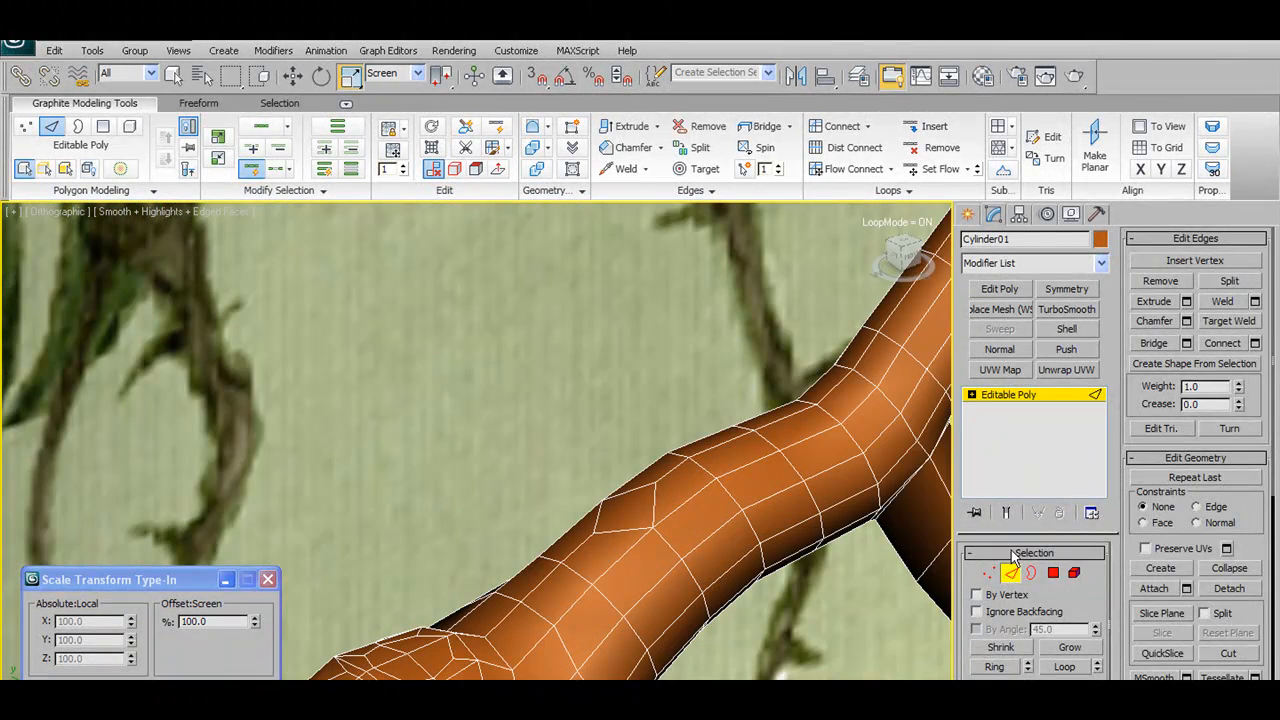
# Switch to vertex editing and save the scene as a new incremental file in the Max Files folder
pyautogui.press('1')
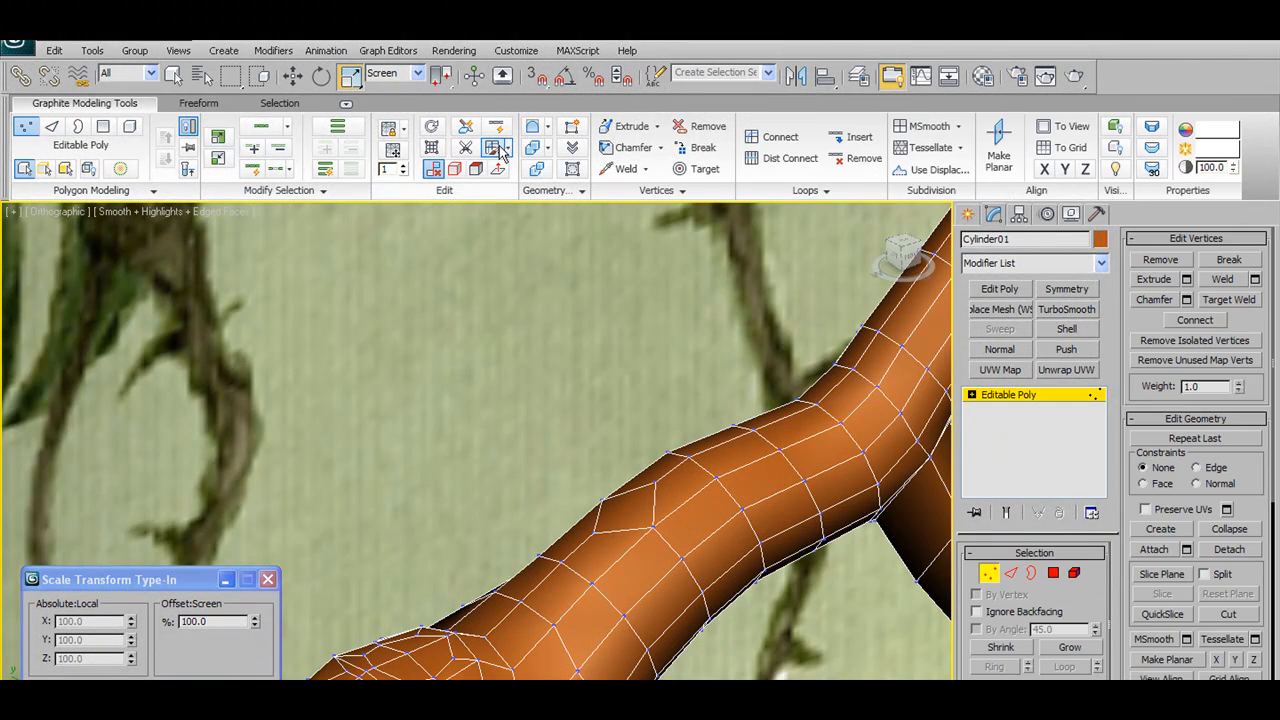
pyautogui.click(14, 45)
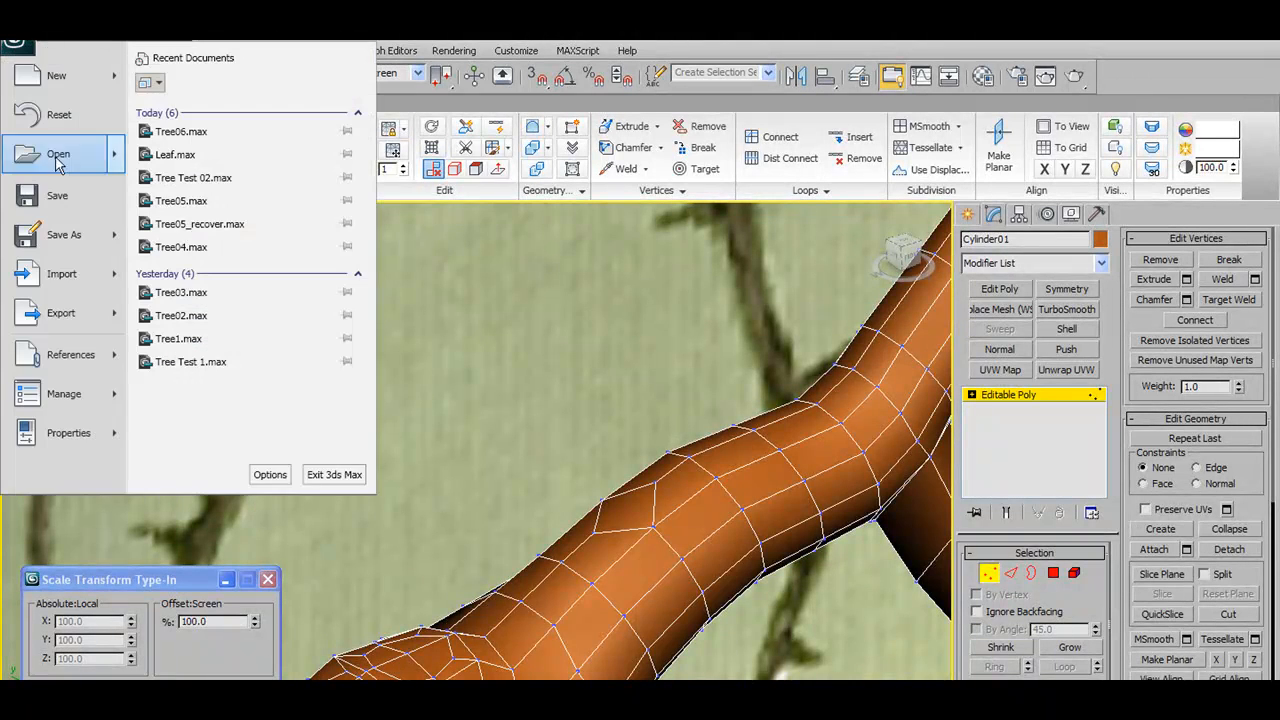
pyautogui.click(72, 241)
pyautogui.click(456, 242)
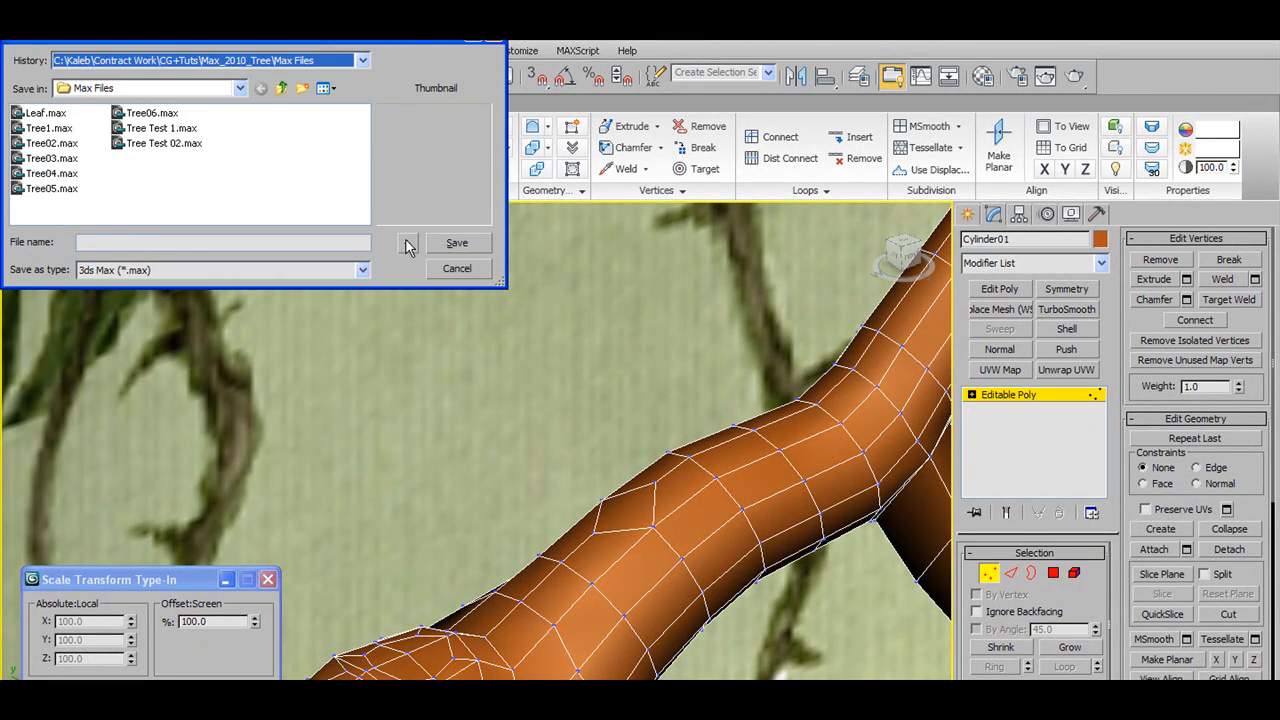
# Clean up the small irregular facet on the thick branch's upper side by merging its two opposite corner vertices into one
pyautogui.moveTo(684, 481); pyautogui.dragTo(525, 457, button='middle')
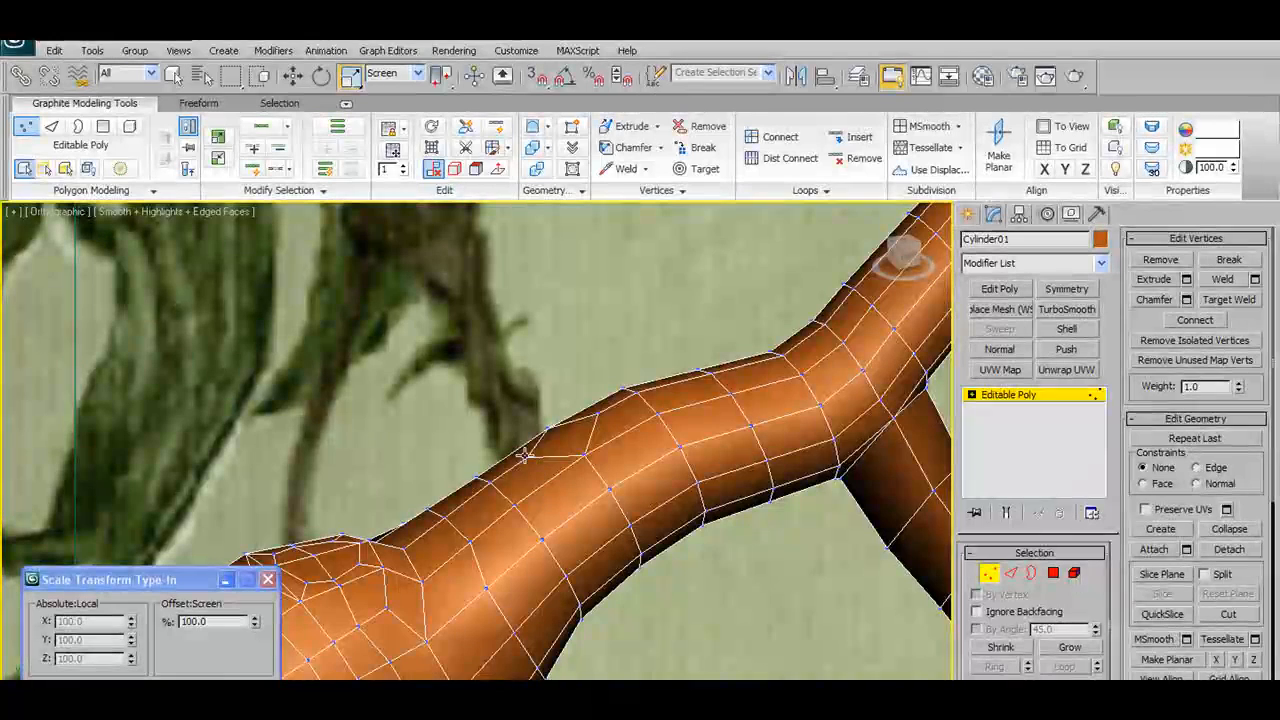
pyautogui.moveTo(530, 456); pyautogui.dragTo(592, 417)
pyautogui.hotkey('ctrl', 'z')
pyautogui.click(293, 76)
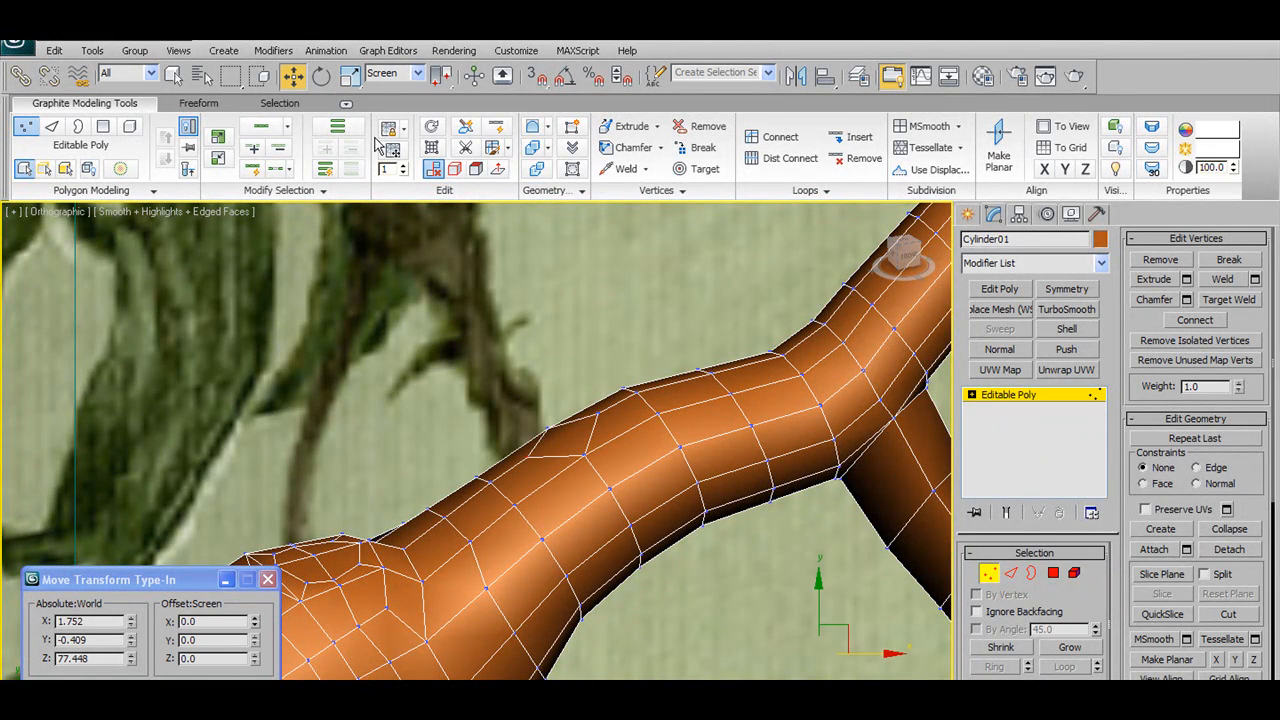
pyautogui.moveTo(527, 458); pyautogui.dragTo(597, 420)
pyautogui.moveTo(604, 429)
pyautogui.keyDown('alt'); pyautogui.mouseDown(button='middle')
pyautogui.moveTo(631, 449)
pyautogui.moveTo(620, 354)
pyautogui.mouseUp(button='middle'); pyautogui.keyUp('alt')
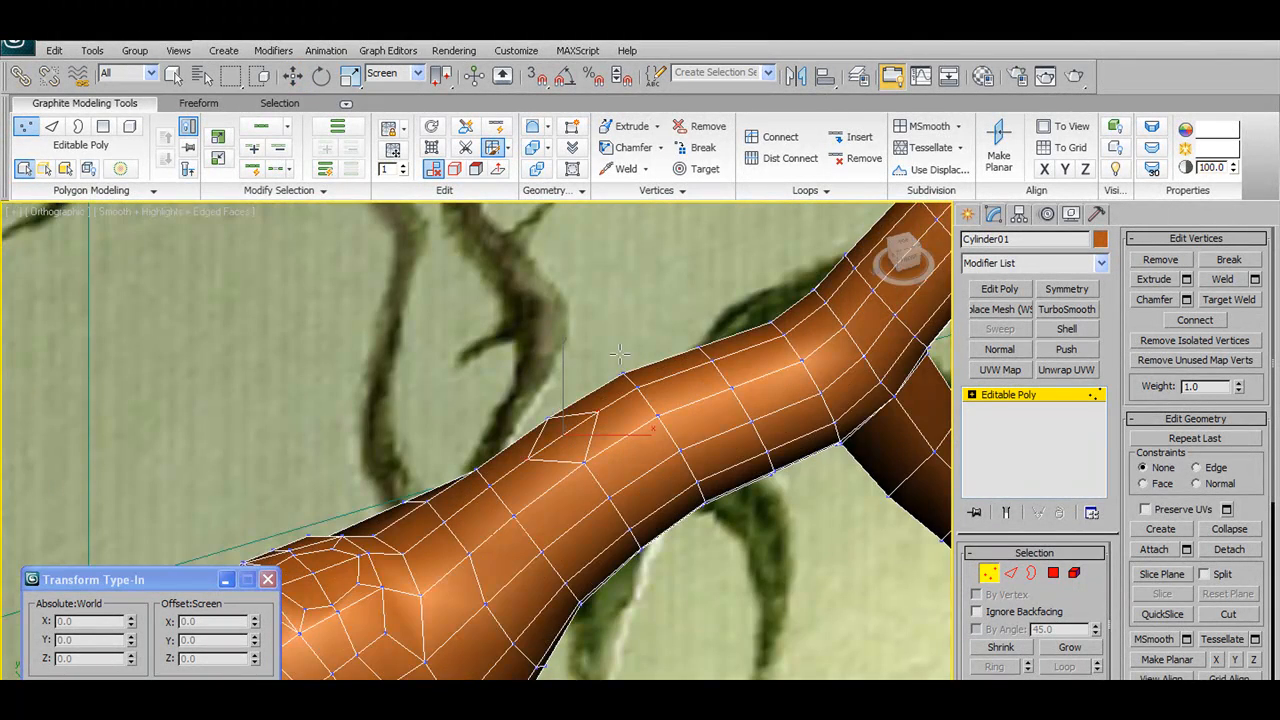
pyautogui.click(645, 168)
pyautogui.click(633, 409)
# Move the merged vertex on the branch's upper side slightly to even out the branch's outline
pyautogui.keyDown('alt'); pyautogui.moveTo(633, 409); pyautogui.dragTo(549, 403, button='middle'); pyautogui.keyUp('alt')
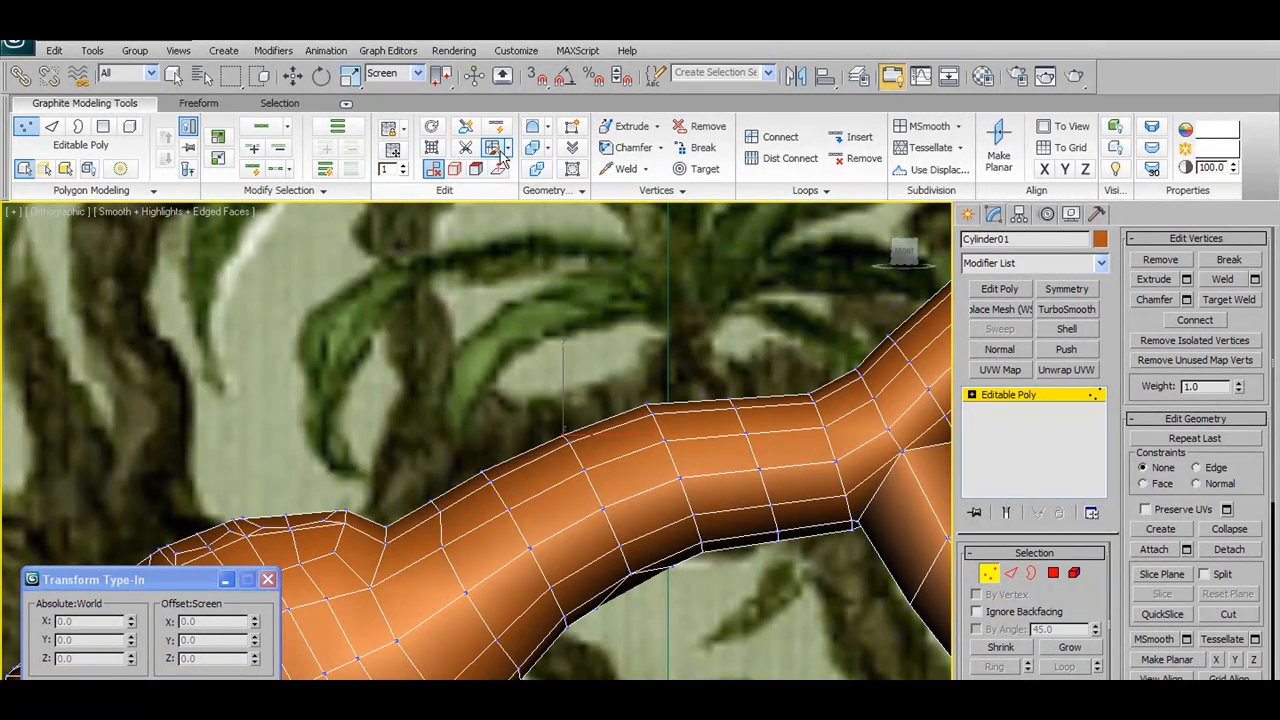
pyautogui.keyDown('alt'); pyautogui.moveTo(657, 506); pyautogui.dragTo(643, 463, button='middle'); pyautogui.keyUp('alt')
pyautogui.press('w')
pyautogui.moveTo(588, 401); pyautogui.dragTo(585, 394)
pyautogui.moveTo(622, 500)
pyautogui.keyDown('alt'); pyautogui.mouseDown(button='middle')
pyautogui.moveTo(691, 571)
pyautogui.moveTo(623, 512)
pyautogui.mouseUp(button='middle'); pyautogui.keyUp('alt')
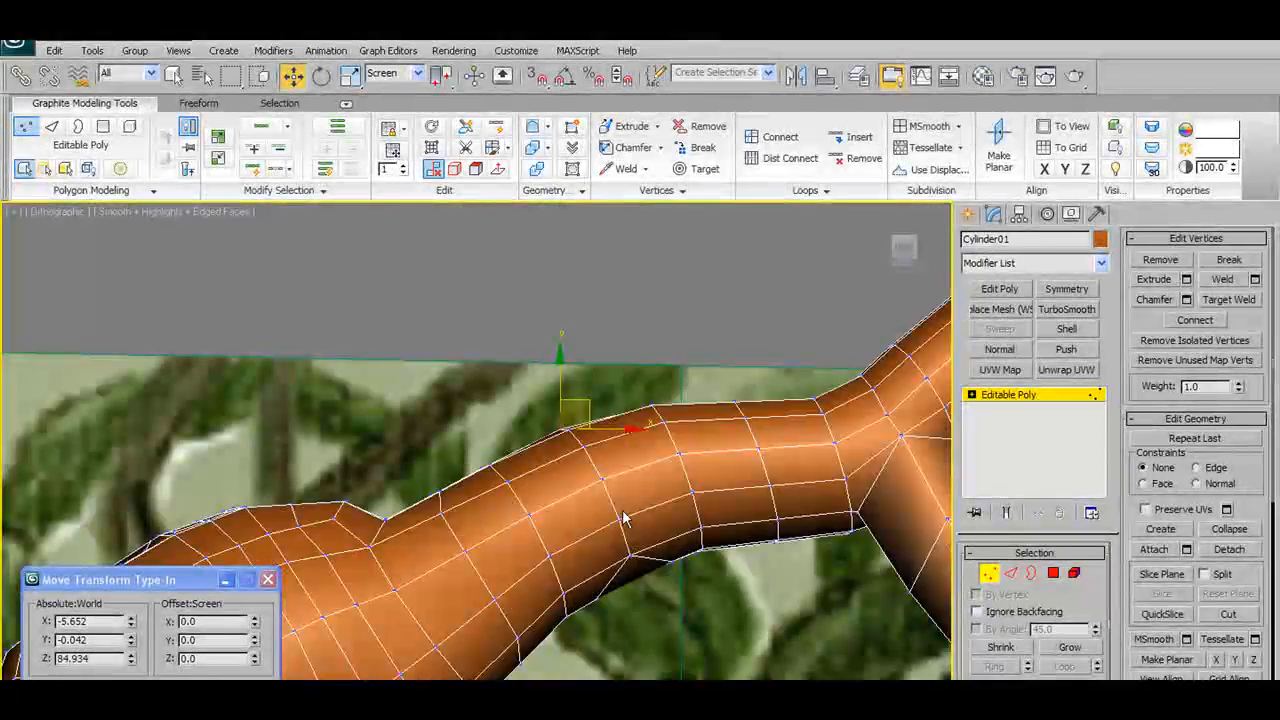
# Chamfer one vertex on the back of the thick upper branch by 0.786
pyautogui.press('f')
pyautogui.moveTo(560, 411); pyautogui.dragTo(646, 617, button='middle')
pyautogui.scroll(8, 646, 617)
pyautogui.moveTo(893, 485); pyautogui.dragTo(586, 527, button='middle')
pyautogui.click(669, 471)
pyautogui.scroll(3, 840, 534)
pyautogui.scroll(2, 778, 566)
pyautogui.click(660, 148)
pyautogui.click(638, 178)
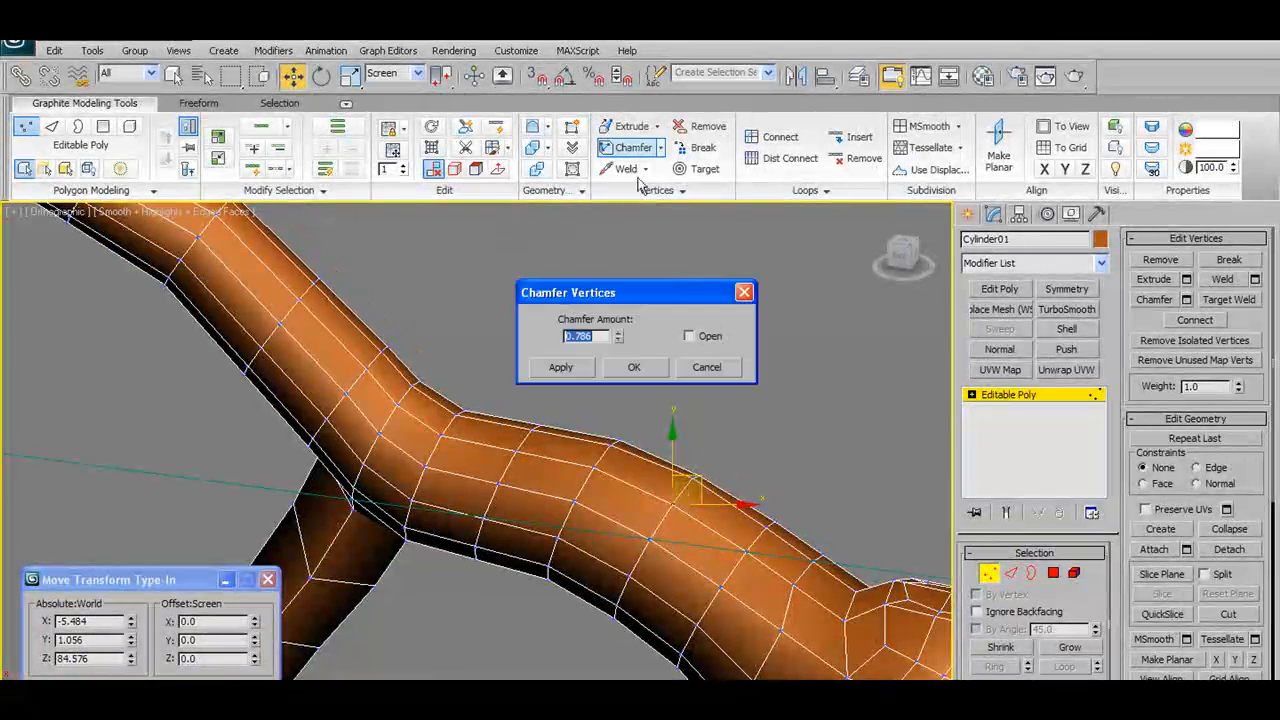
pyautogui.click(646, 372)
pyautogui.moveTo(720, 540)
pyautogui.keyDown('alt'); pyautogui.mouseDown(button='middle')
pyautogui.moveTo(737, 557)
pyautogui.moveTo(718, 559)
pyautogui.mouseUp(button='middle'); pyautogui.keyUp('alt')
# Switch to polygon editing and examine the upper branch from the front and back against the reference painting
pyautogui.click(1055, 575)
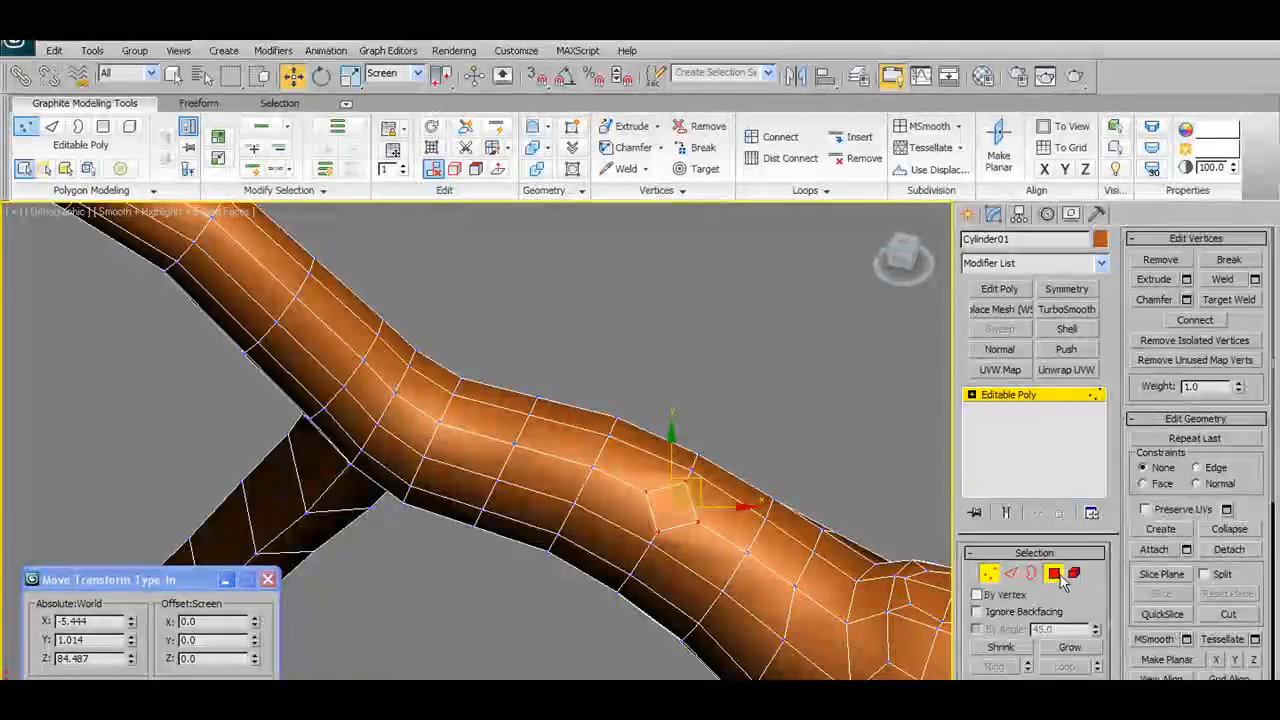
pyautogui.scroll(-2, 680, 513)
pyautogui.keyDown('alt'); pyautogui.moveTo(680, 513); pyautogui.dragTo(608, 524, button='middle'); pyautogui.keyUp('alt')
pyautogui.scroll(-3, 510, 474)
pyautogui.scroll(-4, 468, 449)
pyautogui.keyDown('alt'); pyautogui.moveTo(500, 467); pyautogui.dragTo(601, 481, button='middle'); pyautogui.keyUp('alt')
pyautogui.scroll(4, 411, 431)
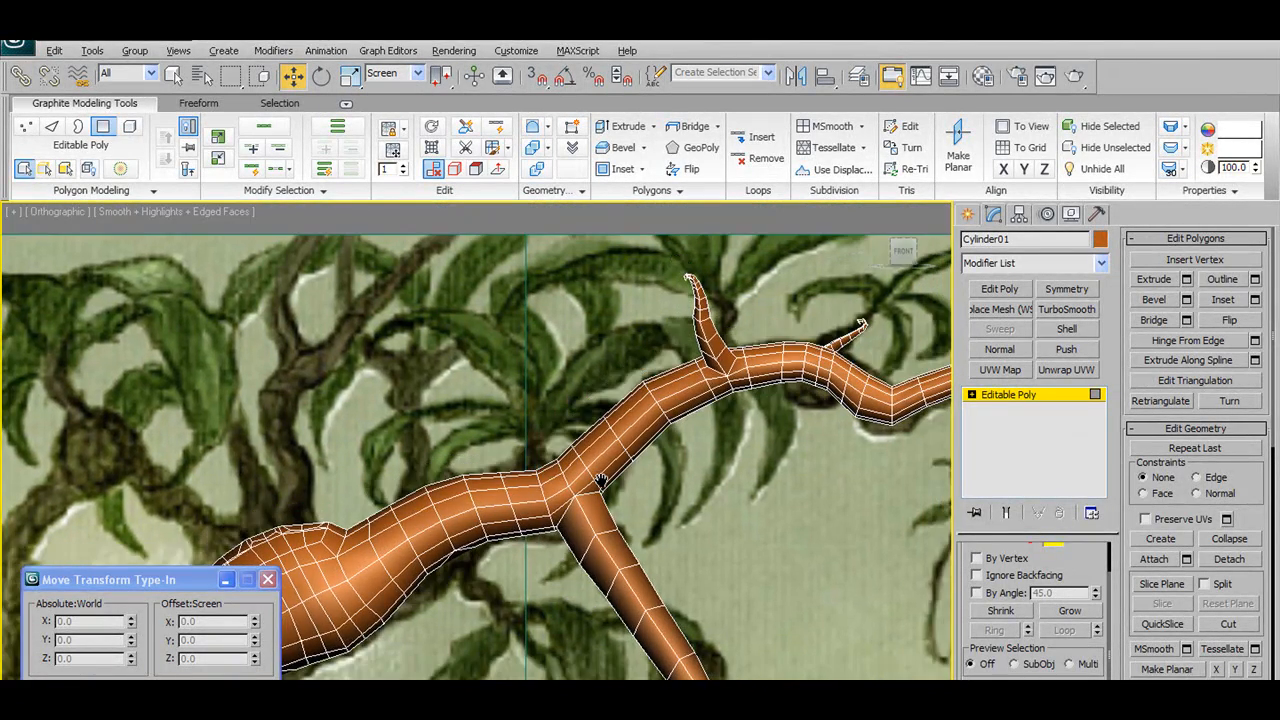
pyautogui.scroll(-4, 600, 481)
pyautogui.scroll(2, 600, 481)
pyautogui.keyDown('alt'); pyautogui.moveTo(450, 500); pyautogui.dragTo(596, 535, button='middle'); pyautogui.keyUp('alt')
pyautogui.scroll(4, 620, 563)
pyautogui.scroll(4, 683, 543)
pyautogui.moveTo(797, 520); pyautogui.dragTo(677, 523, button='middle')
pyautogui.scroll(2, 686, 530)
# Enlarge the small chamfered polygon on the back of the upper branch by scaling it along one axis in Local coordinates
pyautogui.click(747, 549)
pyautogui.moveTo(749, 549)
pyautogui.keyDown('alt'); pyautogui.mouseDown(button='middle')
pyautogui.moveTo(780, 553)
pyautogui.moveTo(609, 518)
pyautogui.moveTo(636, 531)
pyautogui.mouseUp(button='middle'); pyautogui.keyUp('alt')
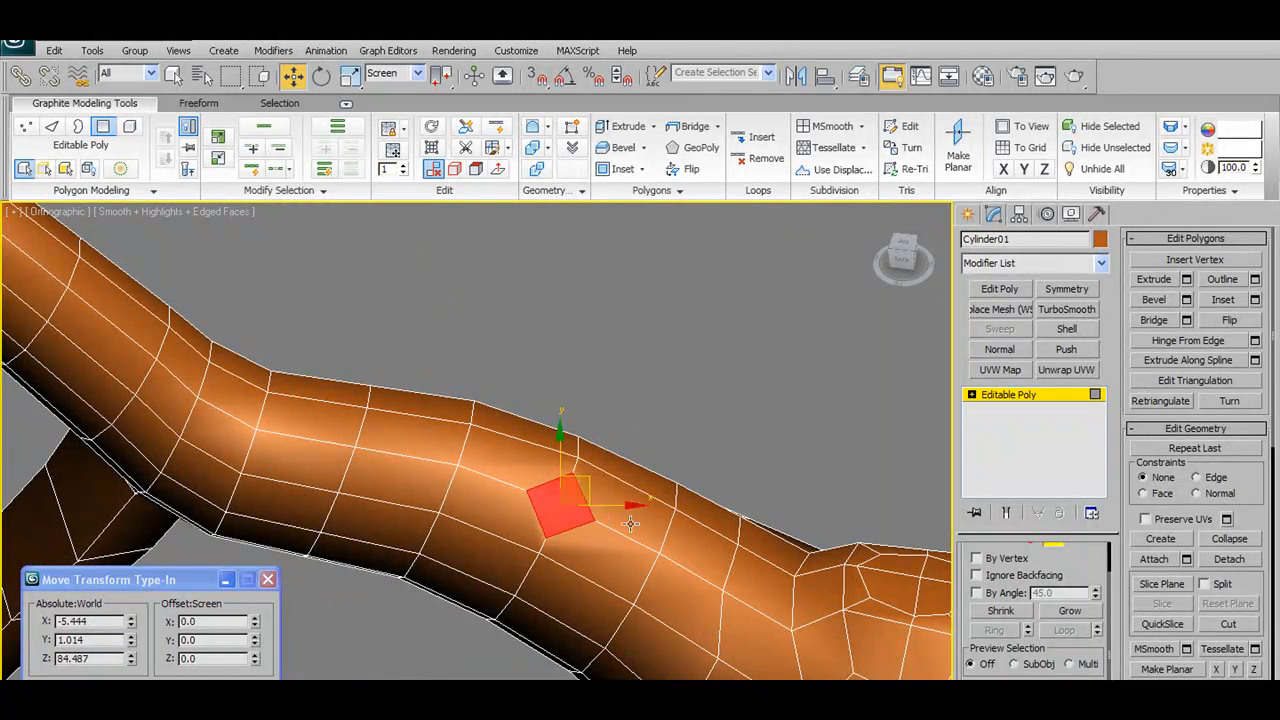
pyautogui.press('r')
pyautogui.click(418, 73)
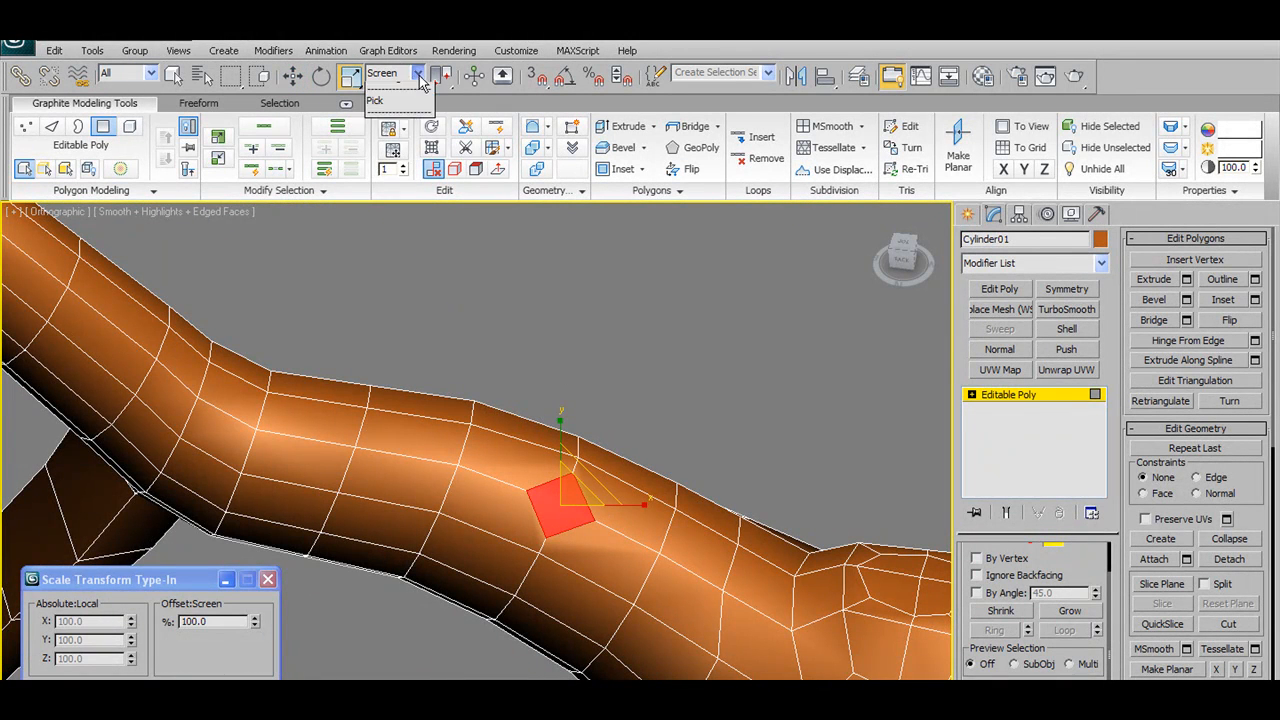
pyautogui.click(398, 134)
pyautogui.keyDown('alt'); pyautogui.moveTo(480, 471); pyautogui.dragTo(647, 533, button='middle'); pyautogui.keyUp('alt')
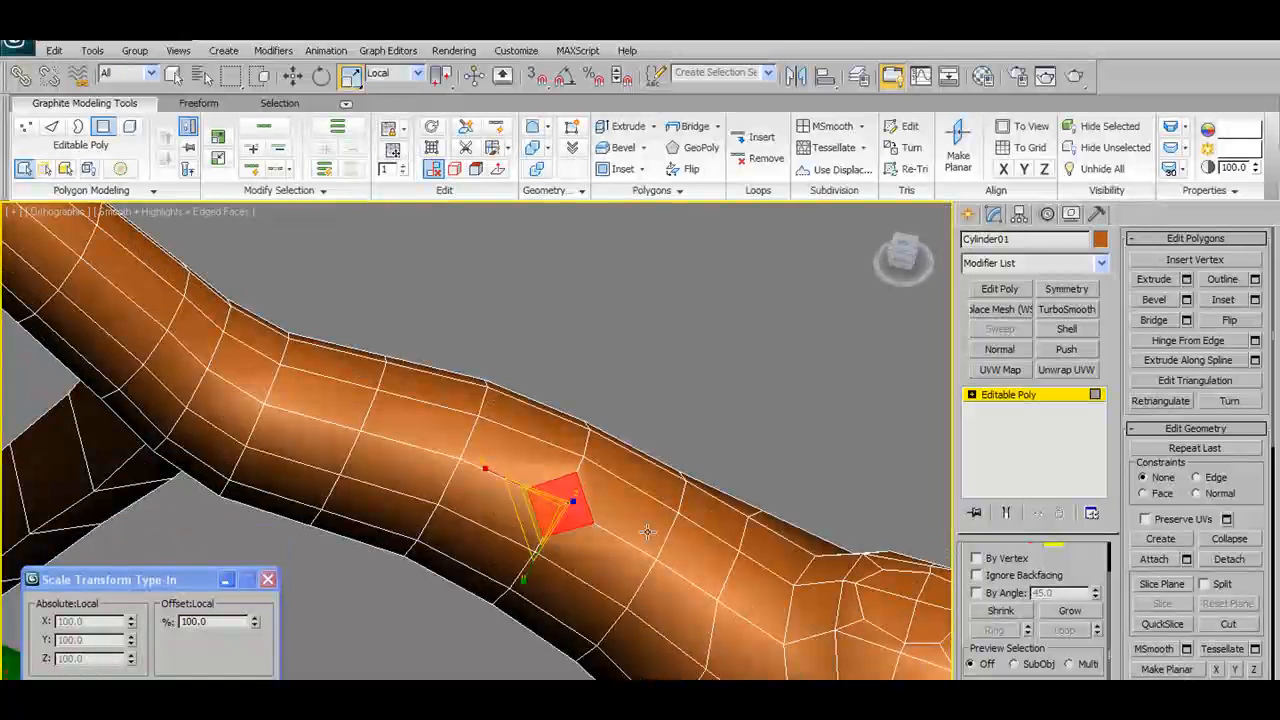
pyautogui.moveTo(486, 469)
pyautogui.mouseDown()
pyautogui.moveTo(476, 465)
pyautogui.moveTo(551, 589)
pyautogui.moveTo(526, 583)
pyautogui.moveTo(514, 600)
pyautogui.moveTo(477, 465)
pyautogui.mouseUp()
pyautogui.keyDown('alt'); pyautogui.moveTo(477, 465); pyautogui.dragTo(654, 467, button='middle'); pyautogui.keyUp('alt')
# Target-weld the enlarged polygon's corner vertices to the neighbouring edge-loop vertices to form a clean twig base
pyautogui.press('1')
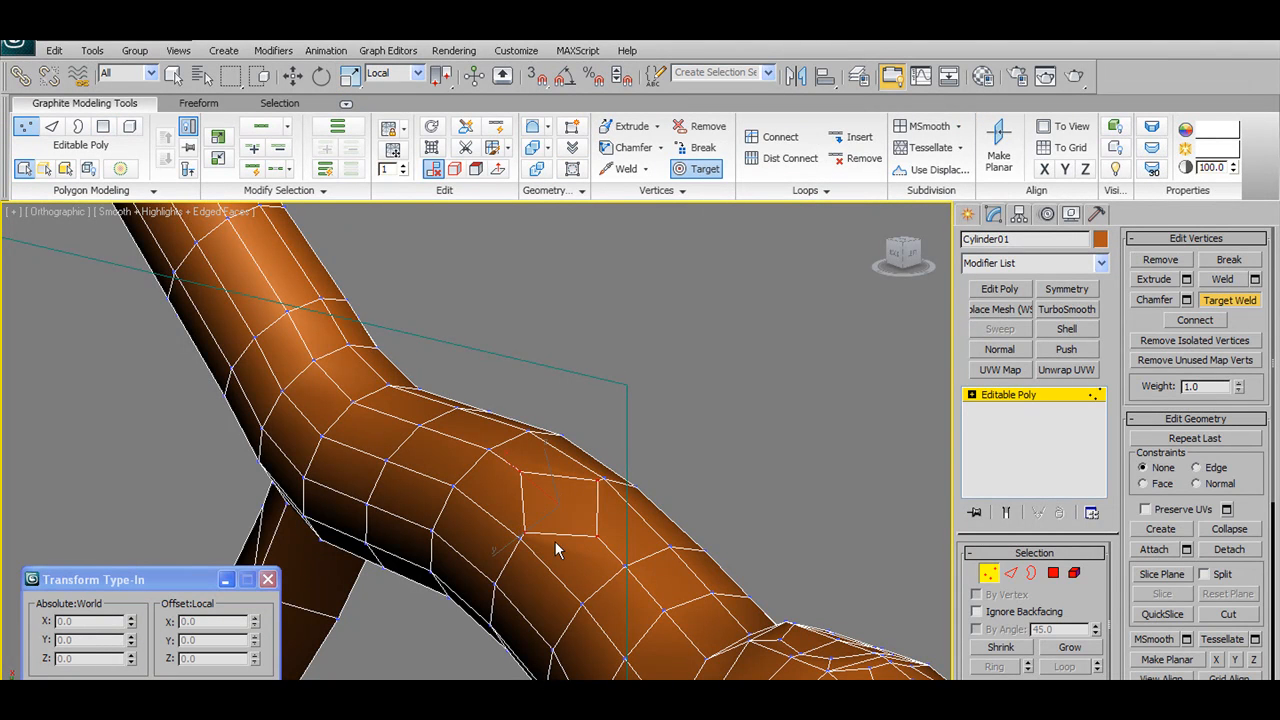
pyautogui.keyDown('alt'); pyautogui.moveTo(646, 514); pyautogui.dragTo(601, 534, button='middle'); pyautogui.keyUp('alt')
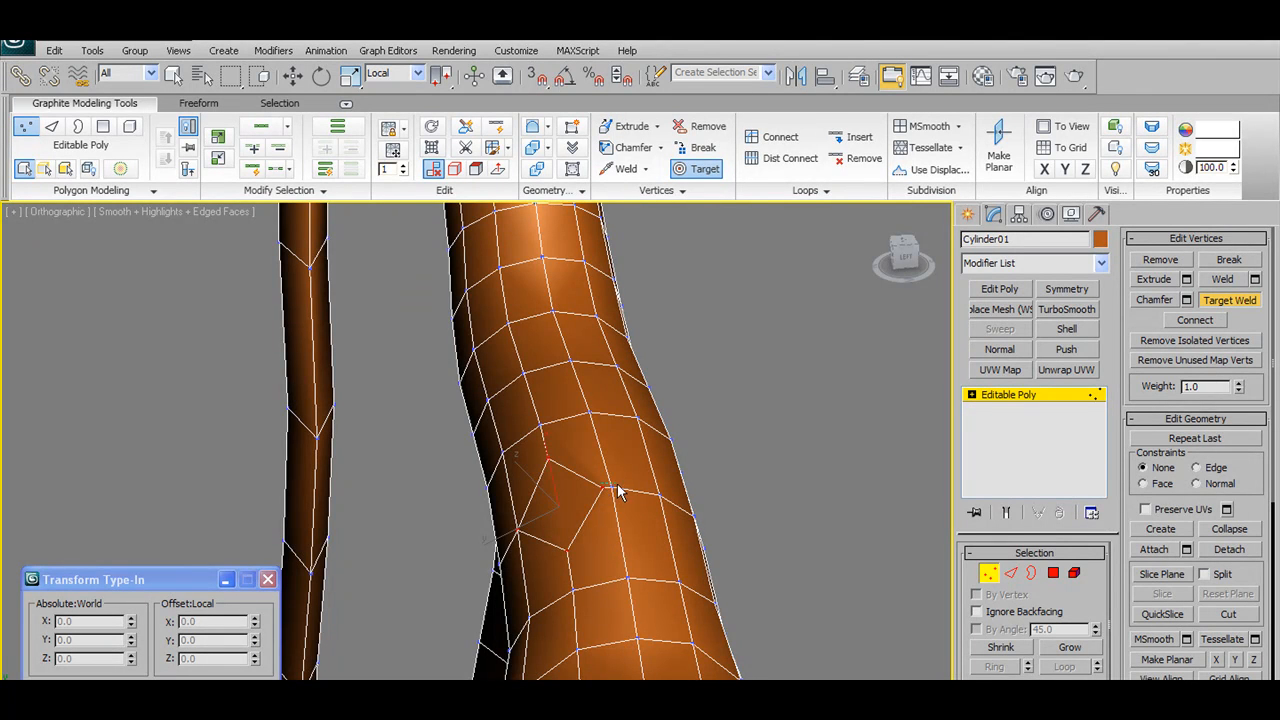
pyautogui.keyDown('alt'); pyautogui.moveTo(613, 486); pyautogui.dragTo(1004, 541, button='middle'); pyautogui.keyUp('alt')
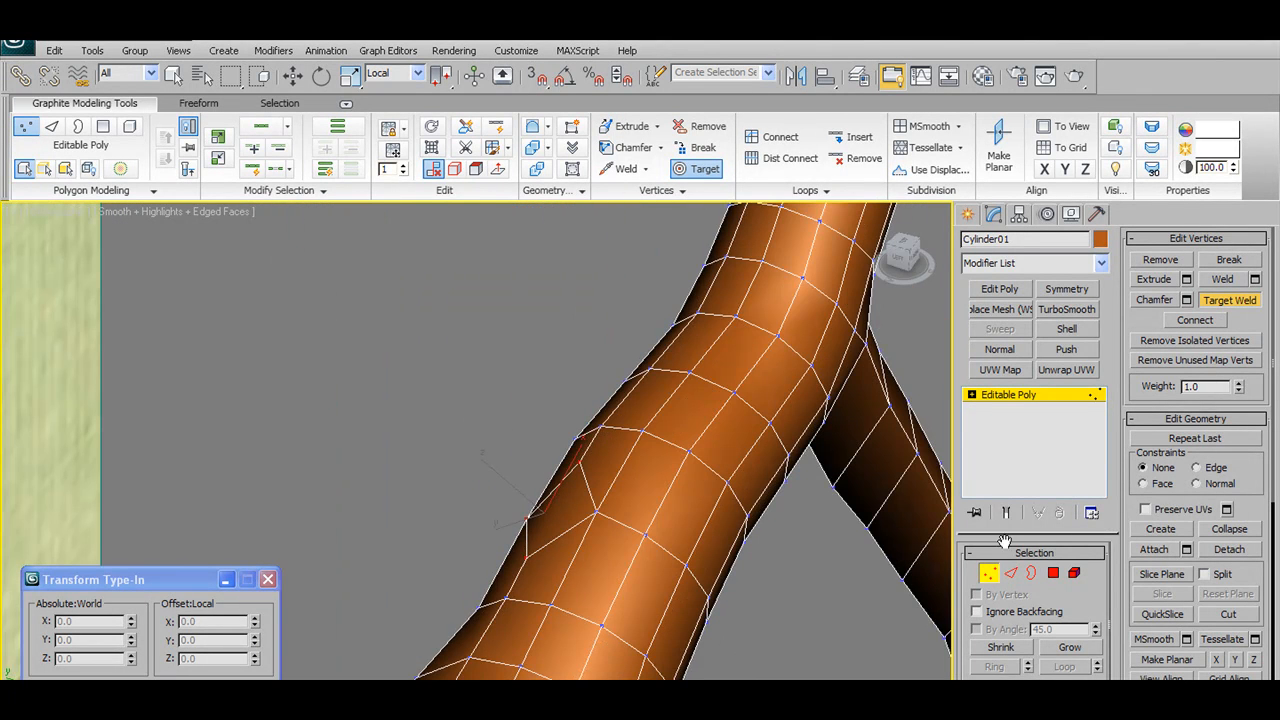
# Return to polygon editing and examine the prepared base polygon's position from the front and back against the reference painting
pyautogui.click(1052, 574)
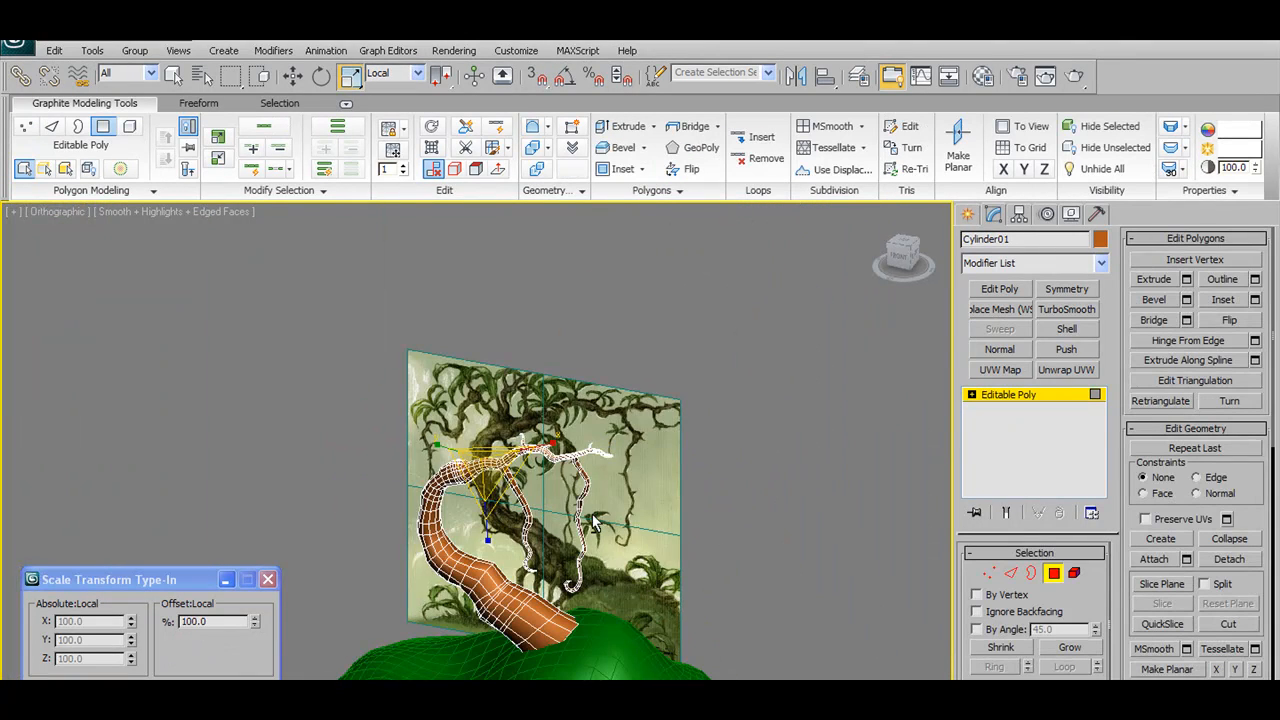
pyautogui.press('f')
pyautogui.moveTo(591, 491); pyautogui.dragTo(558, 509, button='middle')
pyautogui.scroll(9, 558, 509)
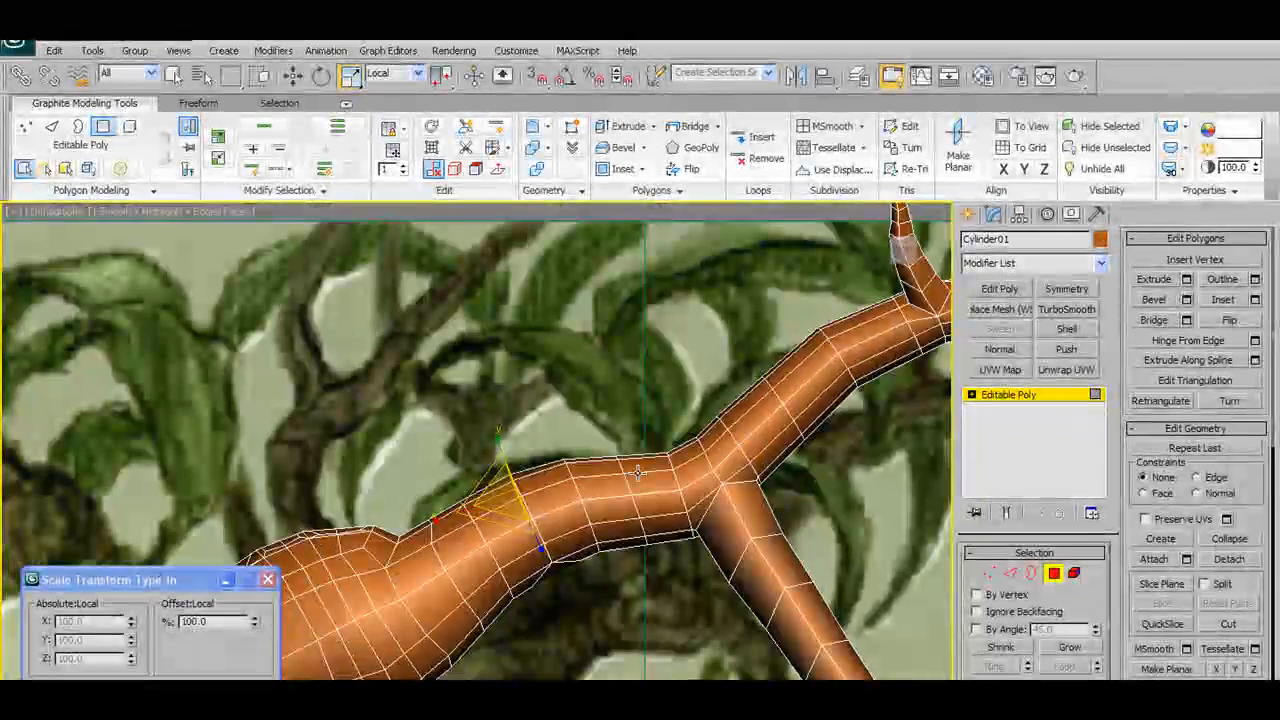
pyautogui.keyDown('alt'); pyautogui.moveTo(638, 473); pyautogui.dragTo(934, 507, button='middle'); pyautogui.keyUp('alt')
pyautogui.scroll(-8, 671, 474)
pyautogui.keyDown('alt'); pyautogui.moveTo(671, 474); pyautogui.dragTo(700, 456, button='middle'); pyautogui.keyUp('alt')
pyautogui.scroll(8, 593, 498)
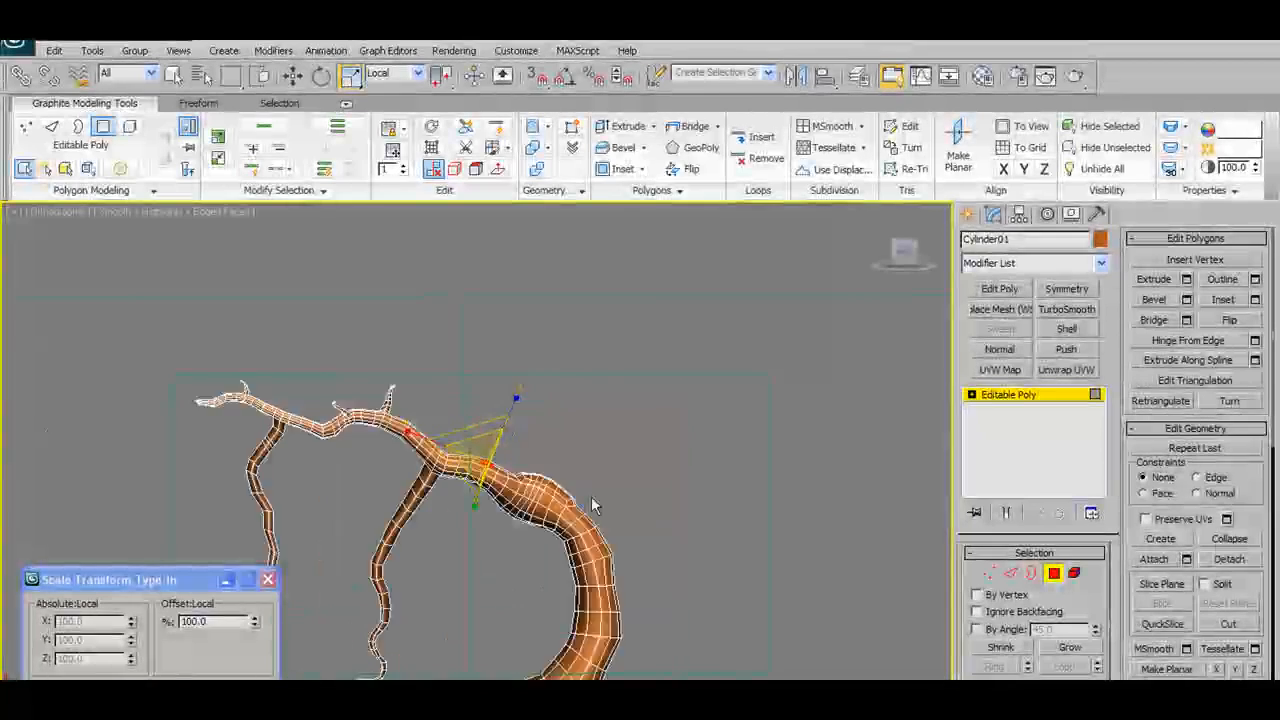
pyautogui.keyDown('alt'); pyautogui.moveTo(598, 508); pyautogui.dragTo(570, 420, button='middle'); pyautogui.keyUp('alt')
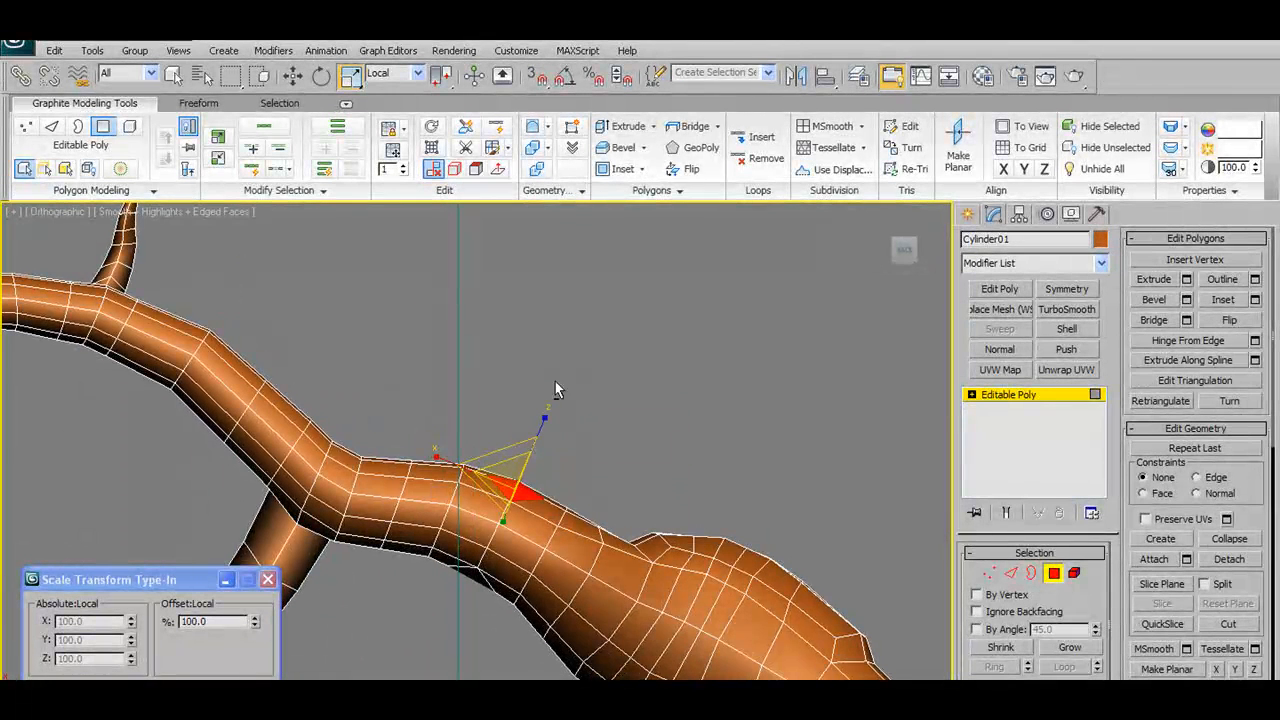
# Leave sub-object editing and activate the freeform Branches drawing tool
pyautogui.click(130, 127)
pyautogui.click(199, 103)
pyautogui.click(340, 168)
# Try growing a large curled twig from the prepared polygon on the upper branch and undo it
pyautogui.moveTo(514, 488)
pyautogui.mouseDown()
pyautogui.moveTo(543, 391)
pyautogui.moveTo(634, 325)
pyautogui.mouseUp()
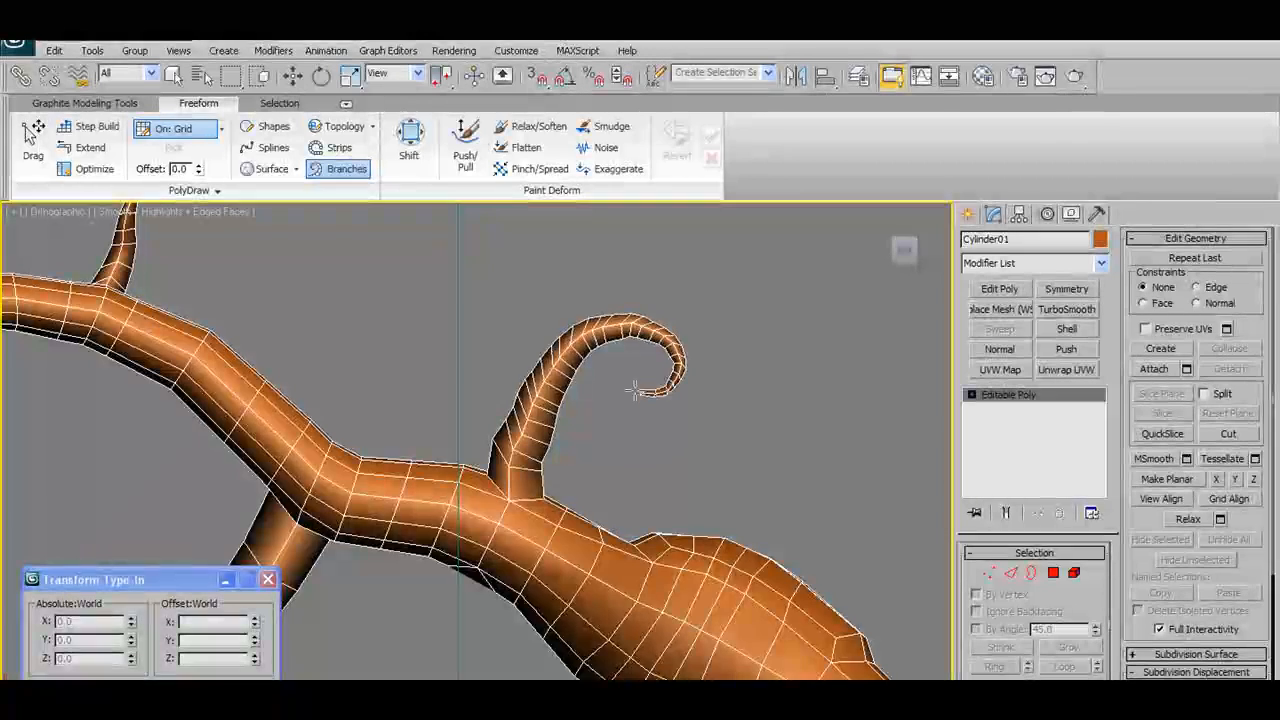
pyautogui.scroll(-5, 631, 402)
pyautogui.scroll(-2, 600, 462)
pyautogui.scroll(3, 595, 469)
pyautogui.hotkey('ctrl', 'z')
# Try shorter tapered twigs from the same base polygon on the upper branch and undo them
pyautogui.scroll(-2, 582, 467)
pyautogui.moveTo(555, 451); pyautogui.dragTo(608, 443, button='middle')
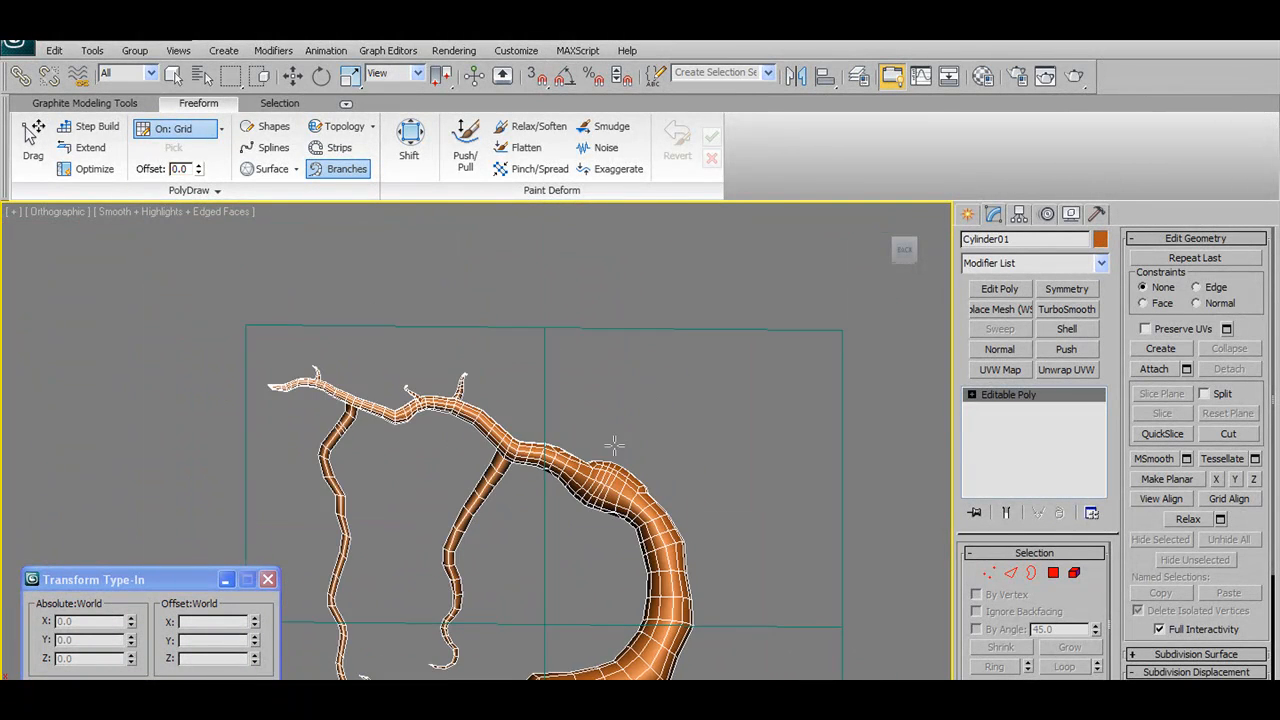
pyautogui.scroll(2, 600, 435)
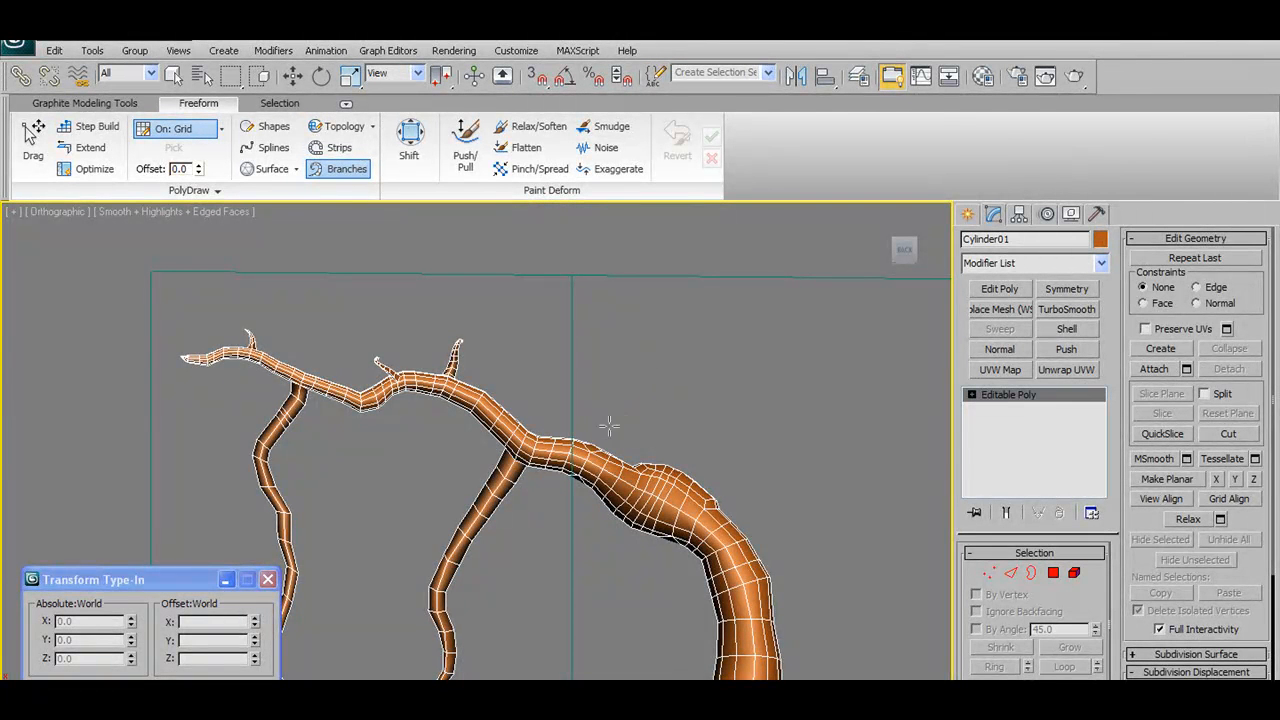
pyautogui.moveTo(597, 445); pyautogui.dragTo(628, 365)
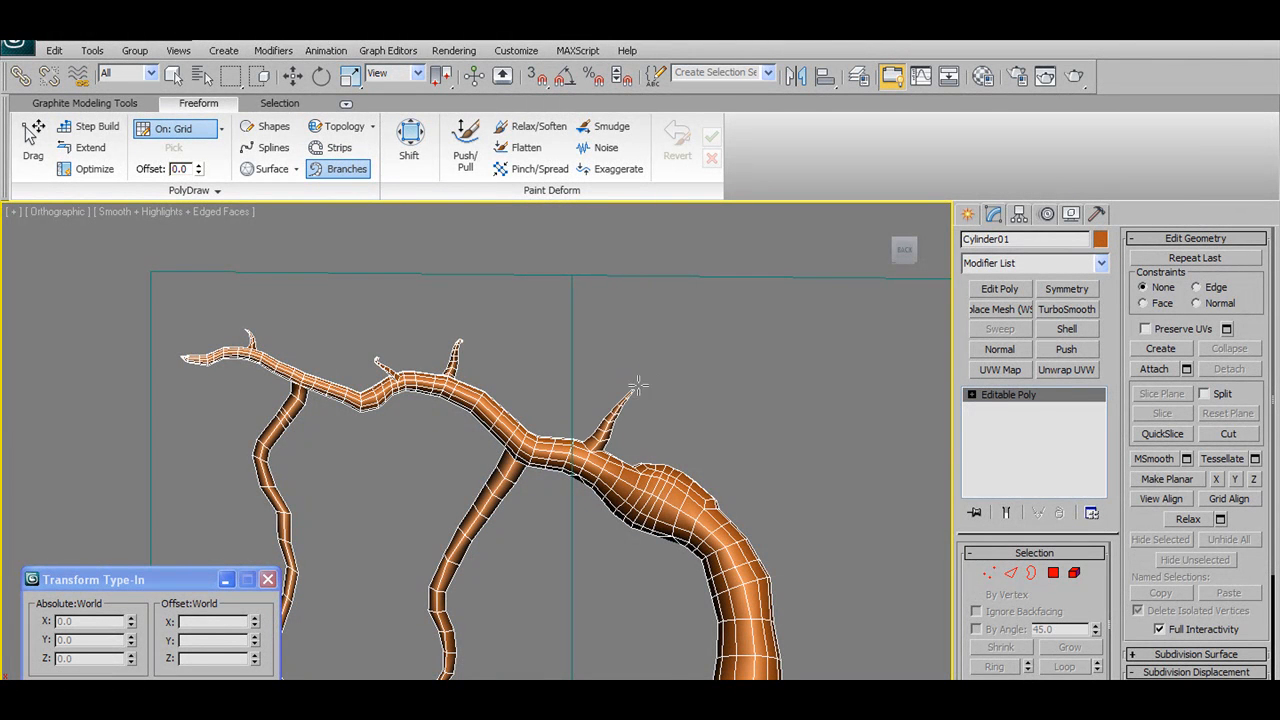
pyautogui.scroll(-3, 672, 374)
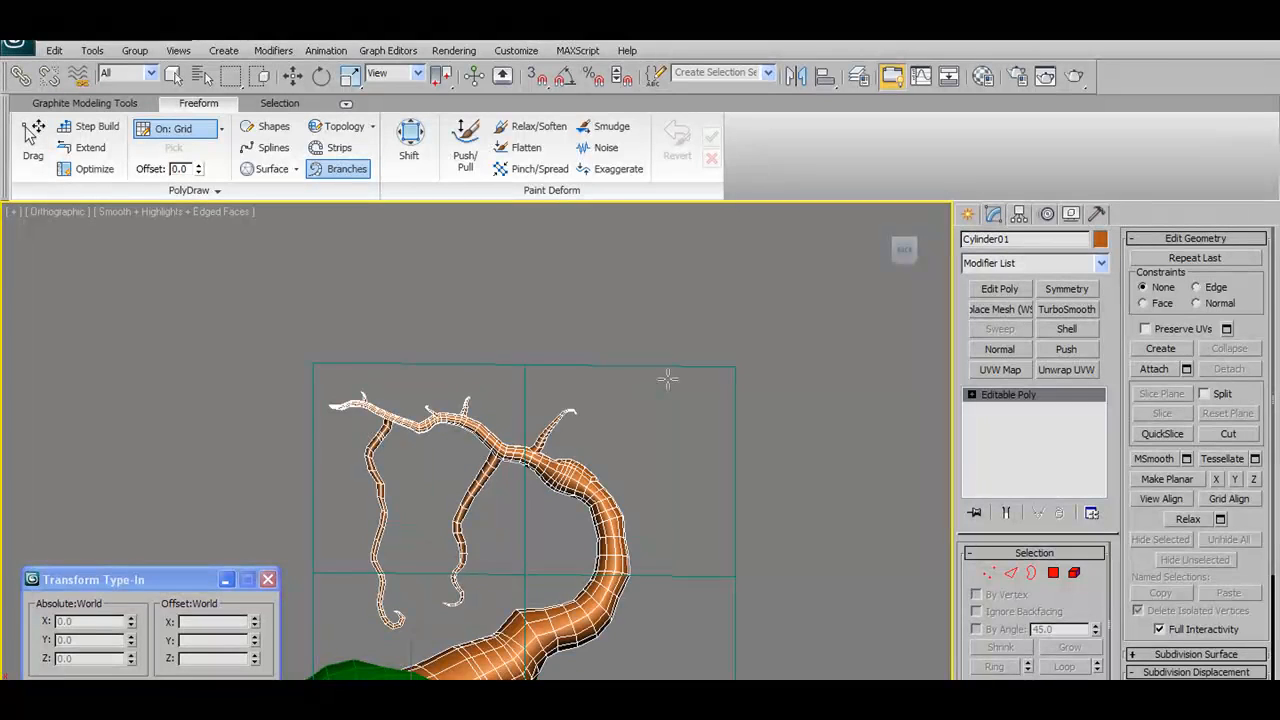
pyautogui.scroll(2, 556, 438)
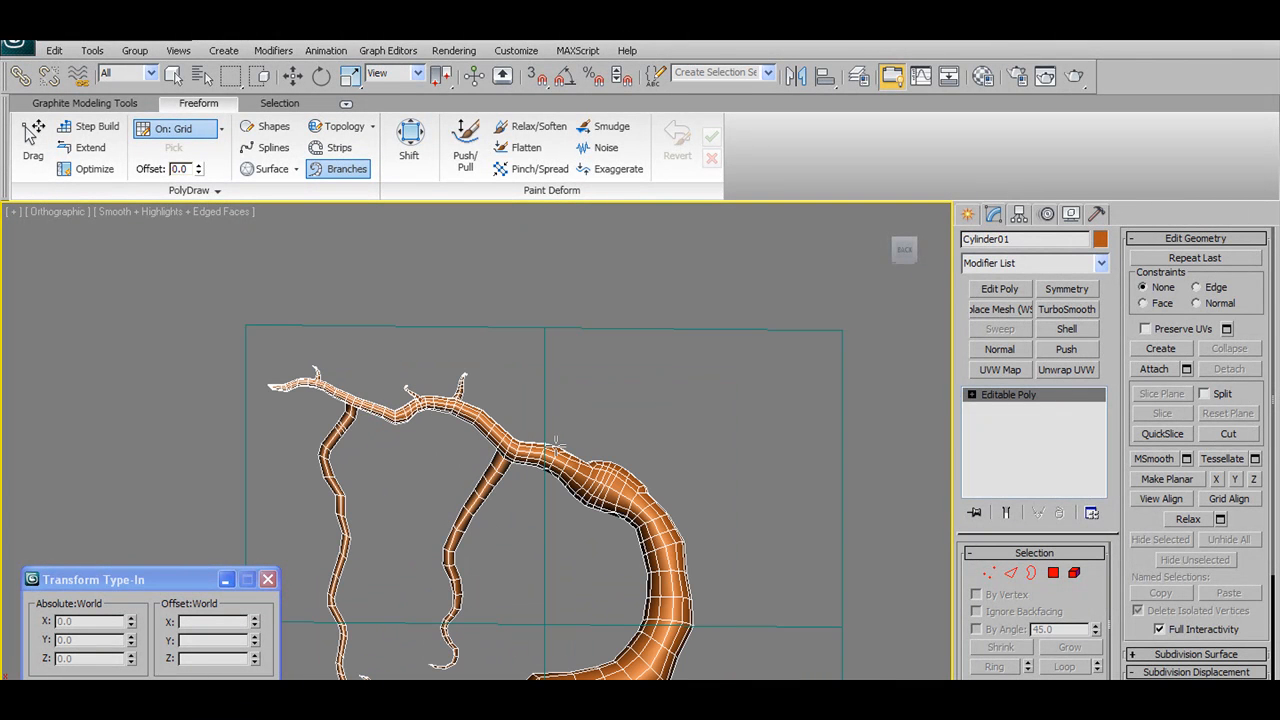
# Grow a slim tapered twig with a bent tip upward from the prepared polygon, checking its curve against the reference painting
pyautogui.moveTo(556, 446)
pyautogui.mouseDown()
pyautogui.moveTo(606, 400)
pyautogui.moveTo(606, 373)
pyautogui.mouseUp()
pyautogui.keyDown('alt'); pyautogui.moveTo(515, 431); pyautogui.dragTo(818, 471, button='middle'); pyautogui.keyUp('alt')
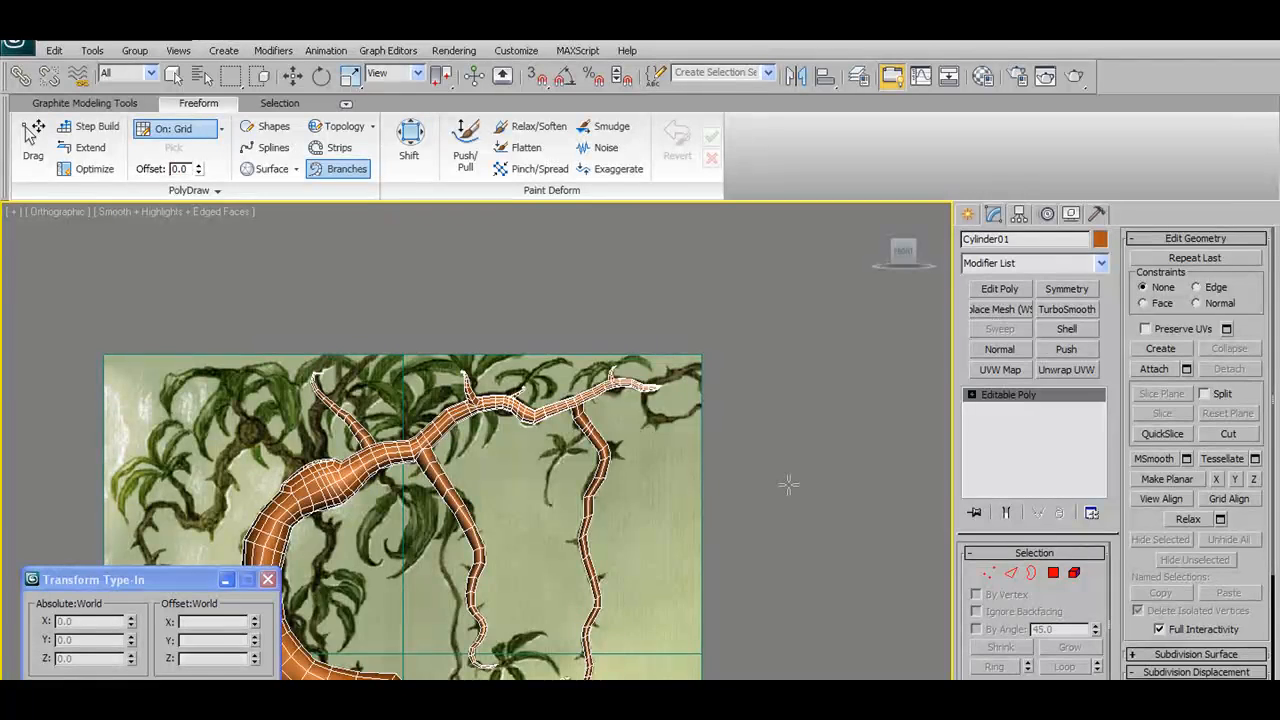
pyautogui.keyDown('alt'); pyautogui.moveTo(780, 488); pyautogui.dragTo(445, 488, button='middle'); pyautogui.keyUp('alt')
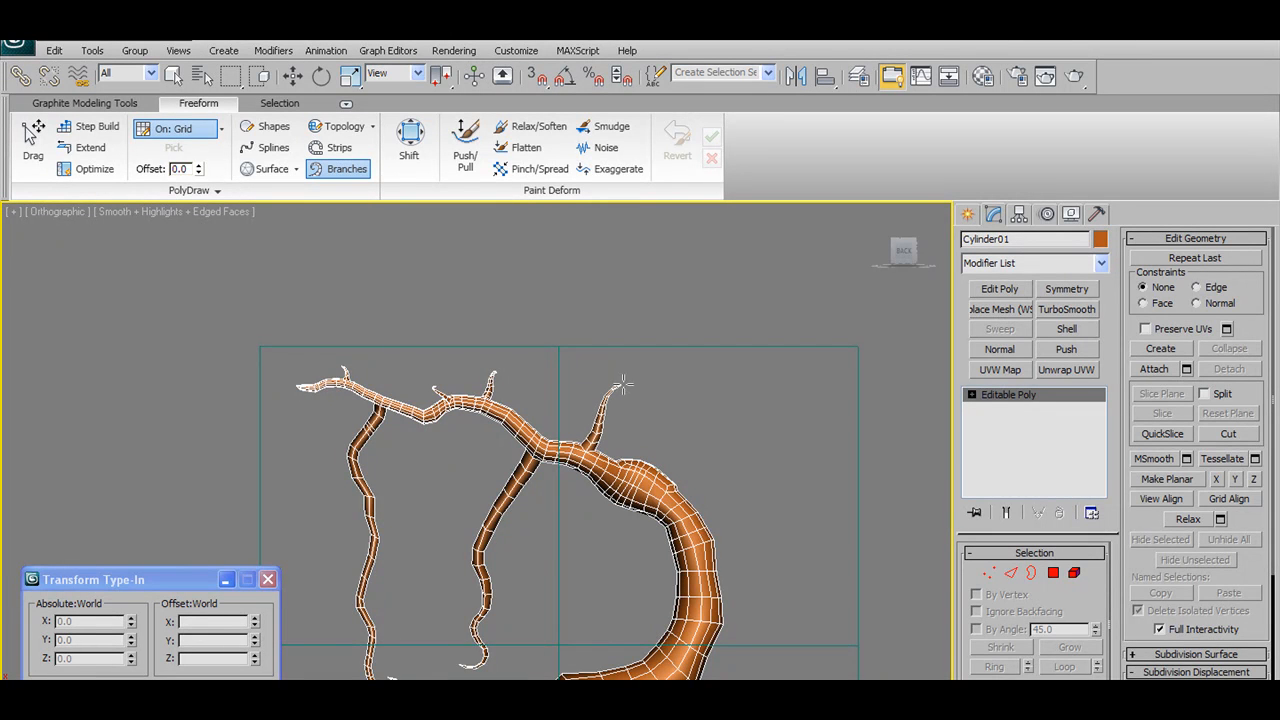
pyautogui.keyDown('alt'); pyautogui.moveTo(626, 390); pyautogui.dragTo(908, 525, button='middle'); pyautogui.keyUp('alt')
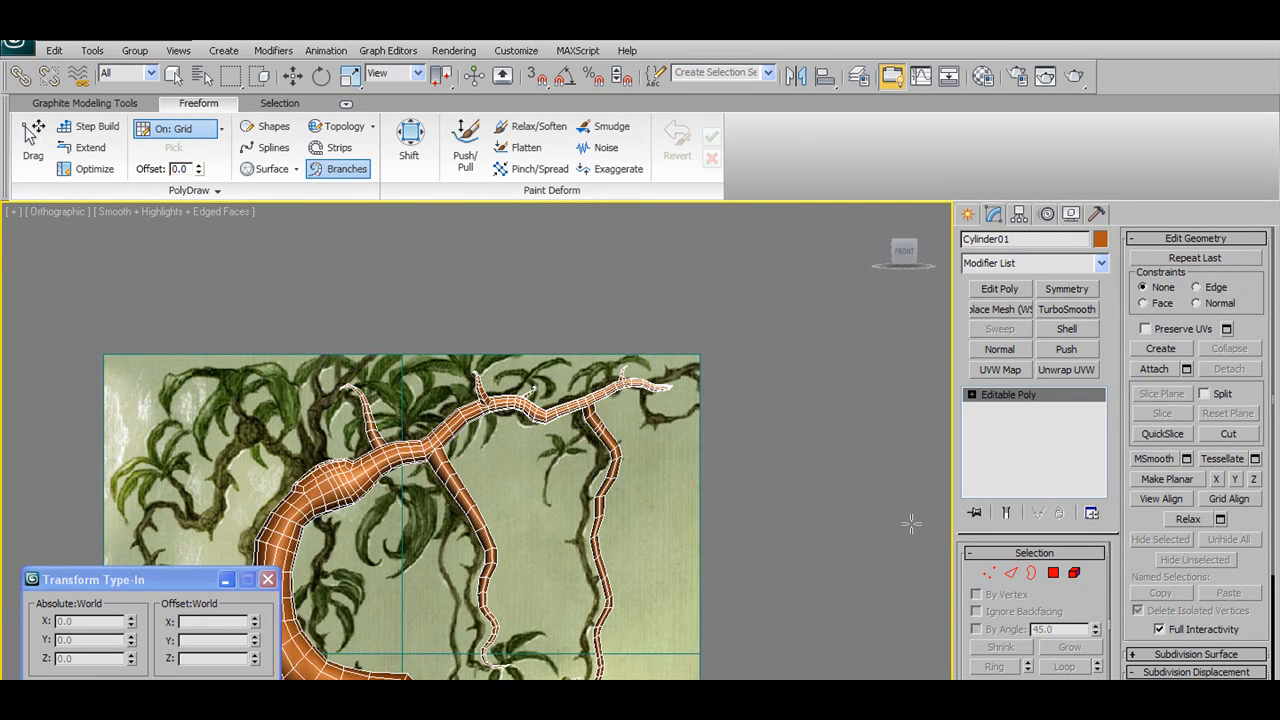
pyautogui.scroll(3, 561, 545)
pyautogui.moveTo(305, 483); pyautogui.dragTo(530, 540, button='middle')
pyautogui.scroll(4, 528, 540)
pyautogui.scroll(-2, 609, 551)
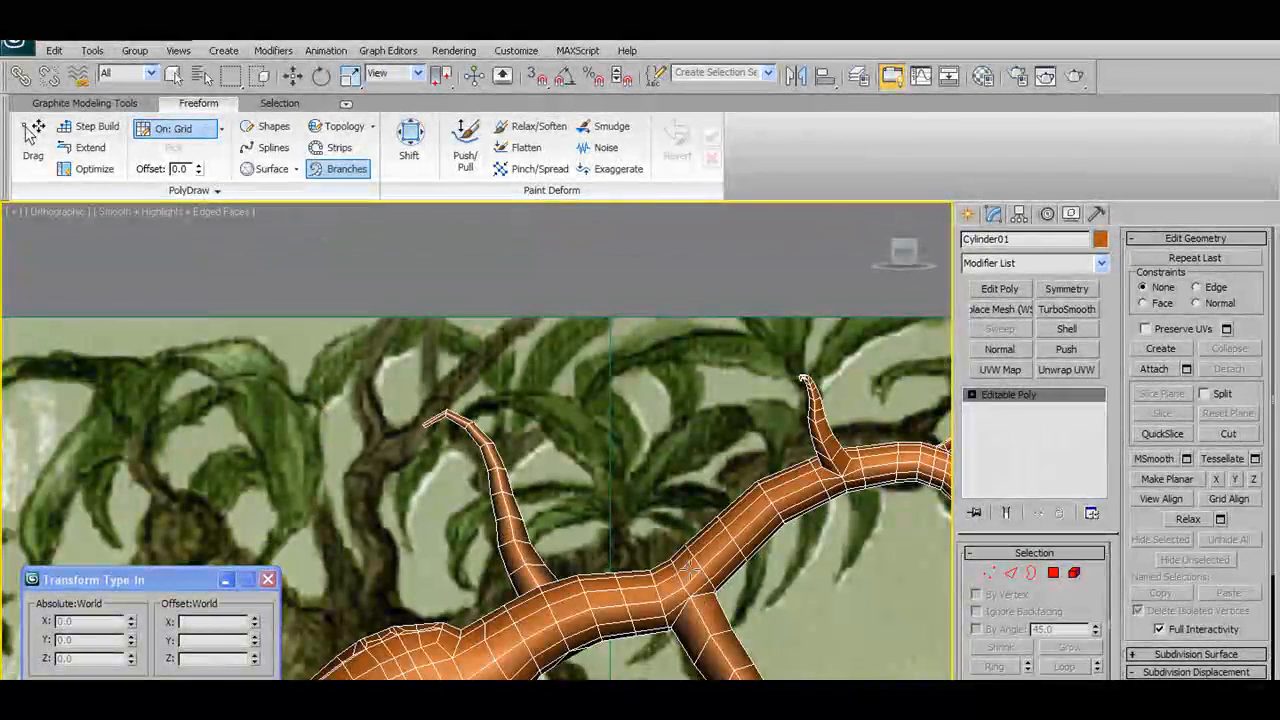
pyautogui.scroll(-2, 688, 568)
# Switch to vertex editing with the Move tool and select the vertex at the new twig's tip
pyautogui.click(989, 573)
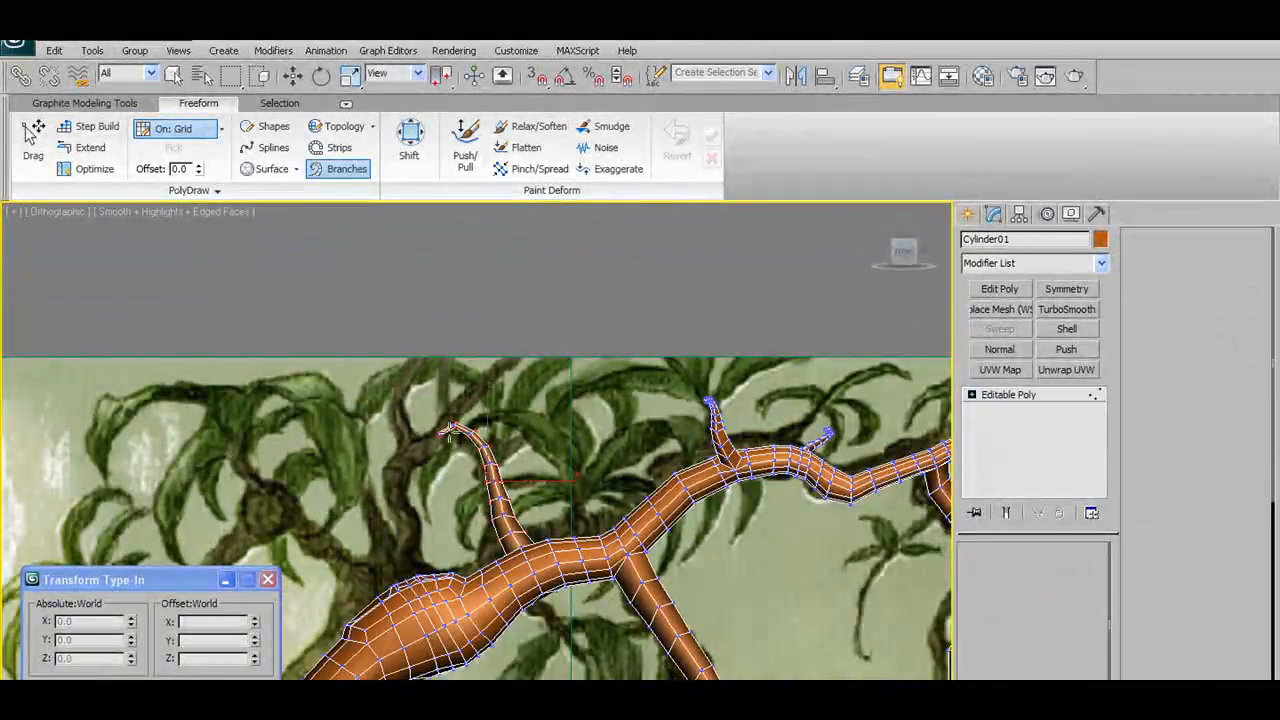
pyautogui.press('w')
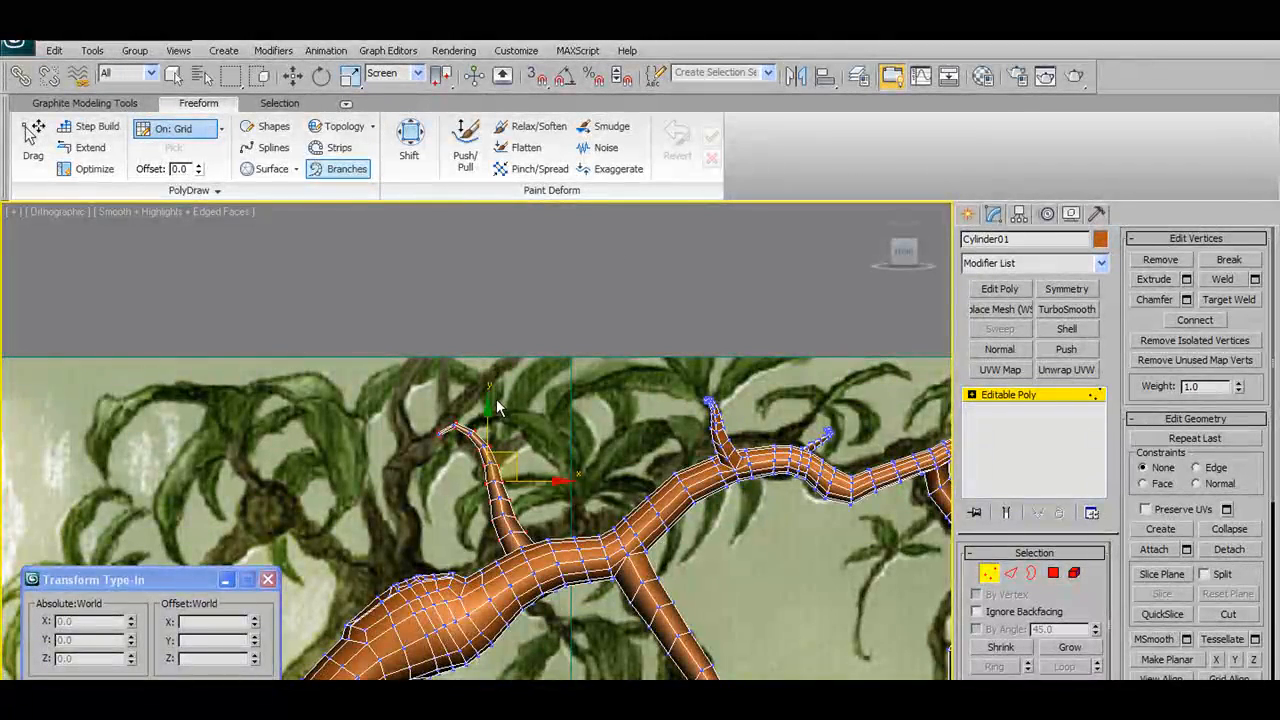
pyautogui.scroll(3, 366, 384)
pyautogui.click(403, 411)
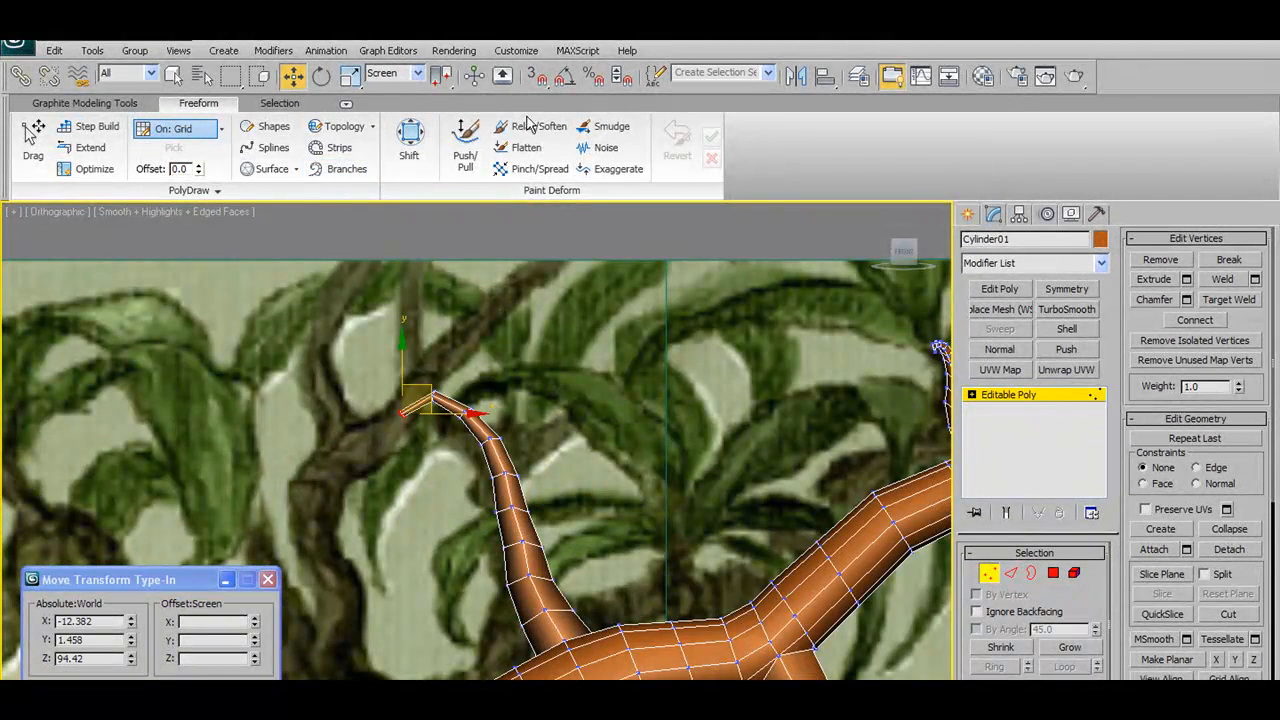
pyautogui.click(465, 145)
pyautogui.click(88, 104)
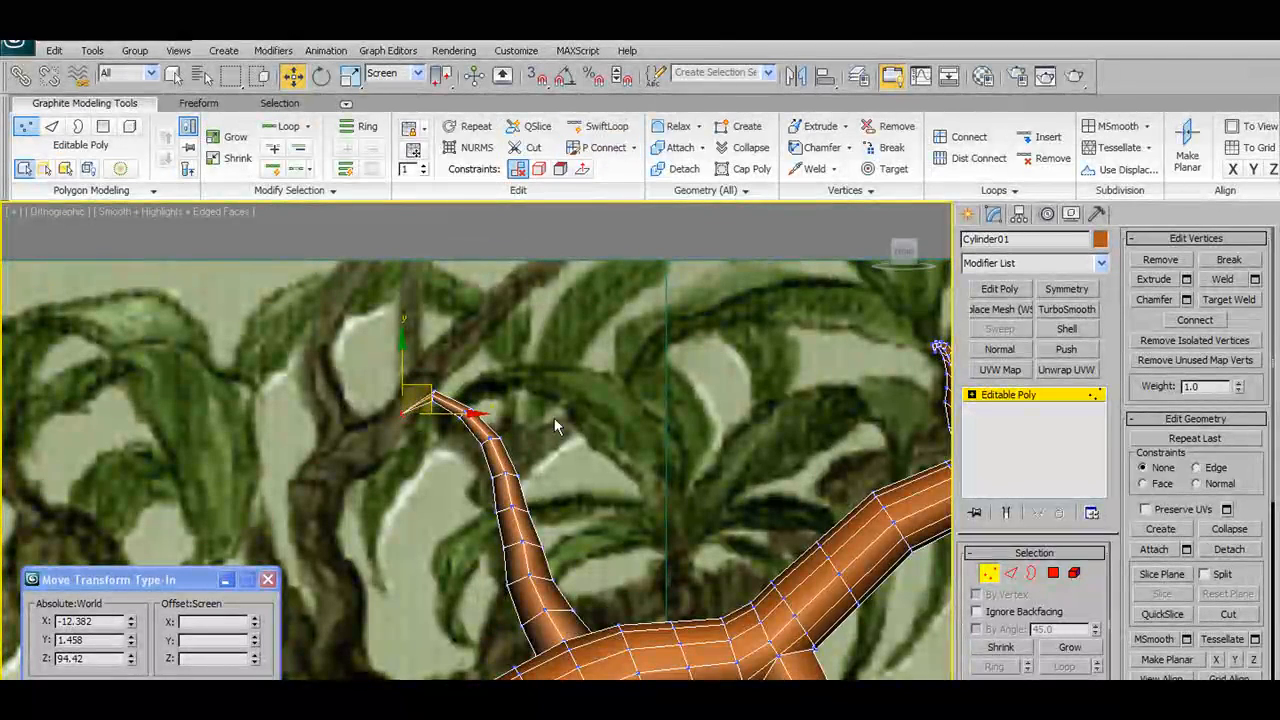
# Examine the whole tree and the new twig in angled and front views against the reference painting
pyautogui.scroll(-2, 625, 437)
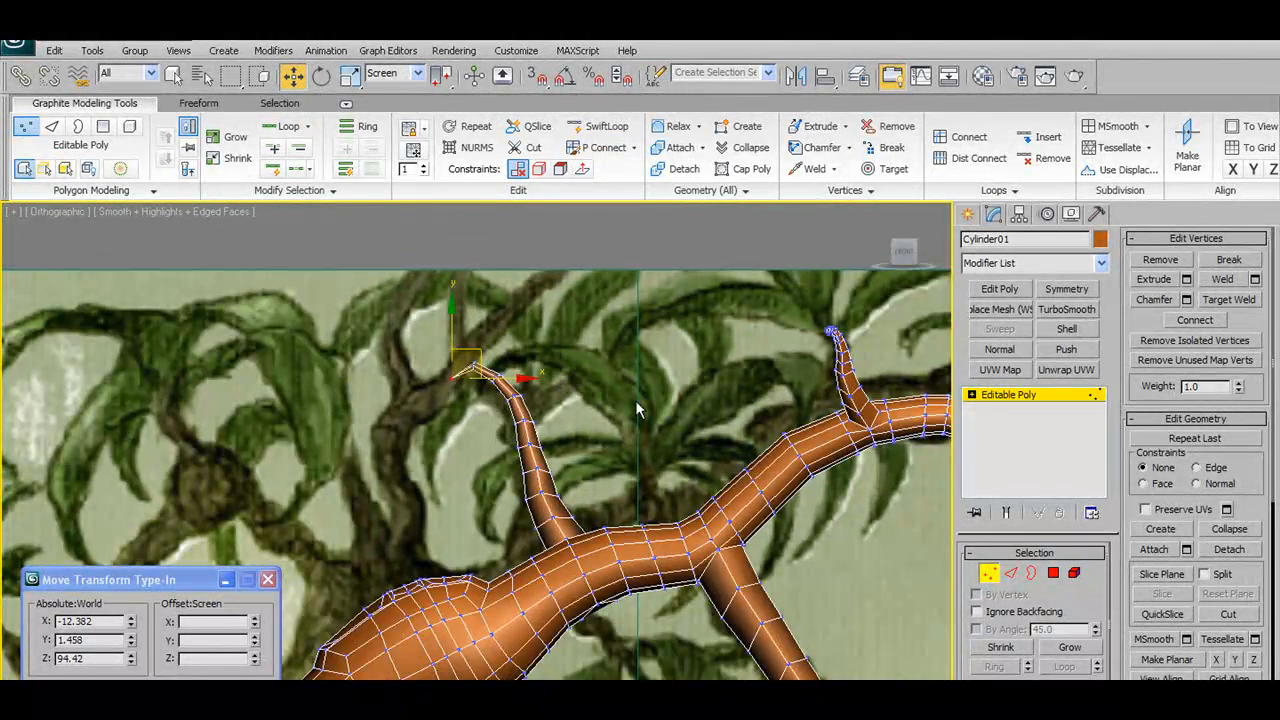
pyautogui.scroll(-4, 636, 404)
pyautogui.moveTo(608, 456)
pyautogui.keyDown('alt'); pyautogui.mouseDown(button='middle')
pyautogui.moveTo(523, 476)
pyautogui.moveTo(765, 451)
pyautogui.moveTo(490, 487)
pyautogui.moveTo(614, 457)
pyautogui.moveTo(755, 461)
pyautogui.moveTo(640, 455)
pyautogui.moveTo(776, 445)
pyautogui.moveTo(700, 435)
pyautogui.moveTo(753, 423)
pyautogui.moveTo(757, 456)
pyautogui.moveTo(736, 425)
pyautogui.moveTo(766, 423)
pyautogui.moveTo(603, 462)
pyautogui.mouseUp(button='middle'); pyautogui.keyUp('alt')
pyautogui.press('p')
pyautogui.press('u')
pyautogui.moveTo(255, 583); pyautogui.dragTo(319, 511, button='middle')
pyautogui.moveTo(648, 402)
pyautogui.keyDown('alt'); pyautogui.mouseDown(button='middle')
pyautogui.moveTo(654, 415)
pyautogui.moveTo(664, 399)
pyautogui.moveTo(826, 430)
pyautogui.moveTo(770, 480)
pyautogui.moveTo(826, 449)
pyautogui.moveTo(735, 442)
pyautogui.mouseUp(button='middle'); pyautogui.keyUp('alt')
pyautogui.scroll(-3, 690, 419)
pyautogui.scroll(5, 735, 442)
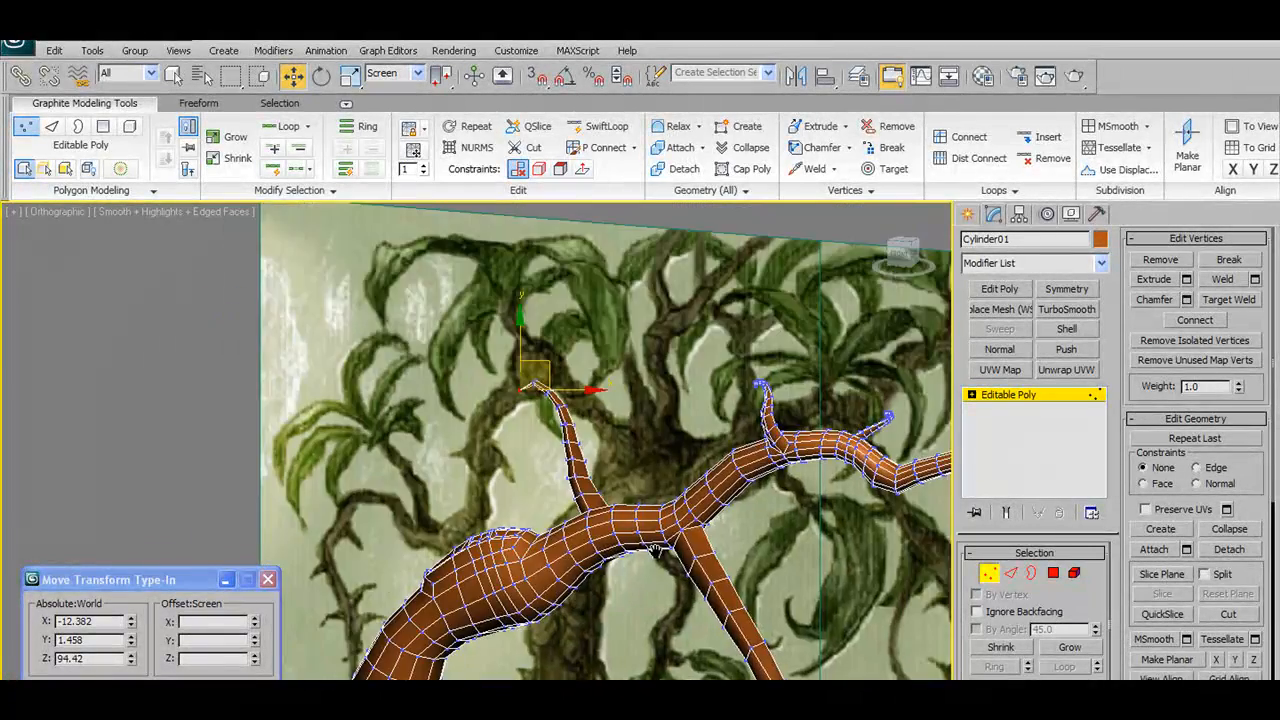
pyautogui.scroll(-8, 676, 453)
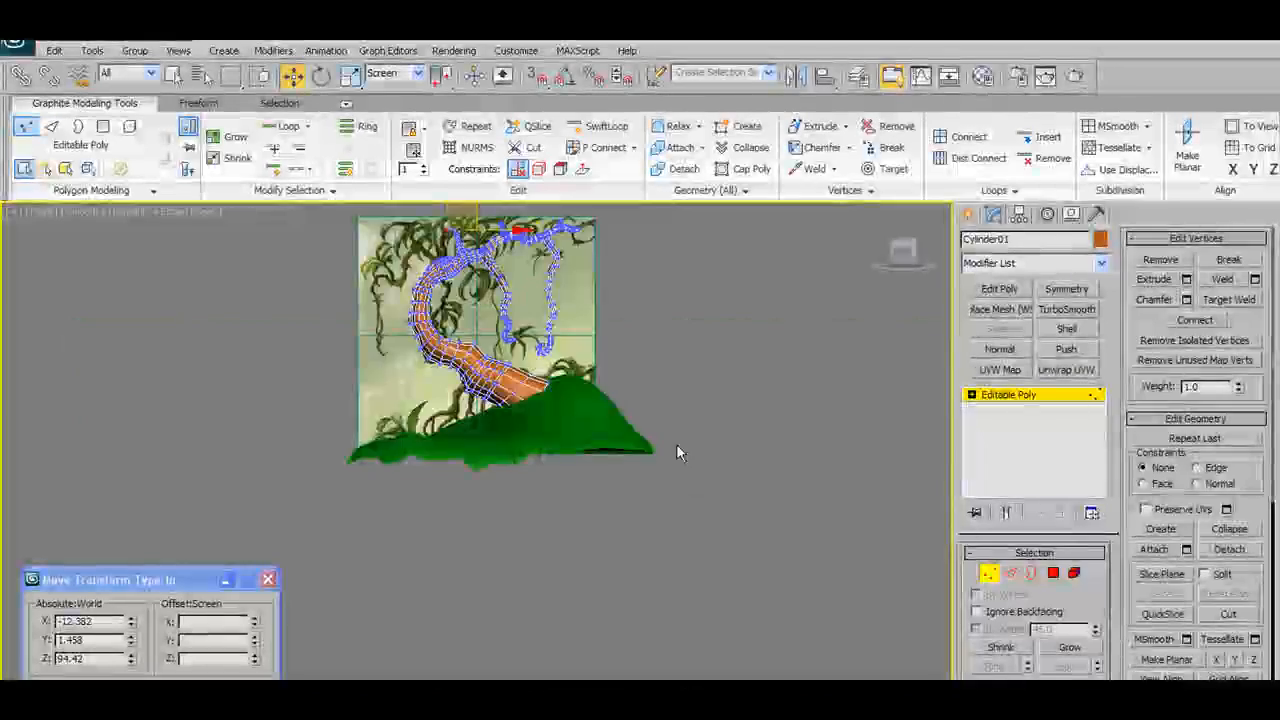
pyautogui.scroll(8, 677, 450)
pyautogui.moveTo(677, 446); pyautogui.dragTo(674, 593, button='middle')
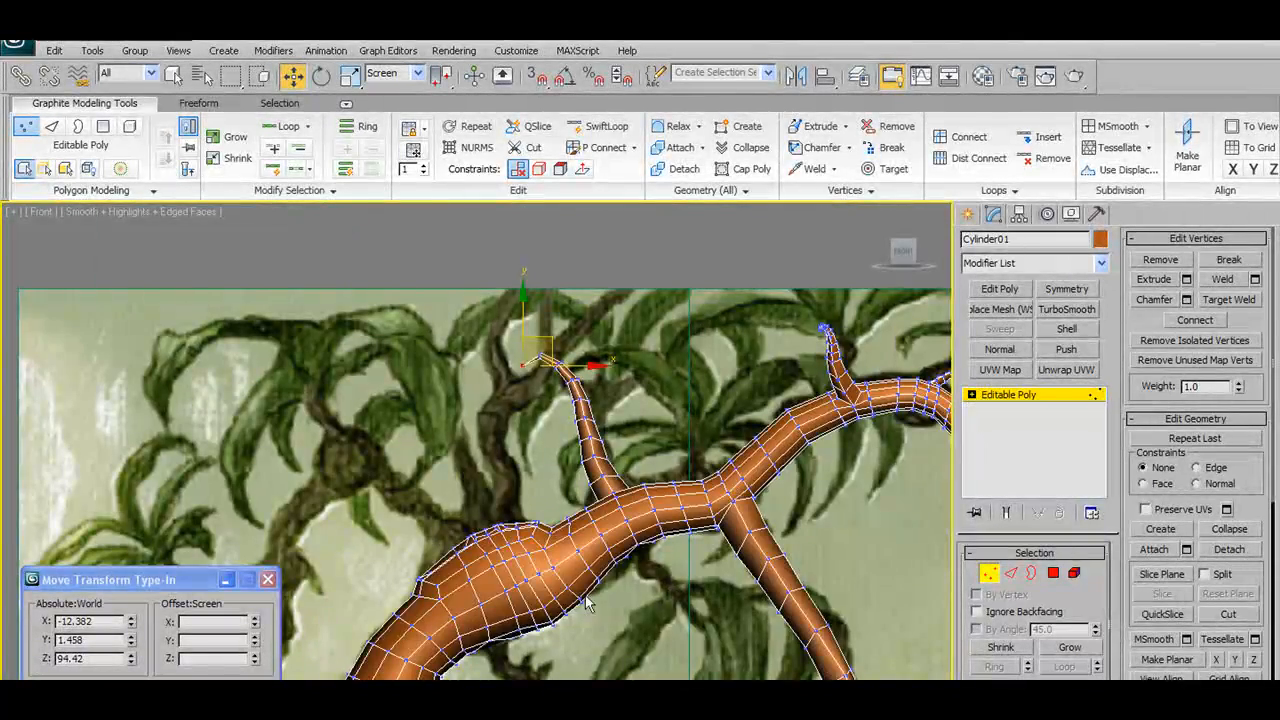
pyautogui.moveTo(622, 547); pyautogui.dragTo(571, 543, button='middle')
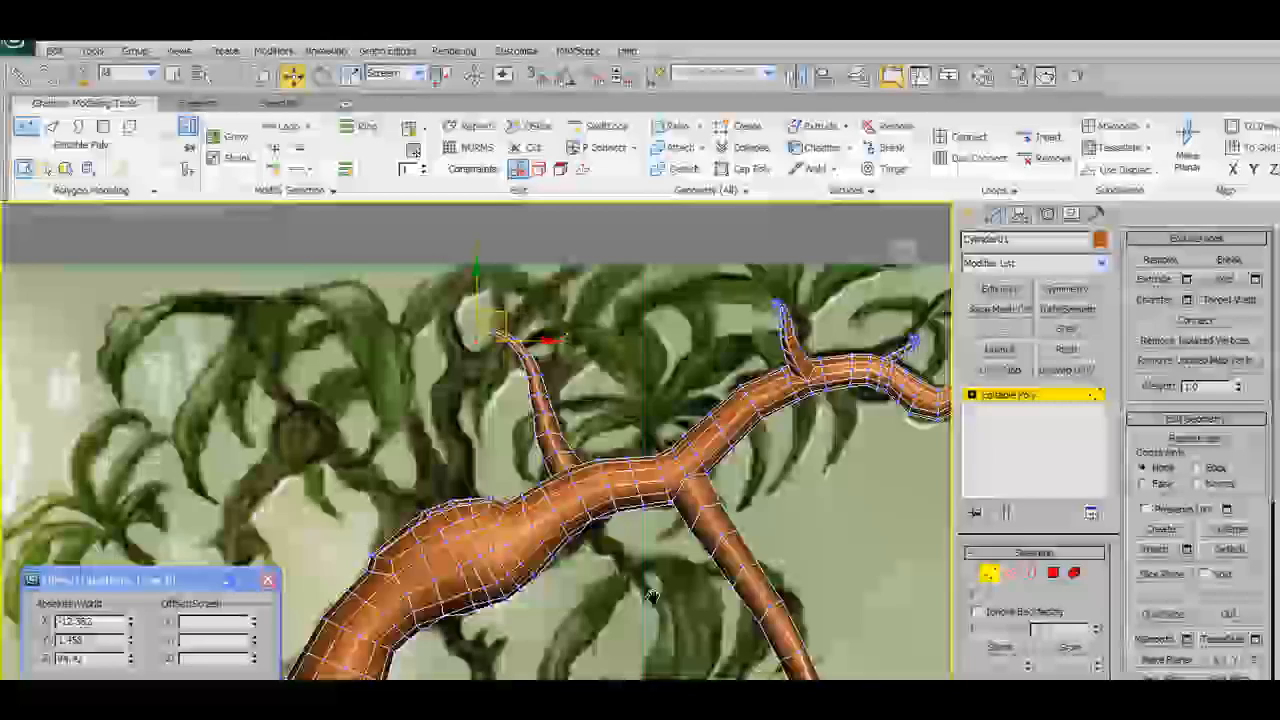
# Clean up the small facet on the thick branch's underside by welding its two opposite corner vertices with a 2.964 threshold
pyautogui.keyDown('alt'); pyautogui.moveTo(689, 565); pyautogui.dragTo(698, 496, button='middle'); pyautogui.keyUp('alt')
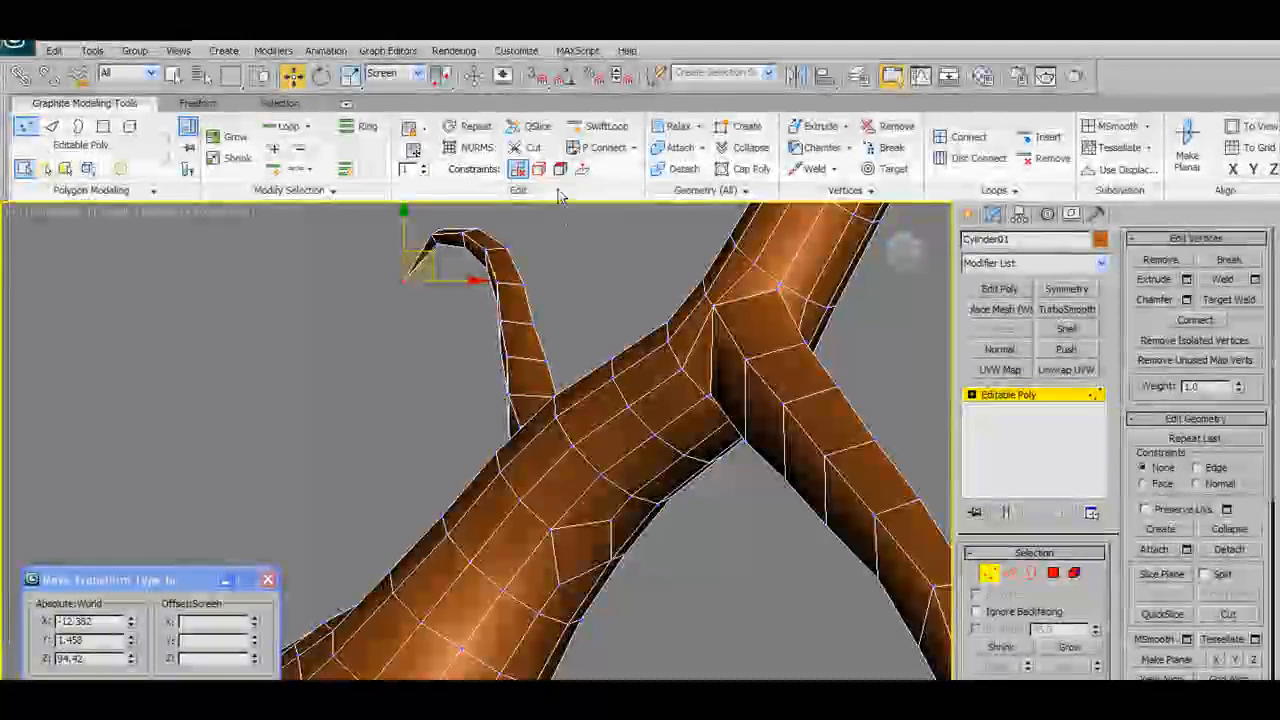
pyautogui.click(592, 149)
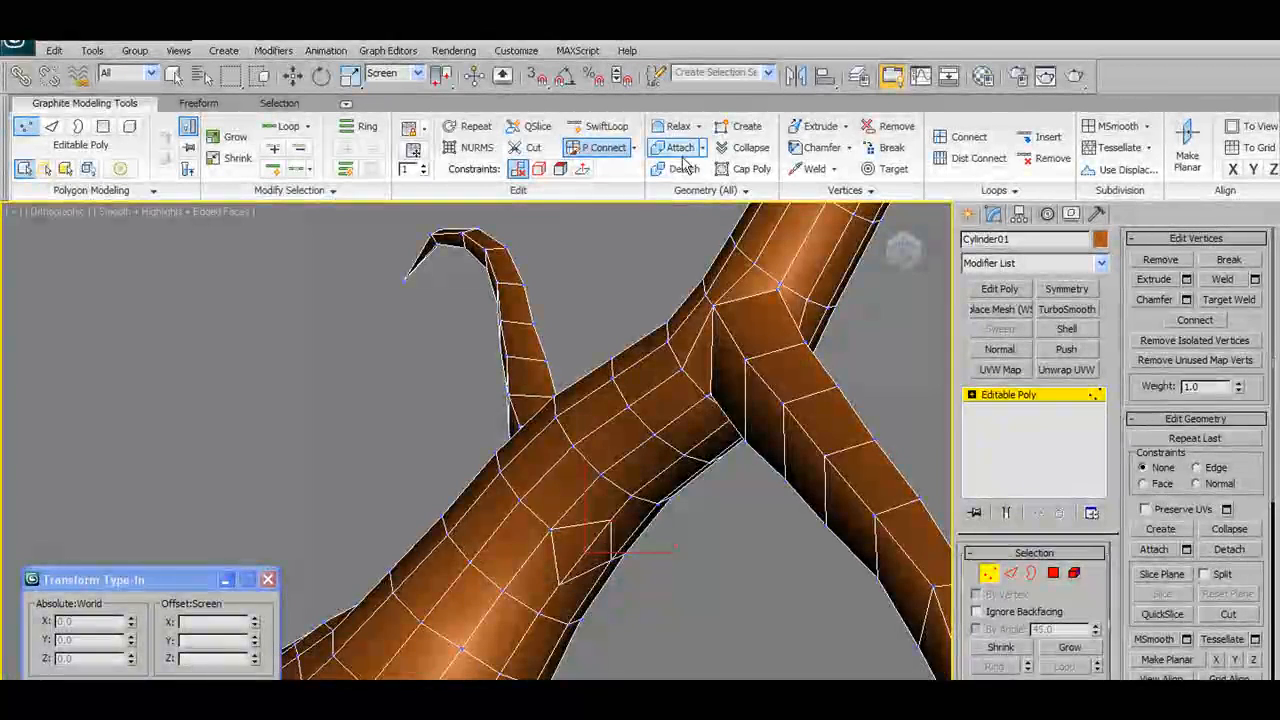
pyautogui.click(833, 169)
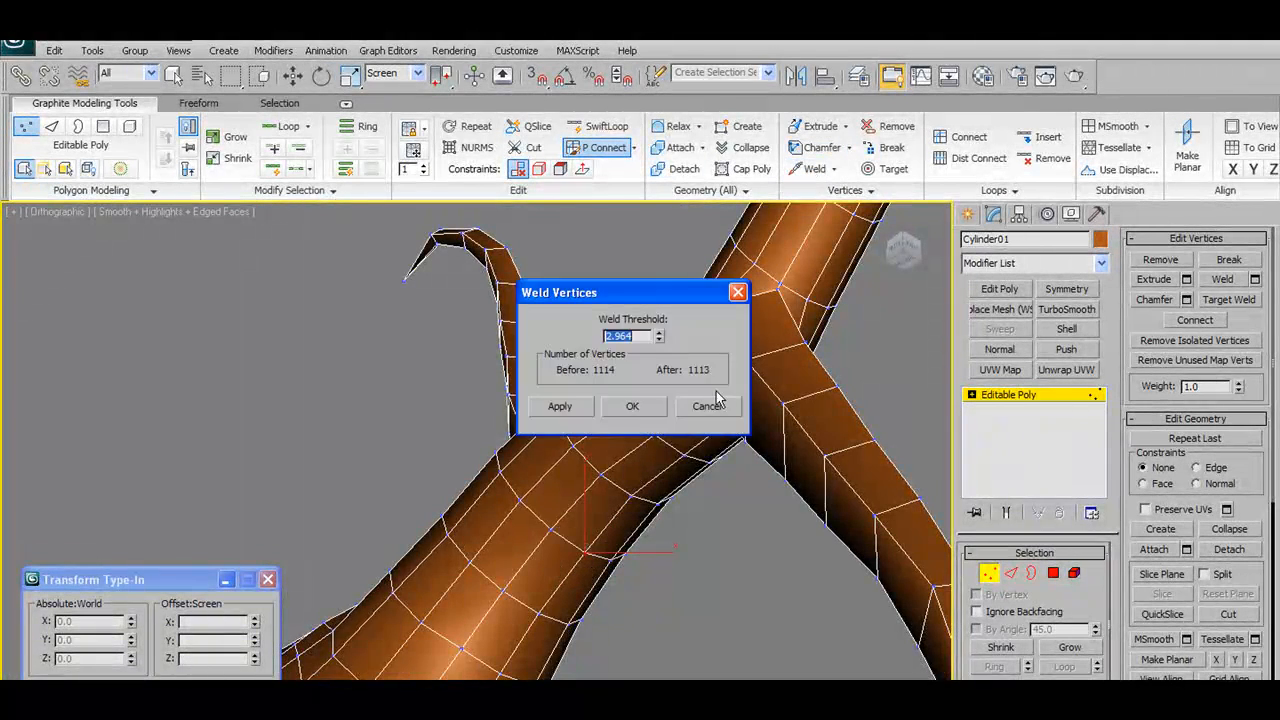
pyautogui.click(644, 413)
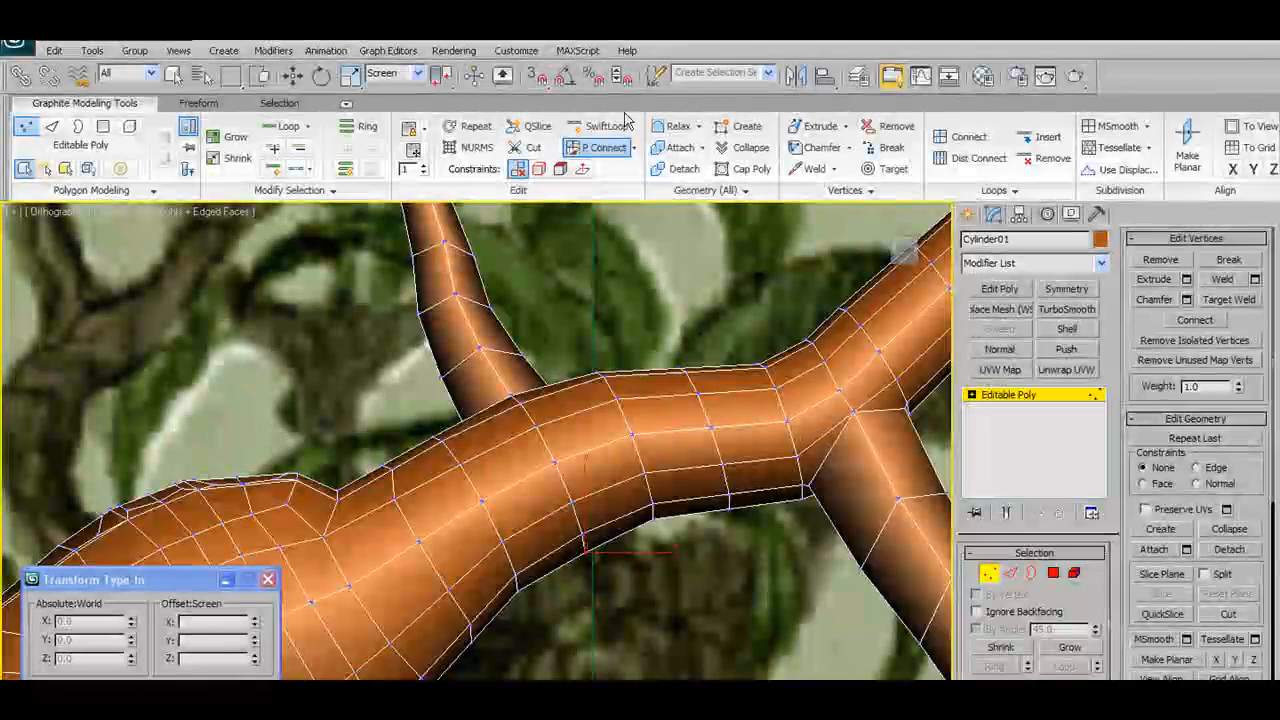
# Chamfer the selected vertex on the thick branch's underside by 0.786 to form a small facet for a new twig base
pyautogui.press('w')
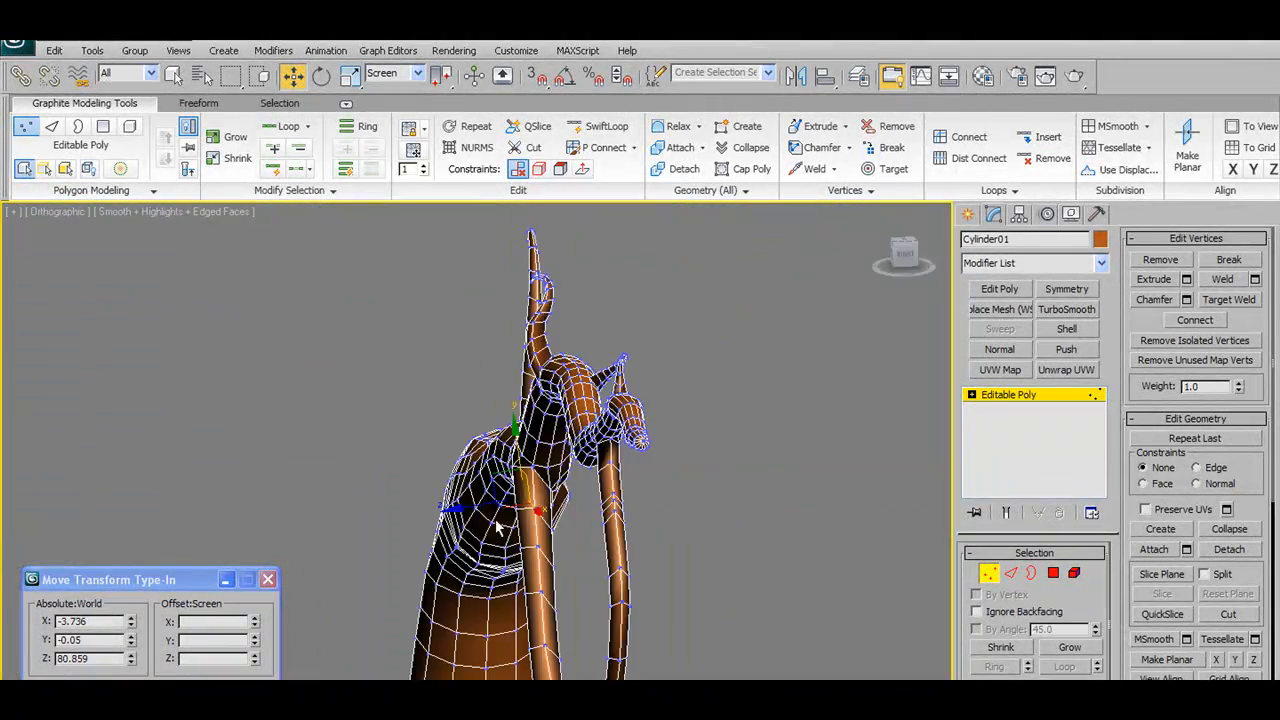
pyautogui.keyDown('alt'); pyautogui.moveTo(484, 512); pyautogui.dragTo(600, 480, button='middle'); pyautogui.keyUp('alt')
pyautogui.scroll(-5, 686, 488)
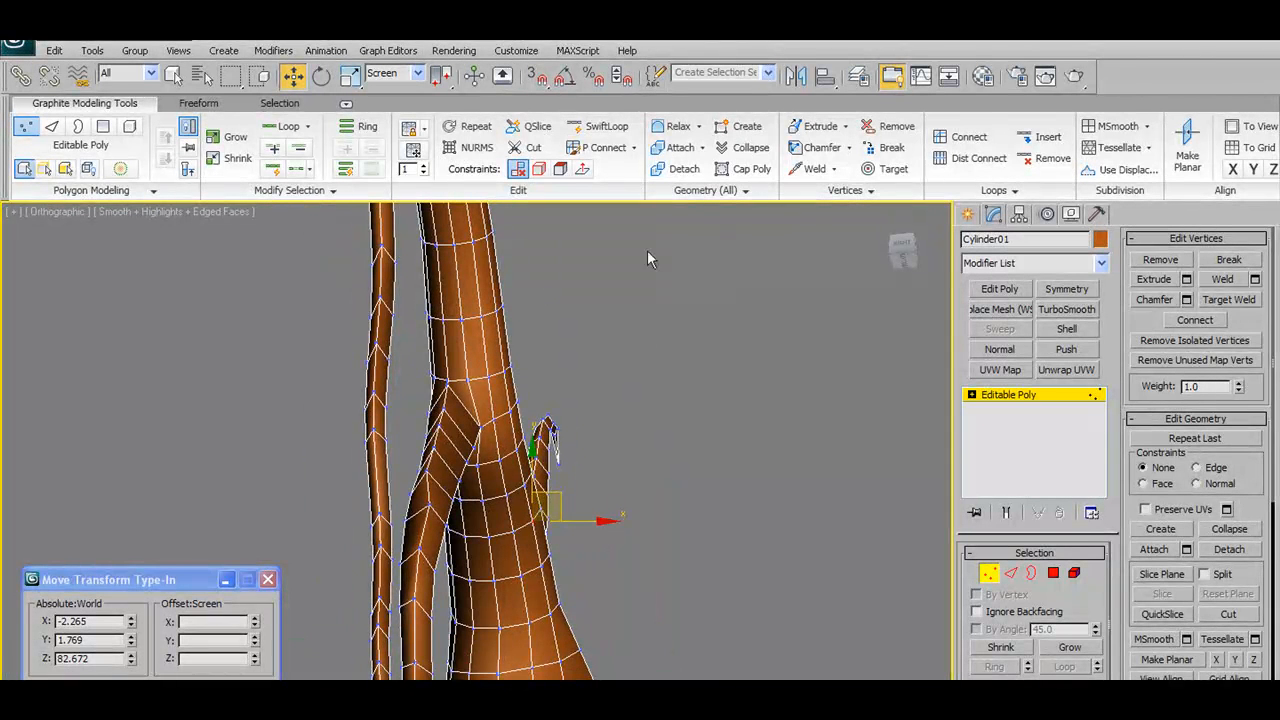
pyautogui.keyDown('shift'); pyautogui.click(820, 148); pyautogui.keyUp('shift')
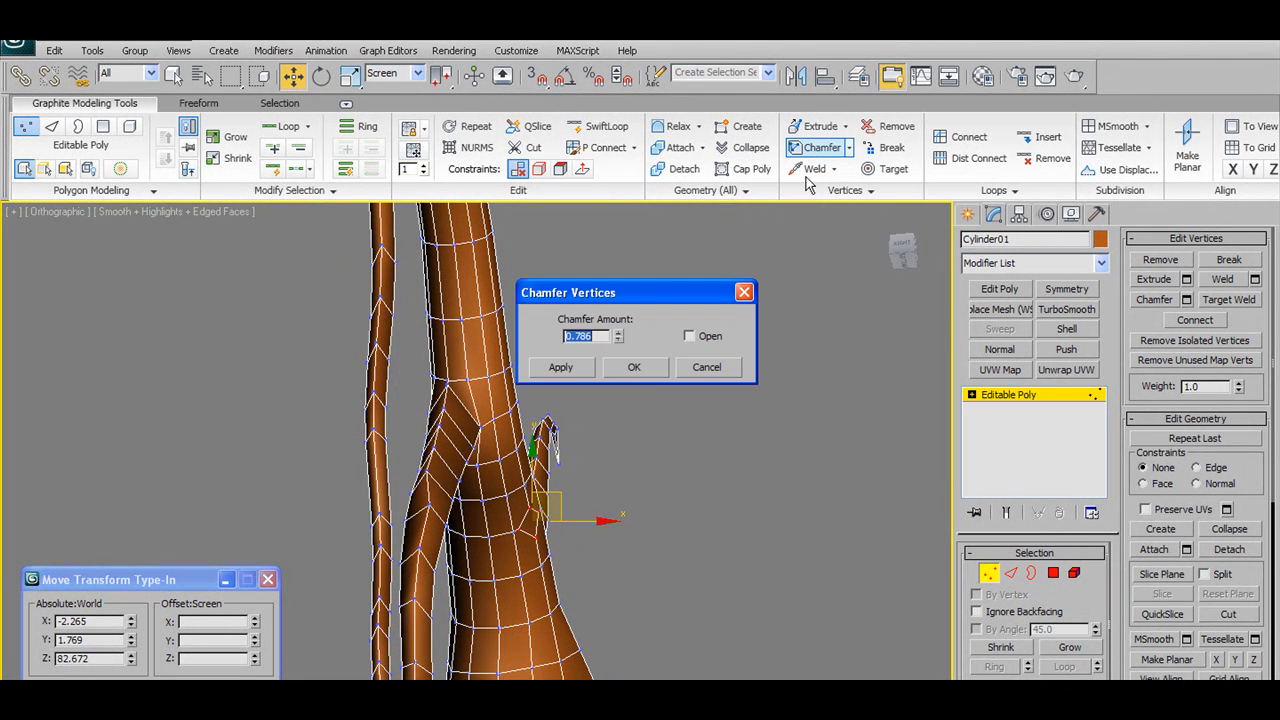
pyautogui.click(640, 367)
pyautogui.keyDown('alt'); pyautogui.moveTo(655, 536); pyautogui.dragTo(618, 557, button='middle'); pyautogui.keyUp('alt')
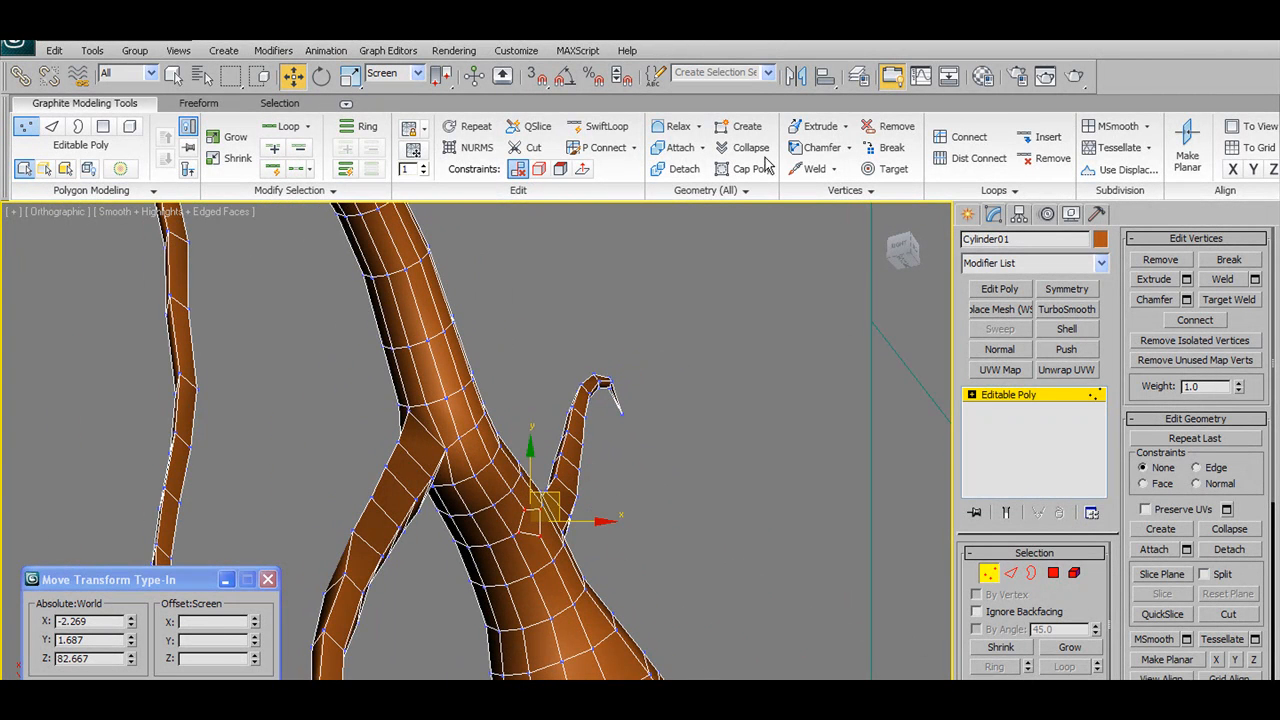
pyautogui.click(887, 169)
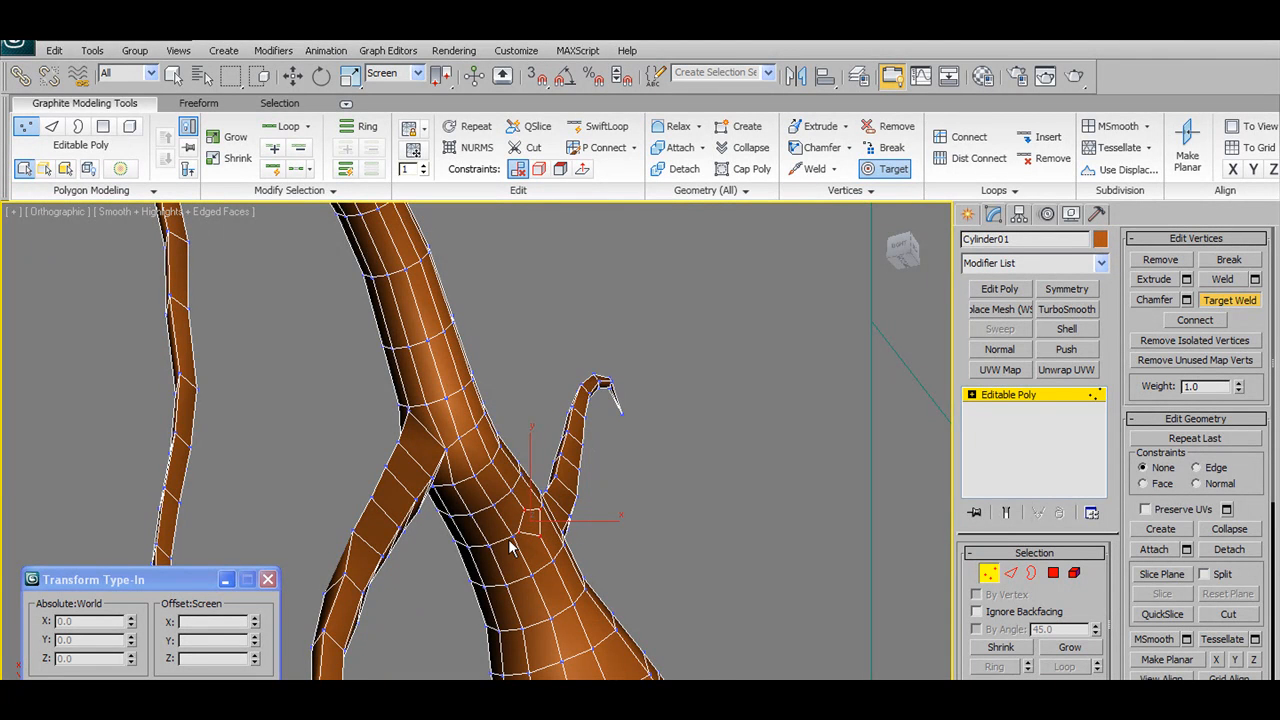
pyautogui.moveTo(536, 517)
pyautogui.keyDown('alt'); pyautogui.mouseDown(button='middle')
pyautogui.moveTo(529, 529)
pyautogui.moveTo(545, 522)
pyautogui.mouseUp(button='middle'); pyautogui.keyUp('alt')
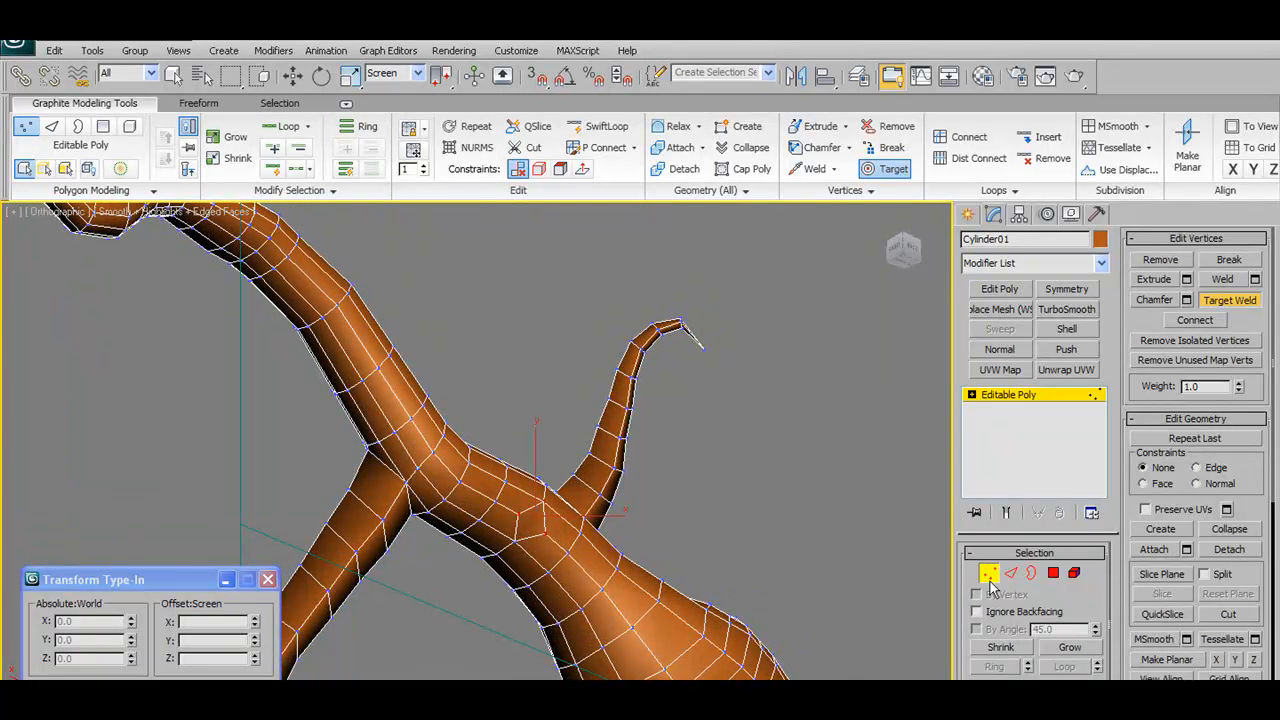
pyautogui.click(989, 578)
pyautogui.click(629, 330)
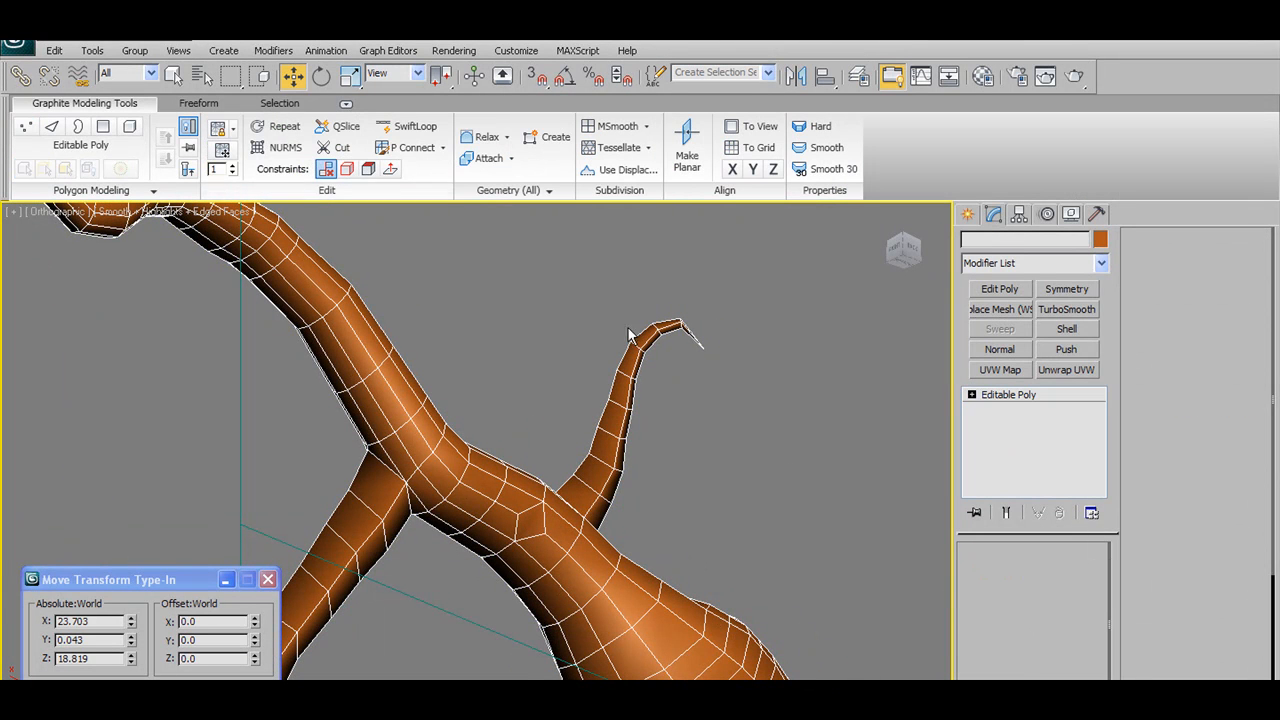
# Adjust the chamfered facet's corner vertices with the Edge constraint so that they slide along their edges
pyautogui.click(988, 572)
pyautogui.click(520, 517)
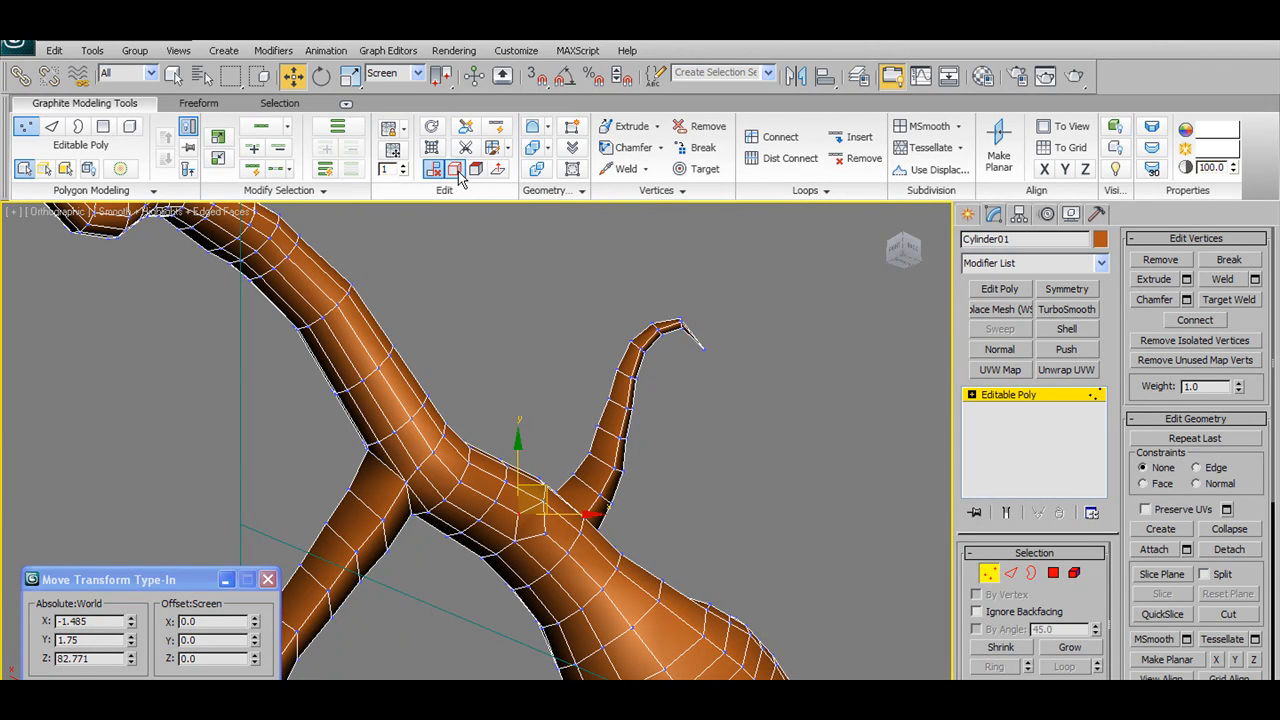
pyautogui.moveTo(542, 489); pyautogui.dragTo(533, 484)
pyautogui.keyDown('alt'); pyautogui.moveTo(562, 506); pyautogui.dragTo(660, 495, button='middle'); pyautogui.keyUp('alt')
pyautogui.click(555, 526)
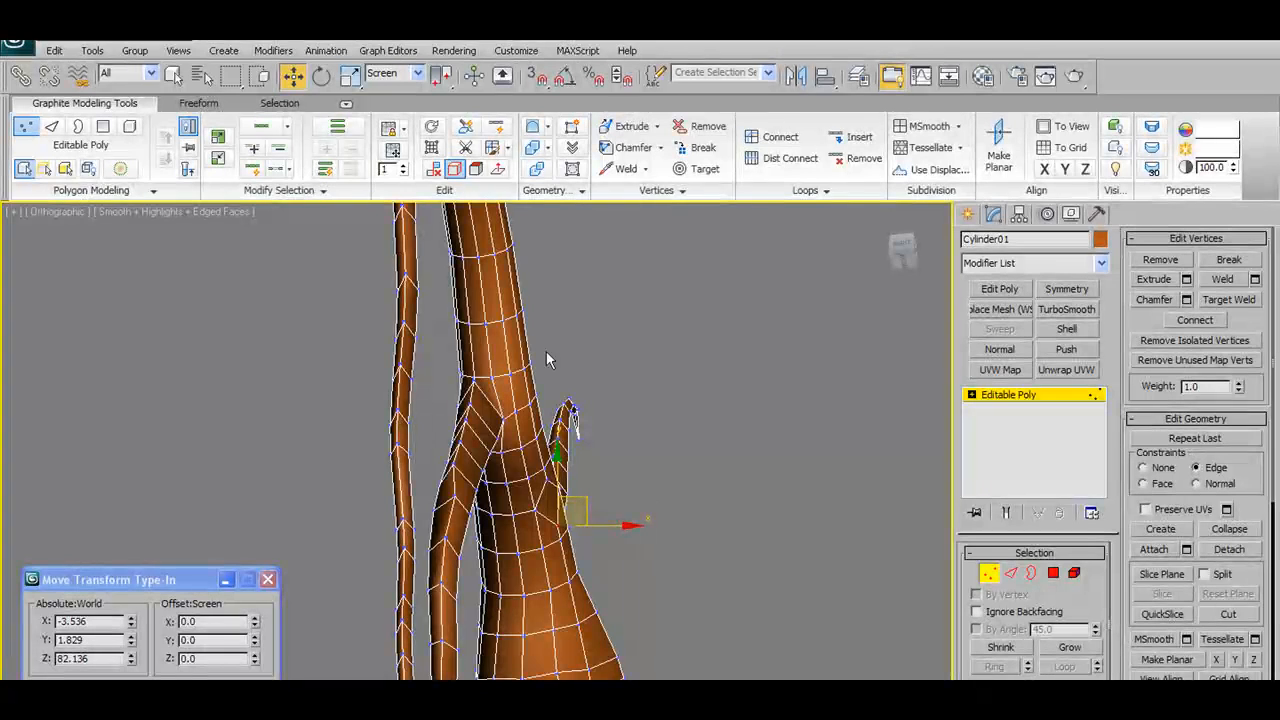
pyautogui.keyDown('alt'); pyautogui.moveTo(588, 344); pyautogui.dragTo(552, 365, button='middle'); pyautogui.keyUp('alt')
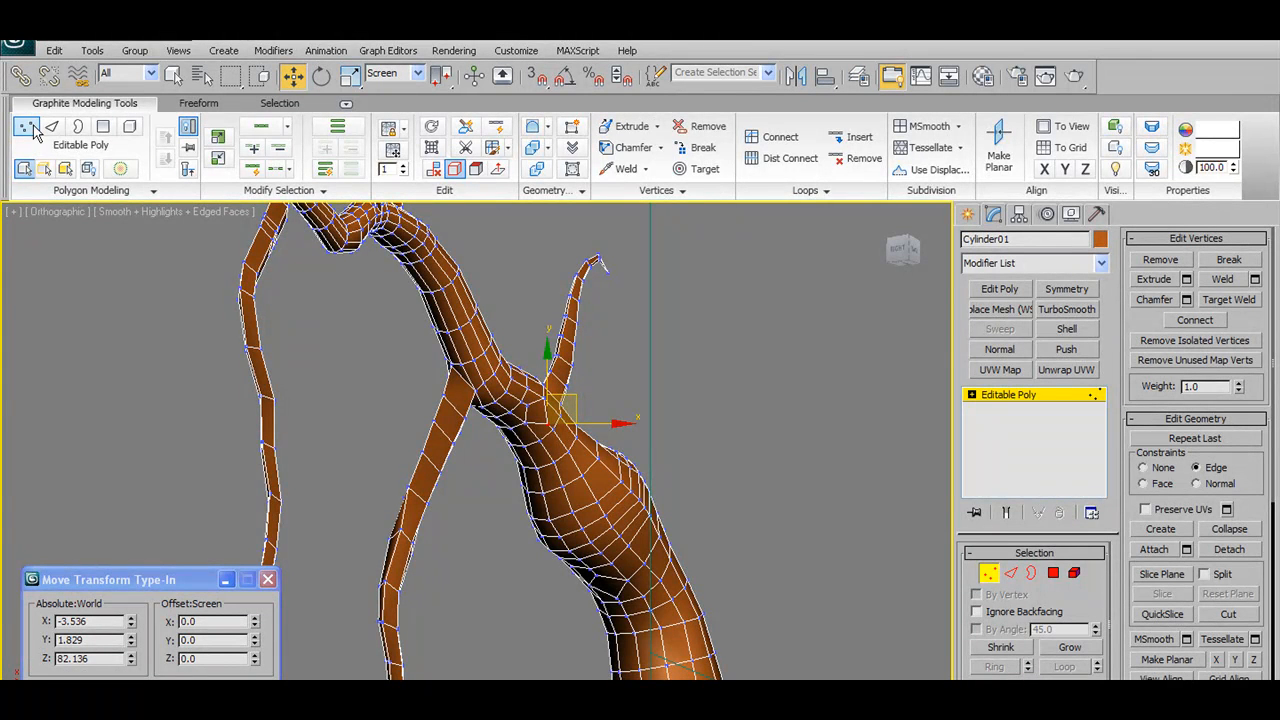
# Draw a tapered twig hanging downward from the chamfered facet on the branch's underside with the Branches tool
pyautogui.click(199, 104)
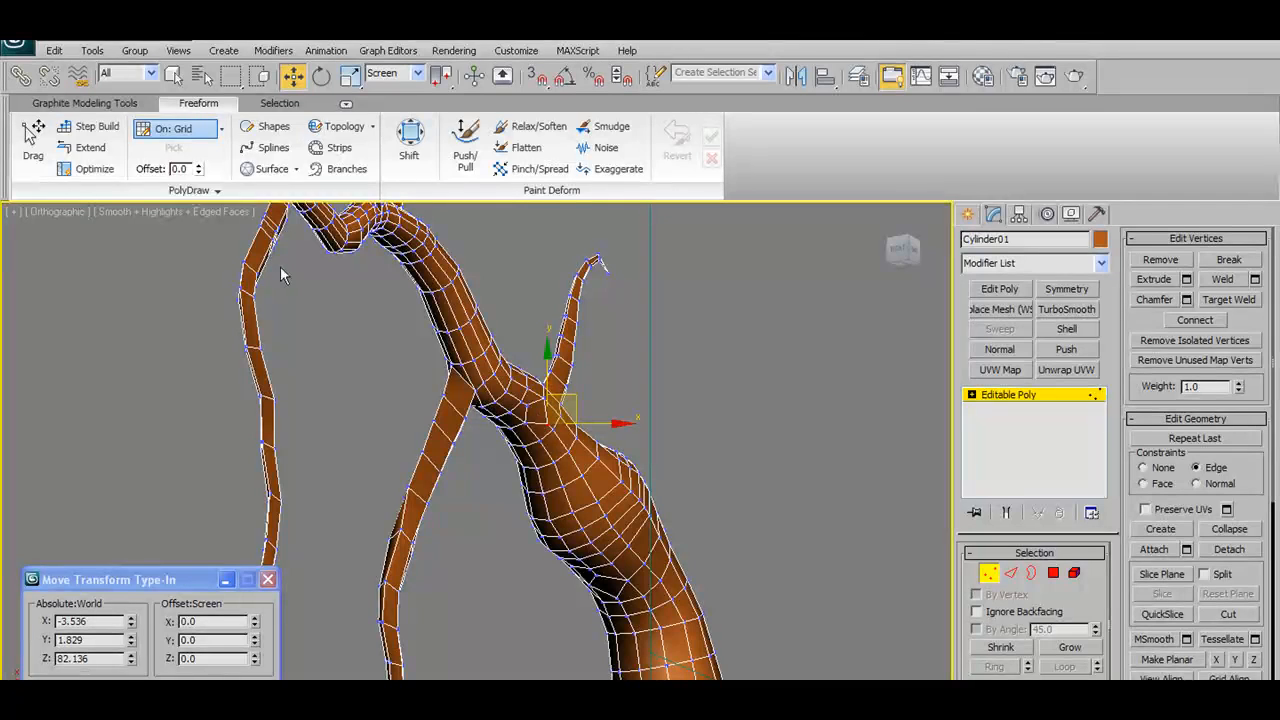
pyautogui.click(84, 103)
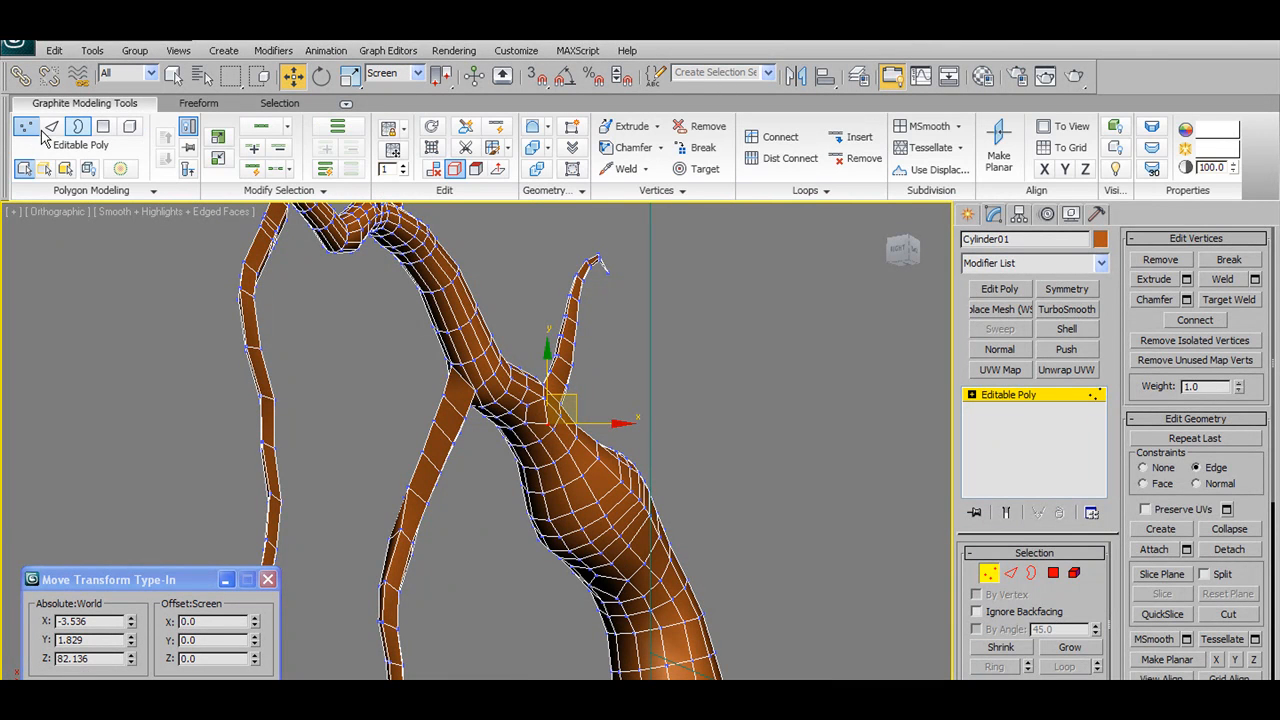
pyautogui.click(27, 127)
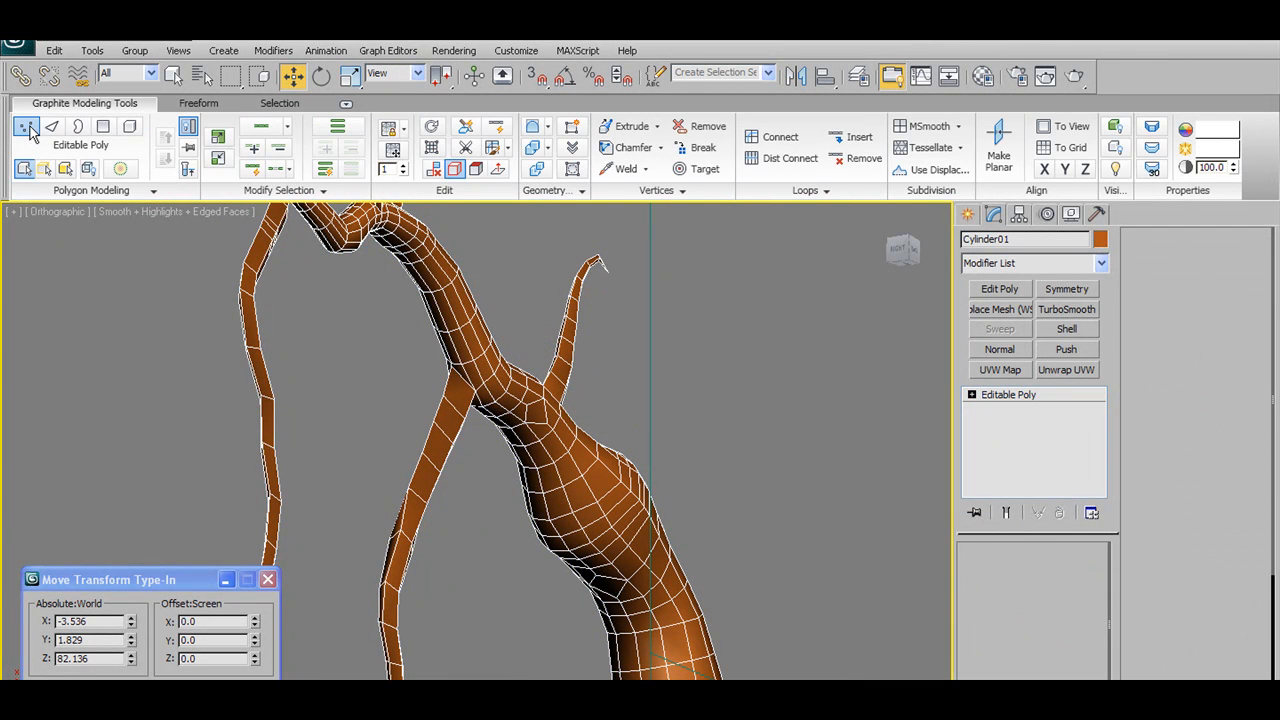
pyautogui.click(196, 103)
pyautogui.click(337, 170)
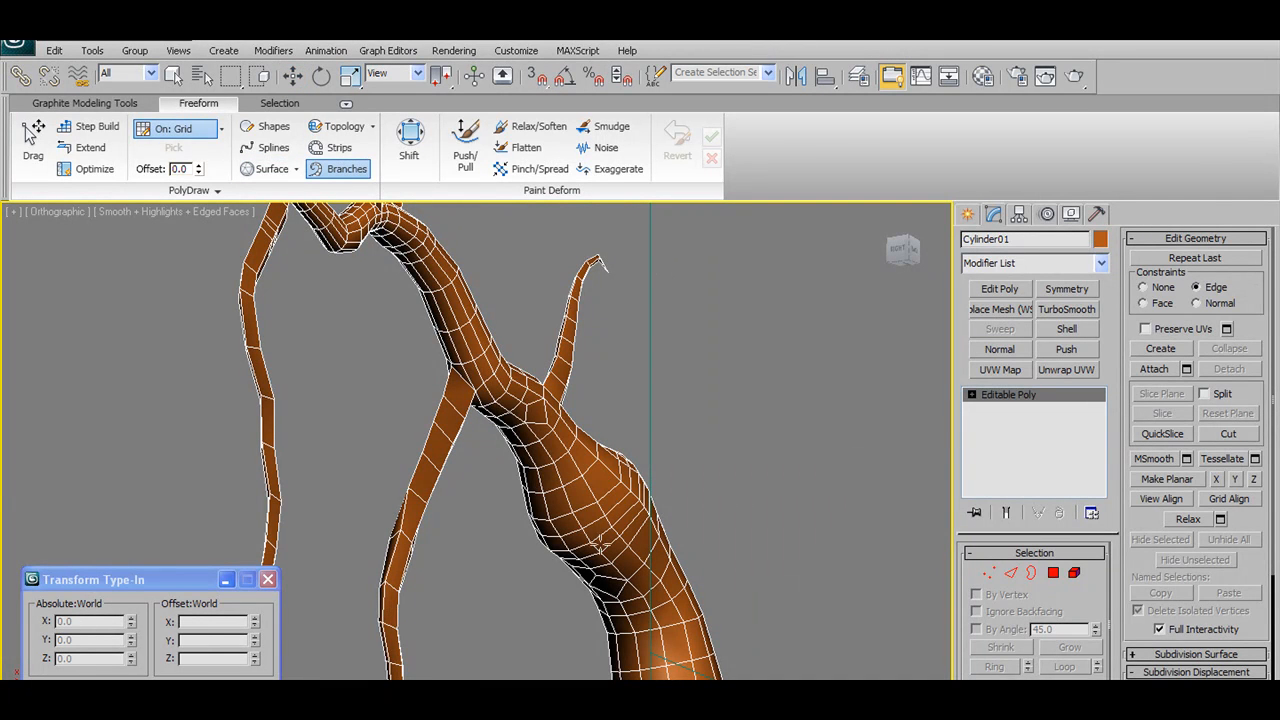
pyautogui.moveTo(540, 473); pyautogui.dragTo(466, 548)
pyautogui.moveTo(624, 533)
pyautogui.keyDown('alt'); pyautogui.mouseDown(button='middle')
pyautogui.moveTo(495, 549)
pyautogui.moveTo(635, 539)
pyautogui.mouseUp(button='middle'); pyautogui.keyUp('alt')
pyautogui.keyDown('alt'); pyautogui.moveTo(571, 469); pyautogui.dragTo(590, 493, button='middle'); pyautogui.keyUp('alt')
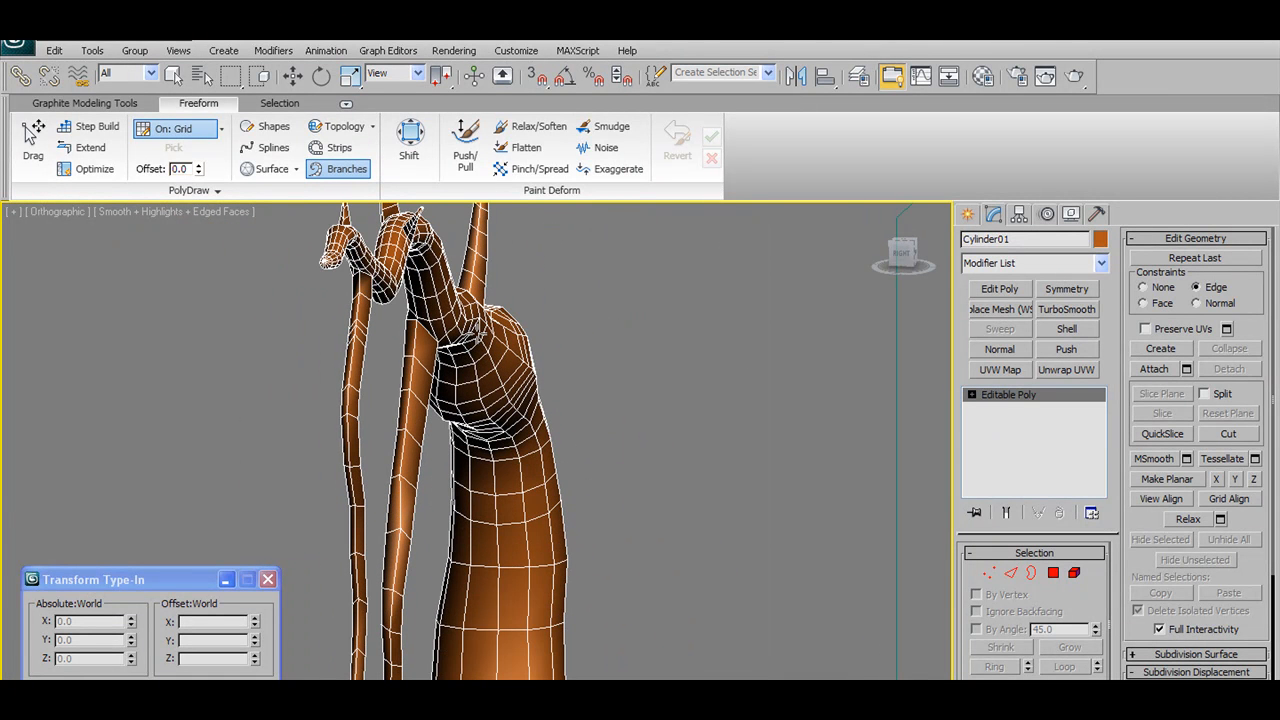
pyautogui.moveTo(497, 410); pyautogui.dragTo(445, 447)
# Redraw the hanging twig from angled views, giving it a longer, gently curved shape below the thick branch
pyautogui.keyDown('alt'); pyautogui.moveTo(434, 461); pyautogui.dragTo(341, 438, button='middle'); pyautogui.keyUp('alt')
pyautogui.scroll(-4, 558, 483)
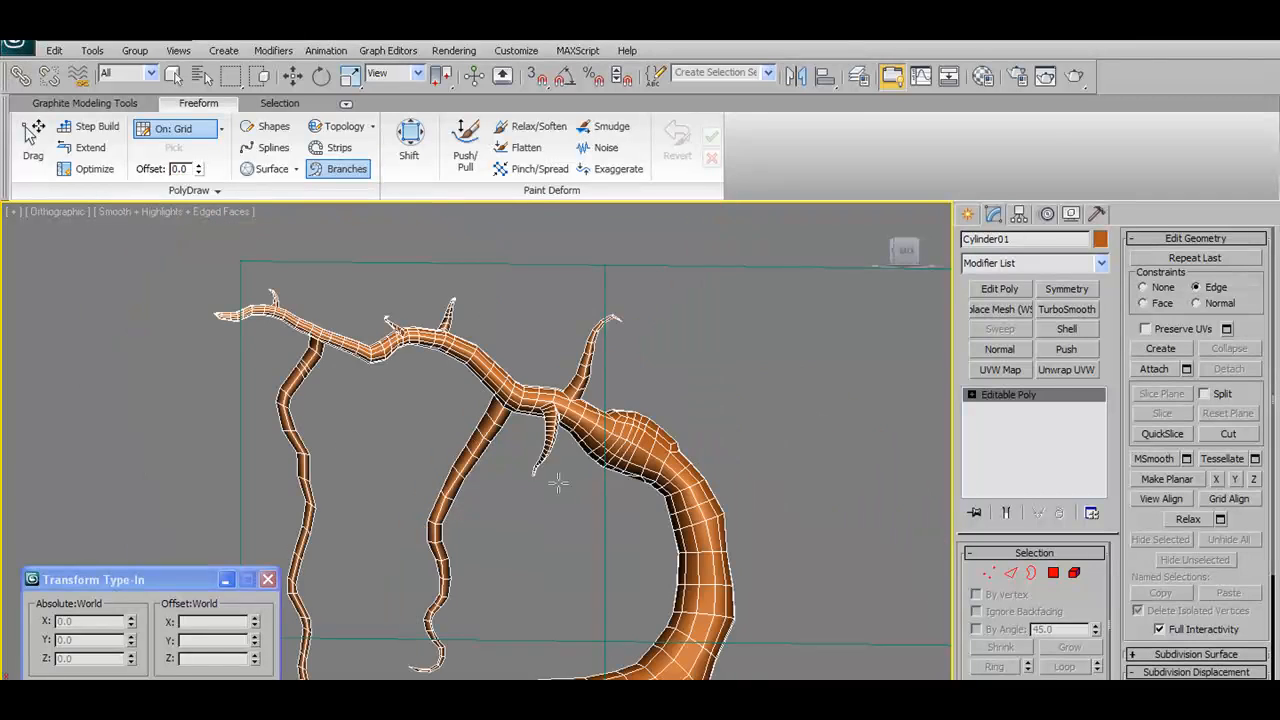
pyautogui.keyDown('alt'); pyautogui.moveTo(565, 487); pyautogui.dragTo(600, 465, button='middle'); pyautogui.keyUp('alt')
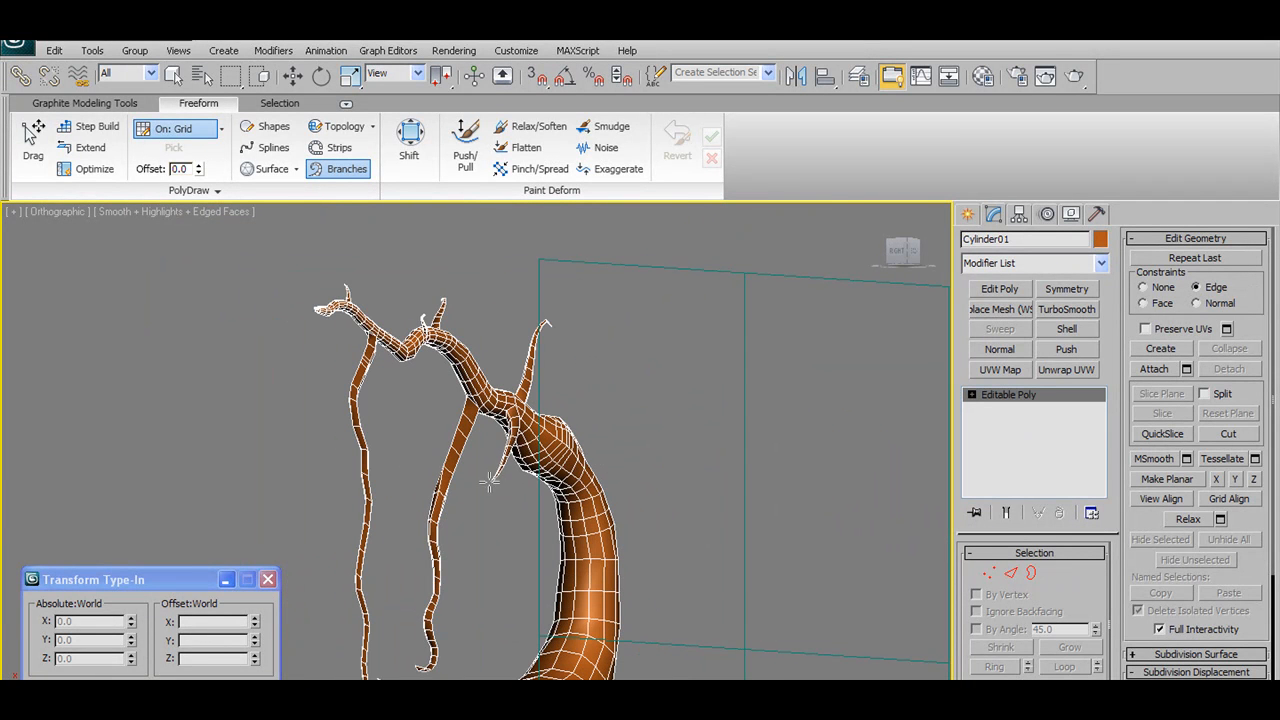
pyautogui.keyDown('alt'); pyautogui.moveTo(466, 483); pyautogui.dragTo(570, 468, button='middle'); pyautogui.keyUp('alt')
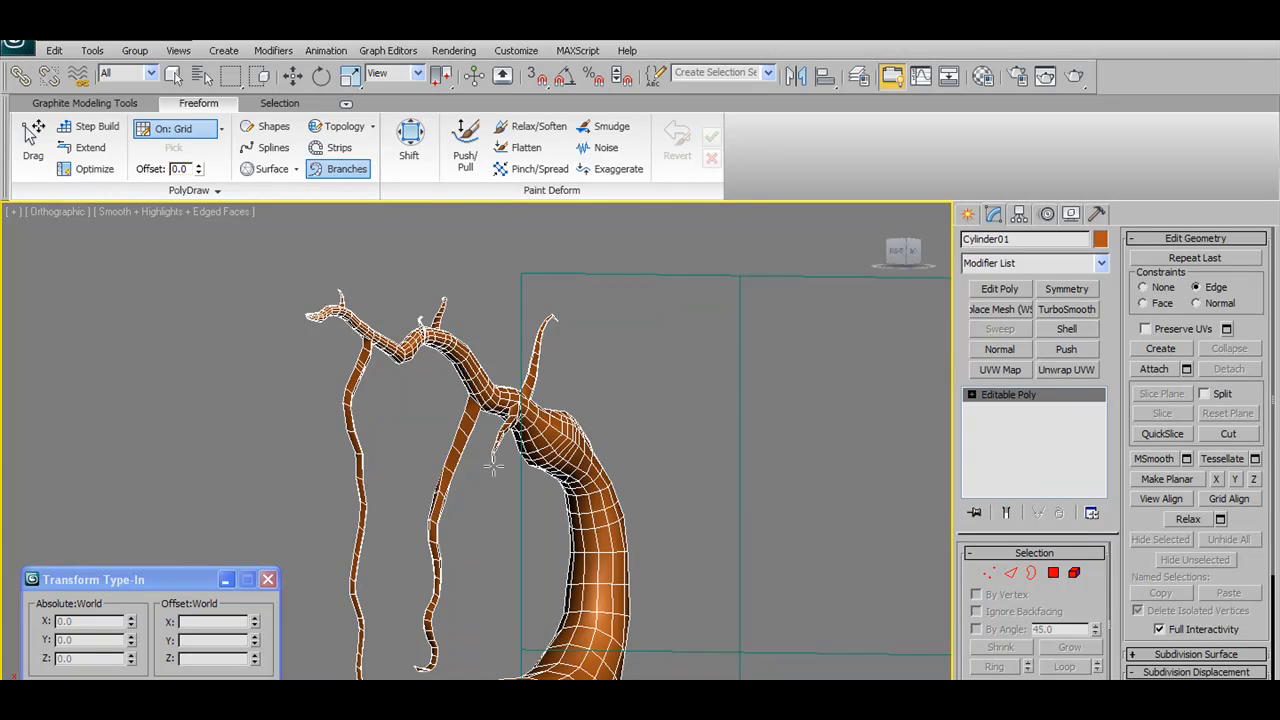
pyautogui.keyDown('alt'); pyautogui.moveTo(520, 408); pyautogui.dragTo(548, 415, button='middle'); pyautogui.keyUp('alt')
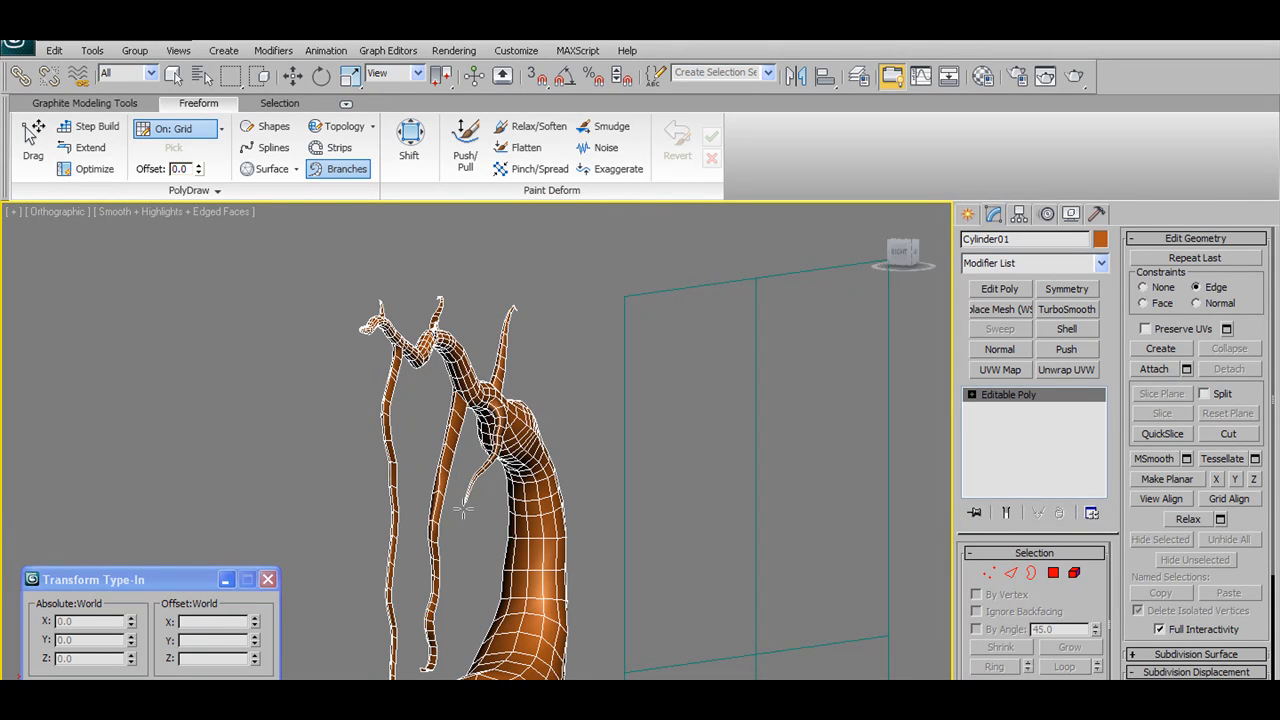
pyautogui.keyDown('alt'); pyautogui.moveTo(557, 430); pyautogui.dragTo(623, 357, button='middle'); pyautogui.keyUp('alt')
# Examine the new hanging twig in the front view and compare its shape with the reference painting
pyautogui.scroll(5, 460, 478)
pyautogui.scroll(-3, 623, 357)
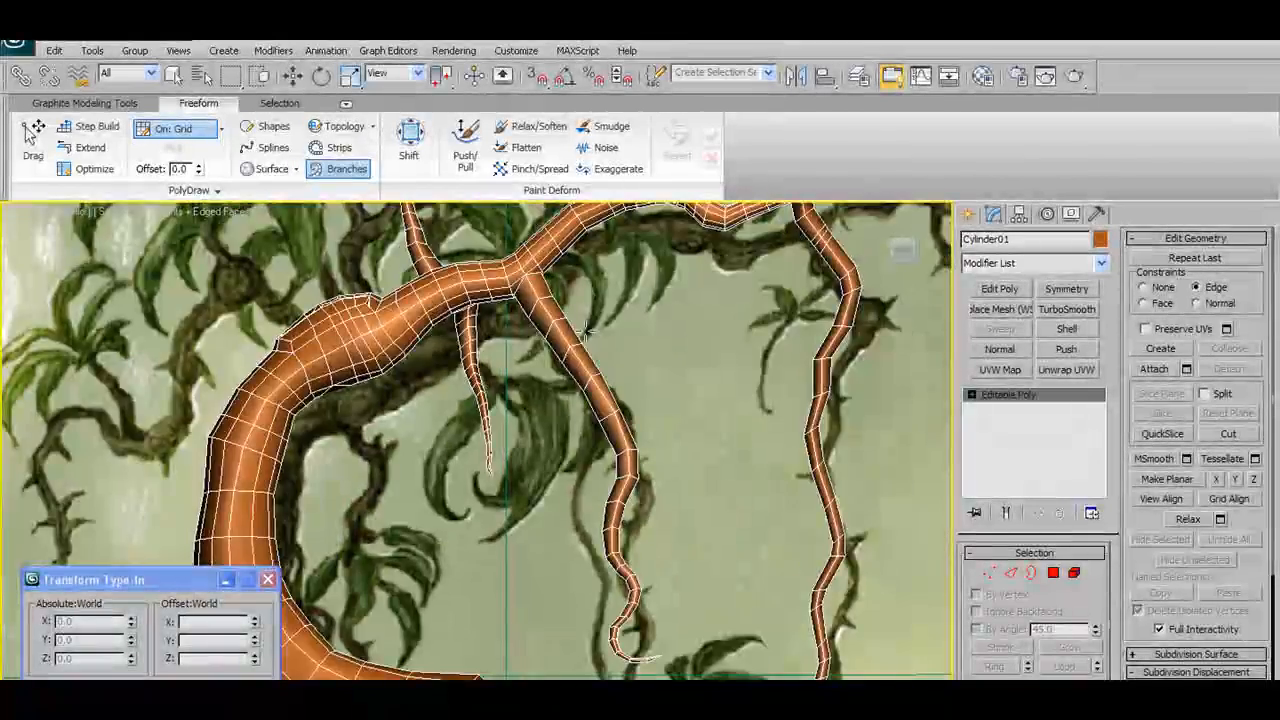
pyautogui.press('f')
pyautogui.scroll(5, 588, 445)
pyautogui.scroll(3, 595, 460)
pyautogui.moveTo(595, 465); pyautogui.dragTo(556, 610, button='middle')
pyautogui.scroll(4, 570, 600)
pyautogui.scroll(-2, 607, 550)
pyautogui.moveTo(609, 548); pyautogui.dragTo(612, 516, button='middle')
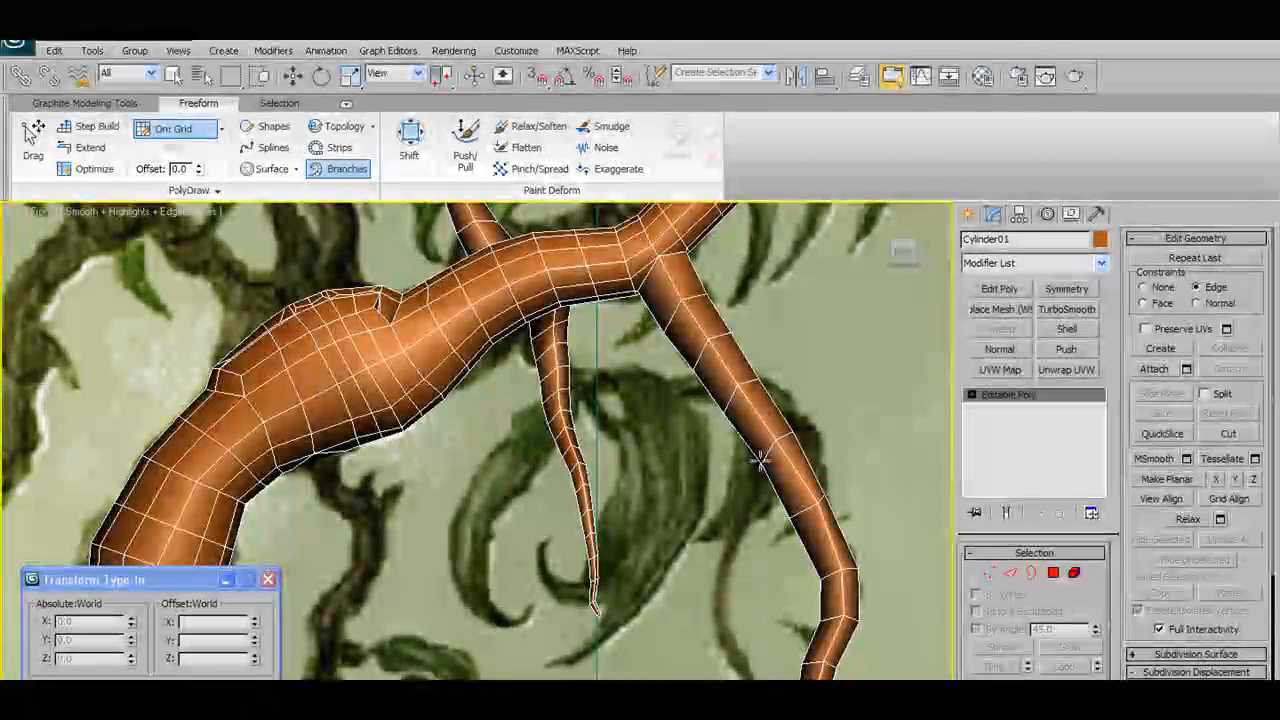
# Select the vertices at the hanging twig's tip in vertex editing and collapse them into a single point
pyautogui.click(990, 575)
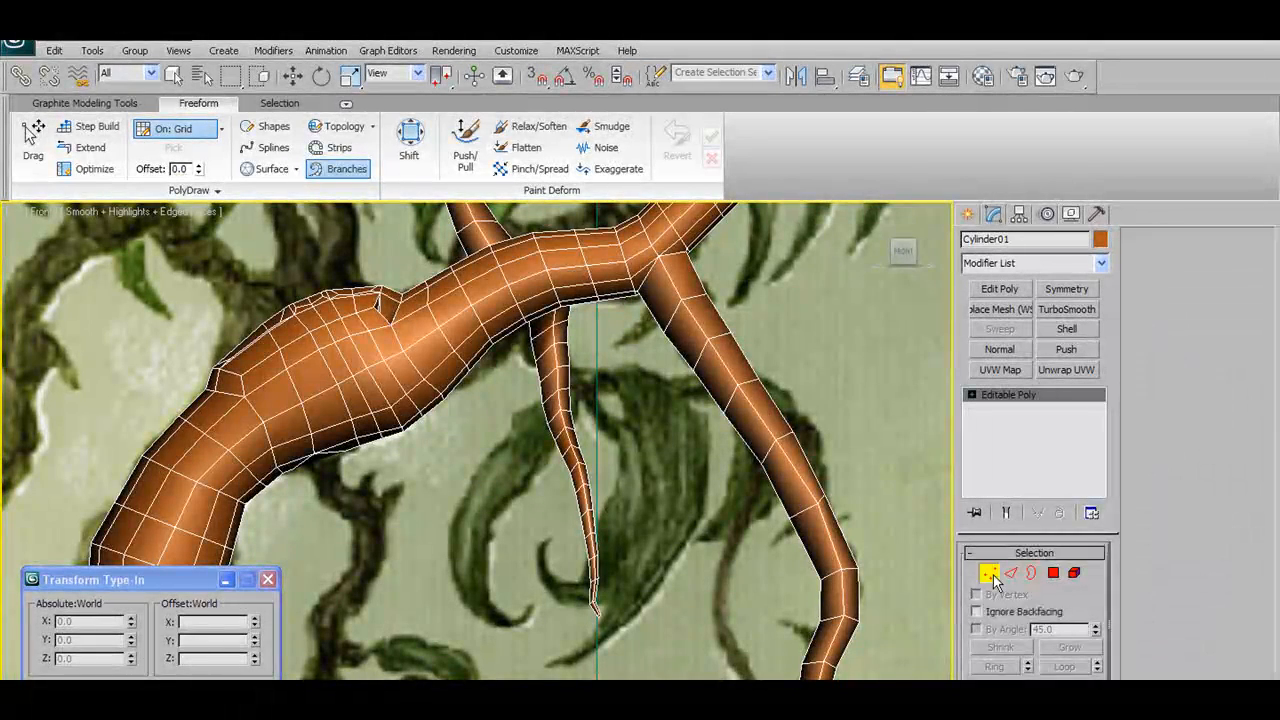
pyautogui.press('w')
pyautogui.moveTo(646, 464); pyautogui.dragTo(632, 422, button='middle')
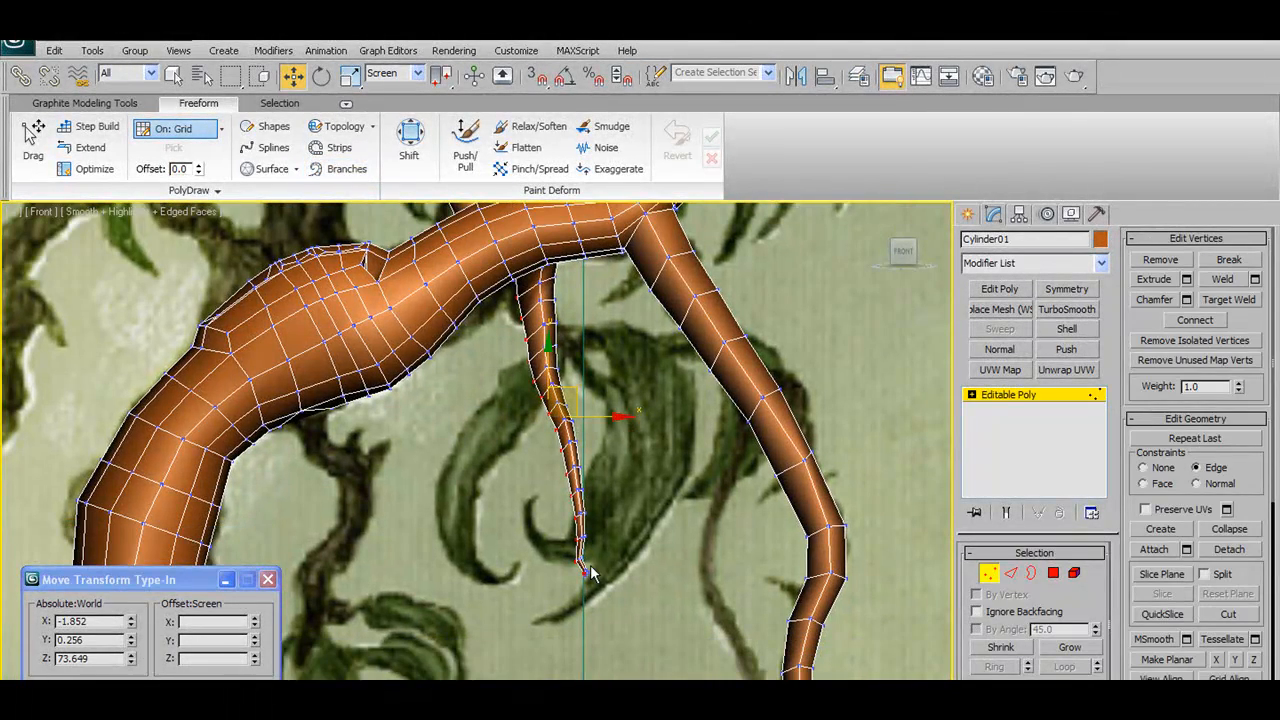
pyautogui.click(583, 568)
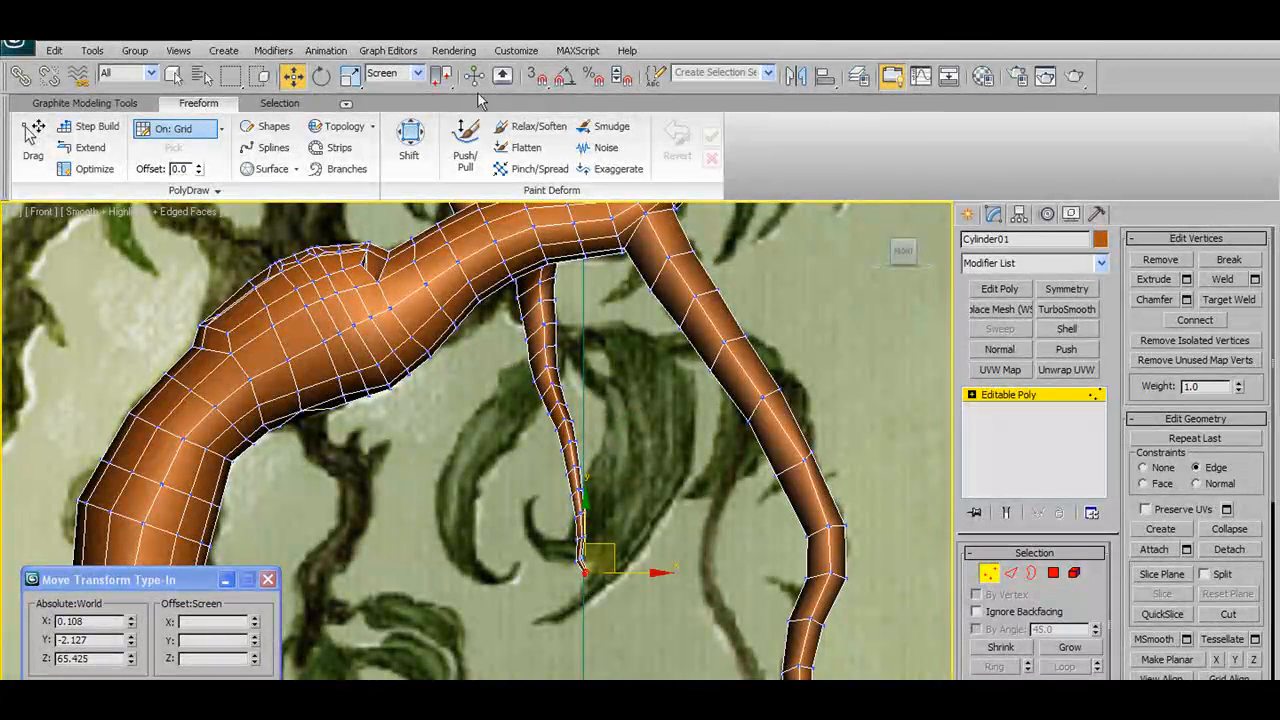
pyautogui.click(118, 103)
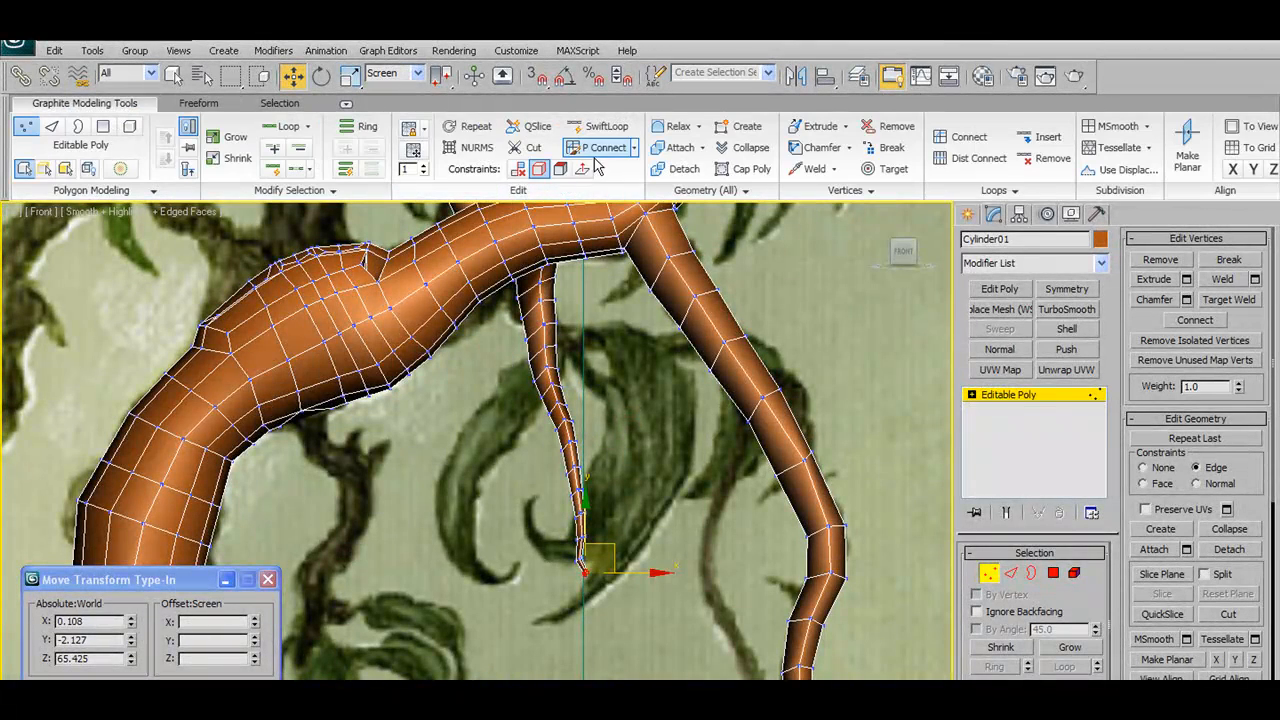
pyautogui.click(733, 150)
pyautogui.click(690, 409)
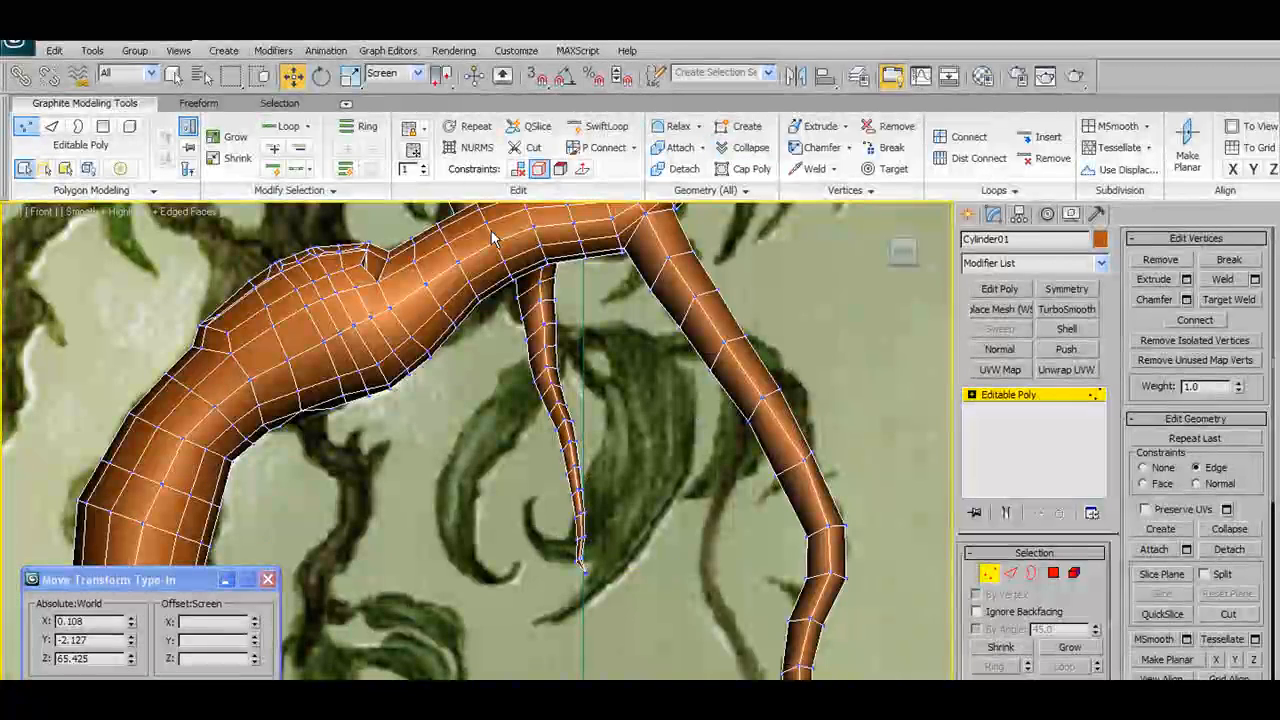
# Thin out the surplus edges along the hanging twig with Paint Connect and inspect the result from an angle
pyautogui.click(600, 147)
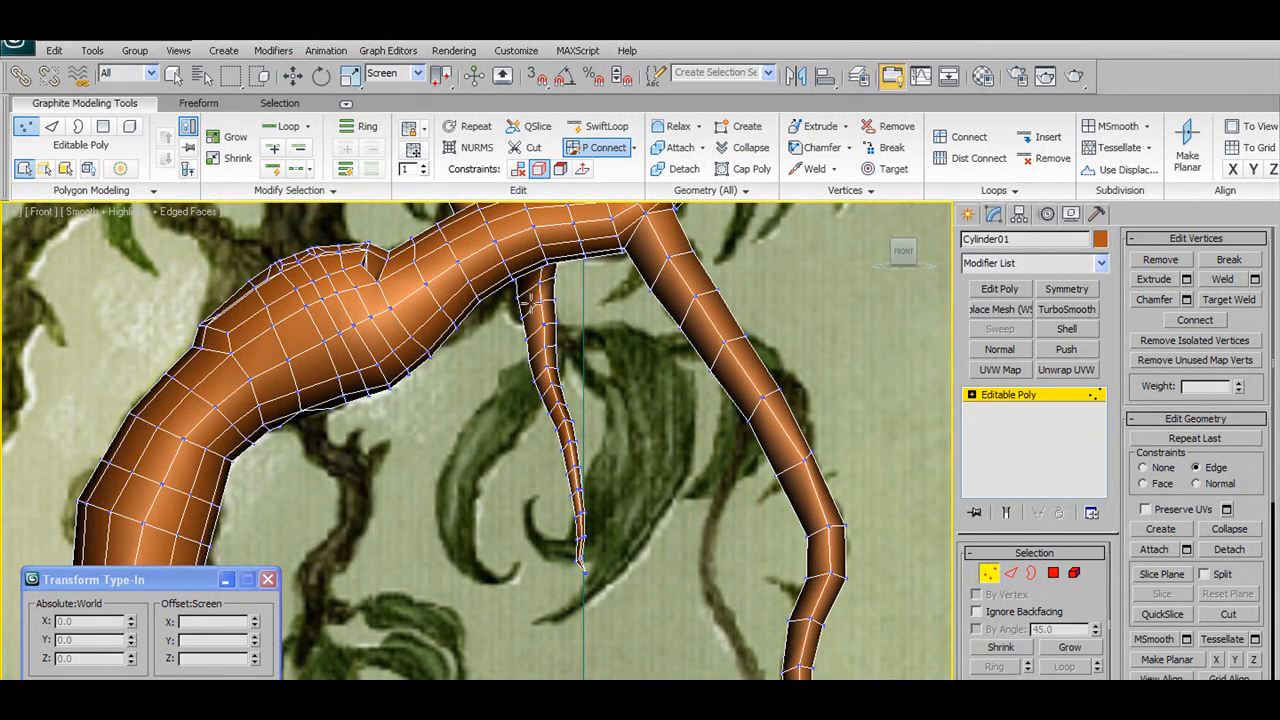
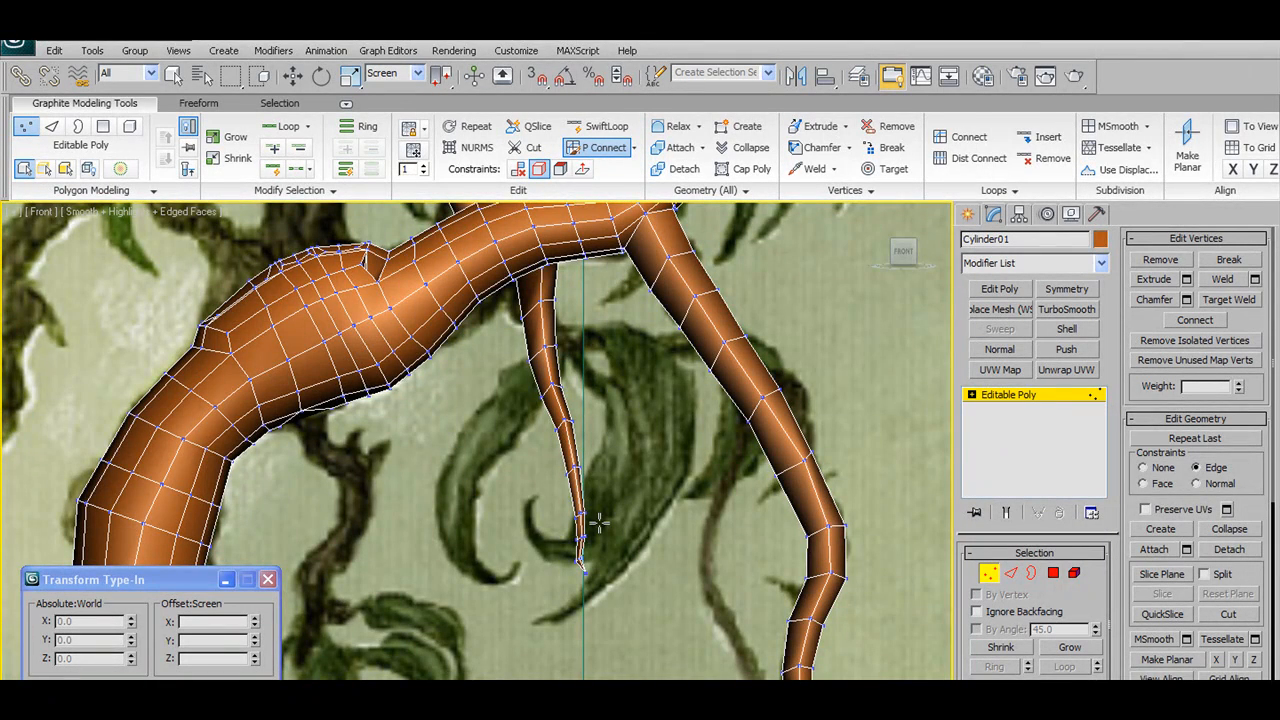
pyautogui.keyDown('alt'); pyautogui.moveTo(593, 513); pyautogui.dragTo(689, 531, button='middle'); pyautogui.keyUp('alt')
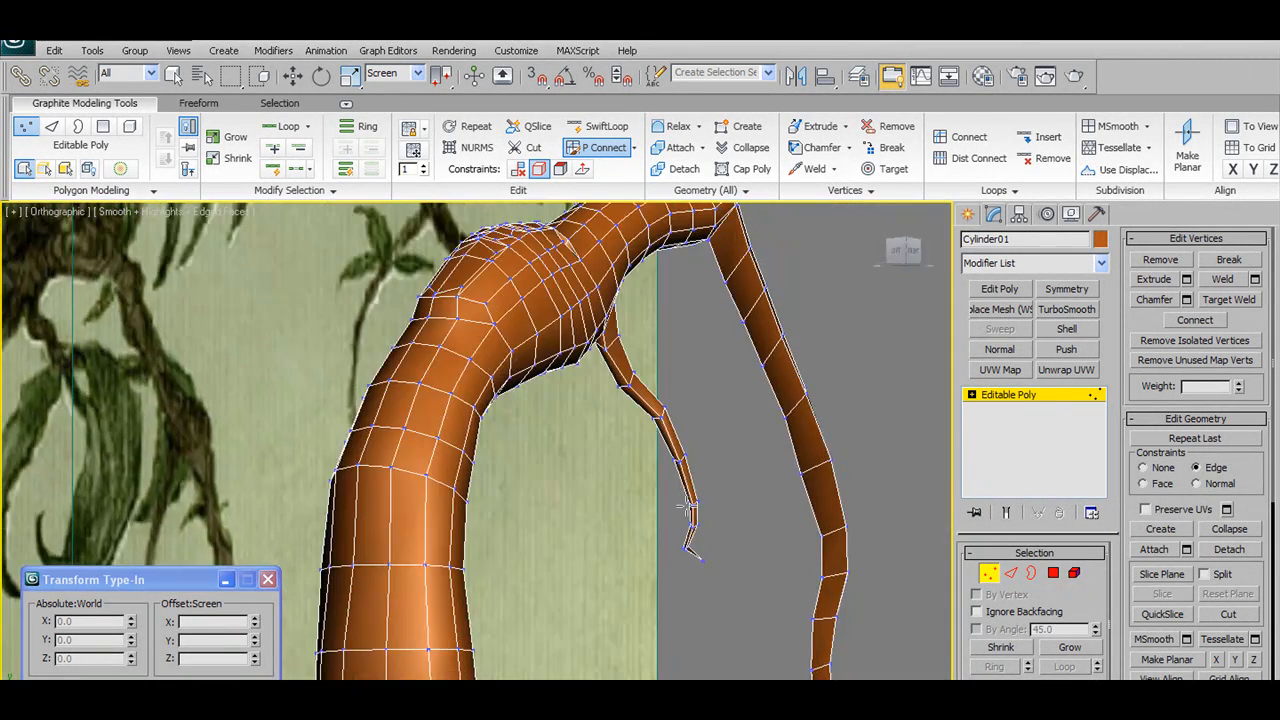
pyautogui.click(992, 577)
pyautogui.keyDown('alt'); pyautogui.moveTo(780, 476); pyautogui.dragTo(863, 430, button='middle'); pyautogui.keyUp('alt')
# Move the bent vertex just above the hanging twig's tip without constraints to smooth the end of its curve
pyautogui.click(988, 576)
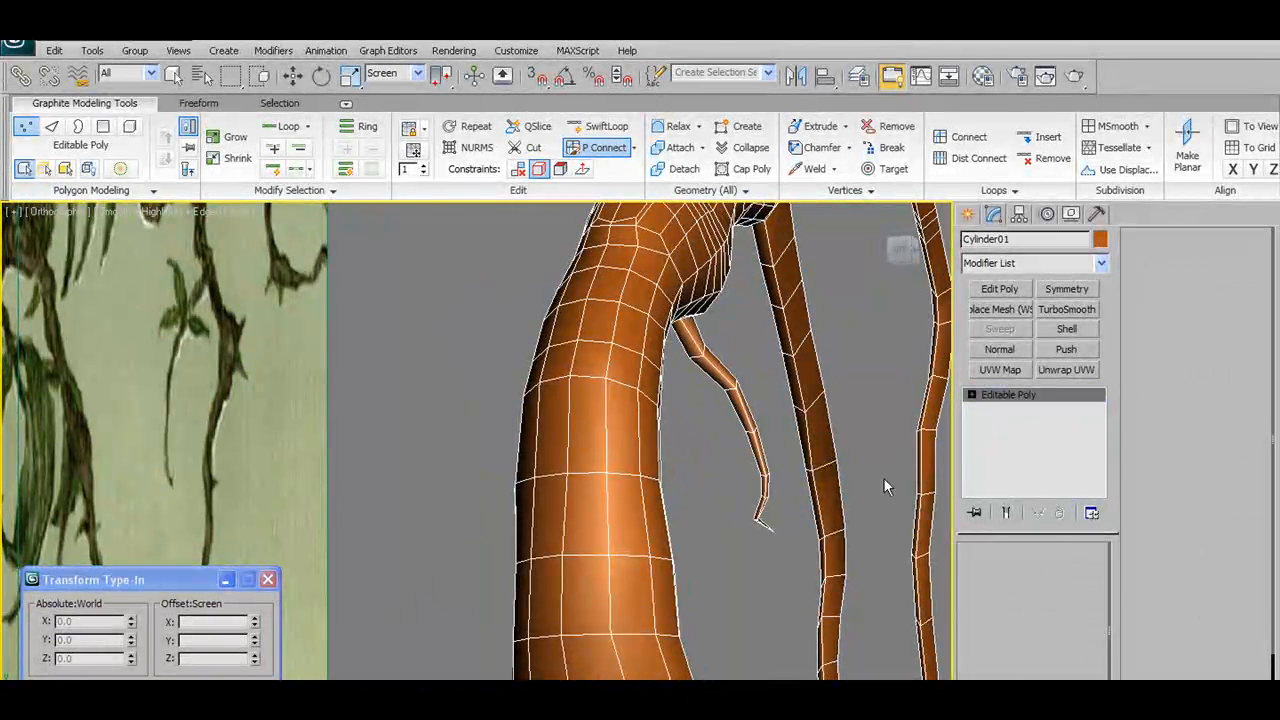
pyautogui.click(760, 520)
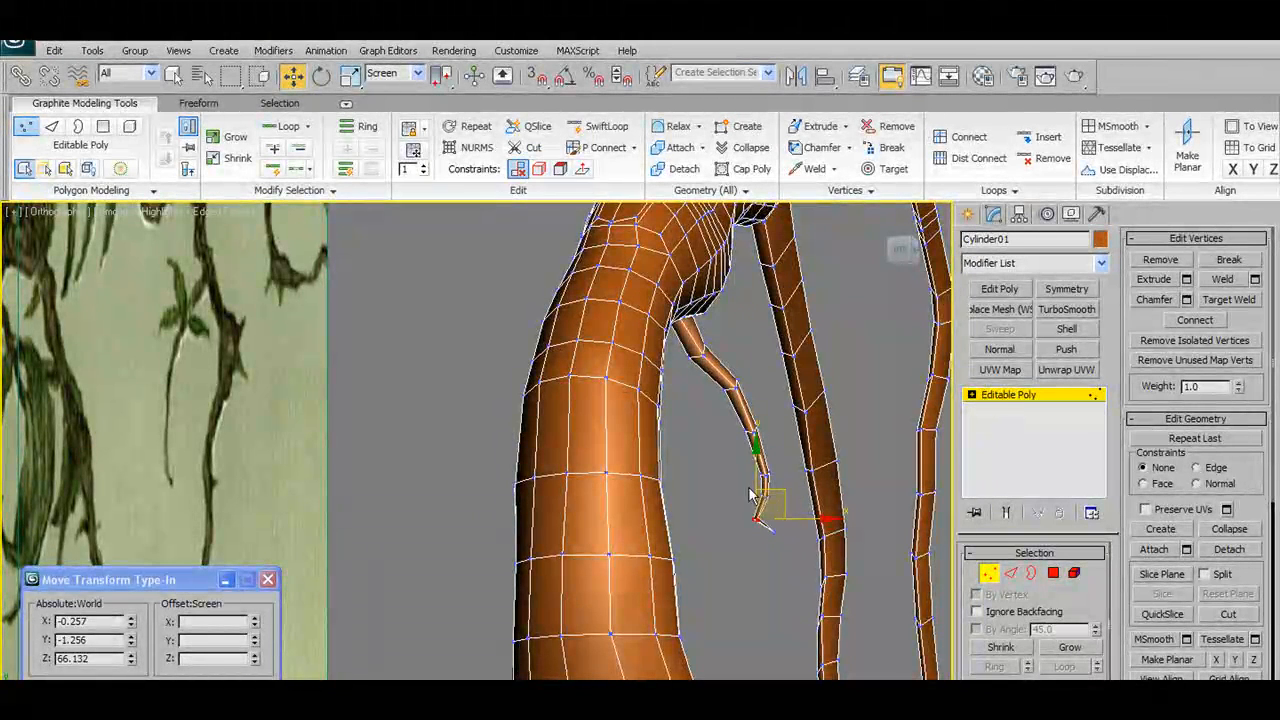
pyautogui.moveTo(792, 489); pyautogui.dragTo(794, 486)
pyautogui.keyDown('alt'); pyautogui.moveTo(625, 510); pyautogui.dragTo(740, 508, button='middle'); pyautogui.keyUp('alt')
pyautogui.scroll(-10, 740, 510)
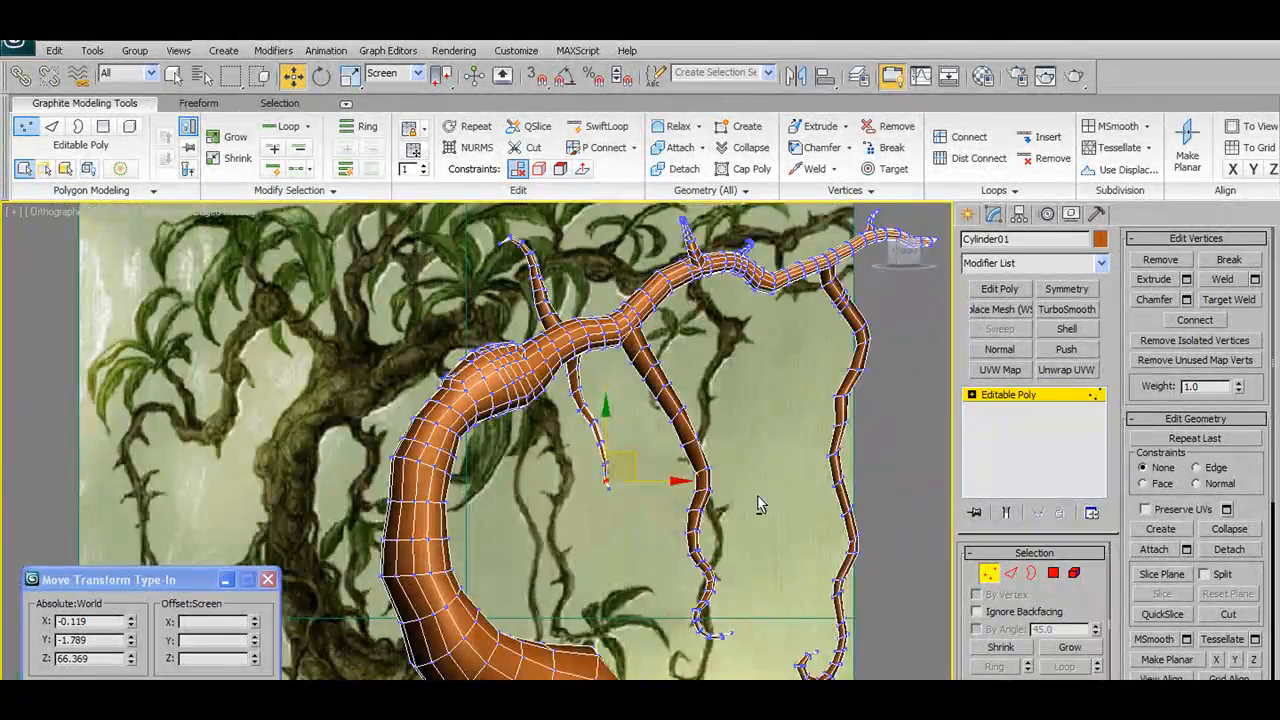
pyautogui.scroll(-3, 640, 430)
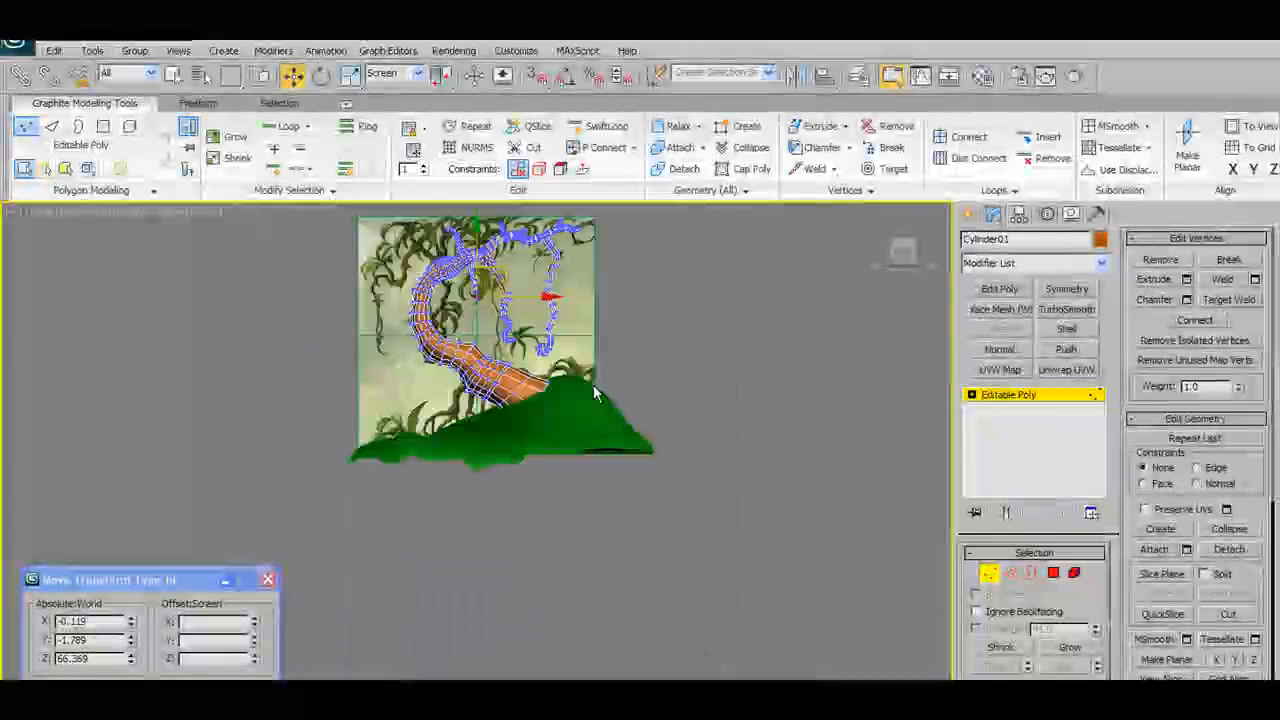
# Turn on soft selection with a falloff of 5.8 and shift the short hanging twig's lower vertices towards the painted shape
pyautogui.scroll(15, 593, 384)
pyautogui.keyDown('alt'); pyautogui.moveTo(615, 519); pyautogui.dragTo(618, 505, button='middle'); pyautogui.keyUp('alt')
pyautogui.click(688, 543)
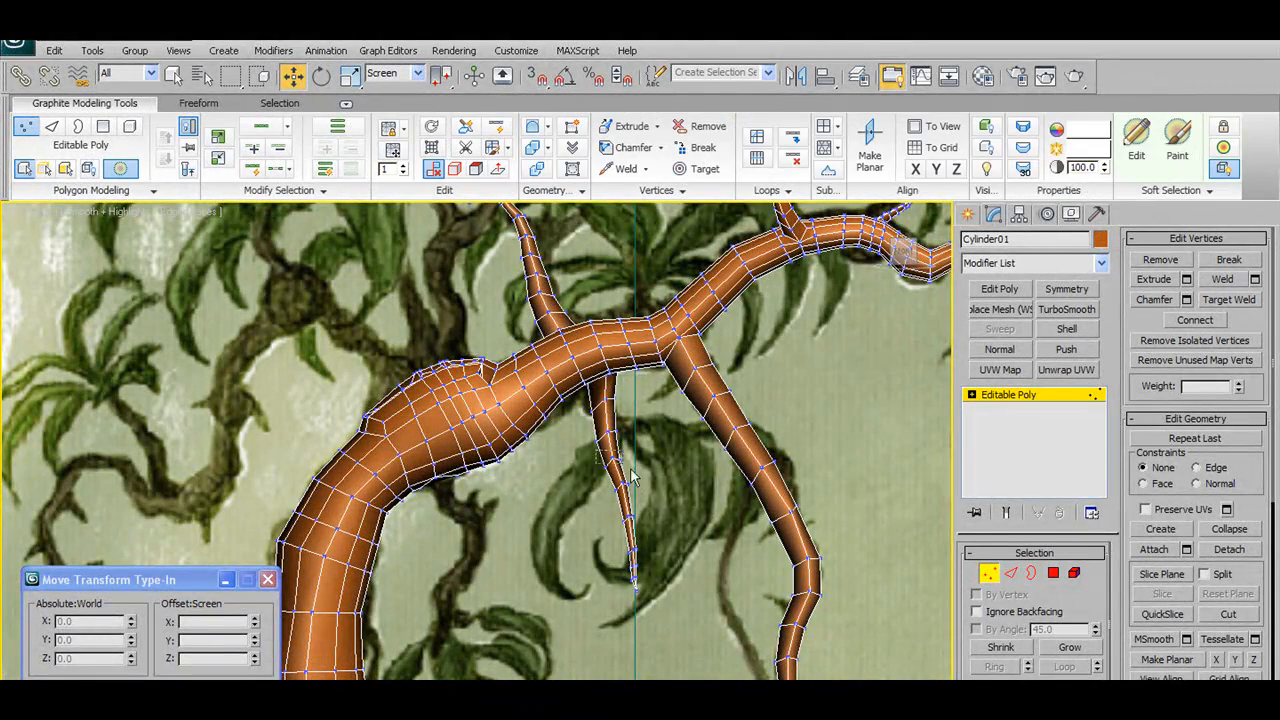
pyautogui.moveTo(676, 618); pyautogui.dragTo(677, 619)
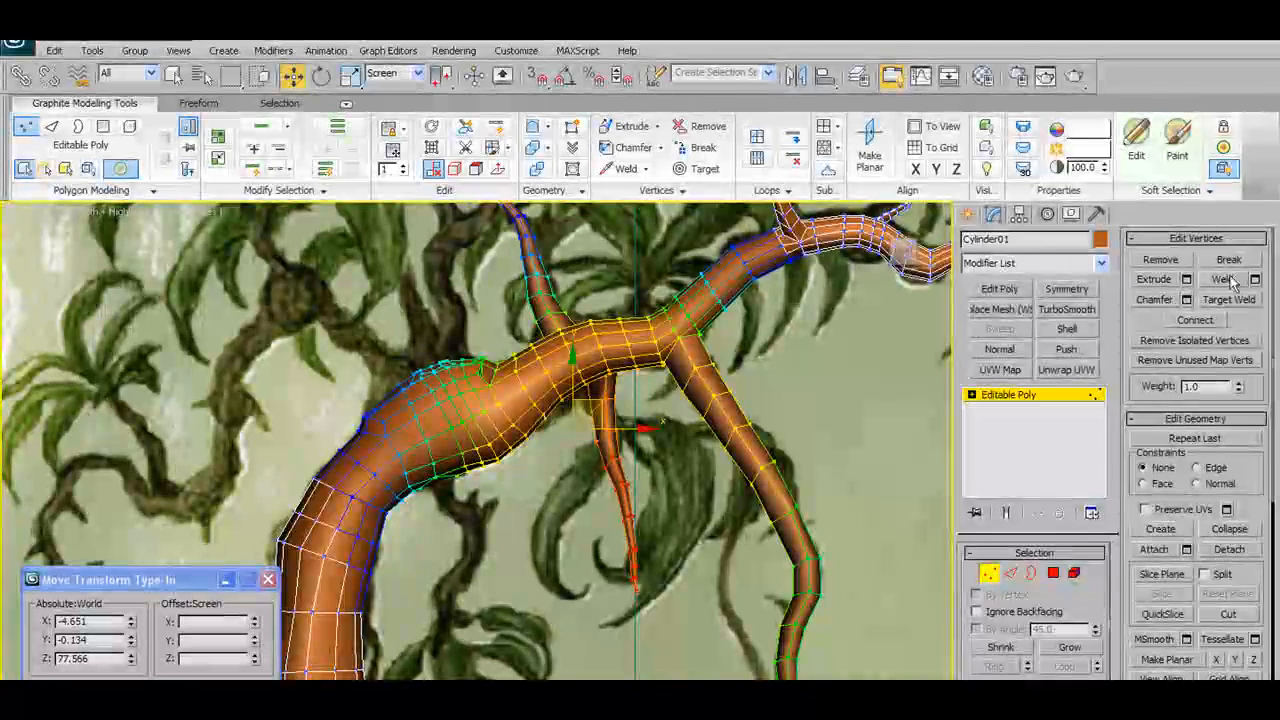
pyautogui.scroll(-2, 1050, 620)
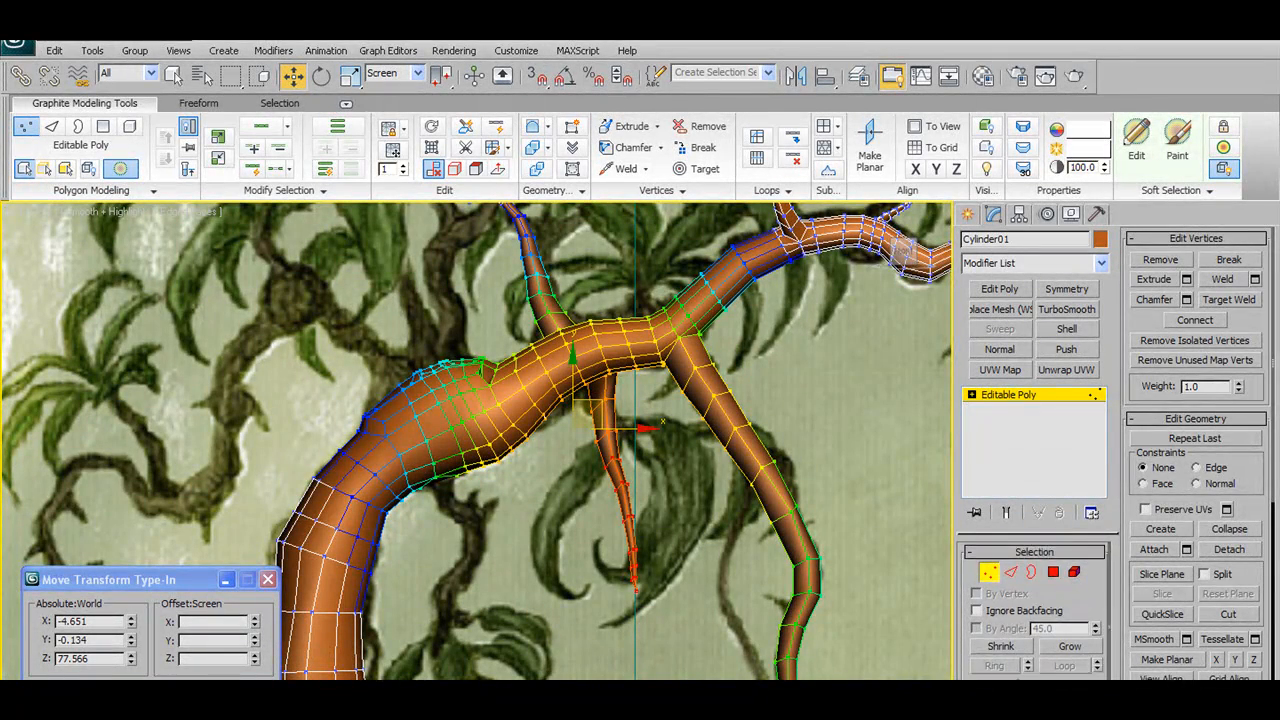
pyautogui.scroll(5, 1220, 380)
pyautogui.moveTo(1241, 312); pyautogui.dragTo(1244, 373)
pyautogui.moveTo(644, 477); pyautogui.dragTo(658, 477)
pyautogui.click(658, 562)
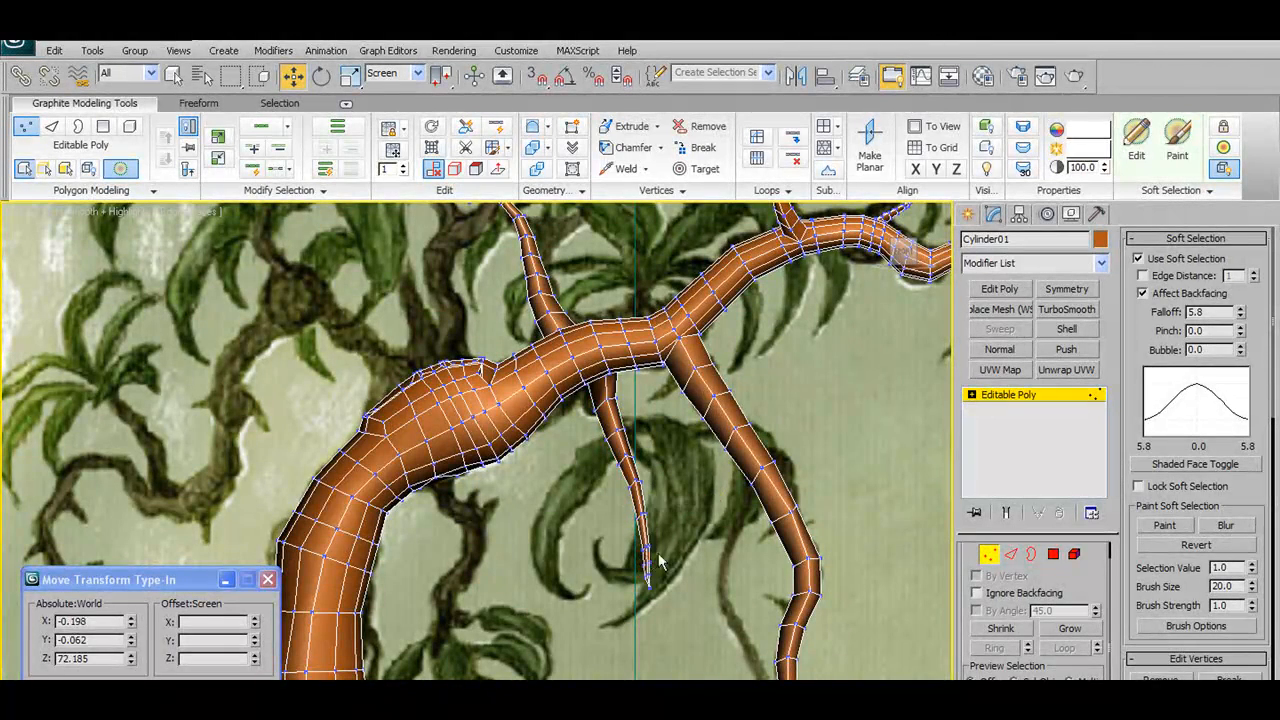
# Curve the lower part of the short hanging twig with soft-selected vertex moves and refine the mesh from the rear side
pyautogui.moveTo(636, 562); pyautogui.dragTo(678, 592)
pyautogui.moveTo(708, 548); pyautogui.dragTo(694, 506)
pyautogui.scroll(-4, 694, 508)
pyautogui.keyDown('alt'); pyautogui.moveTo(696, 506); pyautogui.dragTo(851, 471, button='middle'); pyautogui.keyUp('alt')
pyautogui.scroll(5, 760, 386)
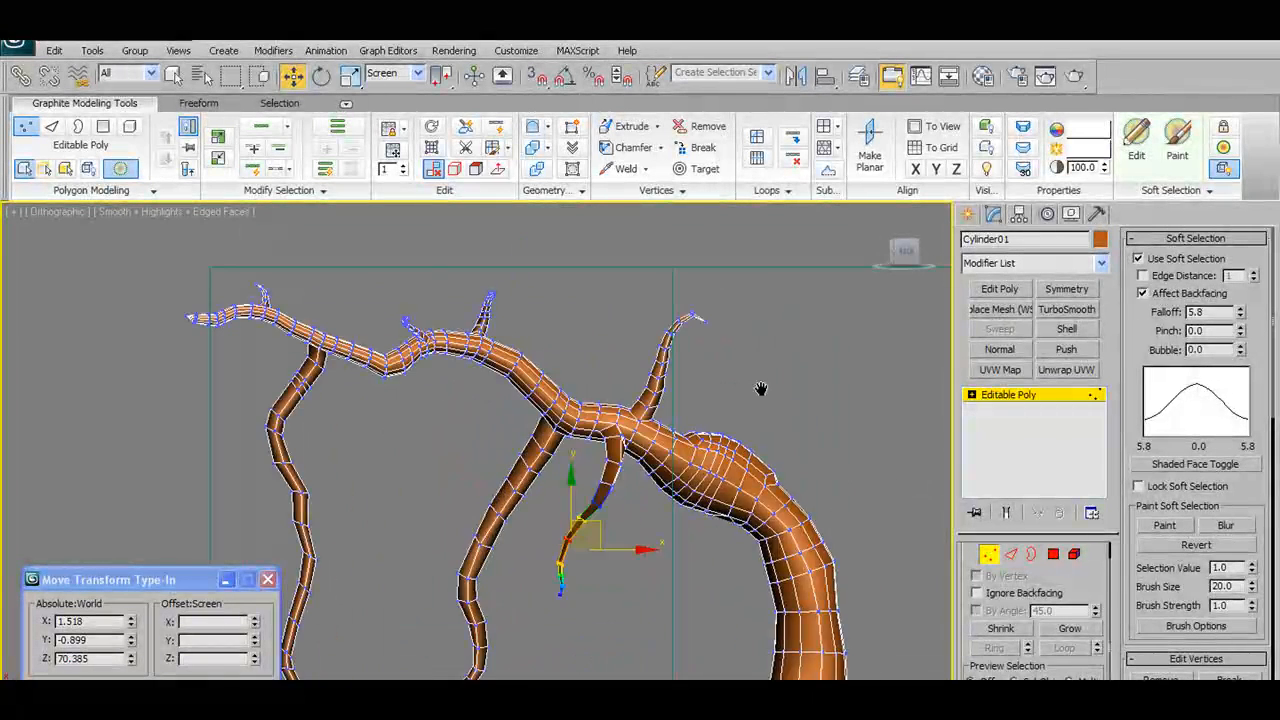
pyautogui.moveTo(632, 366); pyautogui.dragTo(631, 368)
pyautogui.moveTo(689, 329); pyautogui.dragTo(667, 328)
# Clear the vertex selection, return to the front view and save the scene with Save As in the Max Files folder
pyautogui.click(575, 434)
pyautogui.keyDown('alt'); pyautogui.moveTo(575, 434); pyautogui.dragTo(799, 490, button='middle'); pyautogui.keyUp('alt')
pyautogui.press('f')
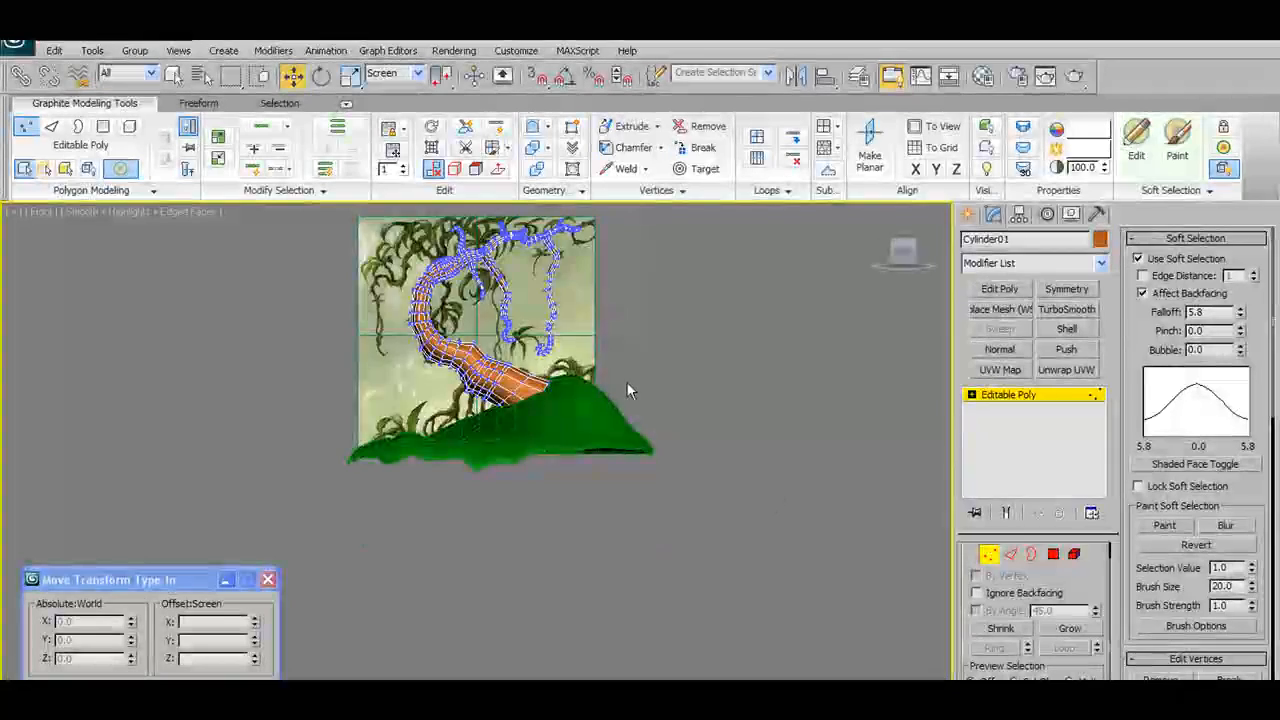
pyautogui.scroll(6, 626, 381)
pyautogui.scroll(-3, 491, 545)
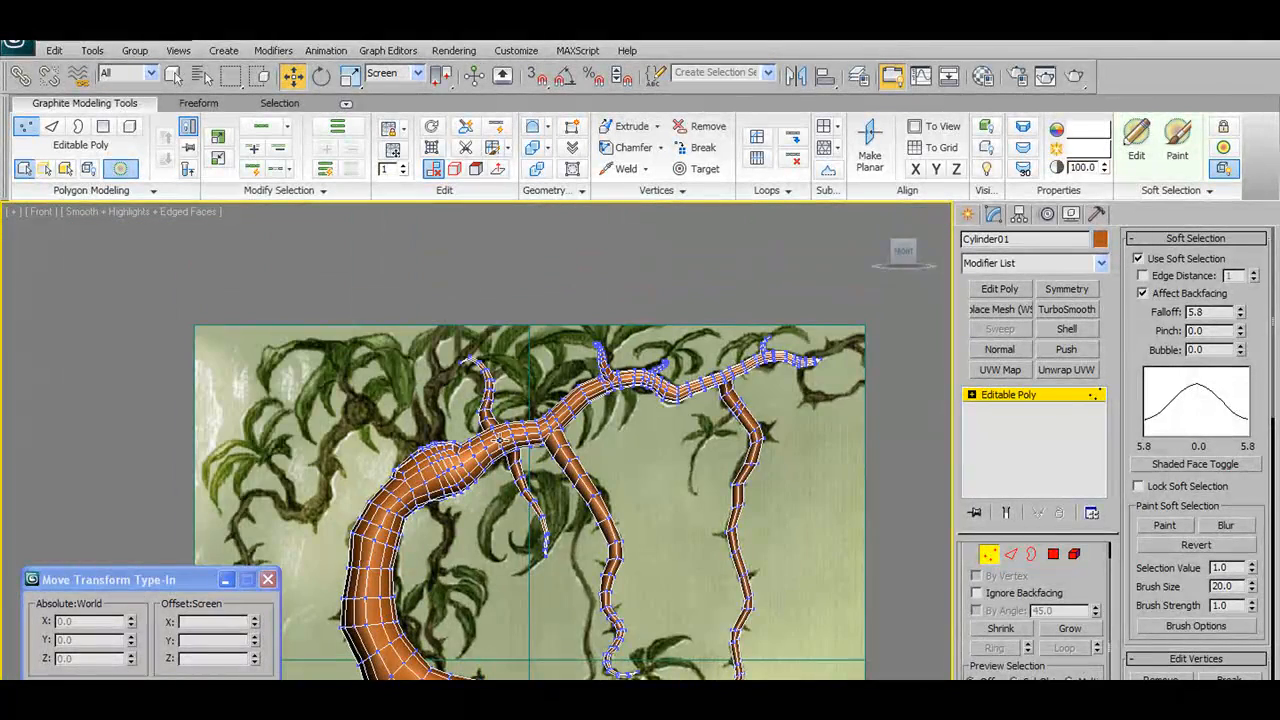
pyautogui.click(22, 48)
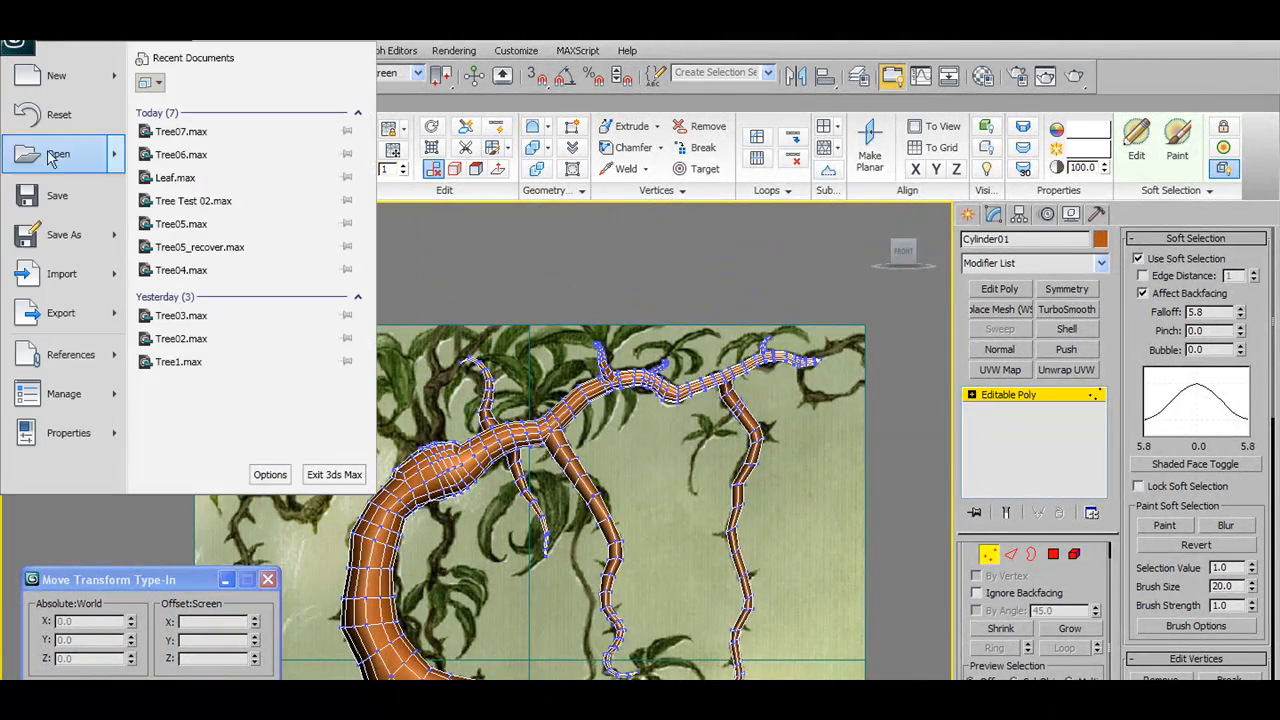
pyautogui.click(45, 235)
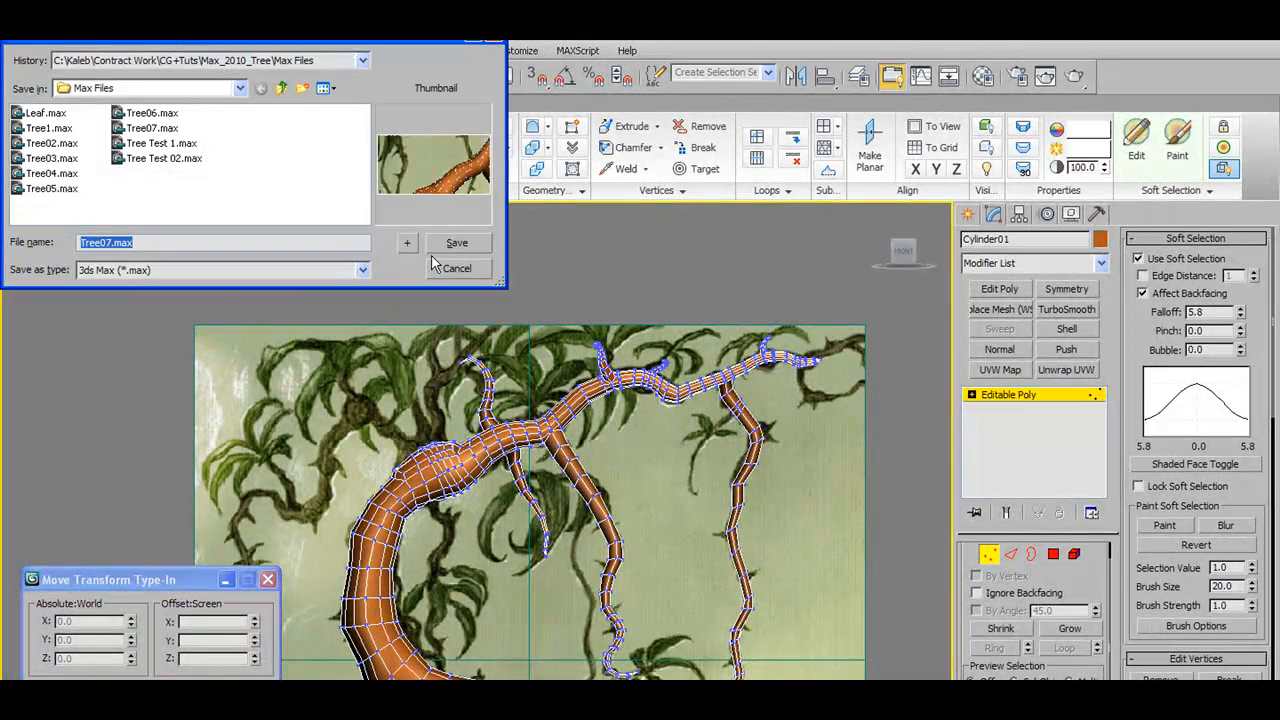
pyautogui.click(450, 243)
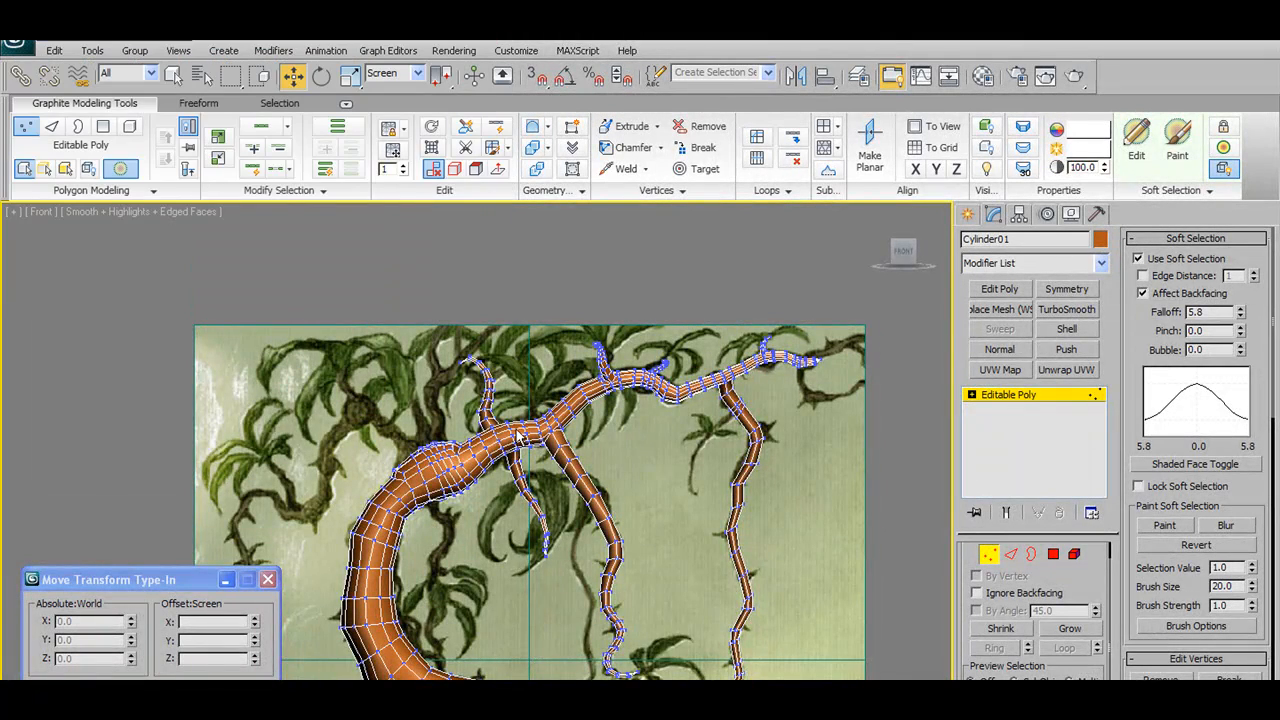
# Join the two opposite corner vertices of the irregular face on the branch's swollen section using Paint Connect
pyautogui.moveTo(519, 437); pyautogui.dragTo(551, 421, button='middle')
pyautogui.scroll(2, 530, 433)
pyautogui.moveTo(525, 575); pyautogui.dragTo(547, 516, button='middle')
pyautogui.scroll(4, 589, 423)
pyautogui.scroll(-2, 547, 516)
pyautogui.keyDown('alt'); pyautogui.moveTo(652, 374); pyautogui.dragTo(577, 456, button='middle'); pyautogui.keyUp('alt')
pyautogui.scroll(5, 671, 519)
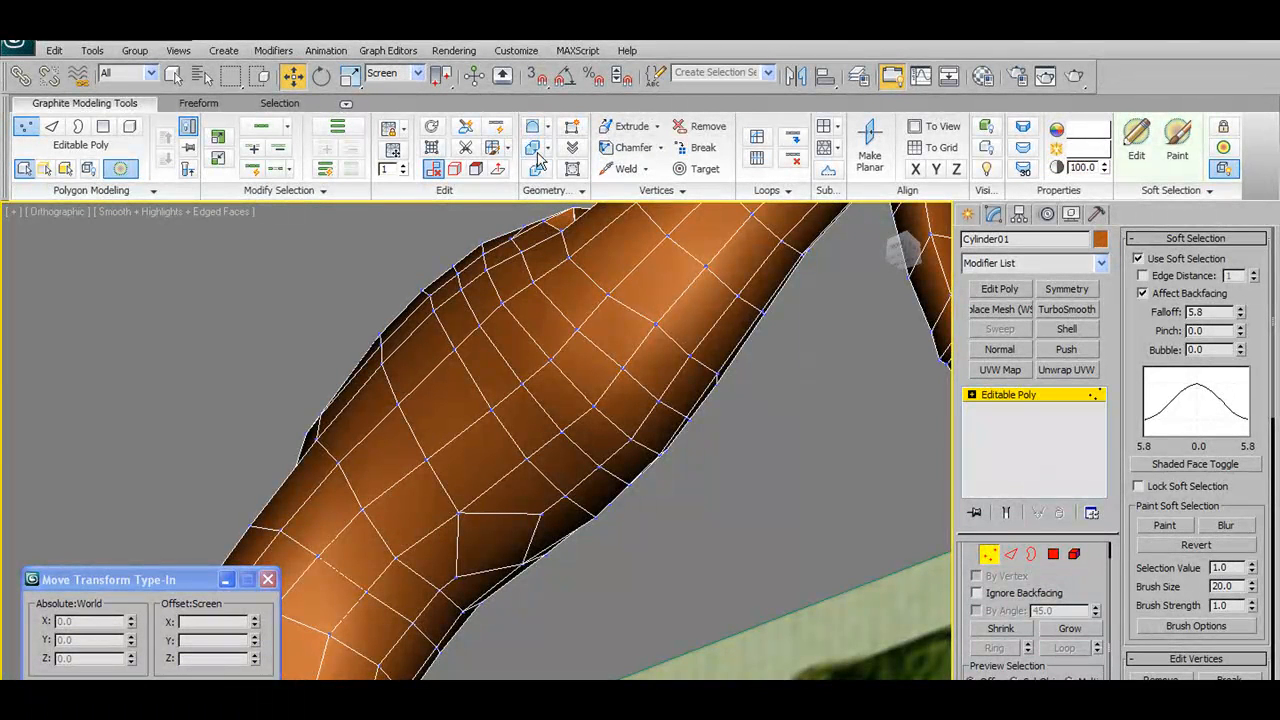
pyautogui.click(491, 147)
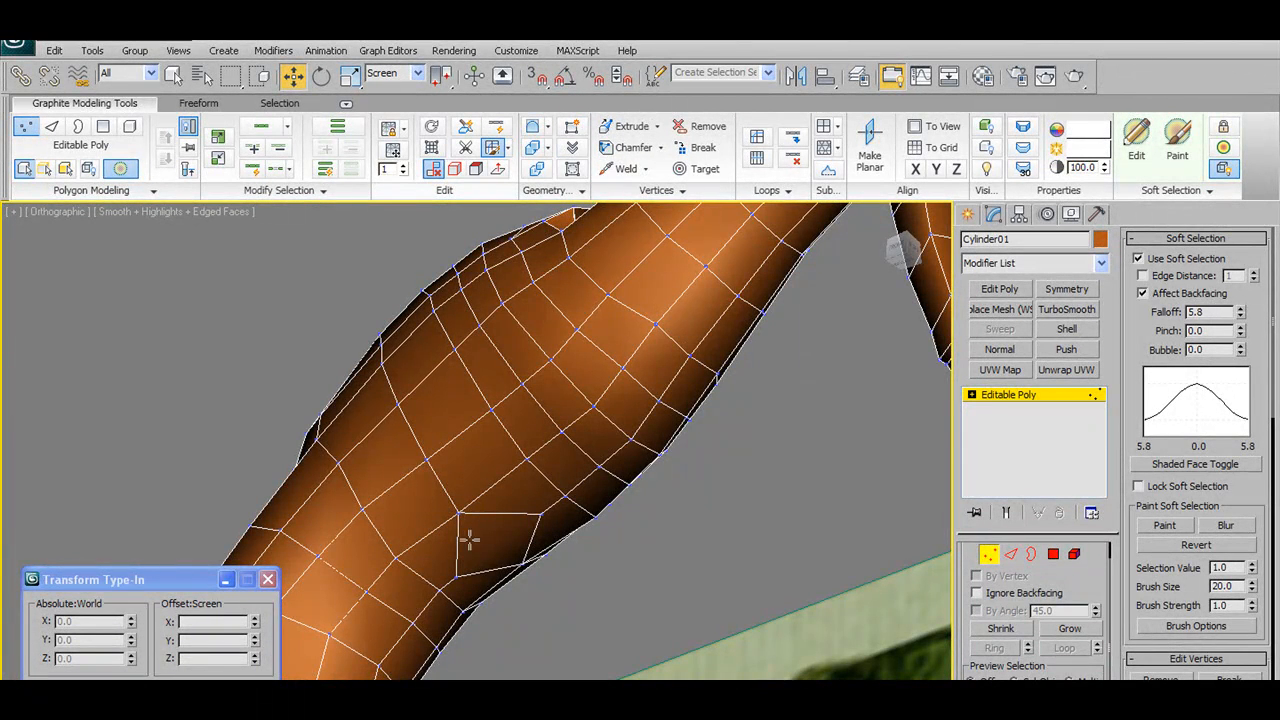
pyautogui.click(456, 576)
pyautogui.click(541, 520)
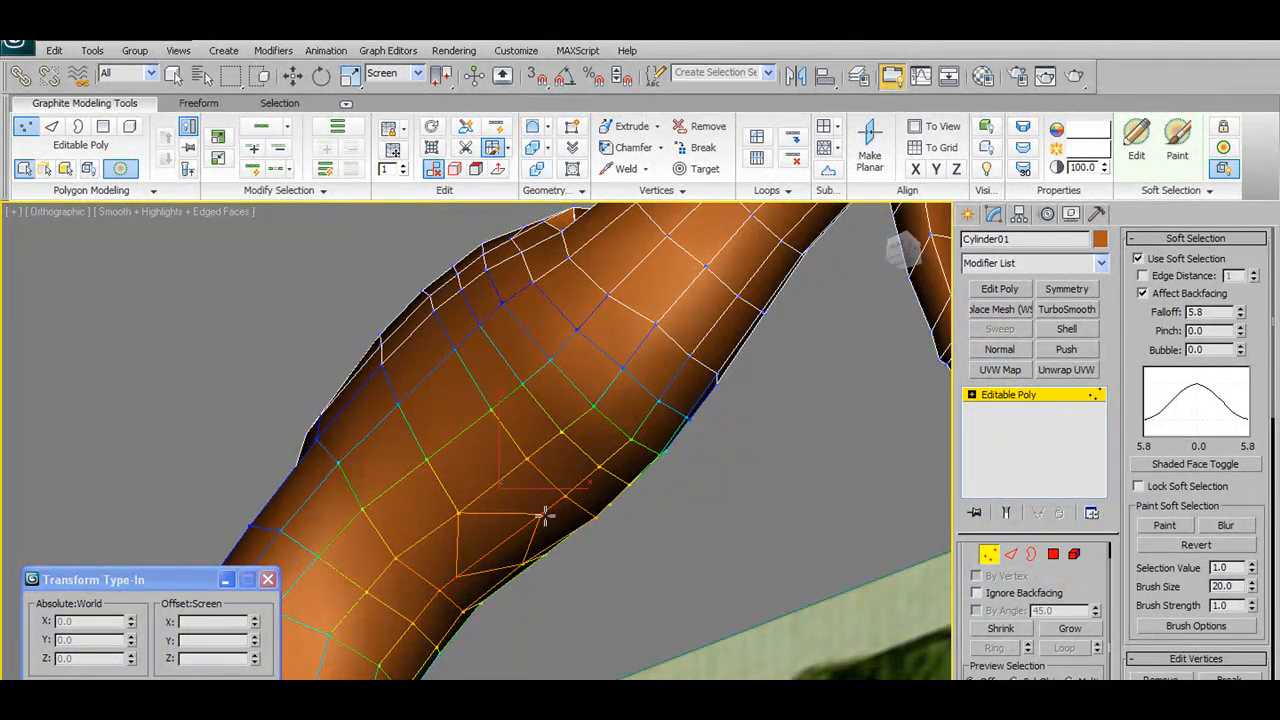
# Turn off soft selection and weld the two connected corner vertices on the branch's swollen section
pyautogui.click(122, 170)
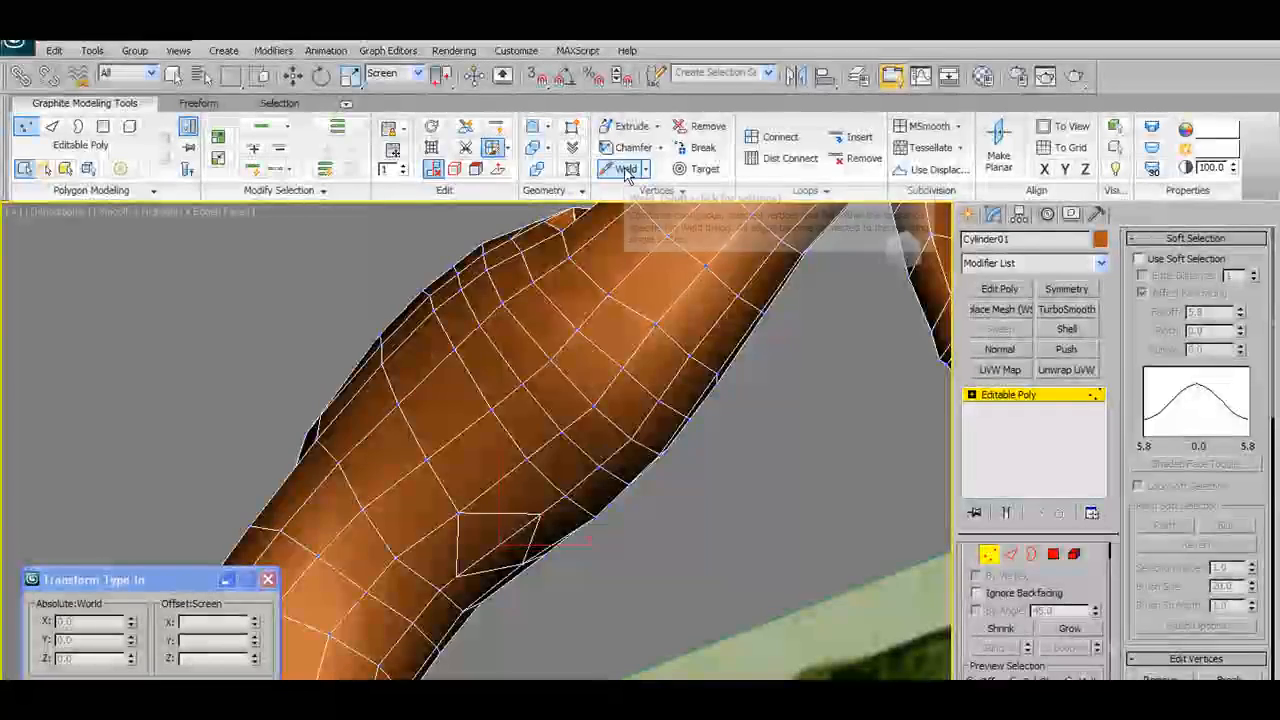
pyautogui.keyDown('shift'); pyautogui.click(626, 172); pyautogui.keyUp('shift')
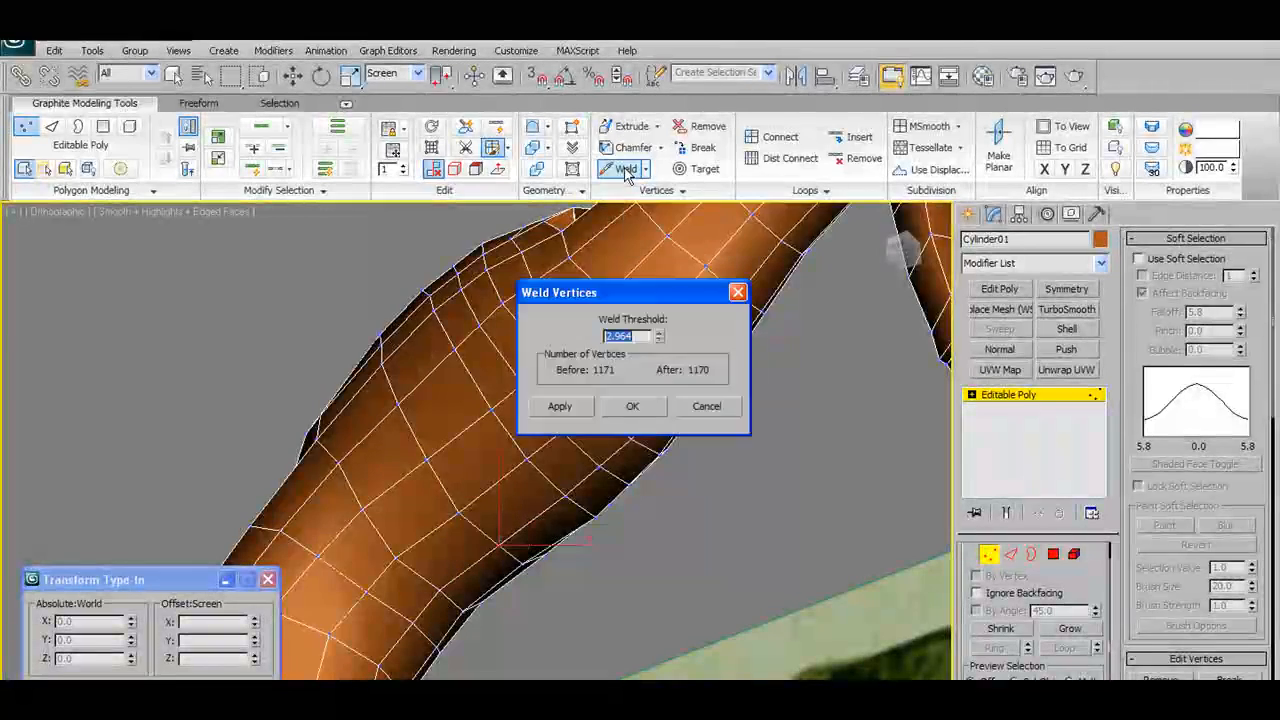
# Weld the selected vertices on the limb's lower side with a 2.964 threshold, and nudge the merged vertex slightly
pyautogui.click(620, 411)
pyautogui.keyDown('alt'); pyautogui.moveTo(521, 464); pyautogui.dragTo(557, 524, button='middle'); pyautogui.keyUp('alt')
pyautogui.press('w')
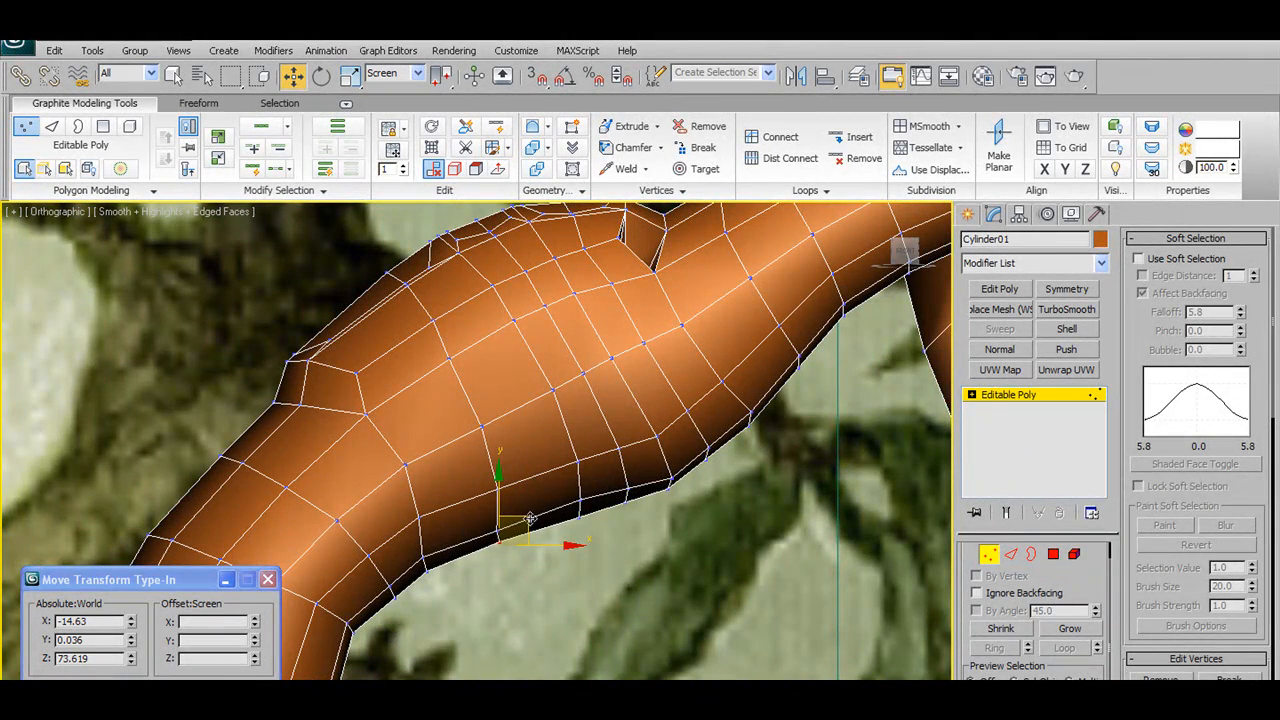
pyautogui.keyDown('alt'); pyautogui.moveTo(537, 524); pyautogui.dragTo(557, 490, button='middle'); pyautogui.keyUp('alt')
# Chamfer the vertex on the lower side of the trunk's upper bend into a diamond-shaped face
pyautogui.press('f')
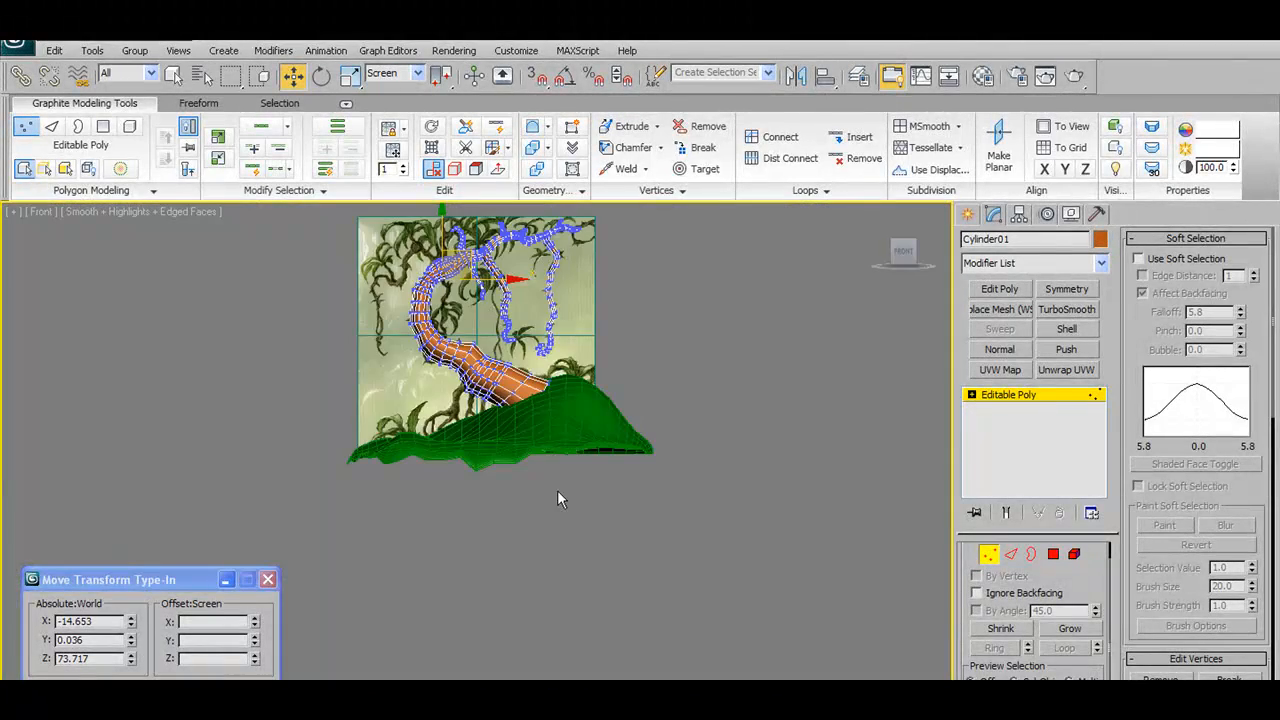
pyautogui.scroll(2, 557, 490)
pyautogui.scroll(6, 557, 490)
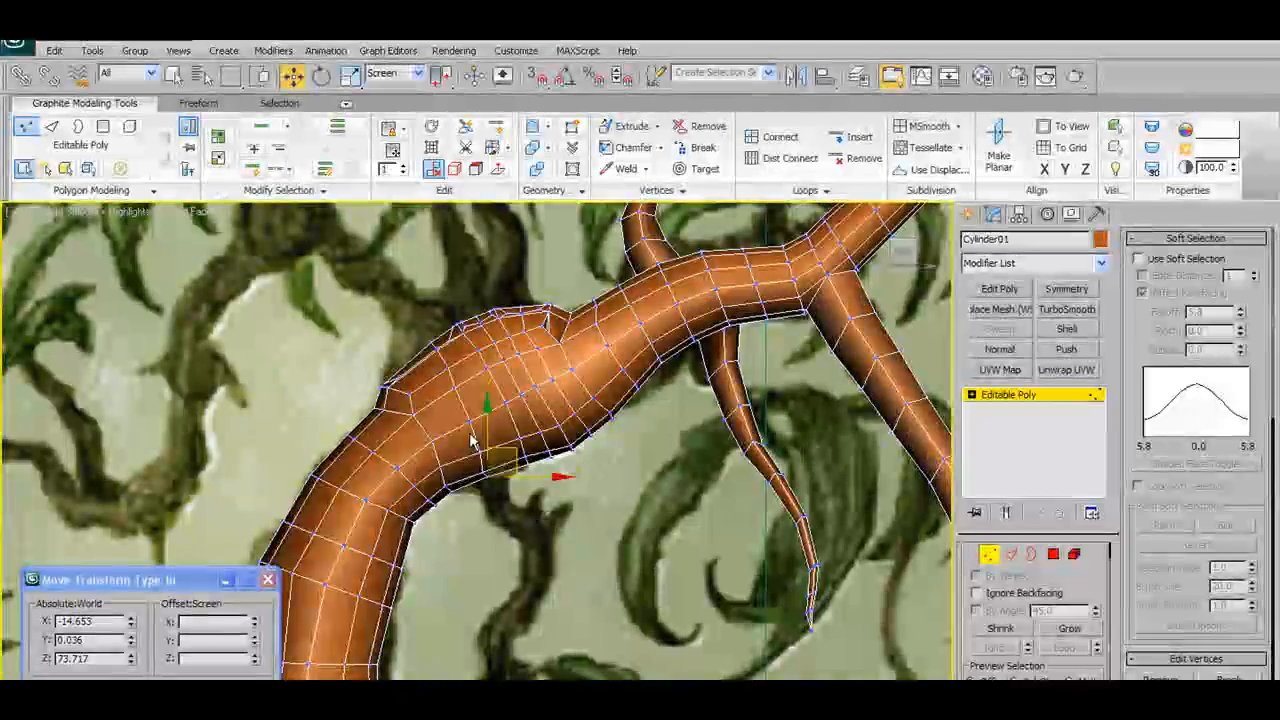
pyautogui.keyDown('alt'); pyautogui.moveTo(471, 441); pyautogui.dragTo(578, 384, button='middle'); pyautogui.keyUp('alt')
pyautogui.scroll(3, 527, 439)
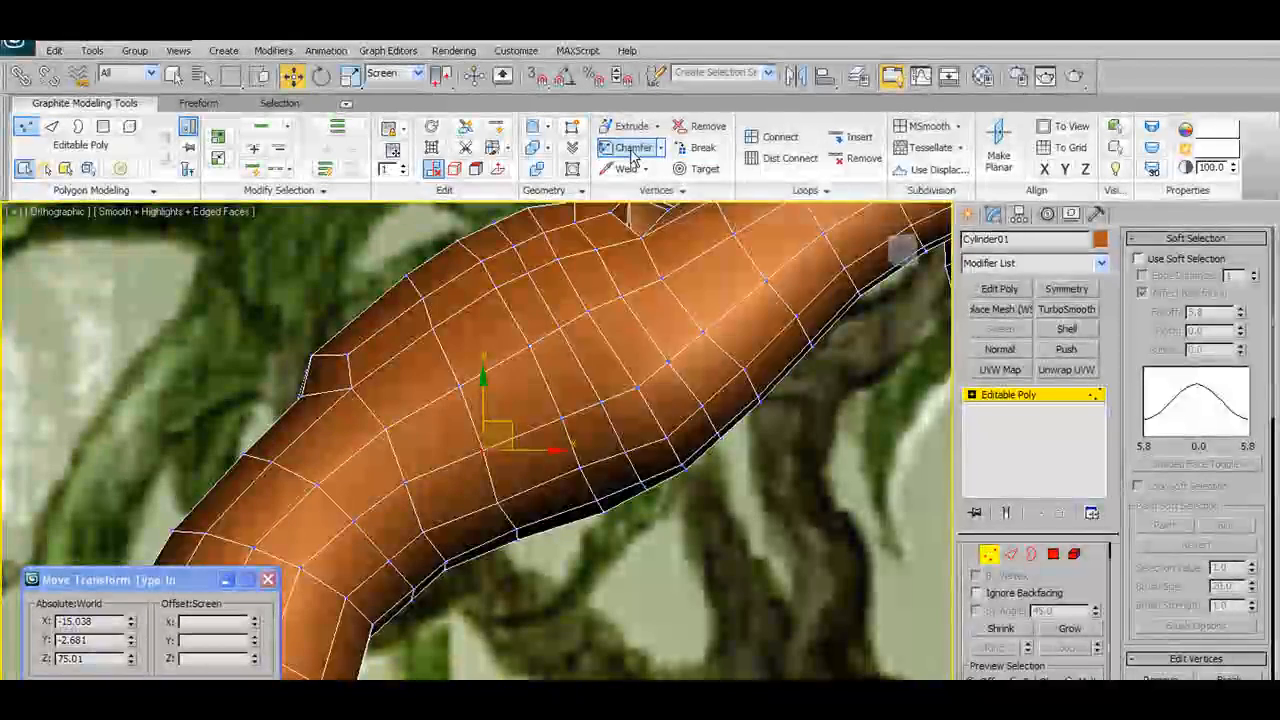
pyautogui.click(660, 147)
pyautogui.moveTo(620, 332); pyautogui.dragTo(620, 332)
pyautogui.click(634, 369)
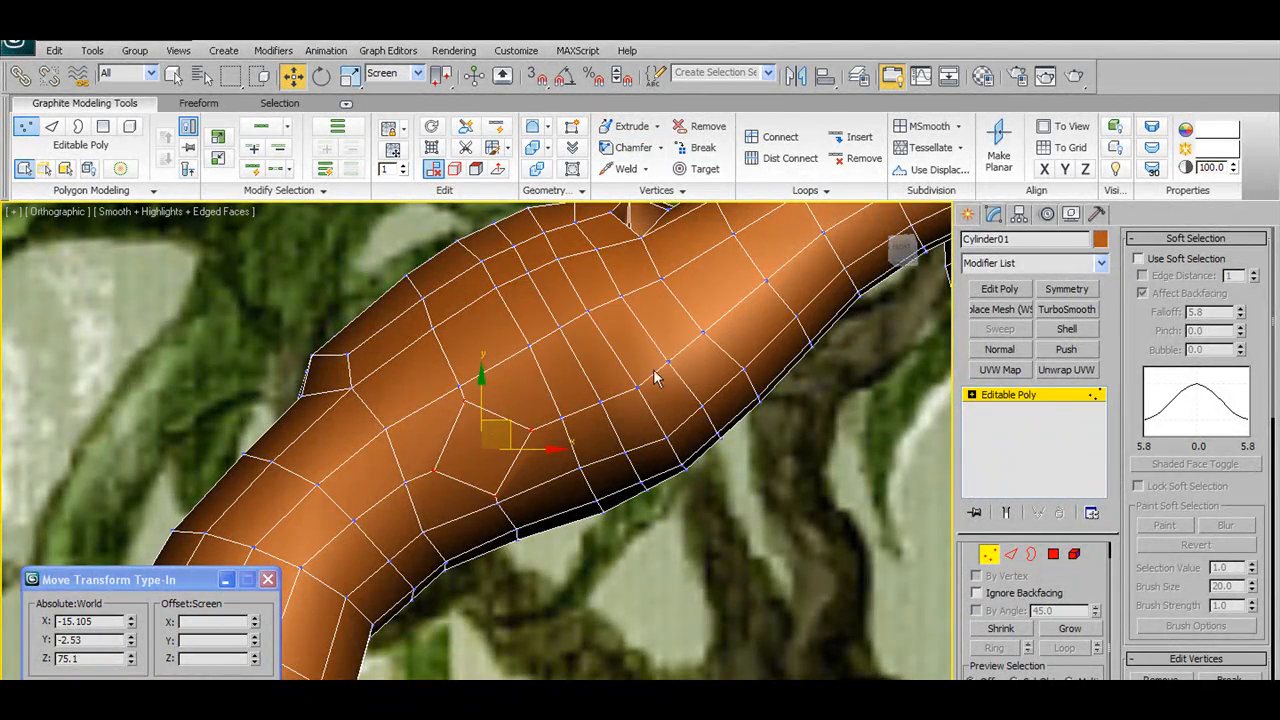
# Target weld the diamond's upper and lower corners to their adjacent vertices, and slide its side corners outward with the Edge constraint
pyautogui.click(680, 168)
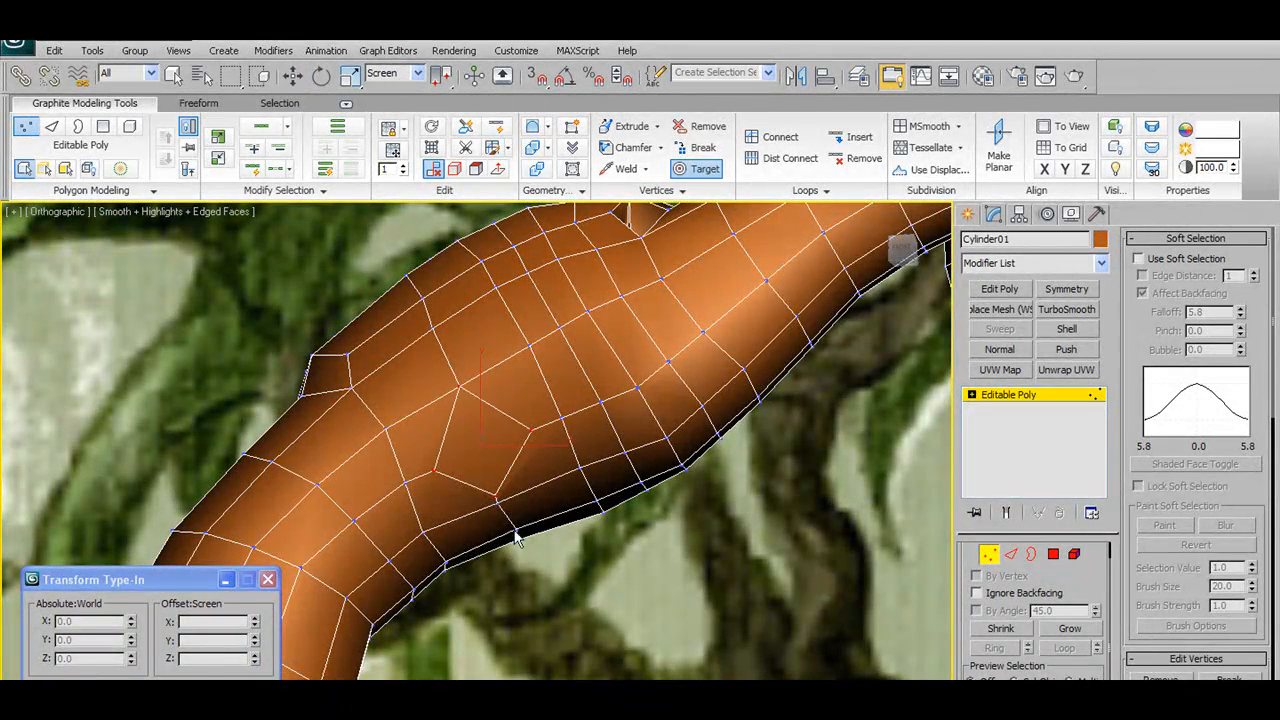
pyautogui.moveTo(625, 470)
pyautogui.keyDown('alt'); pyautogui.mouseDown(button='middle')
pyautogui.moveTo(637, 449)
pyautogui.moveTo(646, 463)
pyautogui.mouseUp(button='middle'); pyautogui.keyUp('alt')
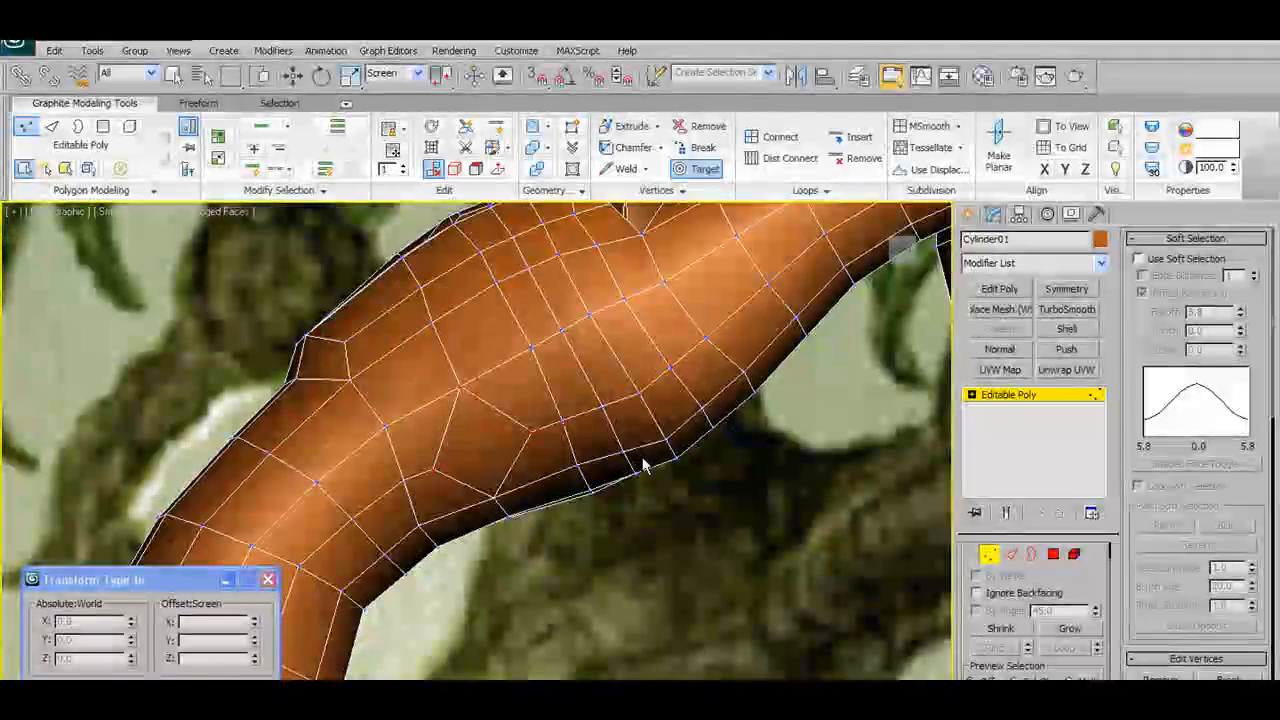
pyautogui.press('w')
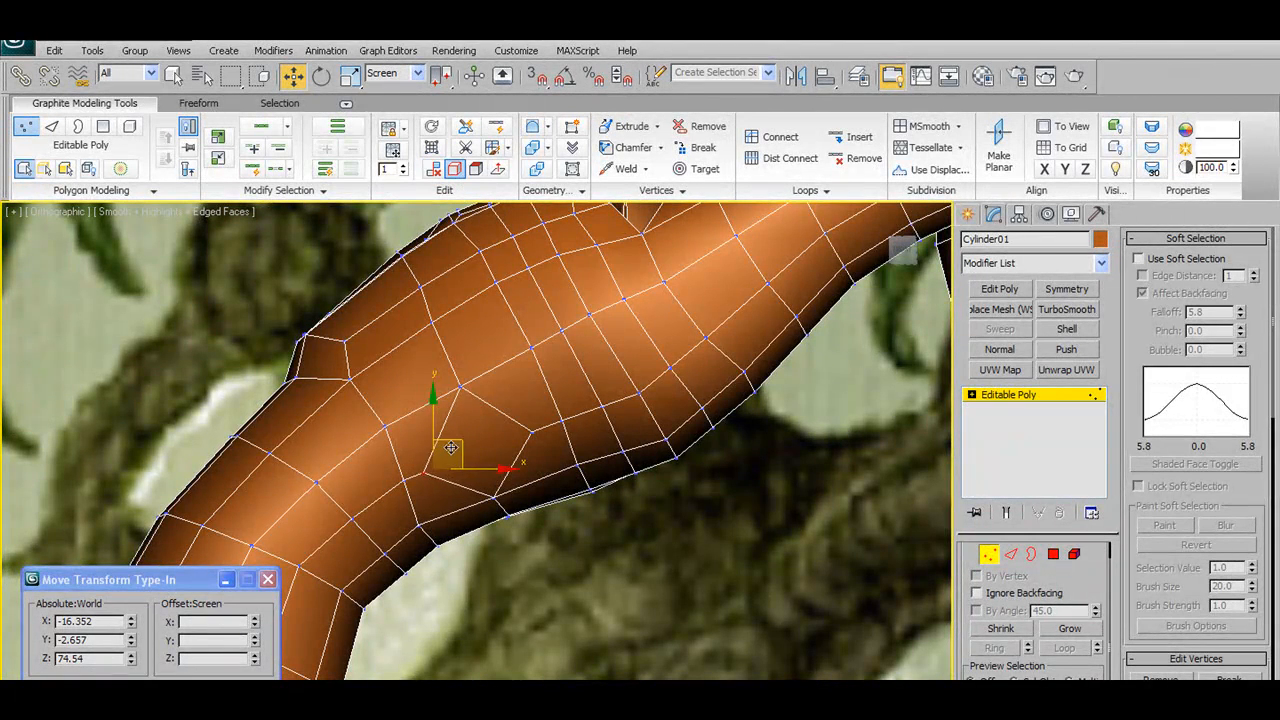
pyautogui.scroll(-10, 533, 432)
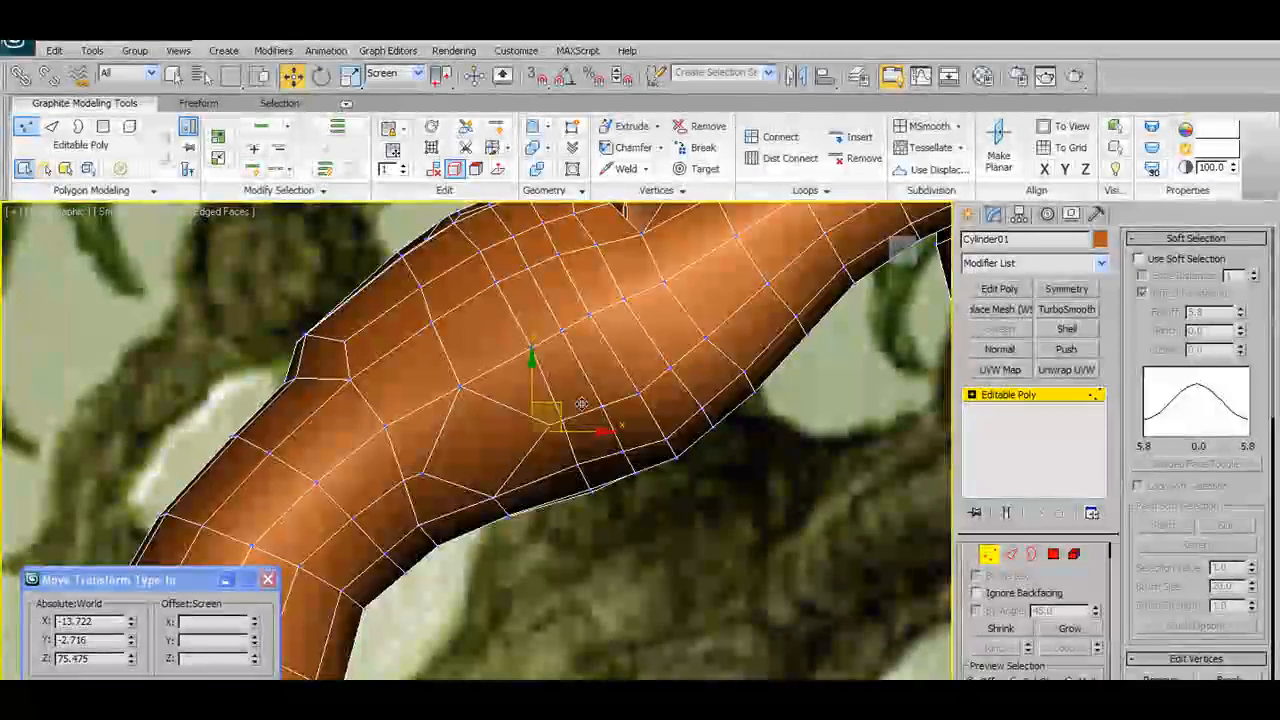
# Exit vertex editing and try drawing a curved hanging branch from the underside of the trunk's upper bend with the Branches tool
pyautogui.scroll(8, 541, 402)
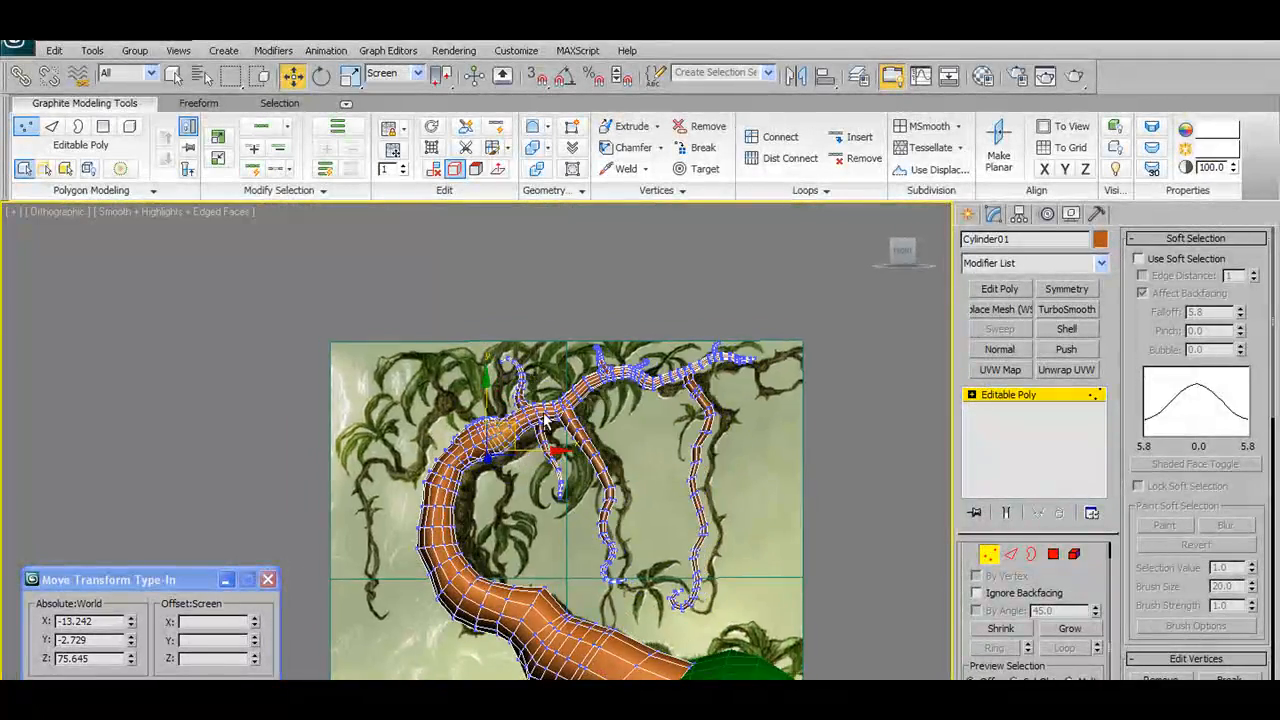
pyautogui.scroll(3, 548, 446)
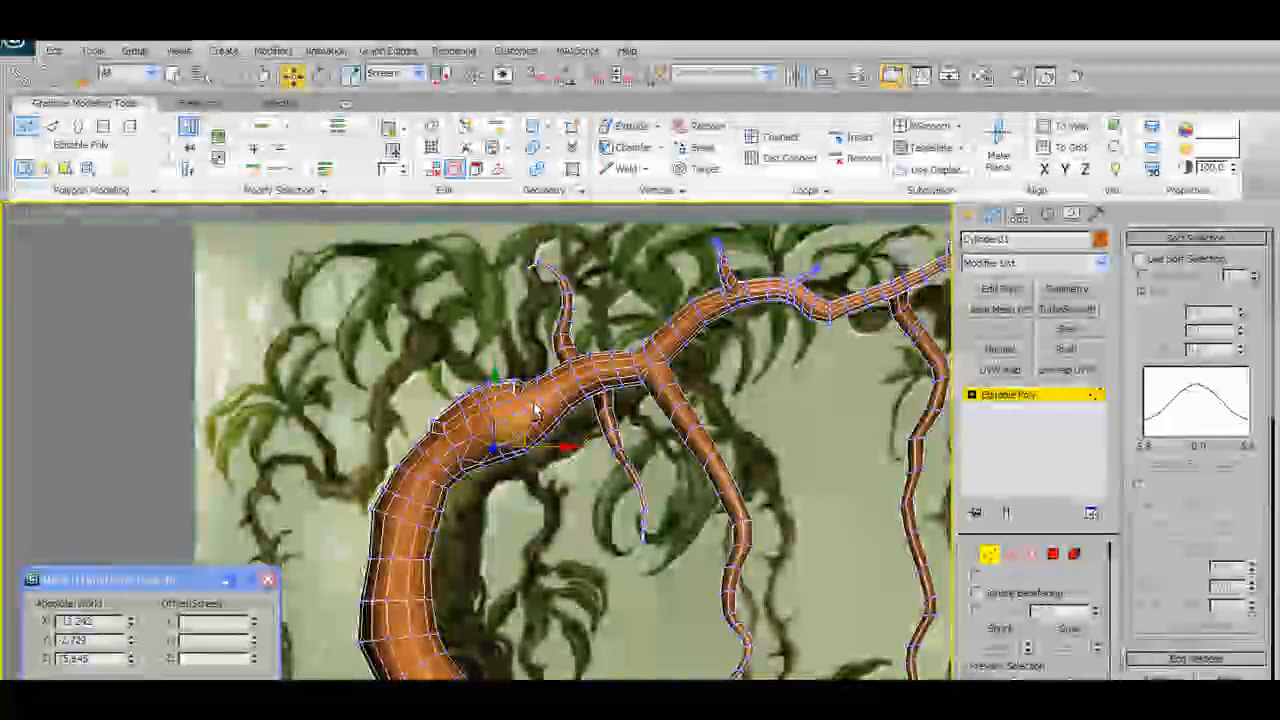
pyautogui.keyDown('alt'); pyautogui.moveTo(537, 410); pyautogui.dragTo(627, 400, button='middle'); pyautogui.keyUp('alt')
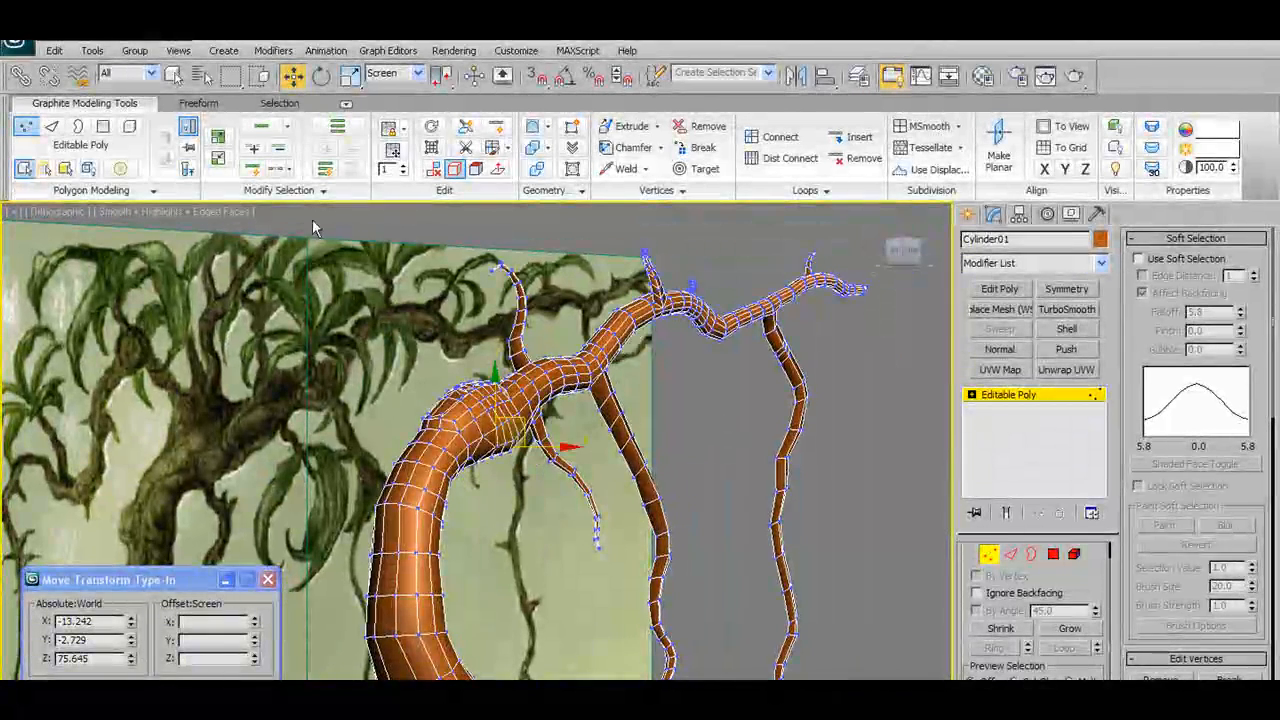
pyautogui.click(36, 136)
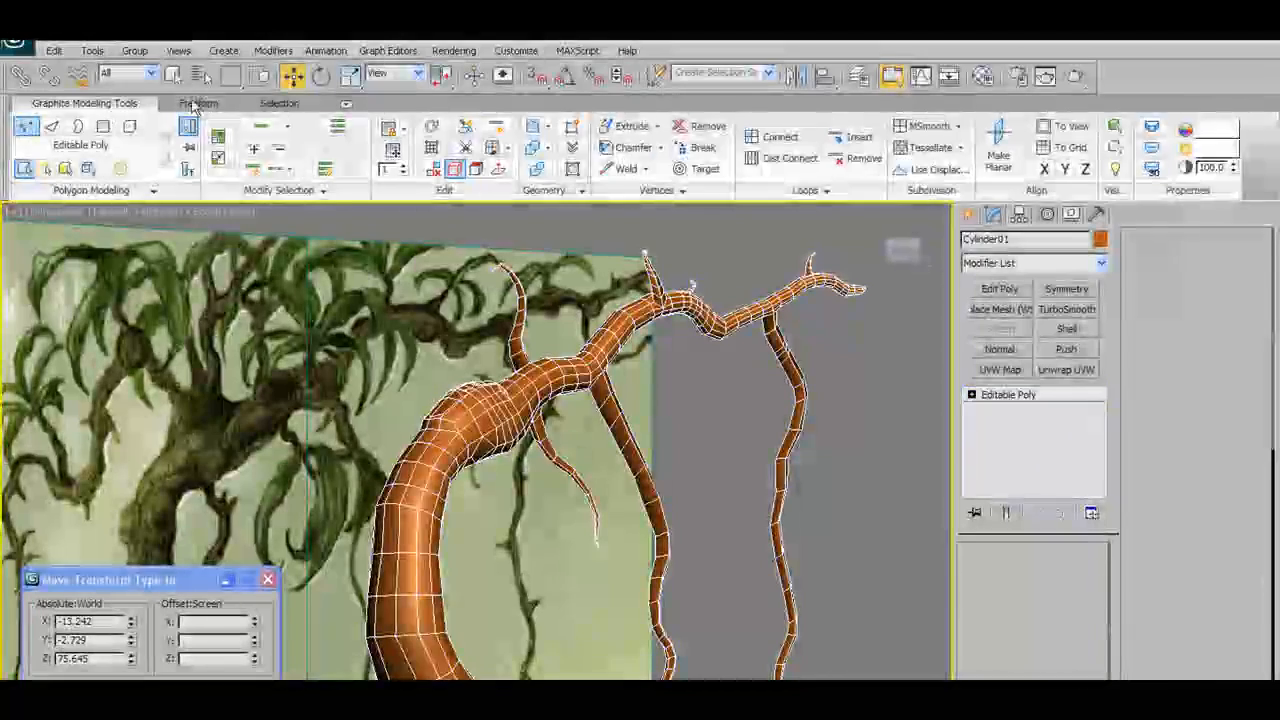
pyautogui.click(212, 104)
pyautogui.click(340, 168)
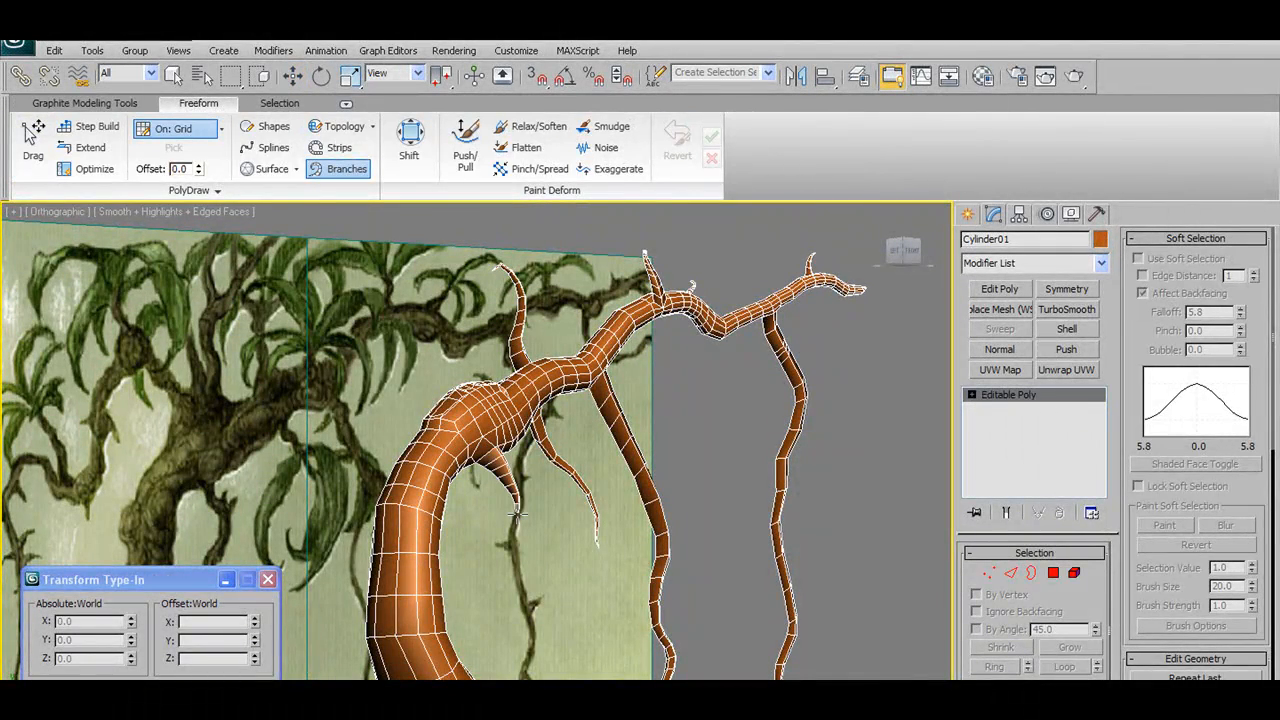
pyautogui.moveTo(517, 514)
pyautogui.mouseDown()
pyautogui.moveTo(494, 598)
pyautogui.moveTo(510, 622)
pyautogui.mouseUp()
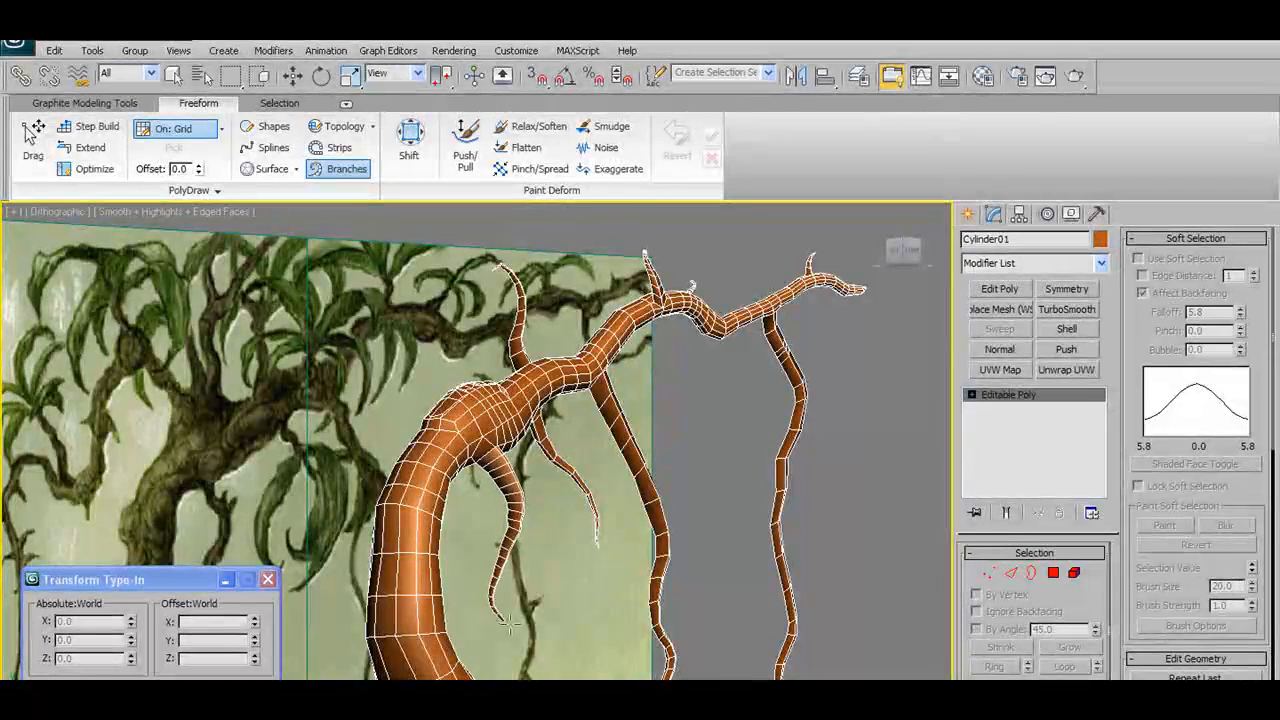
pyautogui.keyDown('alt'); pyautogui.moveTo(586, 541); pyautogui.dragTo(594, 420, button='middle'); pyautogui.keyUp('alt')
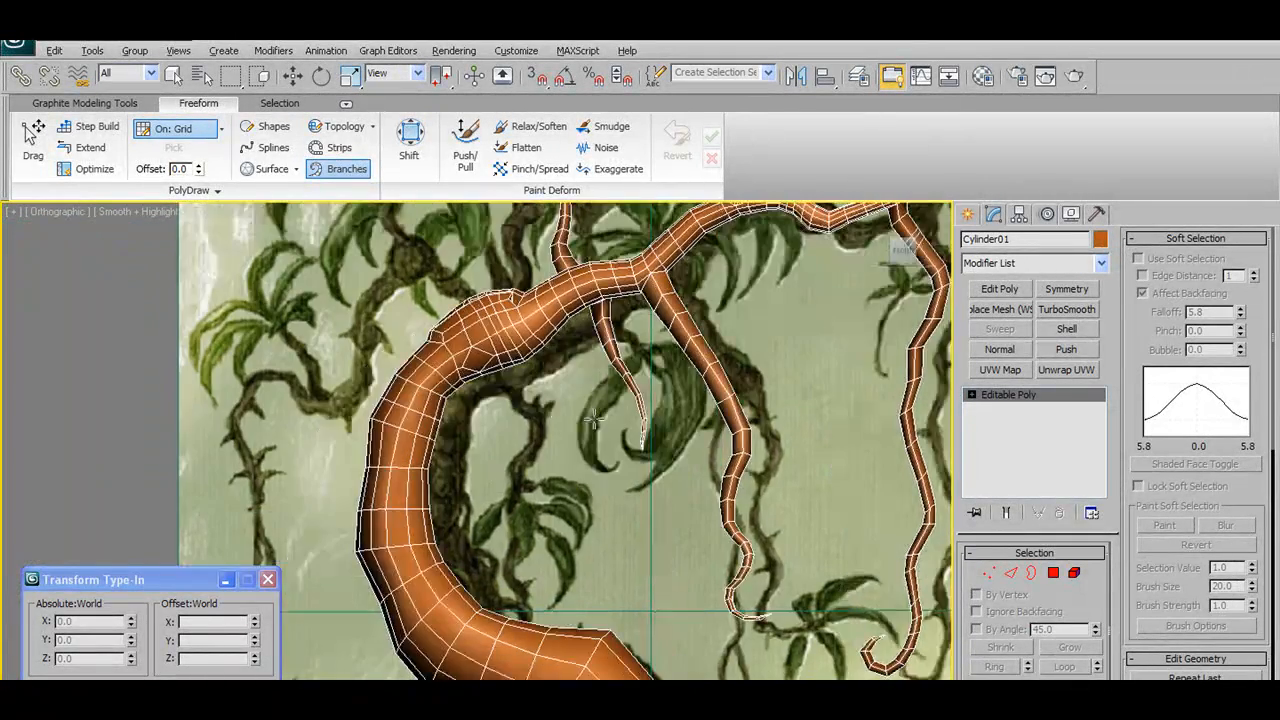
# Adjust the Branch Taper, try drawing another branch downward from the upper bend, and undo that stroke
pyautogui.click(217, 191)
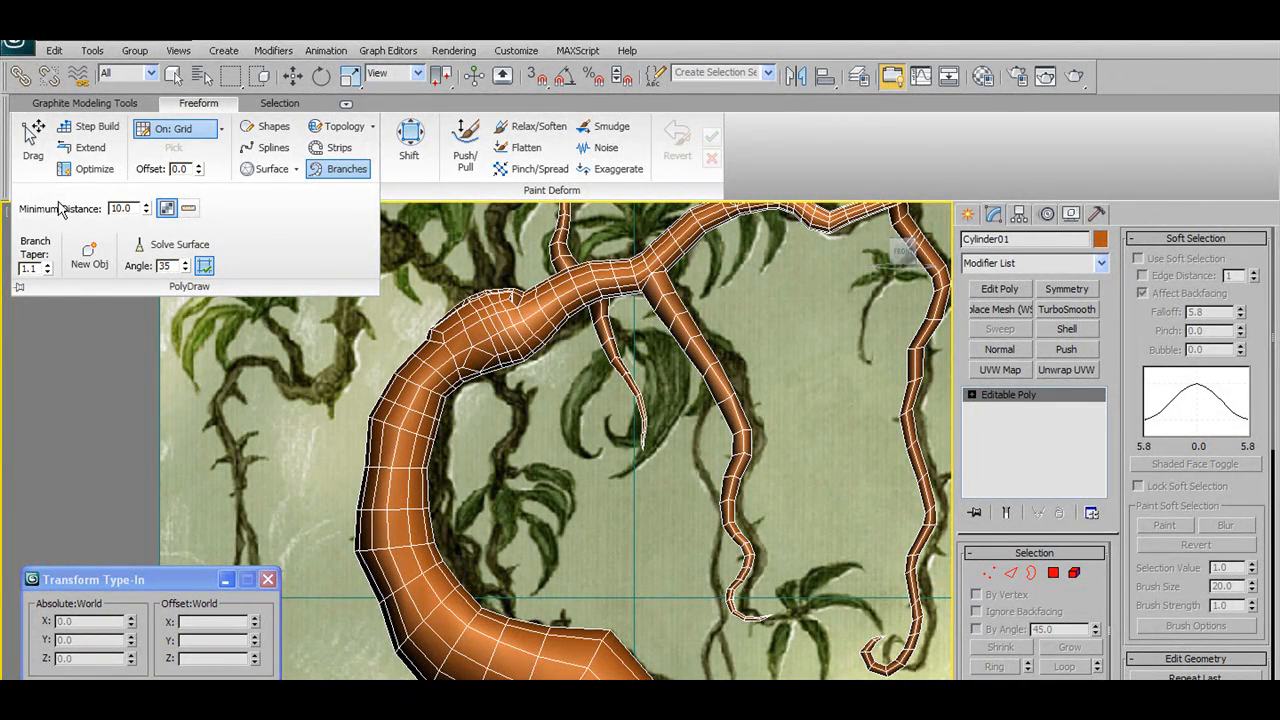
pyautogui.click(47, 267)
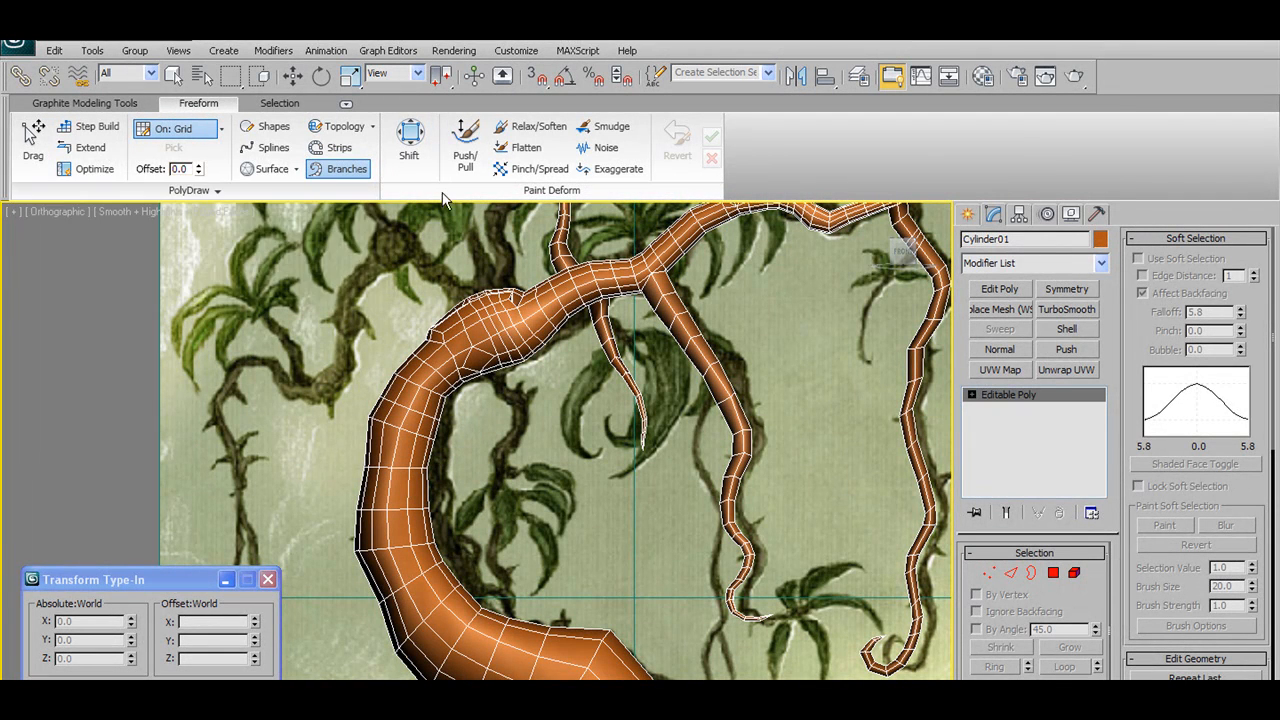
pyautogui.keyDown('shift'); pyautogui.moveTo(510, 345); pyautogui.dragTo(497, 482); pyautogui.keyUp('shift')
pyautogui.hotkey('ctrl', 'z')
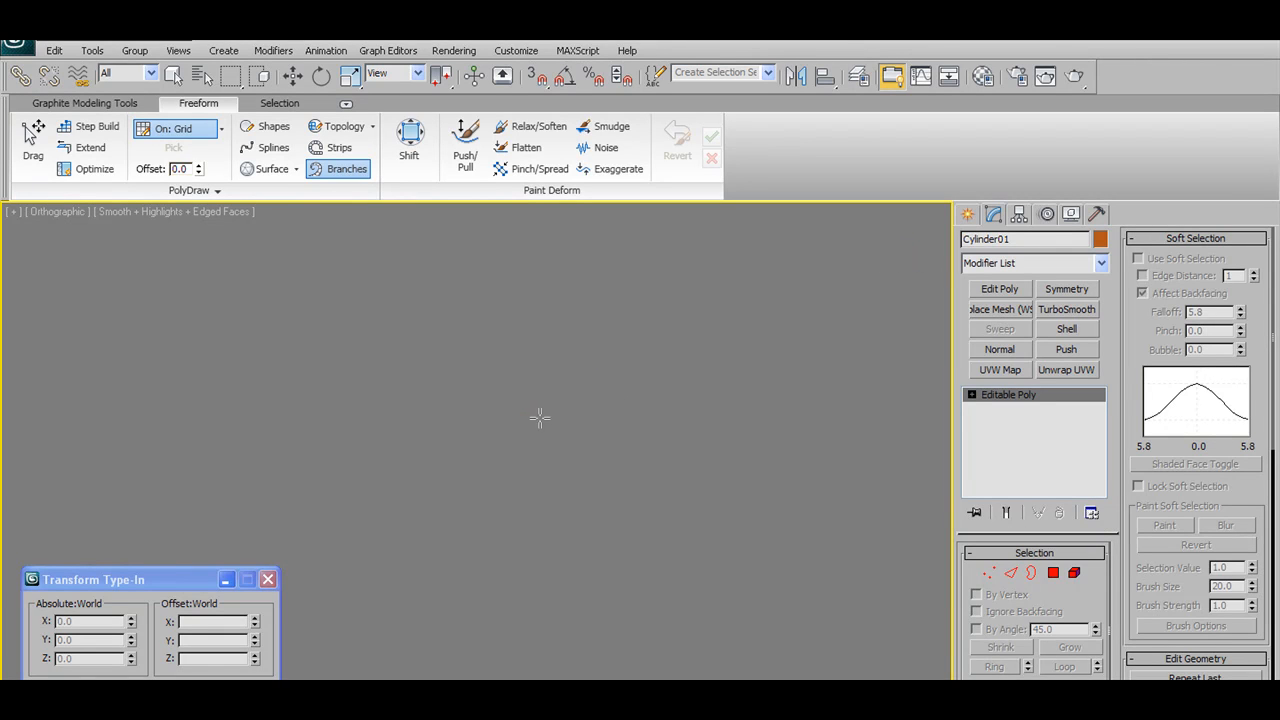
# Examine the whole tree mesh and its stray geometry near the trunk base and terrain
pyautogui.click(293, 76)
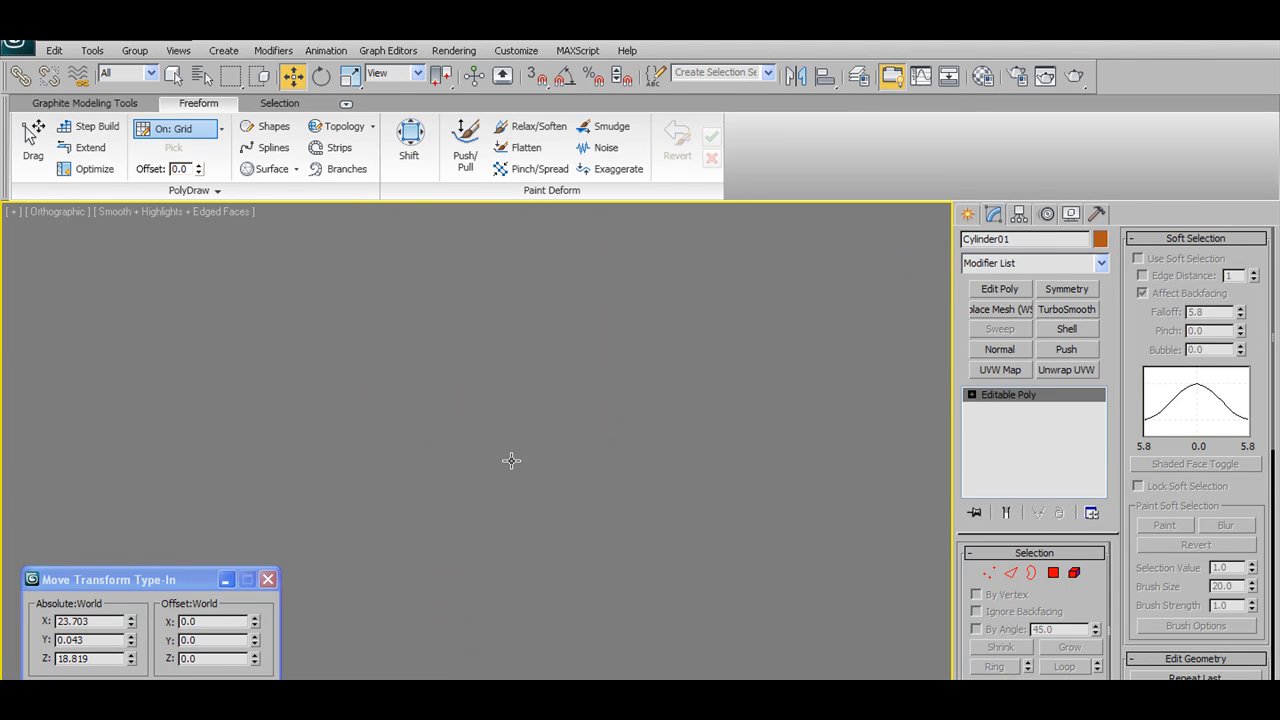
pyautogui.scroll(-2, 518, 438)
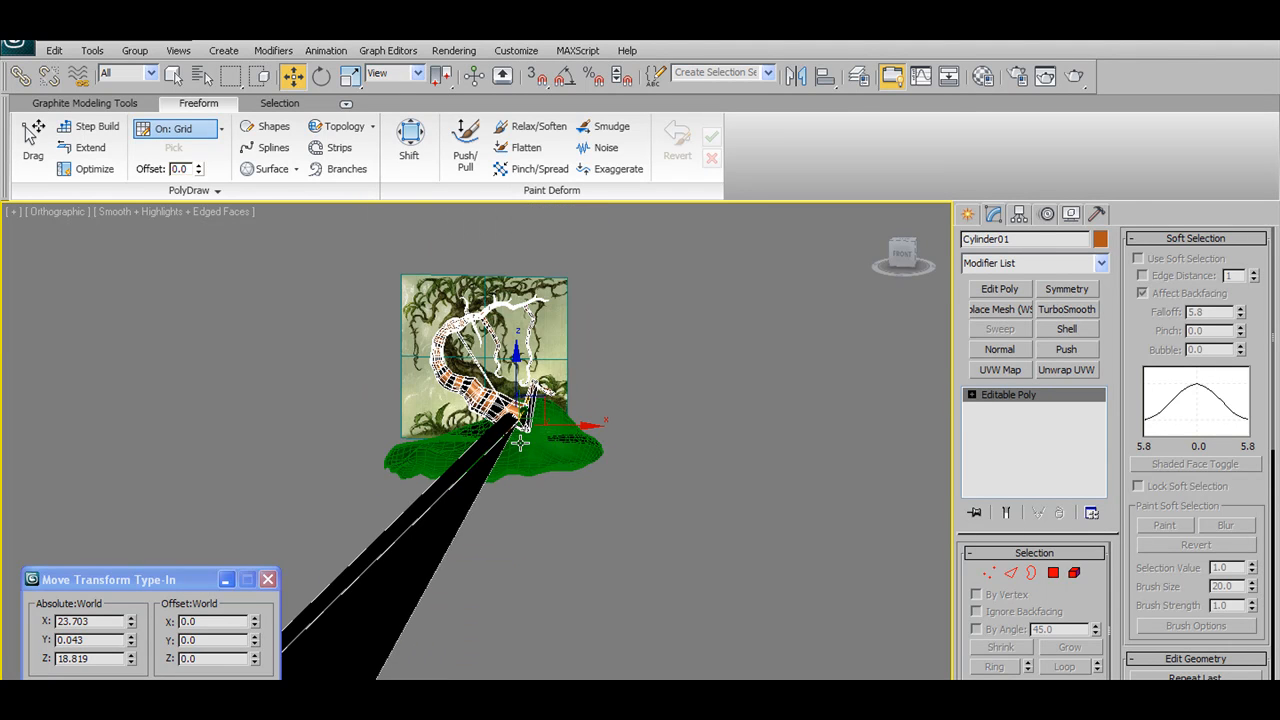
pyautogui.scroll(5, 520, 440)
pyautogui.moveTo(534, 426); pyautogui.dragTo(482, 523, button='middle')
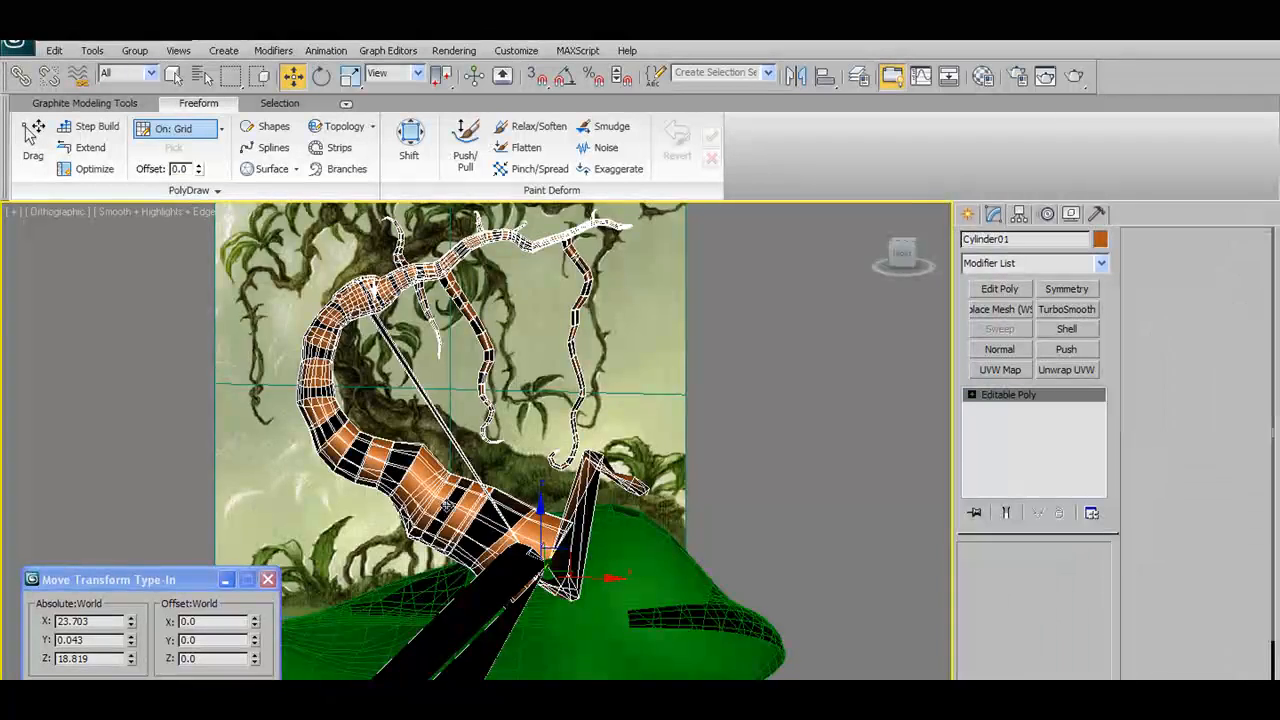
pyautogui.scroll(-4, 555, 517)
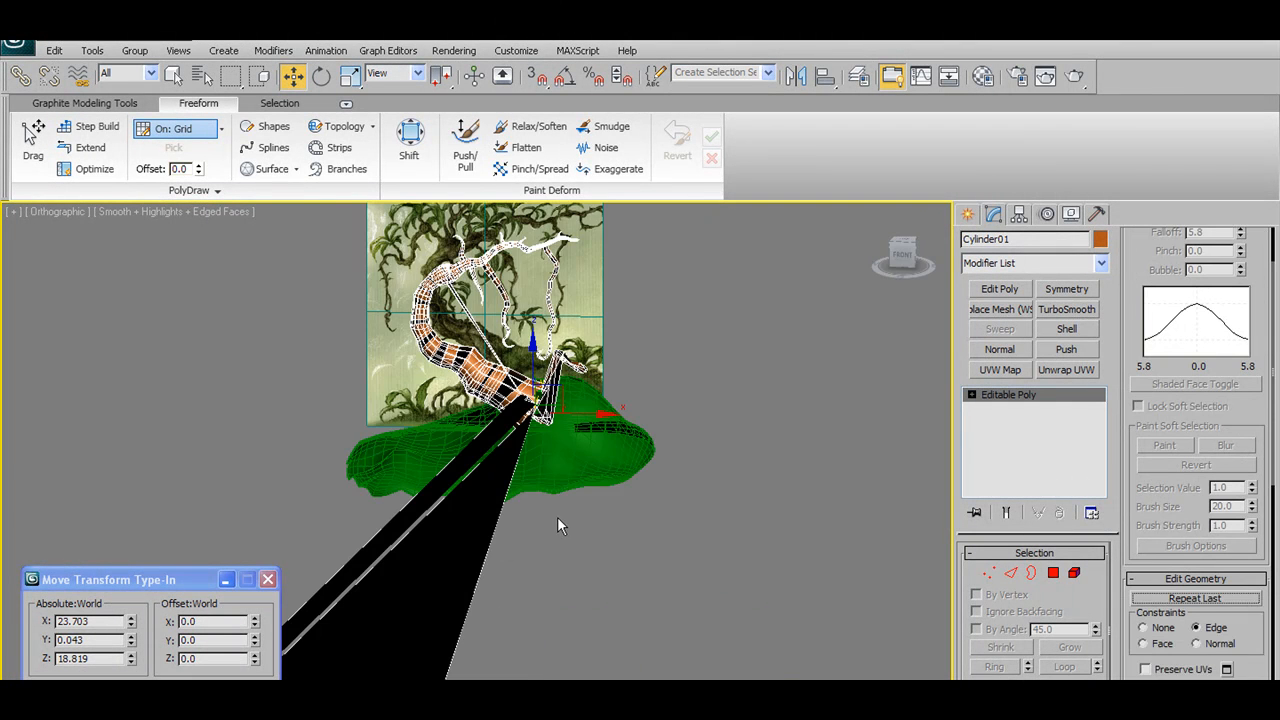
pyautogui.scroll(-5, 547, 495)
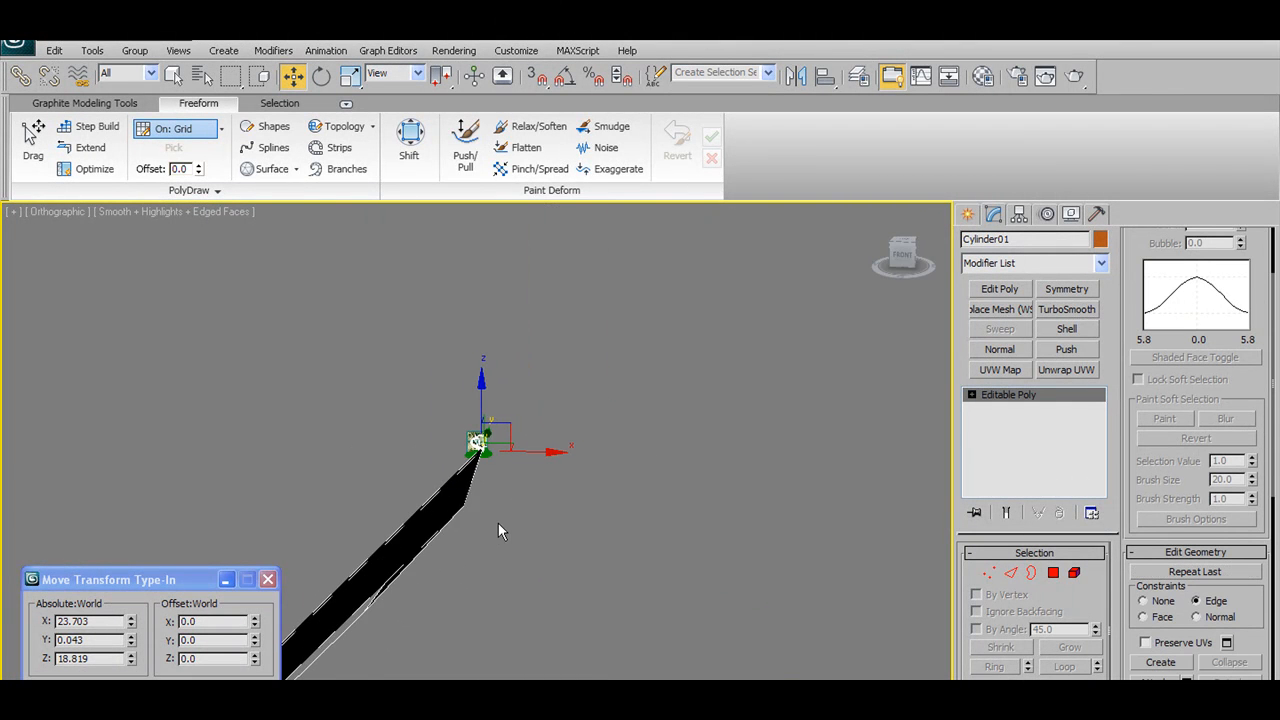
pyautogui.scroll(5, 490, 521)
pyautogui.scroll(4, 594, 437)
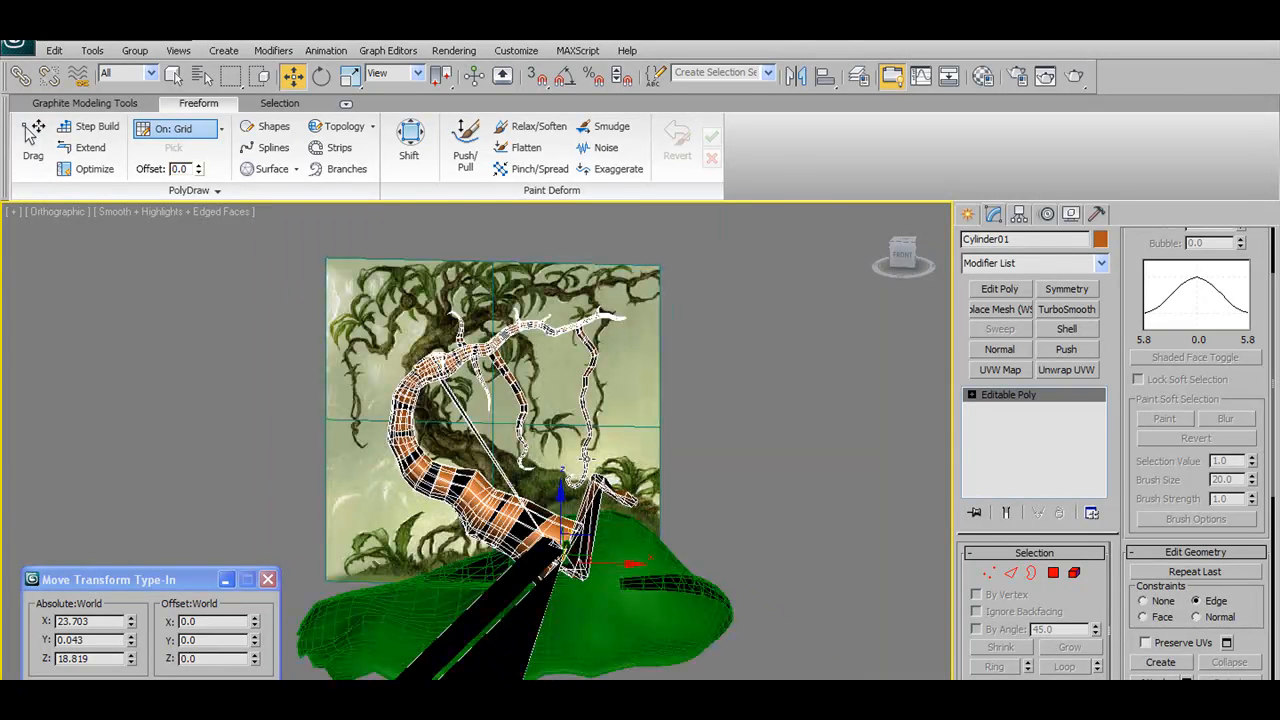
# Try picking polygons of the stray geometry at polygon level, leave that level, and undo the last change
pyautogui.click(1053, 572)
pyautogui.press('4')
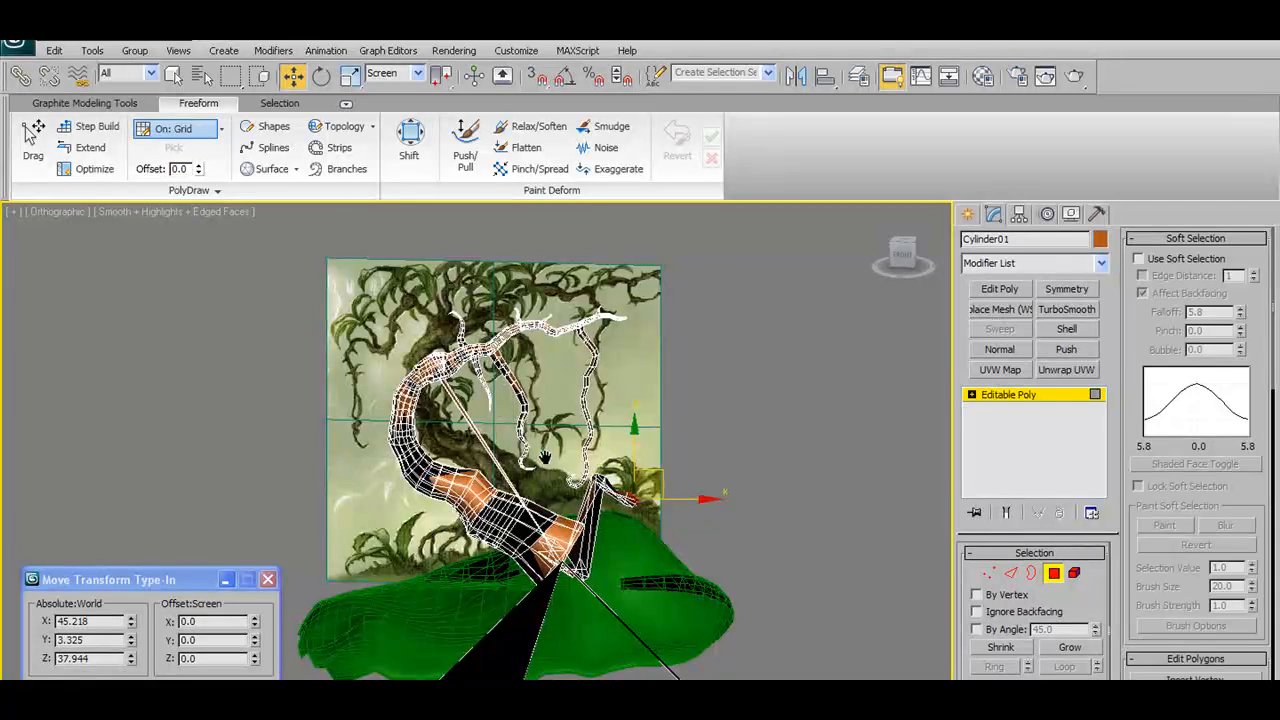
pyautogui.scroll(-5, 537, 498)
pyautogui.click(1053, 572)
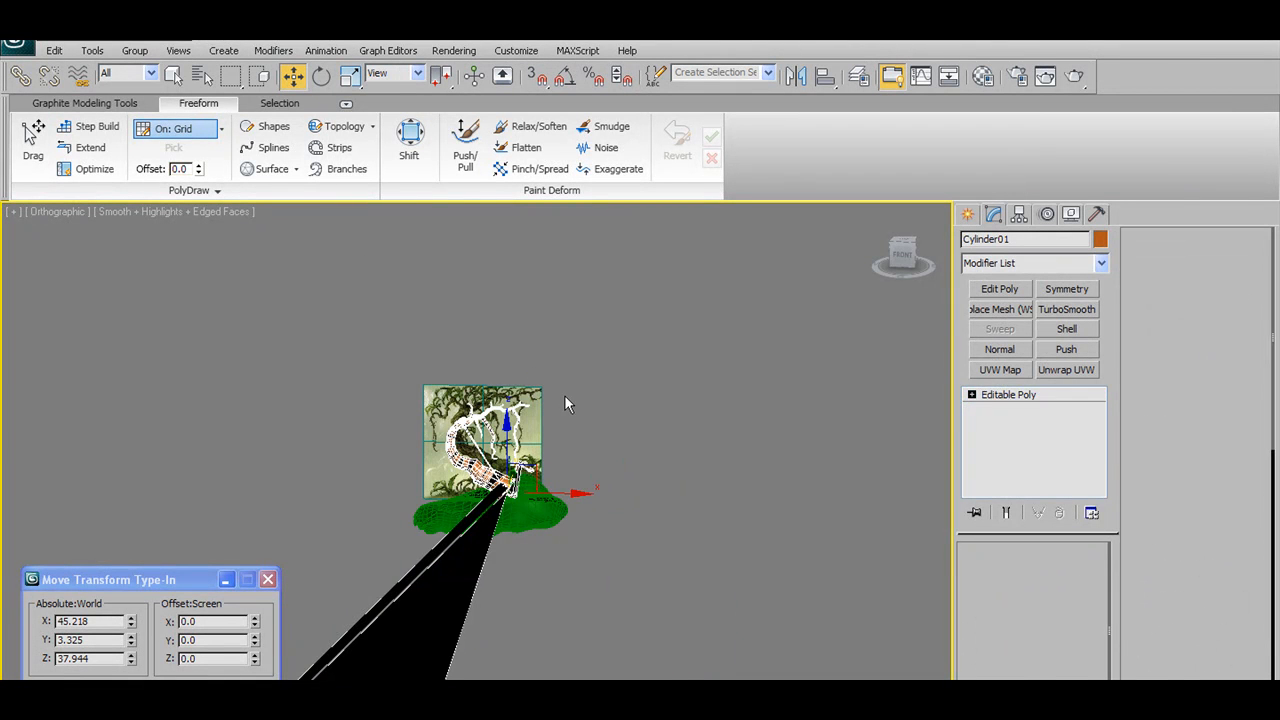
pyautogui.hotkey('ctrl', 'z')
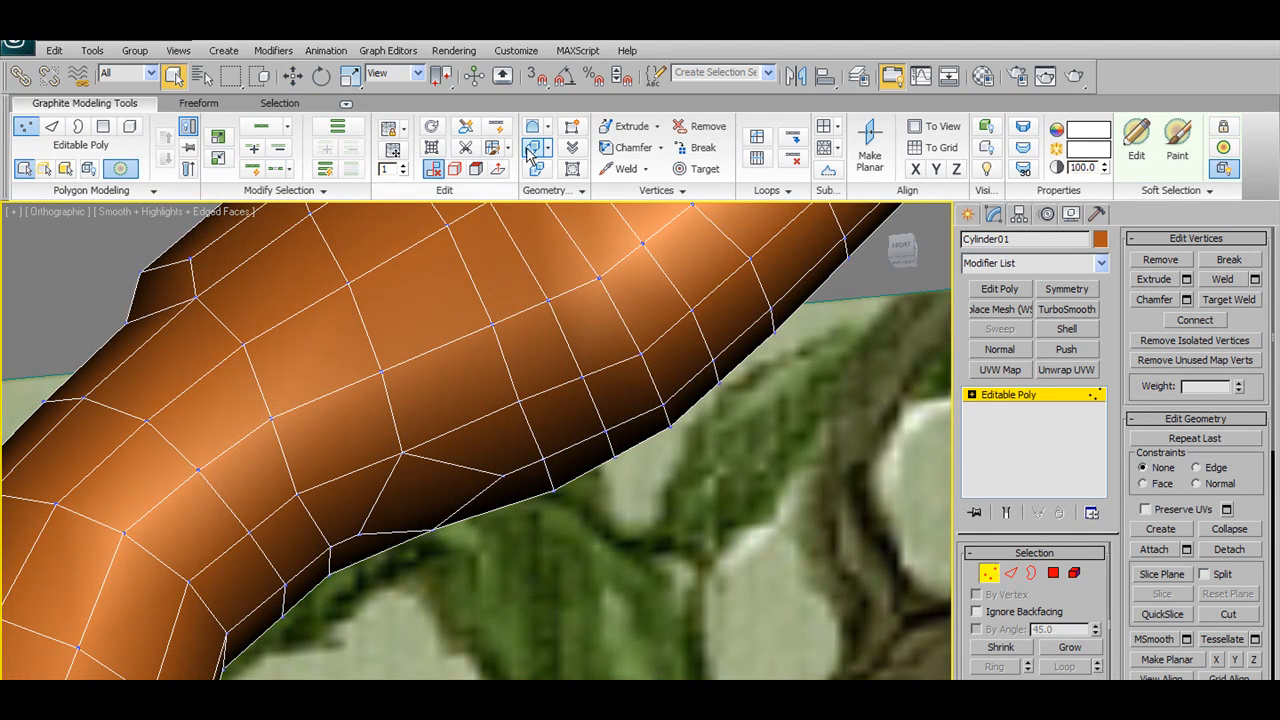
pyautogui.click(697, 168)
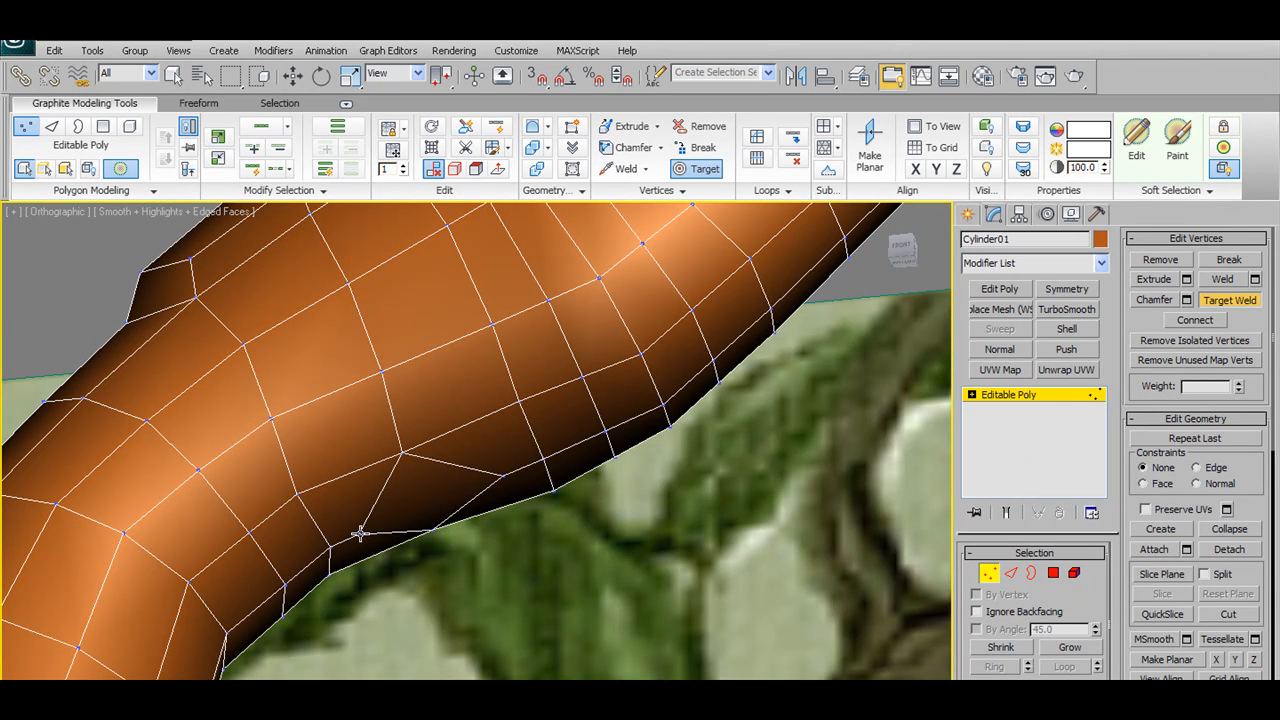
pyautogui.click(360, 533)
pyautogui.rightClick(500, 479)
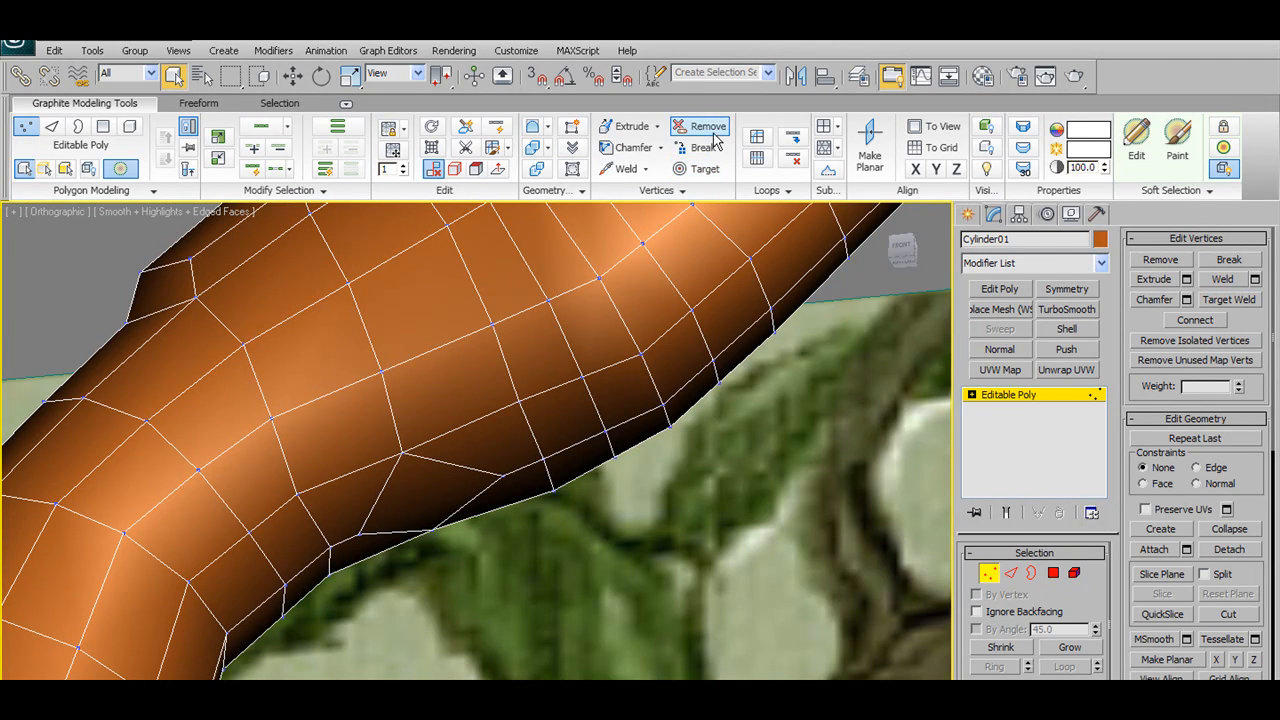
# Join the diamond's opposite side corners with Paint Connect, and weld them with soft selection off and a 2.964 threshold
pyautogui.click(492, 148)
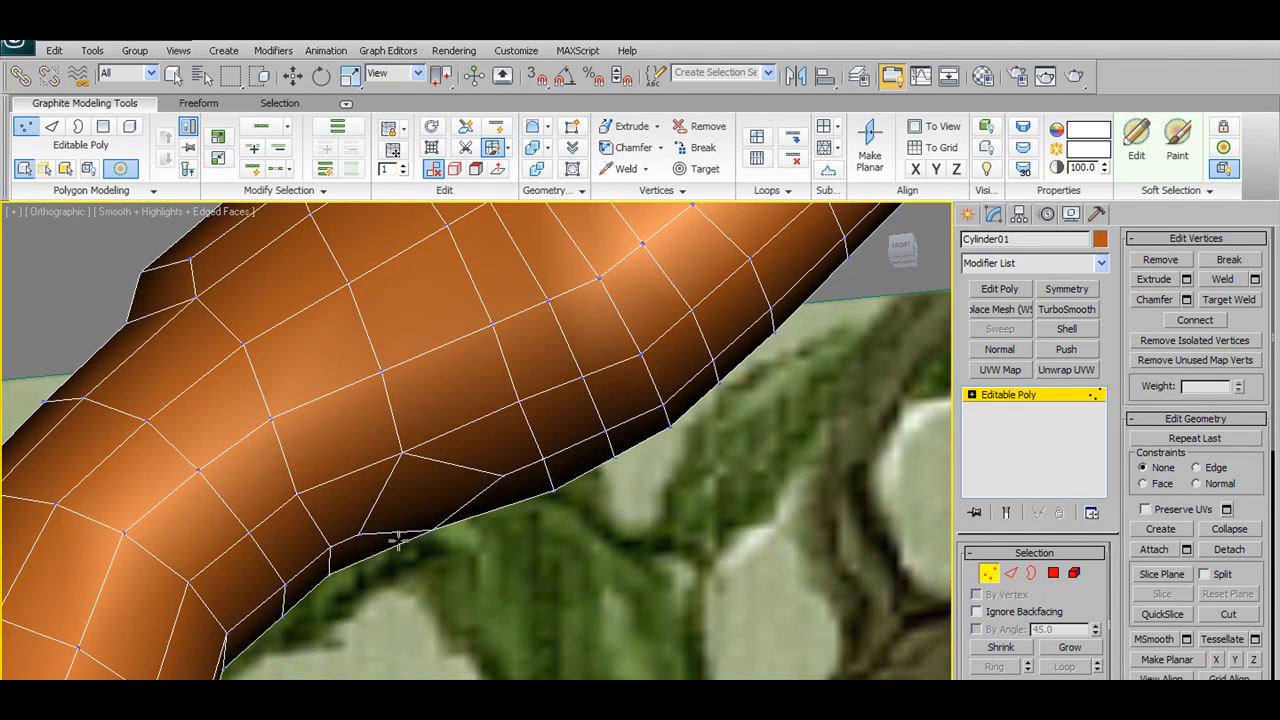
pyautogui.click(360, 533)
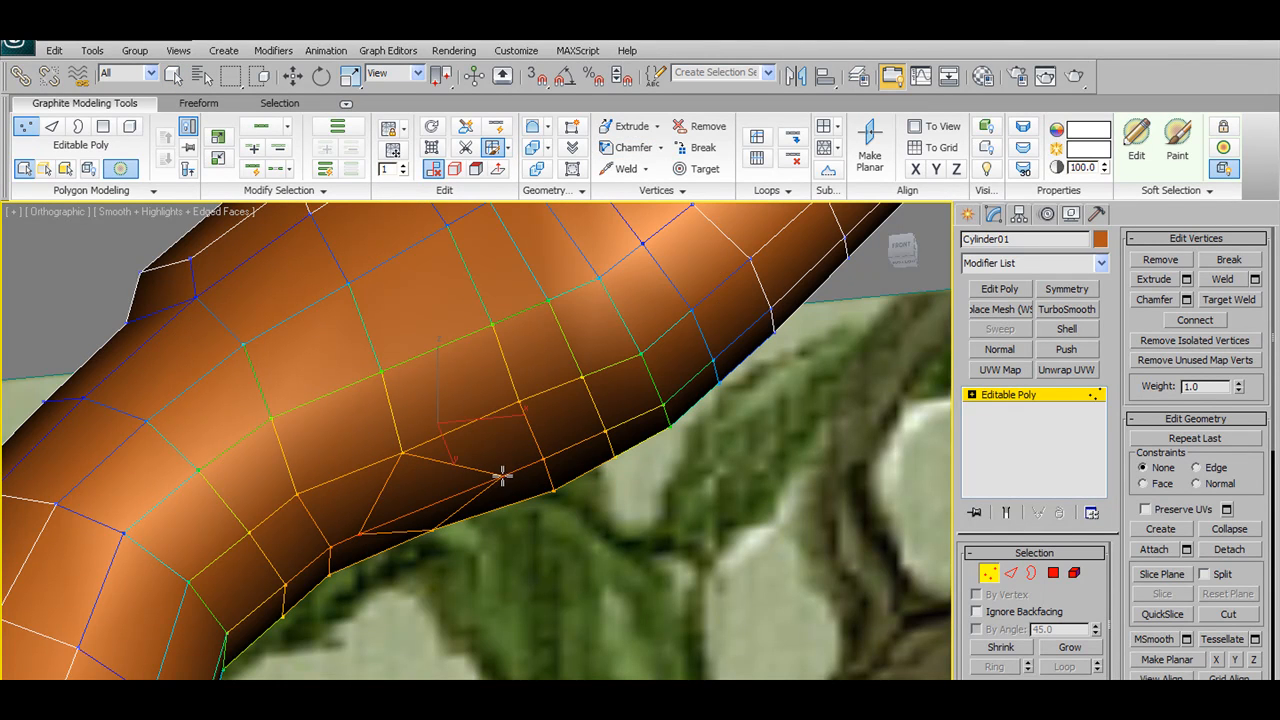
pyautogui.click(133, 174)
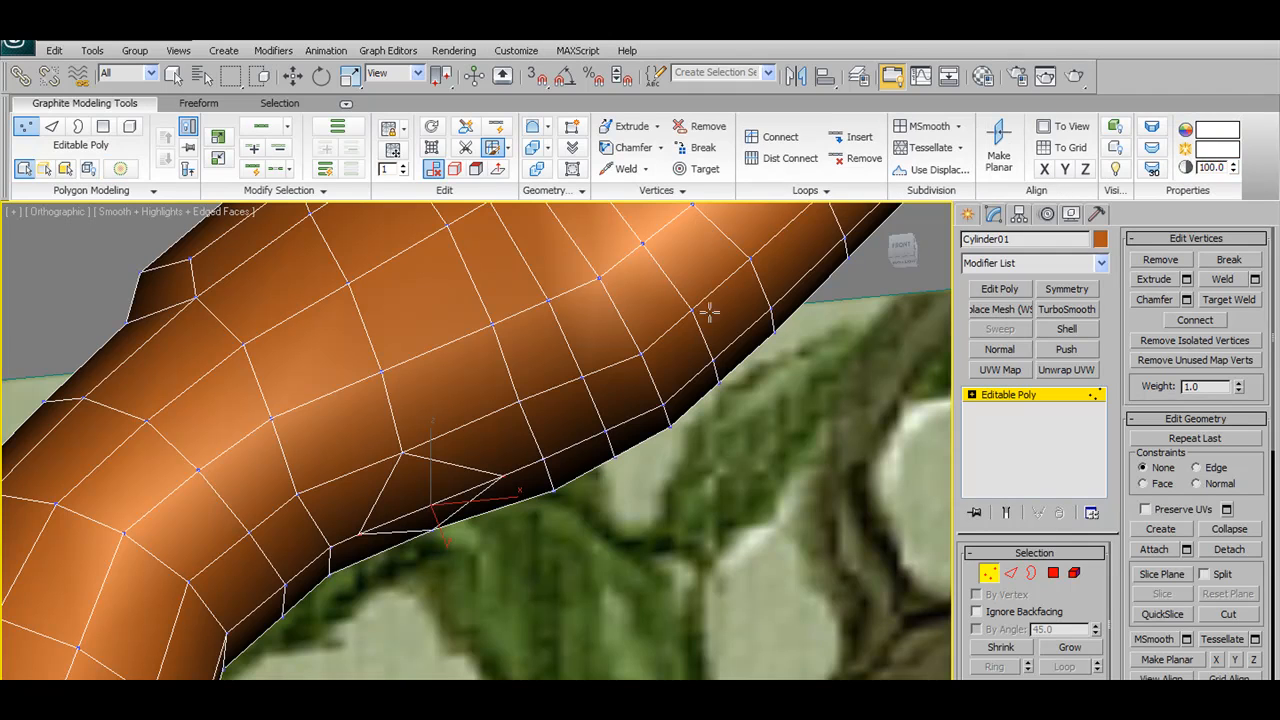
pyautogui.click(645, 168)
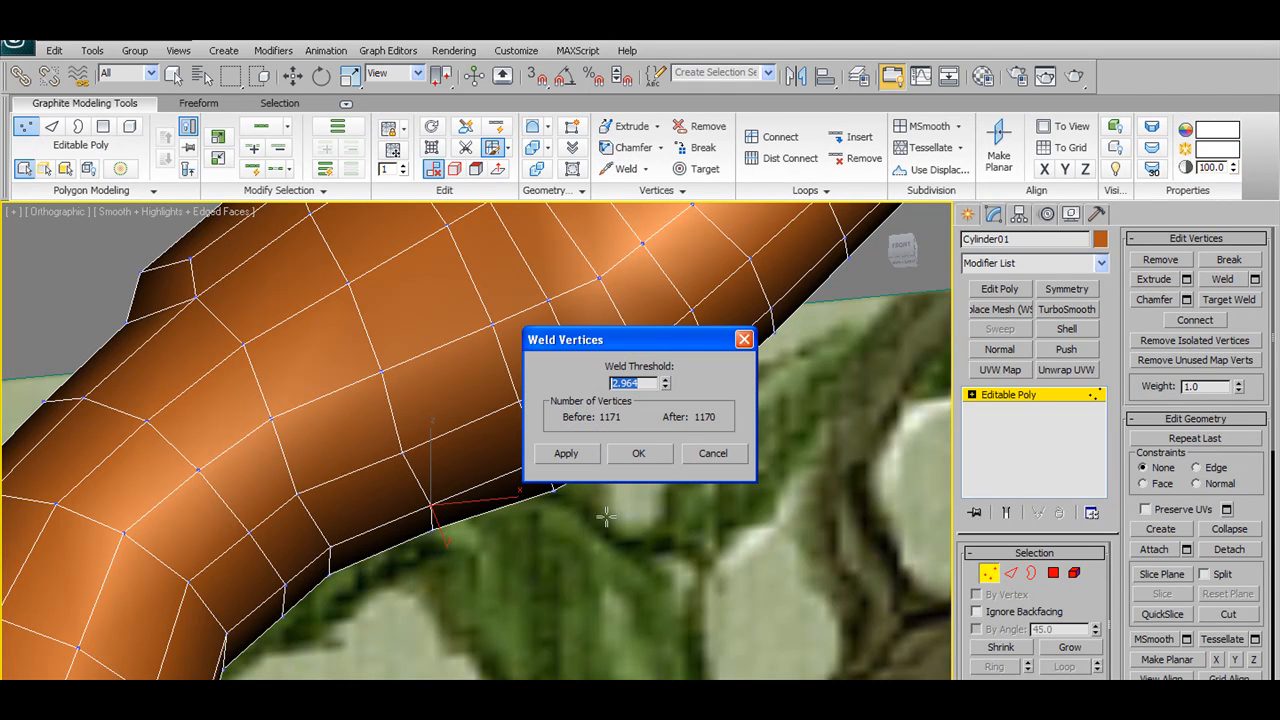
pyautogui.click(640, 452)
pyautogui.keyDown('alt'); pyautogui.moveTo(531, 483); pyautogui.dragTo(559, 521, button='middle'); pyautogui.keyUp('alt')
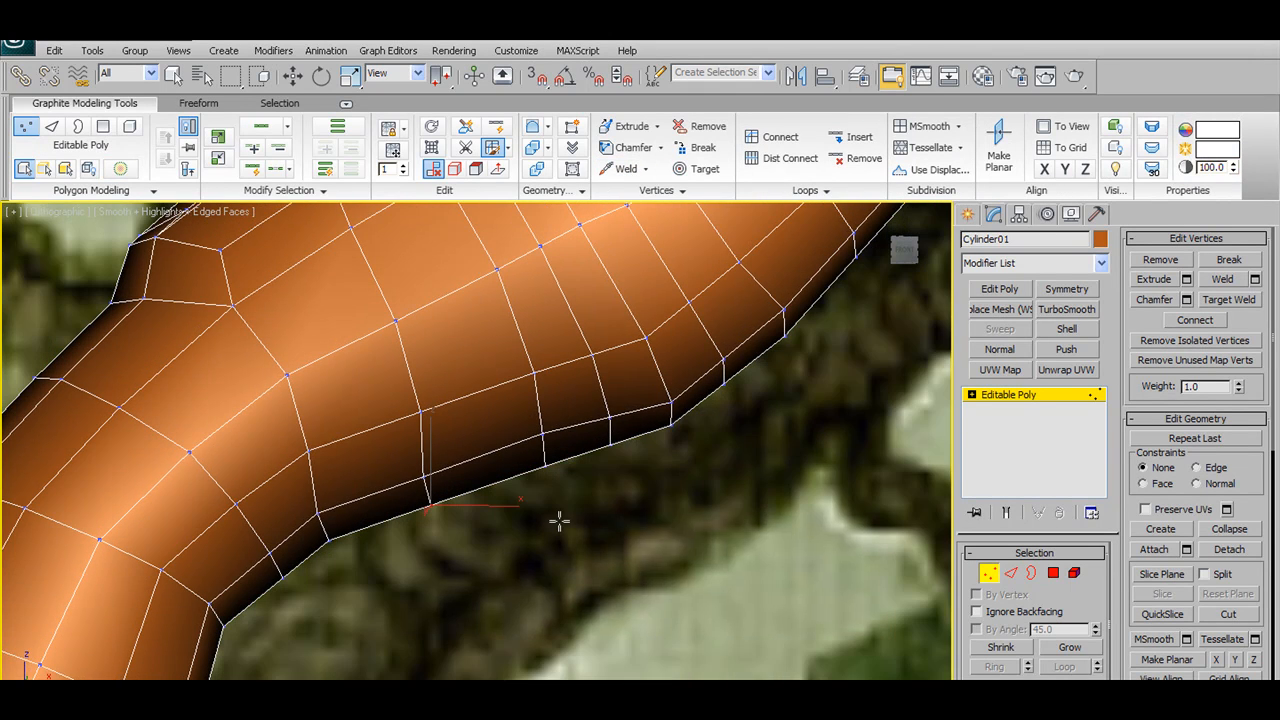
# Chamfer the selected vertex on the underside of the trunk's upper bend by 1.446 to form a diamond opening
pyautogui.click(293, 75)
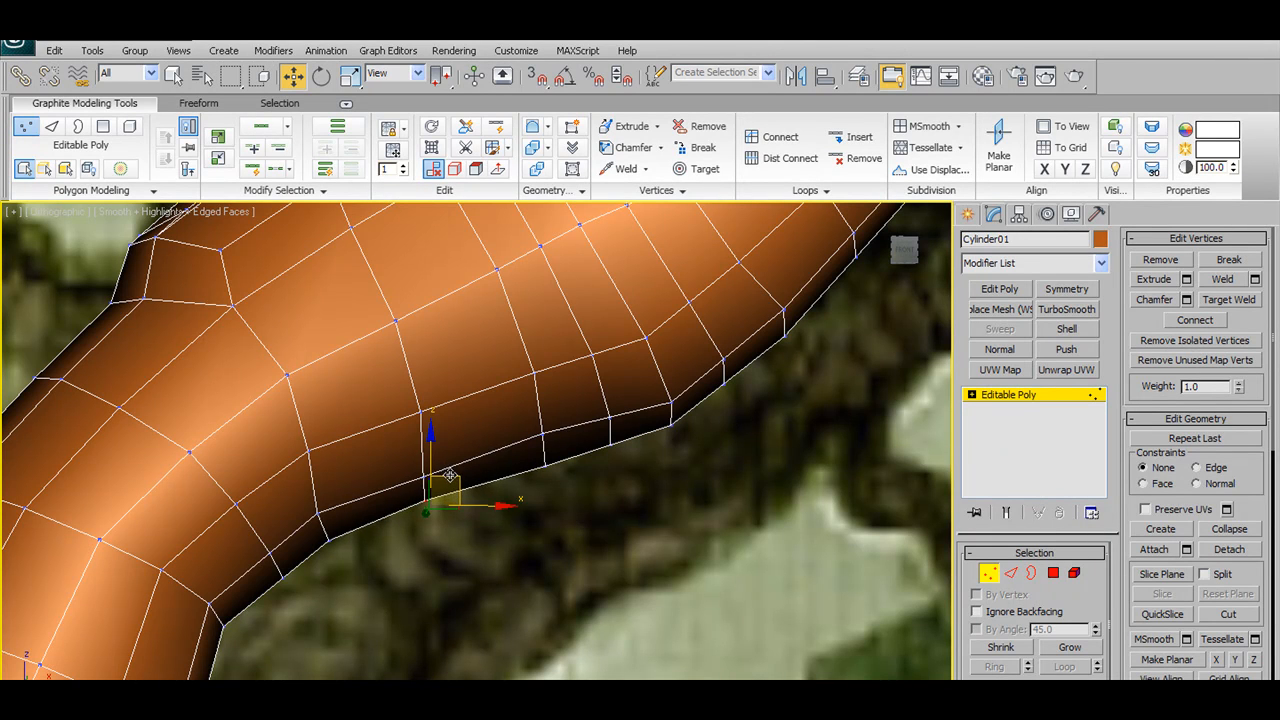
pyautogui.scroll(-5, 456, 475)
pyautogui.scroll(5, 458, 463)
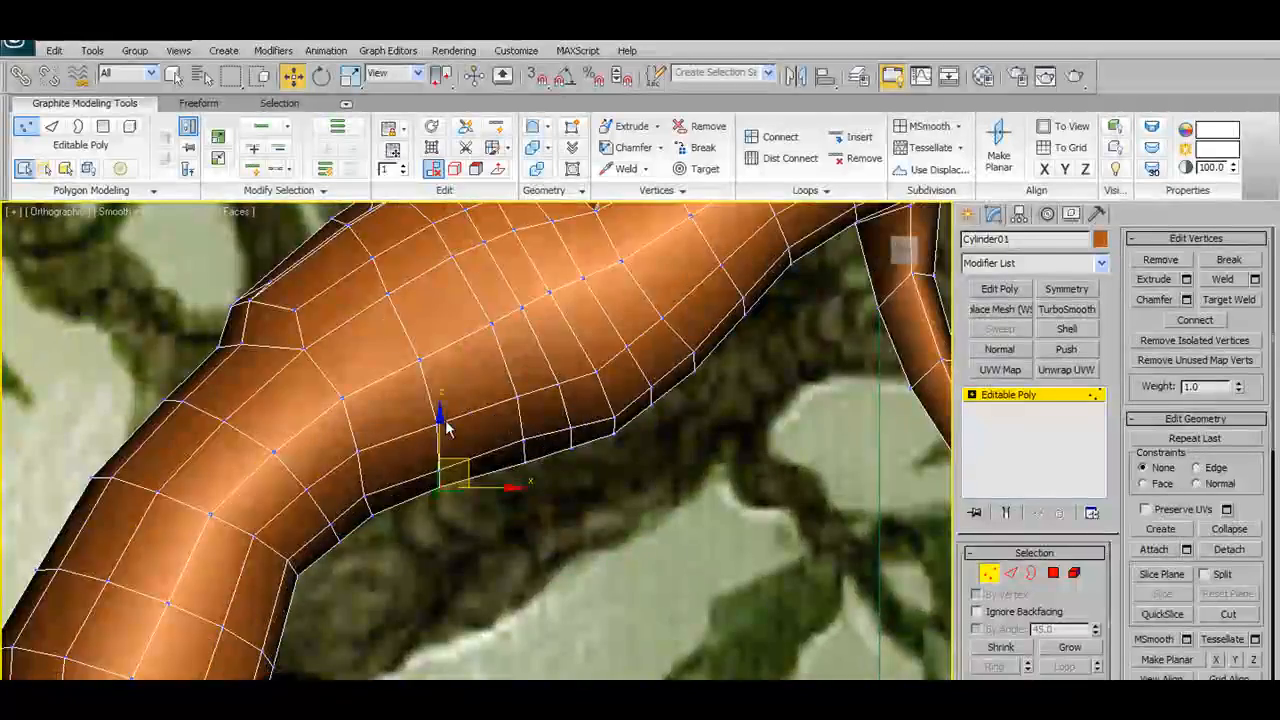
pyautogui.keyDown('alt'); pyautogui.moveTo(440, 405); pyautogui.dragTo(486, 457, button='middle'); pyautogui.keyUp('alt')
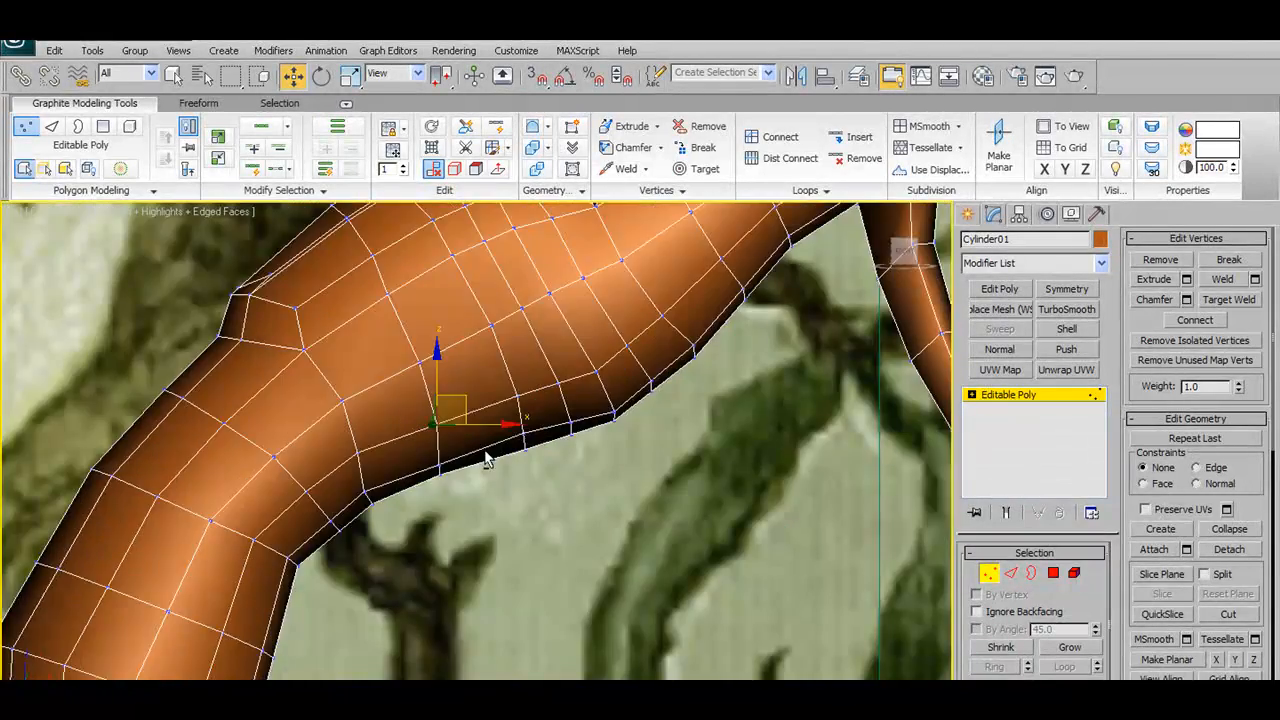
pyautogui.scroll(-4, 476, 454)
pyautogui.scroll(6, 478, 447)
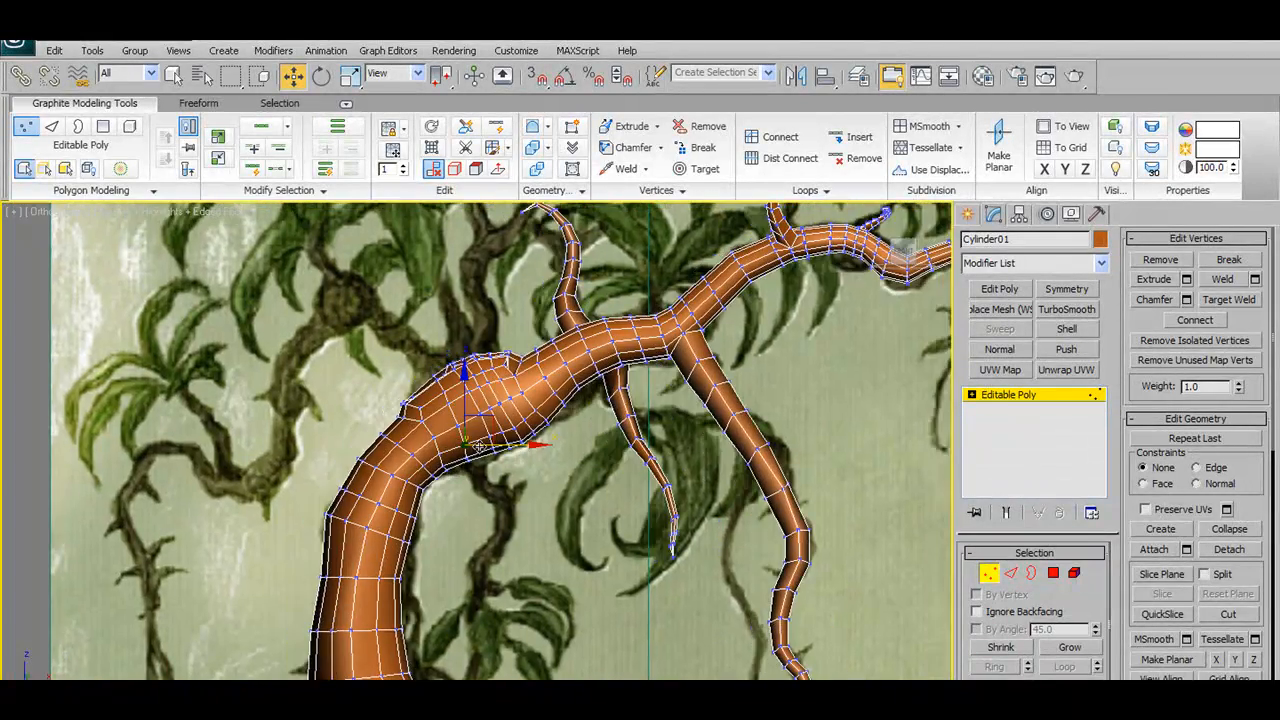
pyautogui.keyDown('shift'); pyautogui.click(636, 150); pyautogui.keyUp('shift')
pyautogui.moveTo(620, 384); pyautogui.dragTo(633, 324)
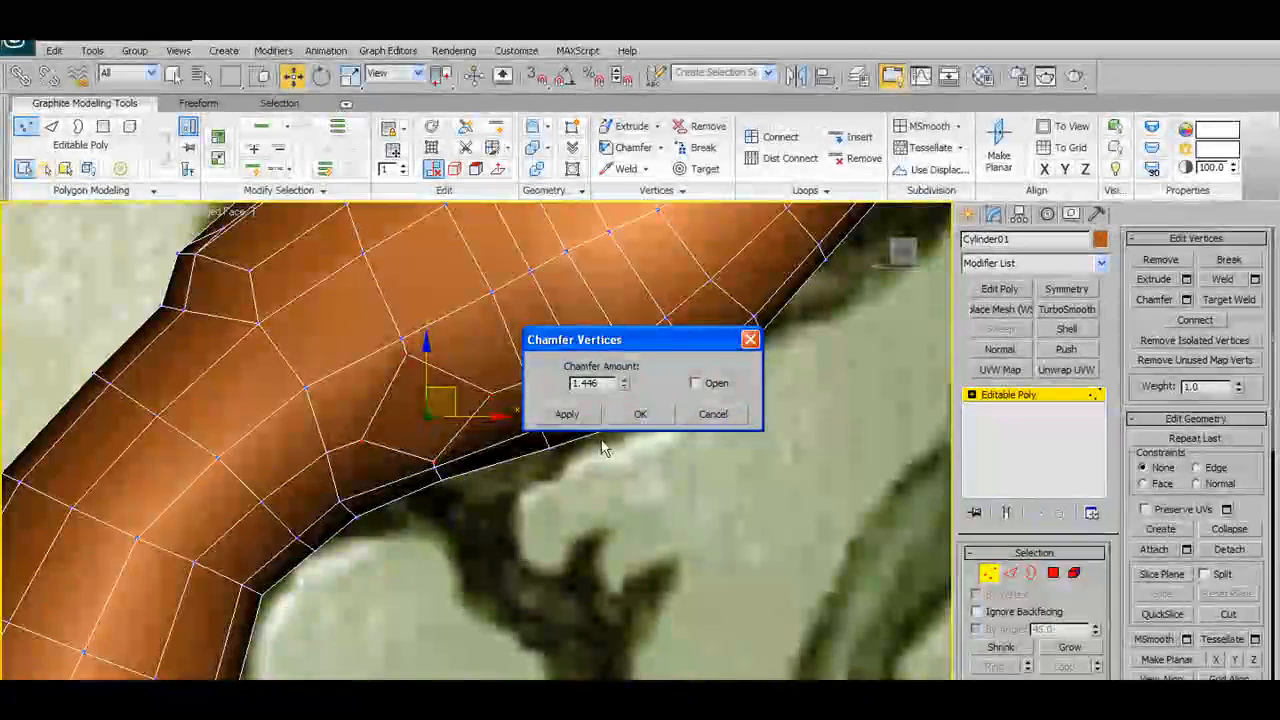
pyautogui.click(640, 413)
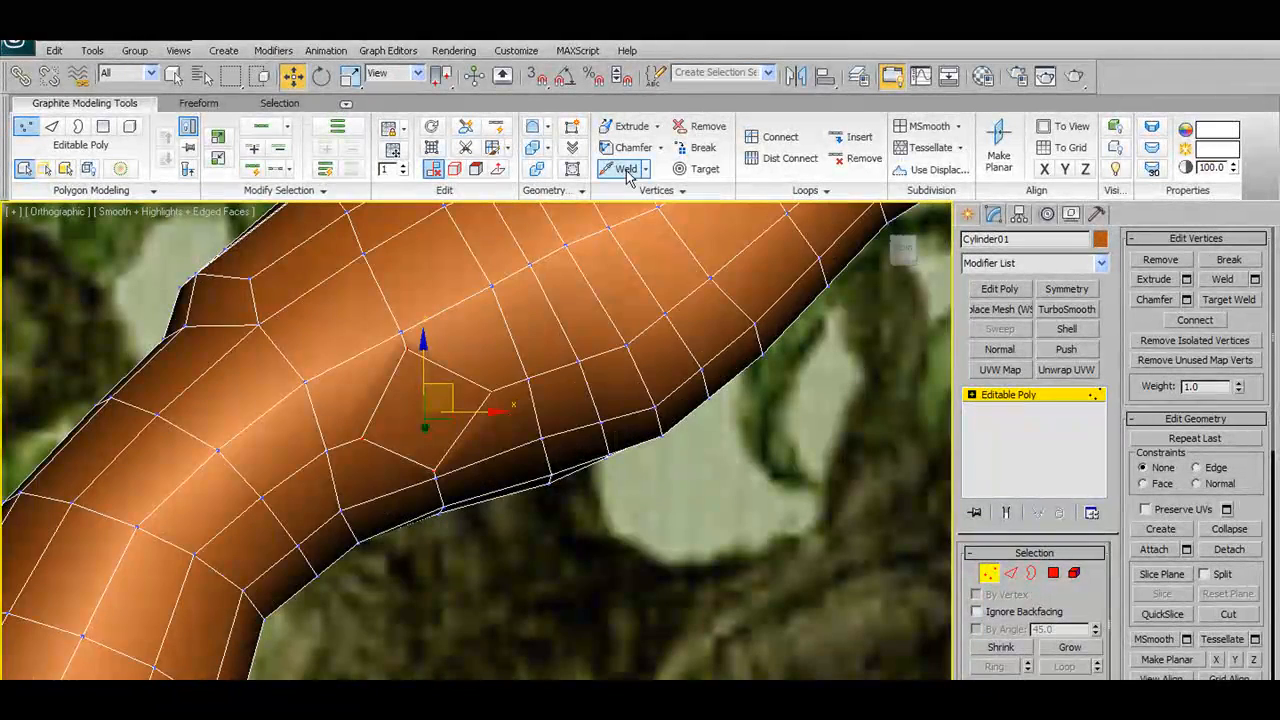
# Target-weld the diamond's lower corner to the vertex beneath it, and slide its side corners outward with the Edge constraint
pyautogui.click(700, 168)
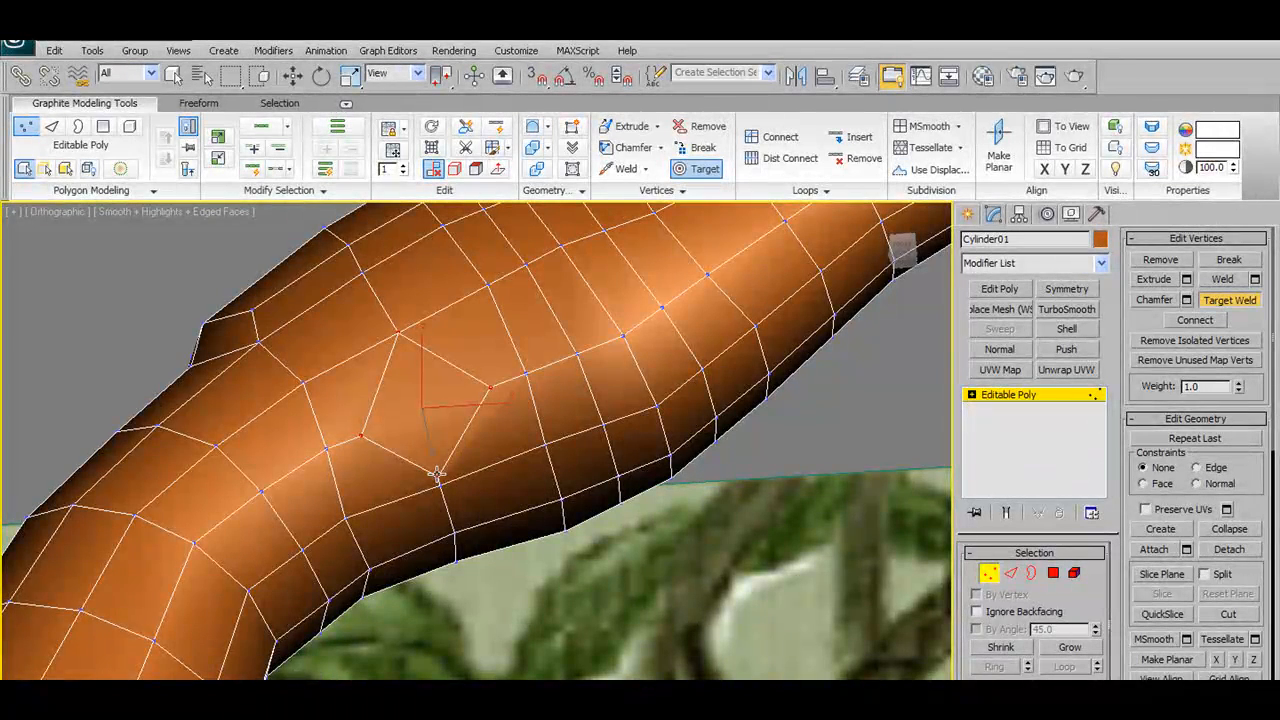
pyautogui.click(437, 474)
pyautogui.click(441, 485)
pyautogui.click(692, 168)
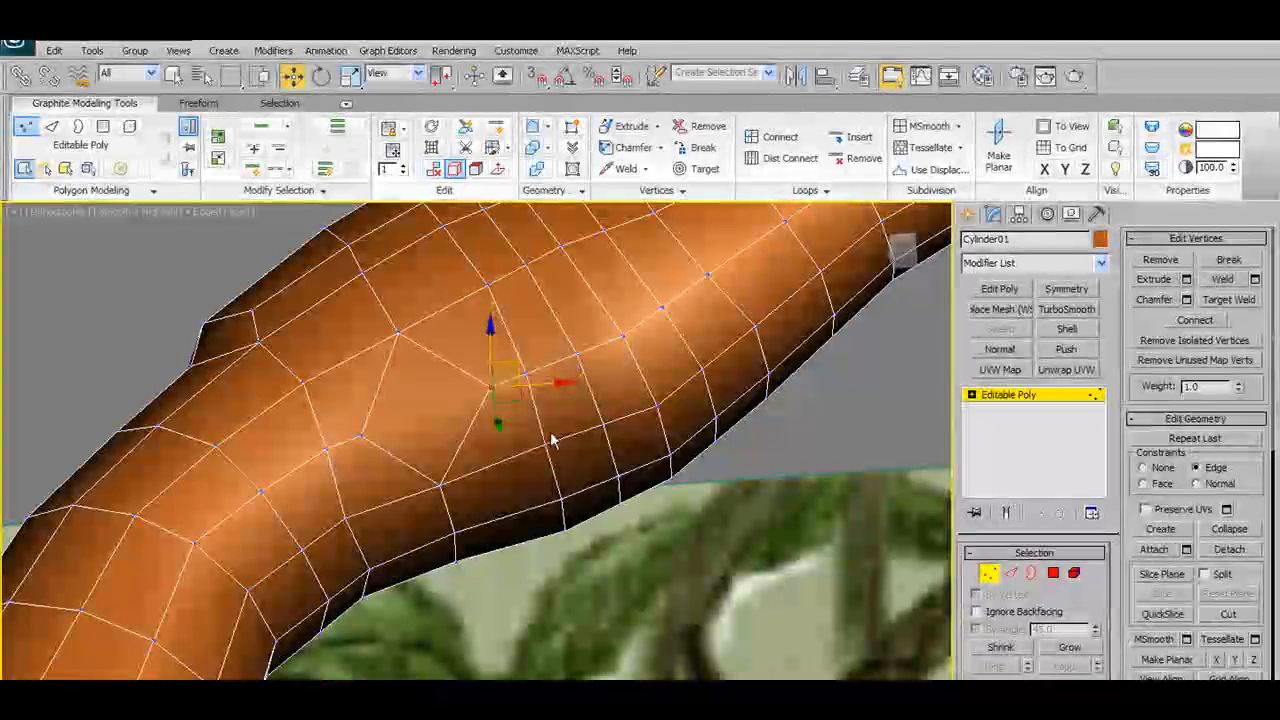
pyautogui.click(361, 435)
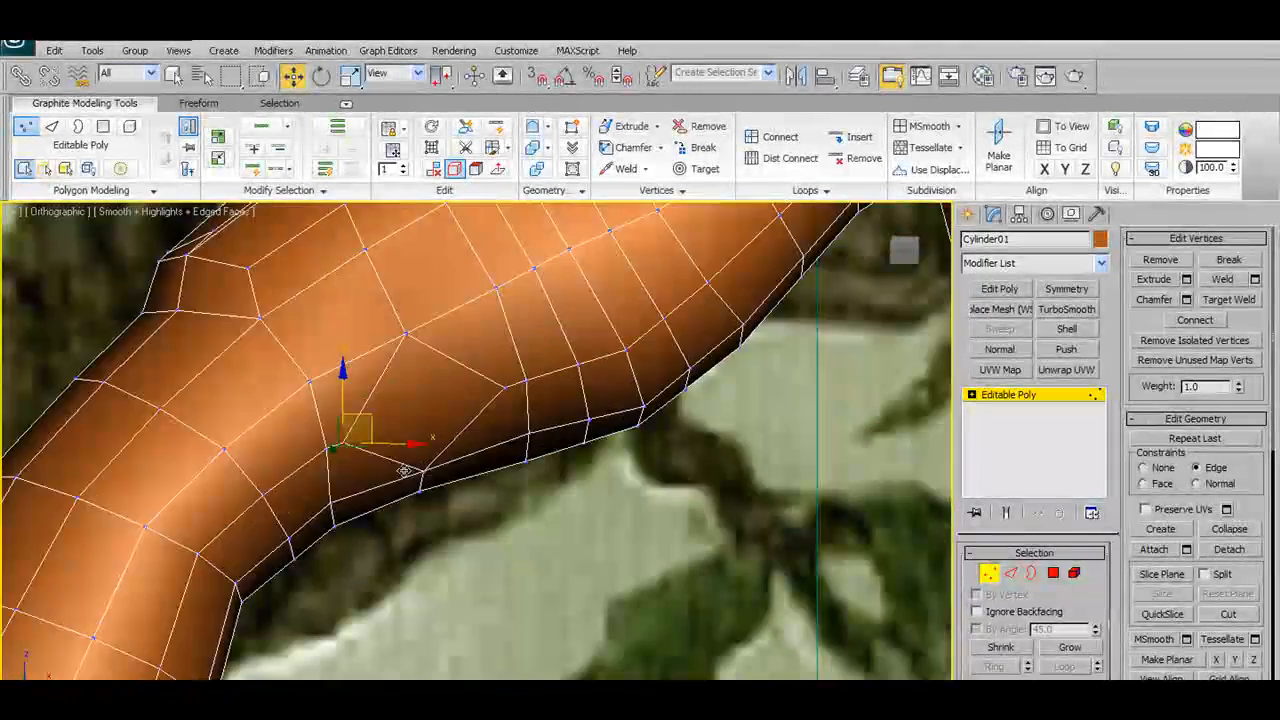
pyautogui.scroll(-5, 404, 471)
# Leave vertex level and draw a curved hanging branch from the underside of the trunk bend with the Branches tool
pyautogui.click(155, 194)
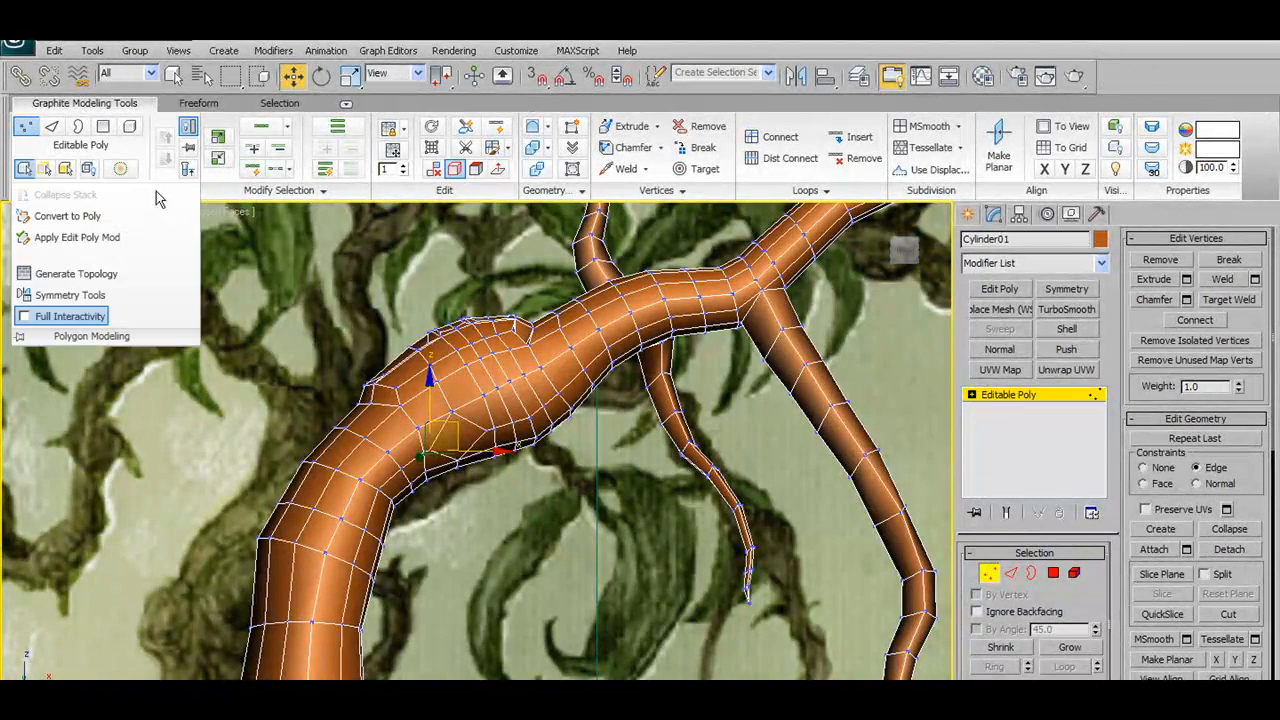
pyautogui.click(38, 124)
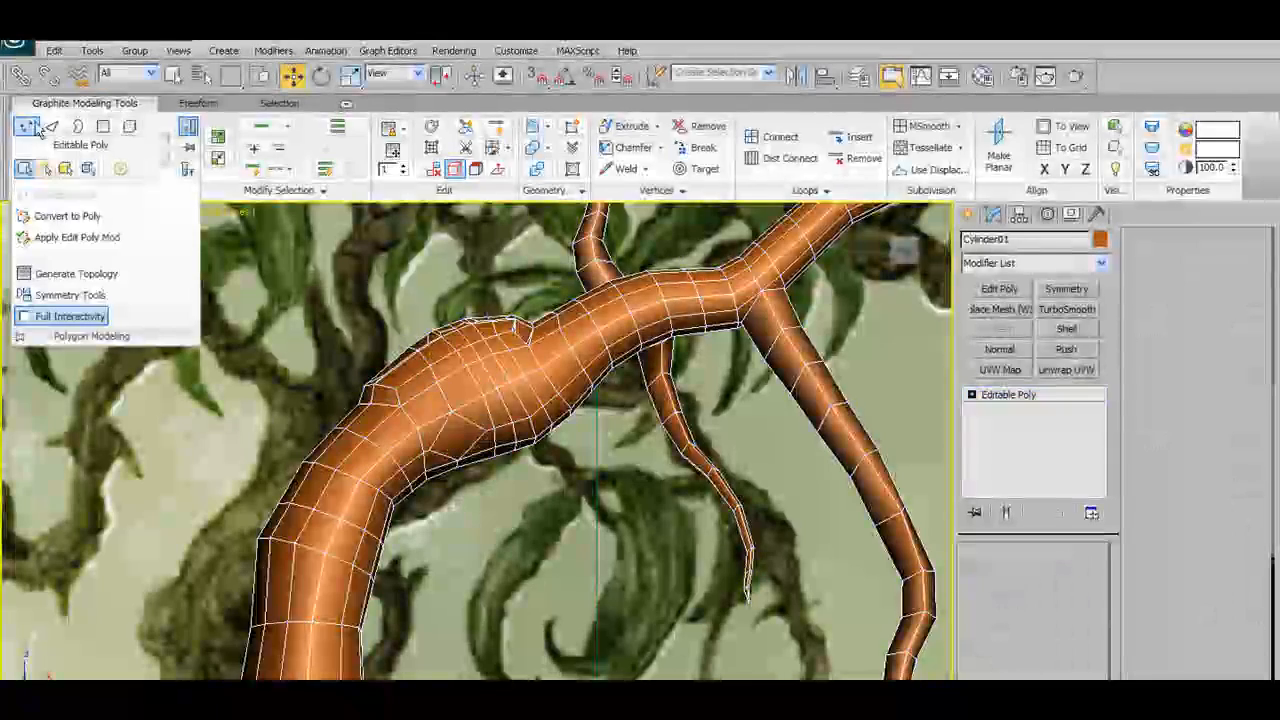
pyautogui.click(200, 104)
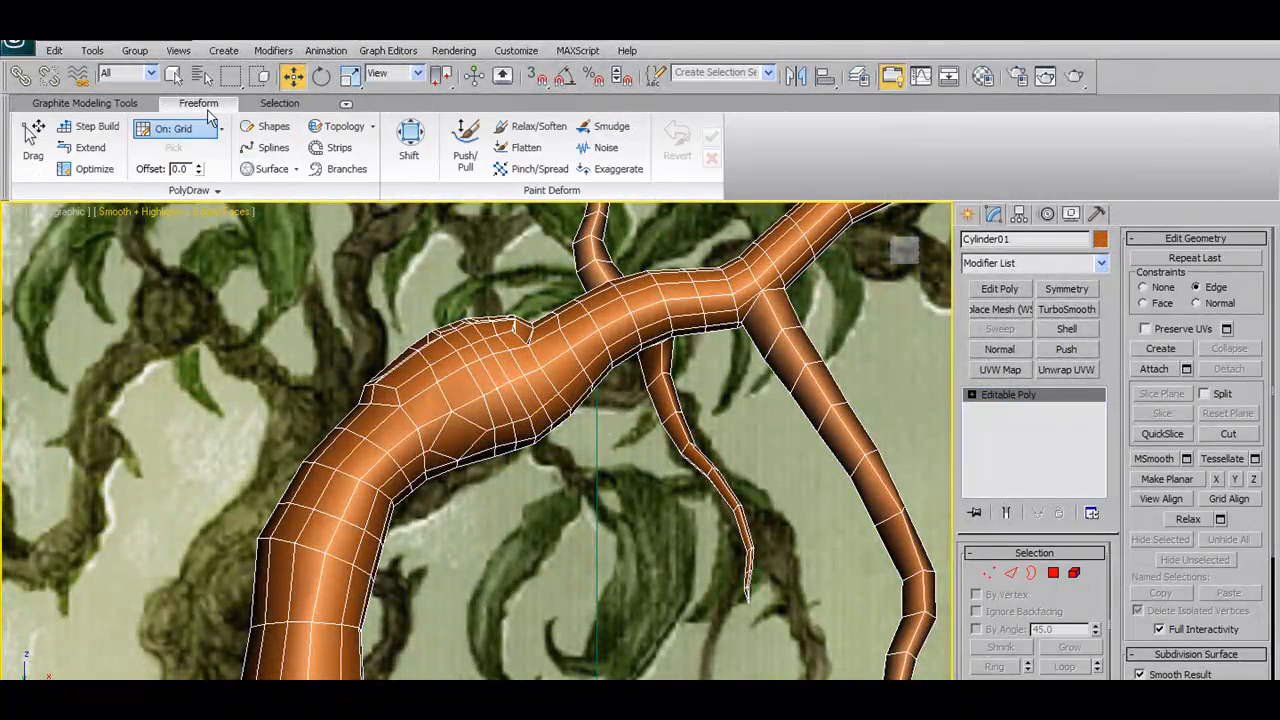
pyautogui.click(88, 194)
pyautogui.click(347, 168)
pyautogui.scroll(-3, 511, 497)
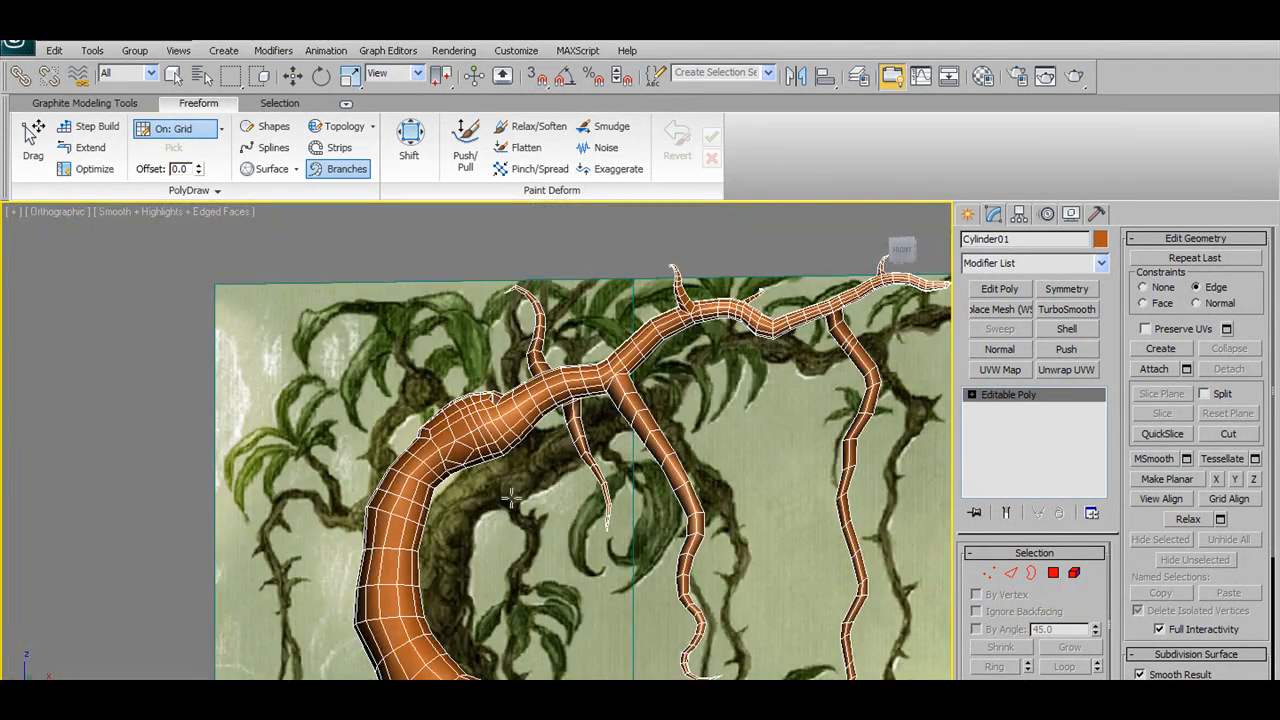
pyautogui.moveTo(521, 509)
pyautogui.keyDown('alt'); pyautogui.mouseDown(button='middle')
pyautogui.moveTo(611, 513)
pyautogui.moveTo(522, 510)
pyautogui.mouseUp(button='middle'); pyautogui.keyUp('alt')
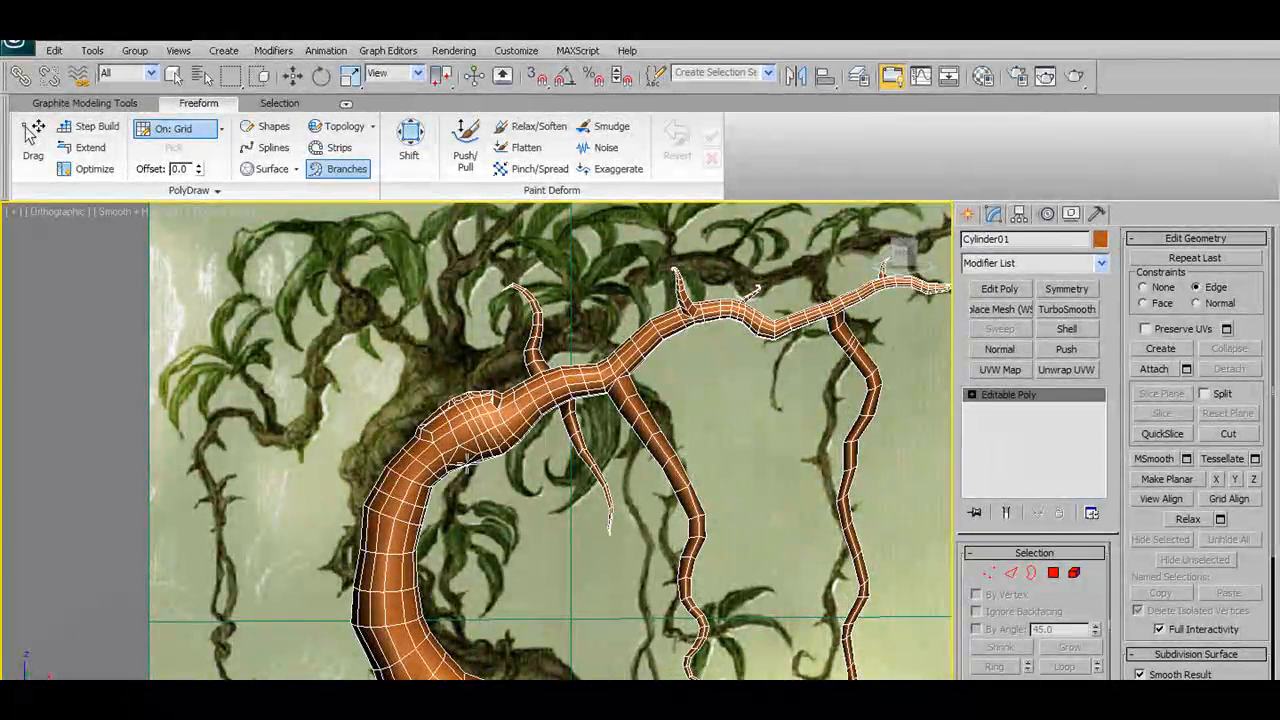
pyautogui.moveTo(476, 519); pyautogui.dragTo(479, 598)
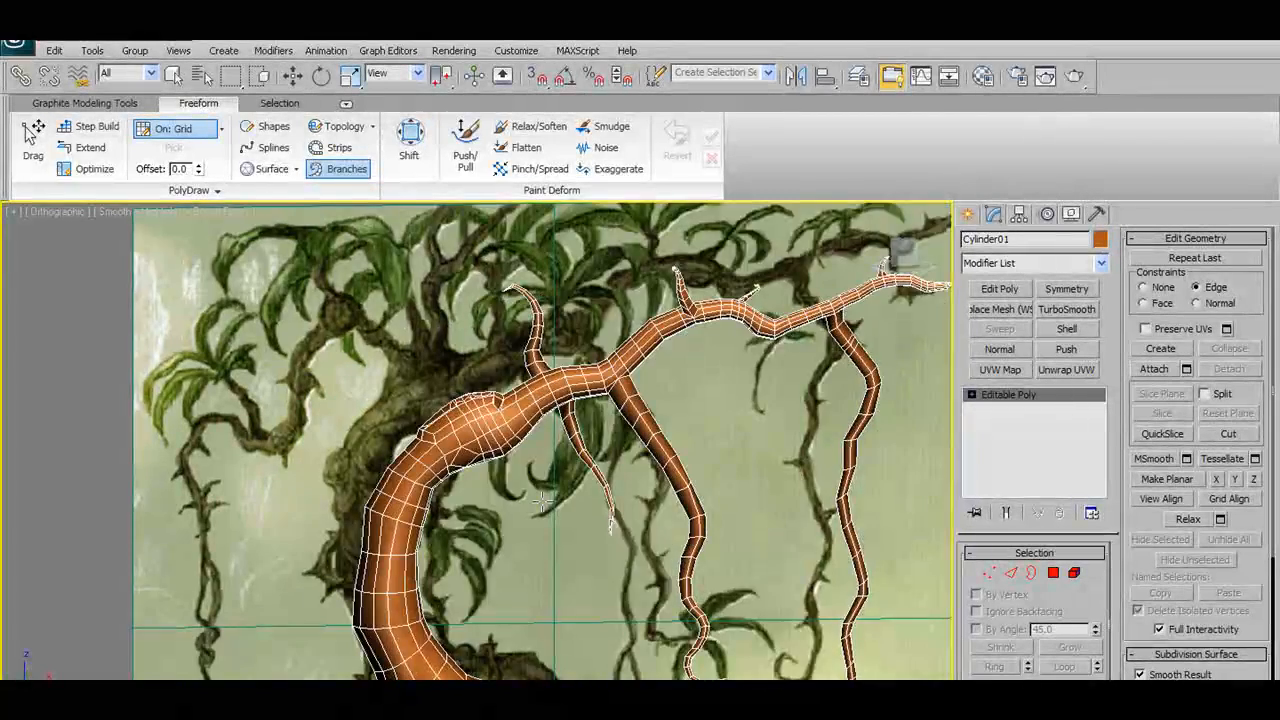
pyautogui.scroll(-3, 541, 503)
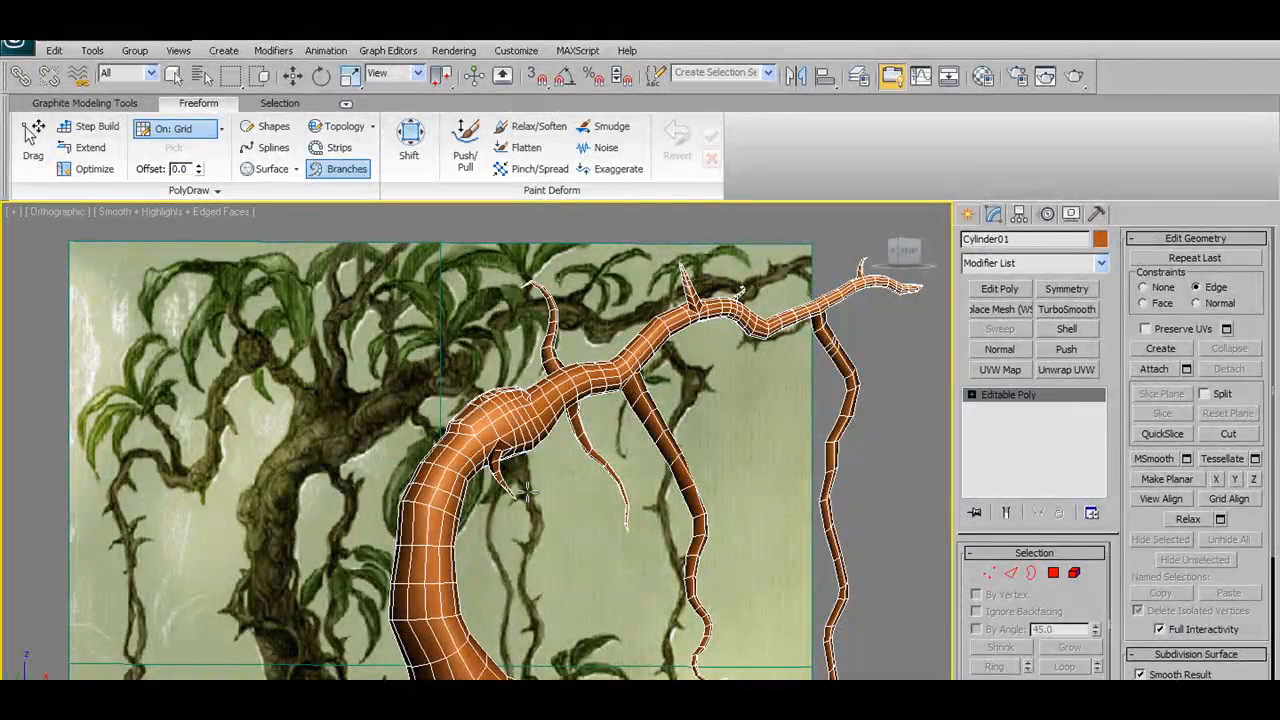
pyautogui.scroll(2, 484, 471)
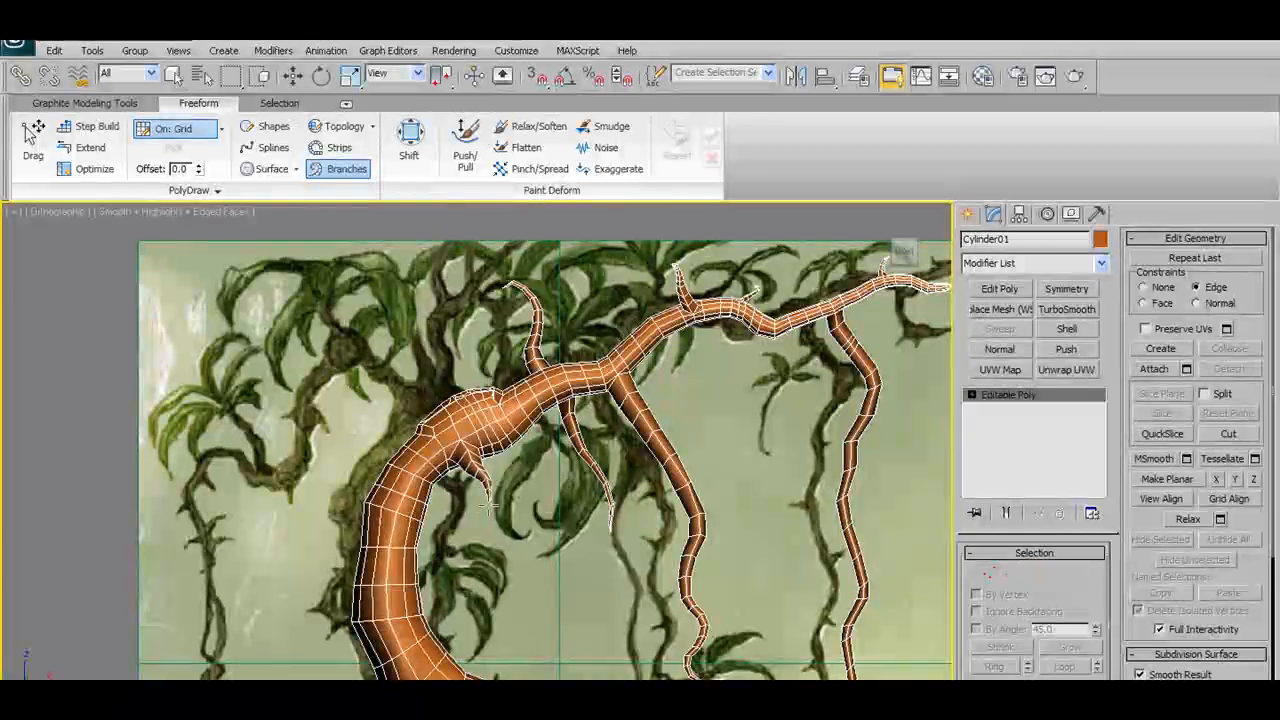
pyautogui.moveTo(489, 508); pyautogui.dragTo(469, 568)
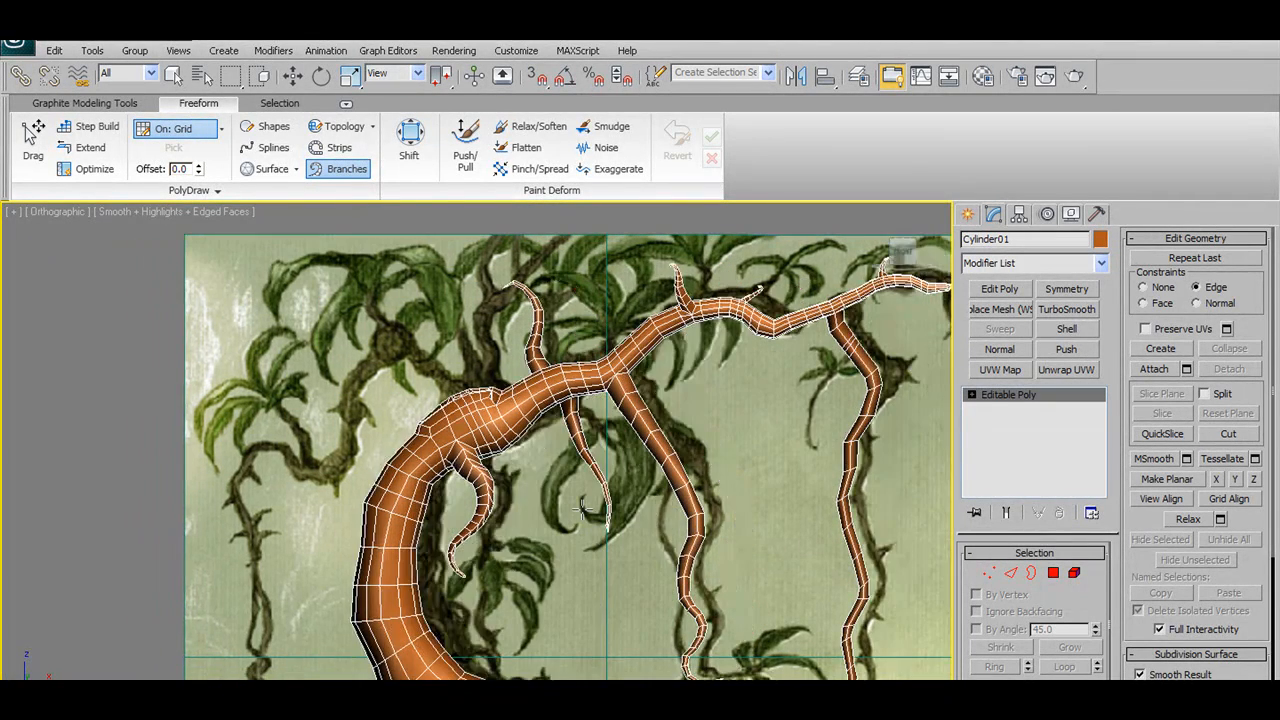
# Examine the new hanging branch from several angles and up close in the front view
pyautogui.moveTo(565, 398); pyautogui.dragTo(588, 508)
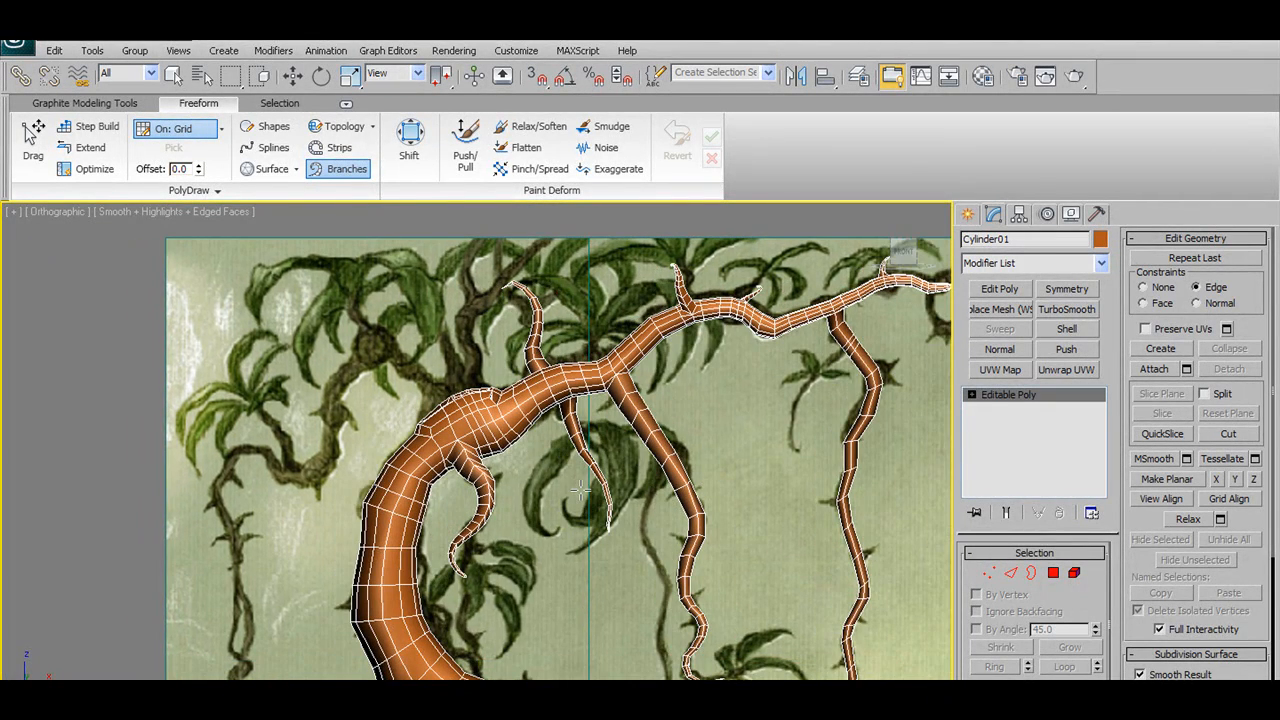
pyautogui.scroll(-6, 573, 446)
pyautogui.scroll(4, 586, 526)
pyautogui.moveTo(571, 443); pyautogui.dragTo(617, 491, button='middle')
pyautogui.press('f')
pyautogui.scroll(4, 602, 425)
pyautogui.scroll(4, 606, 422)
pyautogui.scroll(-2, 606, 422)
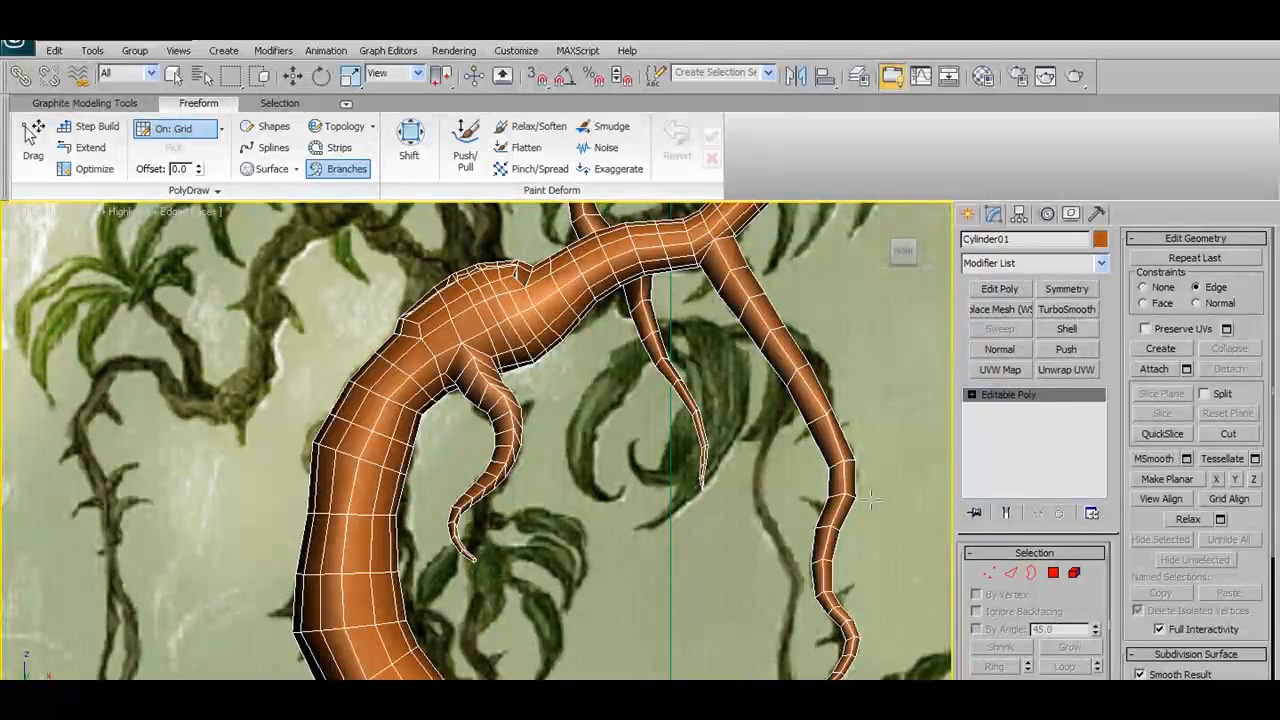
# Turn off the Branches tool, return to vertex level, and collapse the vertices at the new branch's tip
pyautogui.click(337, 170)
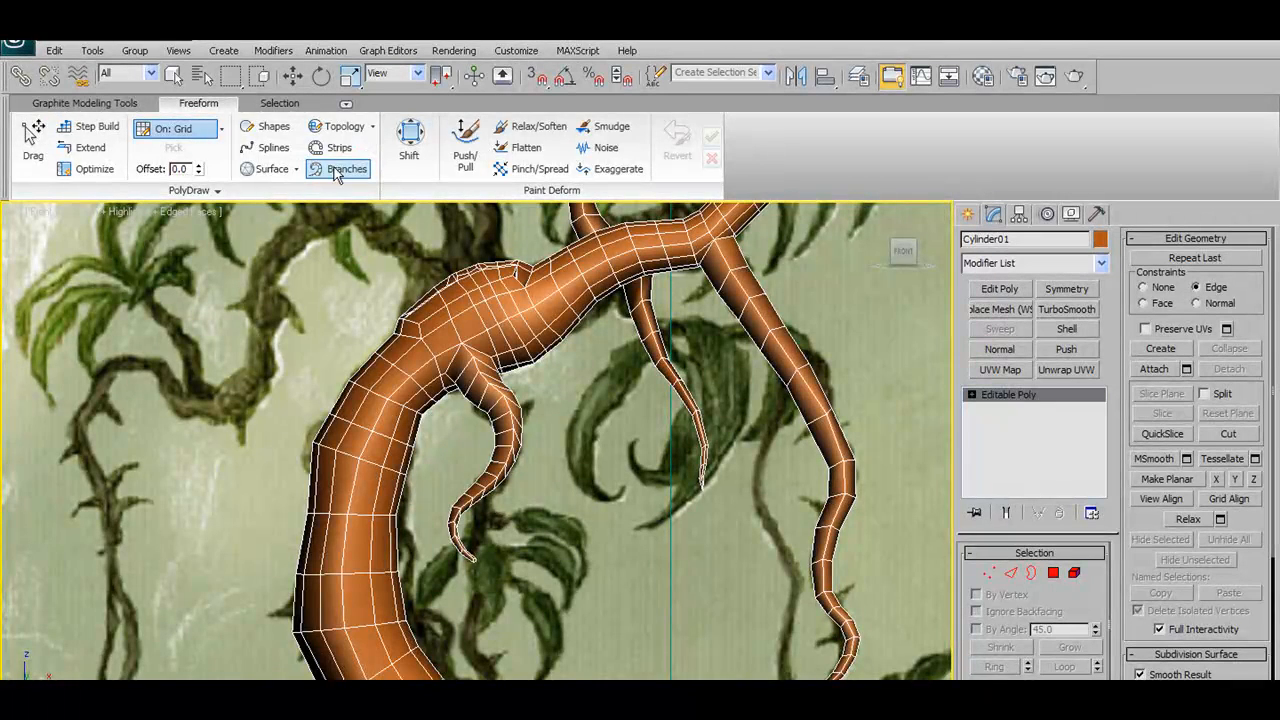
pyautogui.click(84, 103)
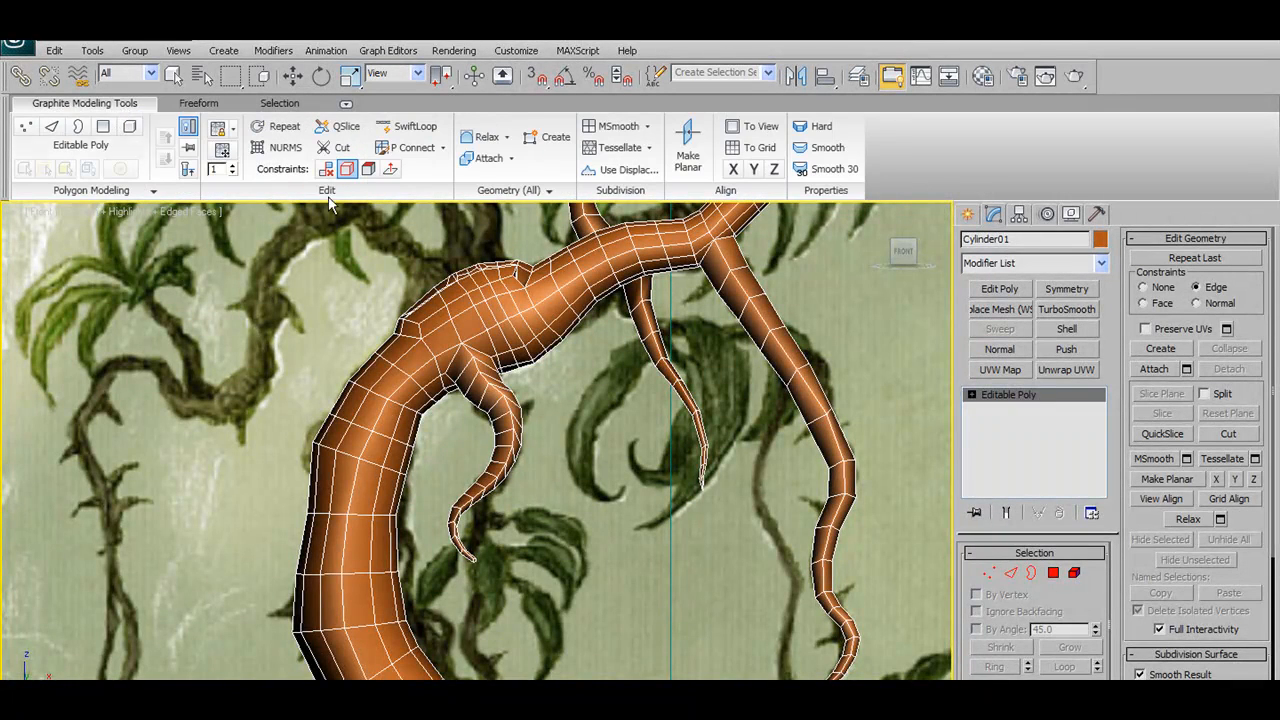
pyautogui.moveTo(486, 337); pyautogui.dragTo(482, 367, button='middle')
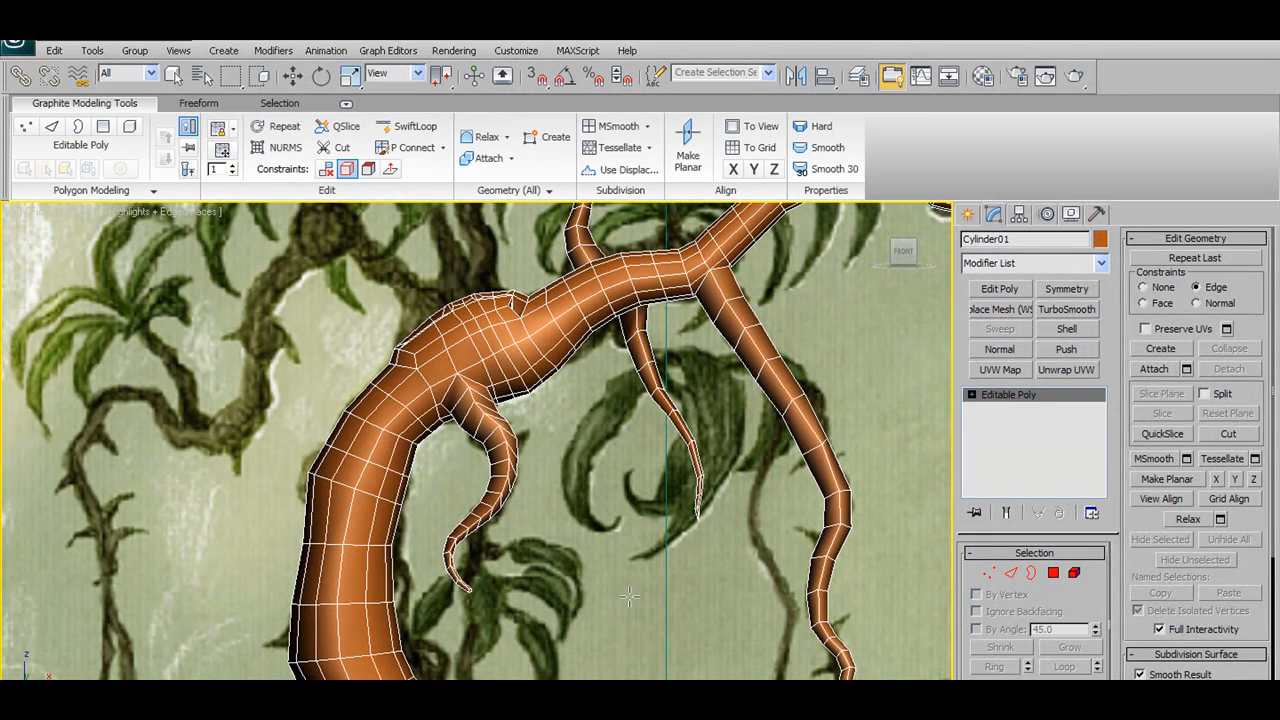
pyautogui.click(988, 572)
pyautogui.scroll(3, 583, 567)
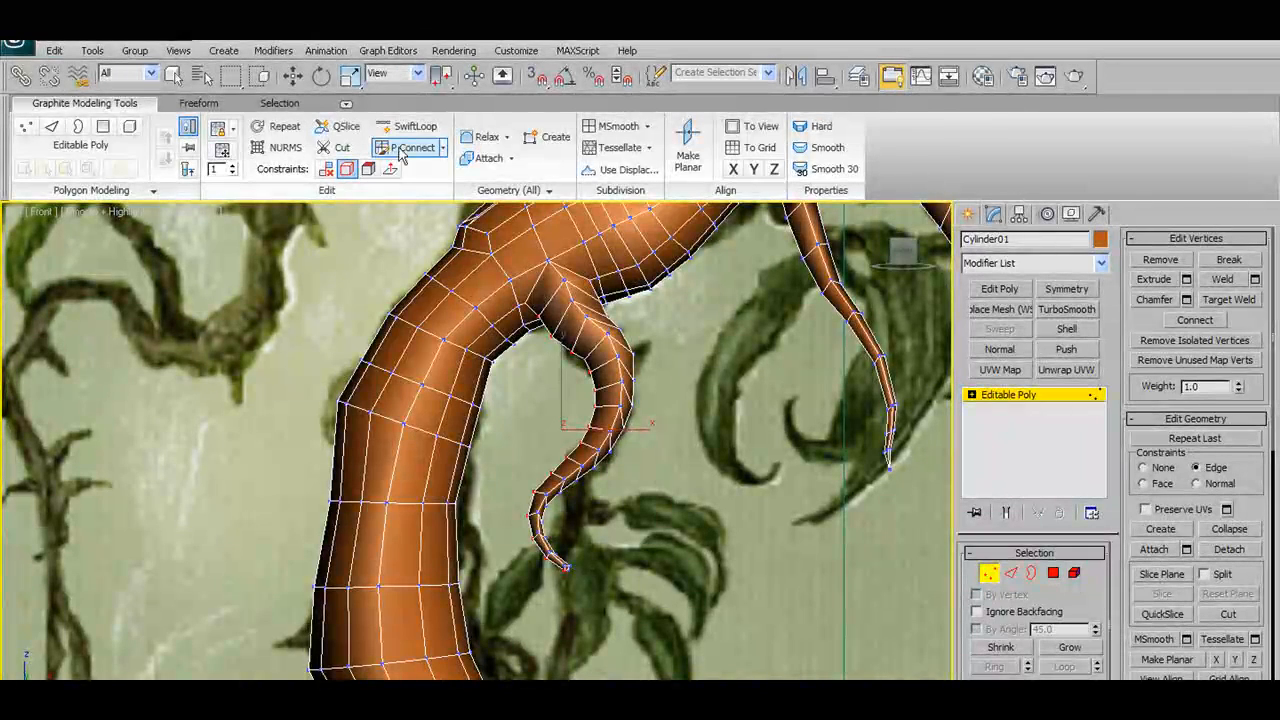
pyautogui.click(198, 104)
pyautogui.click(333, 173)
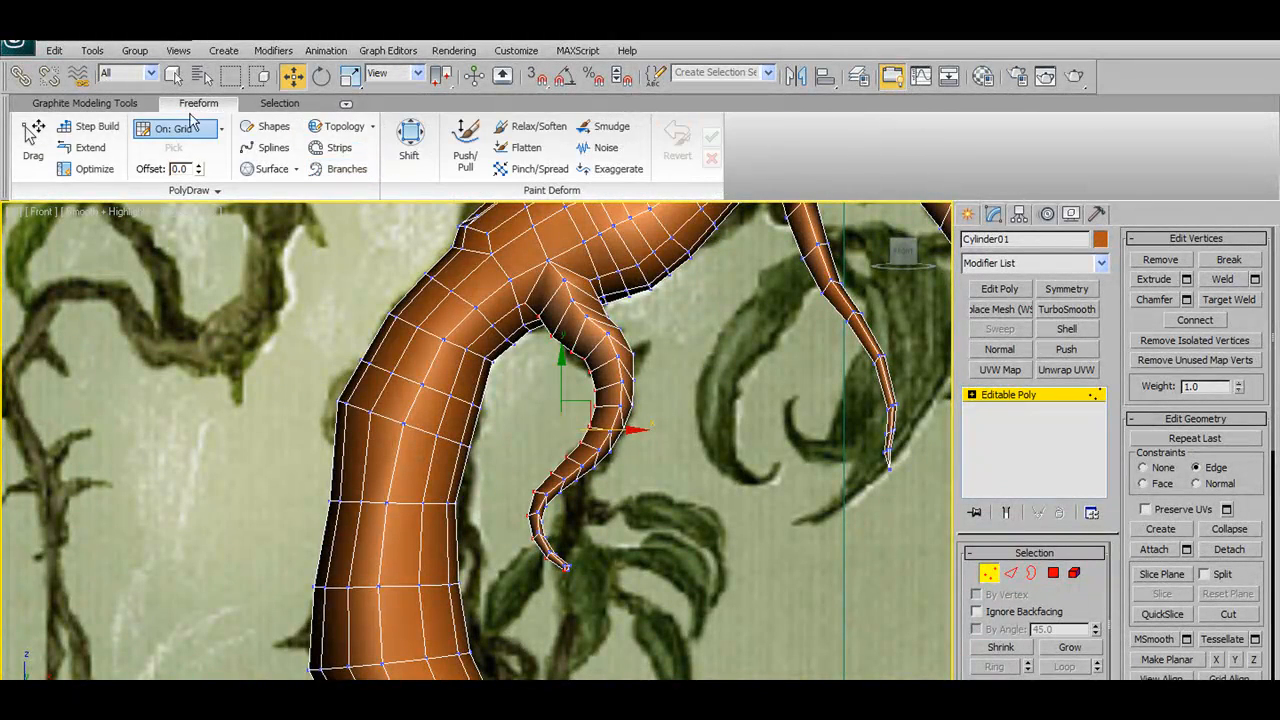
pyautogui.click(117, 105)
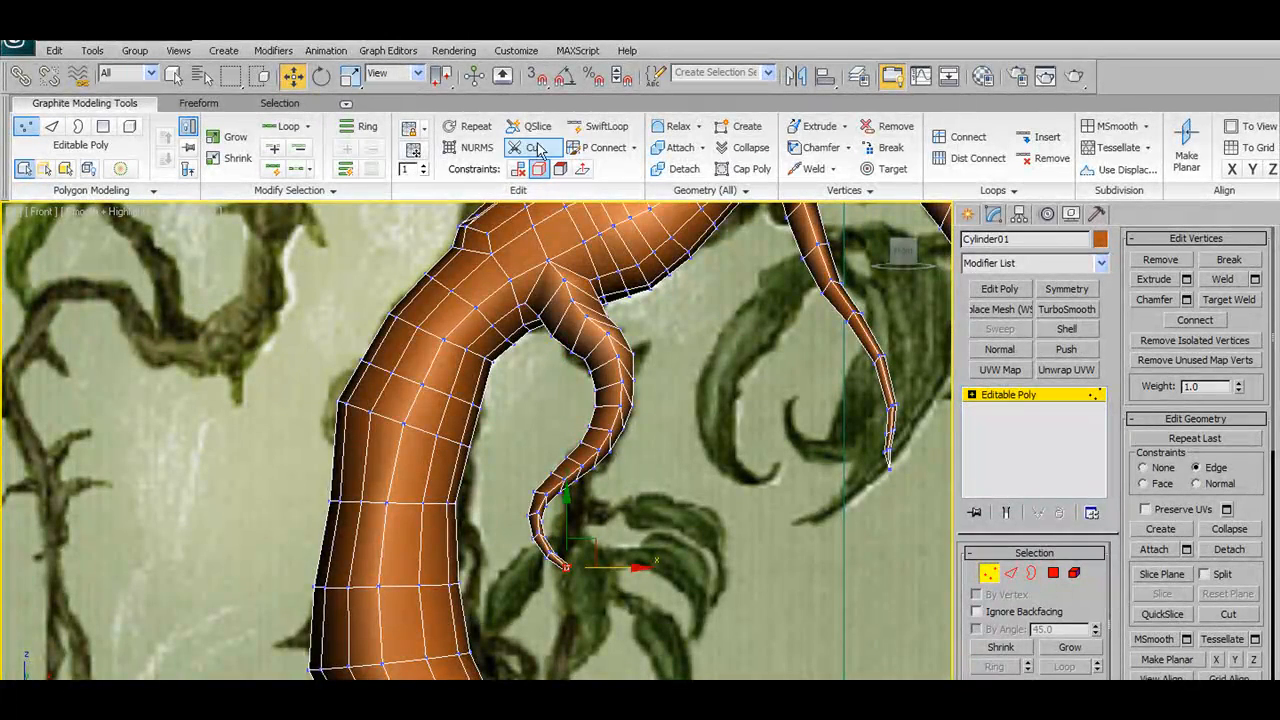
pyautogui.click(730, 150)
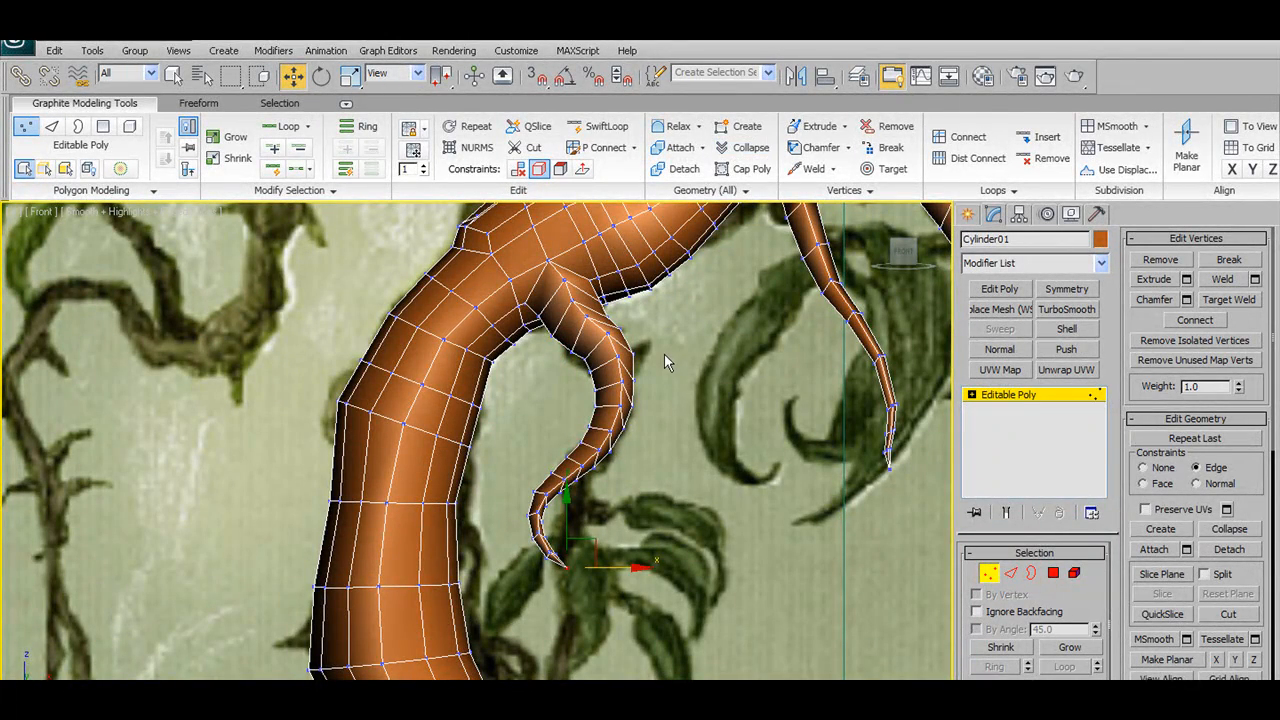
# Turn on soft selection, set the constraint to None, and move the lower part of the new hanging branch
pyautogui.scroll(-2, 664, 353)
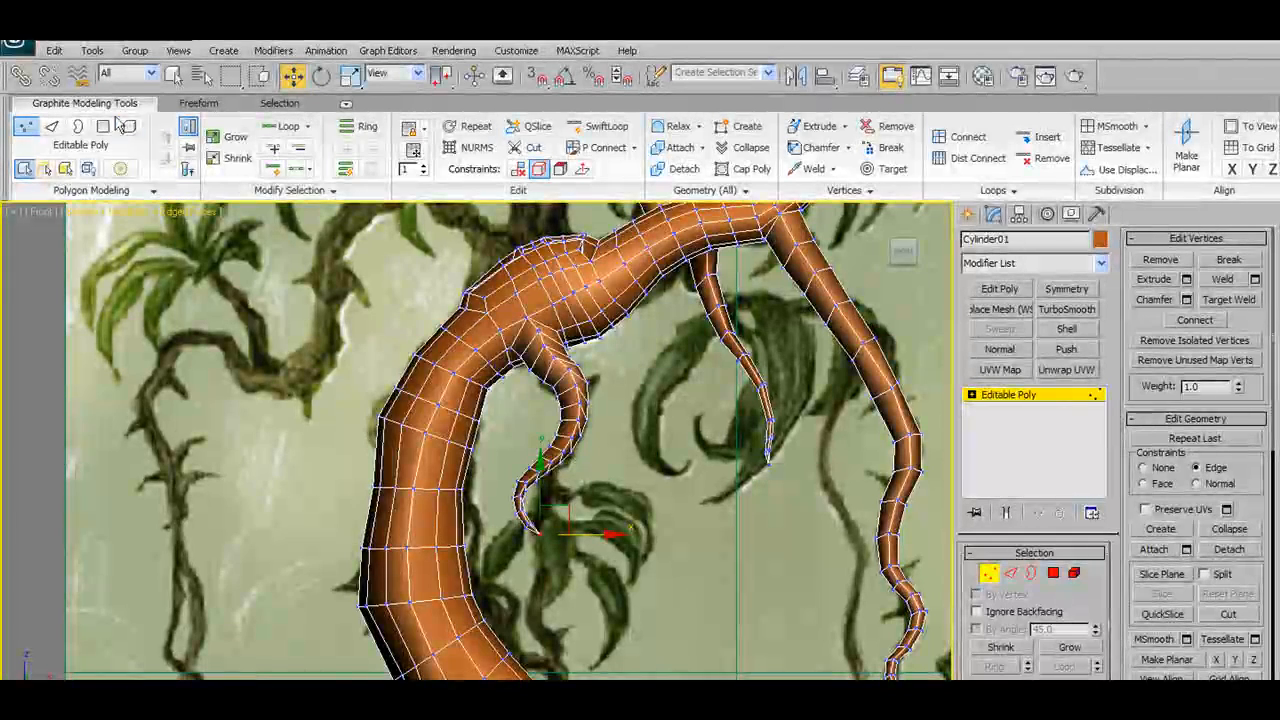
pyautogui.click(121, 170)
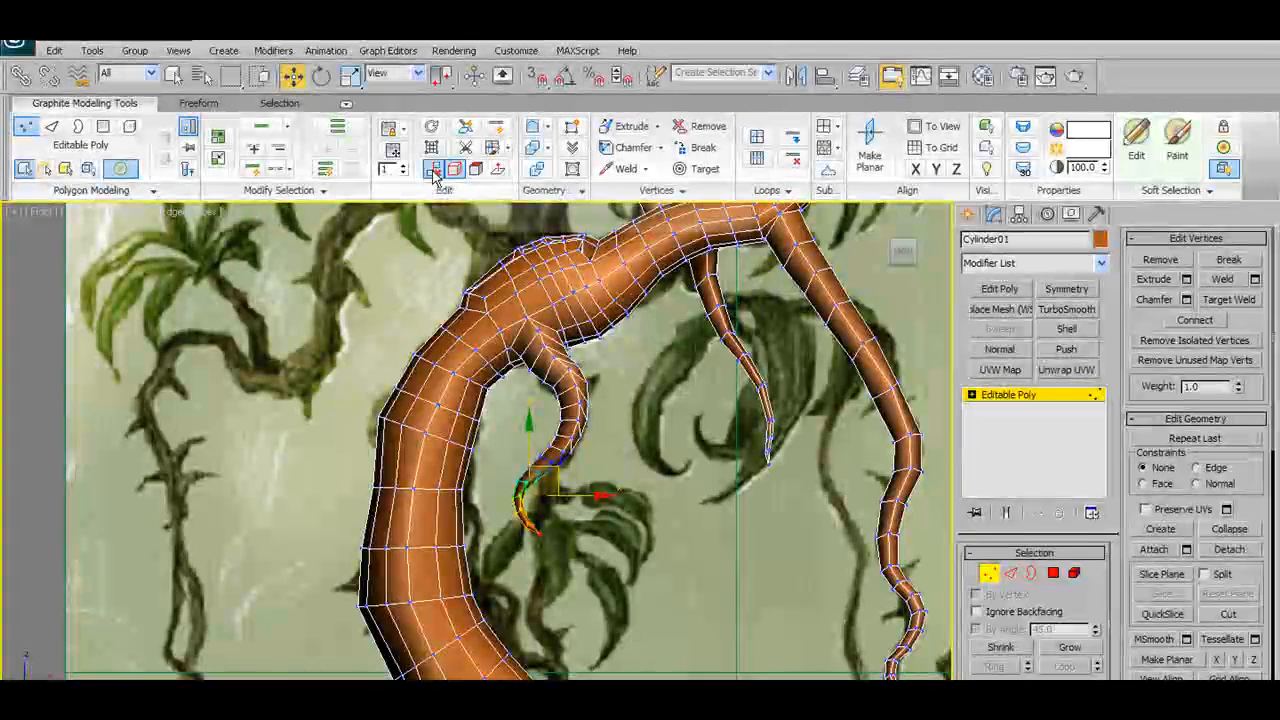
pyautogui.moveTo(567, 484); pyautogui.dragTo(594, 502)
pyautogui.moveTo(505, 462); pyautogui.dragTo(602, 599)
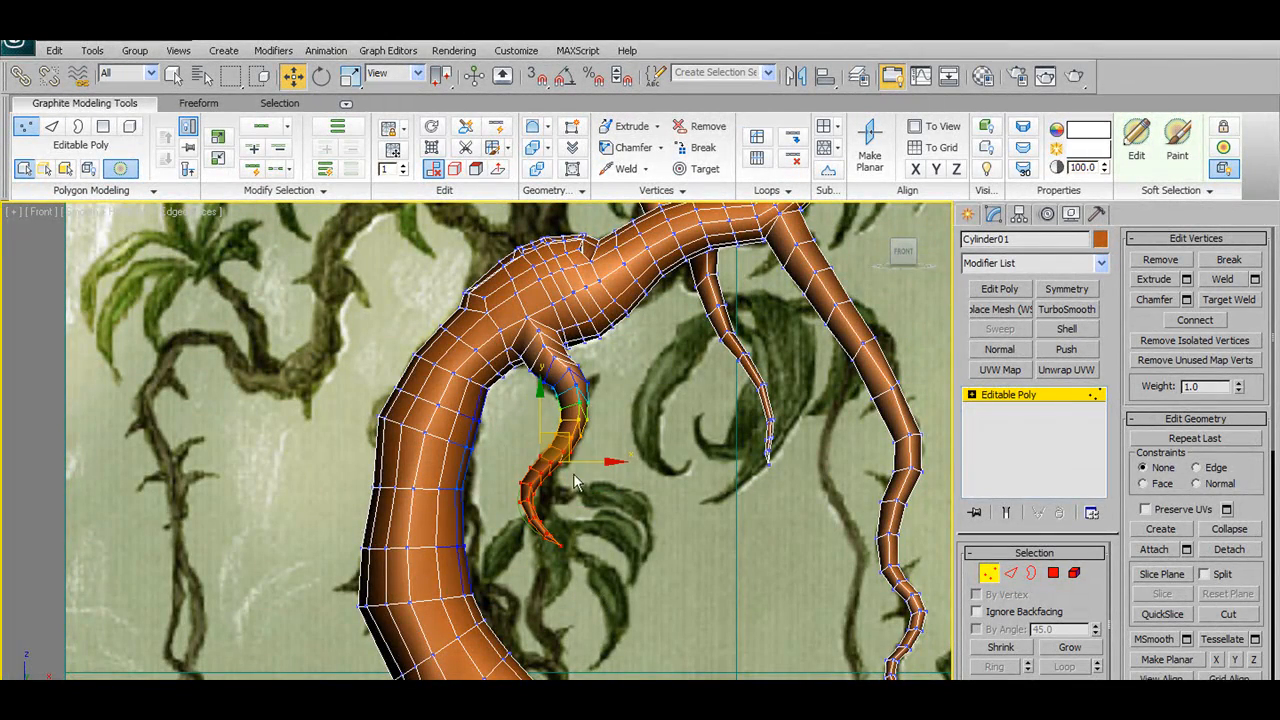
pyautogui.click(507, 462)
pyautogui.moveTo(507, 462); pyautogui.dragTo(617, 554)
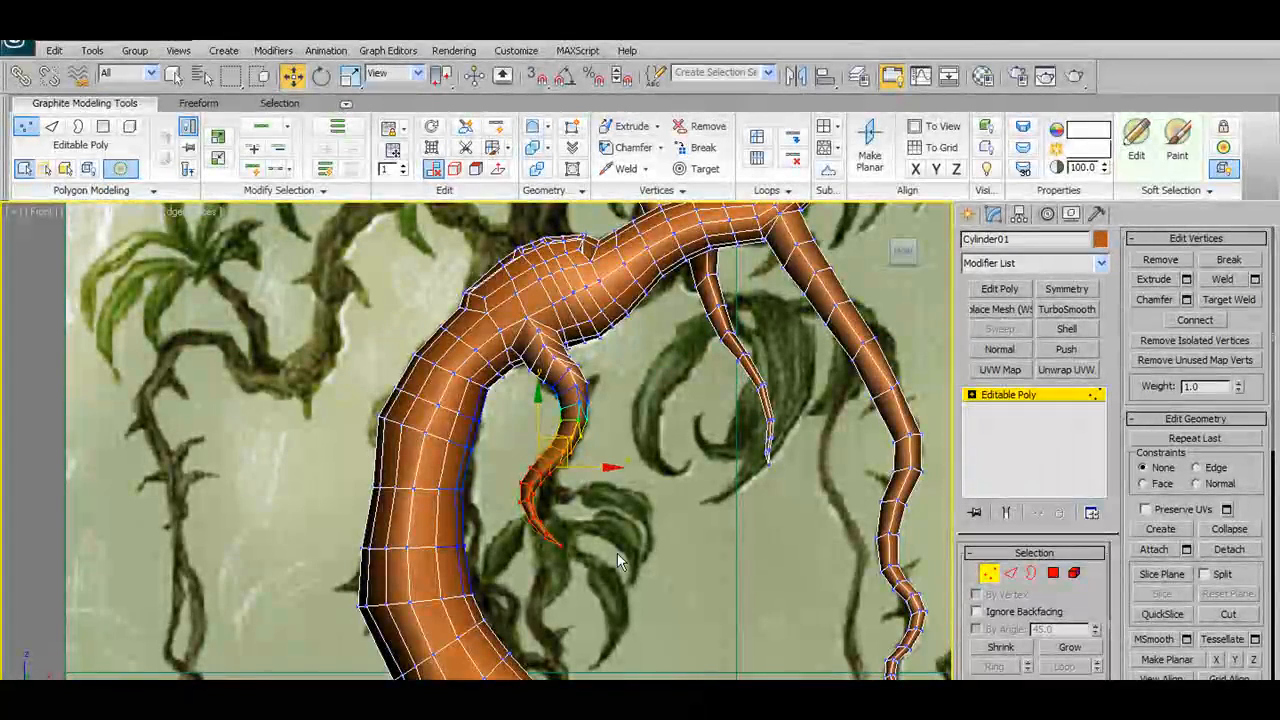
pyautogui.moveTo(567, 456); pyautogui.dragTo(557, 510)
# Set the soft selection falloff to 2.784 and reshape the curve just above the hanging branch's tip
pyautogui.click(529, 482)
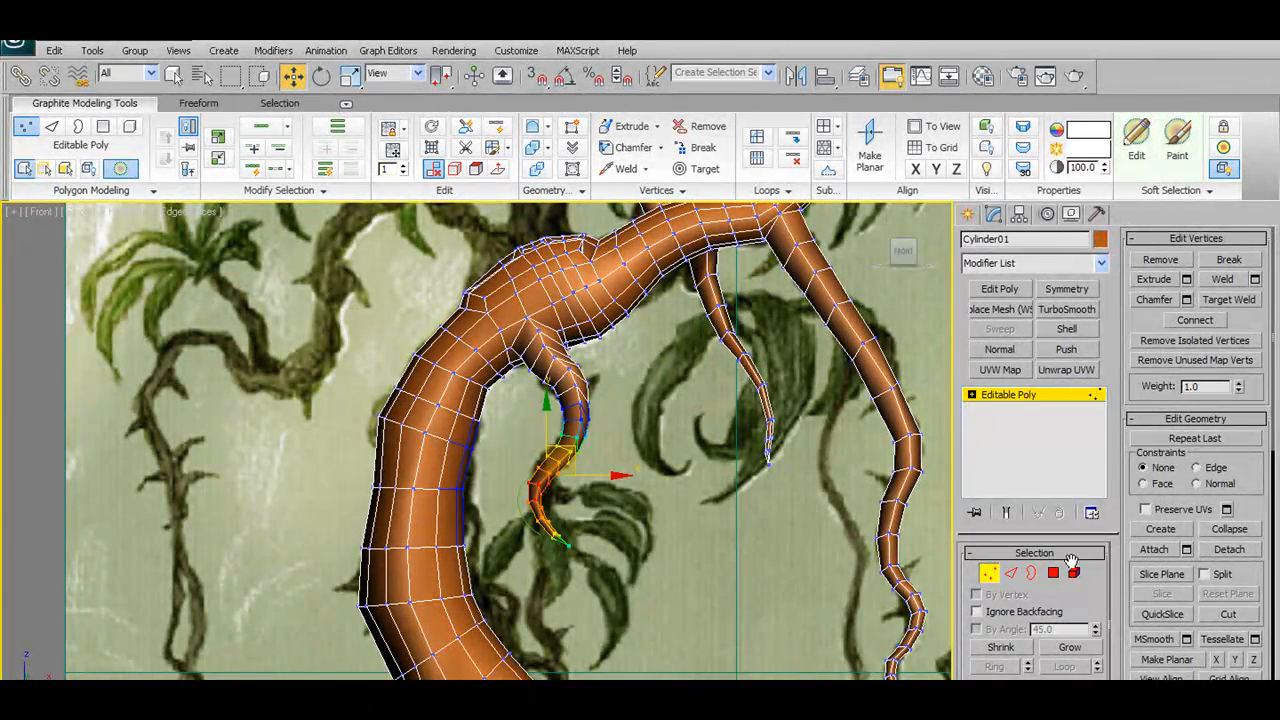
pyautogui.scroll(-1, 1036, 612)
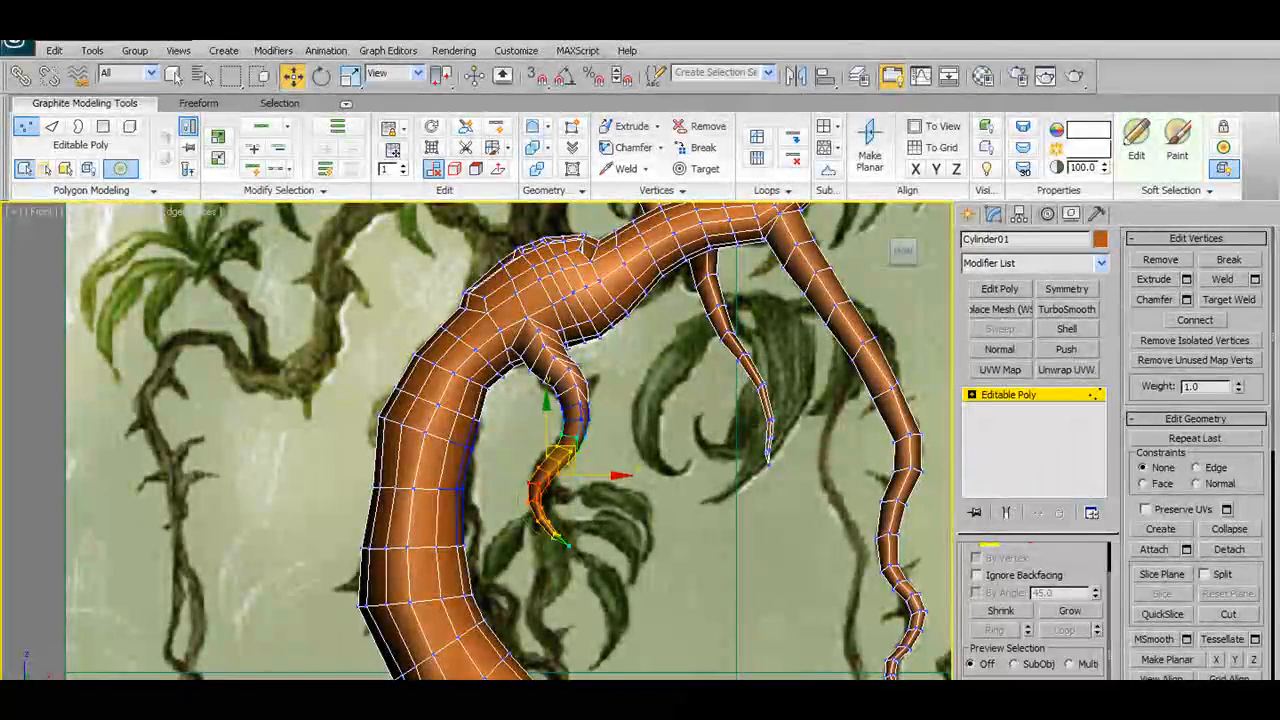
pyautogui.click(1230, 242)
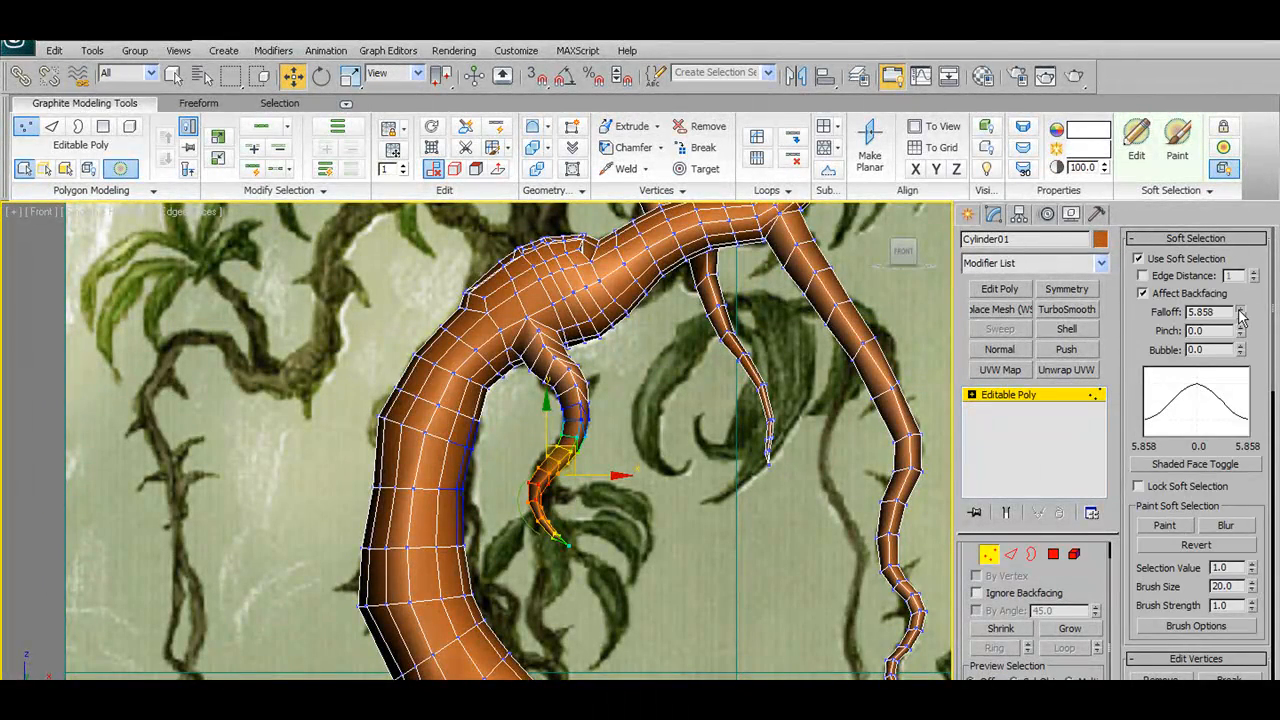
pyautogui.moveTo(1240, 316); pyautogui.dragTo(1242, 352)
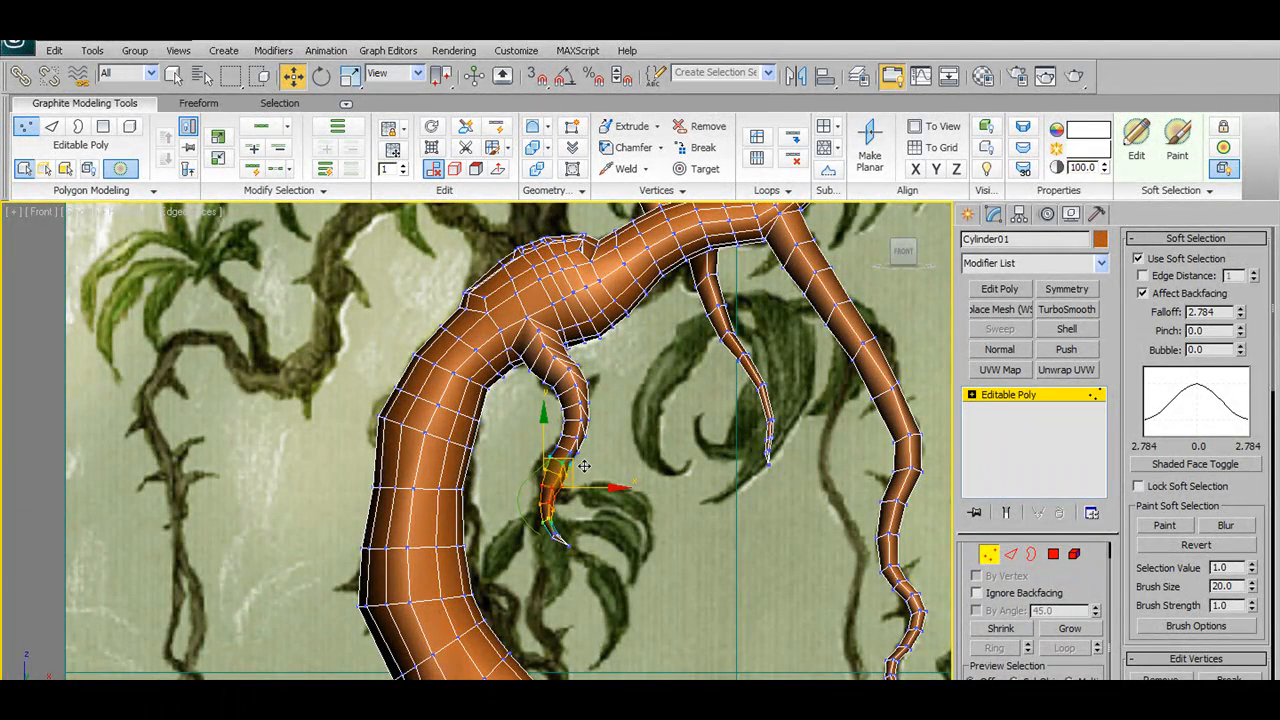
# Reposition the lower end of the new hanging branch in the front view with soft selection
pyautogui.click(575, 526)
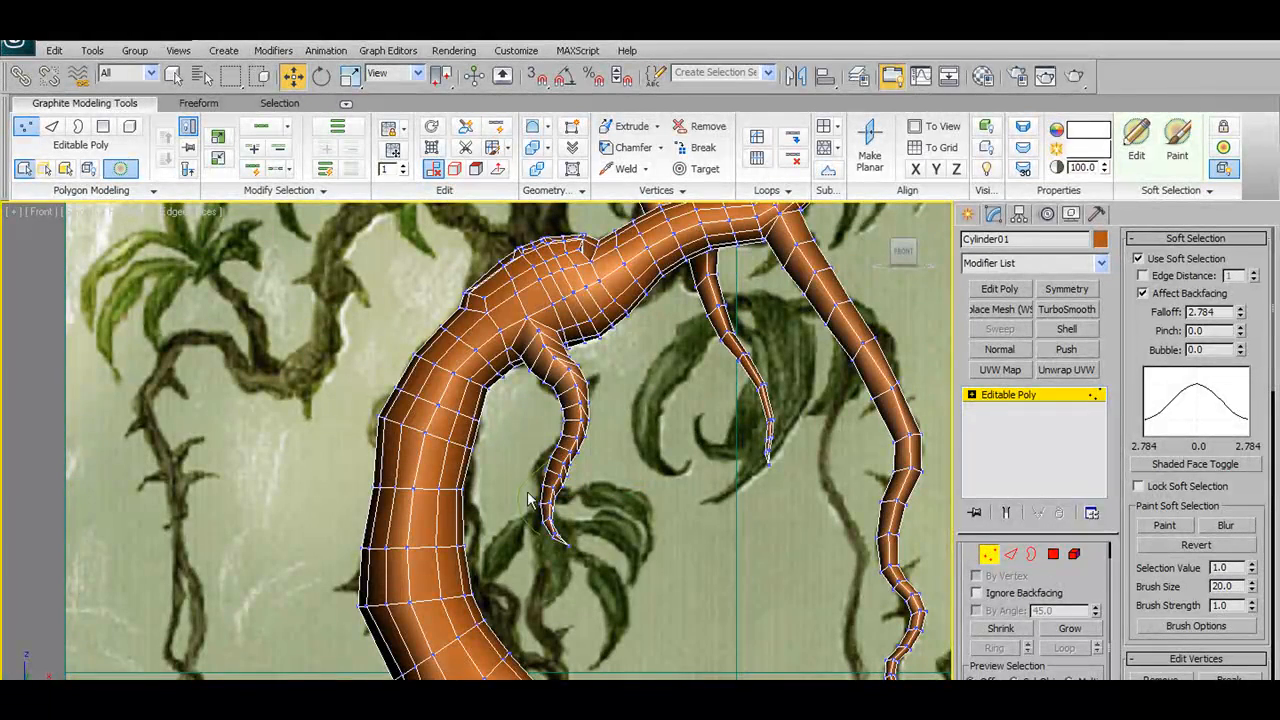
pyautogui.moveTo(592, 576); pyautogui.dragTo(592, 574)
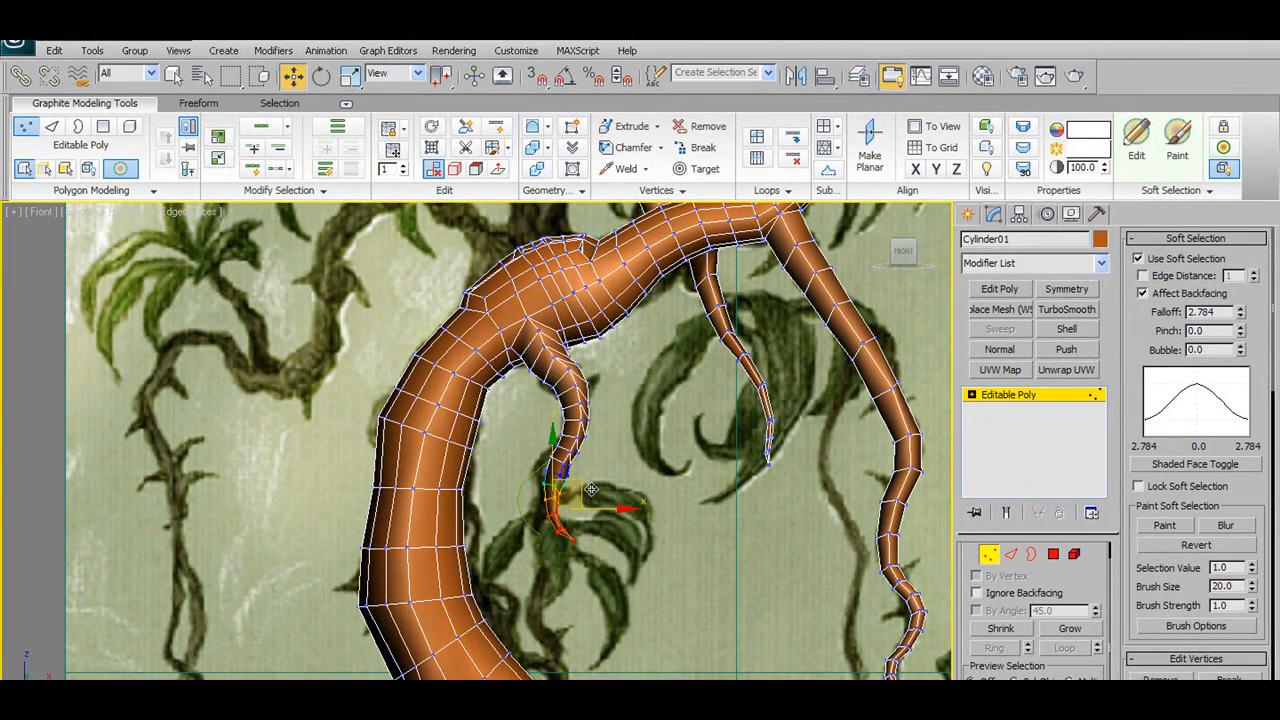
pyautogui.click(617, 383)
pyautogui.keyDown('alt'); pyautogui.moveTo(617, 383); pyautogui.dragTo(713, 403, button='middle'); pyautogui.keyUp('alt')
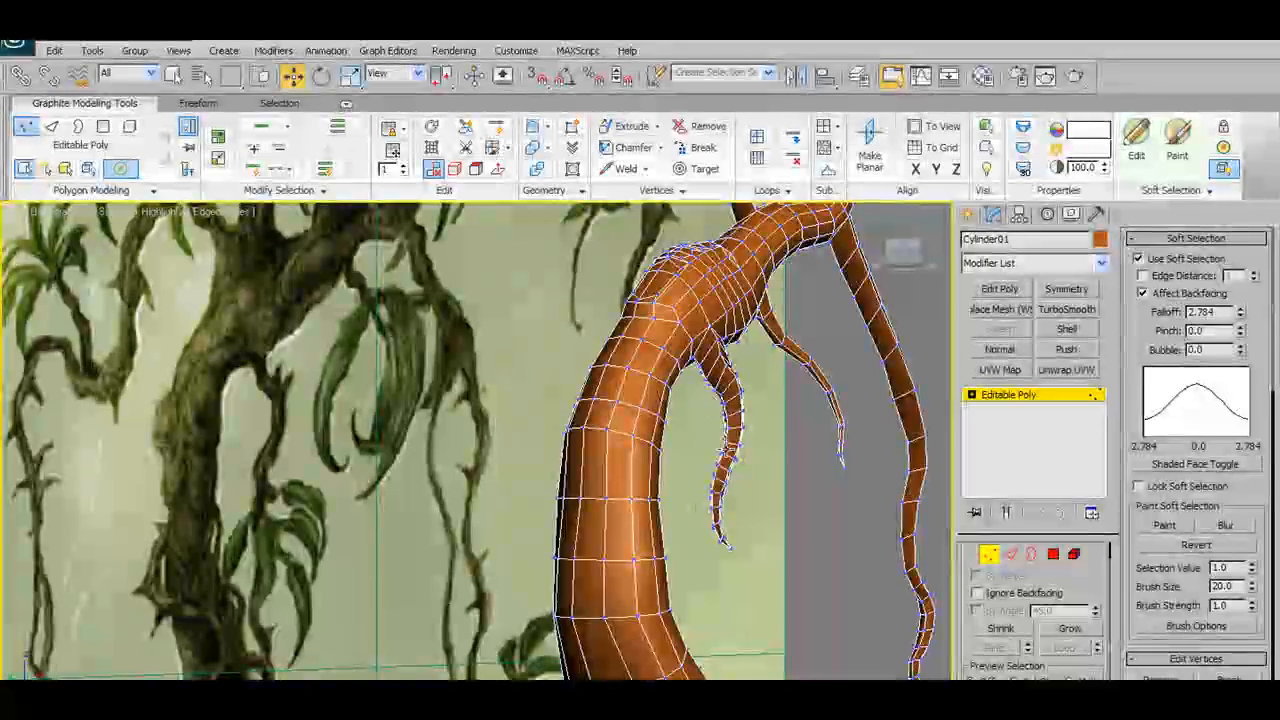
# Try to shift the lower part of the hanging branch in depth with the current falloff
pyautogui.moveTo(697, 479); pyautogui.dragTo(750, 522)
pyautogui.keyDown('alt'); pyautogui.moveTo(770, 528); pyautogui.dragTo(811, 531, button='middle'); pyautogui.keyUp('alt')
pyautogui.moveTo(686, 492); pyautogui.dragTo(745, 481)
pyautogui.click(751, 431)
pyautogui.click(779, 480)
pyautogui.hotkey('ctrl', 'z')
pyautogui.hotkey('ctrl', 'z')
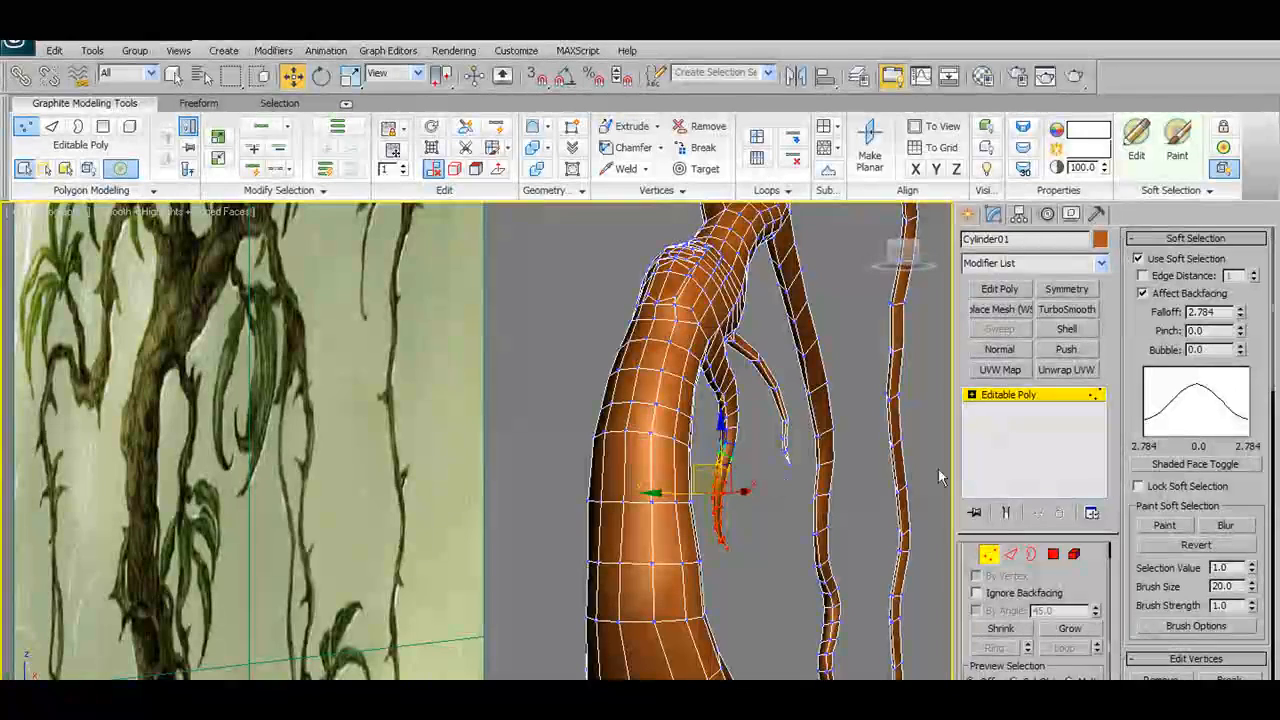
# Set the soft selection falloff to 5.067 and bend the hanging branch's lower and middle parts in depth
pyautogui.moveTo(1244, 318); pyautogui.dragTo(1262, 244)
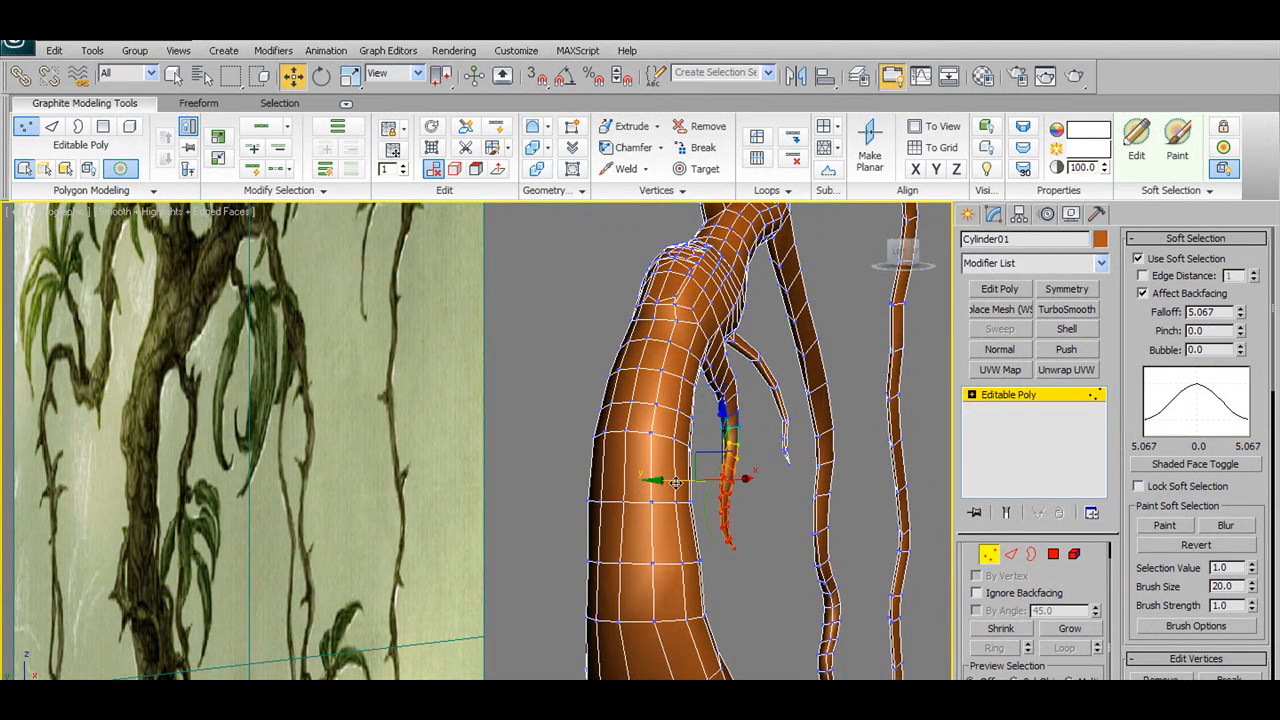
pyautogui.click(762, 432)
pyautogui.click(718, 462)
pyautogui.moveTo(688, 427); pyautogui.dragTo(702, 428)
pyautogui.keyDown('alt'); pyautogui.moveTo(702, 428); pyautogui.dragTo(761, 465, button='middle'); pyautogui.keyUp('alt')
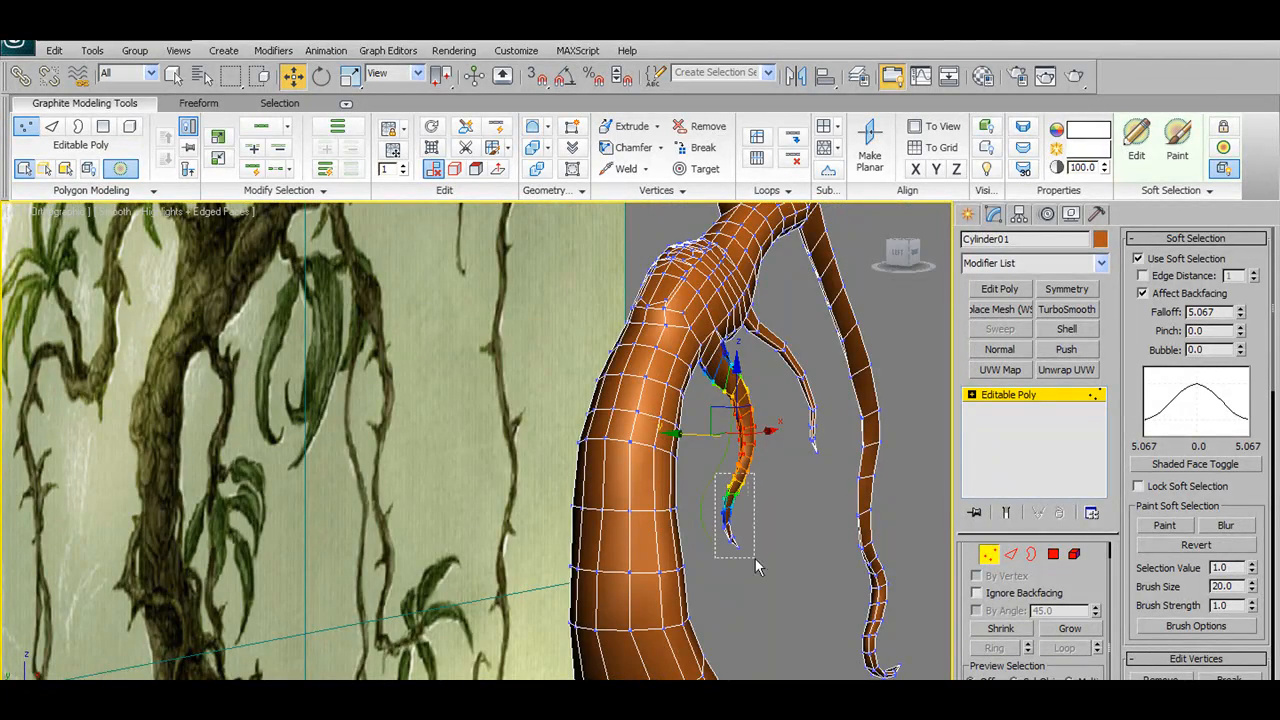
# Select the tip of the hanging branch and shift it in depth to continue the curve
pyautogui.moveTo(755, 559); pyautogui.dragTo(756, 560)
pyautogui.keyDown('alt'); pyautogui.moveTo(756, 560); pyautogui.dragTo(697, 512, button='middle'); pyautogui.keyUp('alt')
pyautogui.moveTo(690, 484); pyautogui.dragTo(679, 484)
pyautogui.keyDown('alt'); pyautogui.moveTo(679, 484); pyautogui.dragTo(780, 390, button='middle'); pyautogui.keyUp('alt')
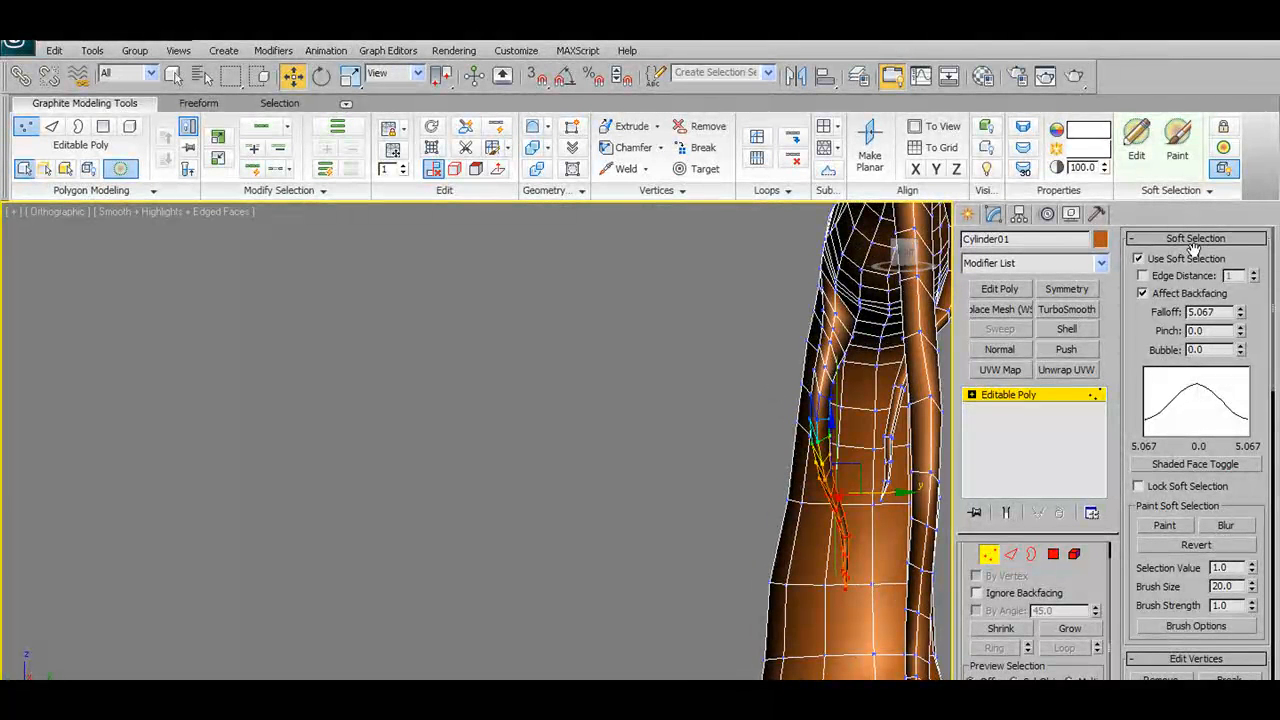
# Set the soft selection falloff to 7.854 and move the lower half of the hanging branch sideways
pyautogui.moveTo(1241, 316); pyautogui.dragTo(1244, 265)
pyautogui.keyDown('alt'); pyautogui.moveTo(753, 486); pyautogui.dragTo(848, 460, button='middle'); pyautogui.keyUp('alt')
pyautogui.moveTo(889, 476)
pyautogui.mouseDown()
pyautogui.moveTo(869, 466)
pyautogui.moveTo(912, 468)
pyautogui.mouseUp()
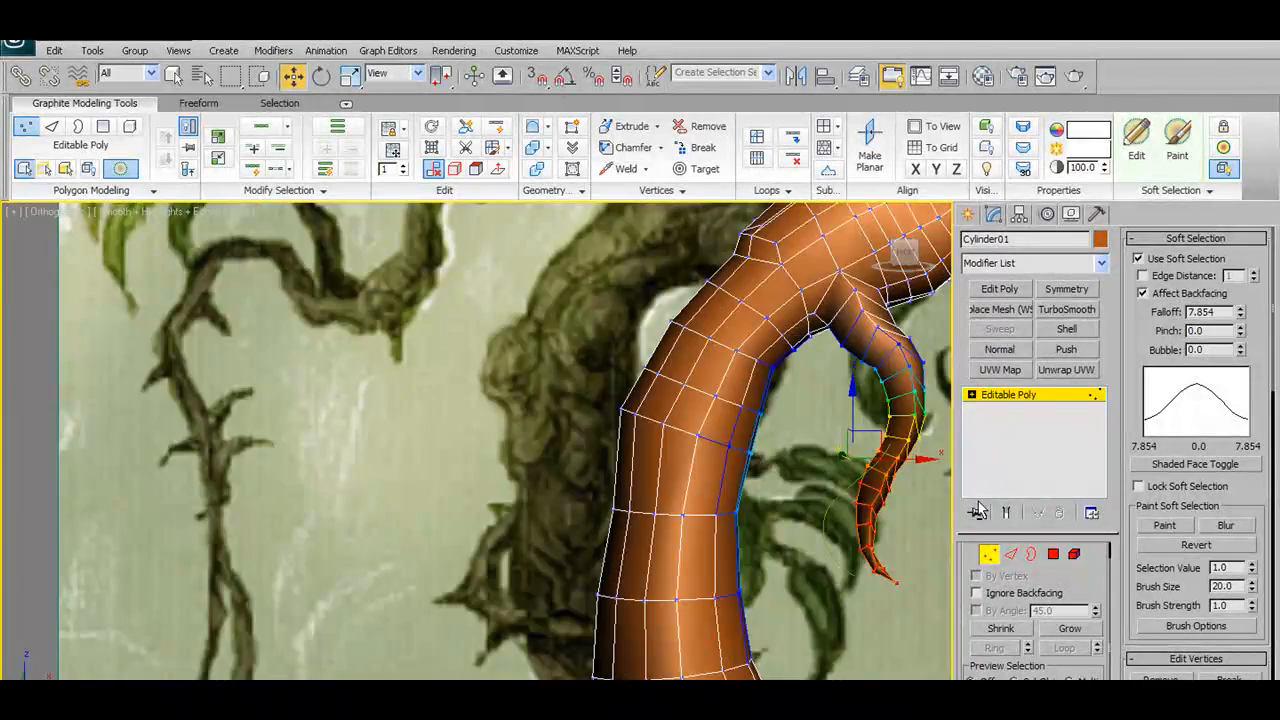
# Examine the reshaped branch and the trunk bulge against the reference in the front view, leaving vertex level
pyautogui.keyDown('alt'); pyautogui.moveTo(978, 502); pyautogui.dragTo(916, 557, button='middle'); pyautogui.keyUp('alt')
pyautogui.keyDown('alt'); pyautogui.moveTo(835, 599); pyautogui.dragTo(700, 500, button='middle'); pyautogui.keyUp('alt')
pyautogui.press('f')
pyautogui.moveTo(580, 426); pyautogui.dragTo(614, 580, button='middle')
pyautogui.scroll(7, 594, 462)
pyautogui.moveTo(512, 277); pyautogui.dragTo(589, 473, button='middle')
pyautogui.scroll(3, 592, 465)
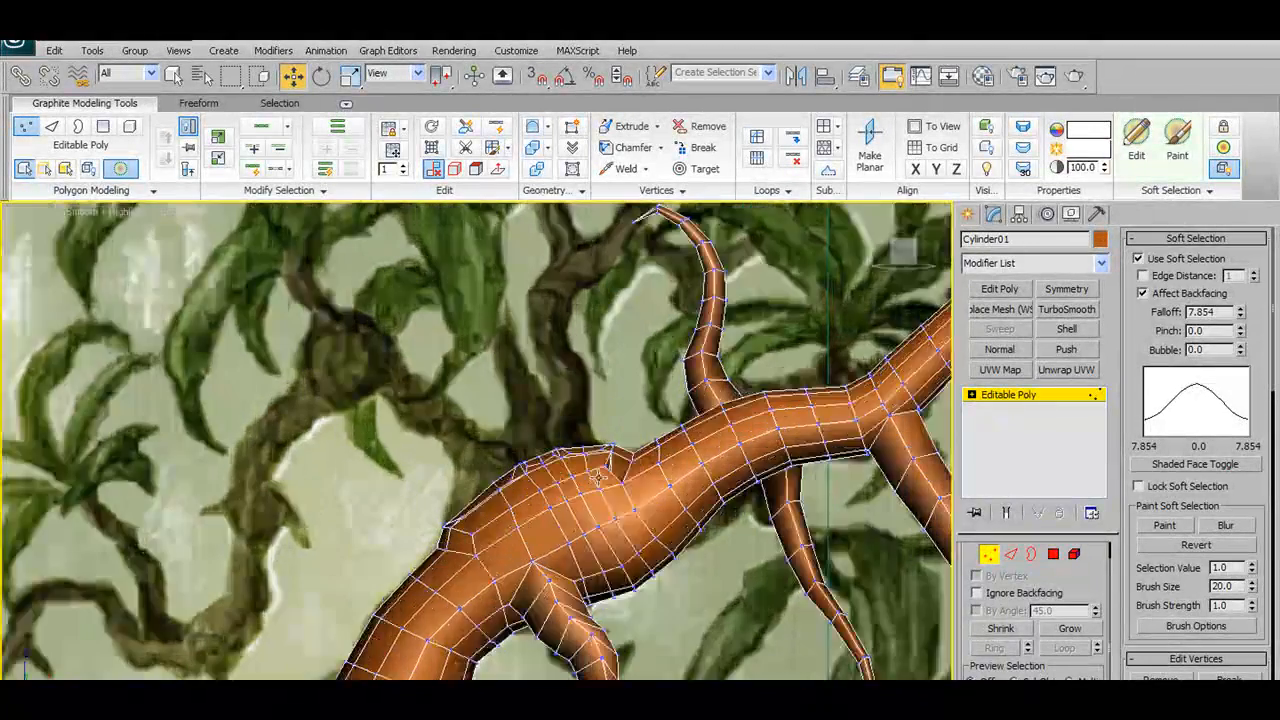
pyautogui.scroll(3, 612, 478)
pyautogui.scroll(-2, 614, 484)
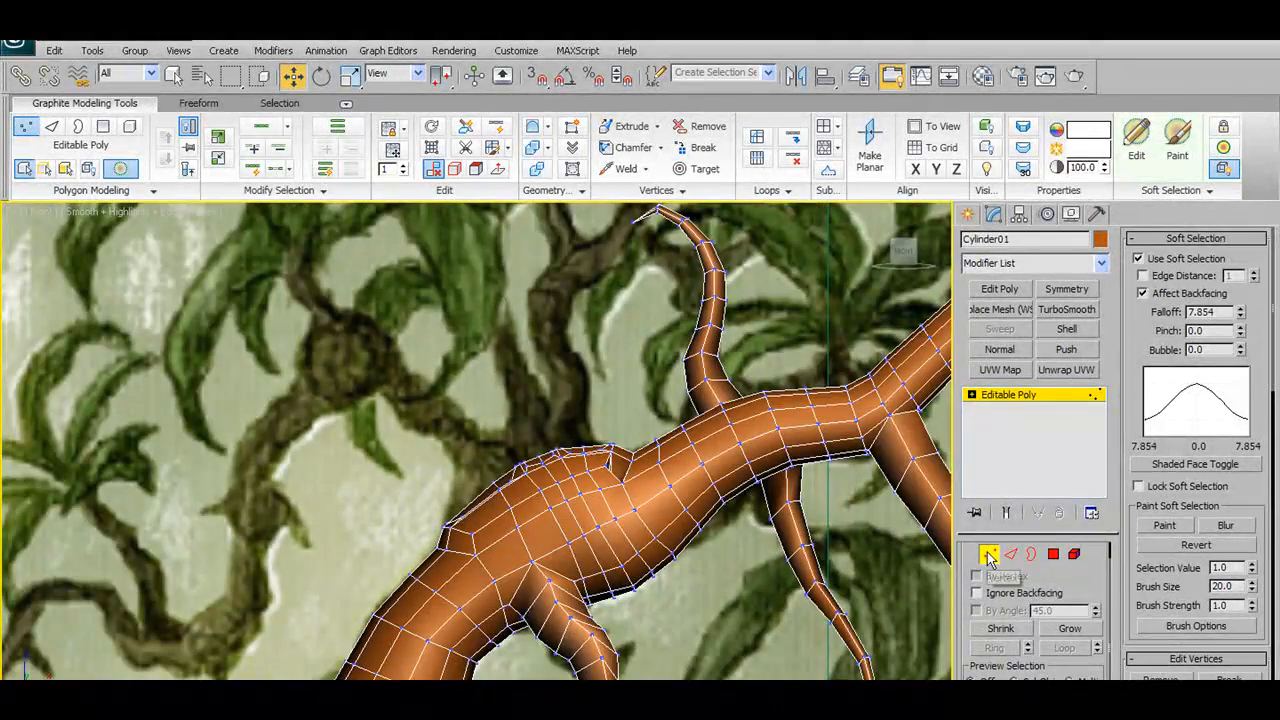
pyautogui.click(988, 554)
pyautogui.scroll(-6, 500, 443)
pyautogui.scroll(4, 482, 448)
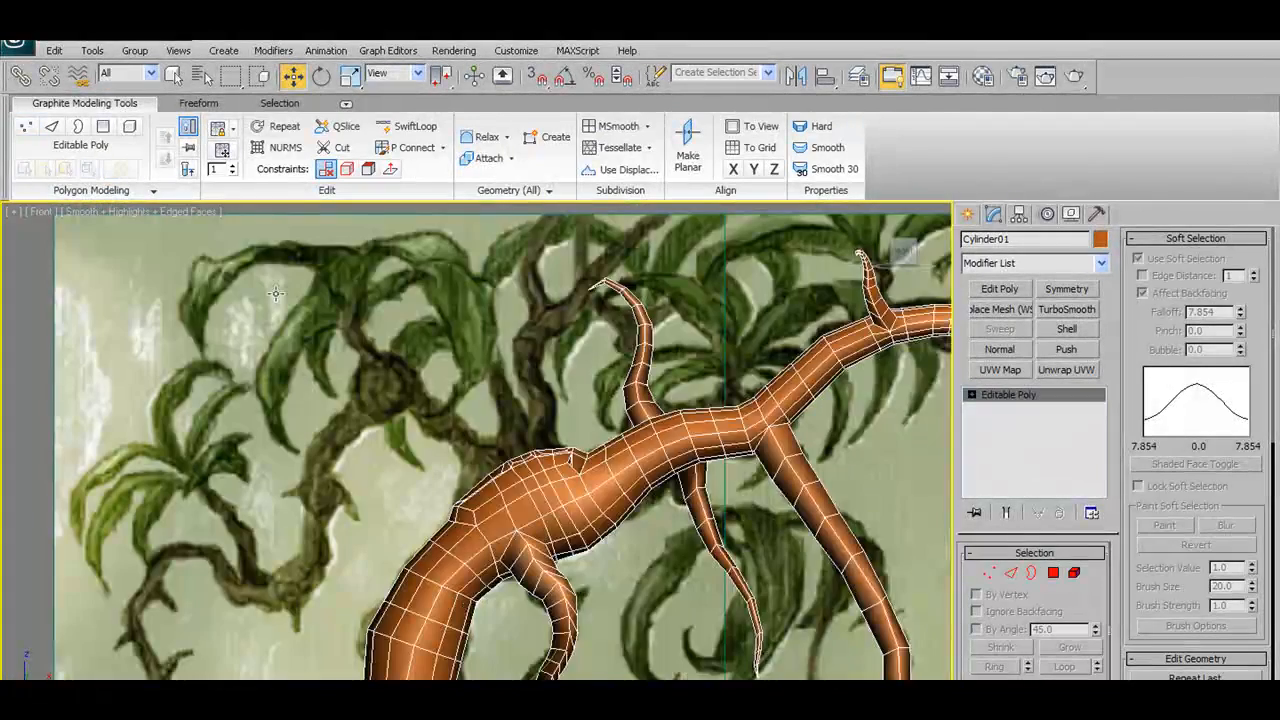
pyautogui.moveTo(537, 367); pyautogui.dragTo(439, 445, button='middle')
pyautogui.scroll(3, 537, 400)
pyautogui.scroll(-2, 537, 420)
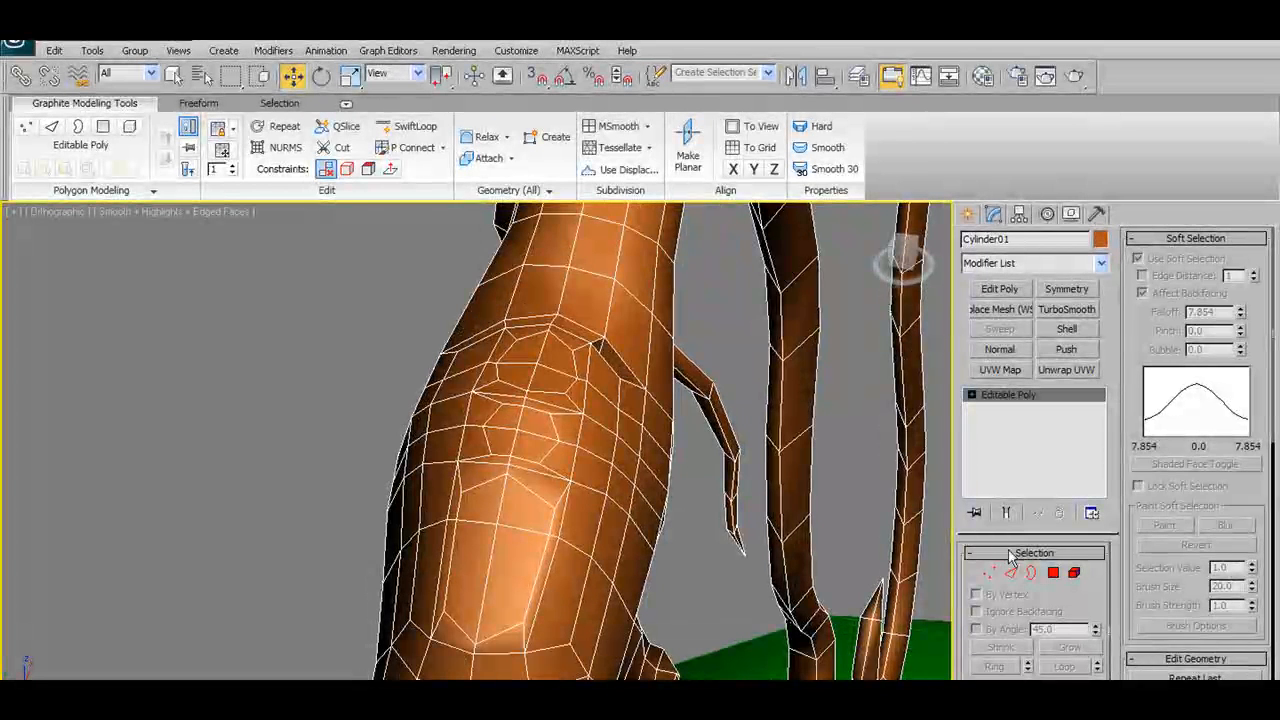
# Switch to edge level and turn off soft selection
pyautogui.click(1011, 573)
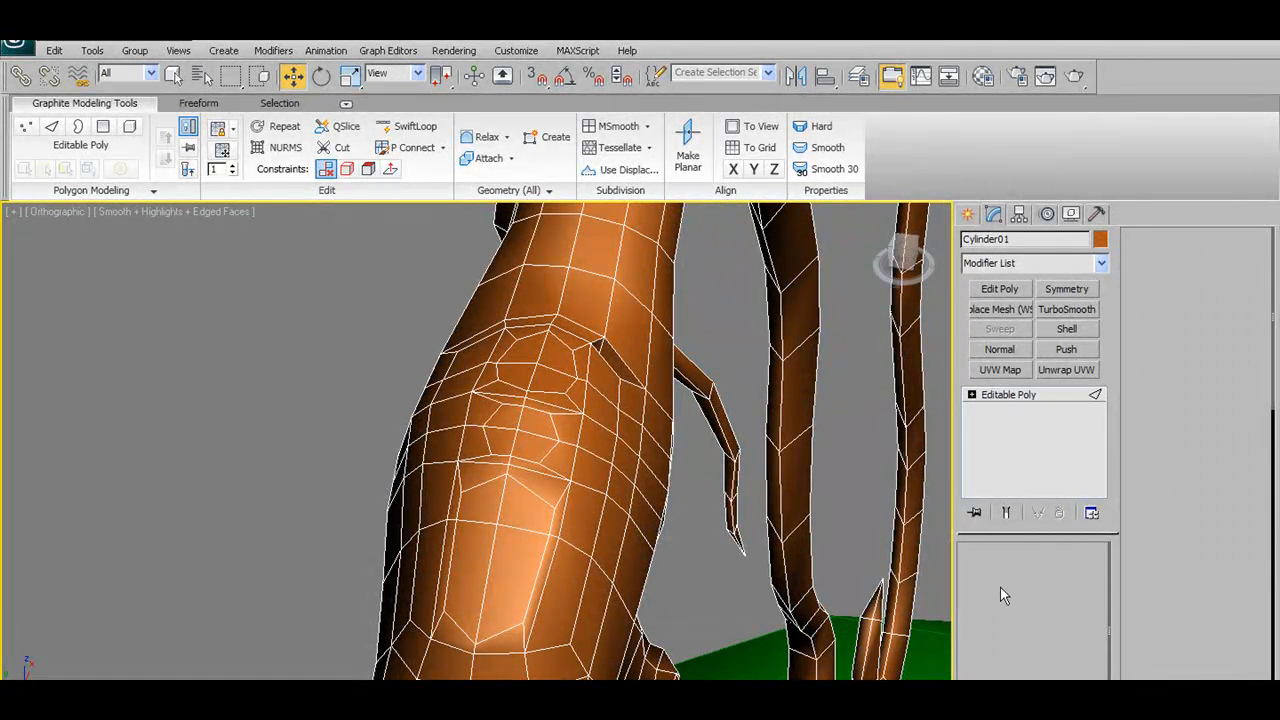
pyautogui.click(51, 128)
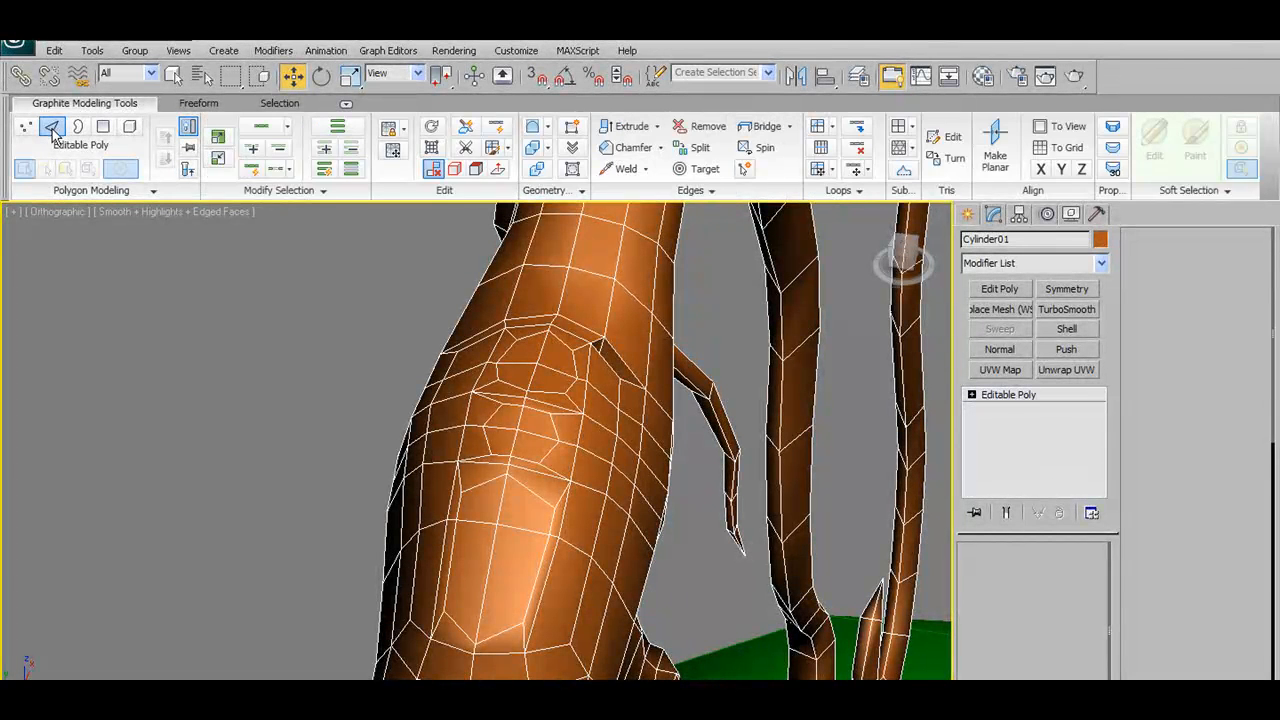
pyautogui.press('2')
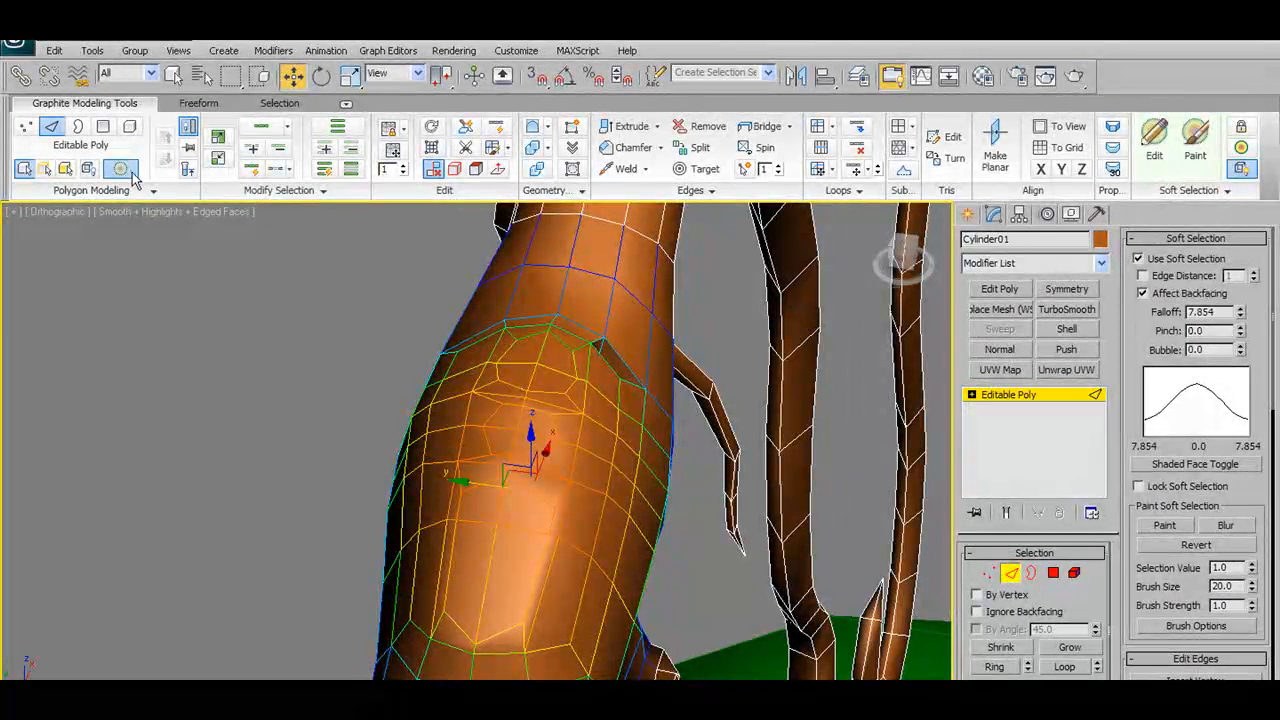
pyautogui.click(120, 168)
# Select the ring of edges outlining the patch below the trunk bulge and remove them
pyautogui.keyDown('ctrl'); pyautogui.click(456, 505); pyautogui.keyUp('ctrl')
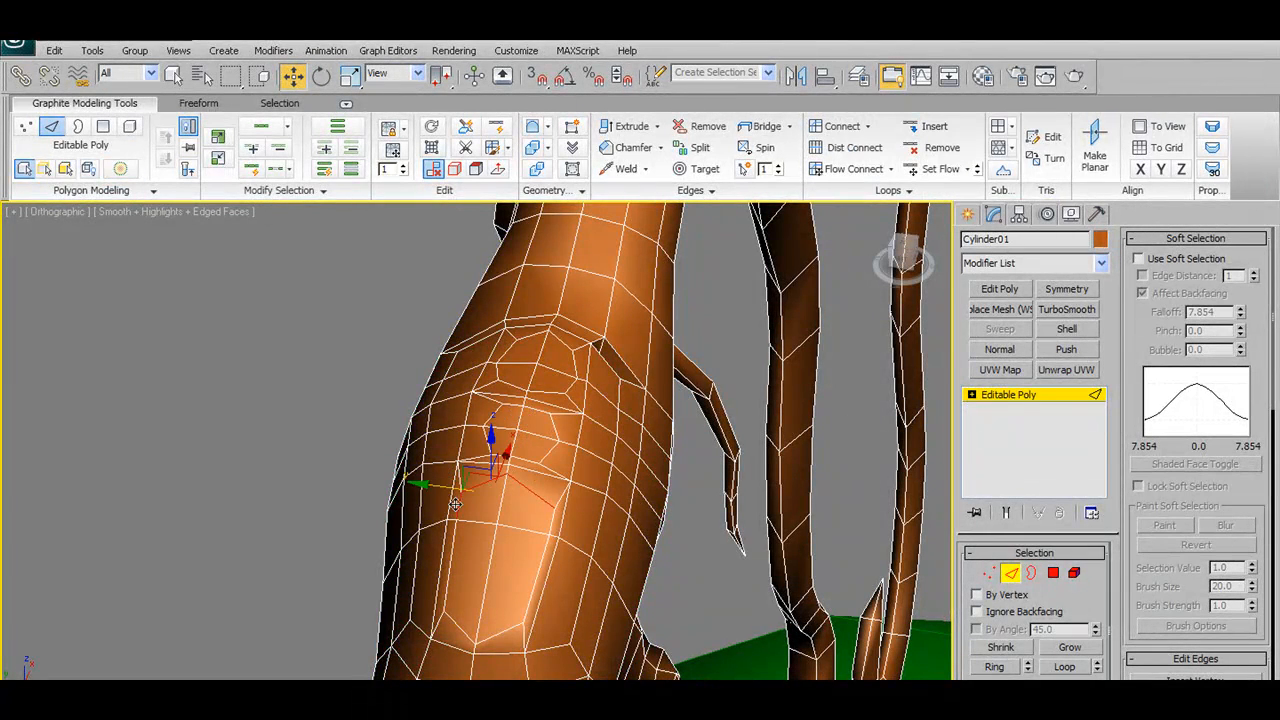
pyautogui.keyDown('ctrl'); pyautogui.click(446, 575); pyautogui.keyUp('ctrl')
pyautogui.keyDown('ctrl'); pyautogui.click(458, 628); pyautogui.keyUp('ctrl')
pyautogui.keyDown('ctrl'); pyautogui.click(495, 635); pyautogui.keyUp('ctrl')
pyautogui.keyDown('ctrl'); pyautogui.click(538, 573); pyautogui.keyUp('ctrl')
pyautogui.keyDown('ctrl'); pyautogui.click(550, 520); pyautogui.keyUp('ctrl')
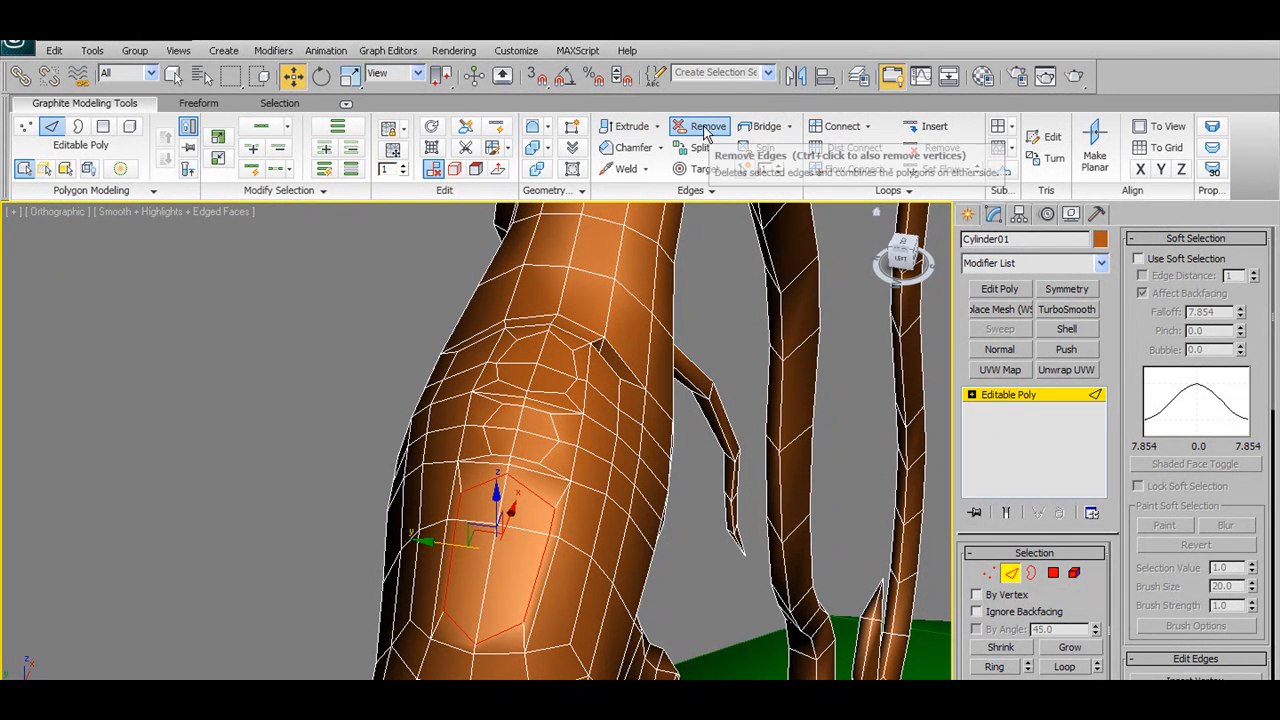
pyautogui.click(583, 550)
# Switch to vertex level and remove the stray vertices left behind by the deleted edge ring
pyautogui.click(986, 572)
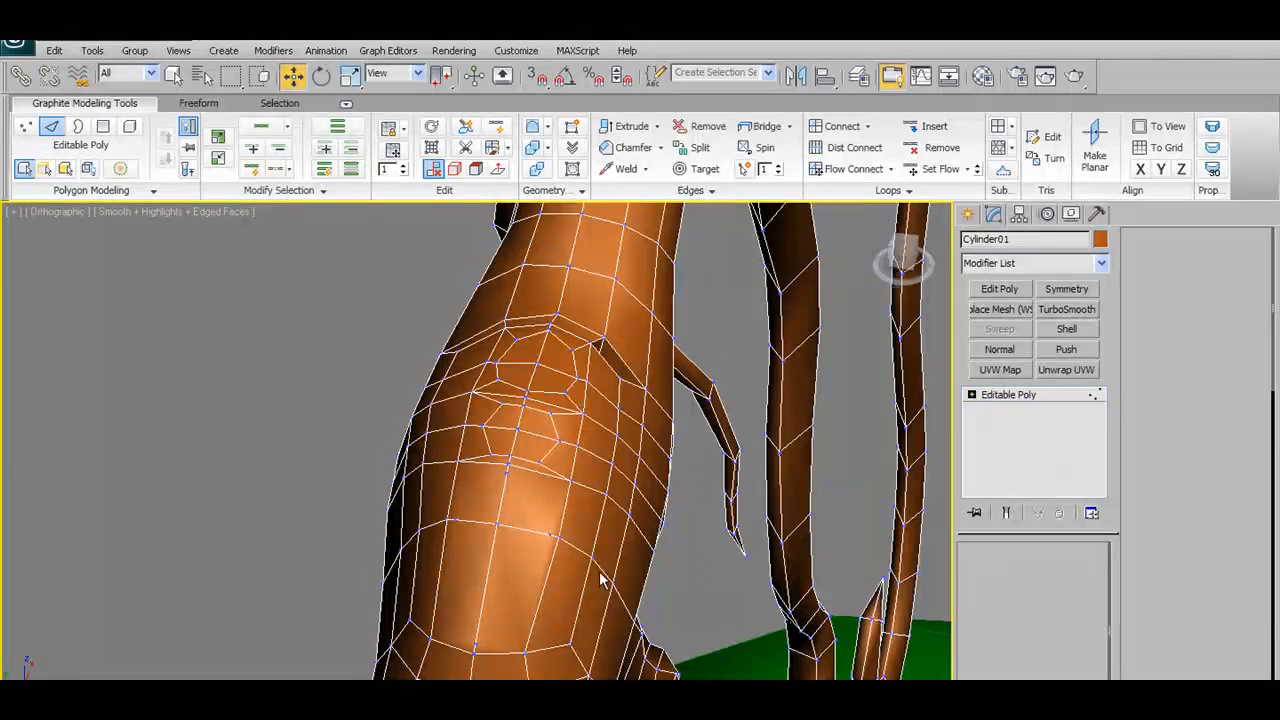
pyautogui.scroll(3, 577, 548)
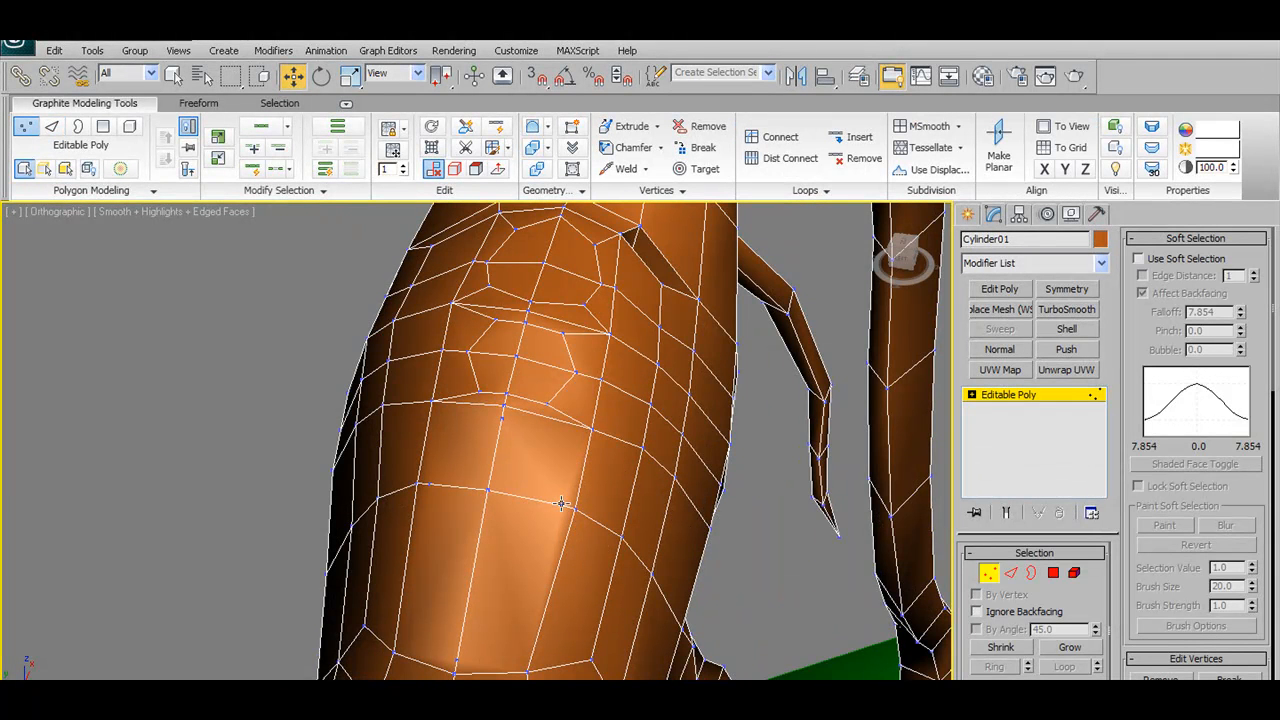
pyautogui.click(503, 419)
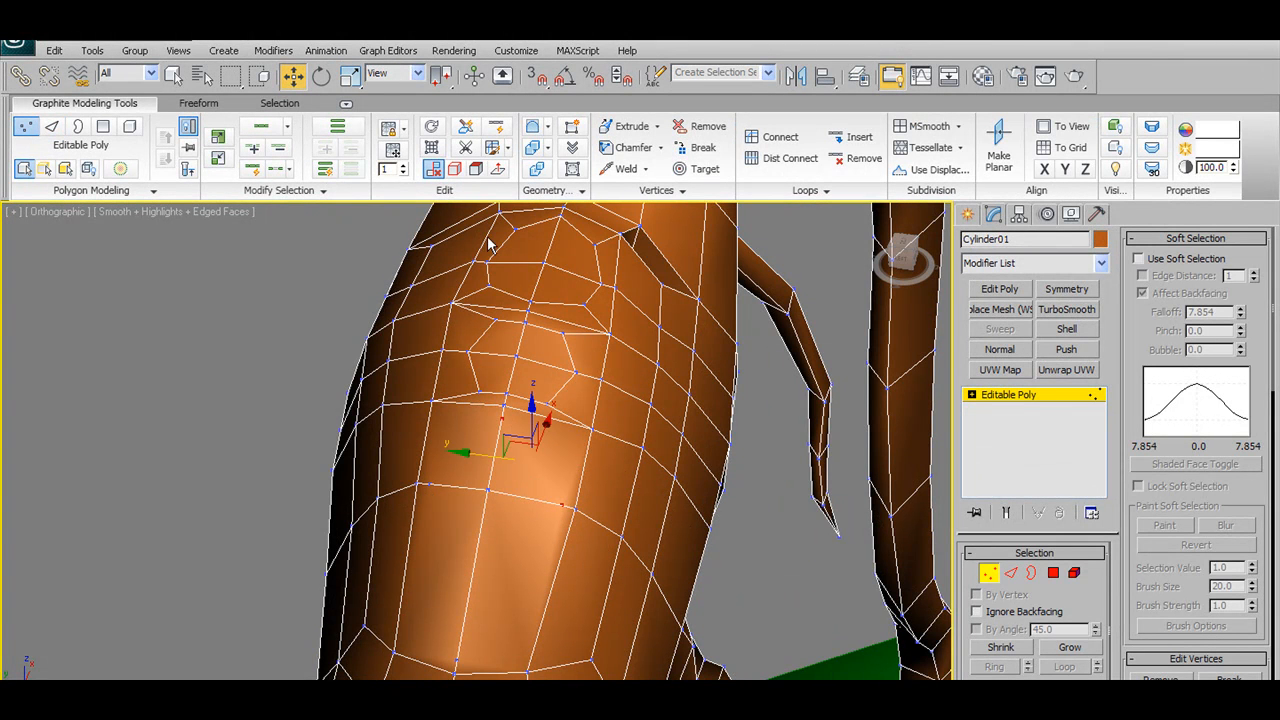
pyautogui.click(492, 147)
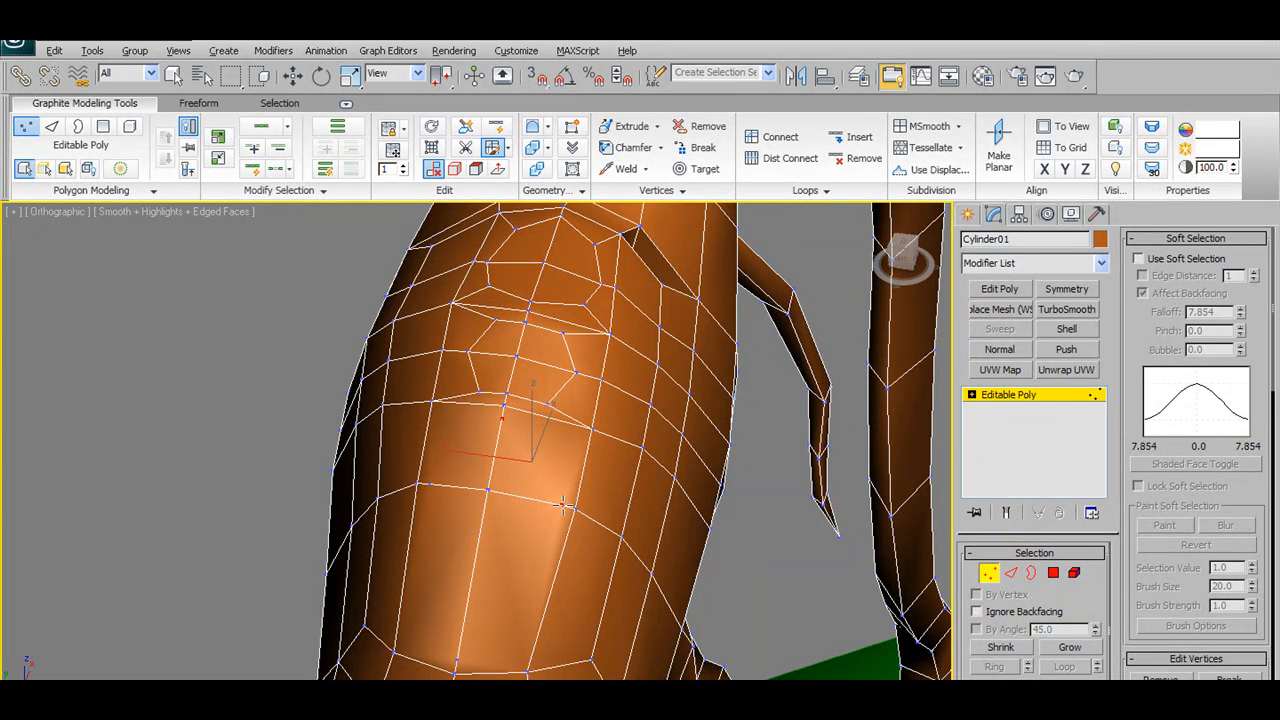
pyautogui.hotkey('ctrl', 'z')
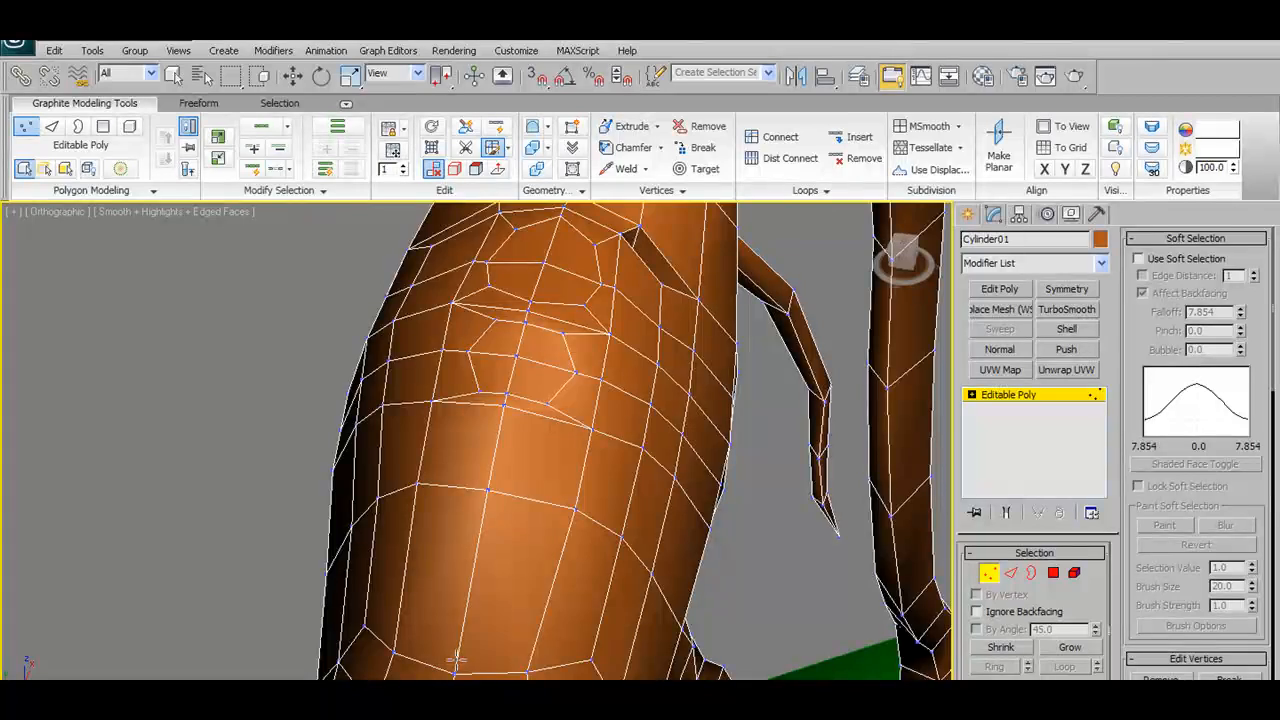
# Leave the Cut tool and adjust the vertex in the small patch at the lower end of the trunk bulge
pyautogui.keyDown('alt'); pyautogui.moveTo(670, 665); pyautogui.dragTo(390, 428, button='middle'); pyautogui.keyUp('alt')
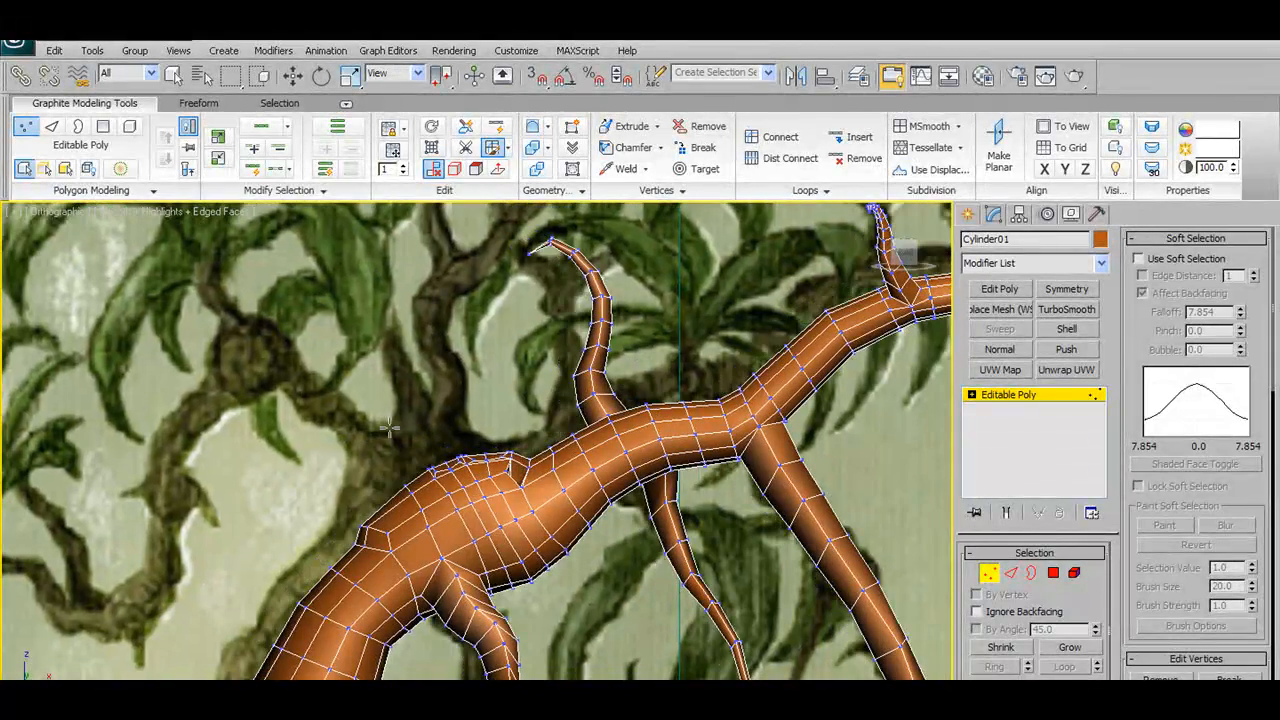
pyautogui.keyDown('alt'); pyautogui.moveTo(472, 573); pyautogui.dragTo(539, 475, button='middle'); pyautogui.keyUp('alt')
pyautogui.keyDown('alt'); pyautogui.moveTo(560, 567); pyautogui.dragTo(912, 585, button='middle'); pyautogui.keyUp('alt')
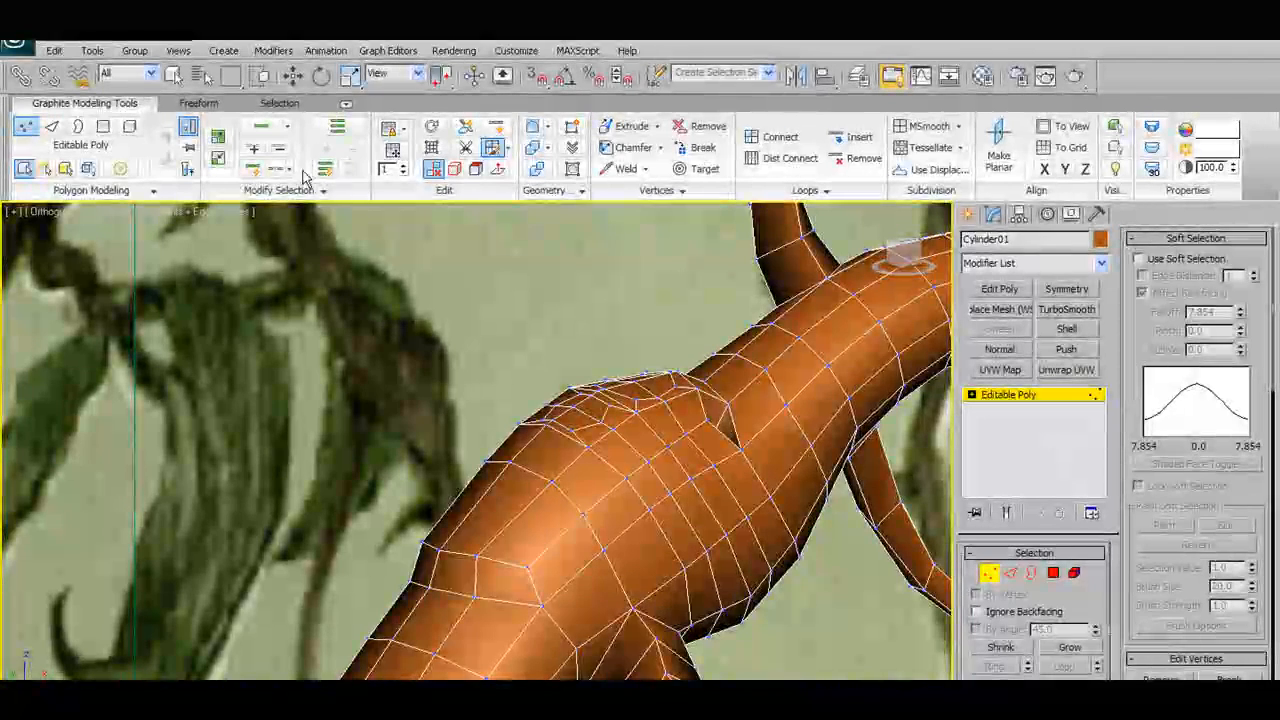
pyautogui.press('w')
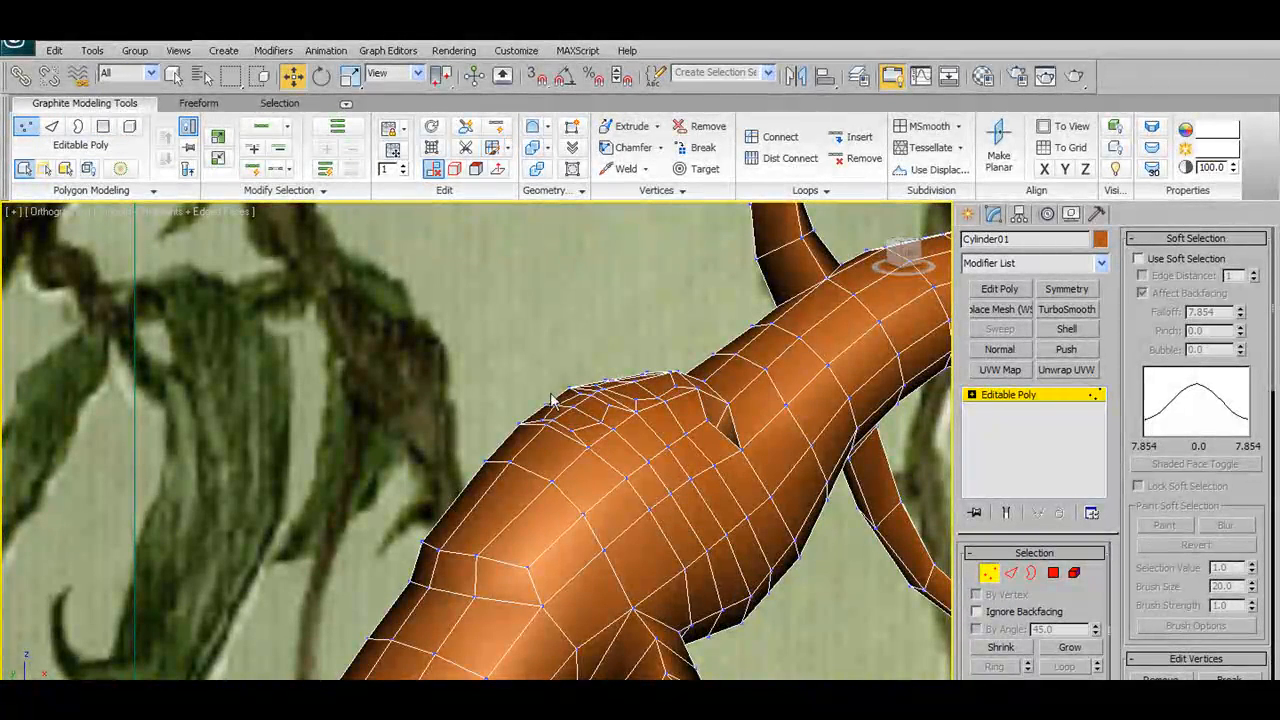
pyautogui.keyDown('alt'); pyautogui.moveTo(527, 563); pyautogui.dragTo(553, 543, button='middle'); pyautogui.keyUp('alt')
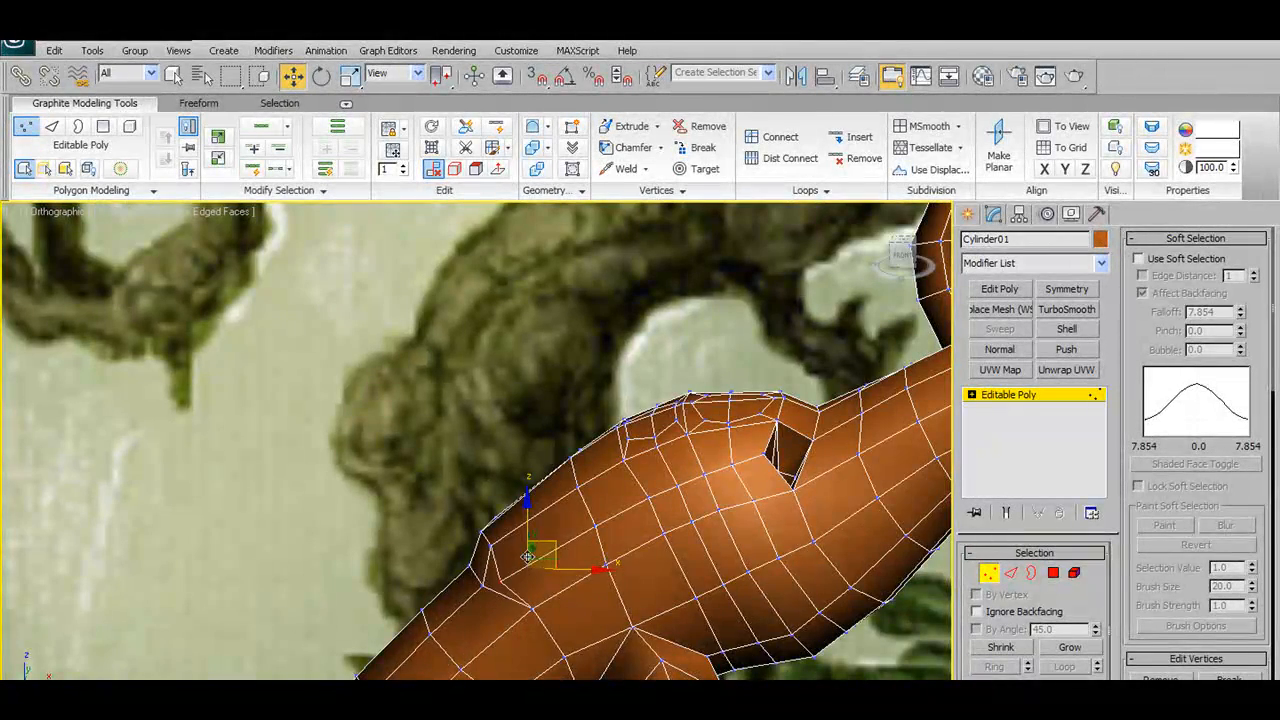
pyautogui.keyDown('alt'); pyautogui.moveTo(530, 555); pyautogui.dragTo(642, 544, button='middle'); pyautogui.keyUp('alt')
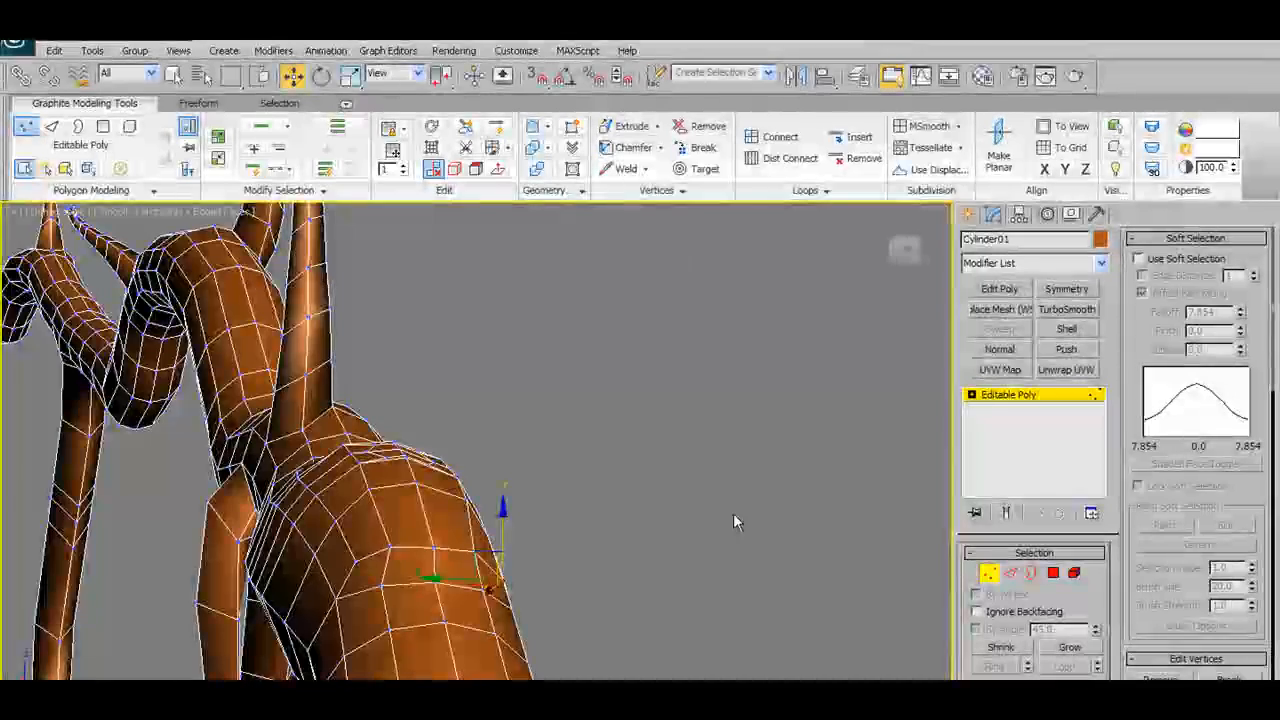
pyautogui.keyDown('alt'); pyautogui.moveTo(733, 520); pyautogui.dragTo(473, 596, button='middle'); pyautogui.keyUp('alt')
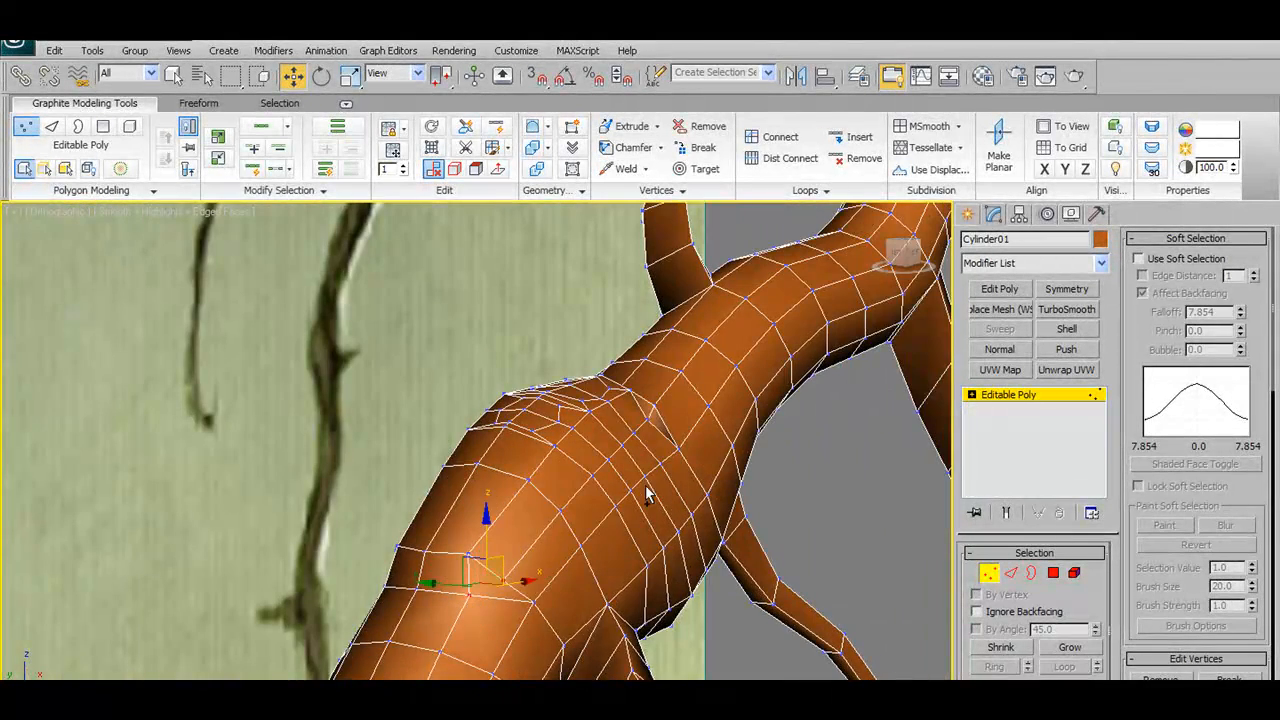
pyautogui.click(776, 138)
pyautogui.keyDown('alt'); pyautogui.moveTo(484, 632); pyautogui.dragTo(517, 578, button='middle'); pyautogui.keyUp('alt')
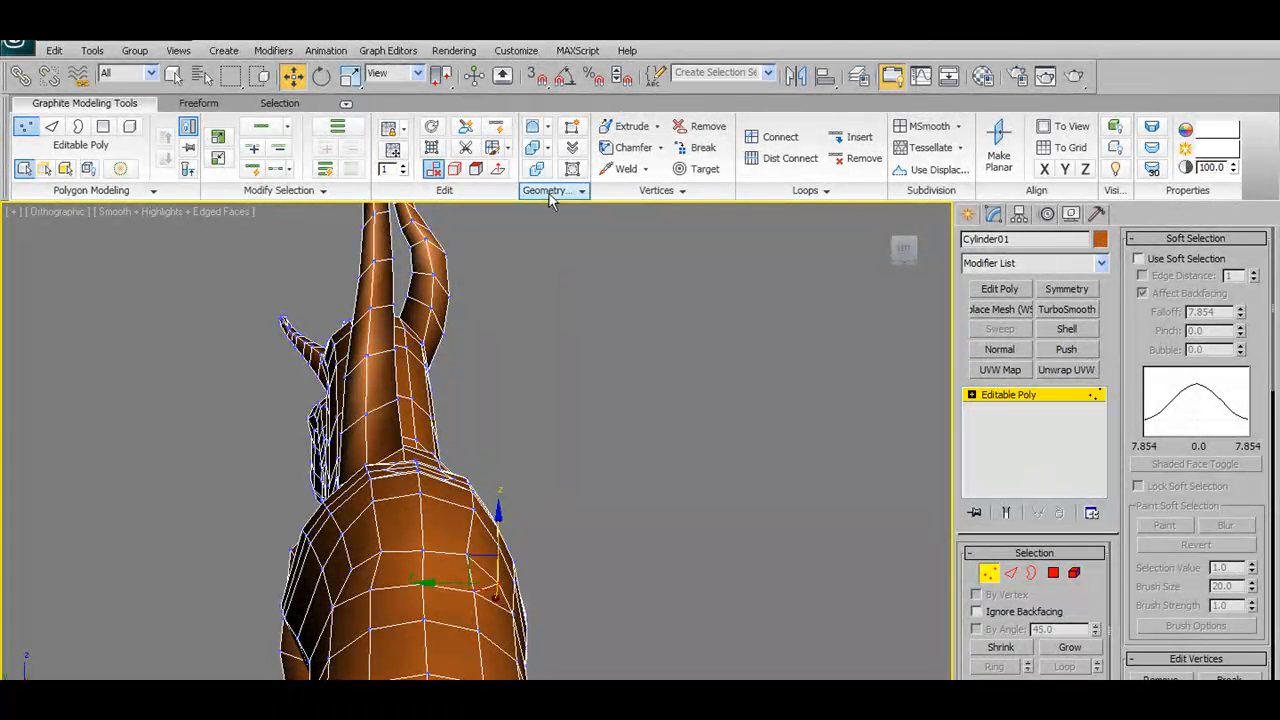
# Move the patch vertex at the bulge's lower end using the Screen coordinate system and the edge constraint
pyautogui.click(400, 73)
pyautogui.click(393, 105)
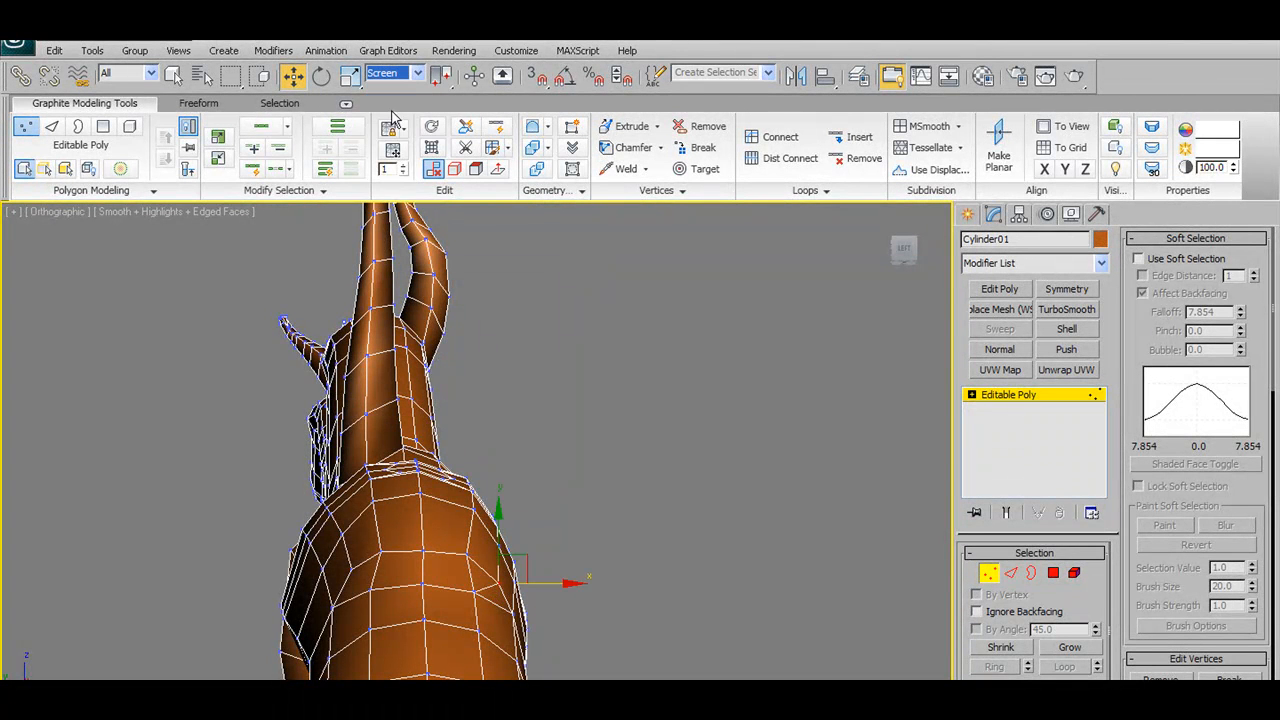
pyautogui.moveTo(560, 586); pyautogui.dragTo(554, 586)
pyautogui.keyDown('alt'); pyautogui.moveTo(554, 588); pyautogui.dragTo(520, 497, button='middle'); pyautogui.keyUp('alt')
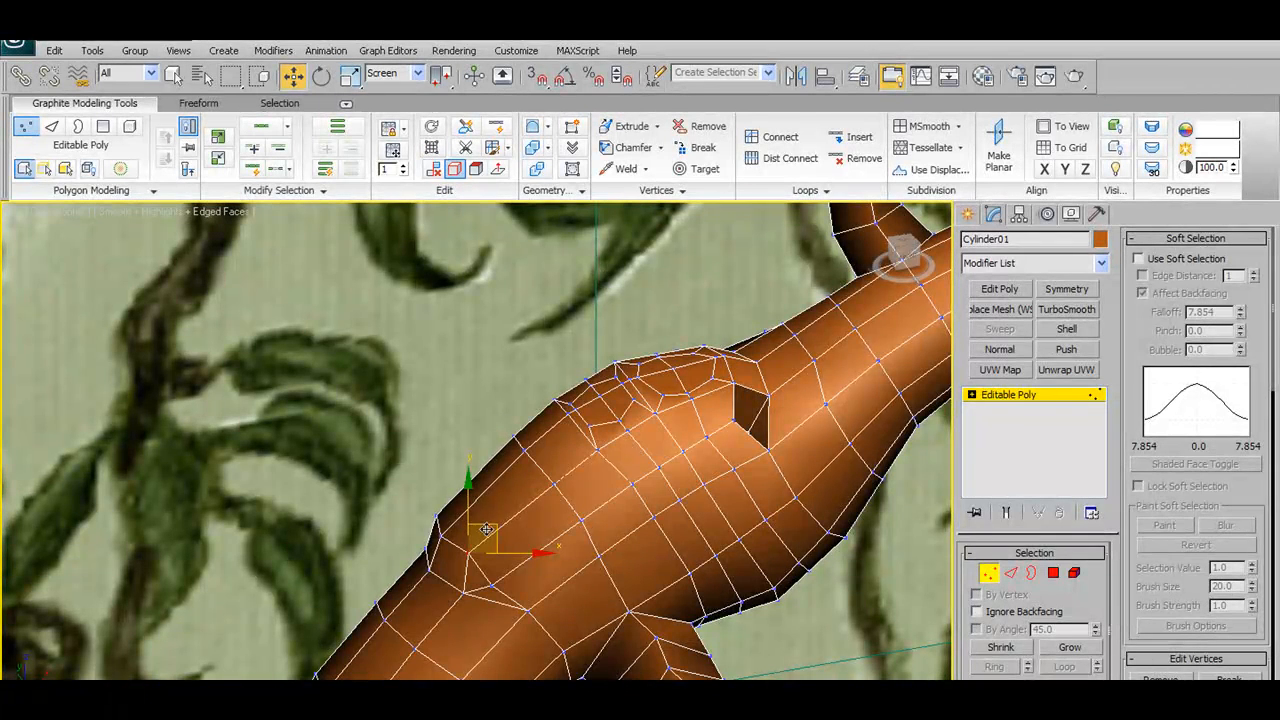
pyautogui.moveTo(503, 517); pyautogui.dragTo(514, 545)
# Slide the neighbouring vertices across the trunk bulge along their edges to even out the mesh spacing
pyautogui.click(539, 601)
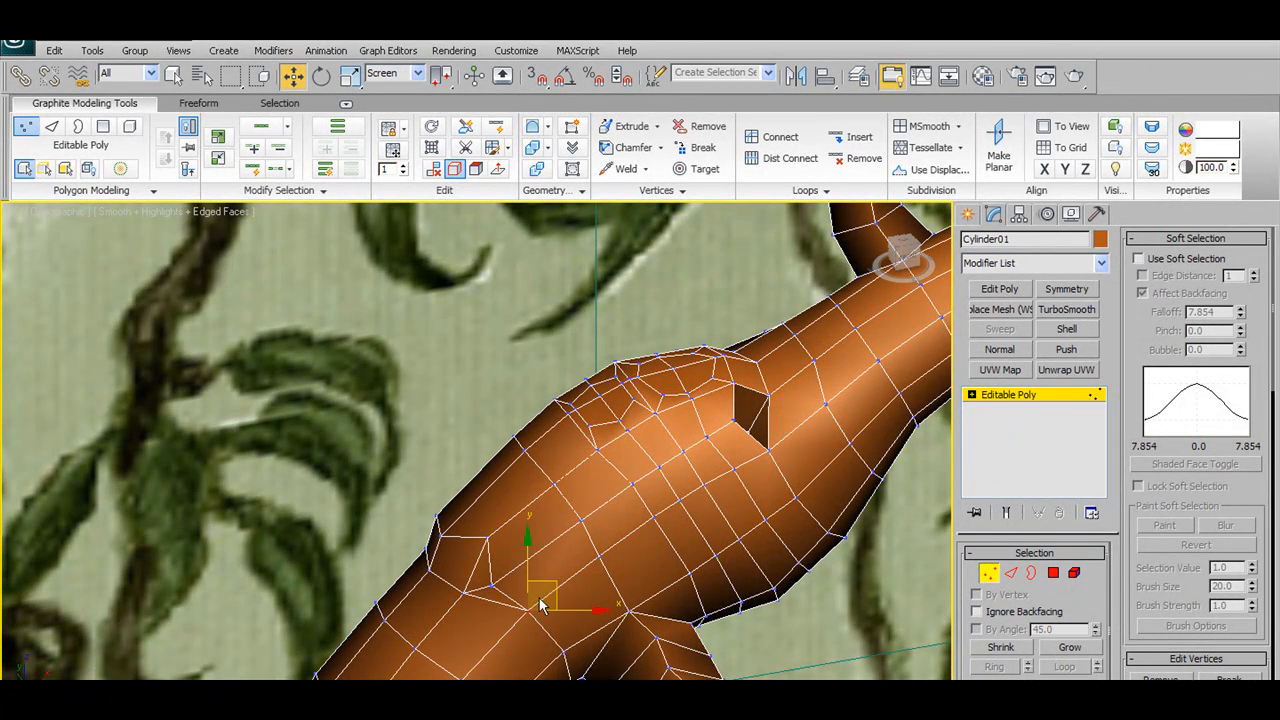
pyautogui.click(612, 550)
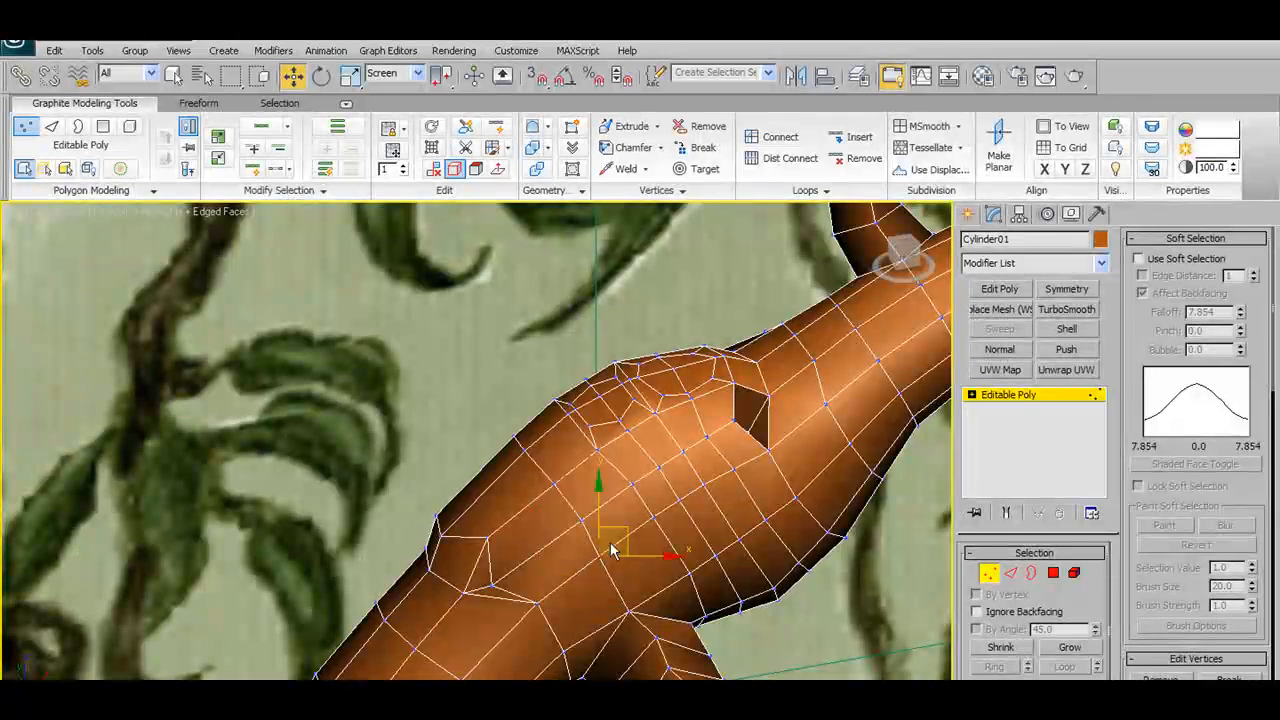
pyautogui.click(553, 481)
pyautogui.keyDown('alt'); pyautogui.moveTo(556, 480); pyautogui.dragTo(583, 474, button='middle'); pyautogui.keyUp('alt')
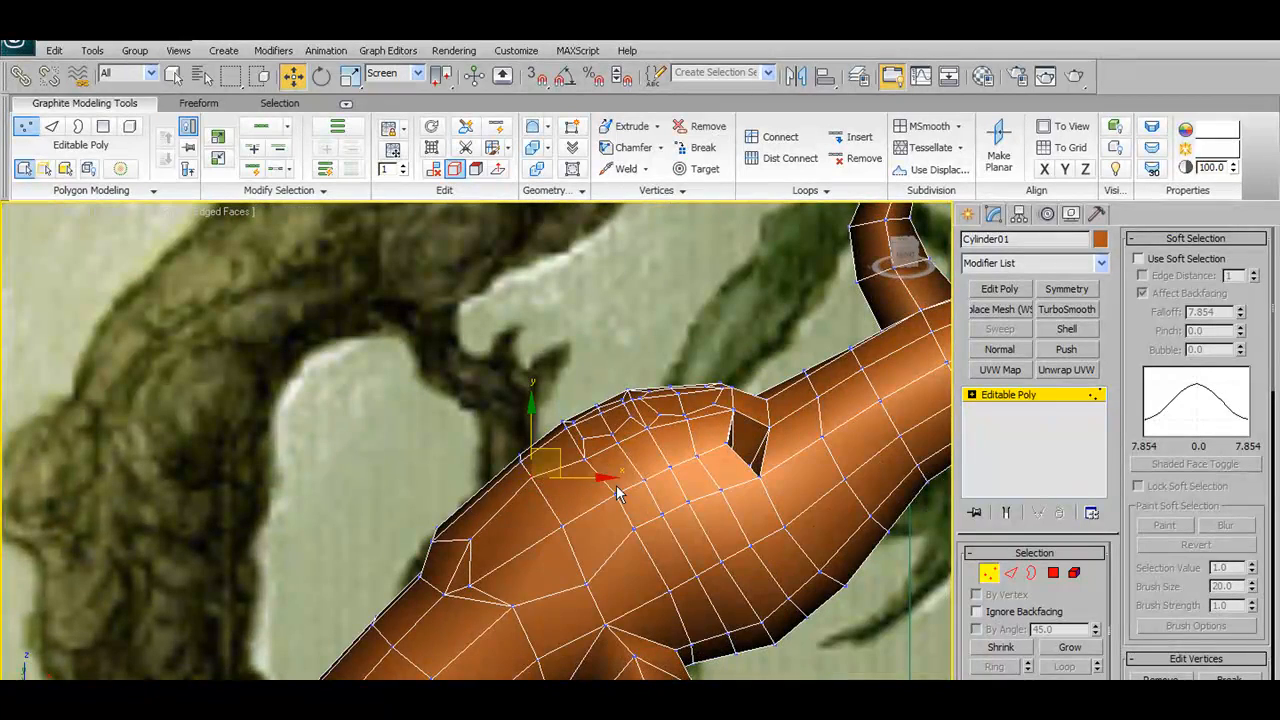
pyautogui.click(614, 493)
pyautogui.keyDown('alt'); pyautogui.moveTo(660, 462); pyautogui.dragTo(762, 512, button='middle'); pyautogui.keyUp('alt')
pyautogui.scroll(-8, 618, 525)
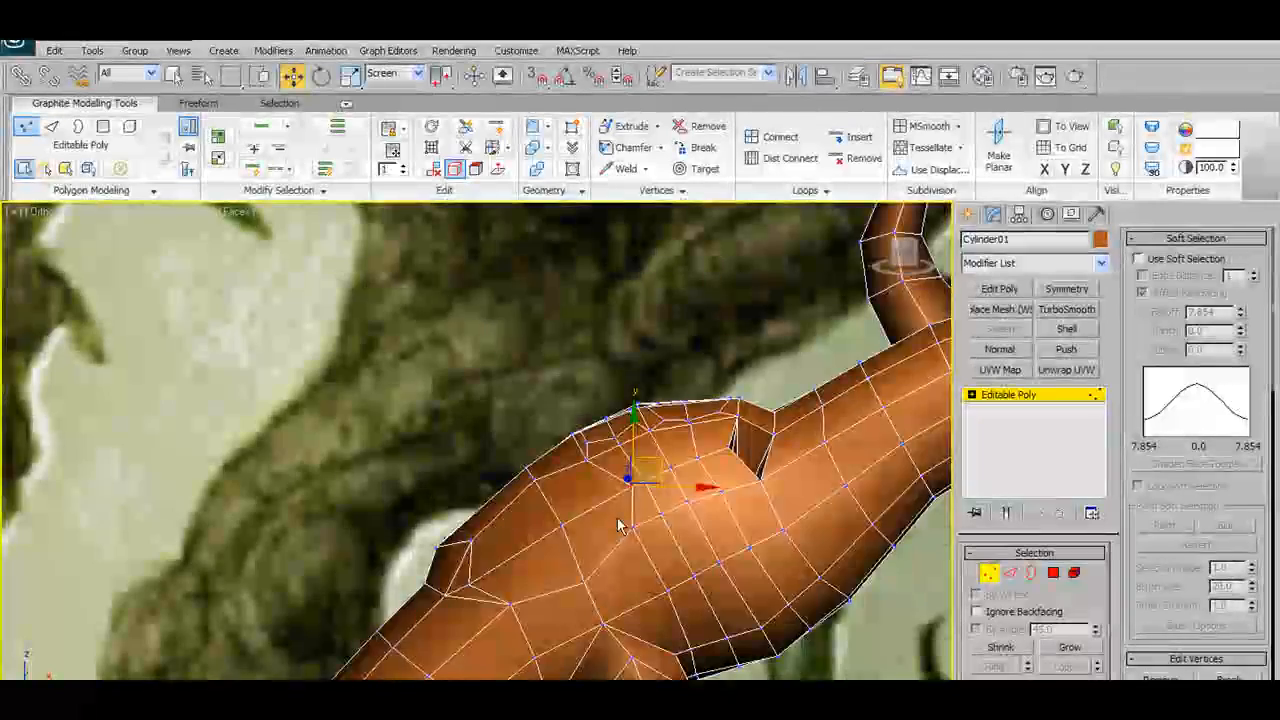
# Inspect the trunk bulge's mesh from several angles and distances at vertex and polygon level
pyautogui.scroll(3, 590, 500)
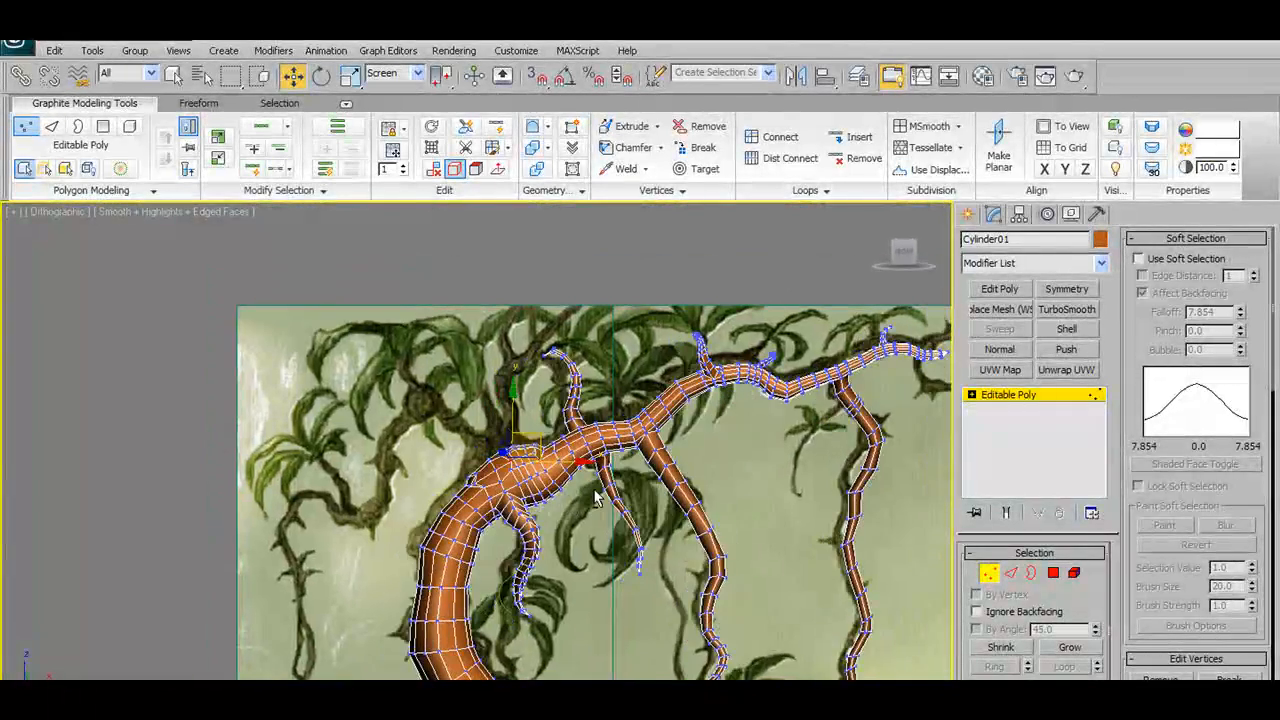
pyautogui.scroll(5, 646, 493)
pyautogui.keyDown('alt'); pyautogui.moveTo(646, 493); pyautogui.dragTo(583, 510, button='middle'); pyautogui.keyUp('alt')
pyautogui.scroll(2, 708, 535)
pyautogui.moveTo(708, 535)
pyautogui.keyDown('alt'); pyautogui.mouseDown(button='middle')
pyautogui.moveTo(650, 469)
pyautogui.moveTo(697, 538)
pyautogui.mouseUp(button='middle'); pyautogui.keyUp('alt')
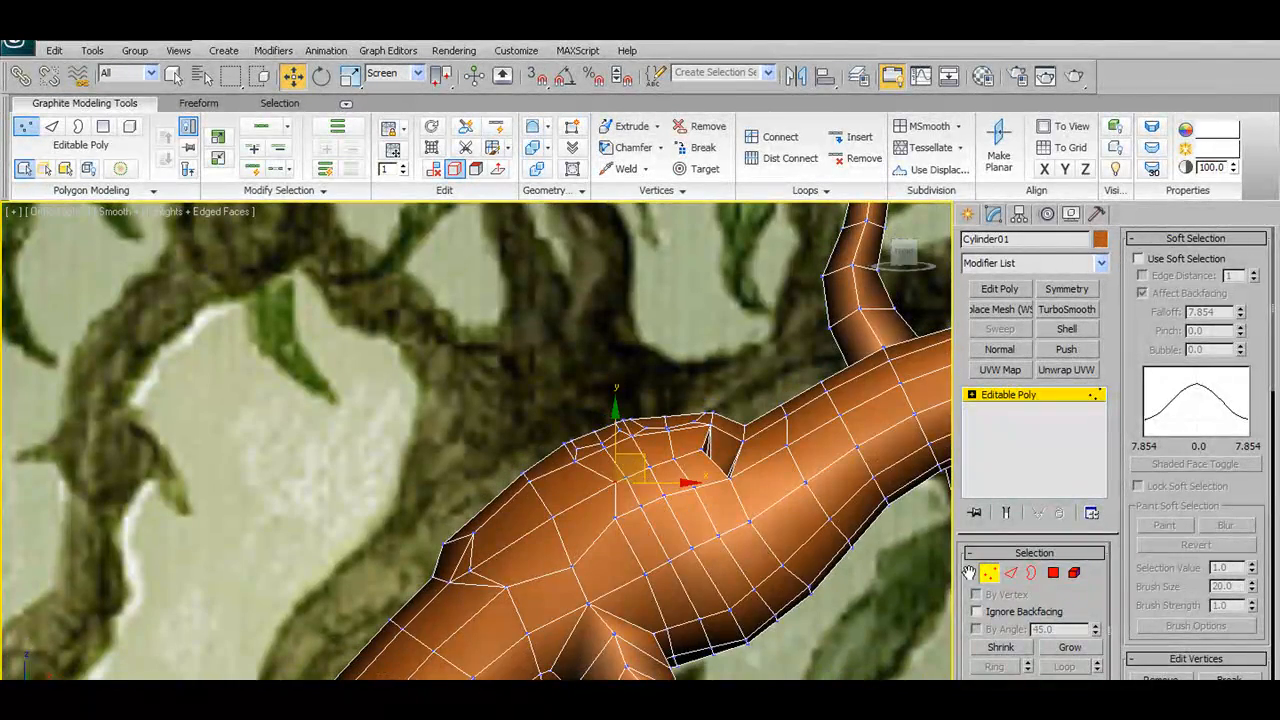
pyautogui.click(1011, 574)
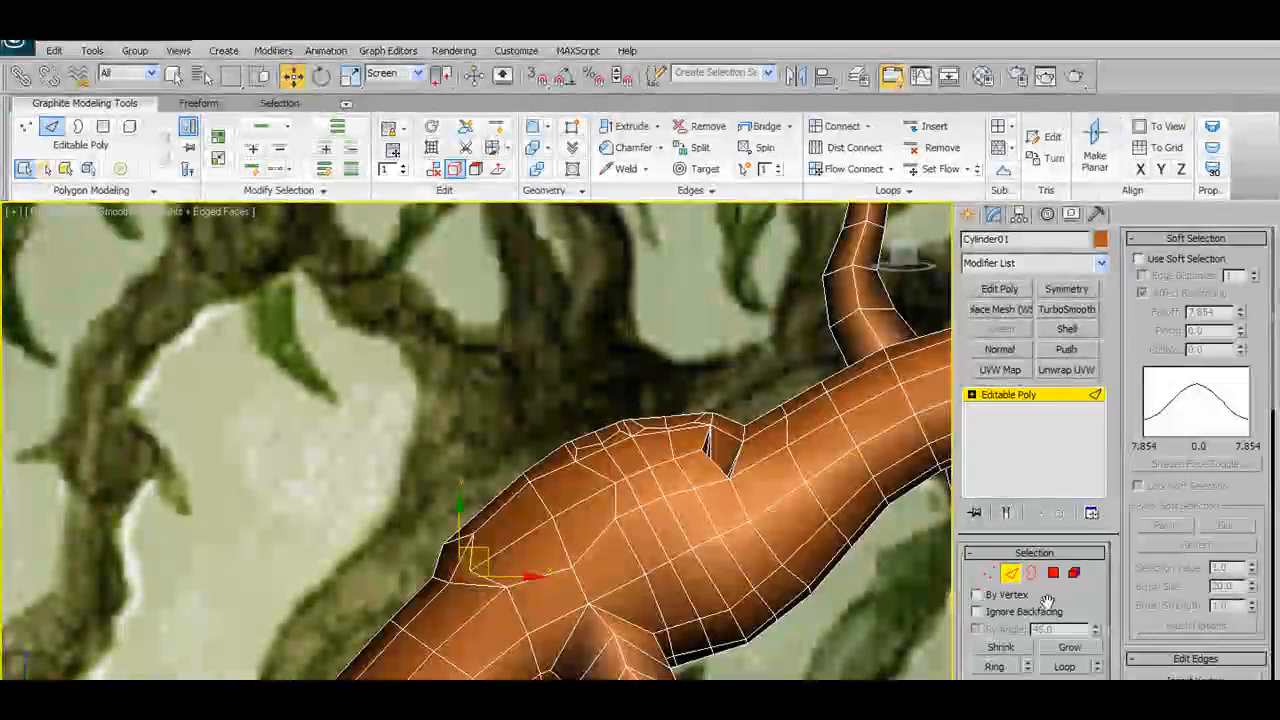
pyautogui.click(1053, 574)
pyautogui.moveTo(568, 498)
pyautogui.keyDown('alt'); pyautogui.mouseDown(button='middle')
pyautogui.moveTo(660, 520)
pyautogui.moveTo(571, 508)
pyautogui.moveTo(586, 508)
pyautogui.mouseUp(button='middle'); pyautogui.keyUp('alt')
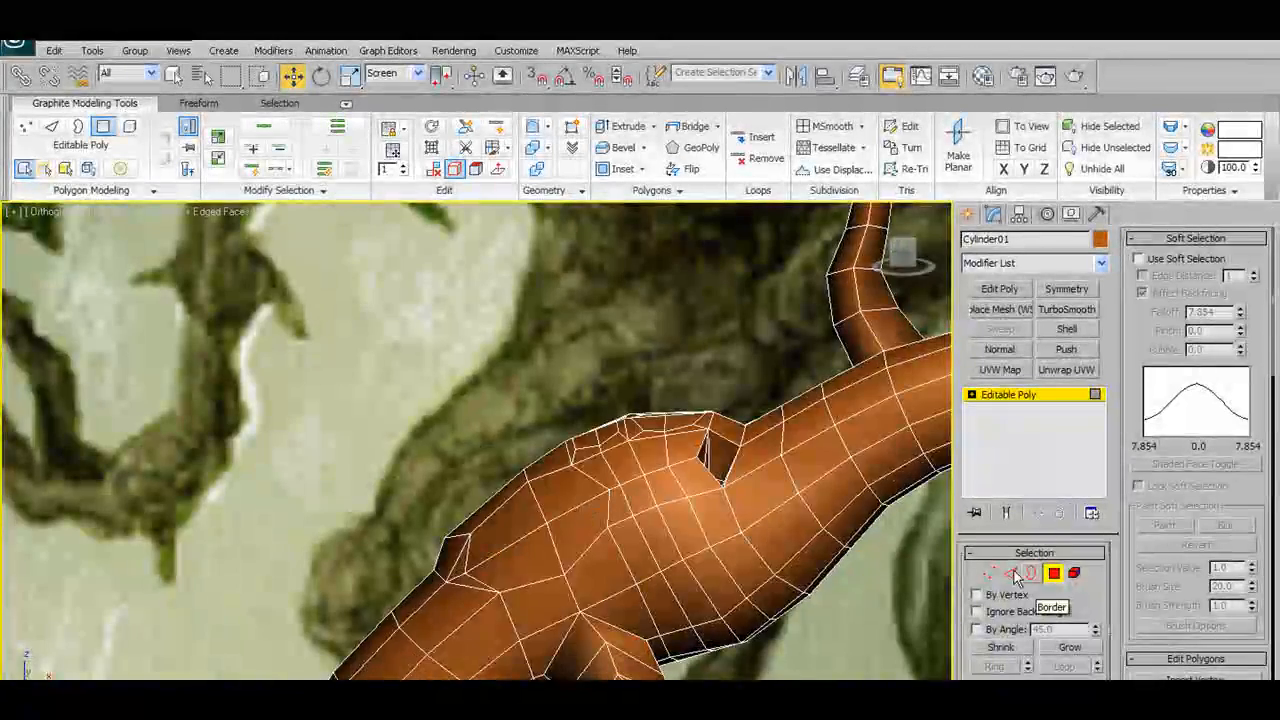
pyautogui.scroll(-3, 596, 554)
pyautogui.keyDown('alt'); pyautogui.moveTo(596, 554); pyautogui.dragTo(560, 580, button='middle'); pyautogui.keyUp('alt')
pyautogui.scroll(4, 559, 552)
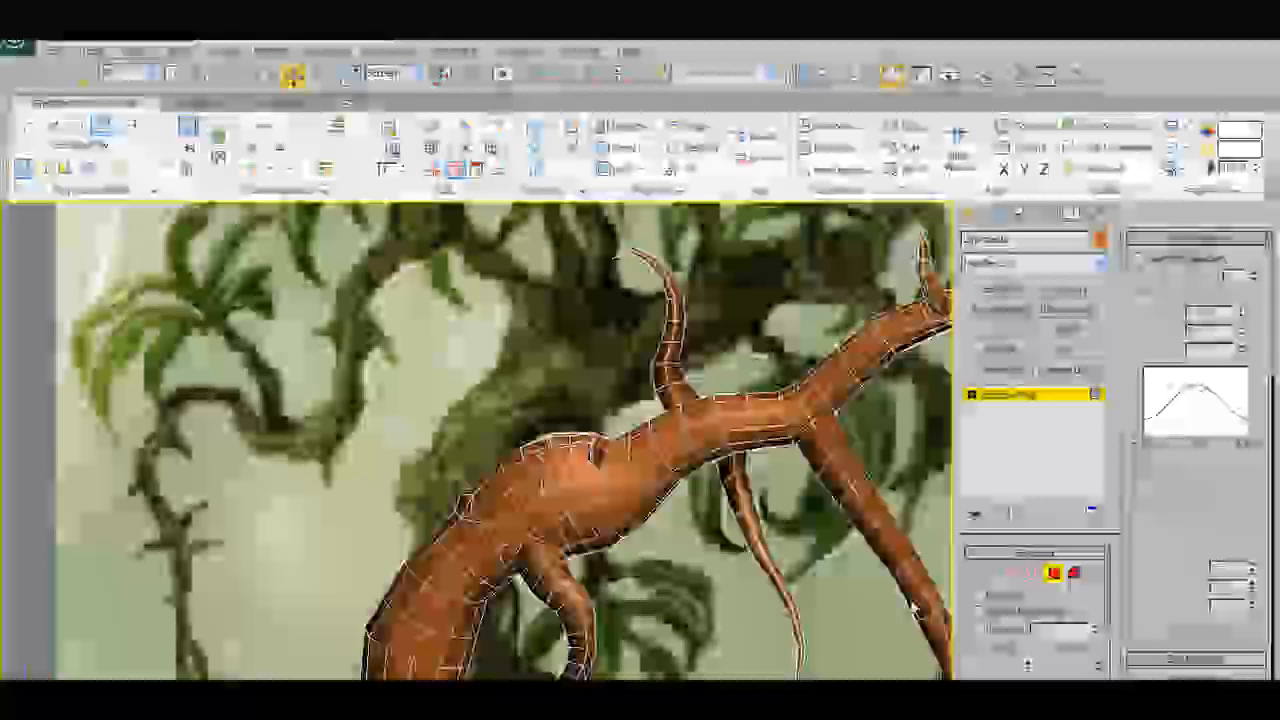
# Remove the interior edges on the upper side of the trunk bulge to merge their faces into one large polygon, and return to vertex level
pyautogui.click(1019, 574)
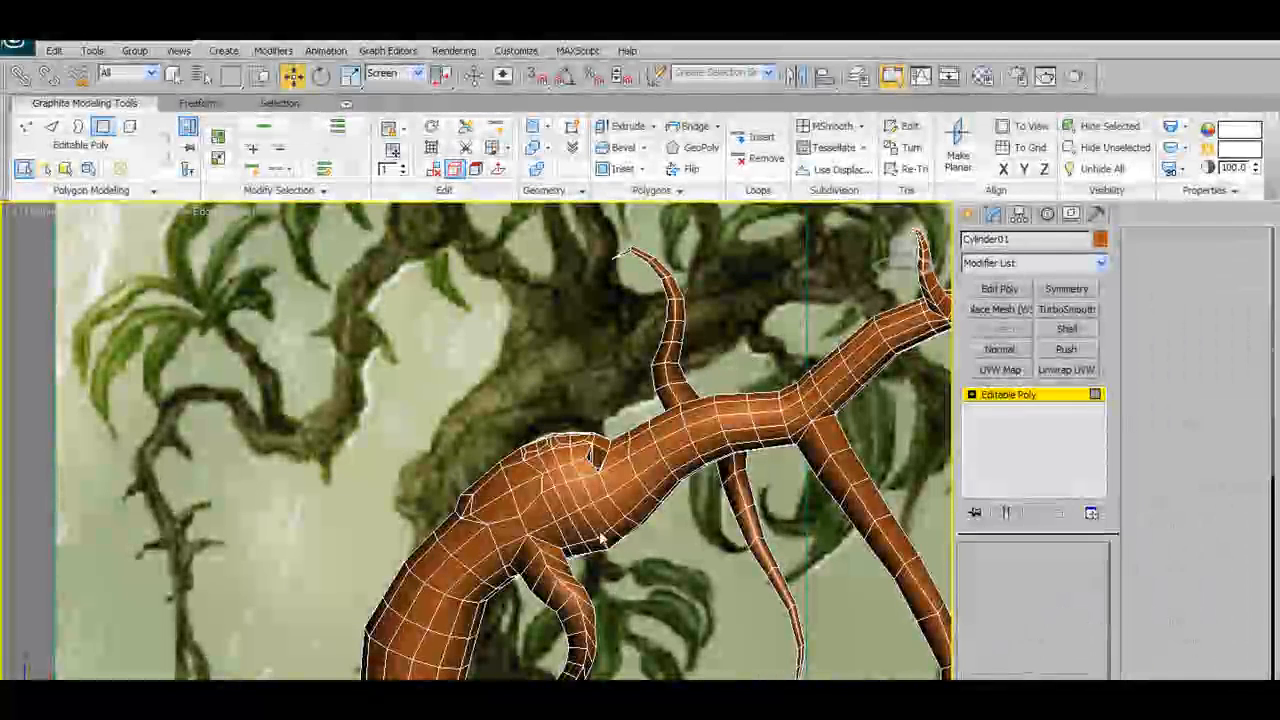
pyautogui.press('2')
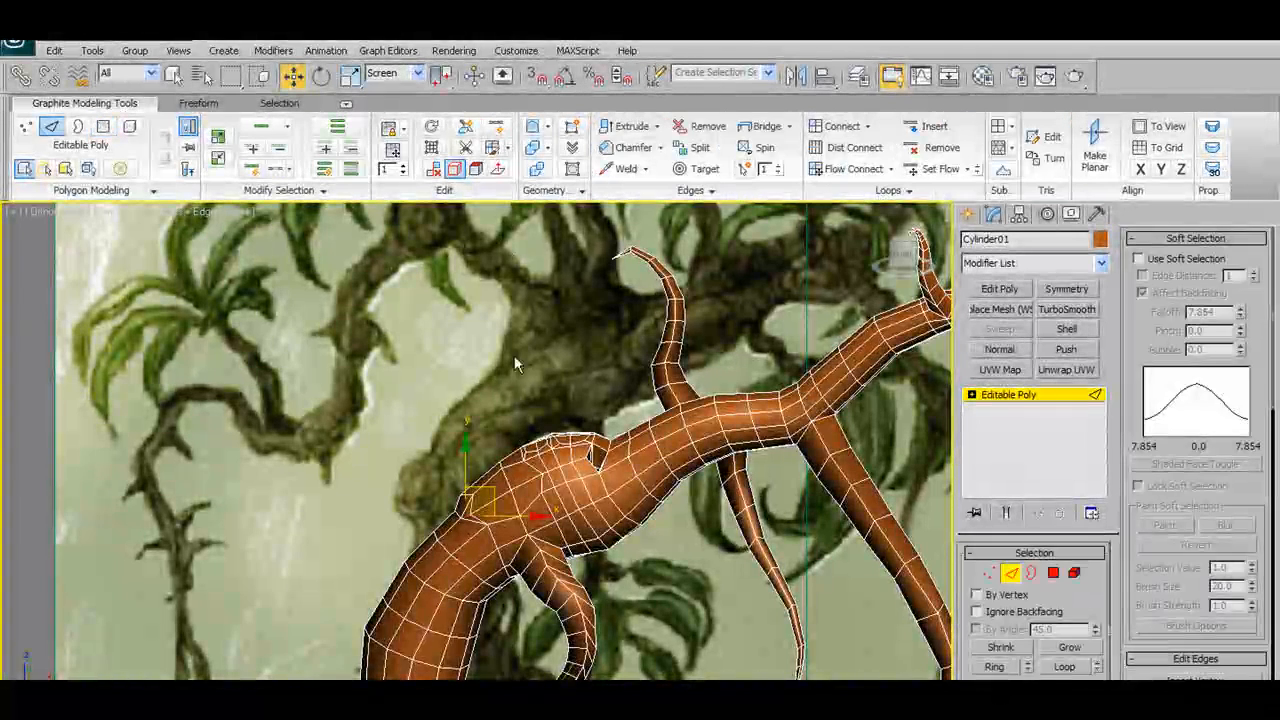
pyautogui.click(512, 484)
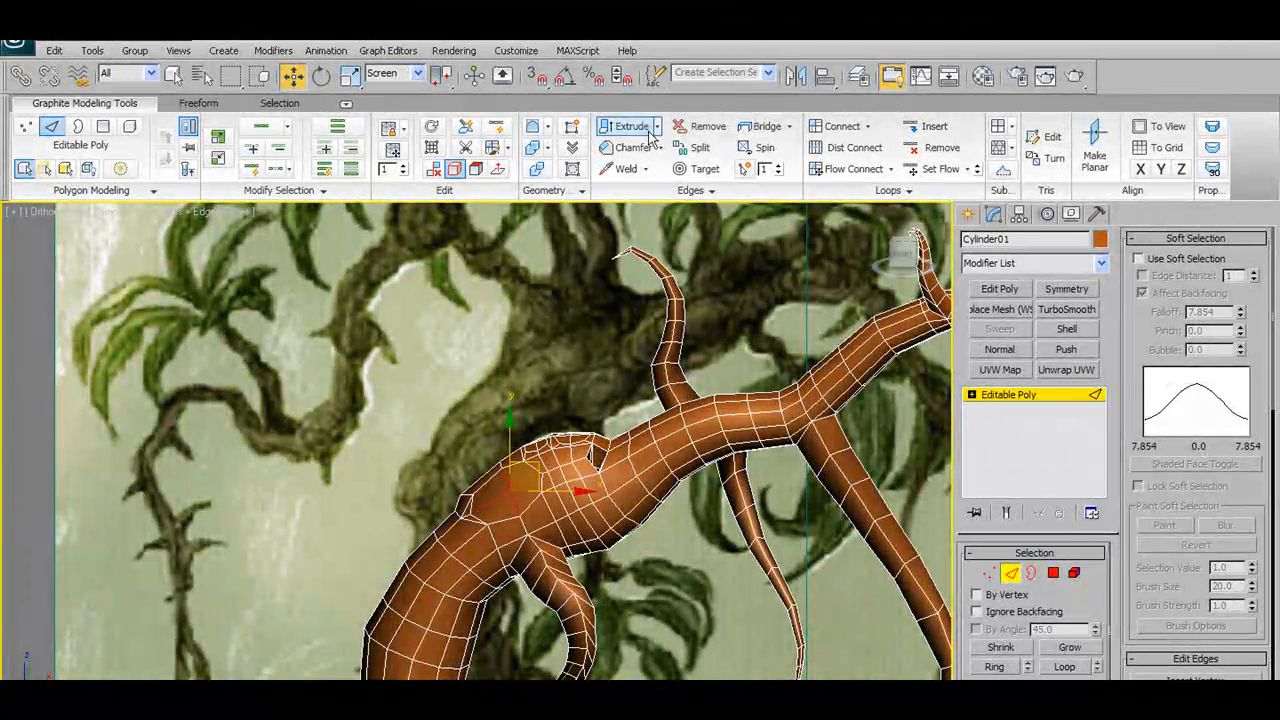
pyautogui.click(991, 575)
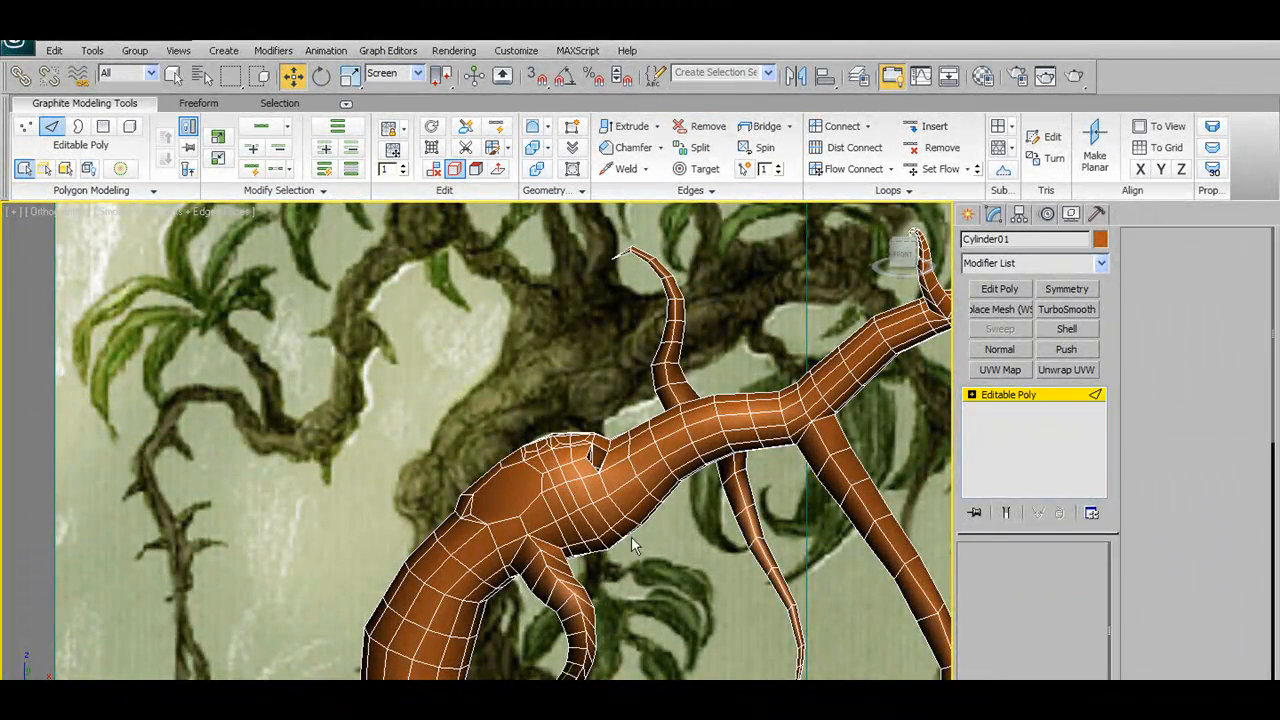
pyautogui.scroll(2, 519, 513)
pyautogui.scroll(-4, 519, 513)
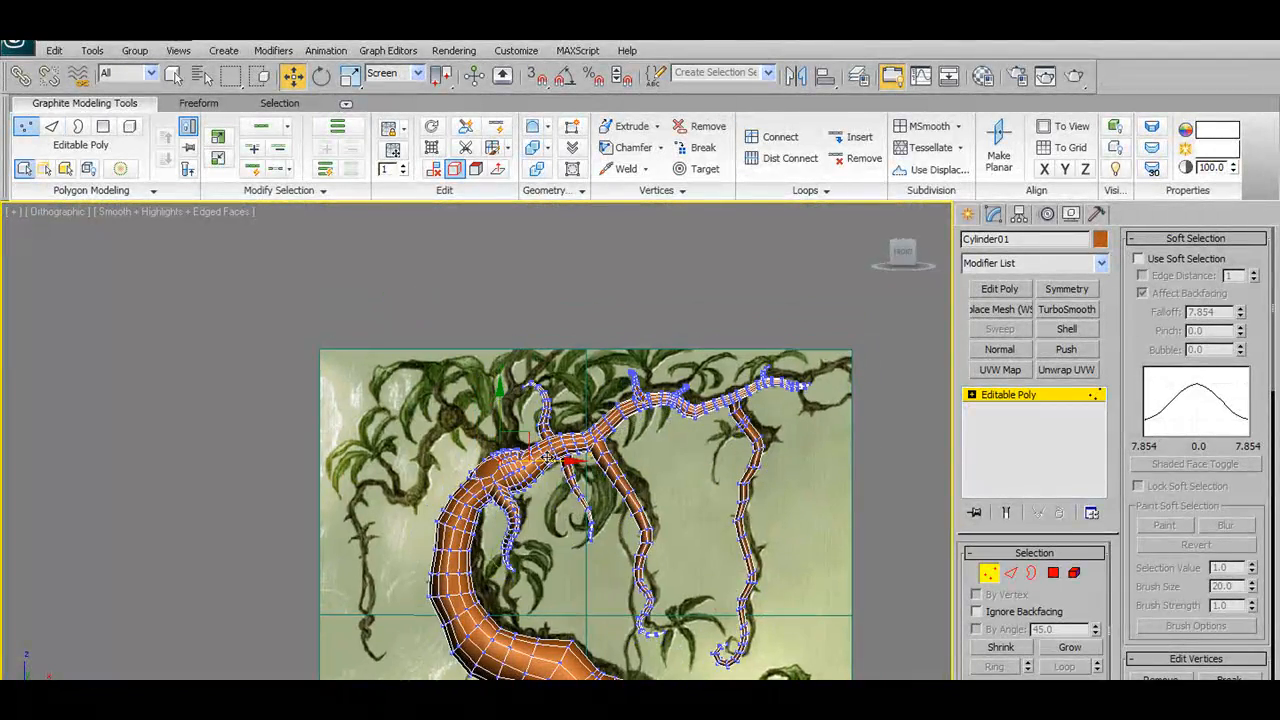
pyautogui.scroll(3, 510, 455)
pyautogui.scroll(-2, 510, 455)
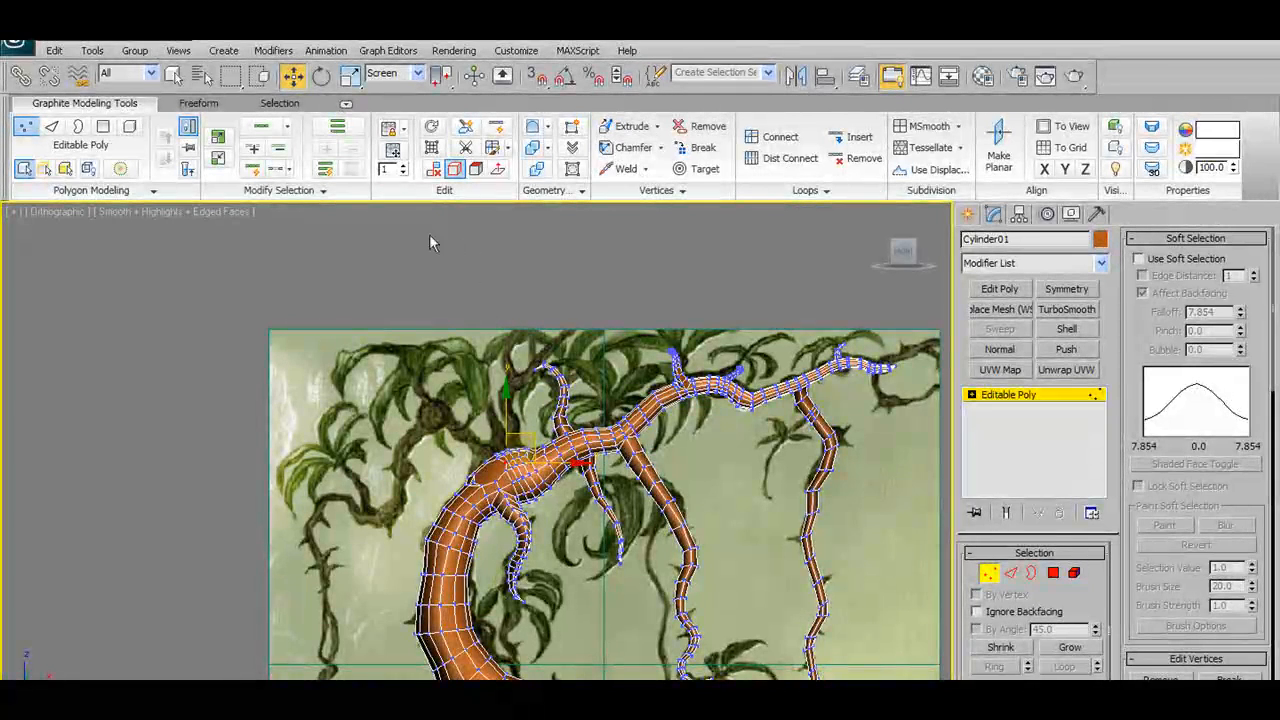
# Leave sub-object editing, draw a freeform spline from the trunk bulge along the reference's hanging branch, and select that spline
pyautogui.click(24, 134)
pyautogui.click(198, 103)
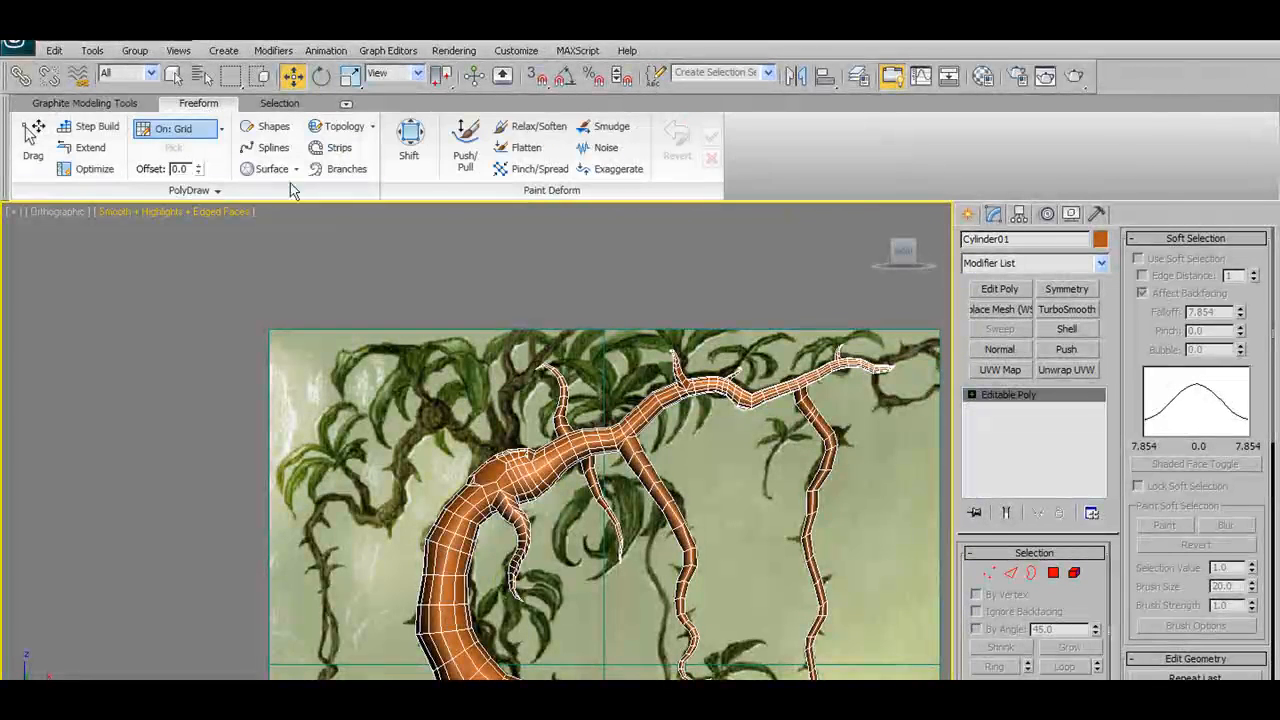
pyautogui.moveTo(624, 475); pyautogui.dragTo(660, 431, button='middle')
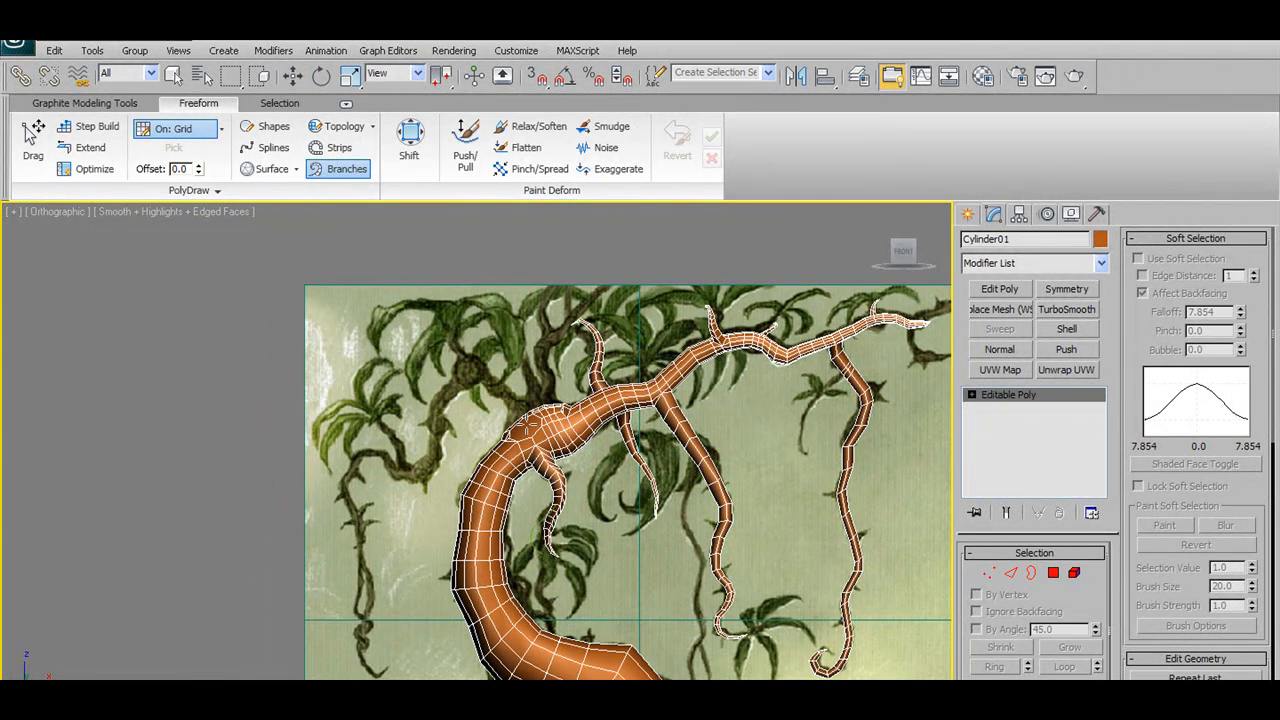
pyautogui.moveTo(527, 424); pyautogui.dragTo(516, 413)
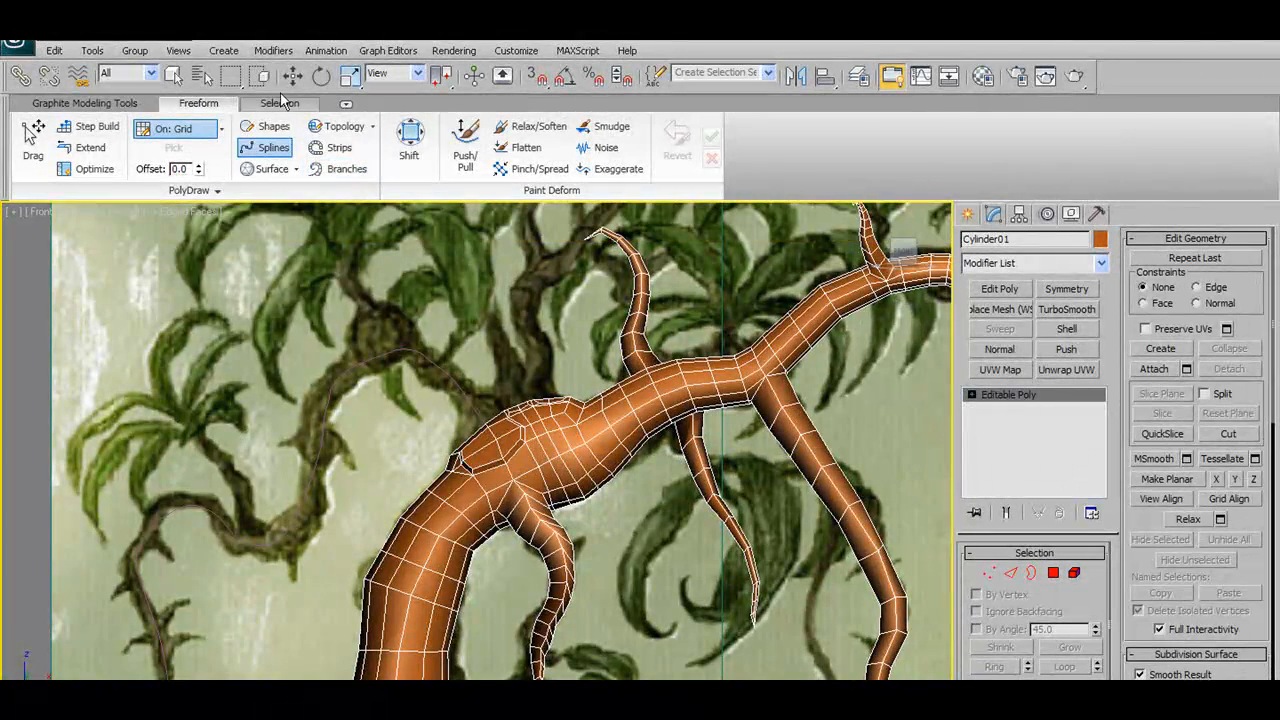
pyautogui.click(292, 76)
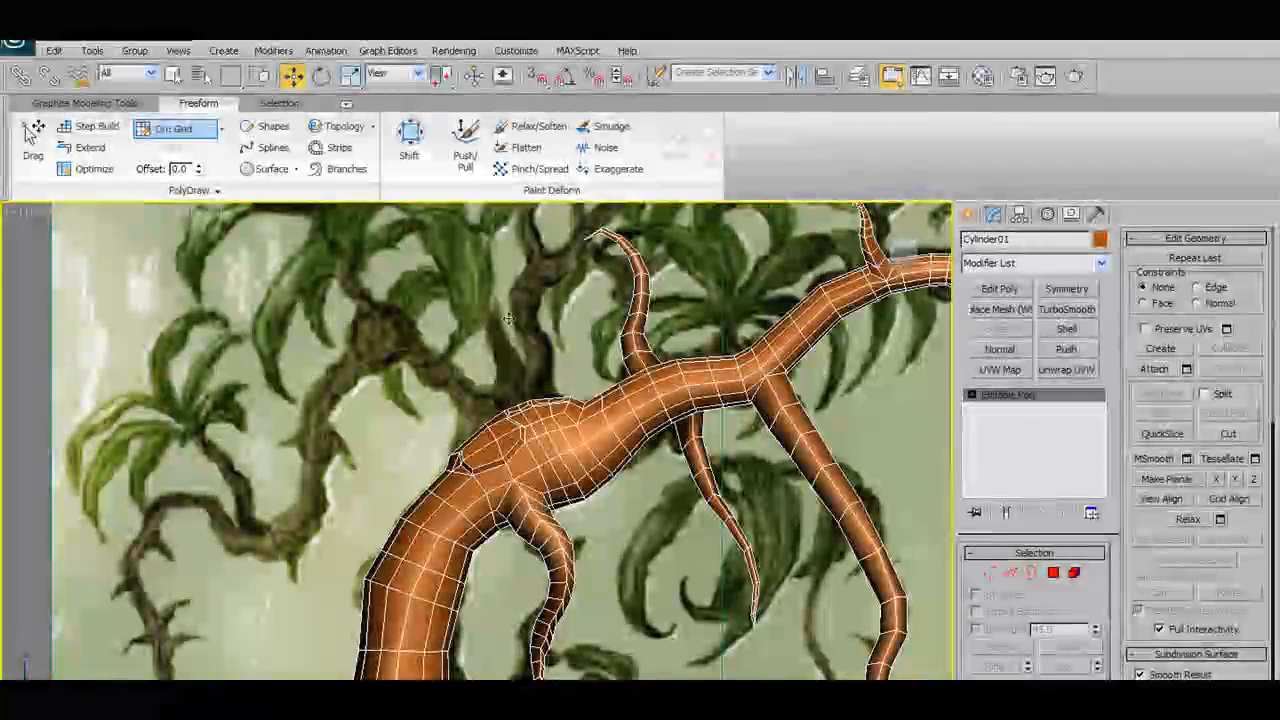
pyautogui.moveTo(330, 400); pyautogui.dragTo(490, 386)
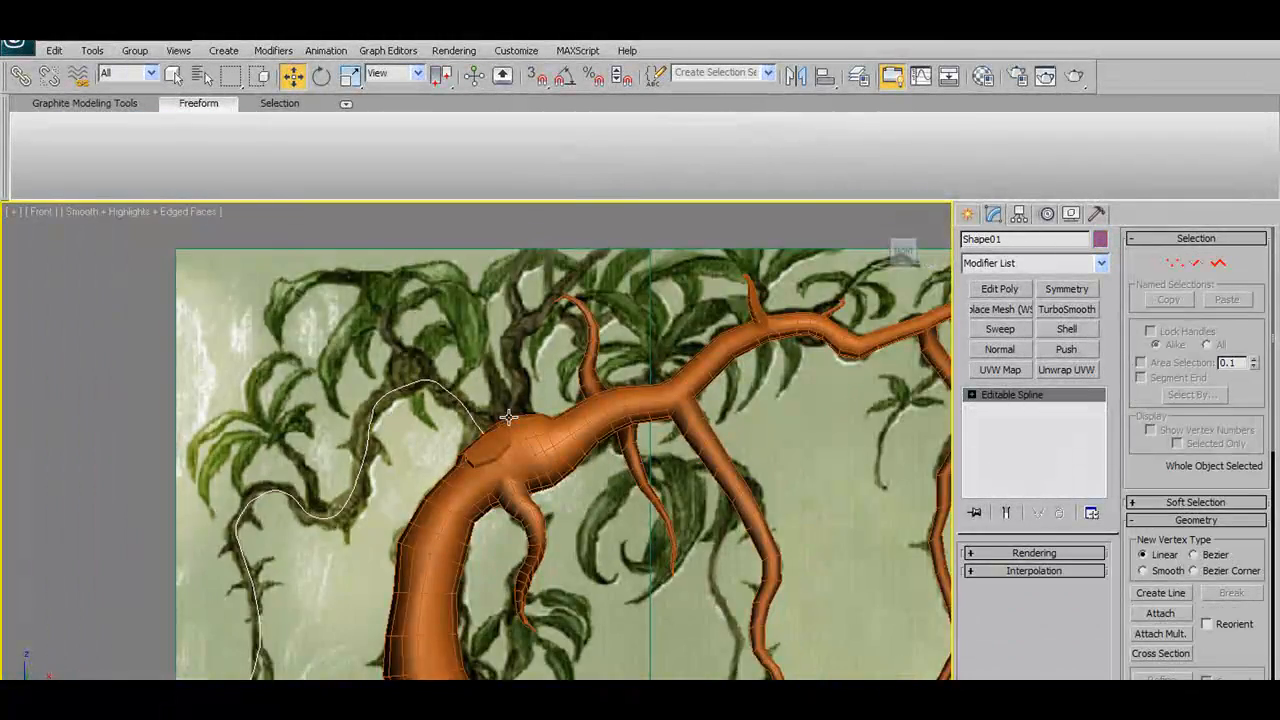
# Center the spline's pivot to the object using Affect Pivot Only
pyautogui.scroll(-3, 500, 440)
pyautogui.keyDown('alt'); pyautogui.moveTo(494, 456); pyautogui.dragTo(578, 444, button='middle'); pyautogui.keyUp('alt')
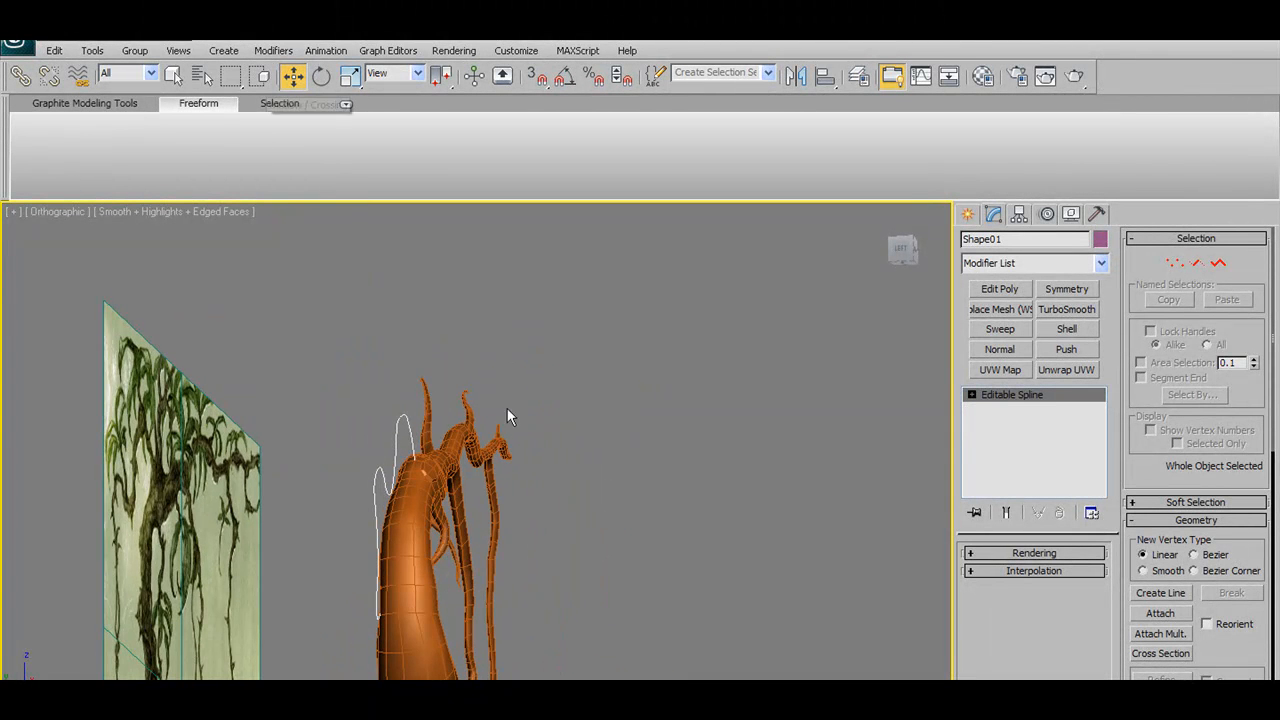
pyautogui.scroll(5, 507, 416)
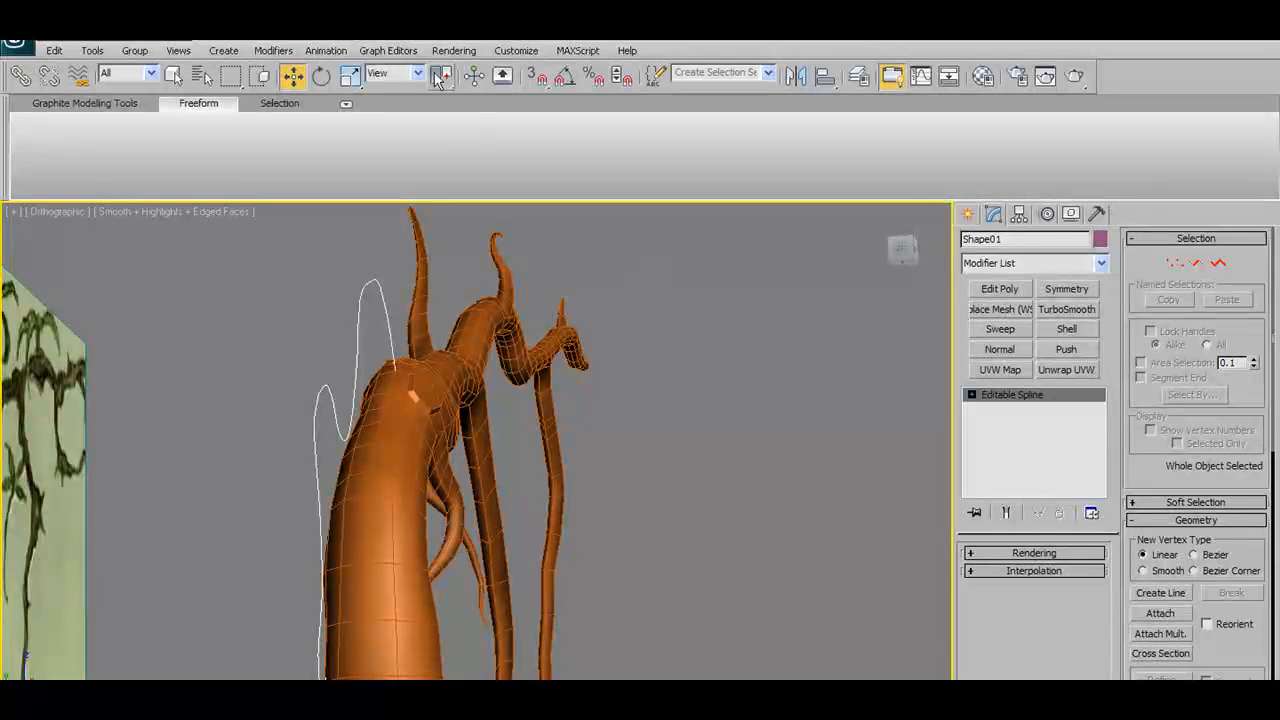
pyautogui.click(1019, 215)
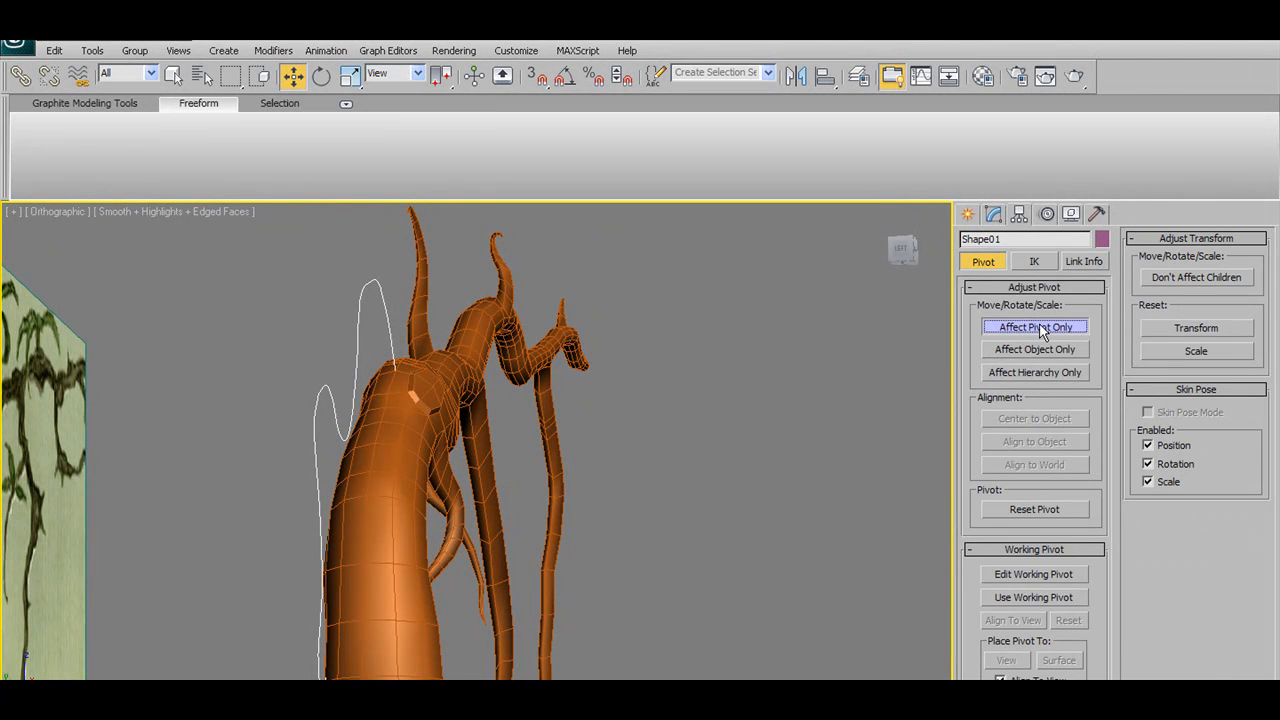
pyautogui.click(1035, 424)
pyautogui.click(1035, 329)
# Shift the spline closer to the trunk and tilt it about 8.55 degrees using the Screen coordinate system
pyautogui.moveTo(306, 494); pyautogui.dragTo(339, 497)
pyautogui.keyDown('alt'); pyautogui.moveTo(340, 508); pyautogui.dragTo(443, 455, button='middle'); pyautogui.keyUp('alt')
pyautogui.click(321, 76)
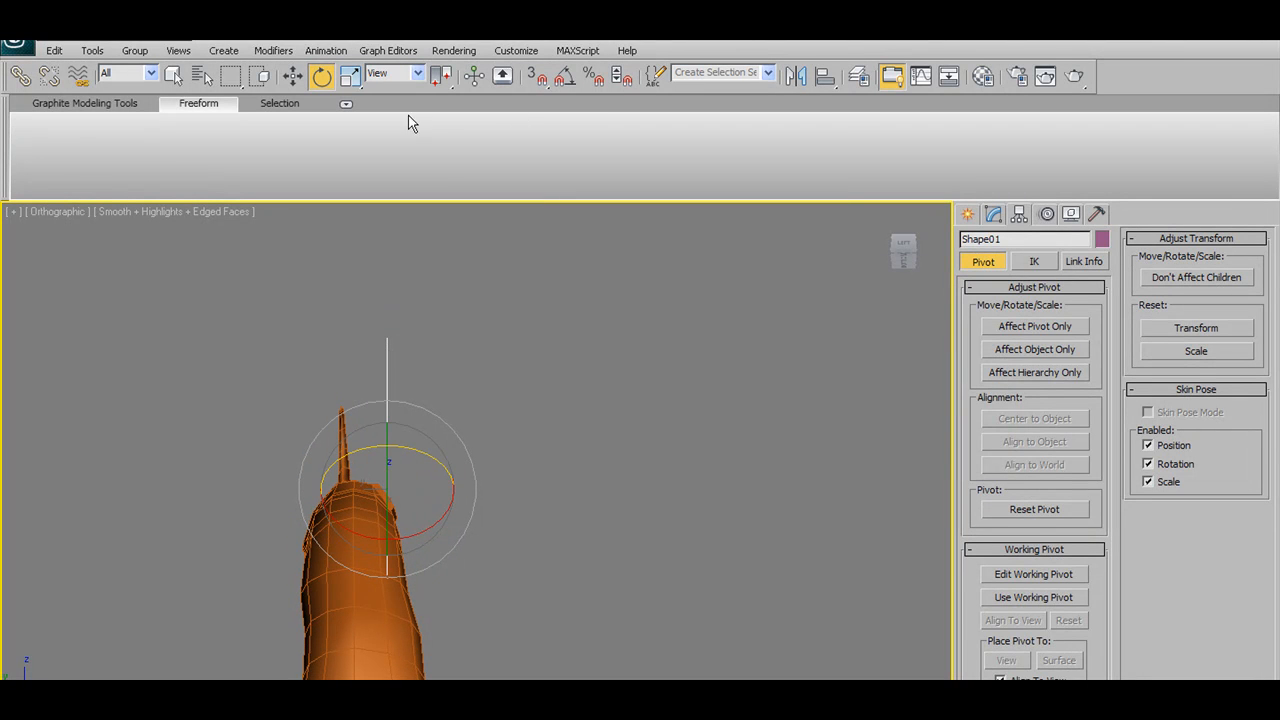
pyautogui.click(412, 75)
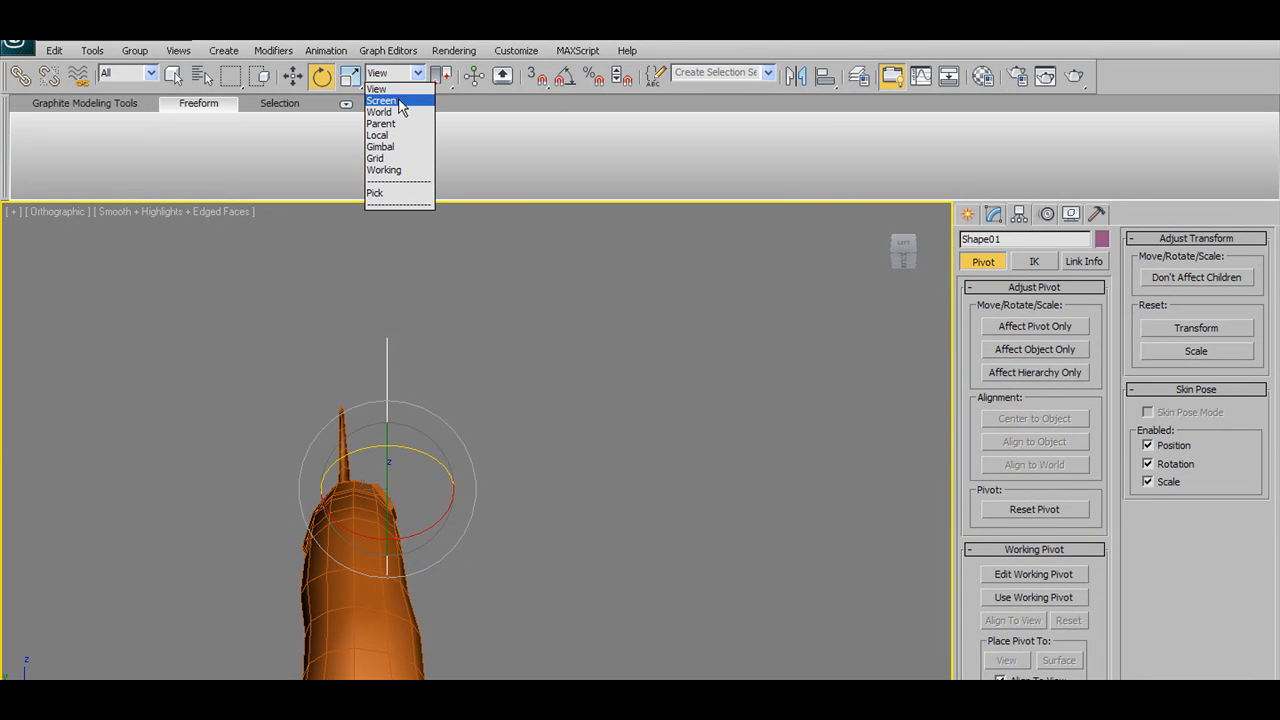
pyautogui.click(385, 101)
pyautogui.moveTo(418, 429)
pyautogui.mouseDown()
pyautogui.moveTo(470, 445)
pyautogui.moveTo(432, 432)
pyautogui.mouseUp()
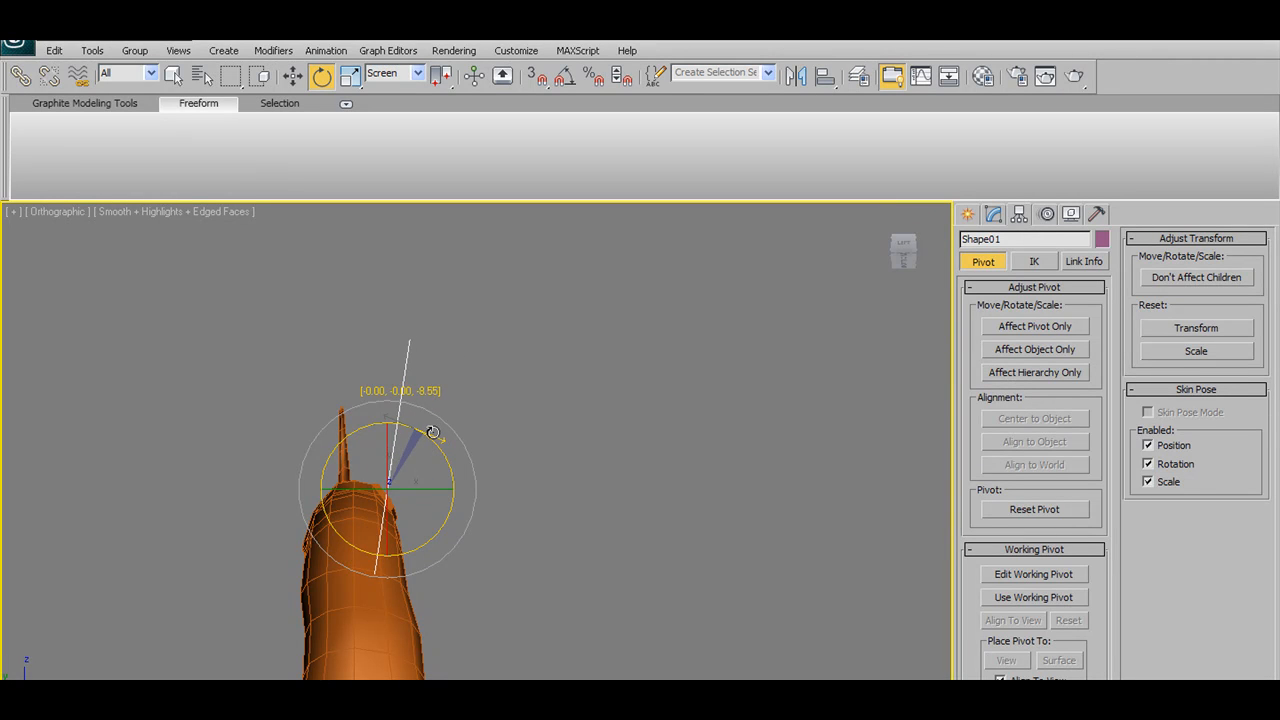
# Move the tilted spline so its start meets the large polygon on the trunk bulge, checking from the side
pyautogui.click(293, 78)
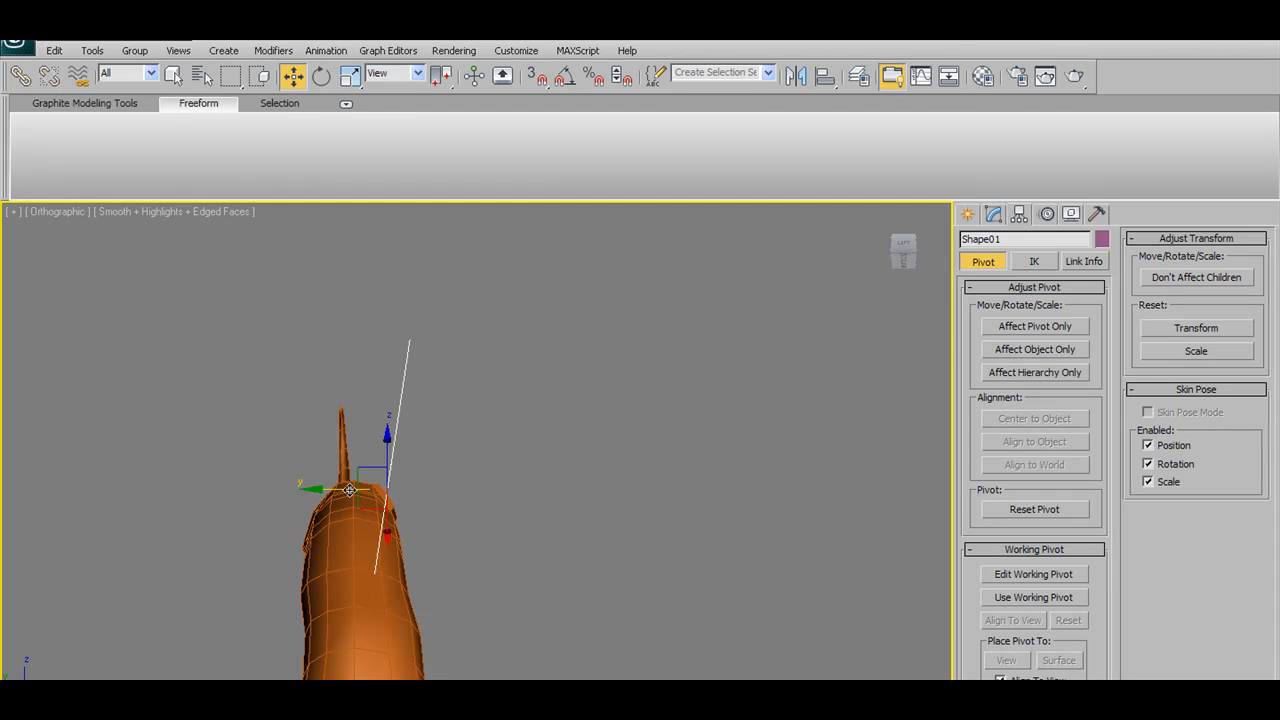
pyautogui.keyDown('alt'); pyautogui.moveTo(470, 543); pyautogui.dragTo(409, 548, button='middle'); pyautogui.keyUp('alt')
pyautogui.moveTo(392, 441); pyautogui.dragTo(390, 447)
pyautogui.keyDown('alt'); pyautogui.moveTo(382, 489); pyautogui.dragTo(443, 503, button='middle'); pyautogui.keyUp('alt')
pyautogui.moveTo(420, 478); pyautogui.dragTo(425, 480)
pyautogui.keyDown('alt'); pyautogui.moveTo(438, 485); pyautogui.dragTo(584, 464, button='middle'); pyautogui.keyUp('alt')
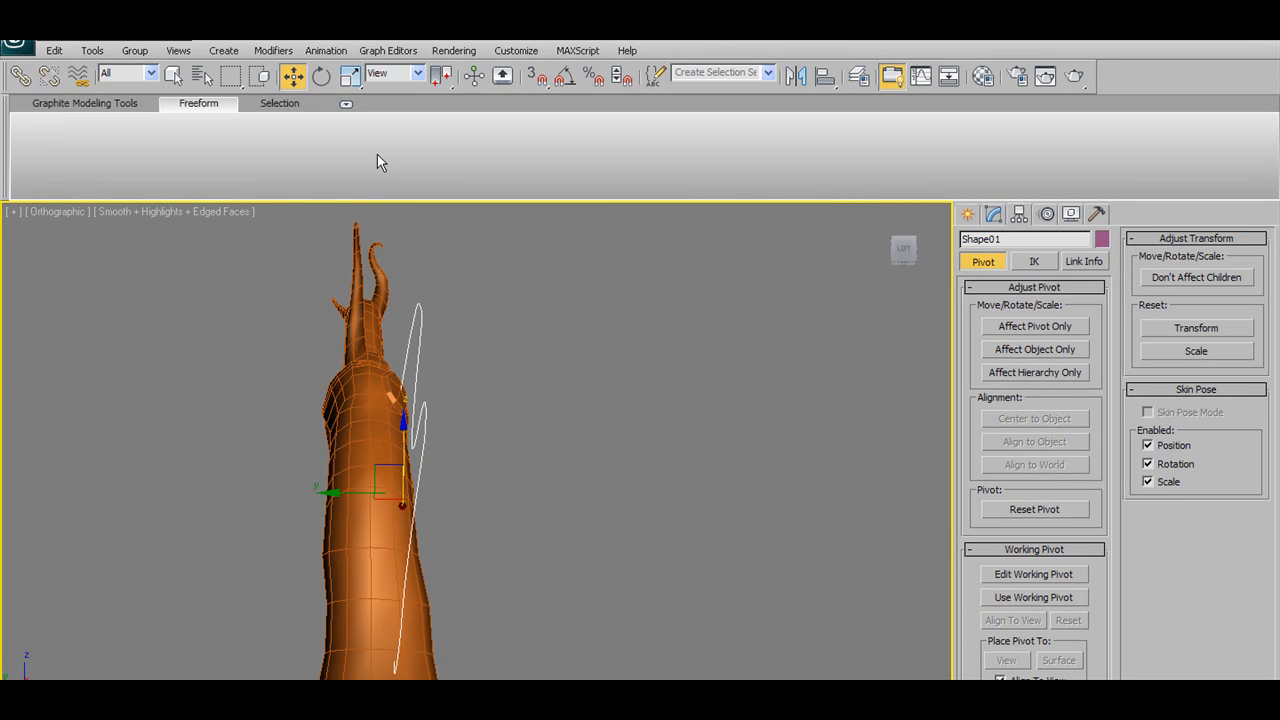
# Examine the spline's alignment with the bulge and the reference branch in the Front view
pyautogui.keyDown('alt'); pyautogui.moveTo(517, 369); pyautogui.dragTo(331, 394, button='middle'); pyautogui.keyUp('alt')
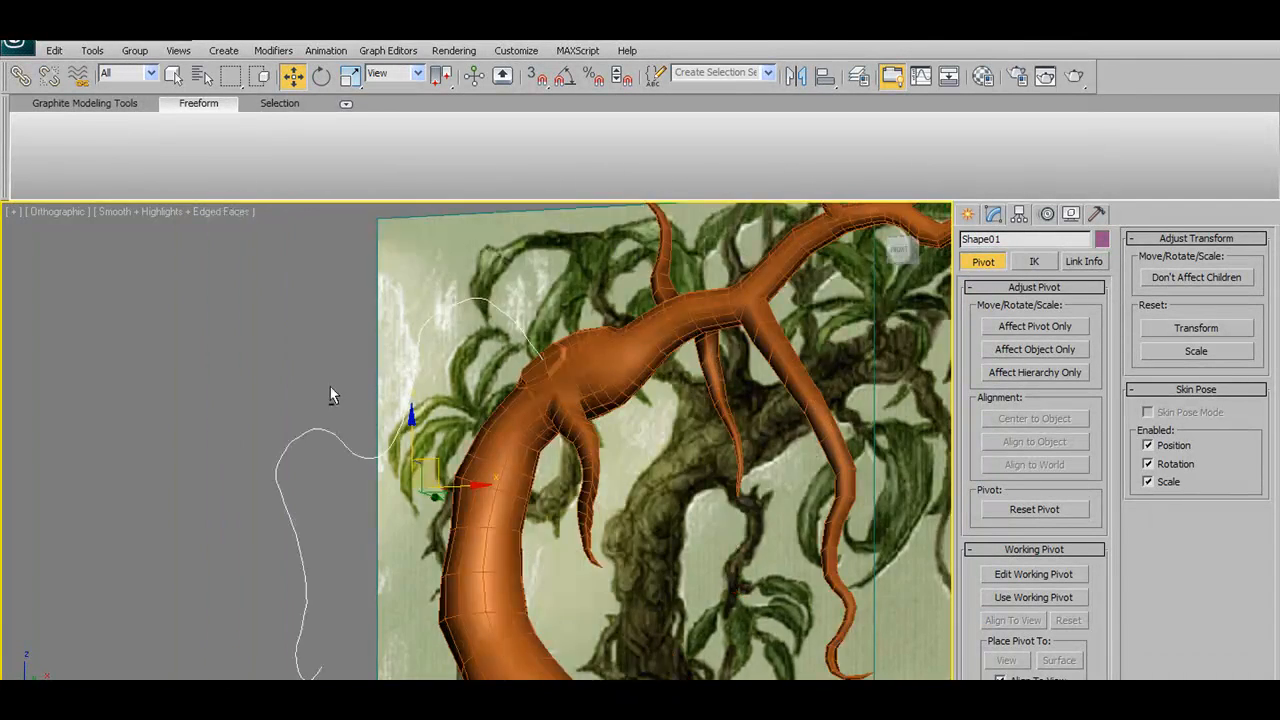
pyautogui.press('f')
pyautogui.moveTo(554, 323); pyautogui.dragTo(578, 443, button='middle')
pyautogui.scroll(4, 578, 443)
pyautogui.moveTo(475, 312); pyautogui.dragTo(591, 449, button='middle')
pyautogui.moveTo(508, 328); pyautogui.dragTo(525, 338, button='middle')
pyautogui.scroll(-1, 528, 338)
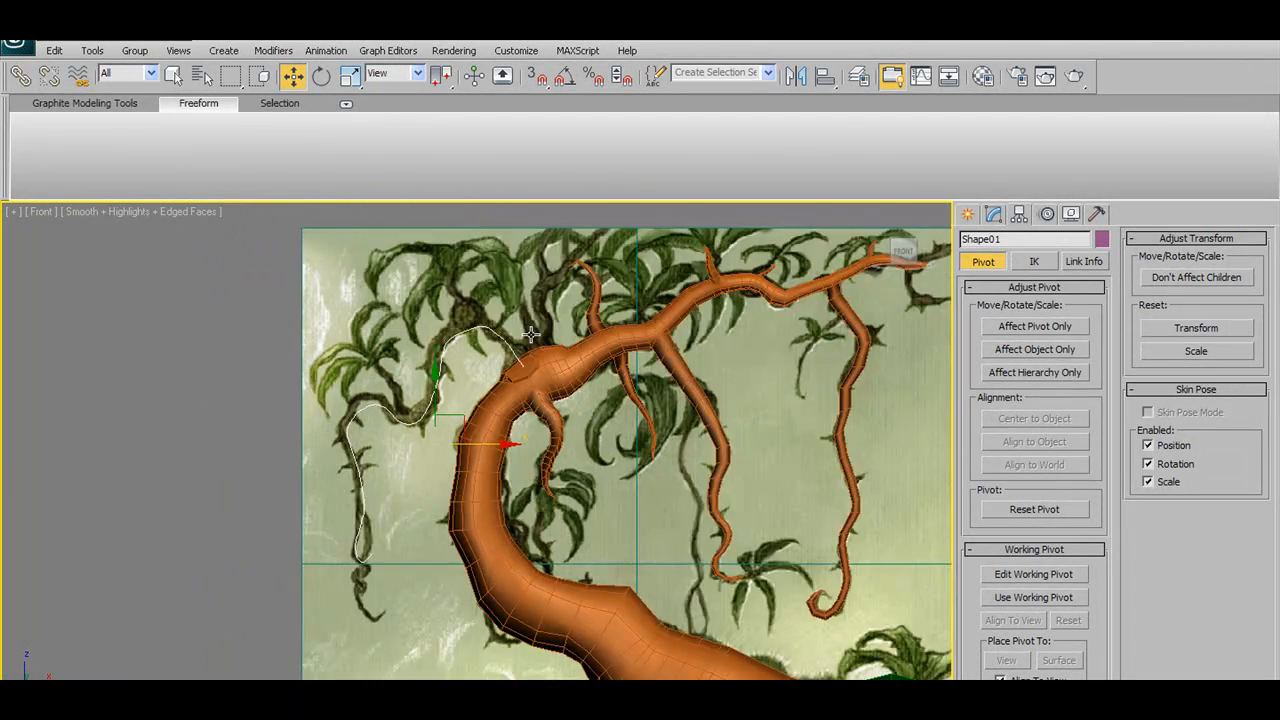
pyautogui.scroll(2, 531, 335)
pyautogui.scroll(-1, 531, 335)
# Select the tree trunk mesh and bring back its Editable Poly modeling tools
pyautogui.click(566, 331)
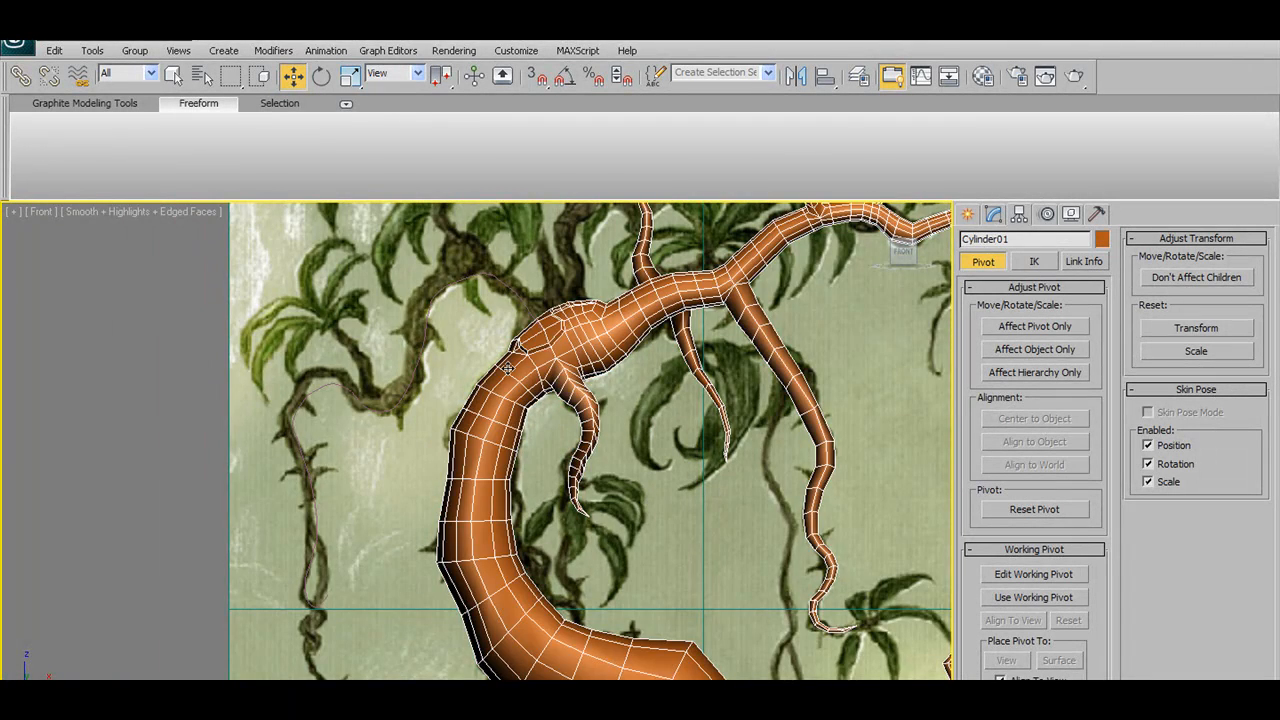
pyautogui.scroll(2, 467, 382)
pyautogui.scroll(-2, 534, 392)
pyautogui.scroll(-3, 591, 334)
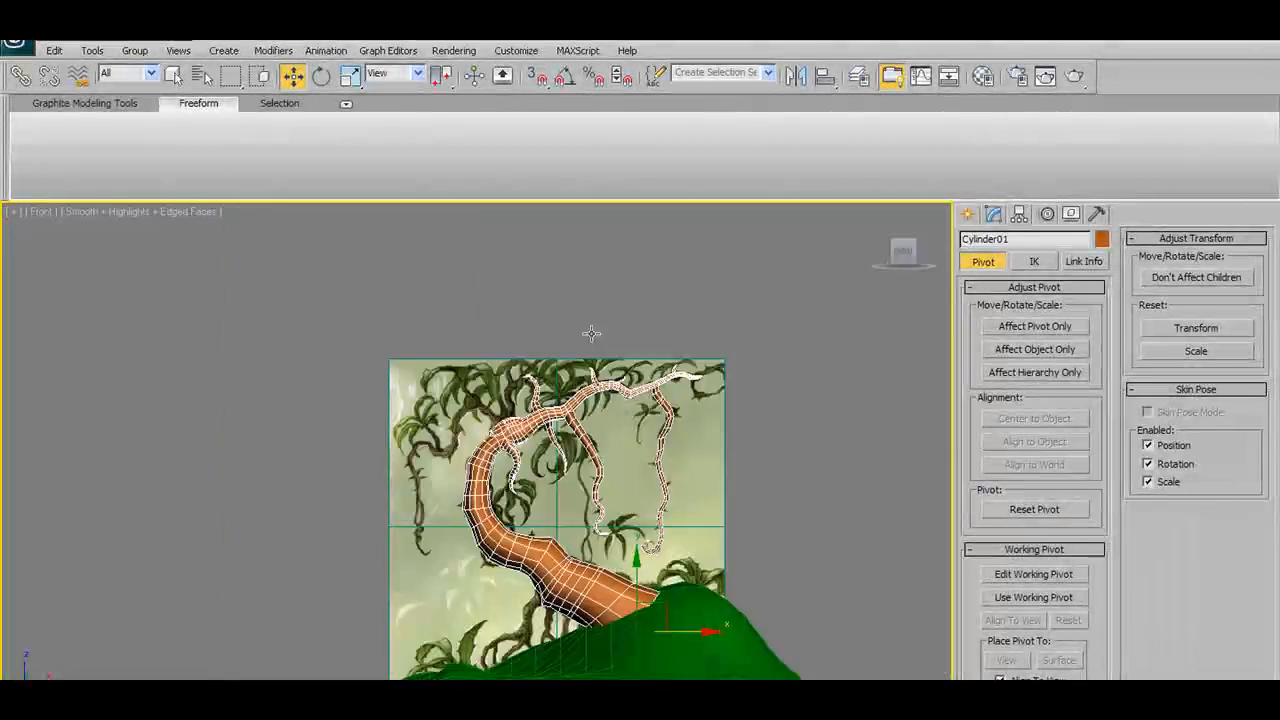
pyautogui.scroll(4, 591, 333)
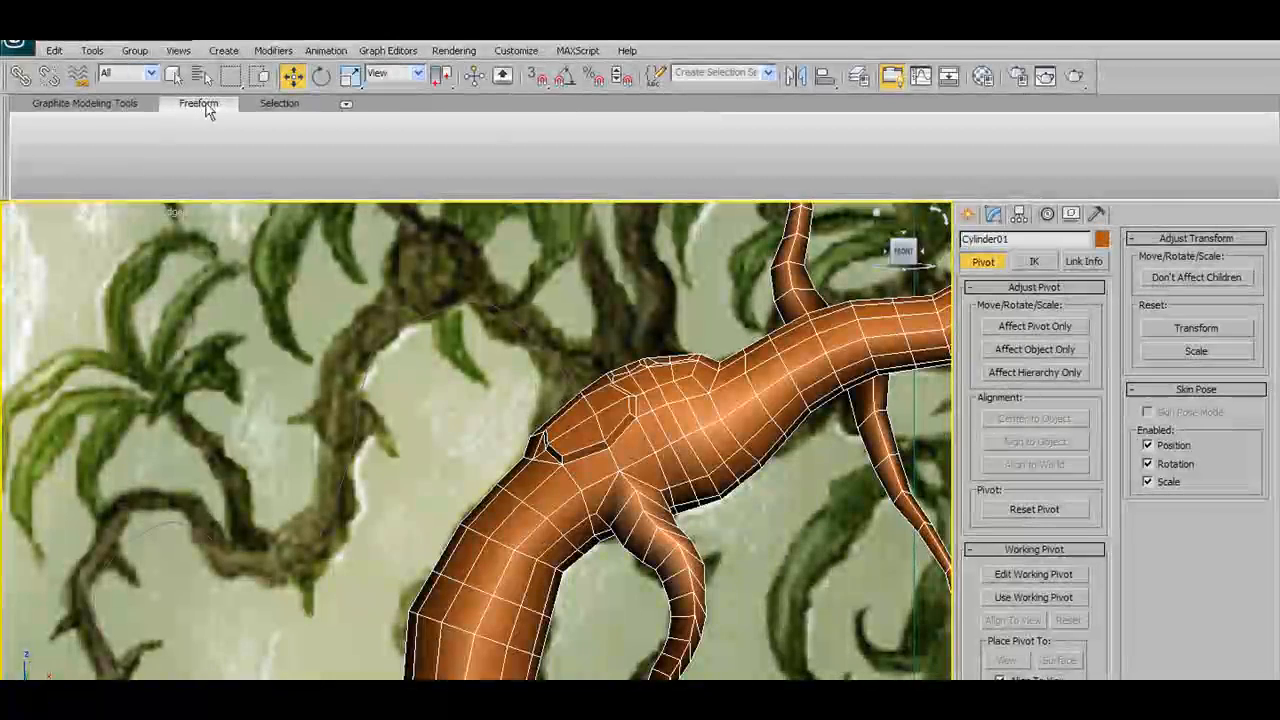
pyautogui.click(128, 104)
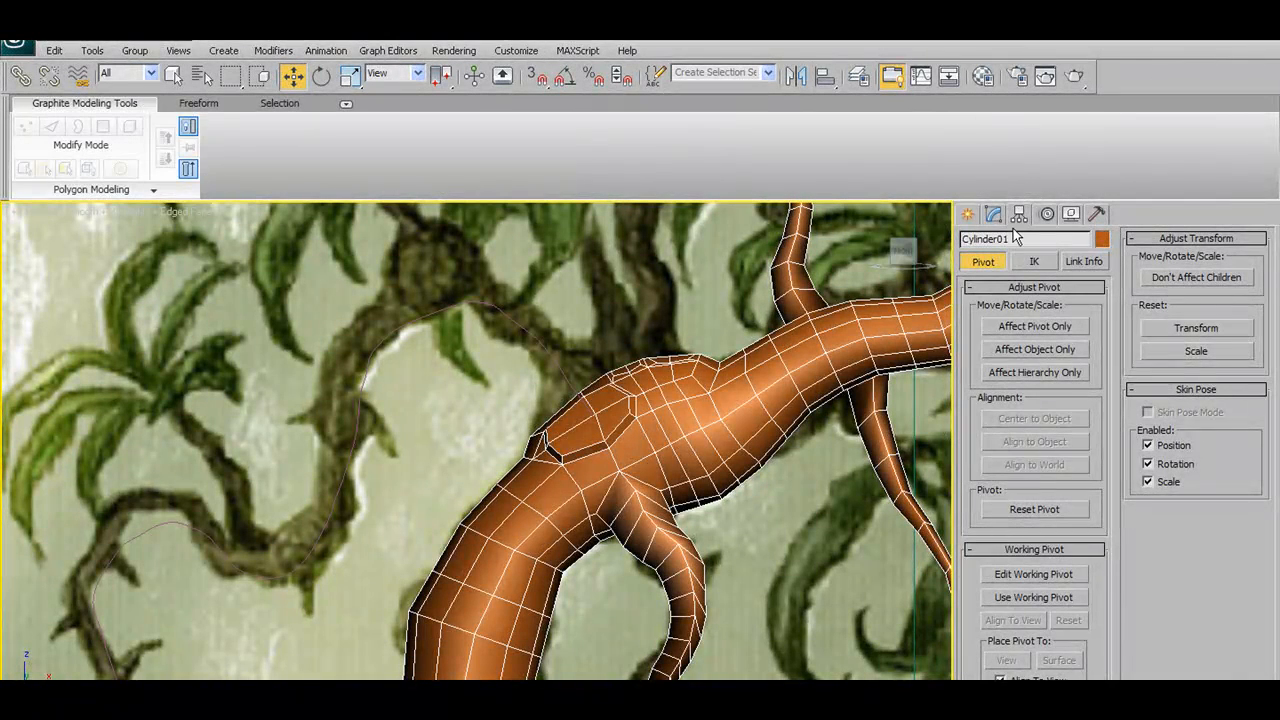
pyautogui.click(969, 215)
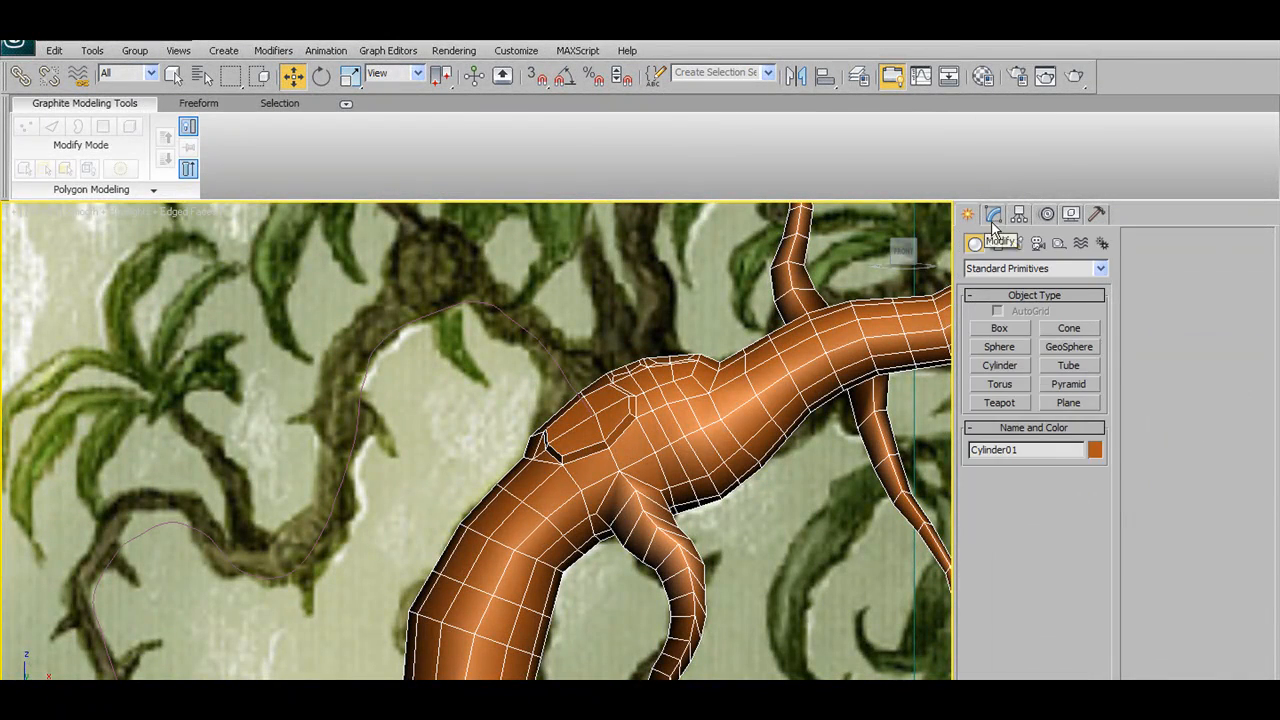
pyautogui.click(993, 215)
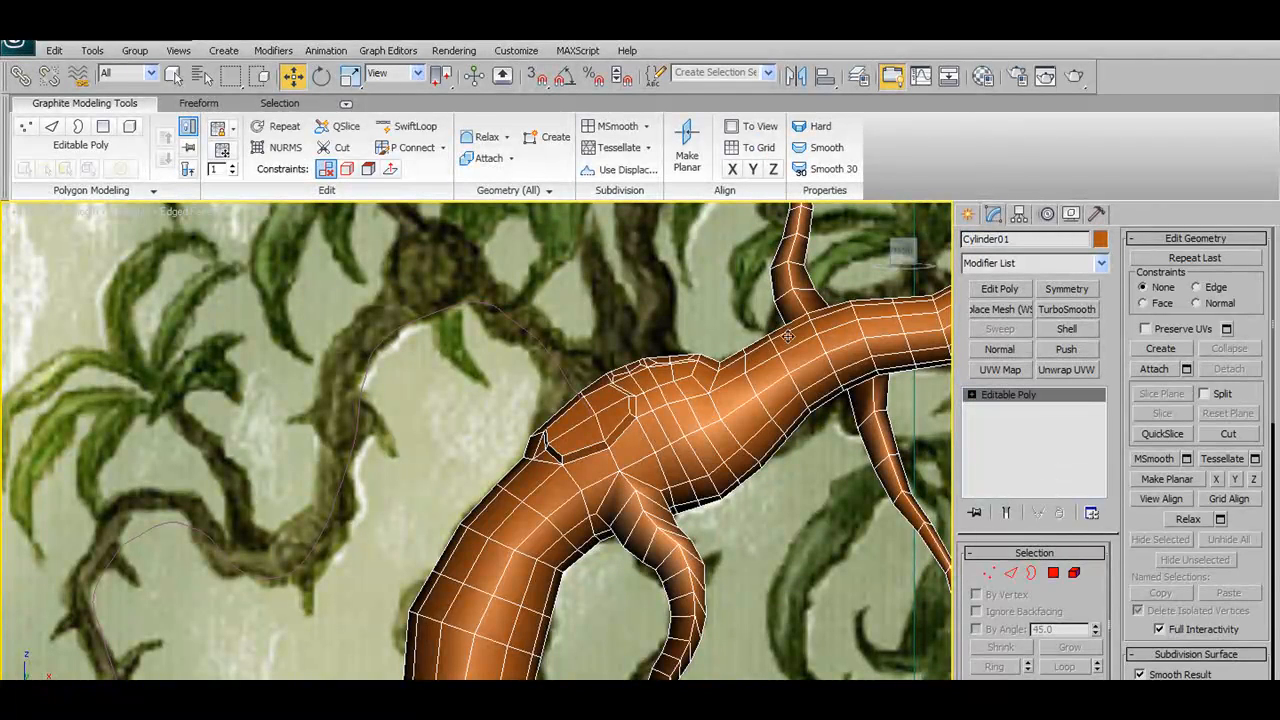
# Switch to polygon level and select the large polygon on the trunk bulge at the spline's start
pyautogui.click(990, 572)
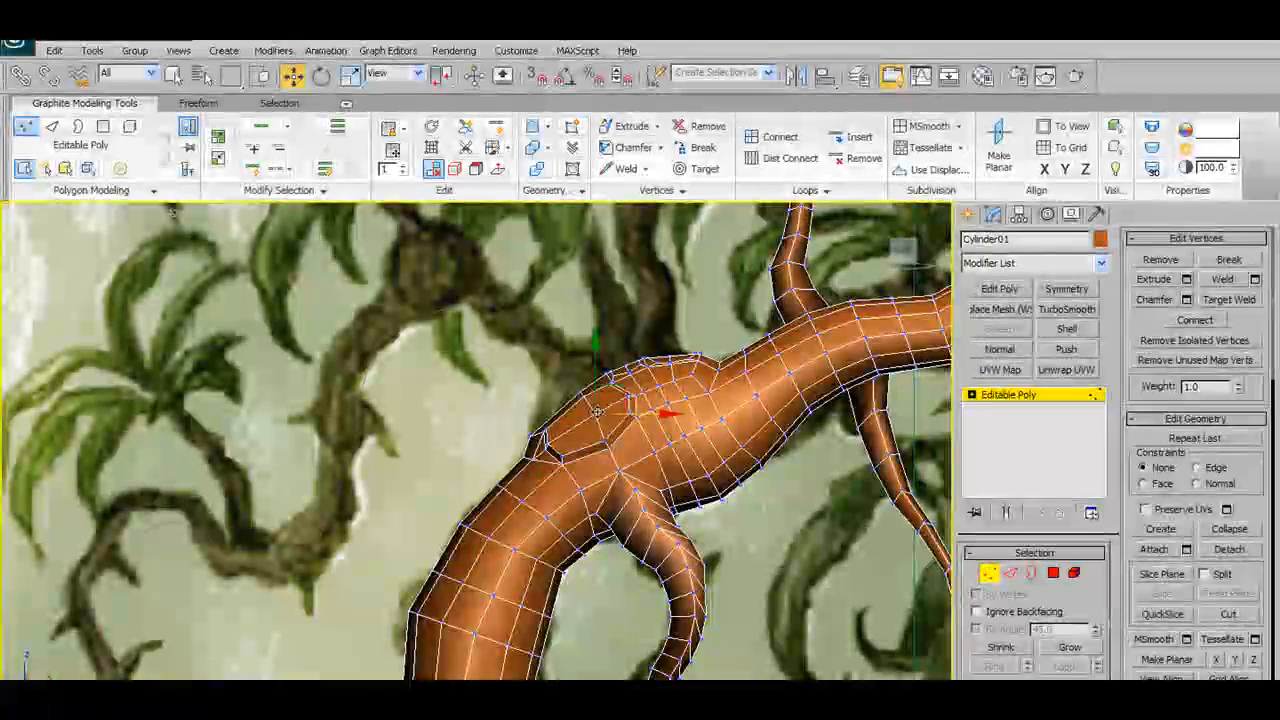
pyautogui.click(103, 128)
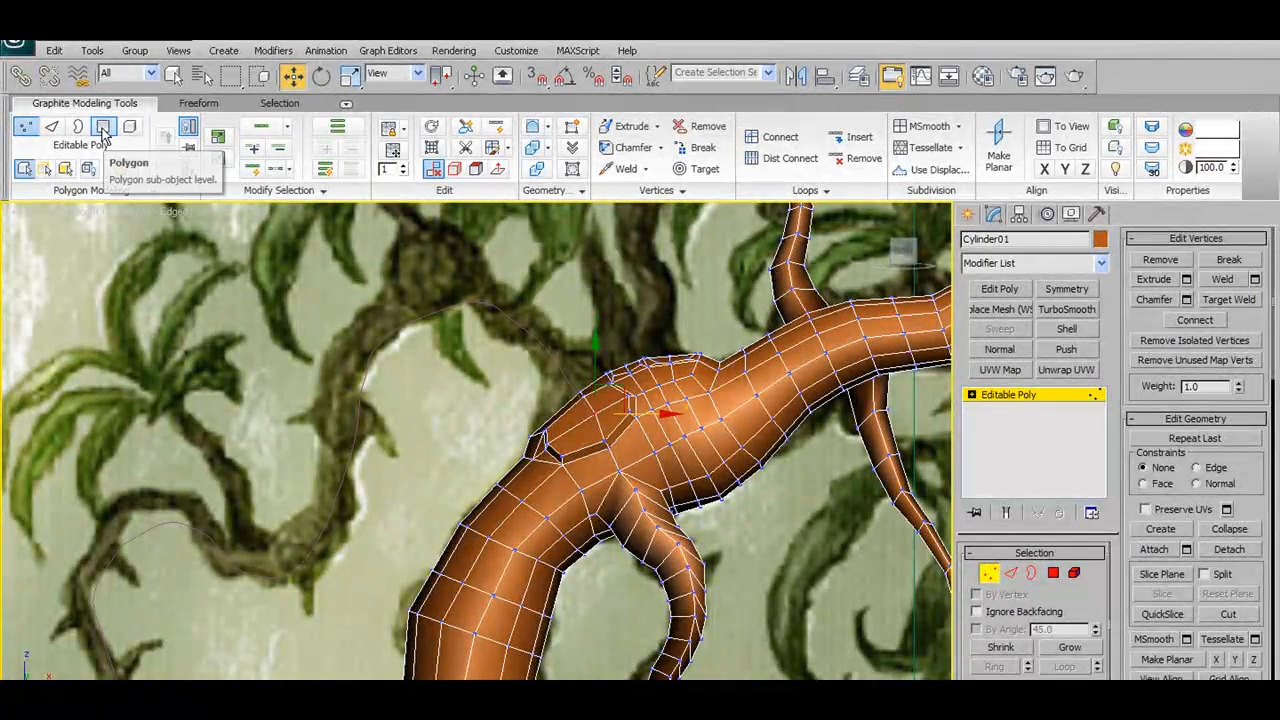
pyautogui.click(588, 418)
pyautogui.scroll(-2, 551, 364)
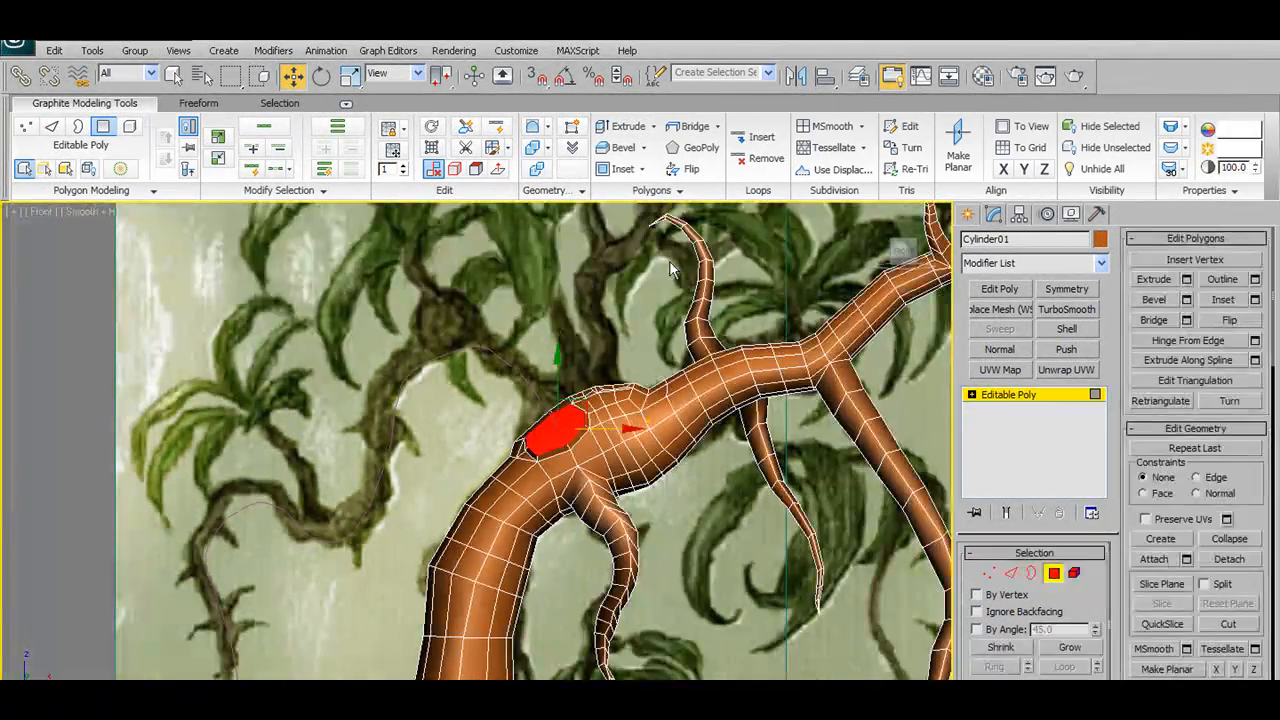
# Extrude the selected polygon on the trunk bulge along the branch spline using Extrude on Spline
pyautogui.click(697, 192)
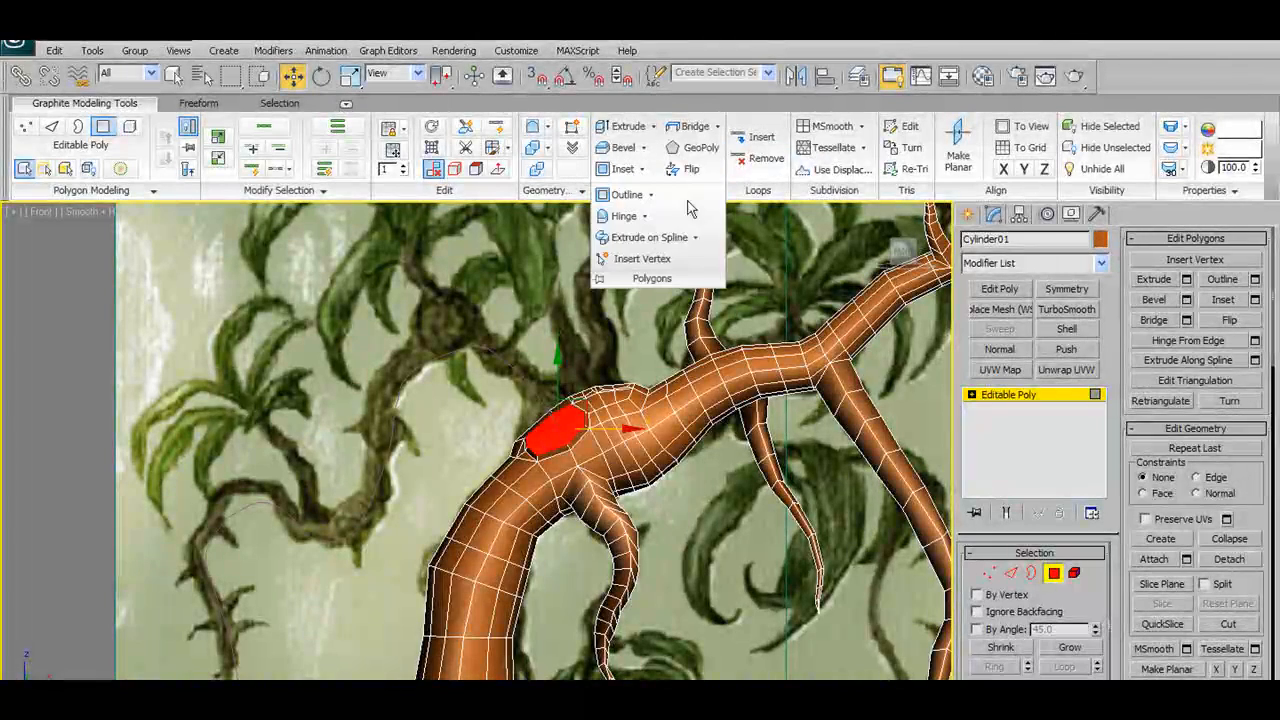
pyautogui.click(695, 237)
pyautogui.moveTo(672, 343); pyautogui.dragTo(966, 275)
pyautogui.click(885, 323)
pyautogui.click(499, 353)
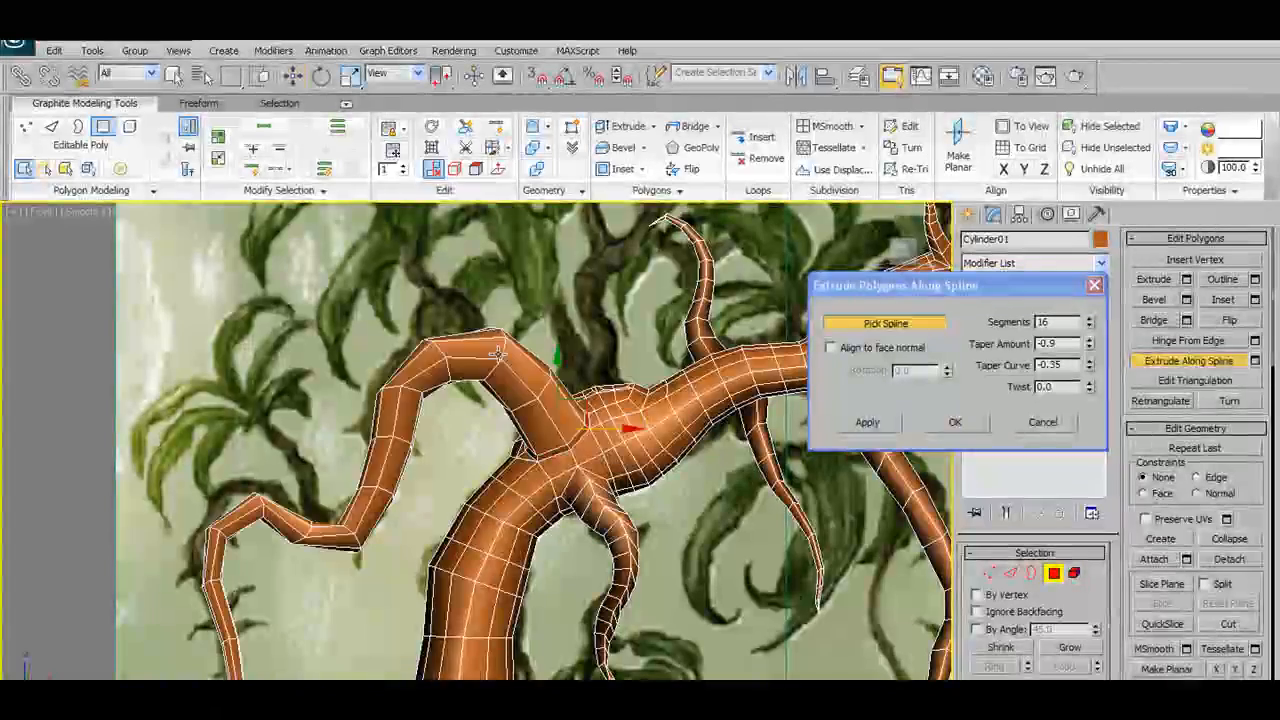
pyautogui.scroll(-3, 519, 412)
pyautogui.moveTo(519, 412); pyautogui.dragTo(533, 335, button='middle')
pyautogui.scroll(2, 508, 381)
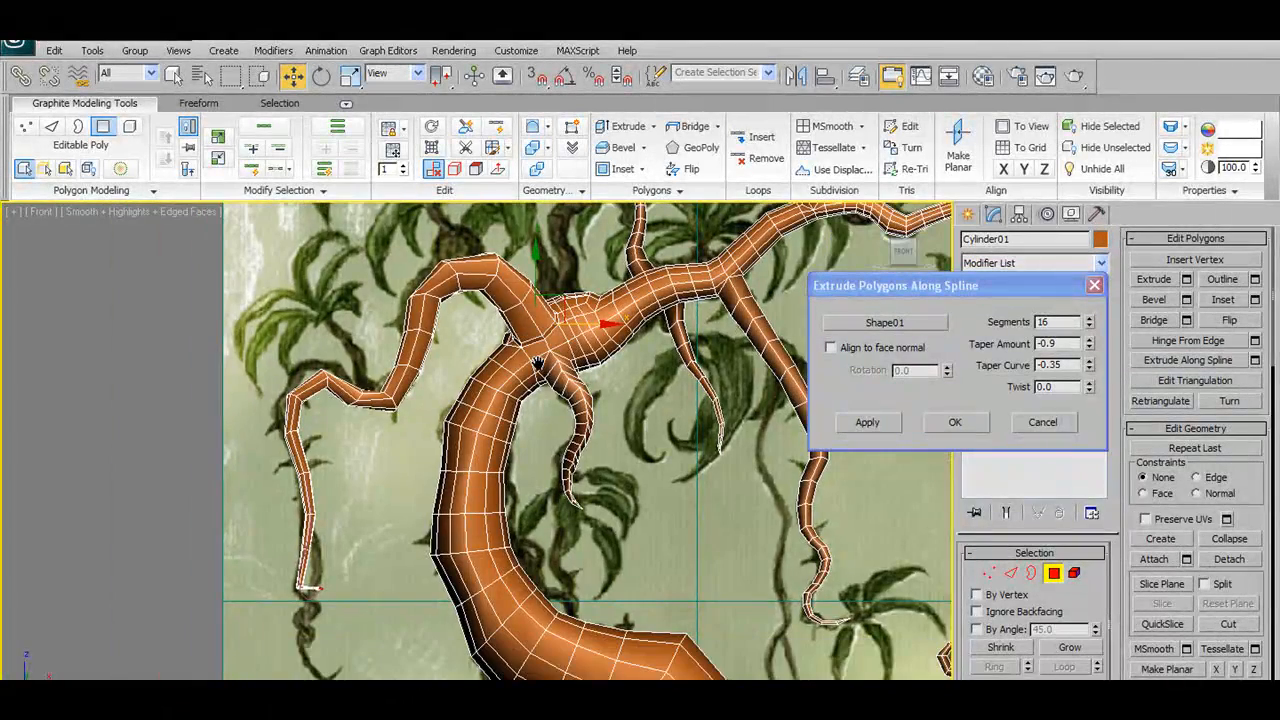
# Set the spline extrusion to 60 segments with a taper amount of -0.73 and a taper curve of -0.81
pyautogui.moveTo(1090, 323); pyautogui.dragTo(818, 517)
pyautogui.moveTo(818, 447); pyautogui.dragTo(815, 316)
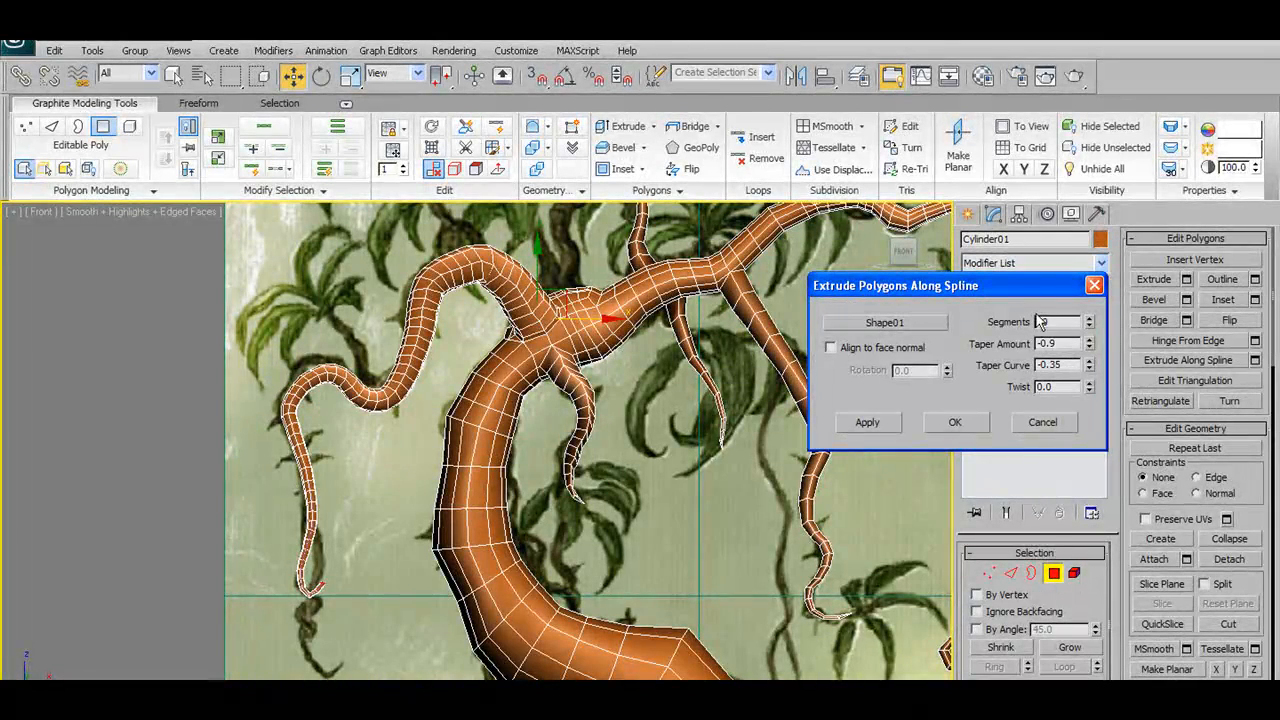
pyautogui.moveTo(1090, 344); pyautogui.dragTo(1089, 407)
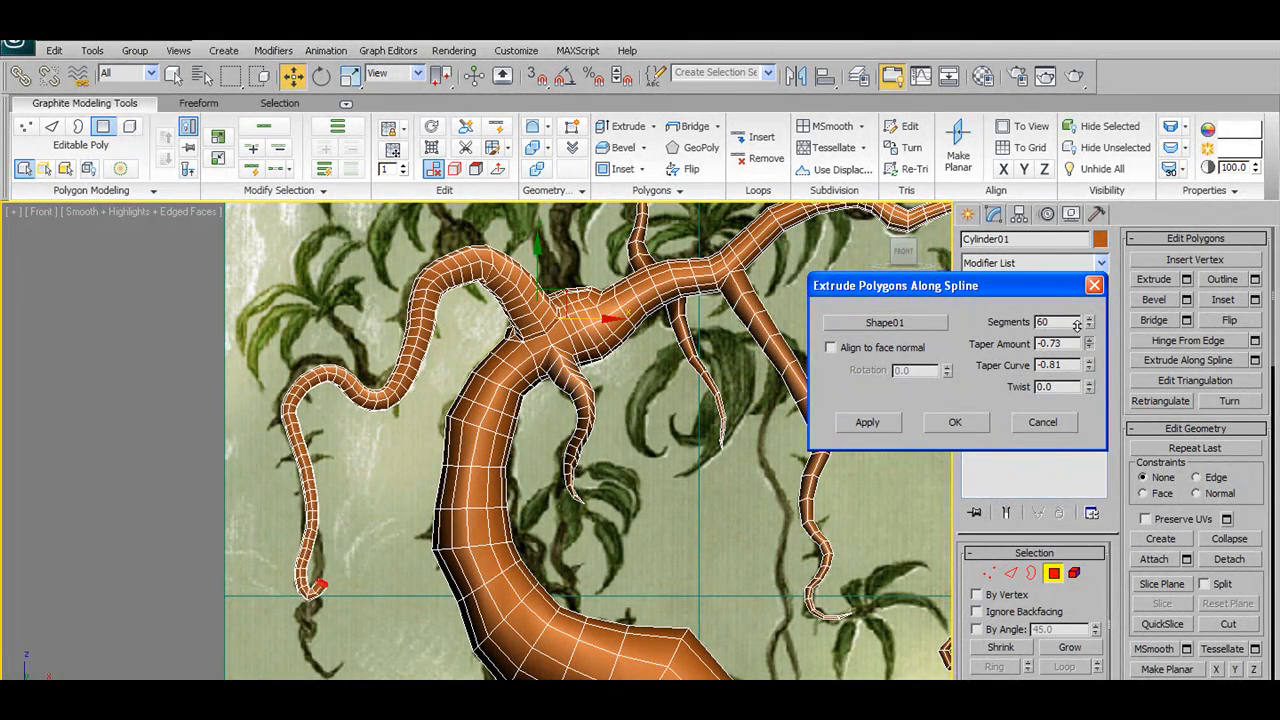
pyautogui.click(955, 422)
# Inspect the large polygon on the trunk bulge up close and leave the tree mesh's polygon level
pyautogui.scroll(3, 598, 470)
pyautogui.keyDown('alt'); pyautogui.moveTo(598, 470); pyautogui.dragTo(812, 445, button='middle'); pyautogui.keyUp('alt')
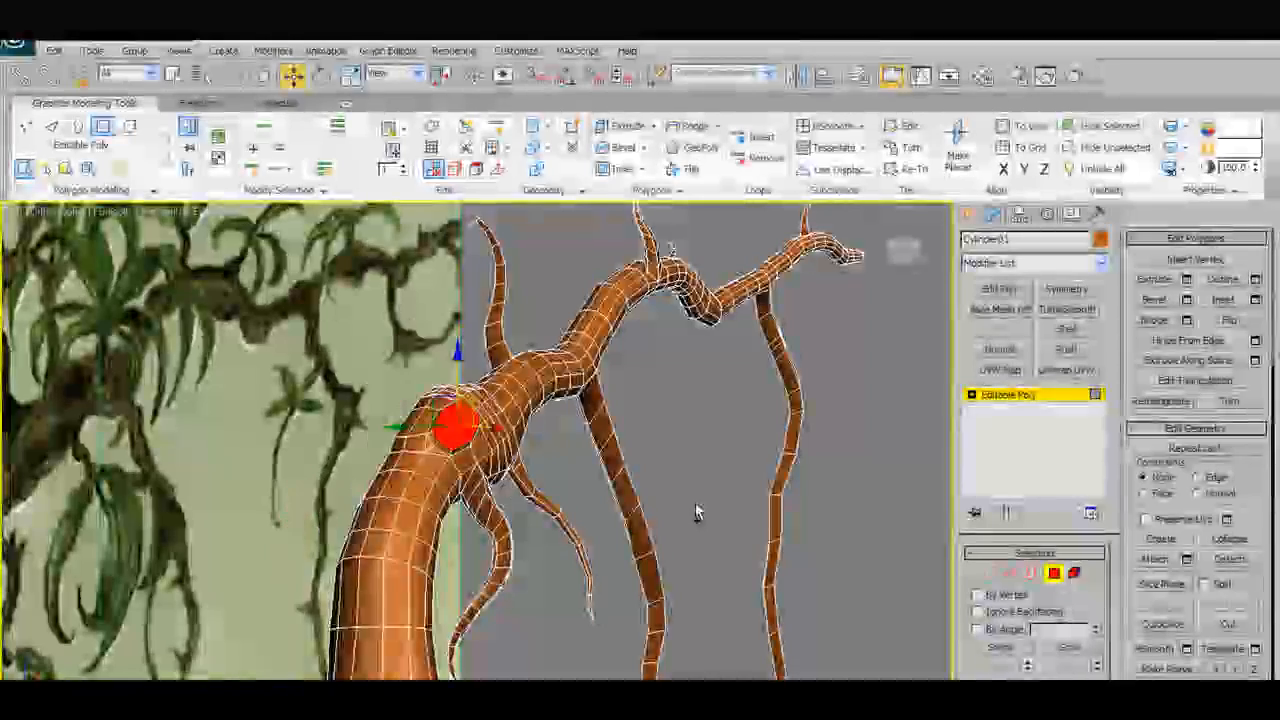
pyautogui.press('z')
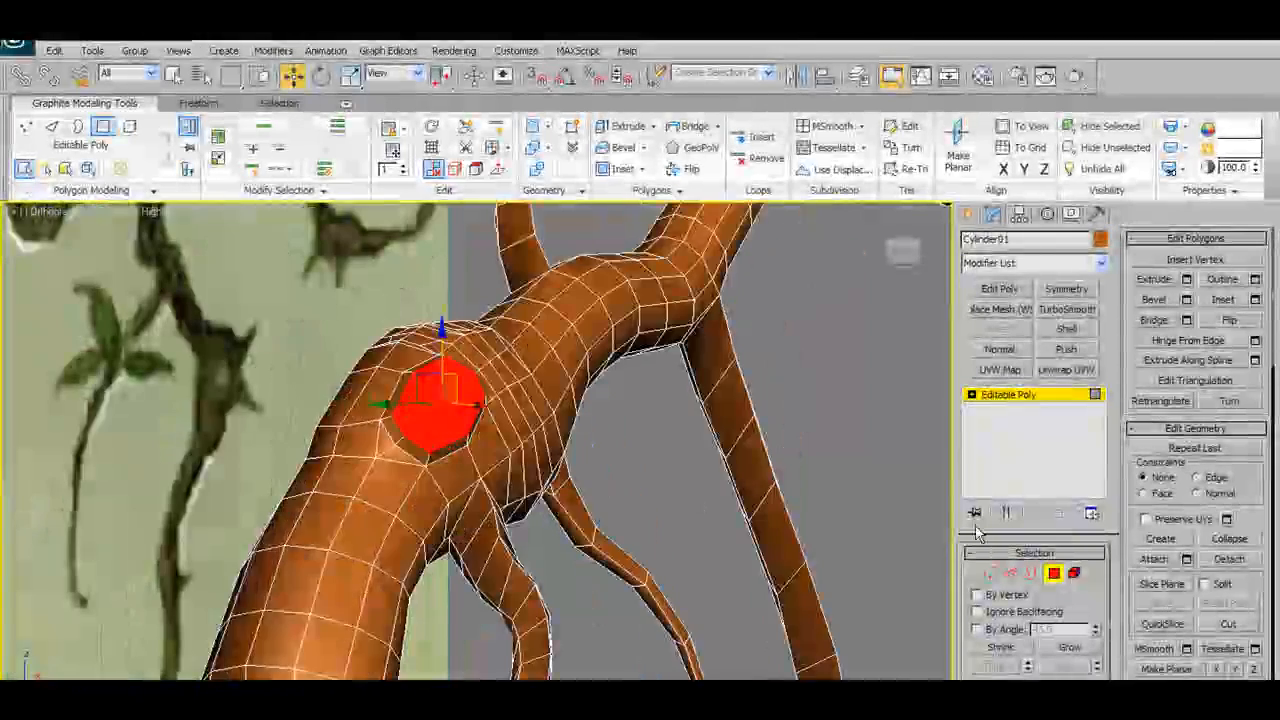
pyautogui.click(1059, 573)
pyautogui.moveTo(529, 451)
pyautogui.keyDown('alt'); pyautogui.mouseDown(button='middle')
pyautogui.moveTo(565, 425)
pyautogui.moveTo(534, 452)
pyautogui.mouseUp(button='middle'); pyautogui.keyUp('alt')
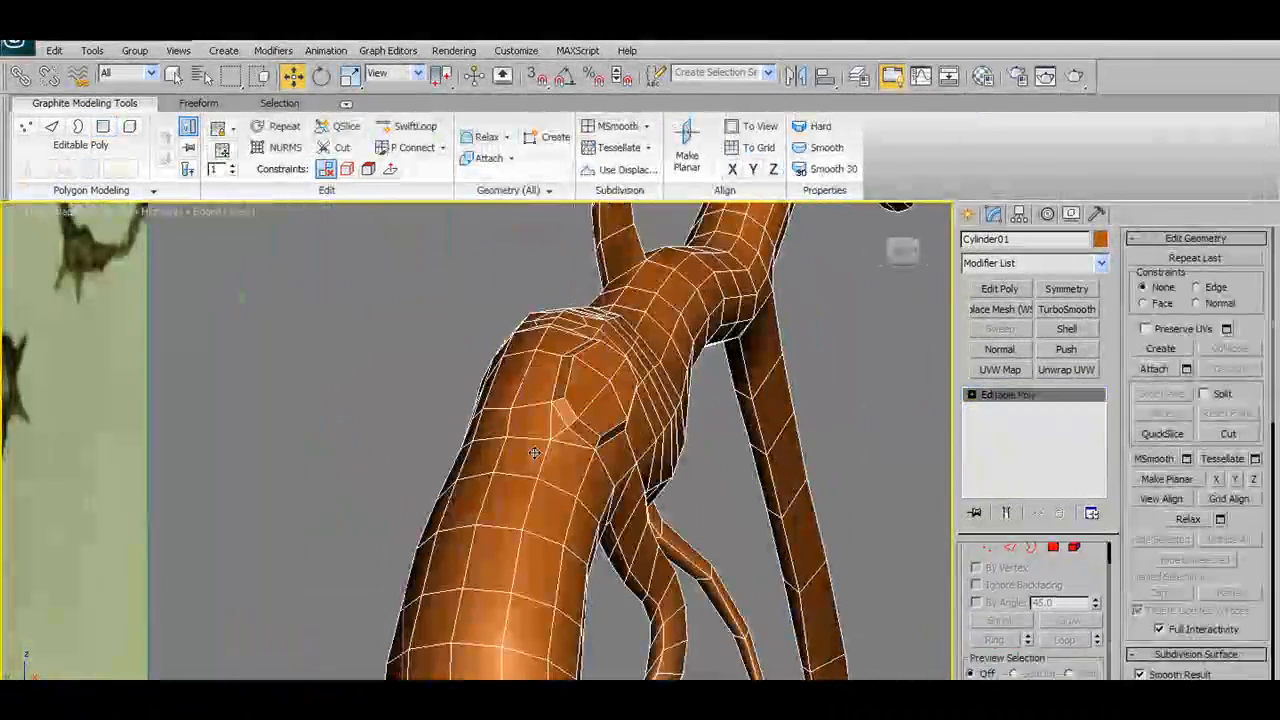
pyautogui.scroll(-4, 534, 453)
pyautogui.press('f')
pyautogui.scroll(5, 545, 433)
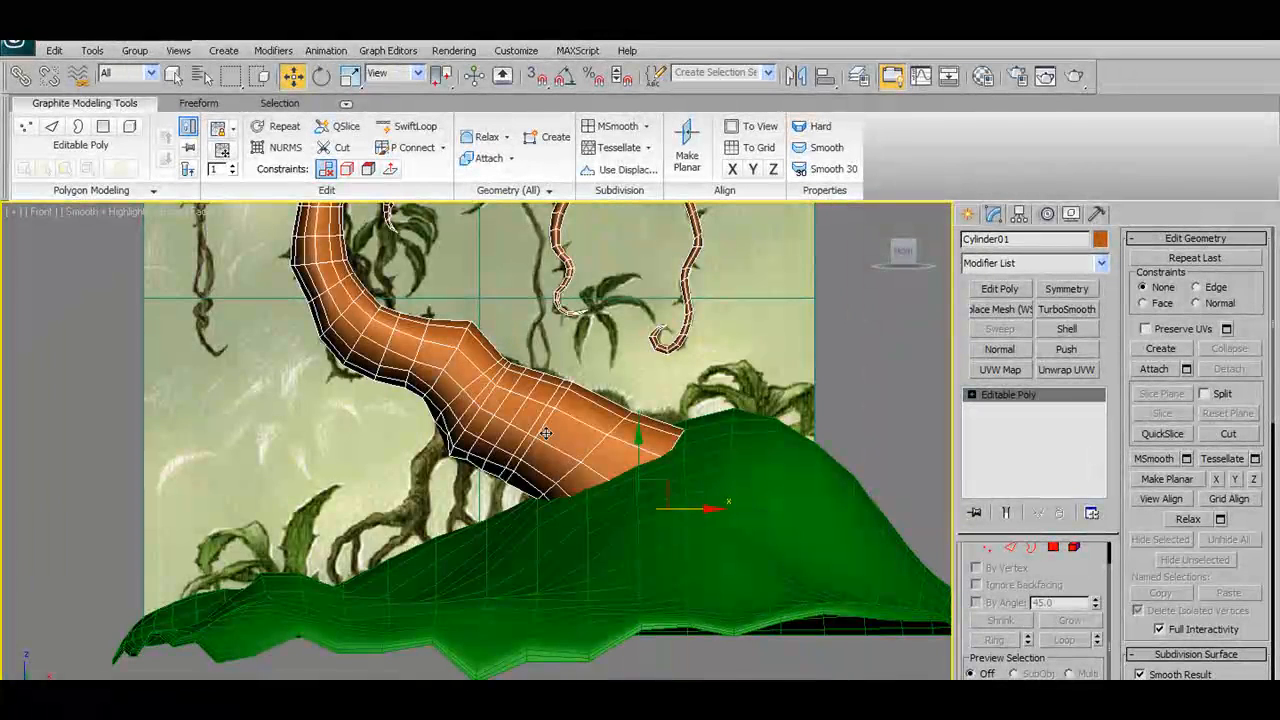
# Select the branch spline beside the trunk bulge in the Left view
pyautogui.press('l')
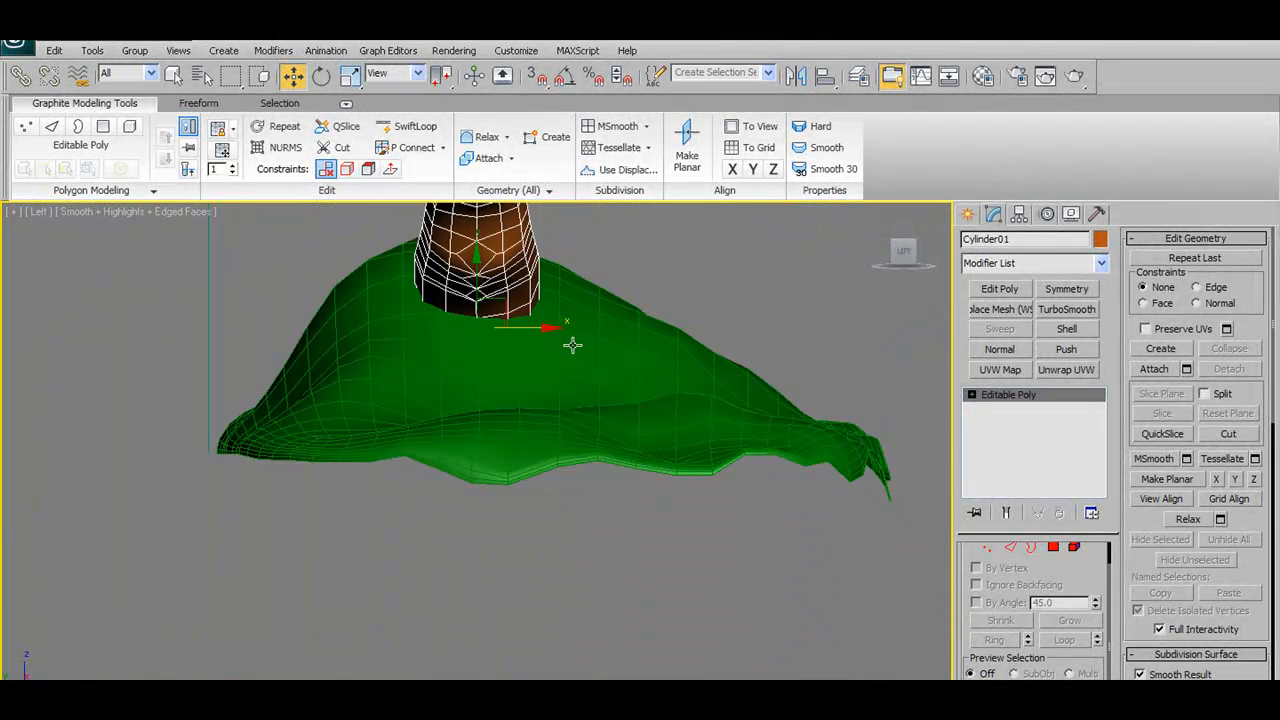
pyautogui.scroll(-5, 543, 583)
pyautogui.scroll(5, 531, 471)
pyautogui.moveTo(514, 489); pyautogui.dragTo(515, 521, button='middle')
pyautogui.scroll(2, 513, 447)
pyautogui.scroll(1, 514, 491)
pyautogui.moveTo(511, 446)
pyautogui.mouseDown(button='middle')
pyautogui.moveTo(514, 491)
pyautogui.moveTo(512, 446)
pyautogui.mouseUp(button='middle')
pyautogui.scroll(2, 511, 446)
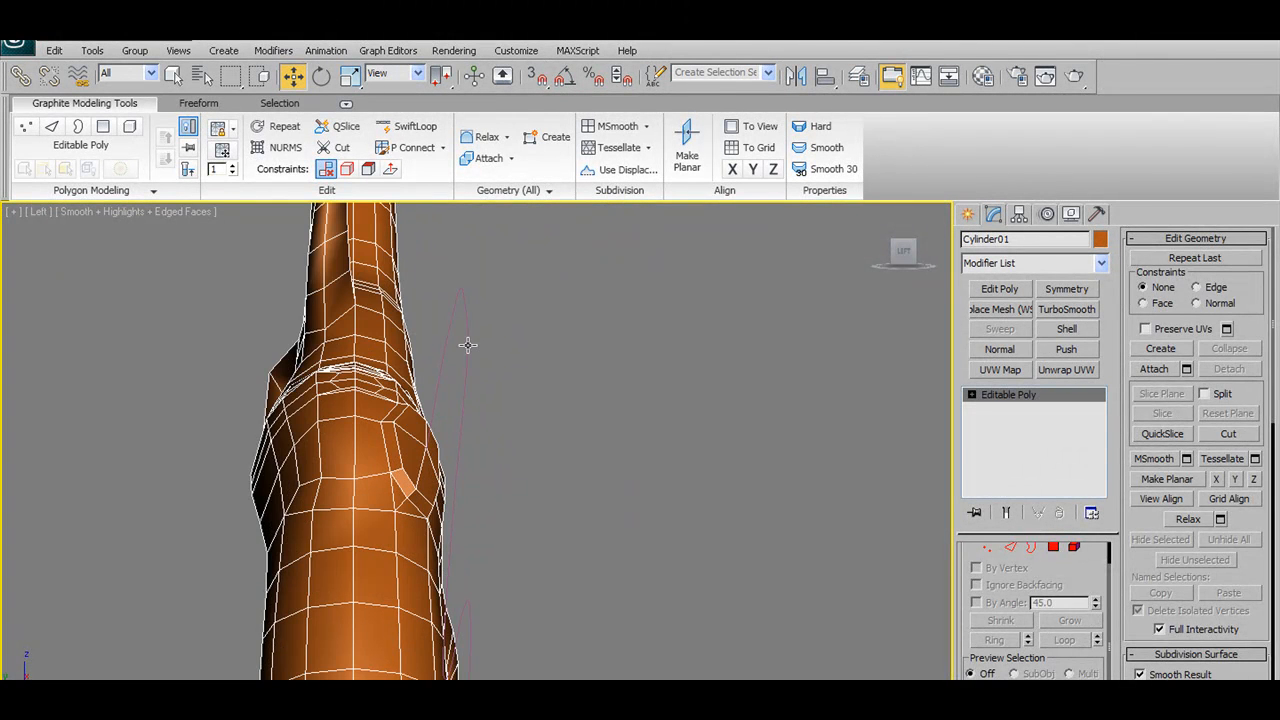
pyautogui.click(465, 345)
# Rotate the branch spline in the Left view to tilt it relative to the trunk, checking the angle from around
pyautogui.scroll(-4, 475, 345)
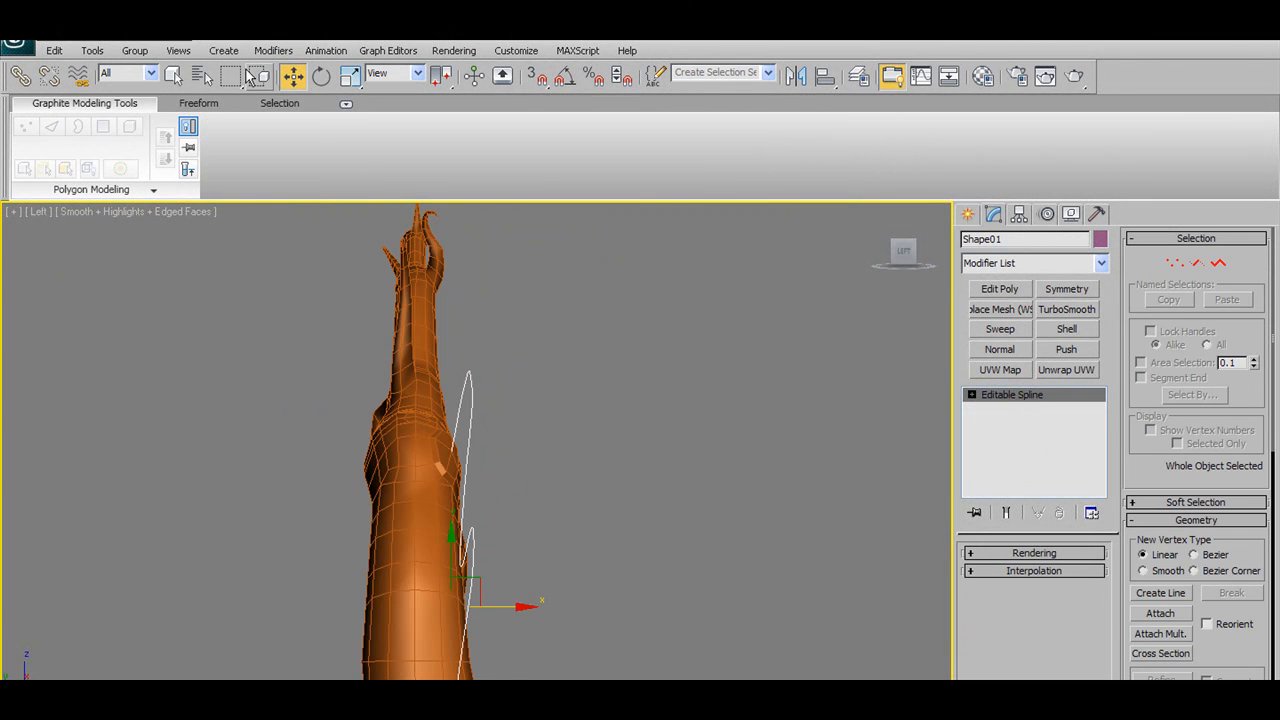
pyautogui.click(321, 77)
pyautogui.moveTo(506, 531); pyautogui.dragTo(510, 473, button='middle')
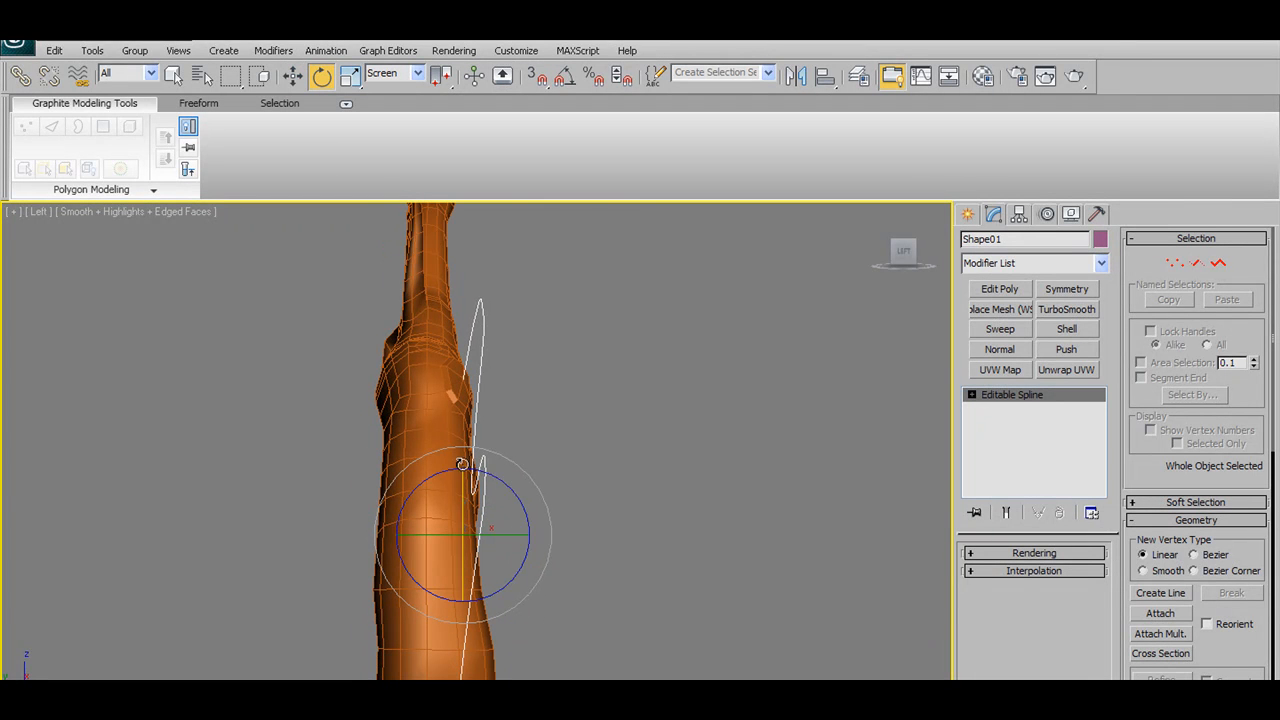
pyautogui.moveTo(485, 472); pyautogui.dragTo(420, 487)
pyautogui.press('w')
pyautogui.keyDown('alt'); pyautogui.moveTo(420, 487); pyautogui.dragTo(475, 447, button='middle'); pyautogui.keyUp('alt')
pyautogui.keyDown('alt'); pyautogui.moveTo(383, 477); pyautogui.dragTo(447, 473, button='middle'); pyautogui.keyUp('alt')
pyautogui.scroll(-4, 447, 473)
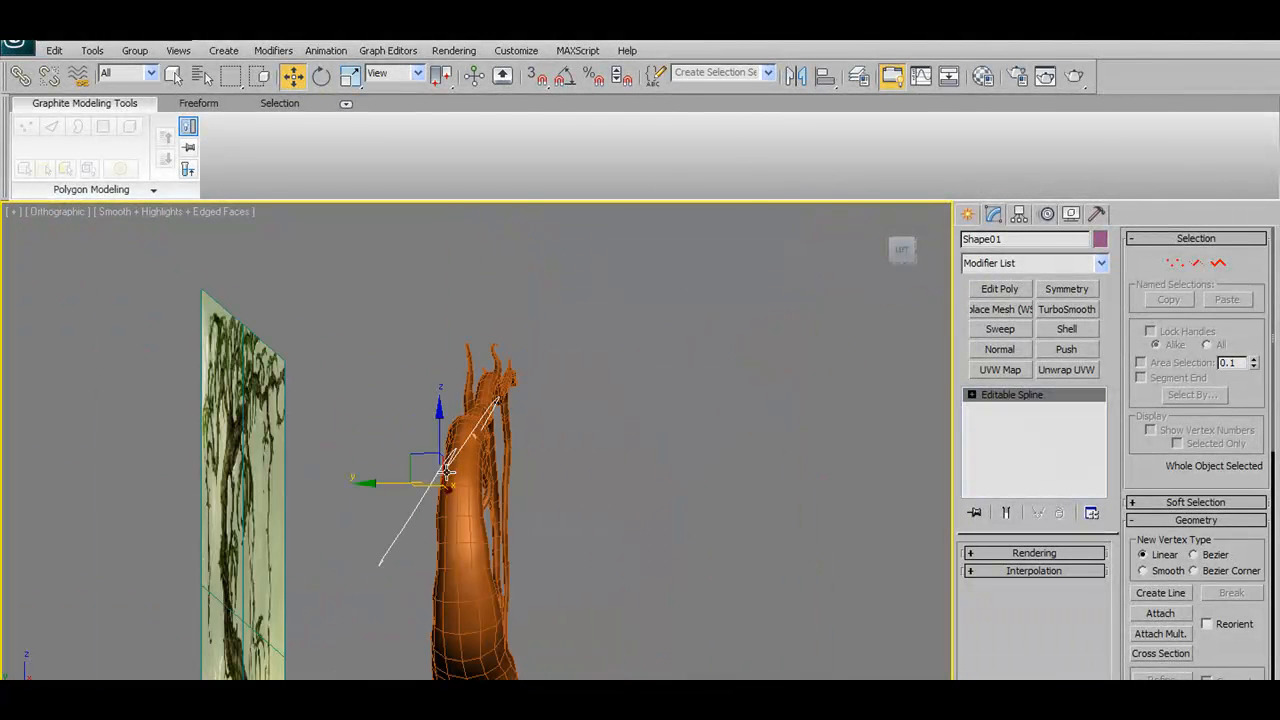
# At vertex level, select the vertices at the spline's lower end and enable soft selection with a falloff of 28.6
pyautogui.click(1175, 263)
pyautogui.keyDown('alt'); pyautogui.moveTo(524, 412); pyautogui.dragTo(492, 369, button='middle'); pyautogui.keyUp('alt')
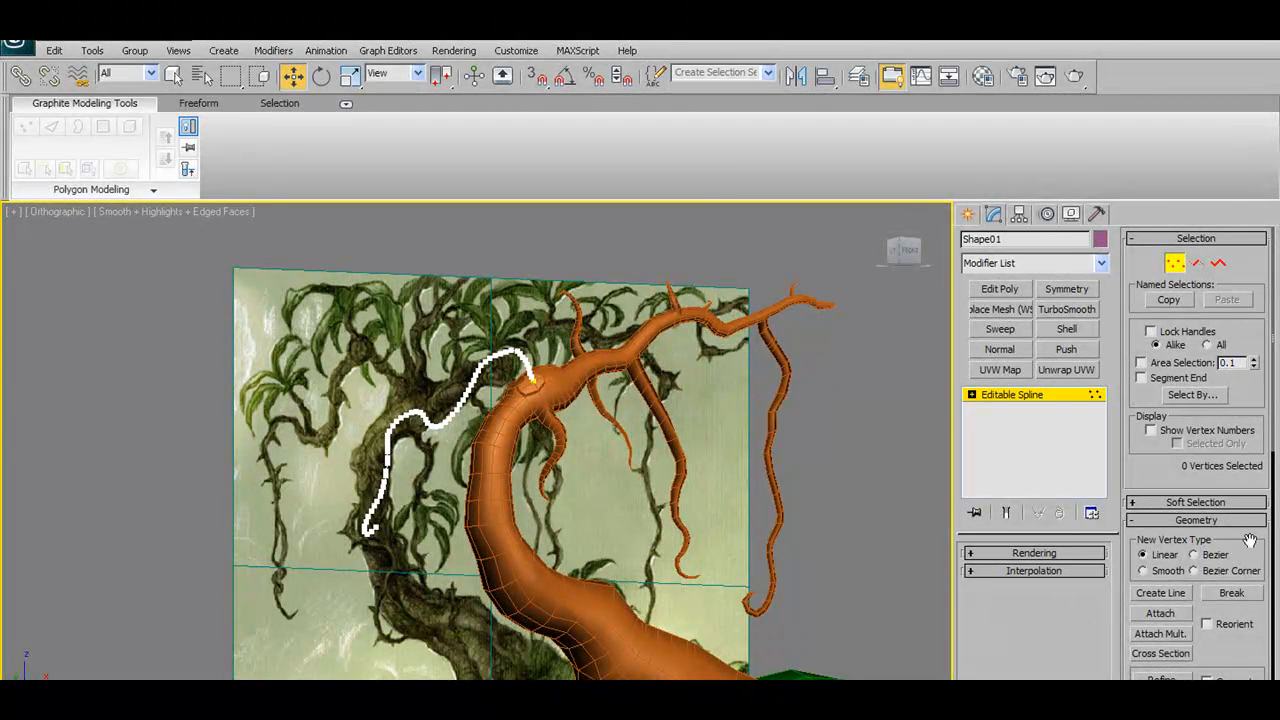
pyautogui.click(1160, 502)
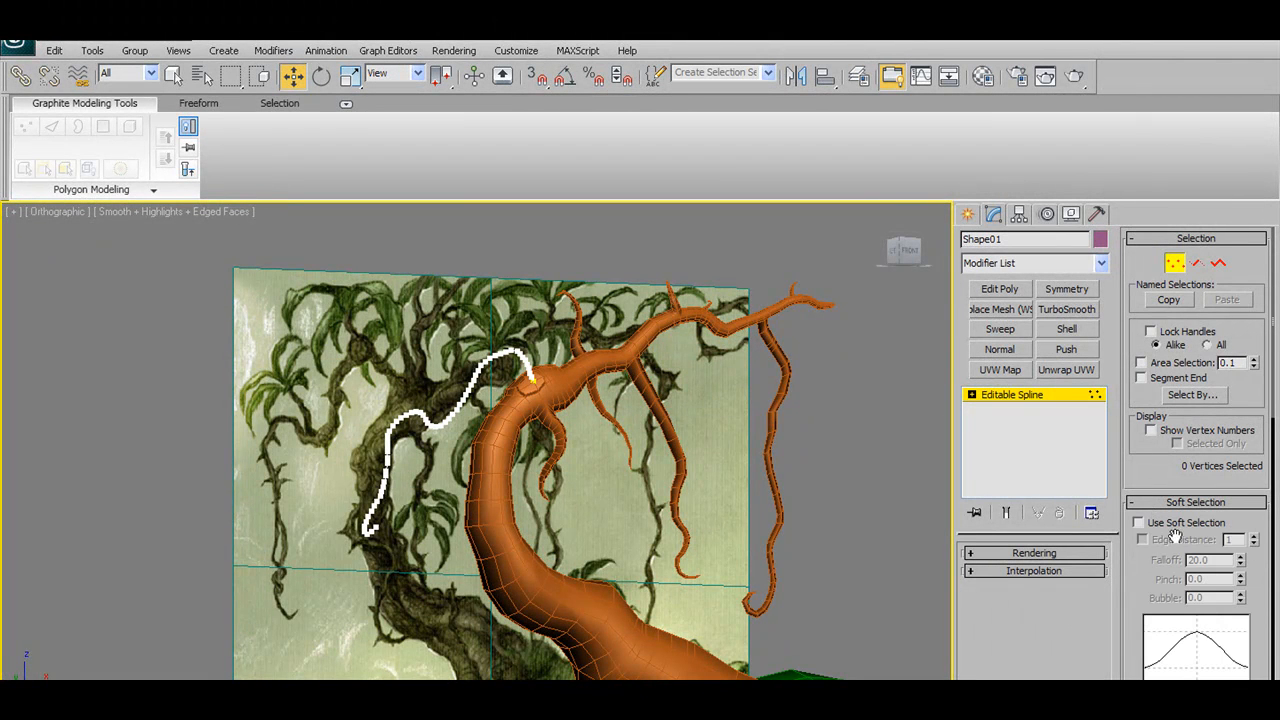
pyautogui.click(1138, 523)
pyautogui.moveTo(578, 540)
pyautogui.keyDown('alt'); pyautogui.mouseDown(button='middle')
pyautogui.moveTo(614, 556)
pyautogui.moveTo(643, 548)
pyautogui.moveTo(575, 542)
pyautogui.mouseUp(button='middle'); pyautogui.keyUp('alt')
pyautogui.moveTo(499, 624); pyautogui.dragTo(500, 625)
pyautogui.keyDown('alt'); pyautogui.moveTo(710, 460); pyautogui.dragTo(620, 468, button='middle'); pyautogui.keyUp('alt')
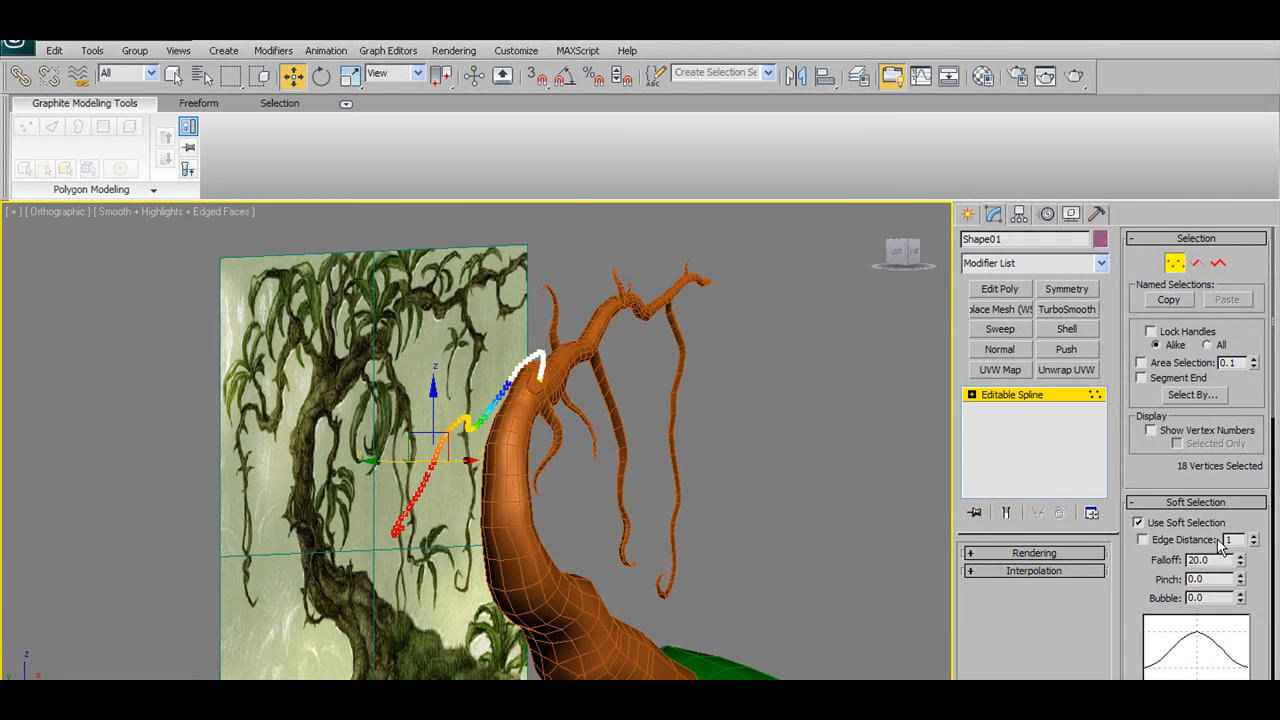
pyautogui.moveTo(1240, 560); pyautogui.dragTo(1256, 479)
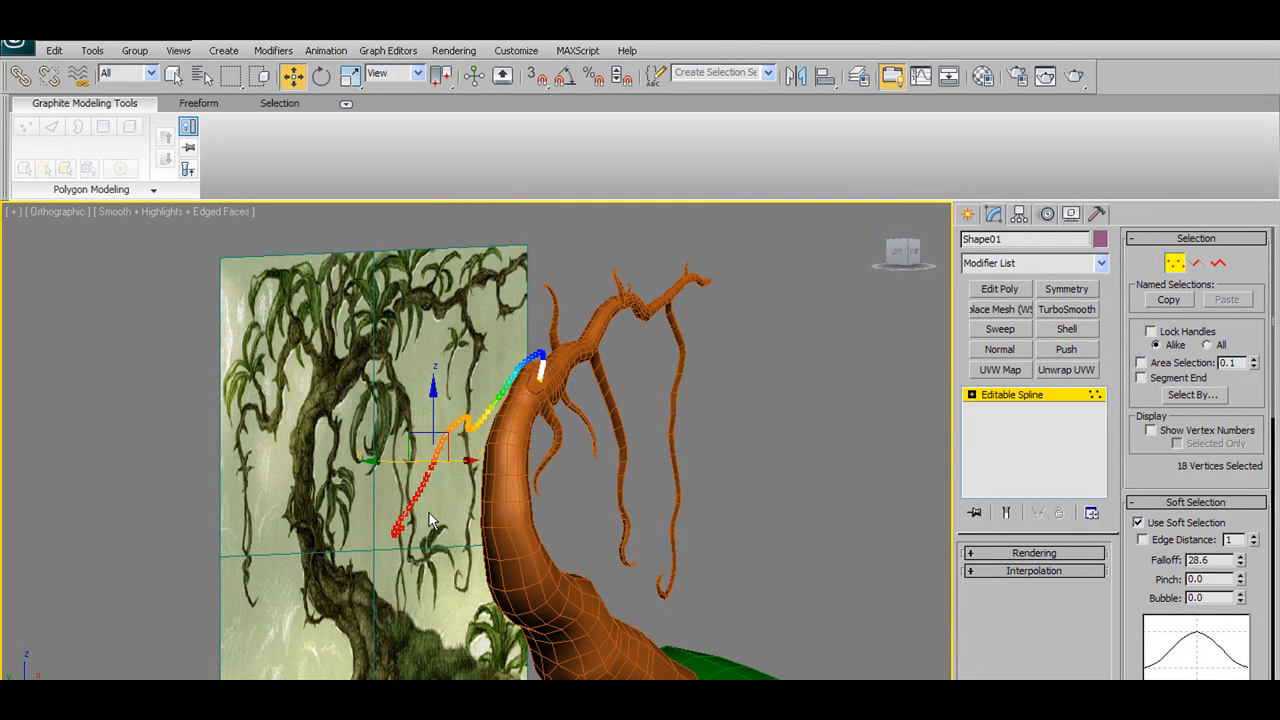
# Move the spline's softly selected lower vertices to bend the hanging part forward, away from the trunk
pyautogui.click(376, 507)
pyautogui.moveTo(462, 556)
pyautogui.mouseDown()
pyautogui.moveTo(376, 497)
pyautogui.moveTo(405, 535)
pyautogui.moveTo(457, 543)
pyautogui.mouseUp()
pyautogui.keyDown('alt'); pyautogui.moveTo(457, 543); pyautogui.dragTo(523, 553, button='middle'); pyautogui.keyUp('alt')
pyautogui.click(528, 535)
pyautogui.moveTo(548, 446)
pyautogui.keyDown('alt'); pyautogui.mouseDown(button='middle')
pyautogui.moveTo(555, 461)
pyautogui.moveTo(536, 470)
pyautogui.moveTo(558, 445)
pyautogui.mouseUp(button='middle'); pyautogui.keyUp('alt')
# Select four vertices at the spline's upper bend, reduce the soft selection falloff to 7.5 and pull them outward from the trunk
pyautogui.scroll(4, 558, 446)
pyautogui.moveTo(547, 332); pyautogui.dragTo(564, 398, button='middle')
pyautogui.moveTo(572, 299); pyautogui.dragTo(506, 344)
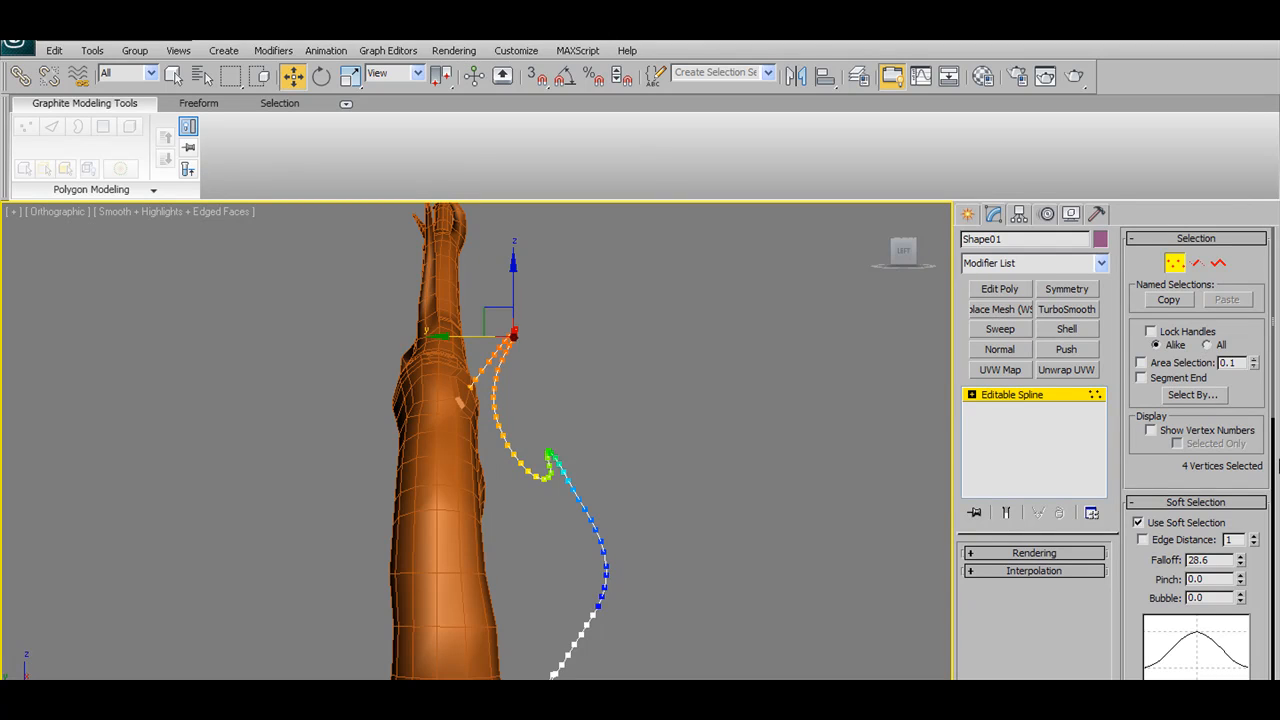
pyautogui.moveTo(1240, 563); pyautogui.dragTo(1242, 585)
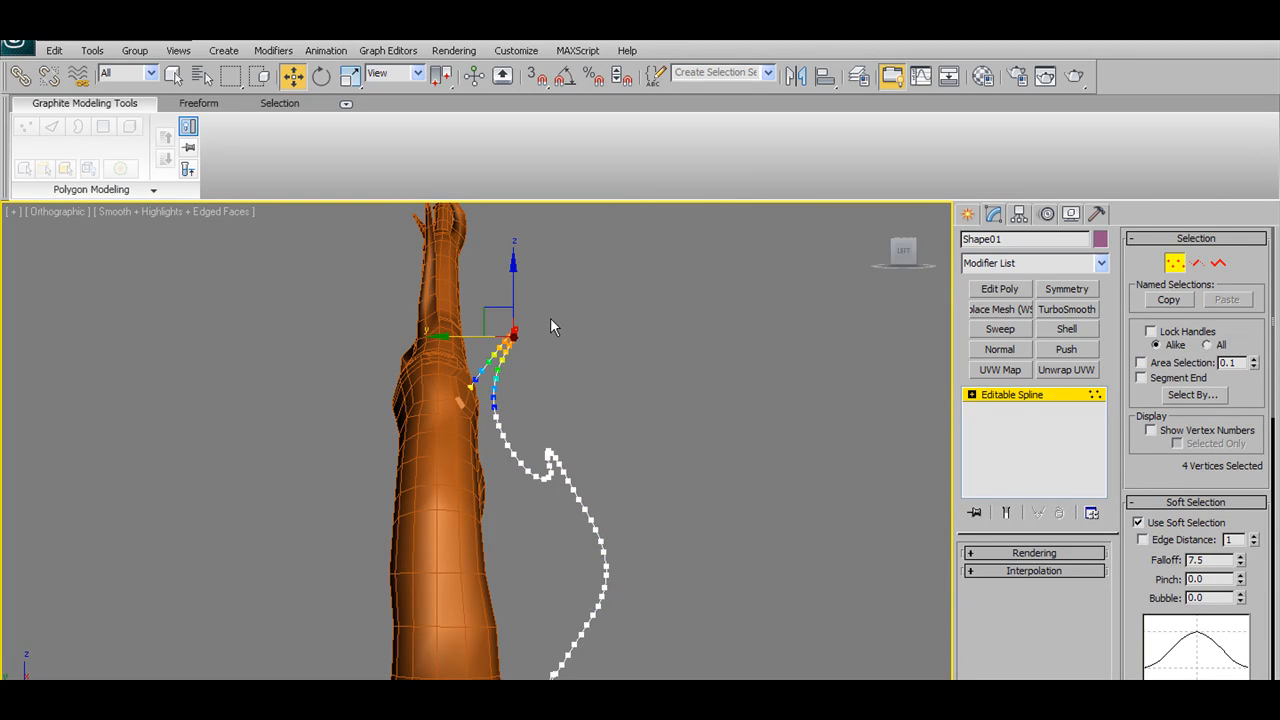
pyautogui.moveTo(502, 307); pyautogui.dragTo(517, 318)
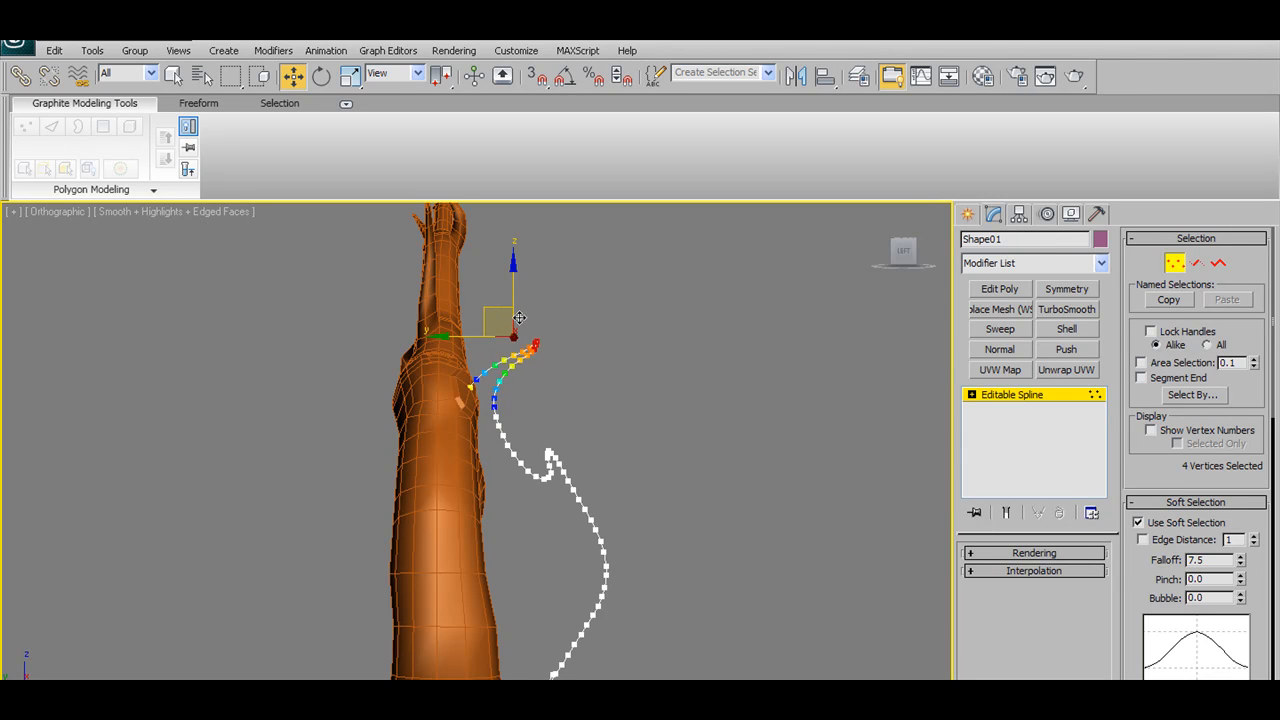
pyautogui.keyDown('alt'); pyautogui.moveTo(526, 338); pyautogui.dragTo(432, 352, button='middle'); pyautogui.keyUp('alt')
pyautogui.click(1176, 263)
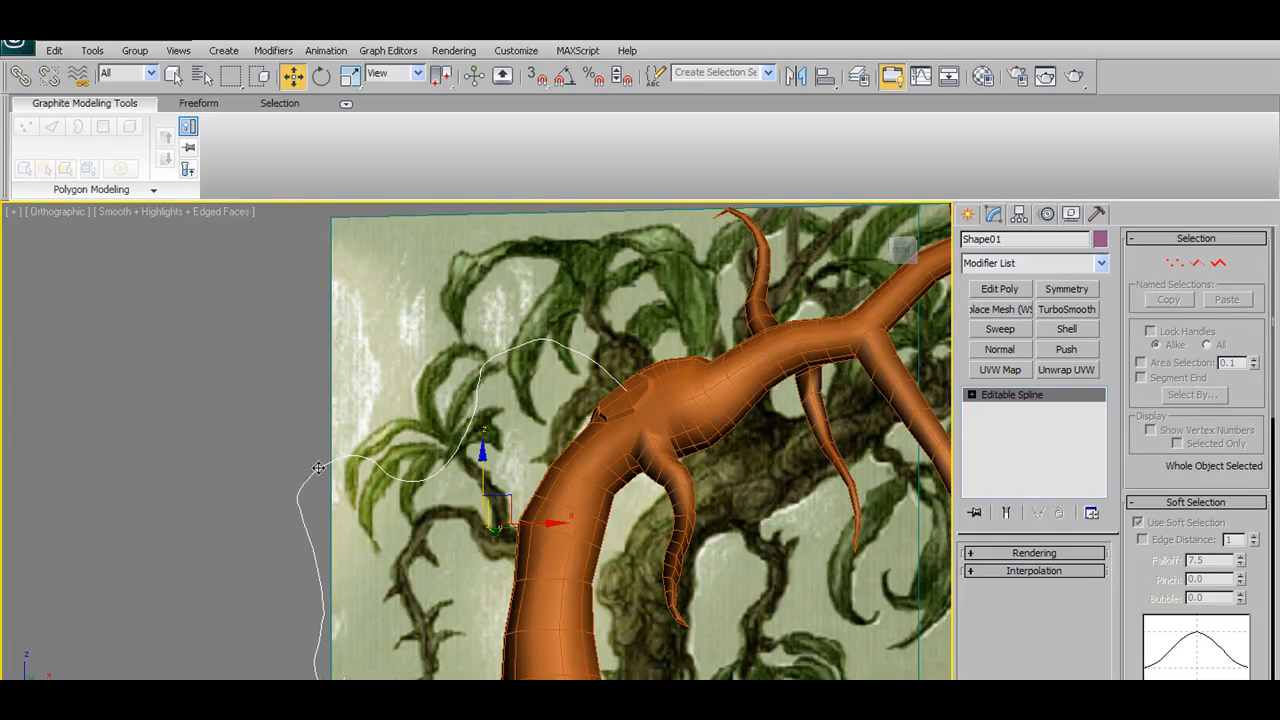
# Check the reshaped spline in the Front view, then reselect the tree mesh with the bulge's large polygon at polygon level
pyautogui.scroll(-5, 326, 466)
pyautogui.press('f')
pyautogui.moveTo(363, 462); pyautogui.dragTo(421, 596, button='middle')
pyautogui.scroll(4, 421, 596)
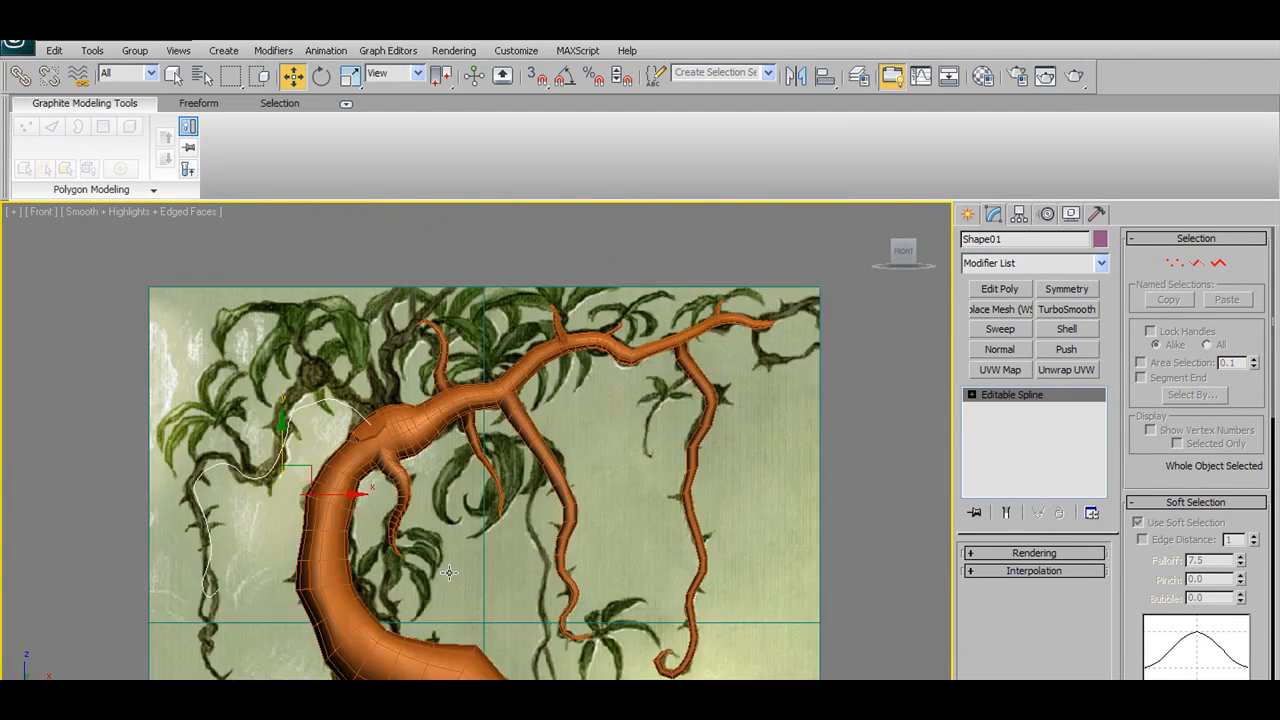
pyautogui.moveTo(424, 487); pyautogui.dragTo(634, 543, button='middle')
pyautogui.scroll(1, 634, 543)
pyautogui.click(613, 501)
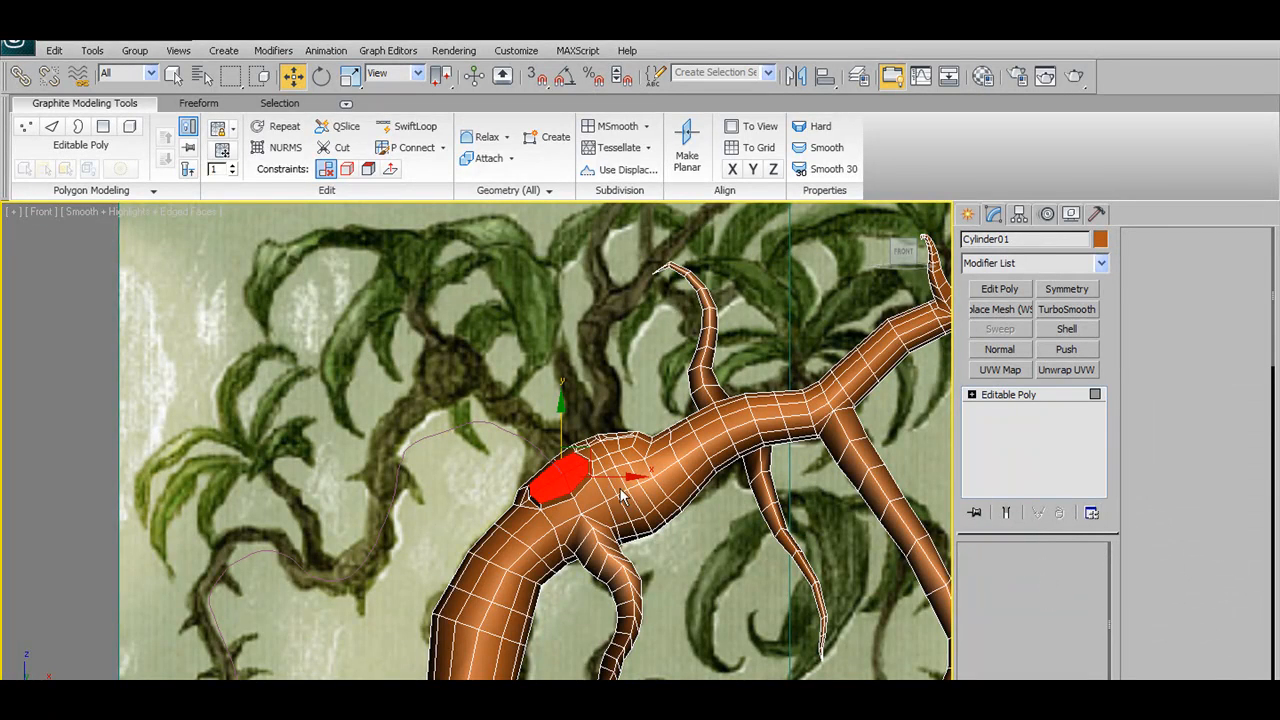
pyautogui.moveTo(622, 494); pyautogui.dragTo(667, 377, button='middle')
# Extrude the bulge polygon along the reshaped spline with 60 segments, taper amount -0.76 and taper curve -1.08
pyautogui.click(683, 193)
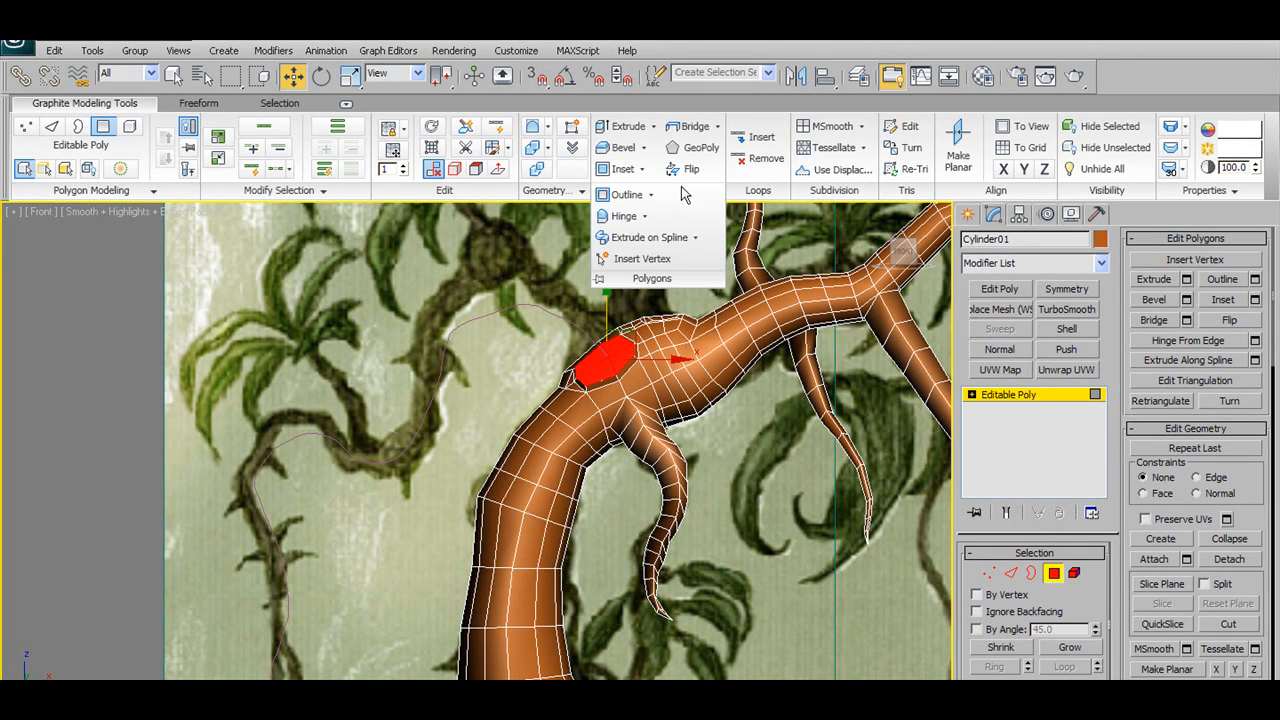
pyautogui.click(695, 237)
pyautogui.moveTo(518, 497); pyautogui.dragTo(619, 438, button='middle')
pyautogui.hotkey('shift', 'z')
pyautogui.hotkey('shift', 'z')
pyautogui.hotkey('shift', 'z')
pyautogui.hotkey('shift', 'z')
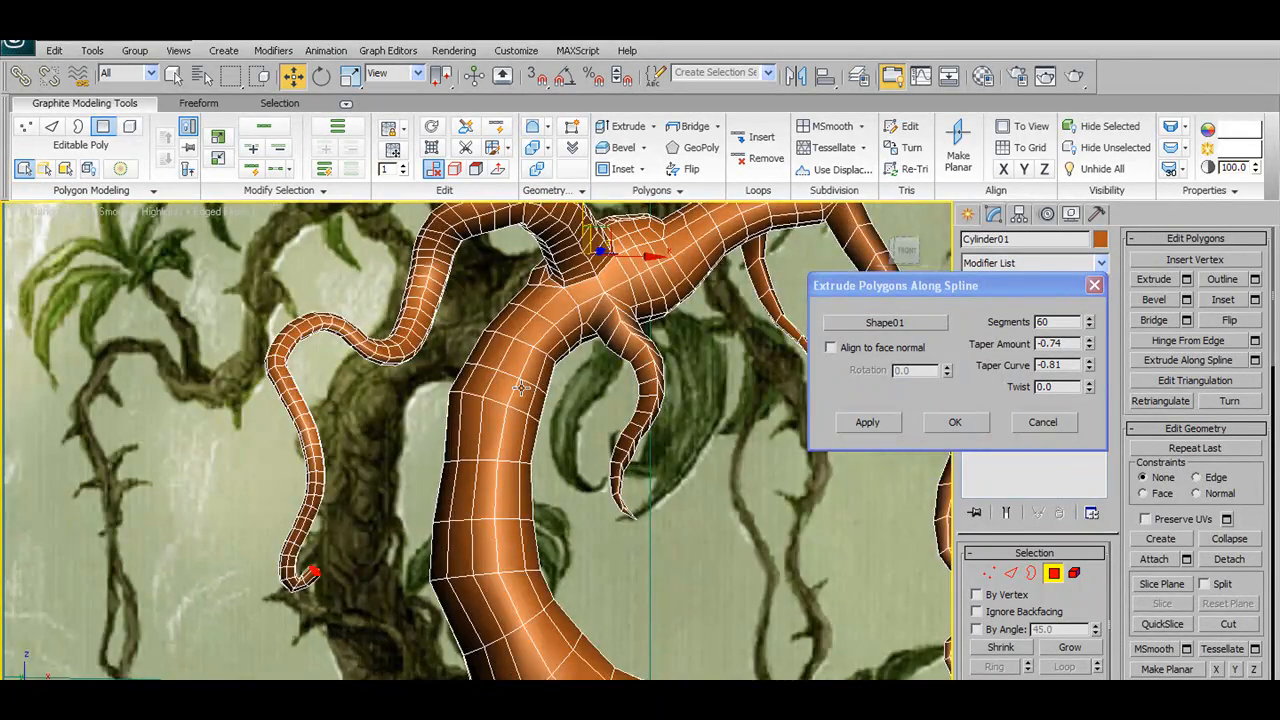
pyautogui.moveTo(1090, 364); pyautogui.dragTo(1095, 393)
pyautogui.moveTo(1090, 344); pyautogui.dragTo(1089, 343)
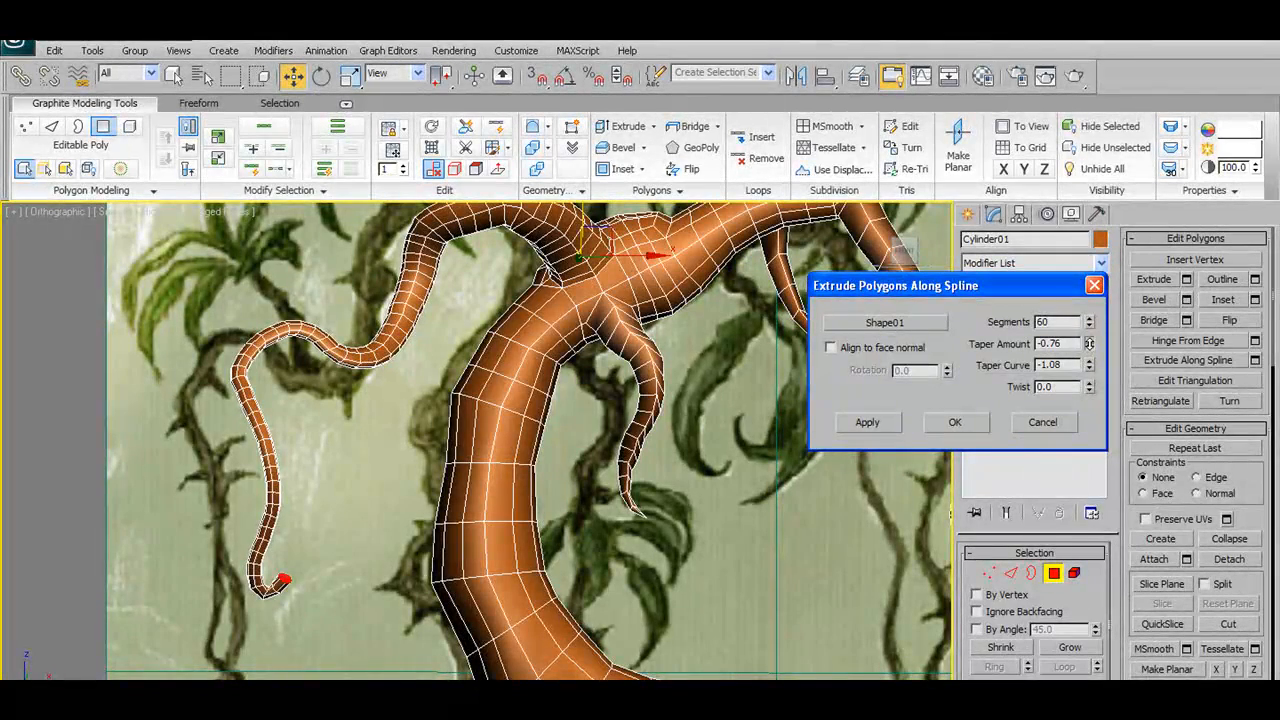
pyautogui.click(955, 422)
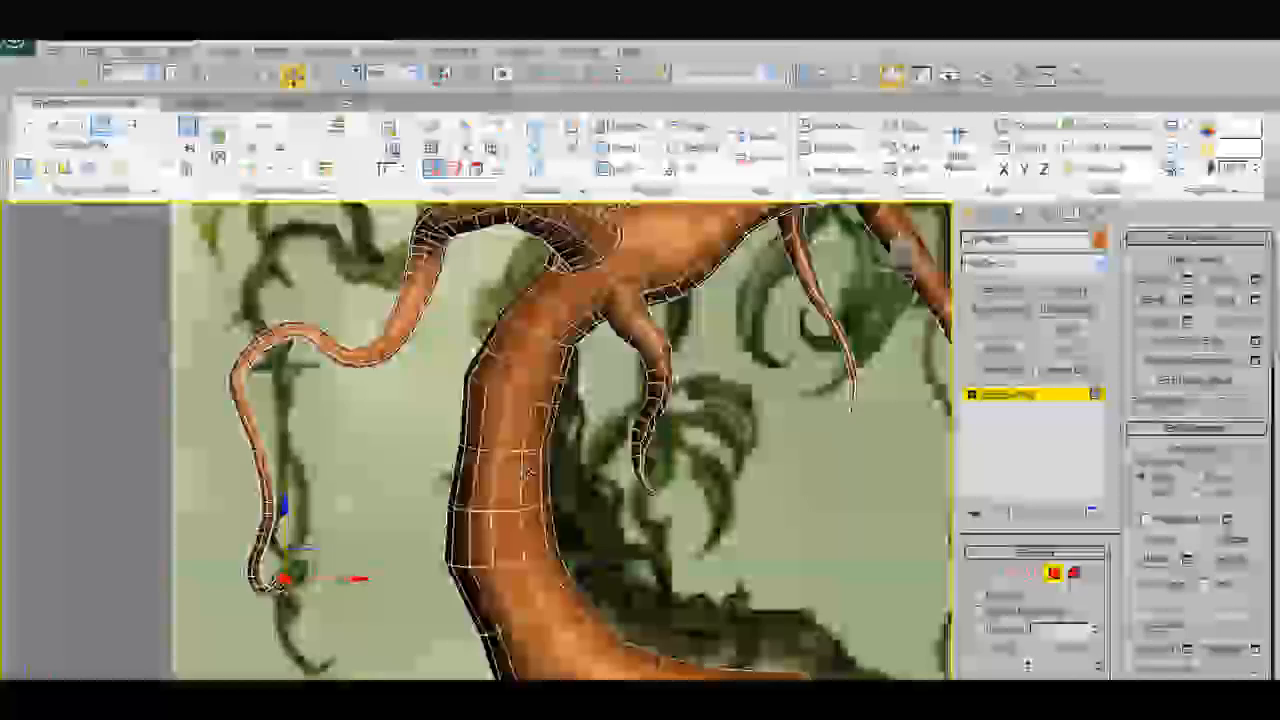
# Collapse the end polygon at the new branch's hanging tip into a point
pyautogui.scroll(-6, 374, 456)
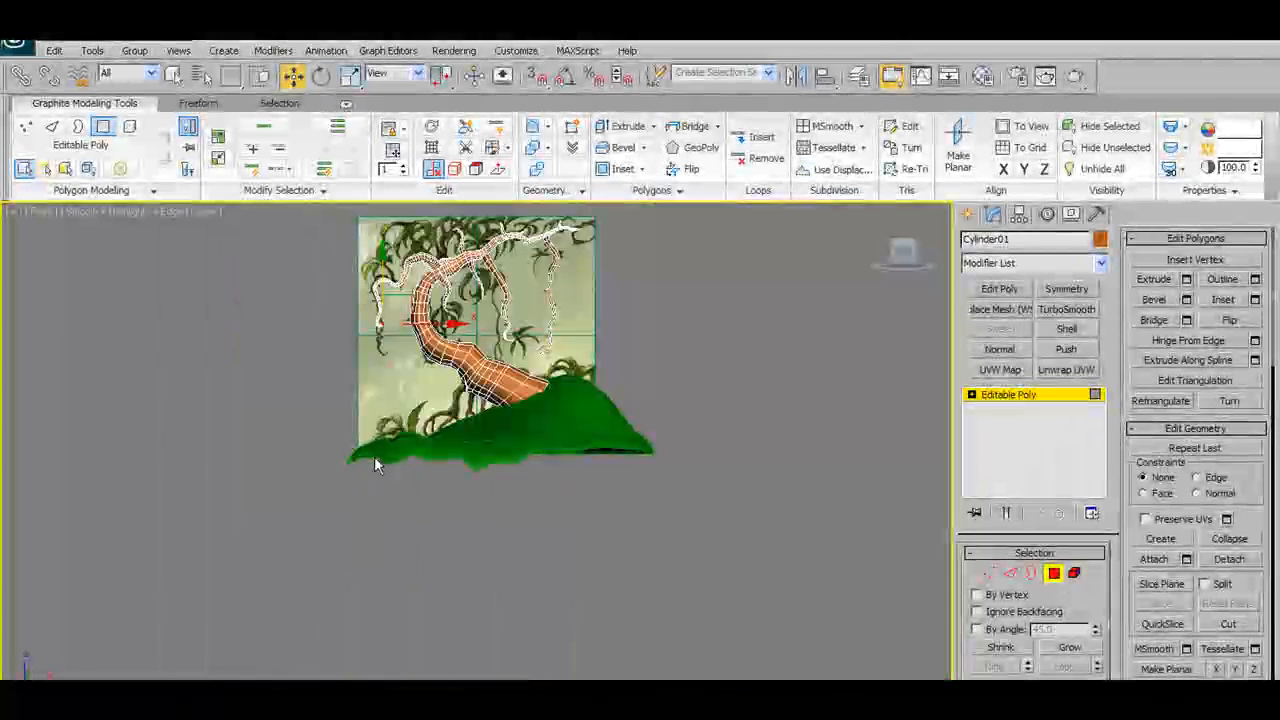
pyautogui.moveTo(374, 456); pyautogui.dragTo(543, 680, button='middle')
pyautogui.scroll(6, 434, 541)
pyautogui.scroll(3, 550, 296)
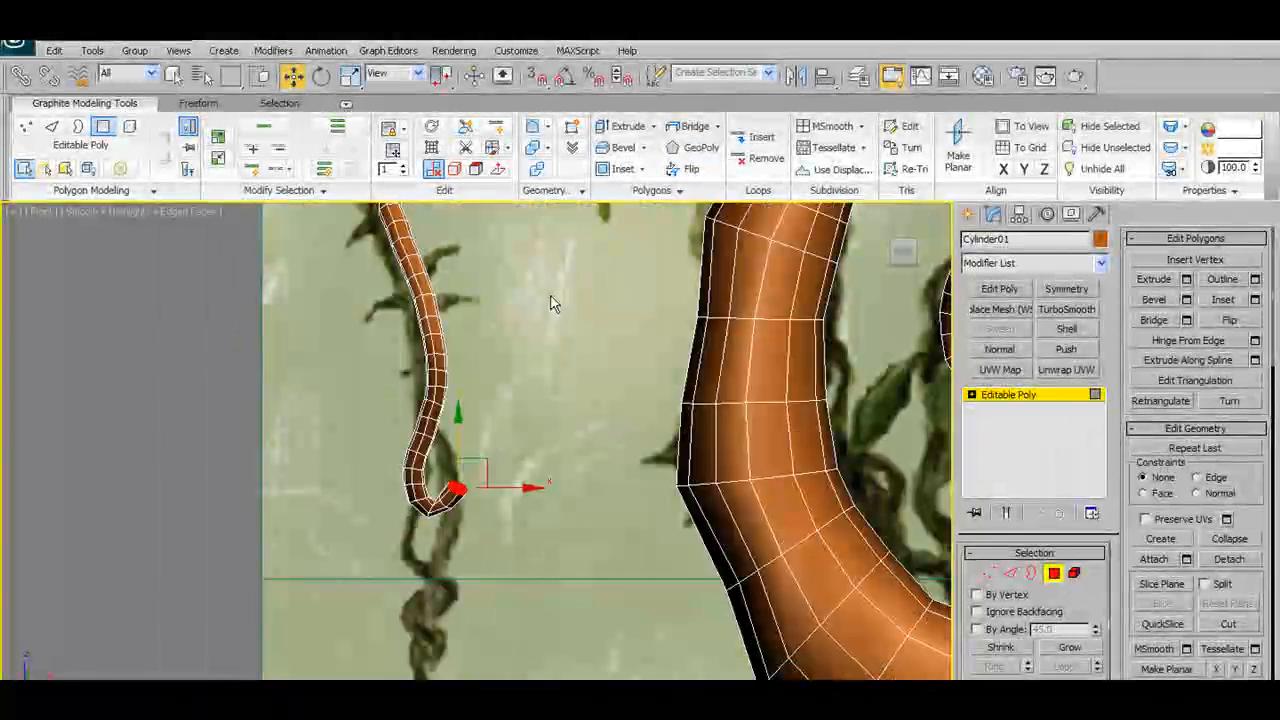
pyautogui.click(627, 472)
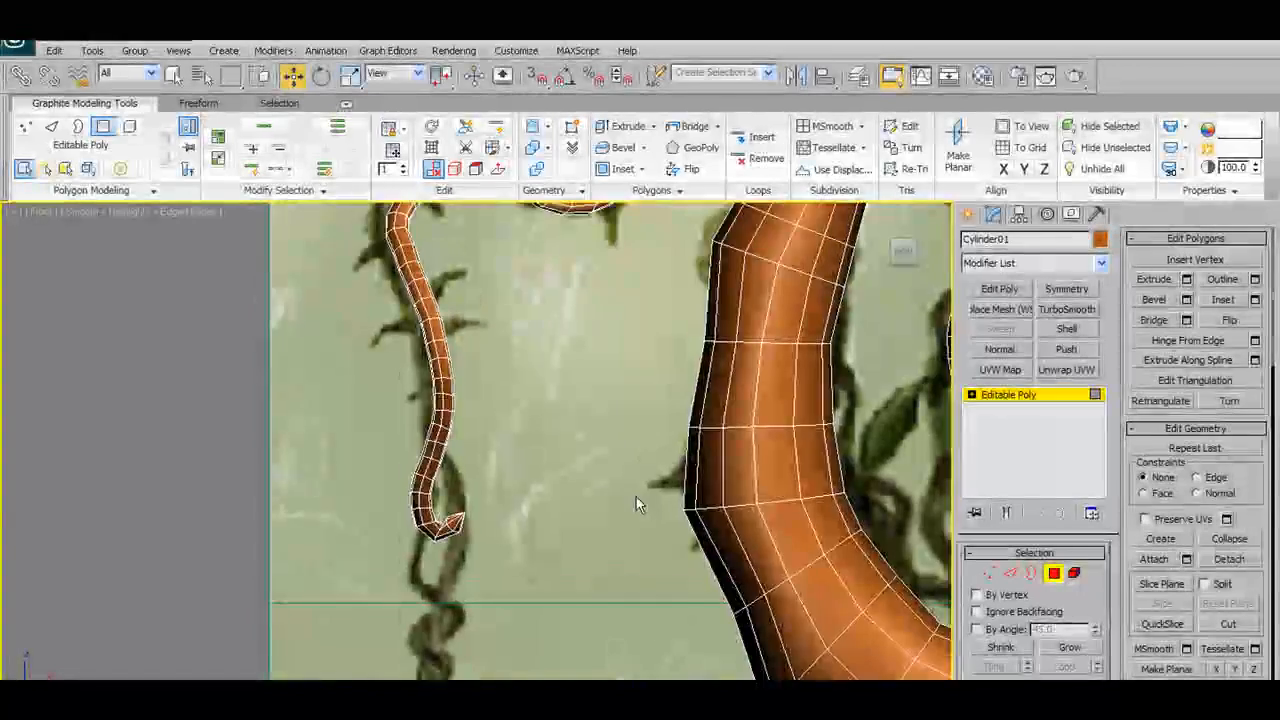
# Examine the new branch against the reference in the Front view and from around the tree
pyautogui.scroll(-5, 636, 497)
pyautogui.scroll(5, 670, 260)
pyautogui.moveTo(676, 250); pyautogui.dragTo(597, 452, button='middle')
pyautogui.scroll(-2, 625, 406)
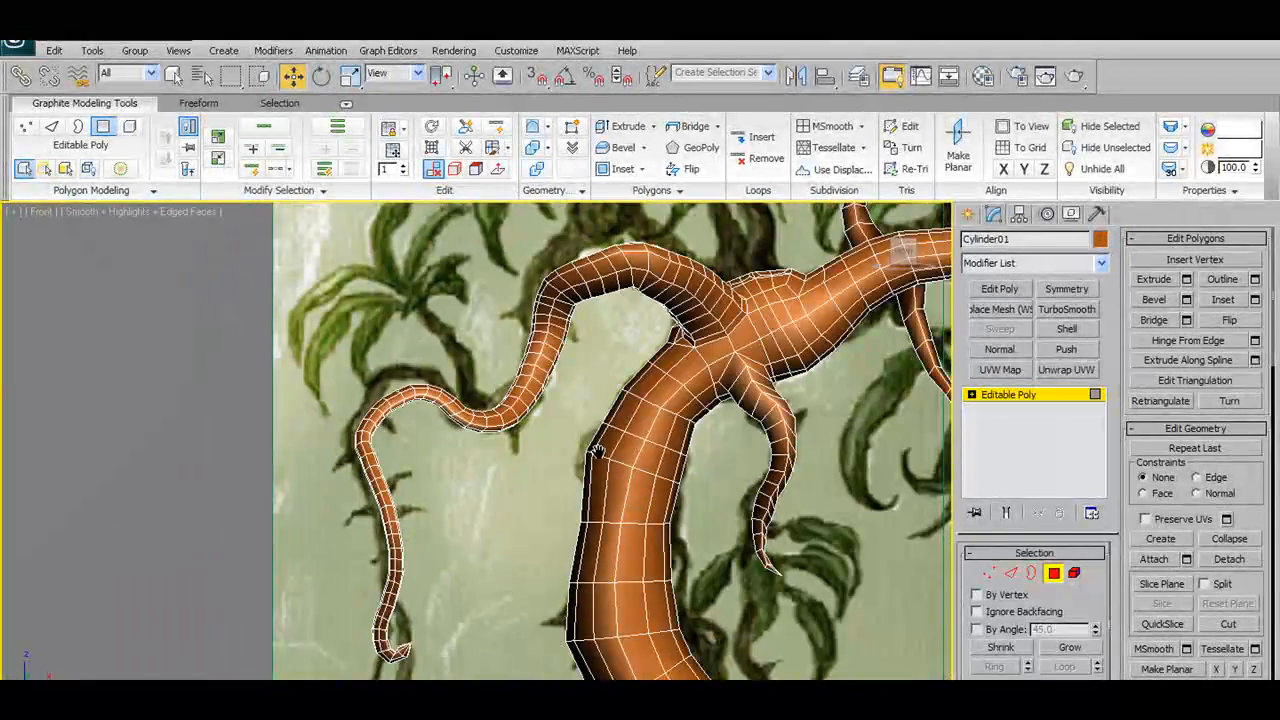
pyautogui.scroll(-4, 745, 364)
pyautogui.moveTo(745, 364); pyautogui.dragTo(600, 360, button='middle')
pyautogui.scroll(2, 498, 404)
pyautogui.keyDown('alt'); pyautogui.moveTo(498, 404); pyautogui.dragTo(517, 365, button='middle'); pyautogui.keyUp('alt')
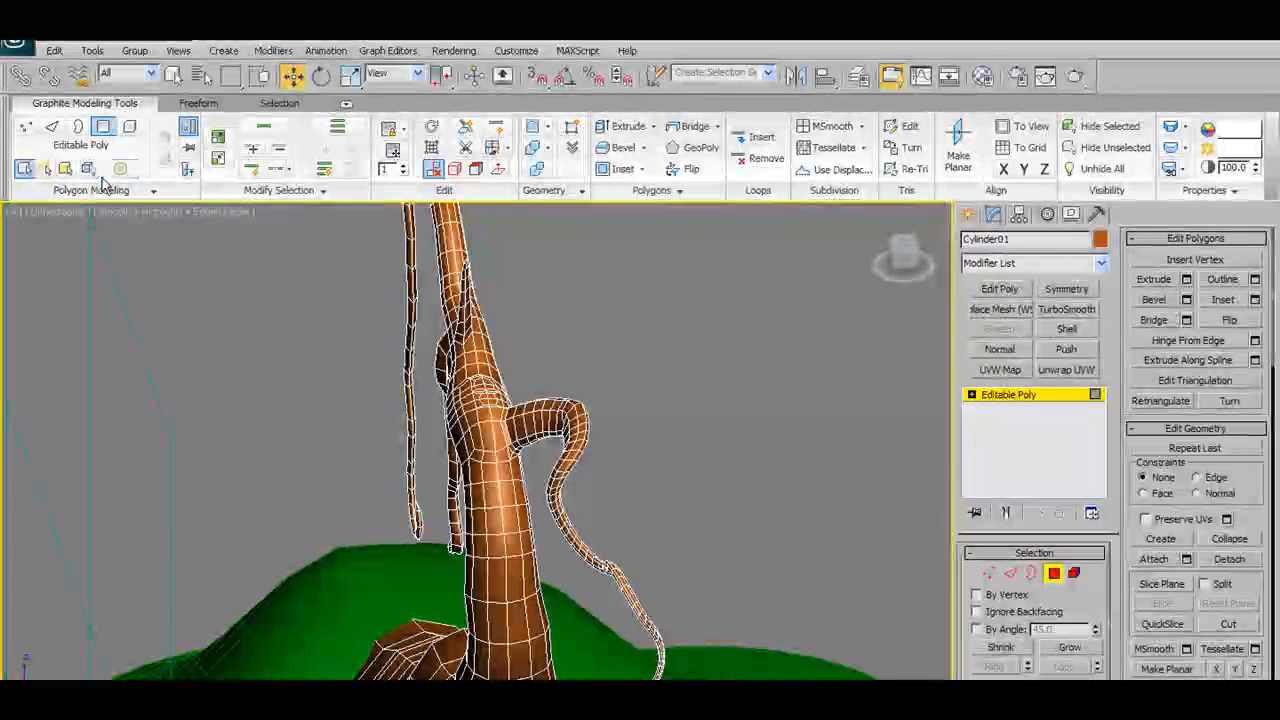
# Save the scene as a new incremental version of Tree08.max in the Max Files folder
pyautogui.click(14, 45)
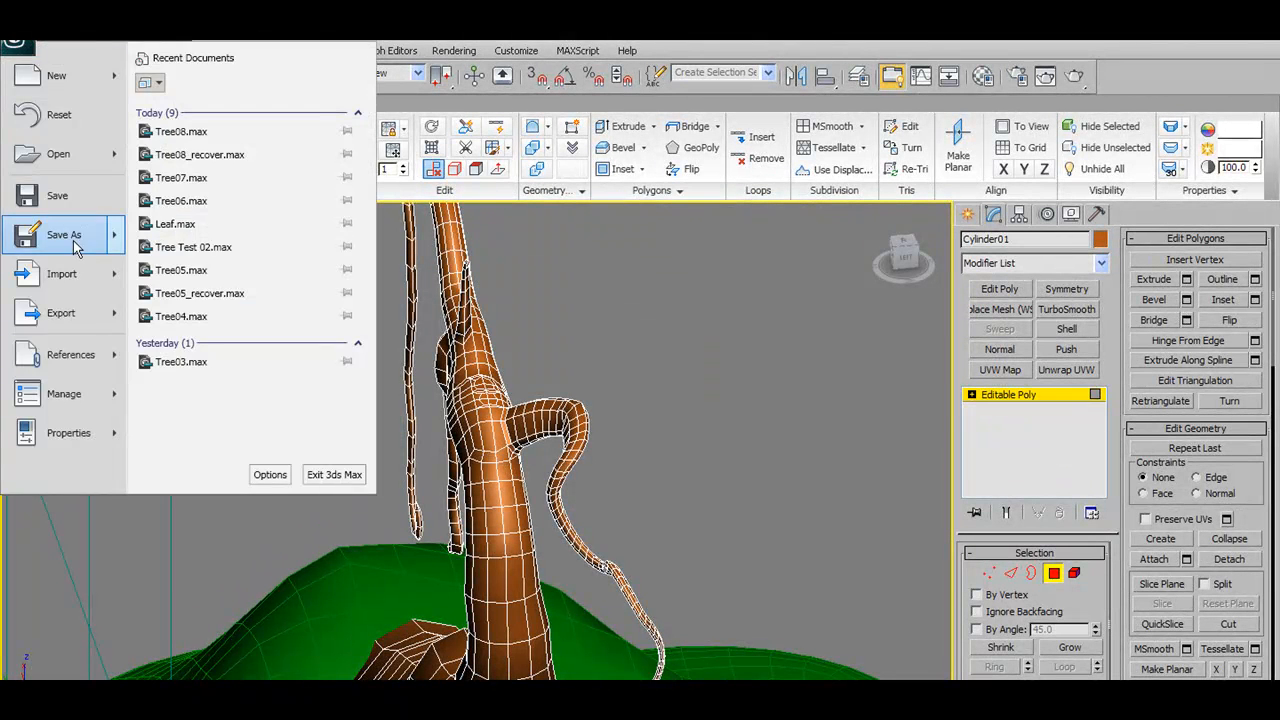
pyautogui.click(64, 234)
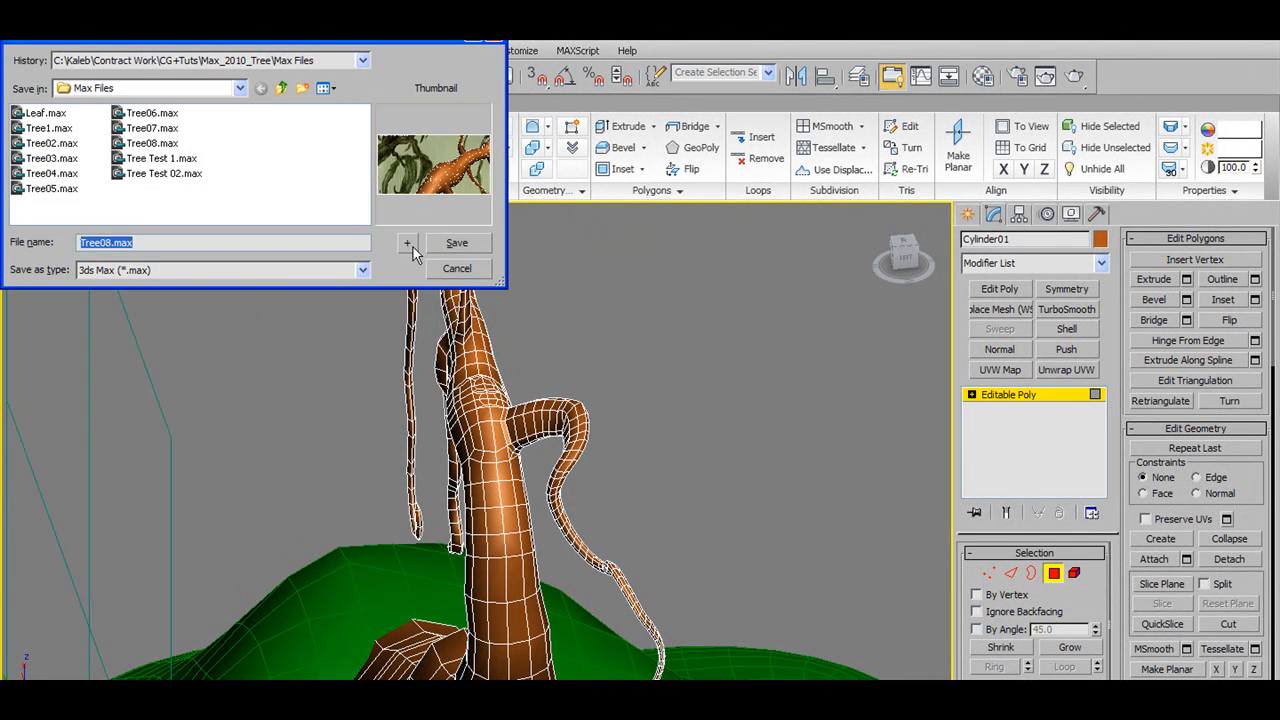
pyautogui.click(410, 247)
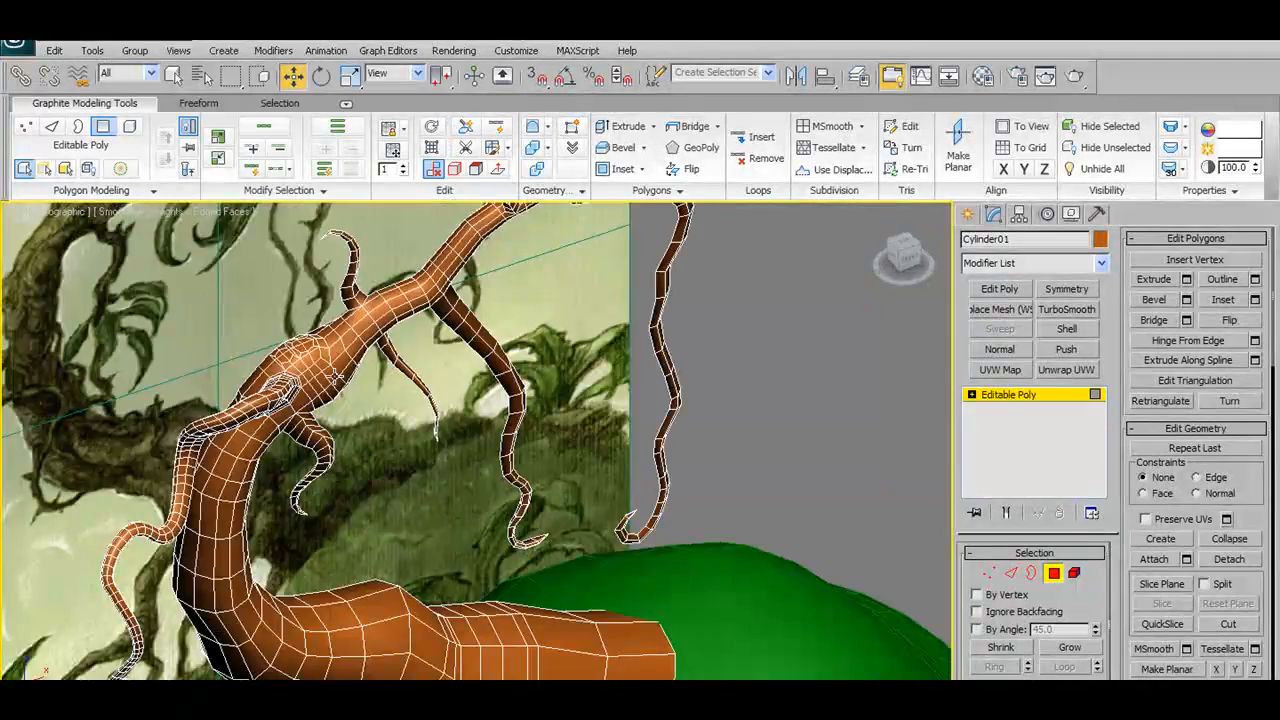
# Examine the whole tree against the reference in the Front view, then inspect the octagonal cuts on the trunk bulge
pyautogui.scroll(5, 337, 376)
pyautogui.keyDown('alt'); pyautogui.moveTo(423, 503); pyautogui.dragTo(514, 554, button='middle'); pyautogui.keyUp('alt')
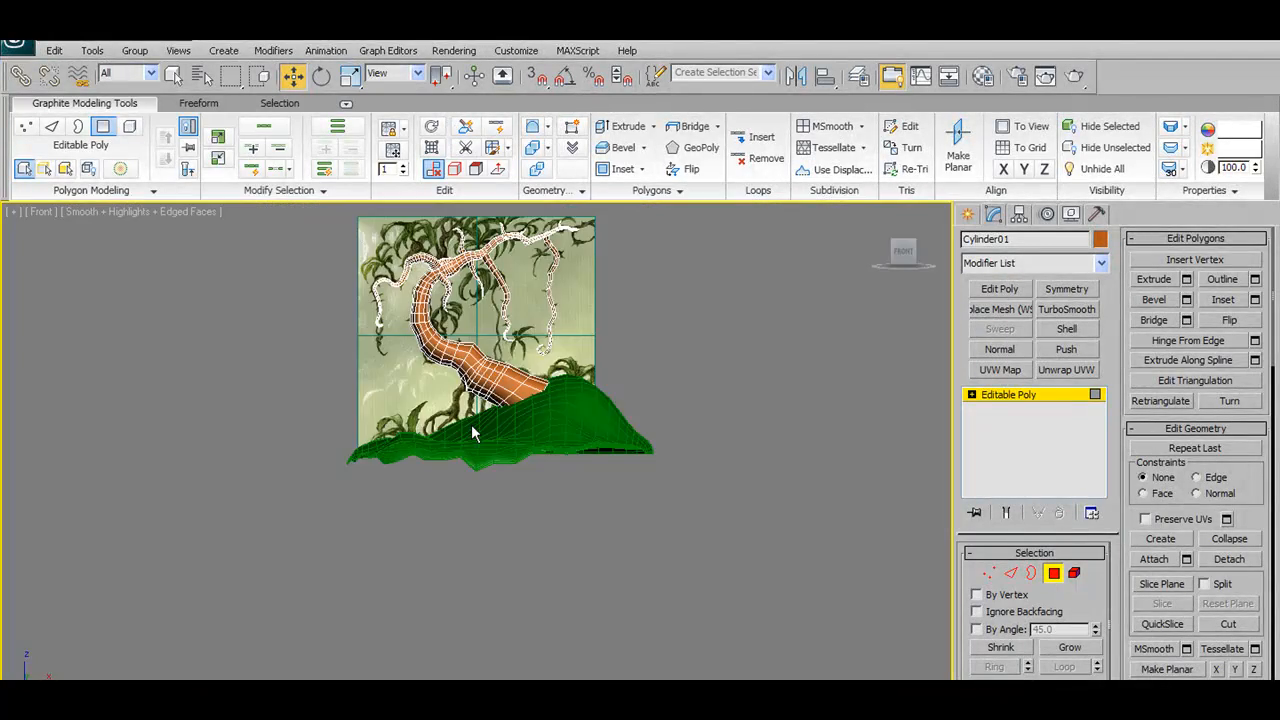
pyautogui.moveTo(472, 432); pyautogui.dragTo(498, 580, button='middle')
pyautogui.scroll(6, 556, 478)
pyautogui.scroll(4, 538, 530)
pyautogui.moveTo(540, 380); pyautogui.dragTo(514, 466, button='middle')
pyautogui.scroll(-3, 579, 528)
pyautogui.scroll(4, 514, 466)
pyautogui.moveTo(631, 574); pyautogui.dragTo(420, 316, button='middle')
pyautogui.keyDown('alt'); pyautogui.moveTo(500, 420); pyautogui.dragTo(520, 437, button='middle'); pyautogui.keyUp('alt')
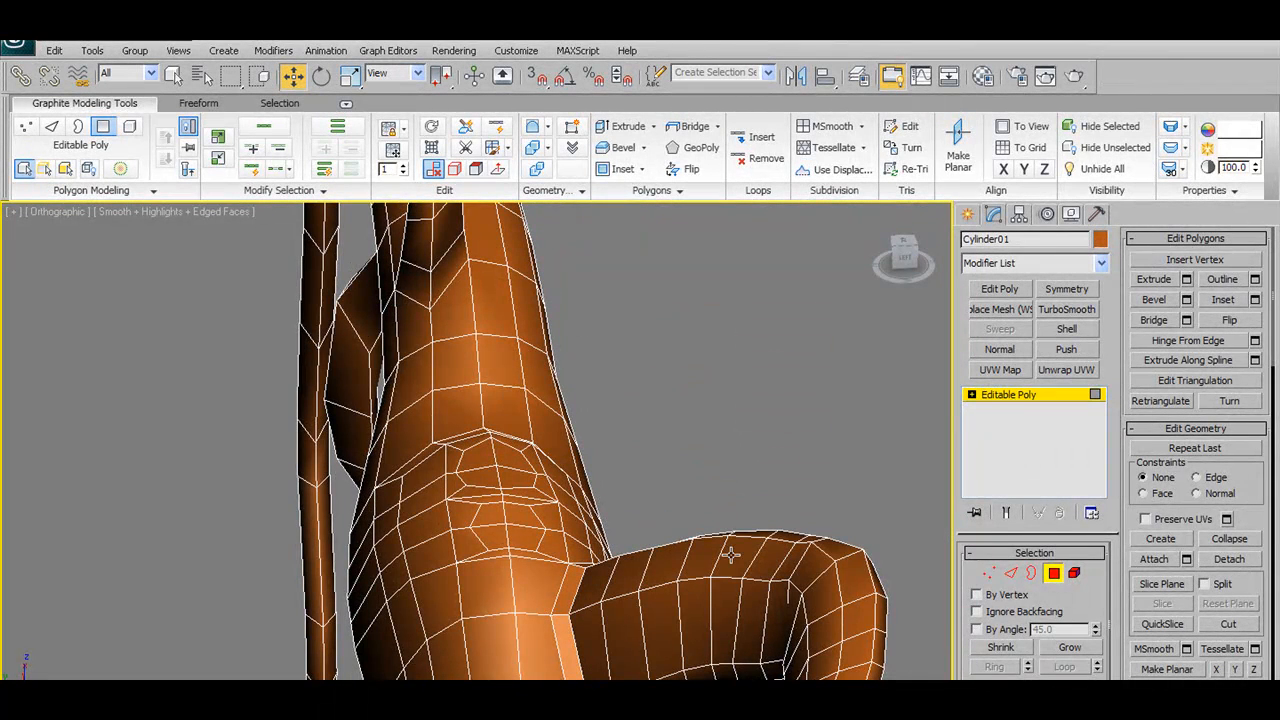
# Select the edges of the lower octagonal cut on the trunk bulge at edge level and remove them
pyautogui.click(1013, 575)
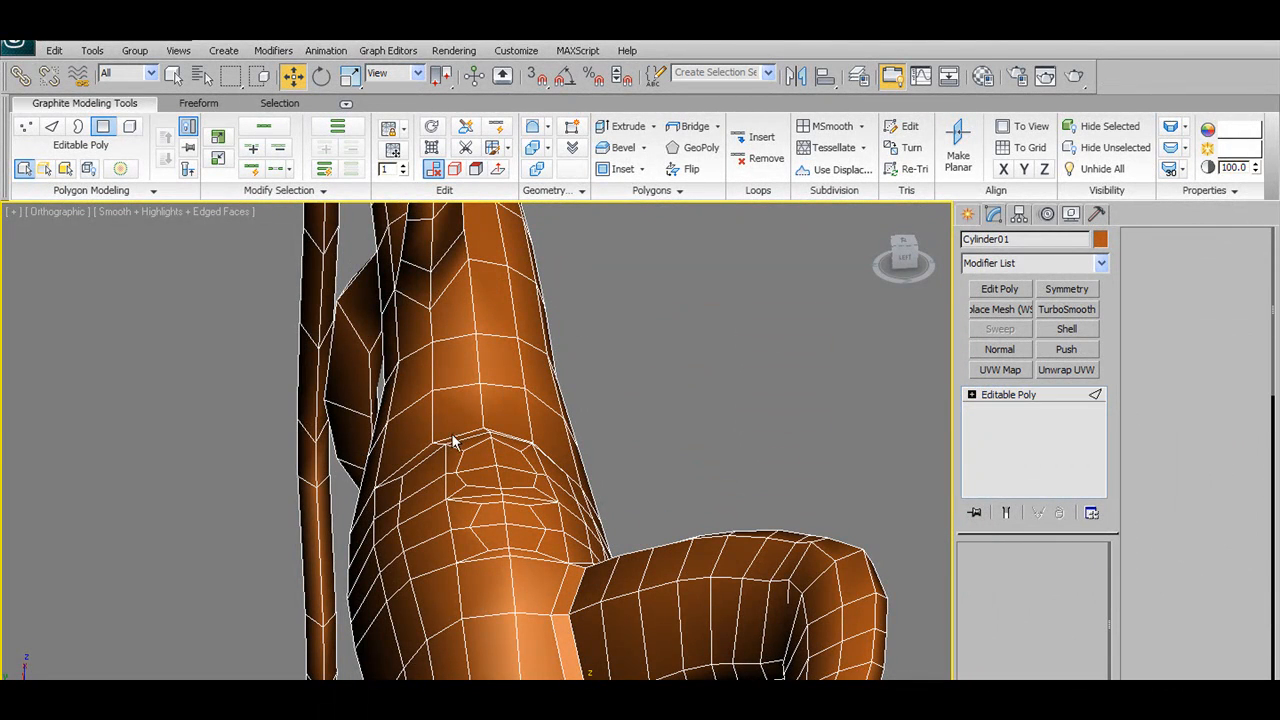
pyautogui.click(451, 442)
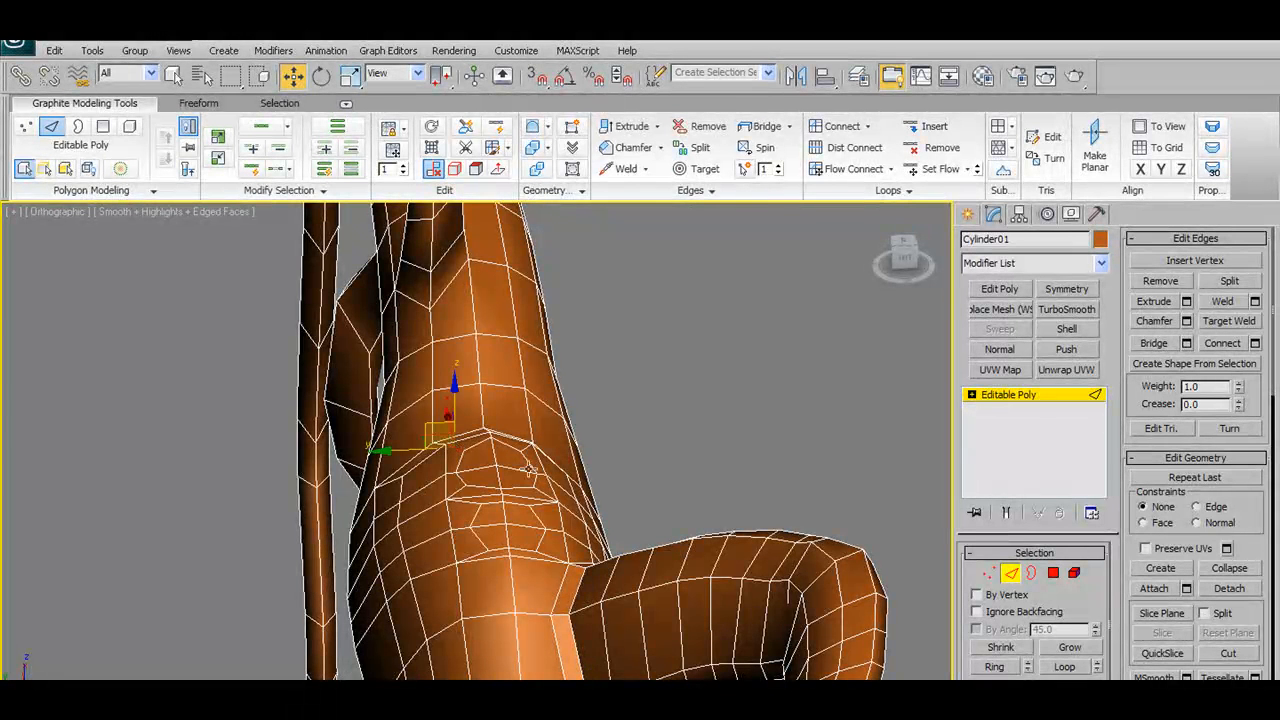
pyautogui.click(475, 503)
pyautogui.keyDown('ctrl'); pyautogui.click(493, 503); pyautogui.keyUp('ctrl')
pyautogui.keyDown('ctrl'); pyautogui.click(479, 512); pyautogui.keyUp('ctrl')
pyautogui.keyDown('ctrl'); pyautogui.click(478, 536); pyautogui.keyUp('ctrl')
pyautogui.keyDown('ctrl'); pyautogui.click(516, 548); pyautogui.keyUp('ctrl')
pyautogui.keyDown('ctrl'); pyautogui.click(542, 519); pyautogui.keyUp('ctrl')
pyautogui.keyDown('ctrl'); pyautogui.click(526, 507); pyautogui.keyUp('ctrl')
pyautogui.keyDown('ctrl'); pyautogui.click(552, 529); pyautogui.keyUp('ctrl')
pyautogui.keyDown('ctrl'); pyautogui.click(546, 549); pyautogui.keyUp('ctrl')
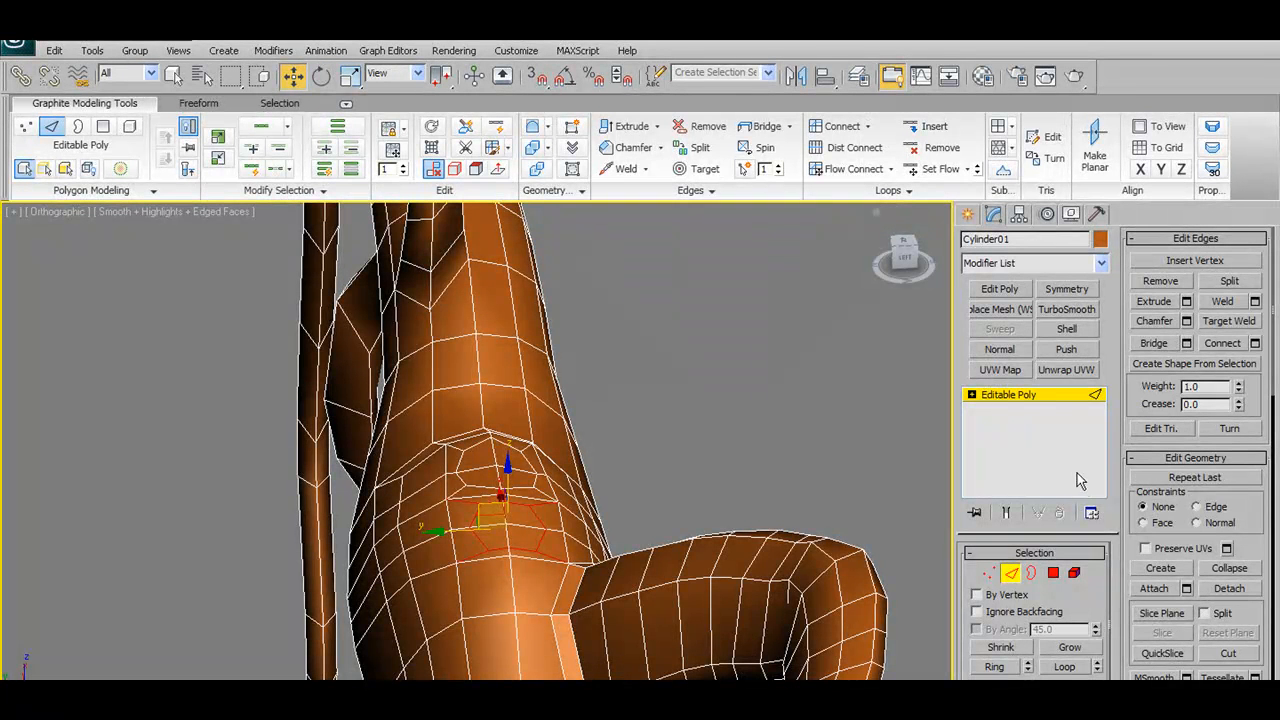
pyautogui.click(1156, 284)
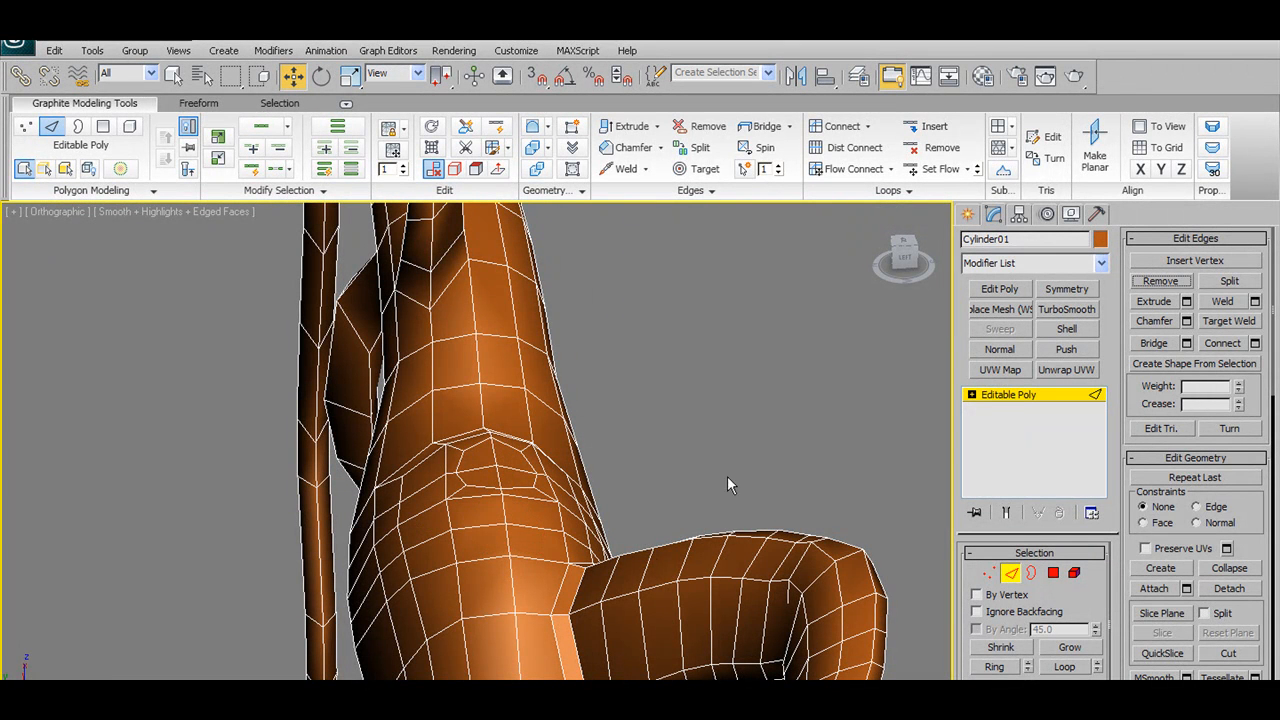
# Clean up the stray vertices along the bulge's cross edges at vertex level with the Paint Connect tool
pyautogui.click(988, 573)
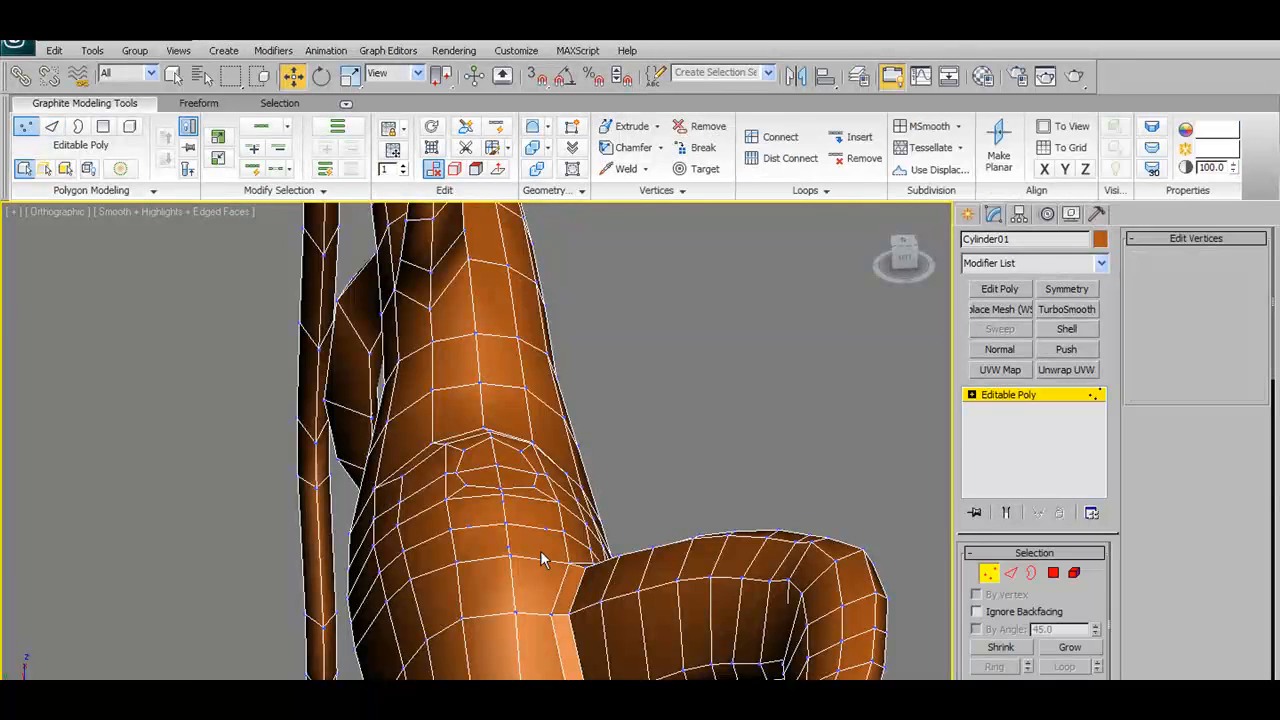
pyautogui.scroll(4, 540, 560)
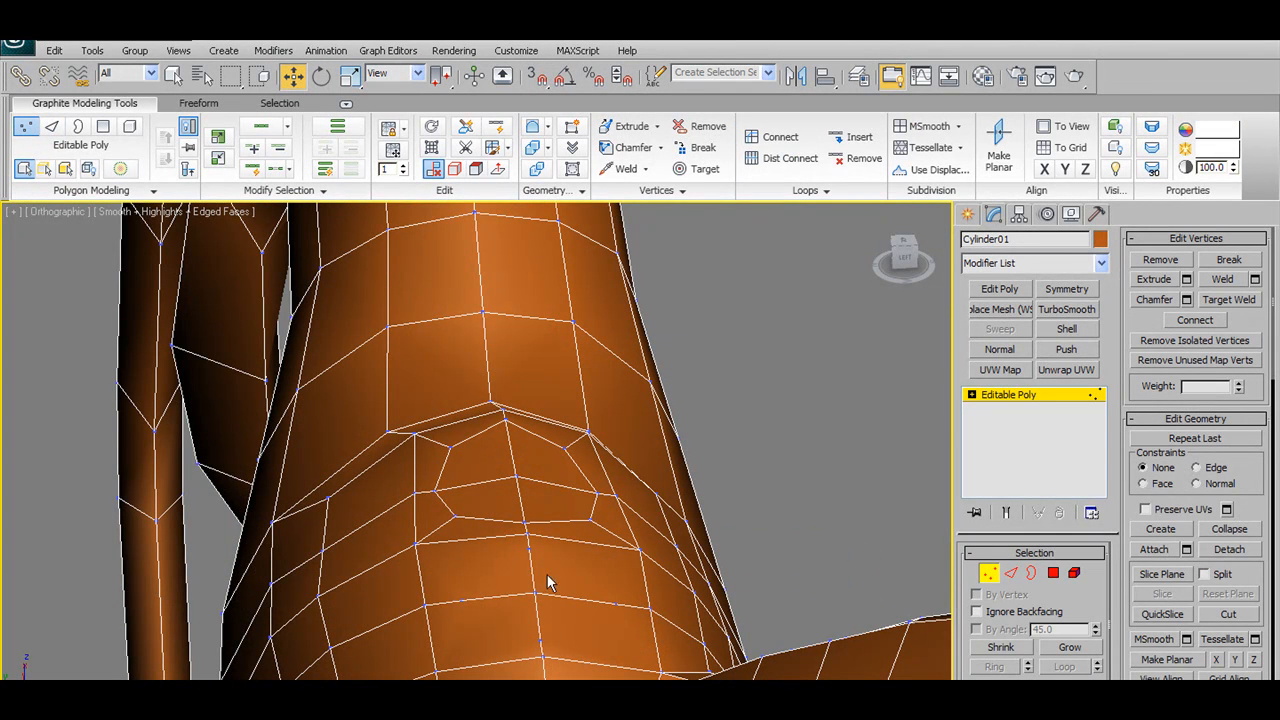
pyautogui.click(493, 147)
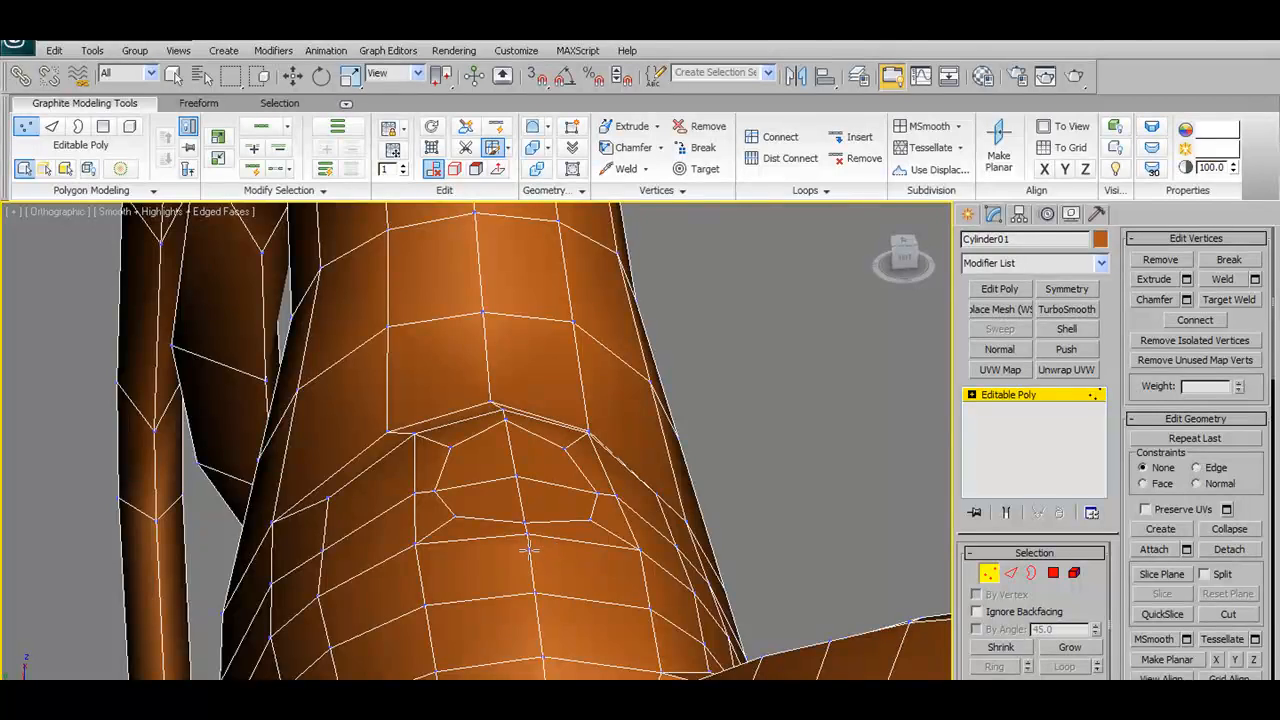
pyautogui.scroll(-4, 561, 566)
pyautogui.moveTo(640, 571)
pyautogui.keyDown('alt'); pyautogui.mouseDown(button='middle')
pyautogui.moveTo(557, 580)
pyautogui.moveTo(642, 570)
pyautogui.mouseUp(button='middle'); pyautogui.keyUp('alt')
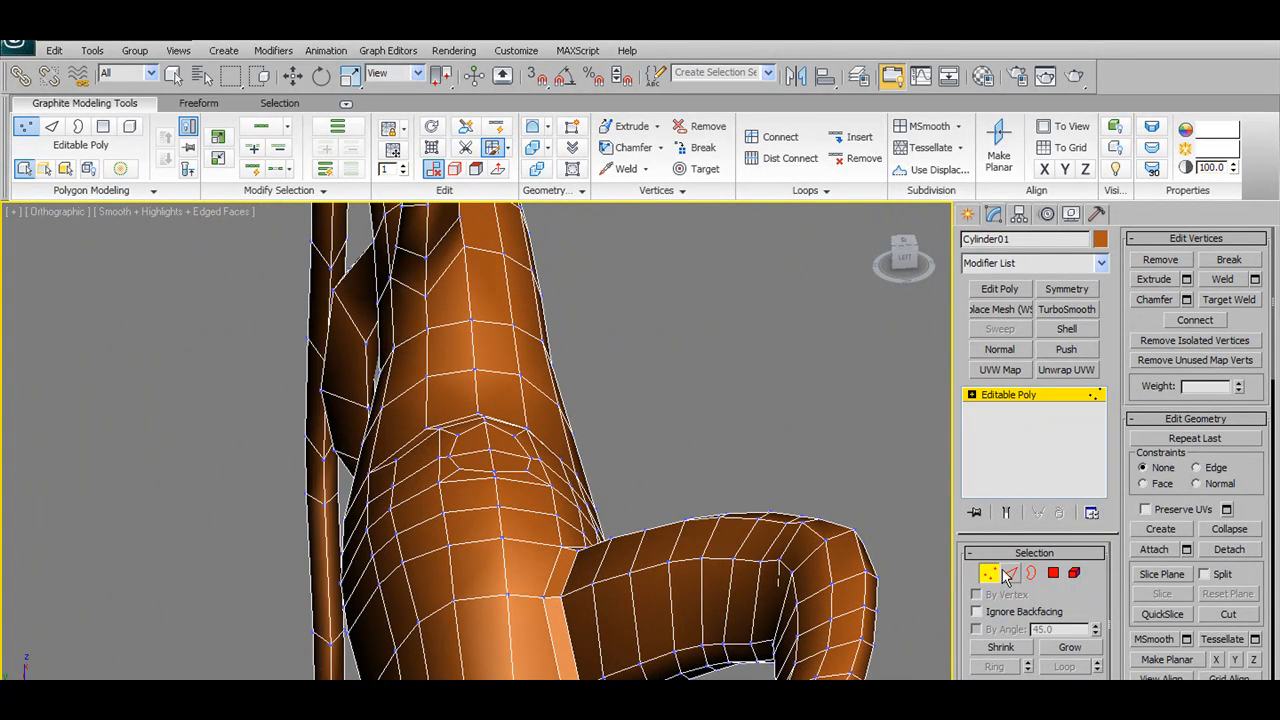
# Select the block of four adjoining polygons on the bulge's side, below the remaining octagonal cut
pyautogui.click(1052, 574)
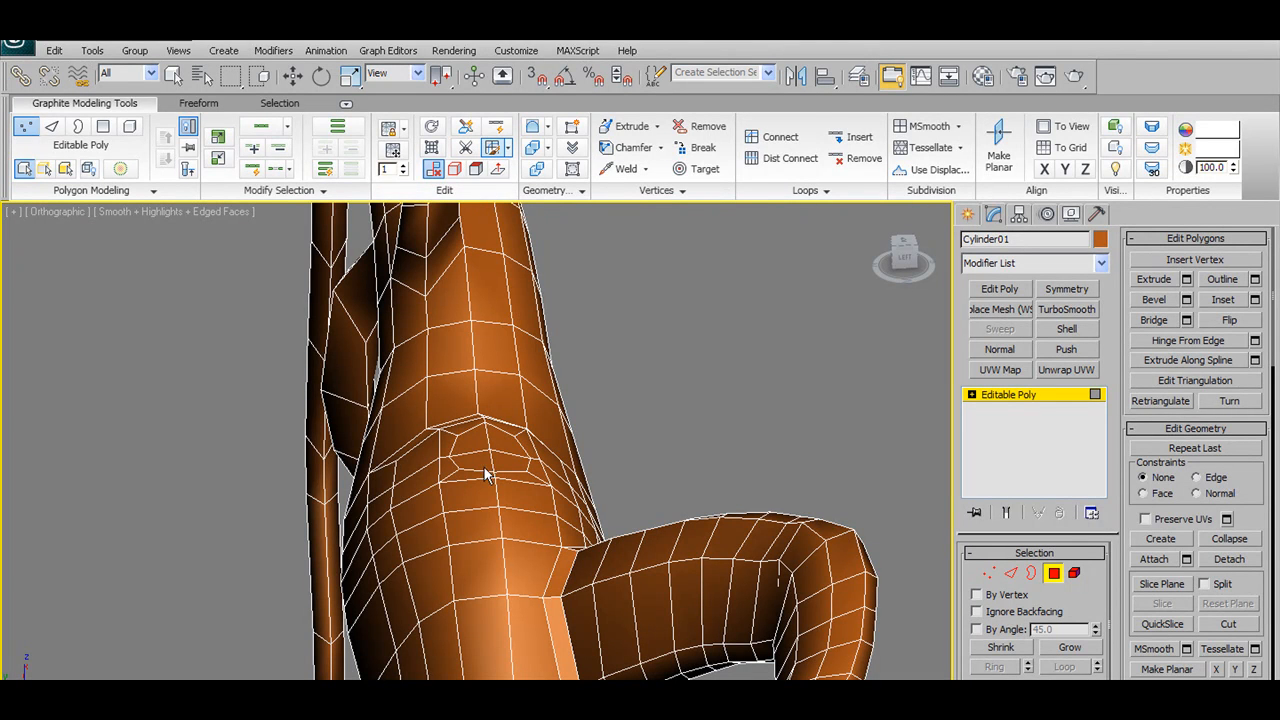
pyautogui.press('w')
pyautogui.click(417, 502)
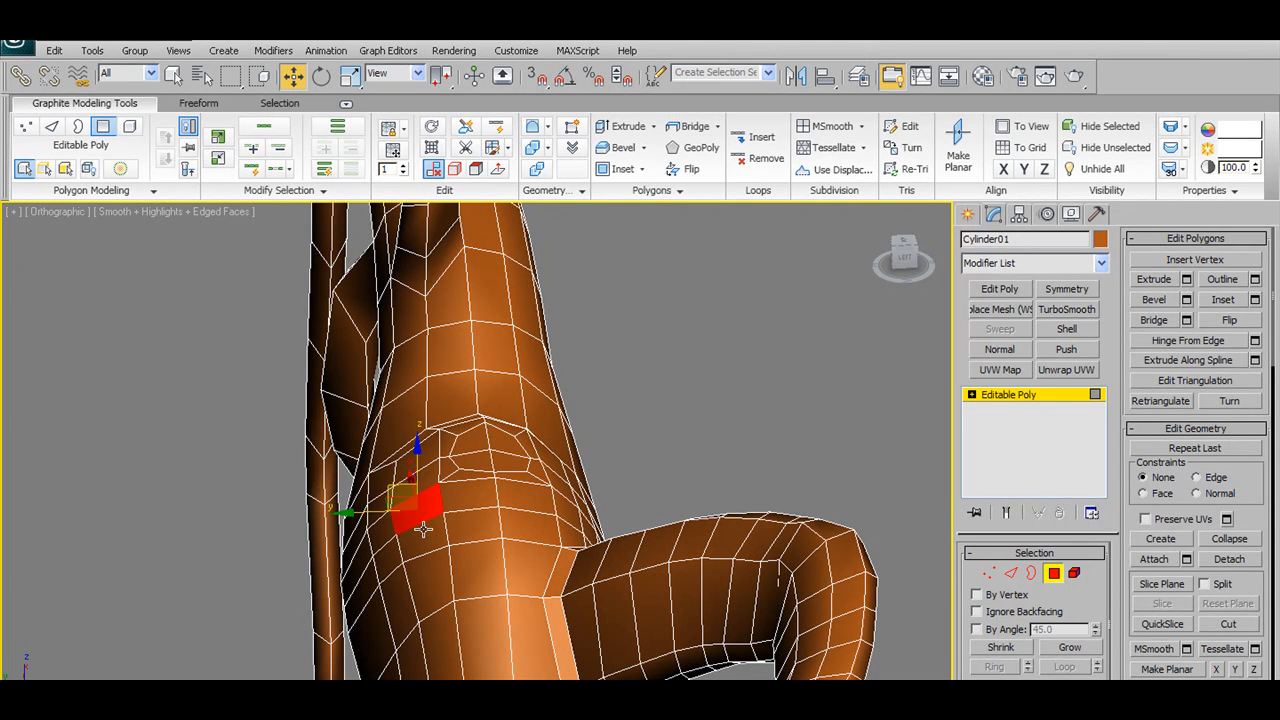
pyautogui.keyDown('ctrl'); pyautogui.click(424, 529); pyautogui.keyUp('ctrl')
pyautogui.keyDown('ctrl'); pyautogui.click(455, 521); pyautogui.keyUp('ctrl')
pyautogui.keyDown('ctrl'); pyautogui.click(460, 502); pyautogui.keyUp('ctrl')
# Turn on the Edge constraint and slide the vertices around the four-polygon block along their edges into a rounder outline
pyautogui.keyDown('alt'); pyautogui.moveTo(460, 502); pyautogui.dragTo(608, 471, button='middle'); pyautogui.keyUp('alt')
pyautogui.scroll(3, 540, 556)
pyautogui.click(990, 575)
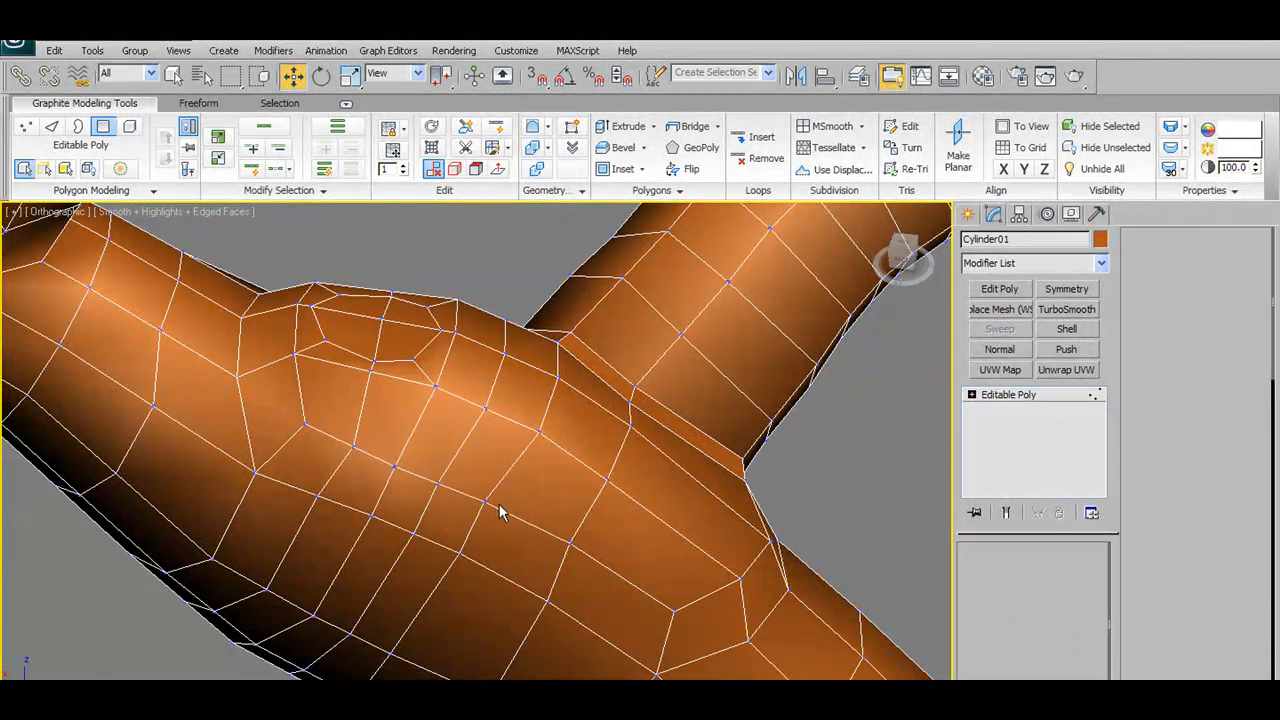
pyautogui.click(468, 492)
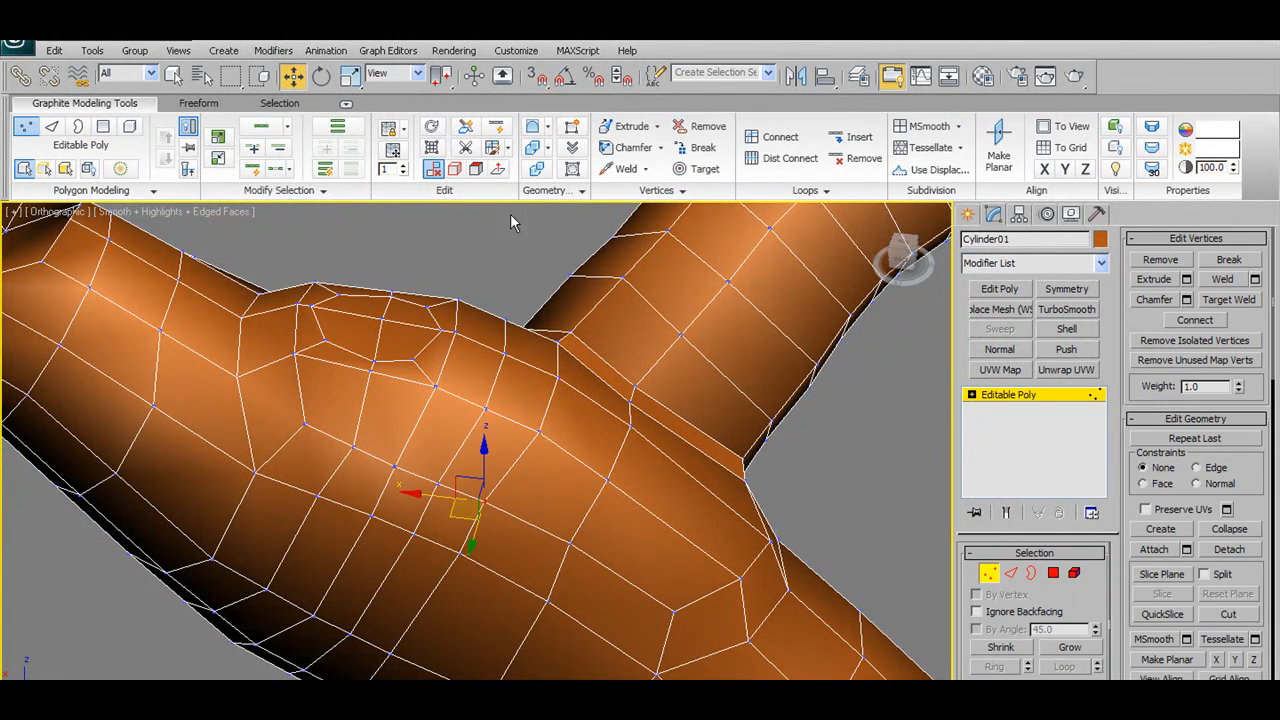
pyautogui.click(455, 168)
pyautogui.moveTo(483, 528); pyautogui.dragTo(463, 580)
pyautogui.click(455, 553)
pyautogui.click(437, 482)
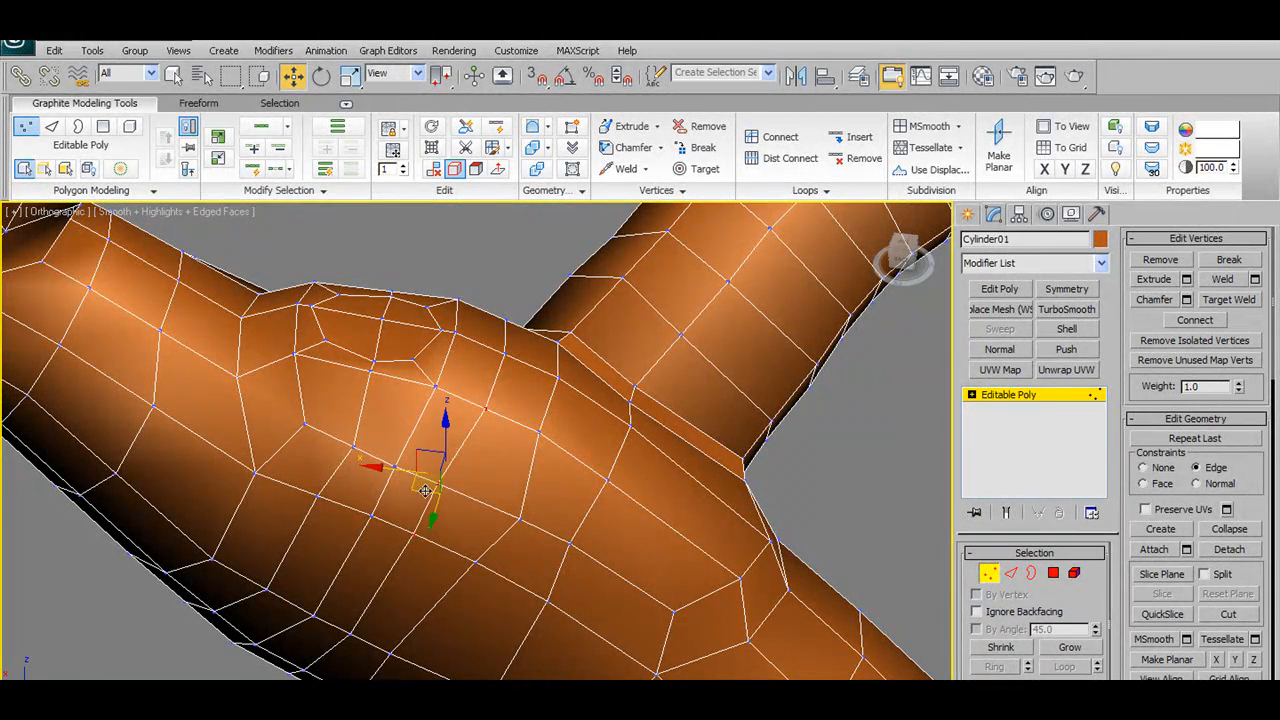
pyautogui.moveTo(425, 490); pyautogui.dragTo(441, 492)
pyautogui.click(457, 491)
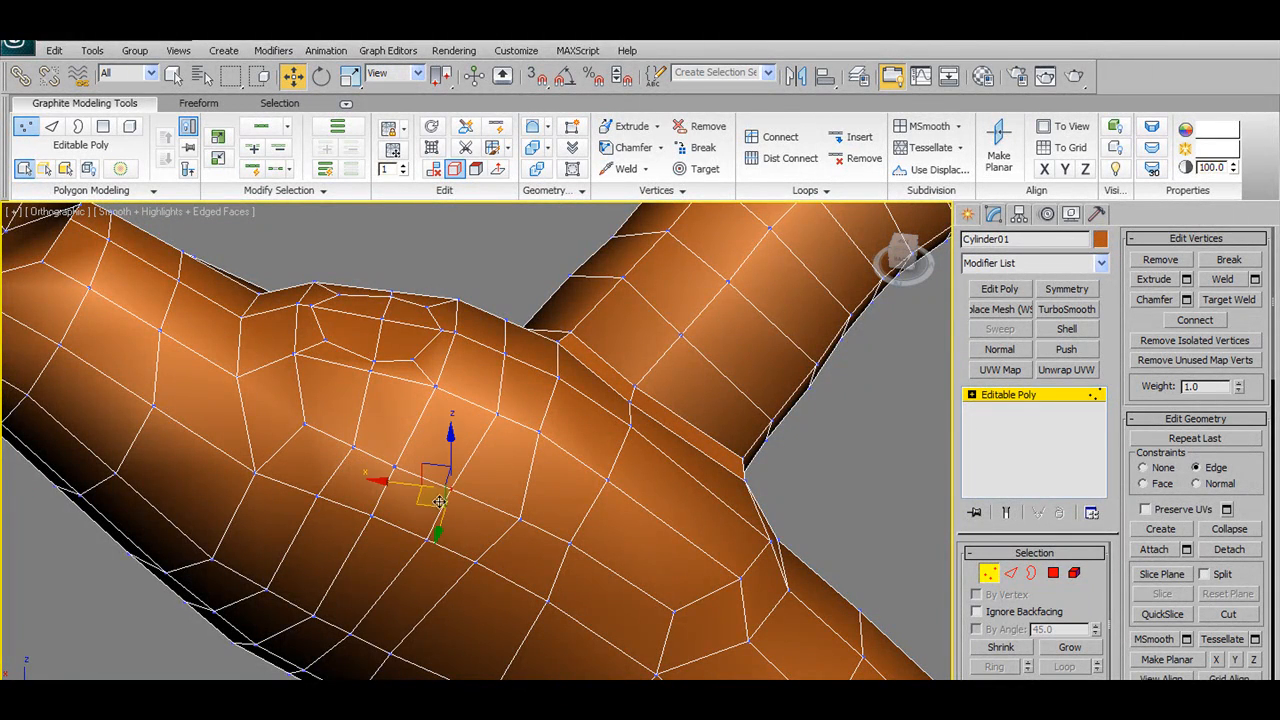
pyautogui.click(424, 541)
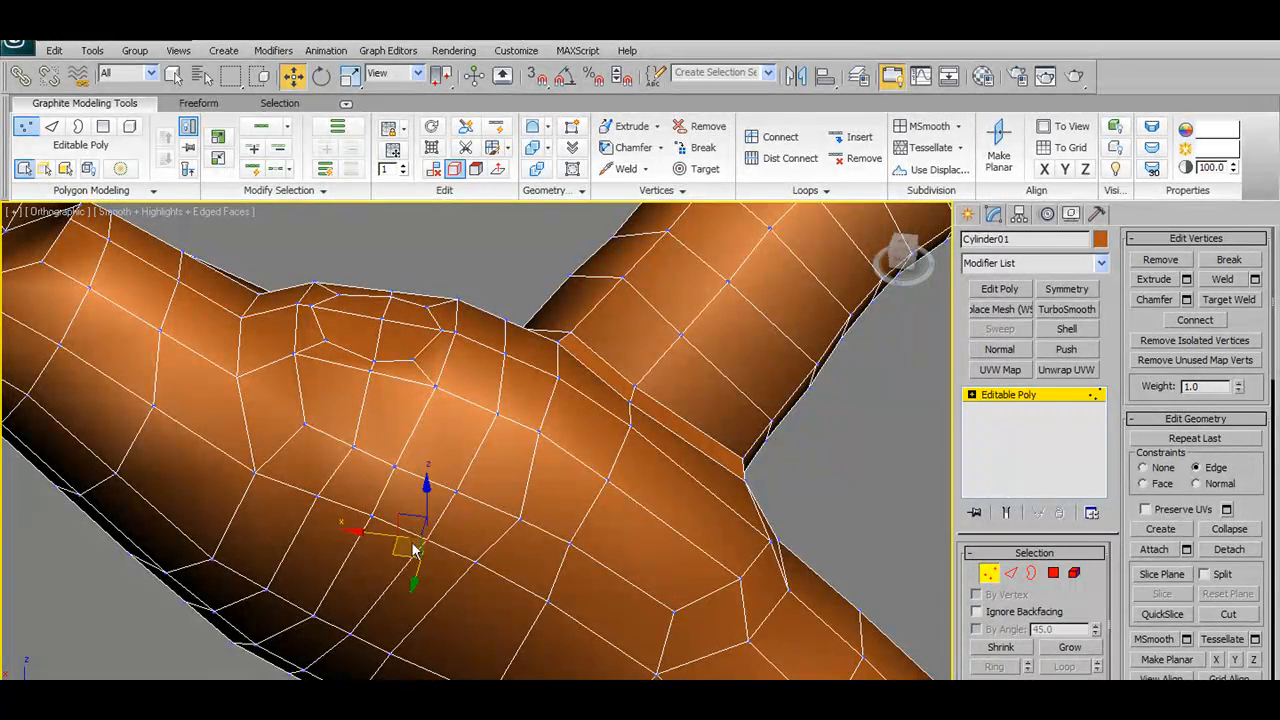
pyautogui.moveTo(417, 514); pyautogui.dragTo(407, 526)
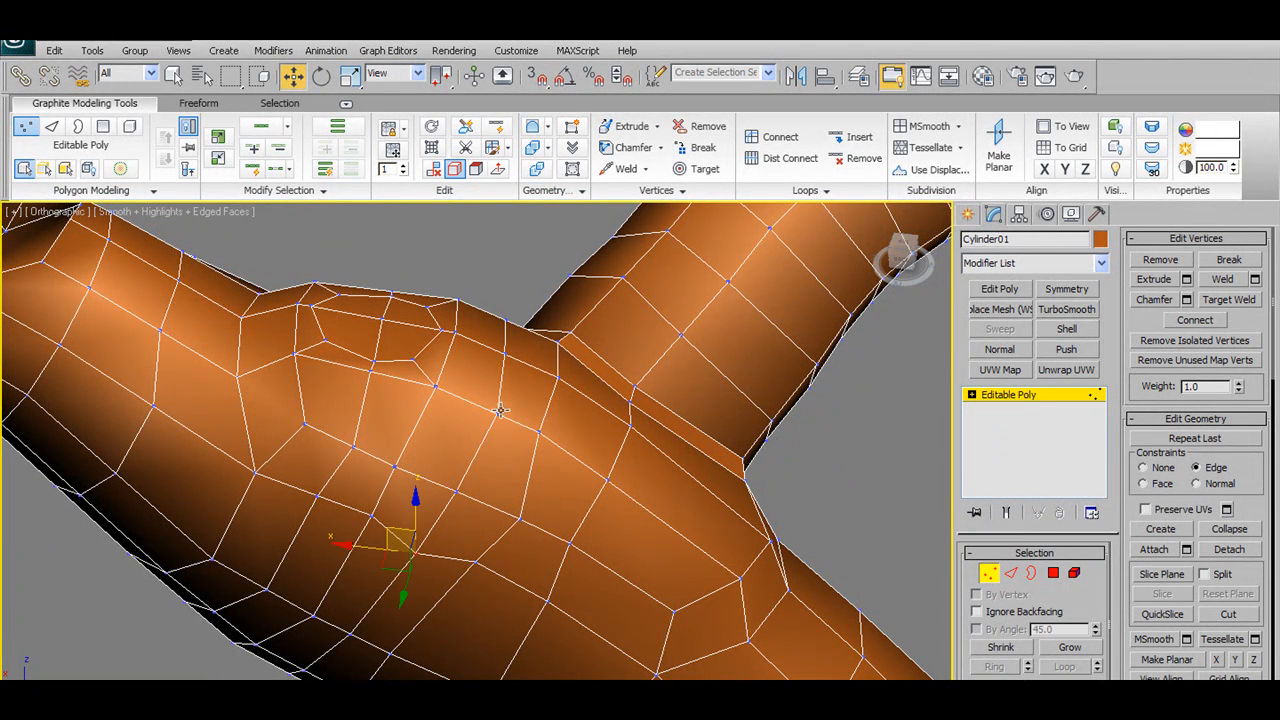
pyautogui.click(499, 409)
pyautogui.keyDown('alt'); pyautogui.moveTo(478, 384); pyautogui.dragTo(463, 457, button='middle'); pyautogui.keyUp('alt')
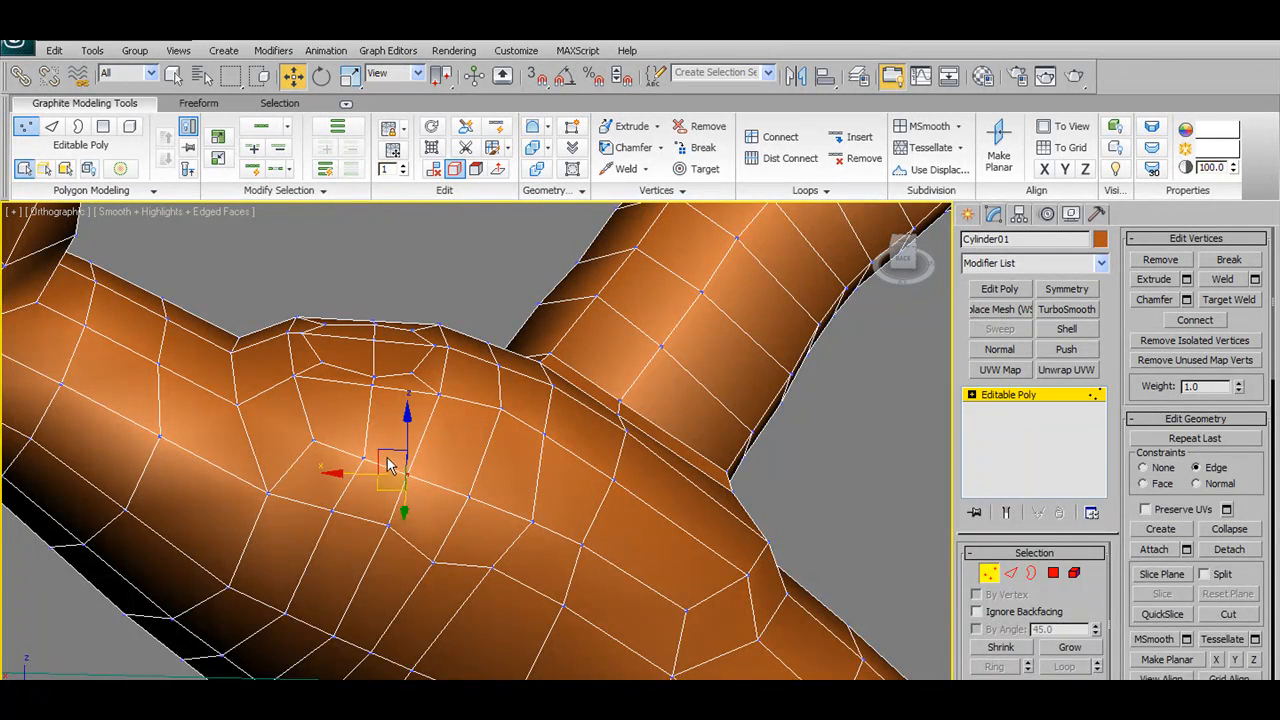
pyautogui.keyDown('alt'); pyautogui.moveTo(377, 450); pyautogui.dragTo(657, 500, button='middle'); pyautogui.keyUp('alt')
# Inset the rounded four-polygon patch on the bulge as a group by 0.26
pyautogui.click(1054, 574)
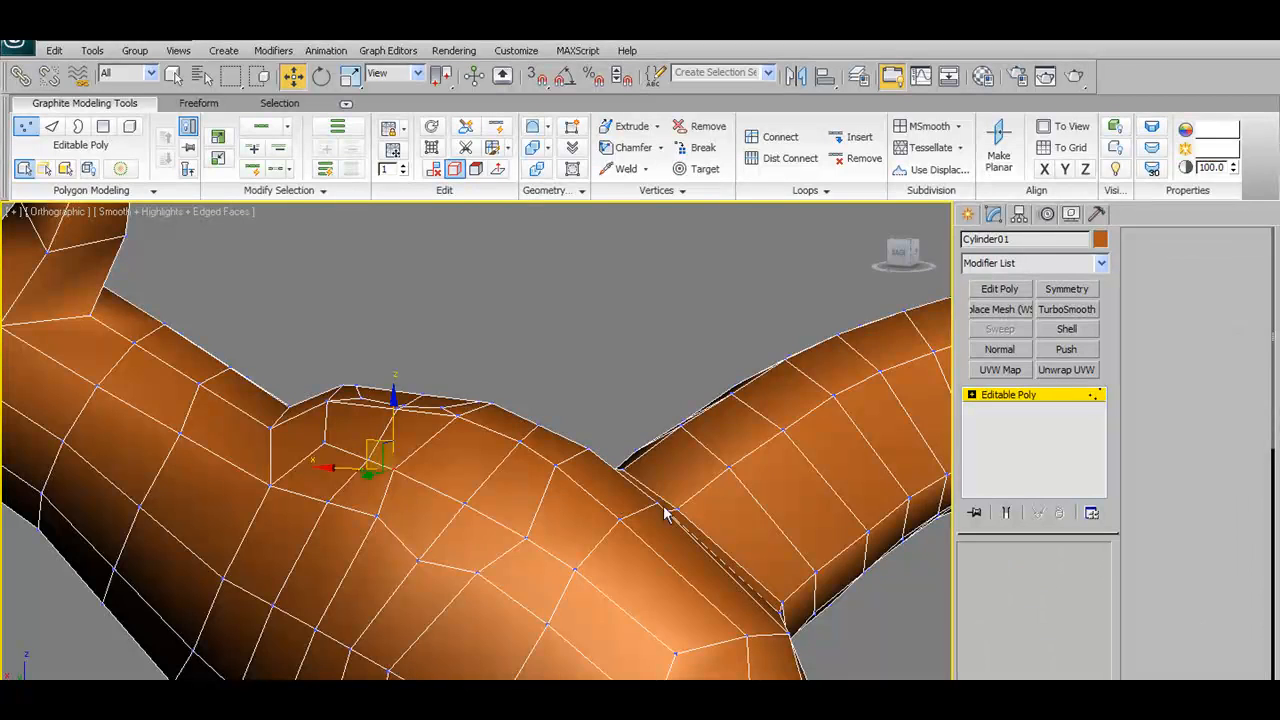
pyautogui.click(511, 483)
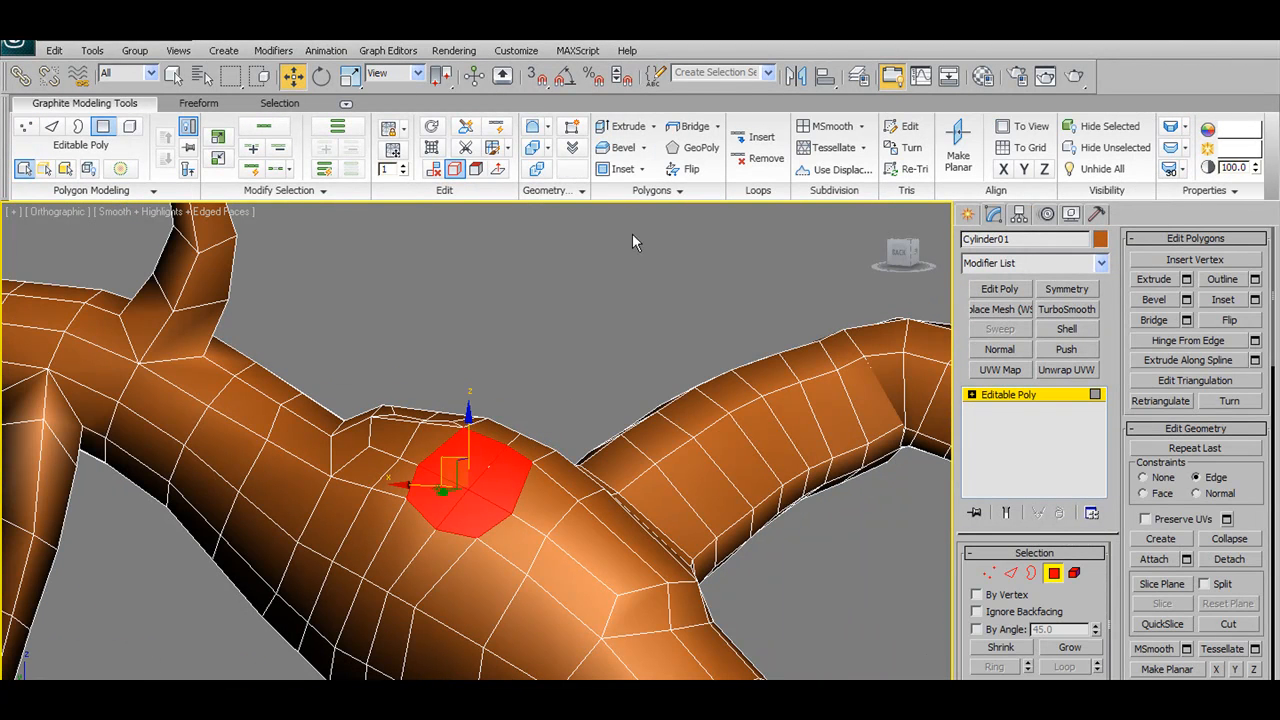
pyautogui.click(624, 170)
pyautogui.keyDown('shift'); pyautogui.click(621, 173); pyautogui.keyUp('shift')
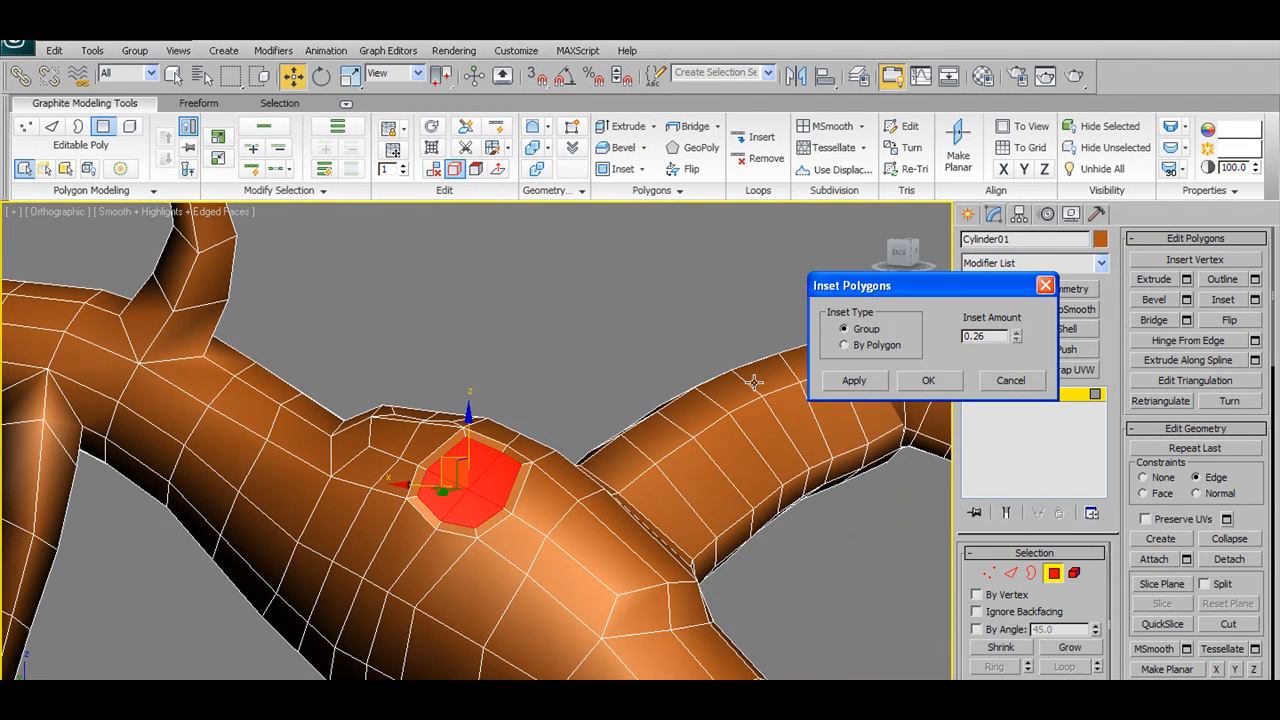
pyautogui.click(944, 379)
# Reset the constraint to None and set the reference coordinate system to Screen for the inset polygons
pyautogui.keyDown('alt'); pyautogui.moveTo(680, 405); pyautogui.dragTo(534, 455, button='middle'); pyautogui.keyUp('alt')
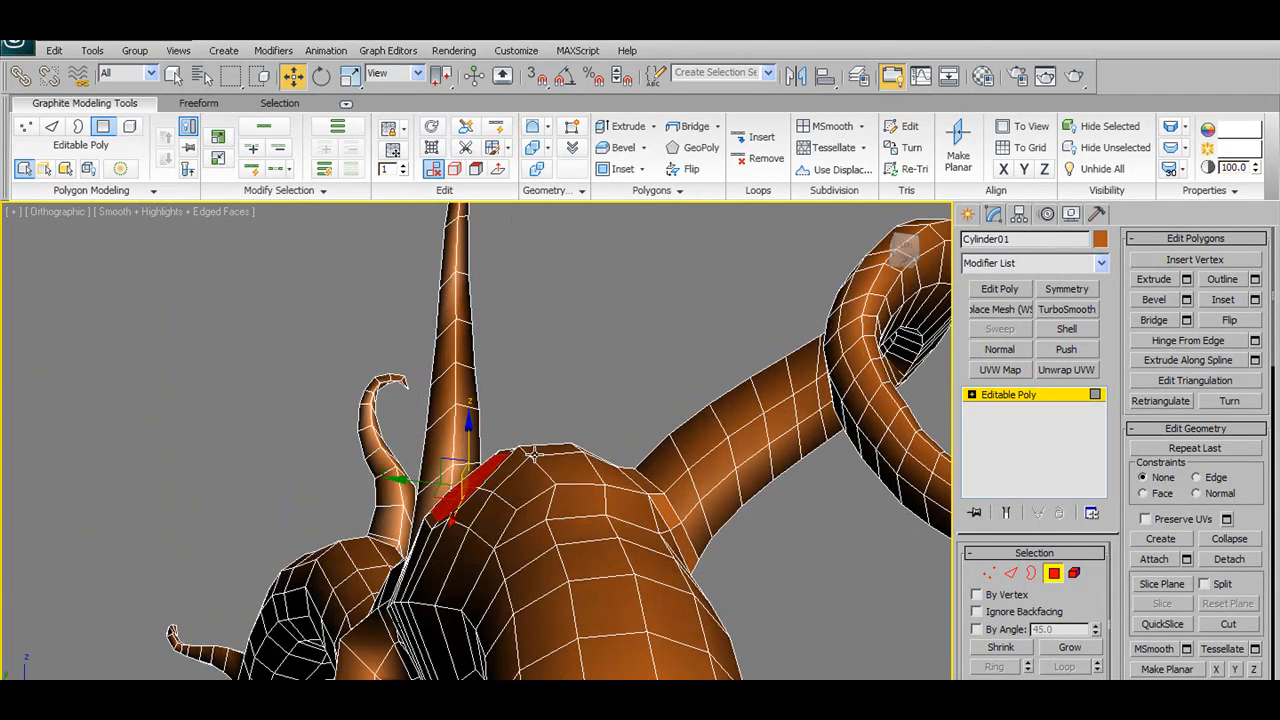
pyautogui.click(395, 73)
pyautogui.click(385, 89)
pyautogui.keyDown('alt'); pyautogui.moveTo(620, 516); pyautogui.dragTo(545, 548, button='middle'); pyautogui.keyUp('alt')
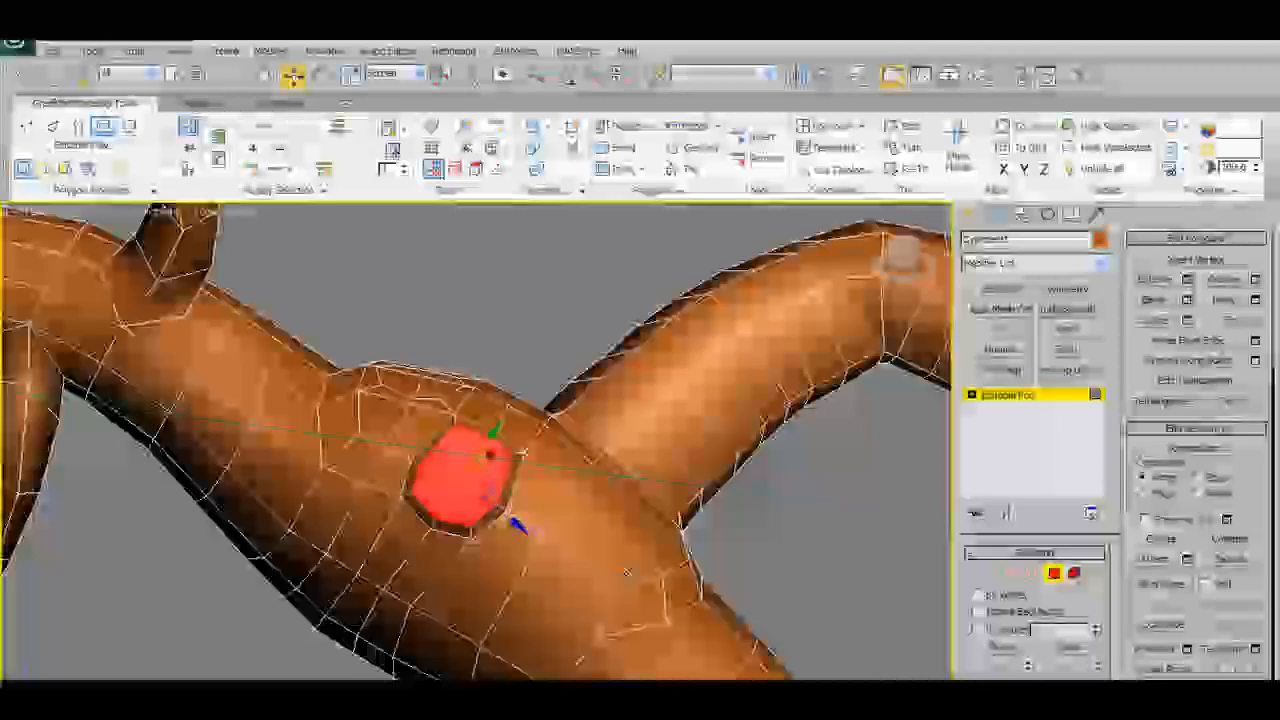
pyautogui.keyDown('alt'); pyautogui.moveTo(628, 572); pyautogui.dragTo(494, 537, button='middle'); pyautogui.keyUp('alt')
# Check the inset patch's position against the reference branches in the Front view, then leave polygon level and inspect the patch
pyautogui.scroll(-7, 494, 537)
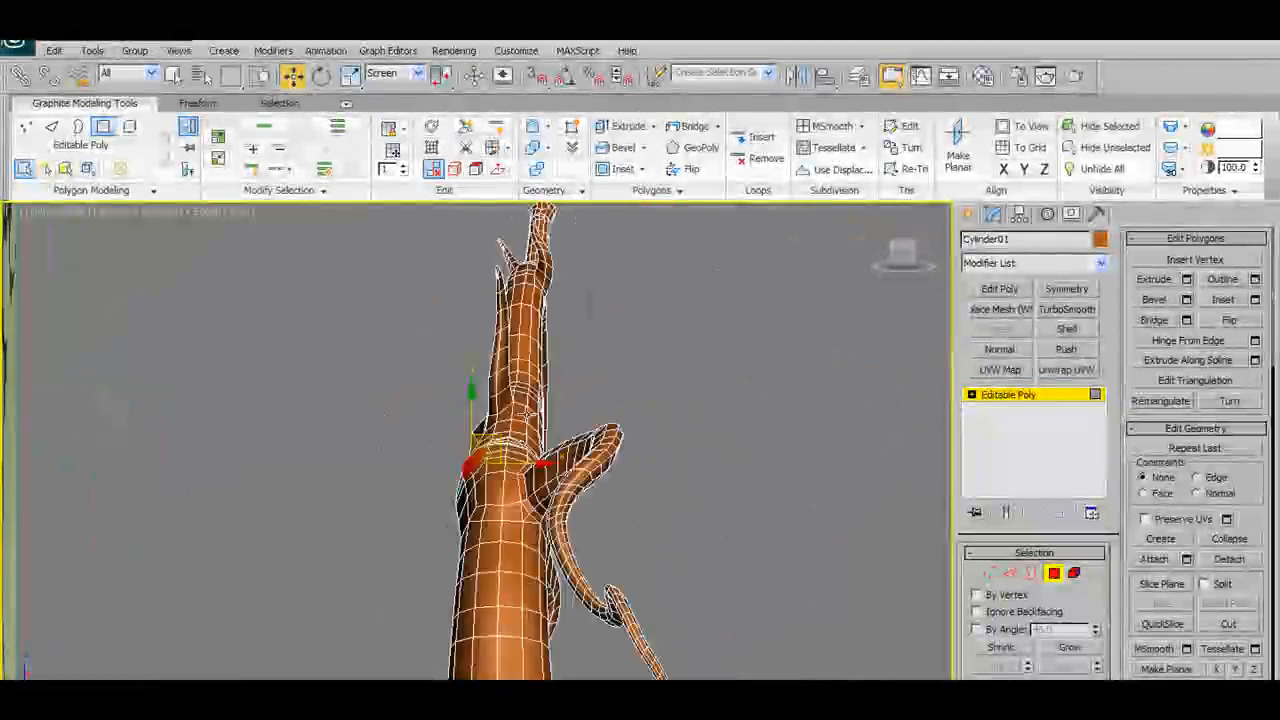
pyautogui.press('f')
pyautogui.scroll(-4, 538, 470)
pyautogui.scroll(4, 578, 600)
pyautogui.scroll(5, 578, 600)
pyautogui.scroll(-3, 447, 415)
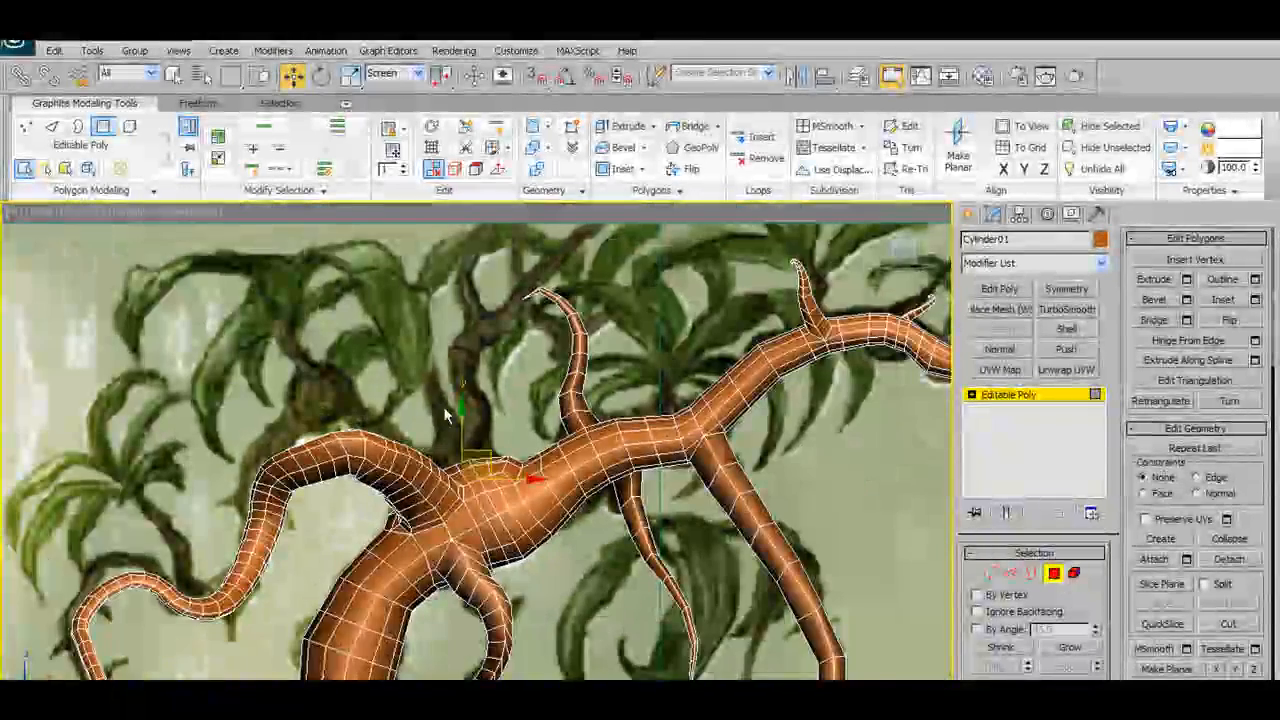
pyautogui.moveTo(447, 415); pyautogui.dragTo(484, 446, button='middle')
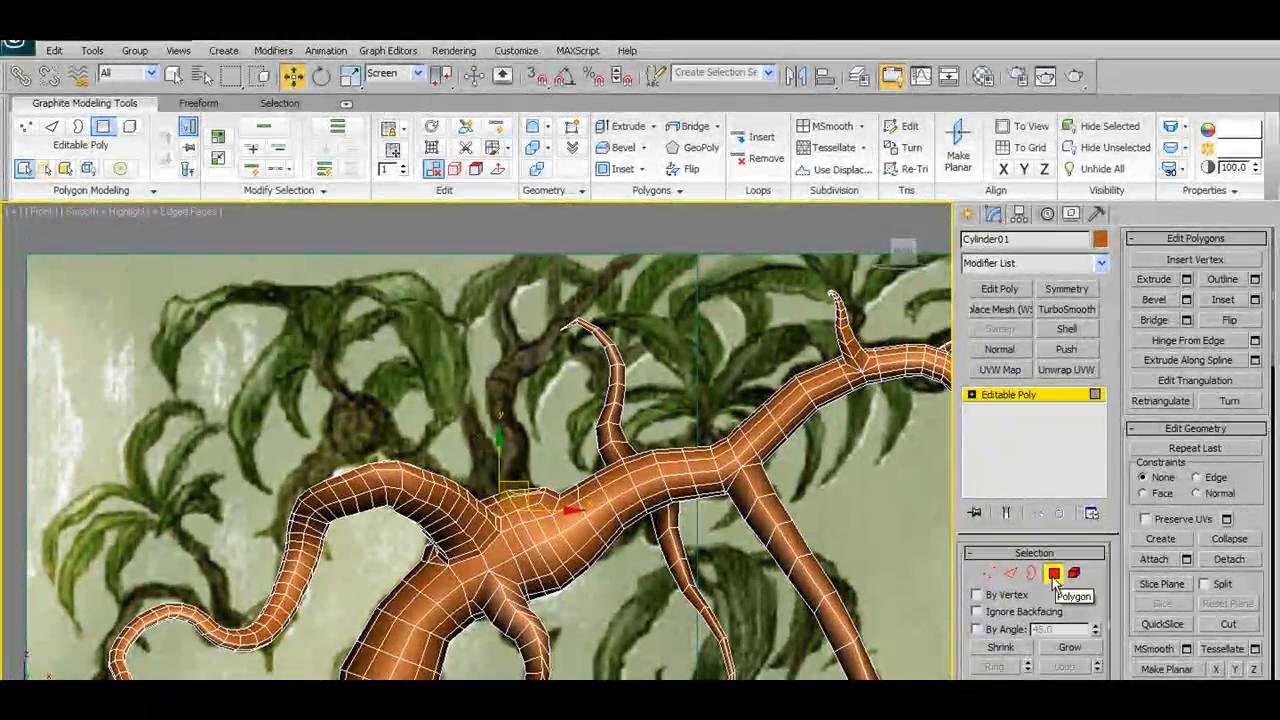
pyautogui.click(1054, 574)
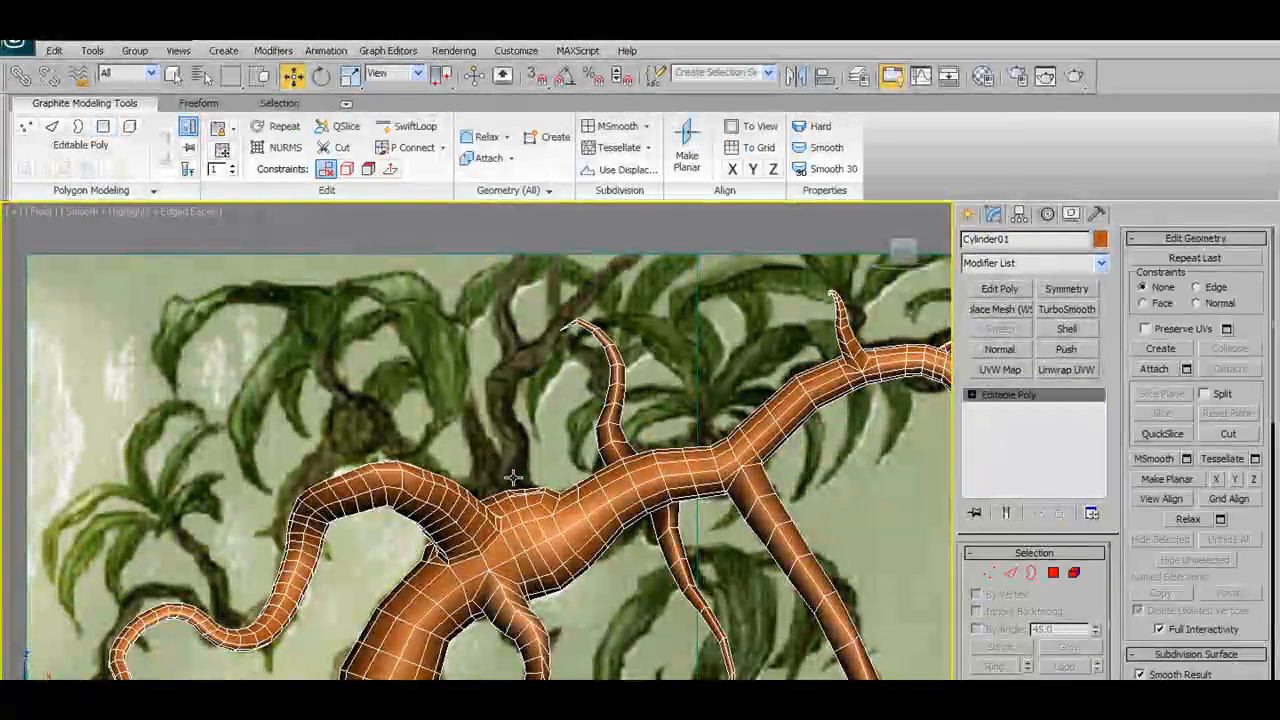
pyautogui.keyDown('alt'); pyautogui.moveTo(505, 475); pyautogui.dragTo(640, 480, button='middle'); pyautogui.keyUp('alt')
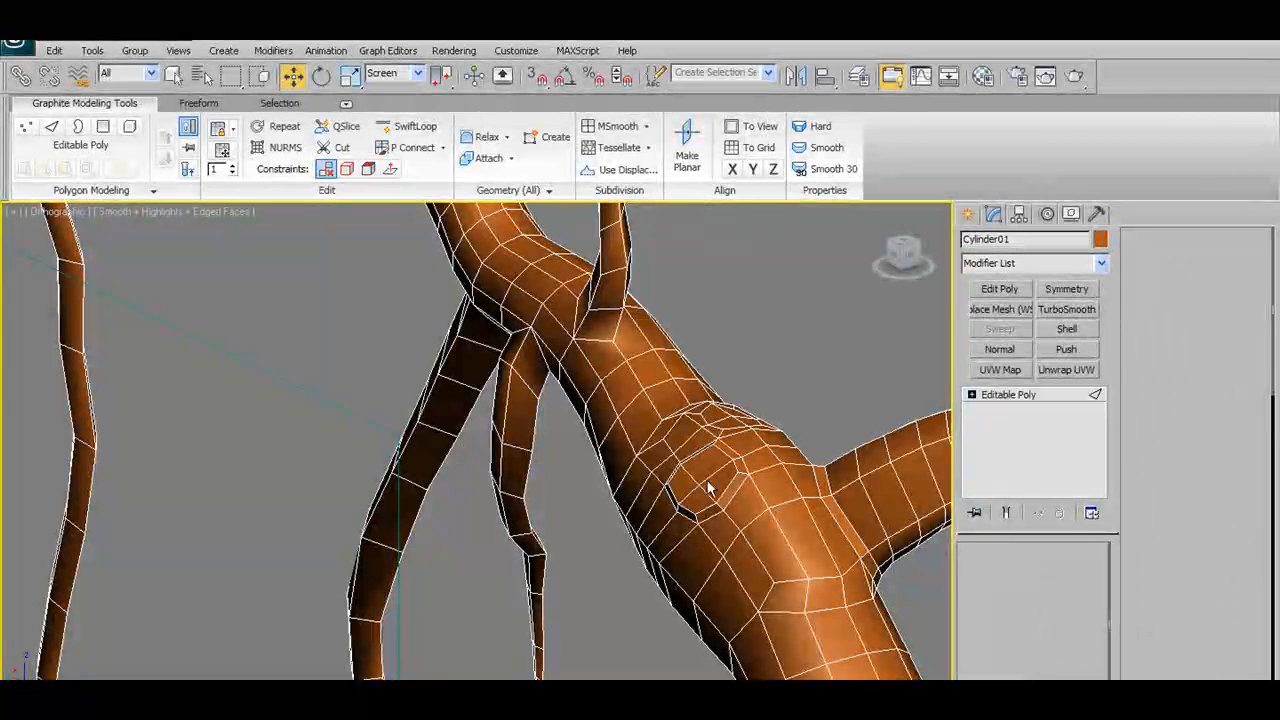
# Clear the inner edges of the inset patch at vertex level with Paint Connect, leaving a single octagonal polygon
pyautogui.click(1011, 573)
pyautogui.click(989, 574)
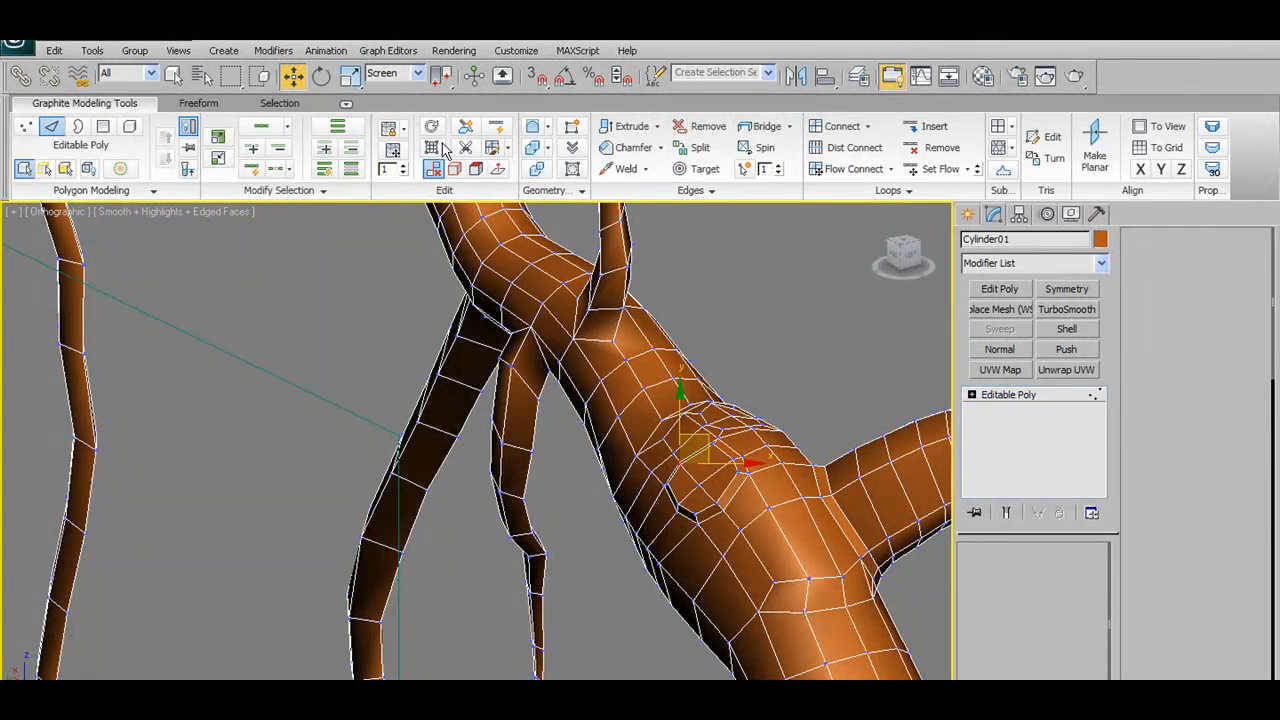
pyautogui.click(494, 149)
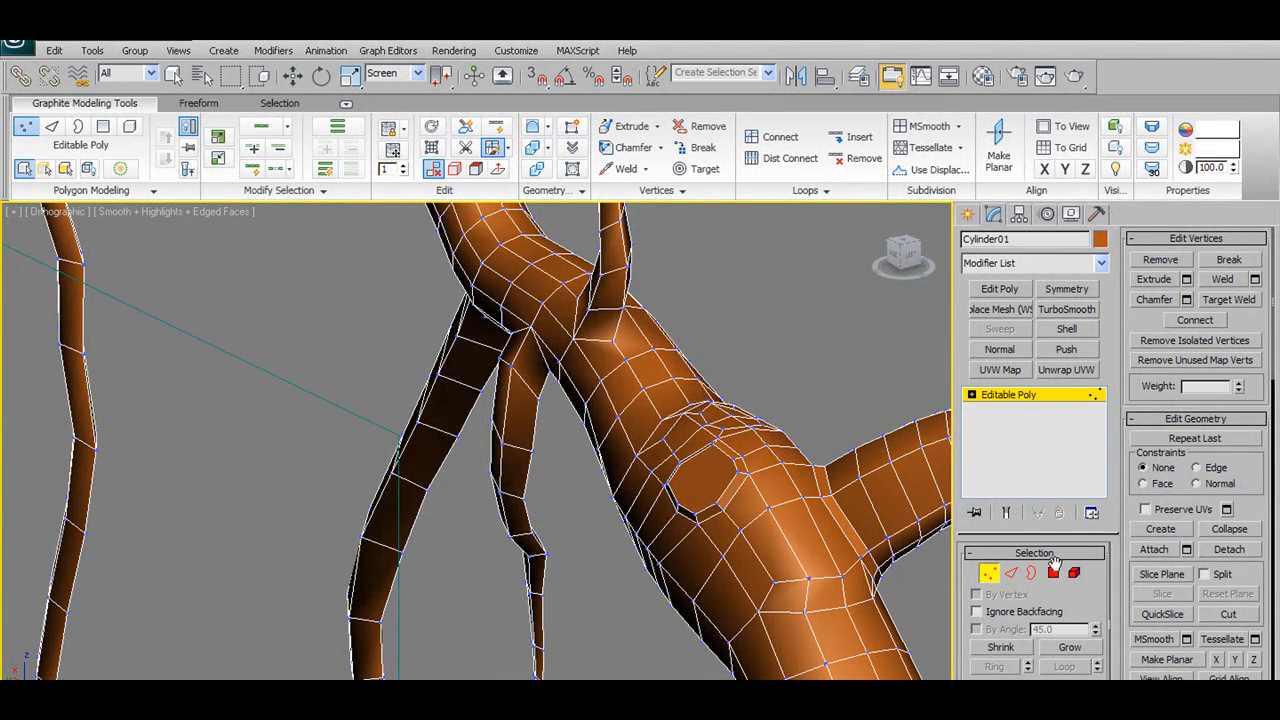
pyautogui.keyDown('alt'); pyautogui.moveTo(875, 559); pyautogui.dragTo(767, 522, button='middle'); pyautogui.keyUp('alt')
pyautogui.scroll(2, 767, 522)
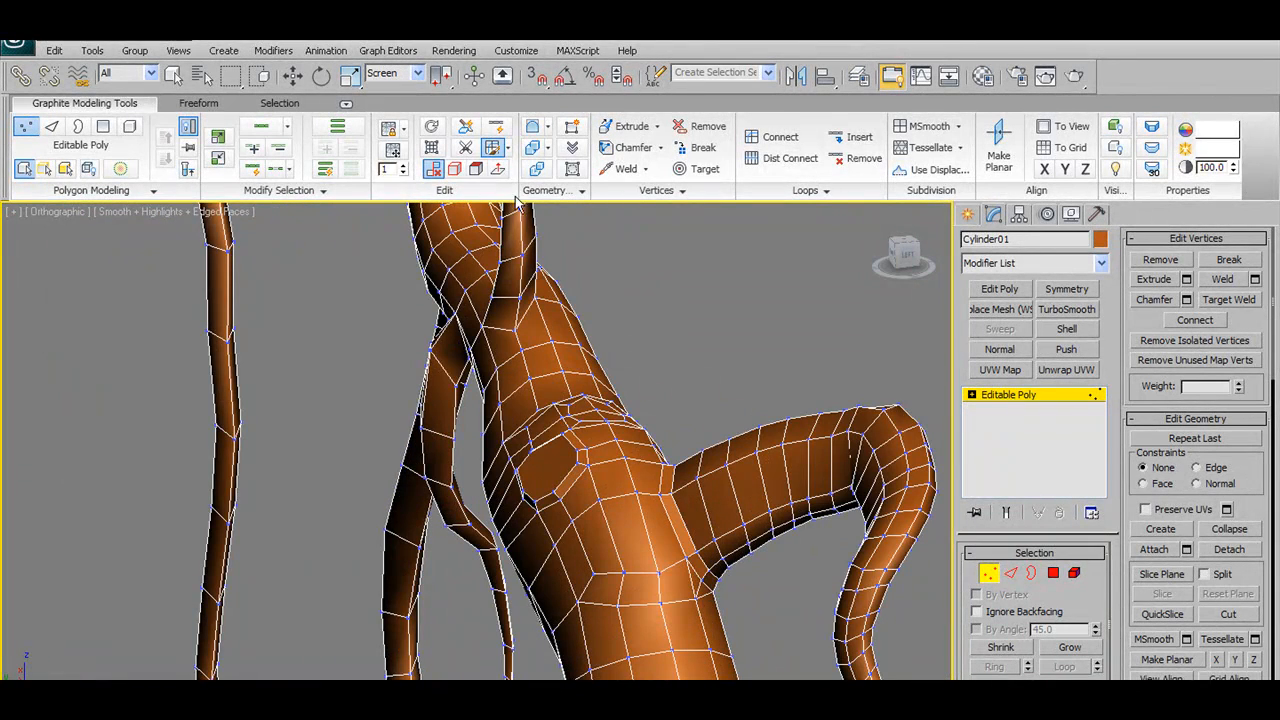
# Leave vertex level by activating the freeform Branches tool for the tree mesh
pyautogui.click(205, 104)
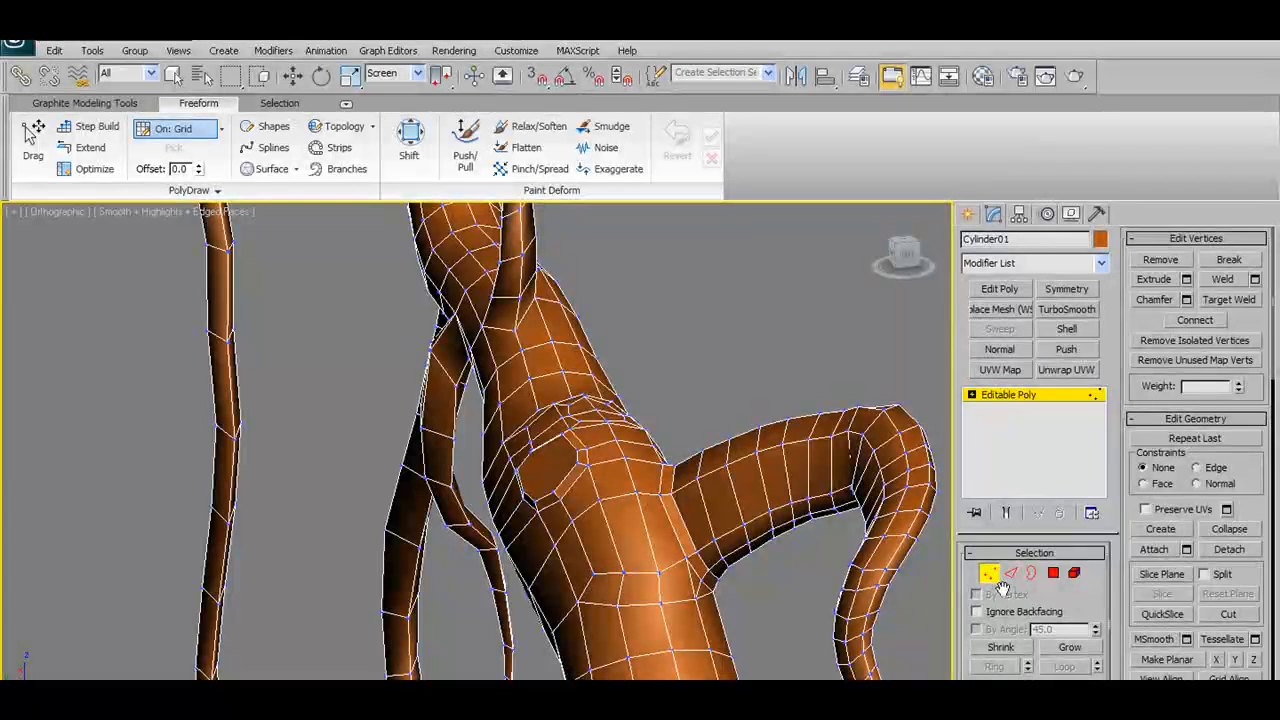
pyautogui.click(340, 168)
pyautogui.scroll(-3, 616, 515)
pyautogui.keyDown('alt'); pyautogui.moveTo(616, 515); pyautogui.dragTo(700, 508, button='middle'); pyautogui.keyUp('alt')
pyautogui.scroll(4, 662, 491)
pyautogui.scroll(-4, 602, 477)
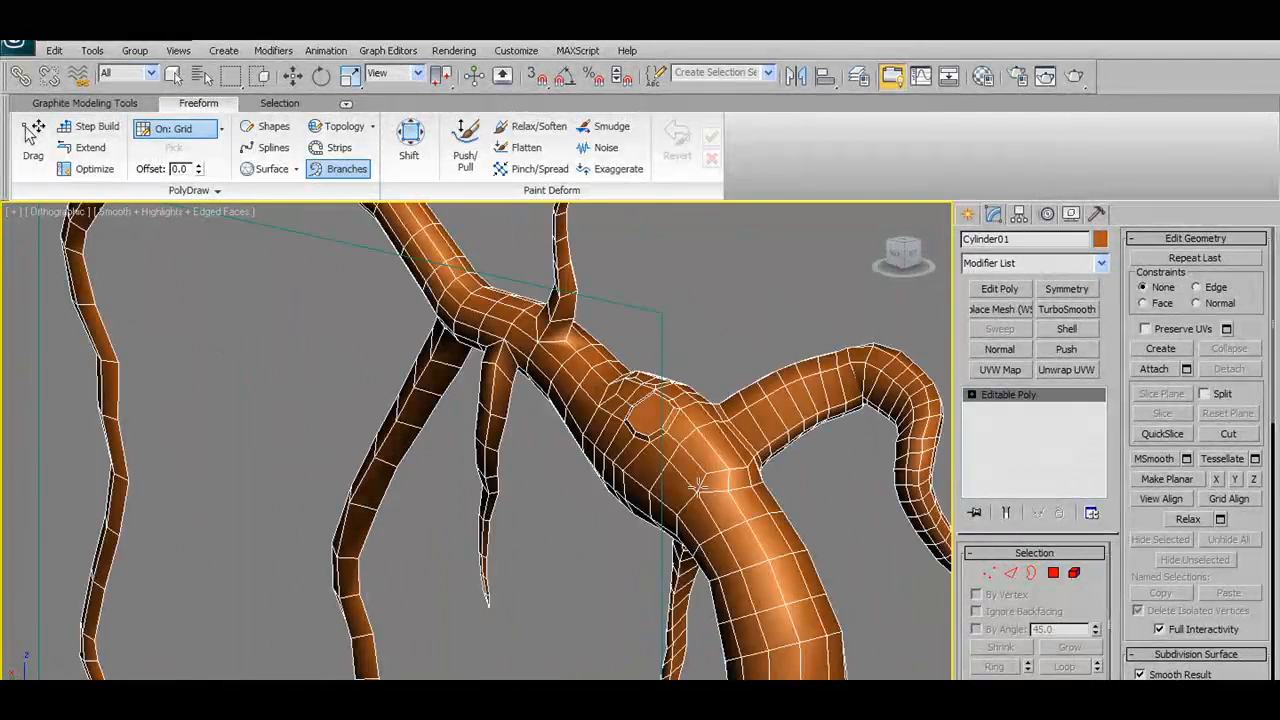
# Examine the octagonal polygon and neighbouring branches from several angles to choose a direction for the new branch
pyautogui.scroll(3, 702, 510)
pyautogui.scroll(-3, 818, 488)
pyautogui.keyDown('alt'); pyautogui.moveTo(791, 486); pyautogui.dragTo(754, 481, button='middle'); pyautogui.keyUp('alt')
pyautogui.scroll(1, 752, 481)
pyautogui.scroll(-2, 735, 462)
pyautogui.scroll(2, 718, 442)
pyautogui.scroll(-4, 695, 450)
pyautogui.keyDown('alt'); pyautogui.moveTo(691, 452); pyautogui.dragTo(674, 551, button='middle'); pyautogui.keyUp('alt')
pyautogui.scroll(4, 525, 483)
pyautogui.scroll(4, 486, 534)
pyautogui.keyDown('alt'); pyautogui.moveTo(486, 534); pyautogui.dragTo(519, 450, button='middle'); pyautogui.keyUp('alt')
pyautogui.scroll(-3, 525, 472)
pyautogui.scroll(-2, 545, 465)
pyautogui.scroll(3, 519, 450)
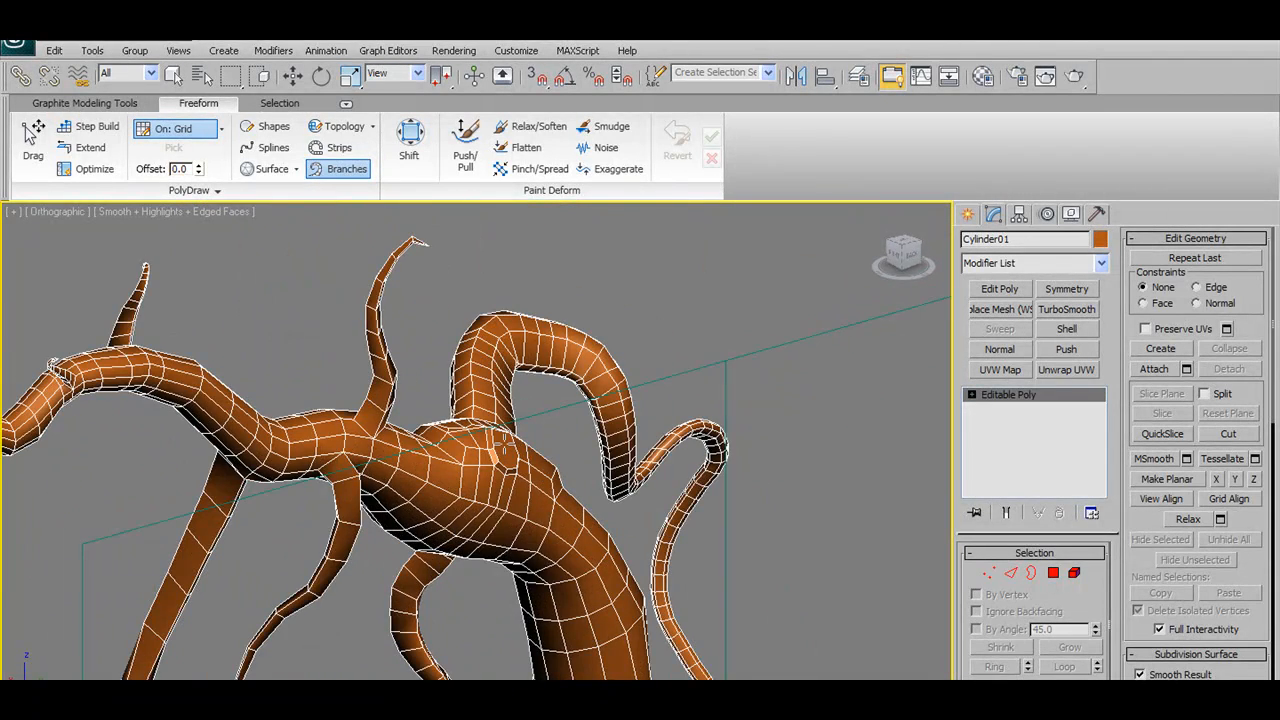
# Try to draw a branch out of the octagonal polygon from different view angles, undoing each attempt
pyautogui.moveTo(505, 450)
pyautogui.mouseDown()
pyautogui.moveTo(548, 383)
pyautogui.moveTo(571, 277)
pyautogui.moveTo(654, 378)
pyautogui.mouseUp()
pyautogui.moveTo(654, 378)
pyautogui.keyDown('alt'); pyautogui.mouseDown(button='middle')
pyautogui.moveTo(551, 380)
pyautogui.moveTo(569, 363)
pyautogui.mouseUp(button='middle'); pyautogui.keyUp('alt')
pyautogui.hotkey('ctrl', 'z')
pyautogui.keyDown('alt'); pyautogui.moveTo(631, 557); pyautogui.dragTo(760, 563, button='middle'); pyautogui.keyUp('alt')
pyautogui.moveTo(490, 492)
pyautogui.mouseDown(button='middle')
pyautogui.moveTo(471, 523)
pyautogui.moveTo(397, 526)
pyautogui.moveTo(409, 518)
pyautogui.mouseUp(button='middle')
pyautogui.scroll(5, 471, 523)
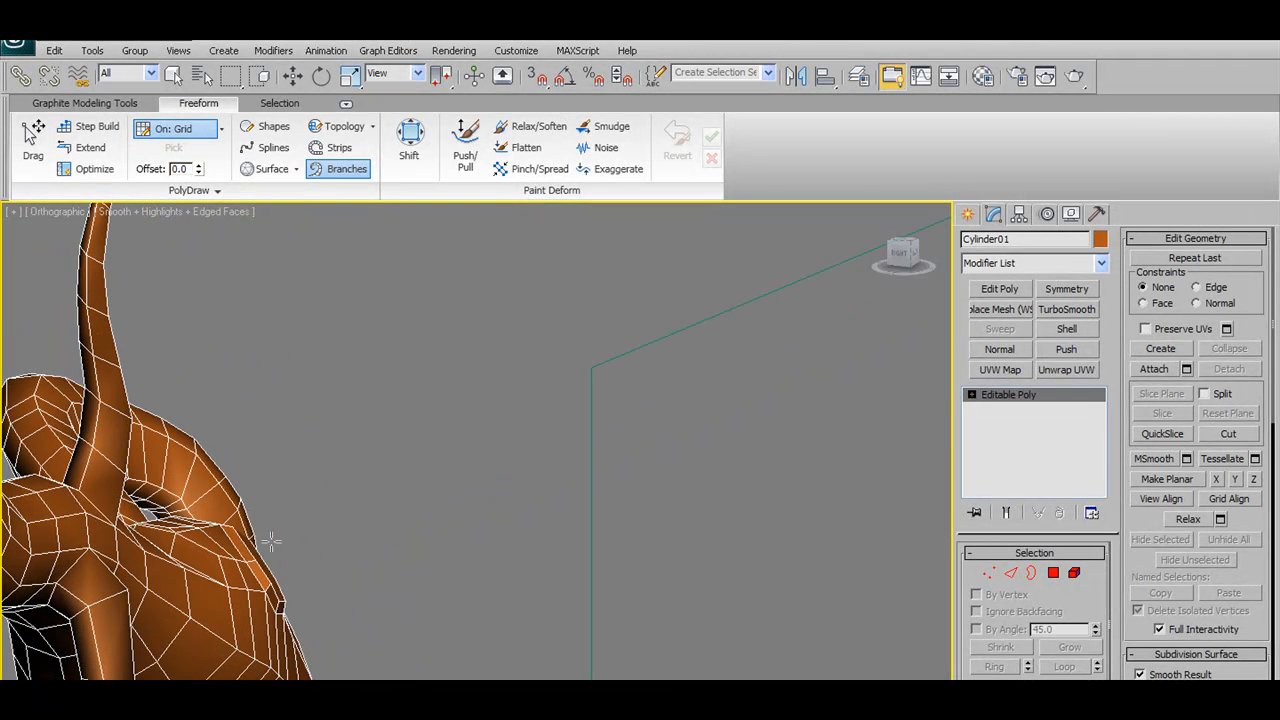
pyautogui.moveTo(272, 568)
pyautogui.mouseDown()
pyautogui.moveTo(317, 506)
pyautogui.moveTo(346, 403)
pyautogui.moveTo(302, 373)
pyautogui.mouseUp()
pyautogui.moveTo(302, 375)
pyautogui.keyDown('alt'); pyautogui.mouseDown(button='middle')
pyautogui.moveTo(252, 456)
pyautogui.moveTo(409, 644)
pyautogui.mouseUp(button='middle'); pyautogui.keyUp('alt')
pyautogui.moveTo(469, 512); pyautogui.dragTo(744, 411)
pyautogui.hotkey('ctrl', 'z')
# Flatten the octagonal polygon with Make Planar, leave polygon level and return to the freeform Branches tool
pyautogui.moveTo(517, 646)
pyautogui.keyDown('alt'); pyautogui.mouseDown(button='middle')
pyautogui.moveTo(563, 604)
pyautogui.moveTo(592, 598)
pyautogui.mouseUp(button='middle'); pyautogui.keyUp('alt')
pyautogui.click(1053, 574)
pyautogui.keyDown('alt'); pyautogui.moveTo(397, 603); pyautogui.dragTo(380, 487, button='middle'); pyautogui.keyUp('alt')
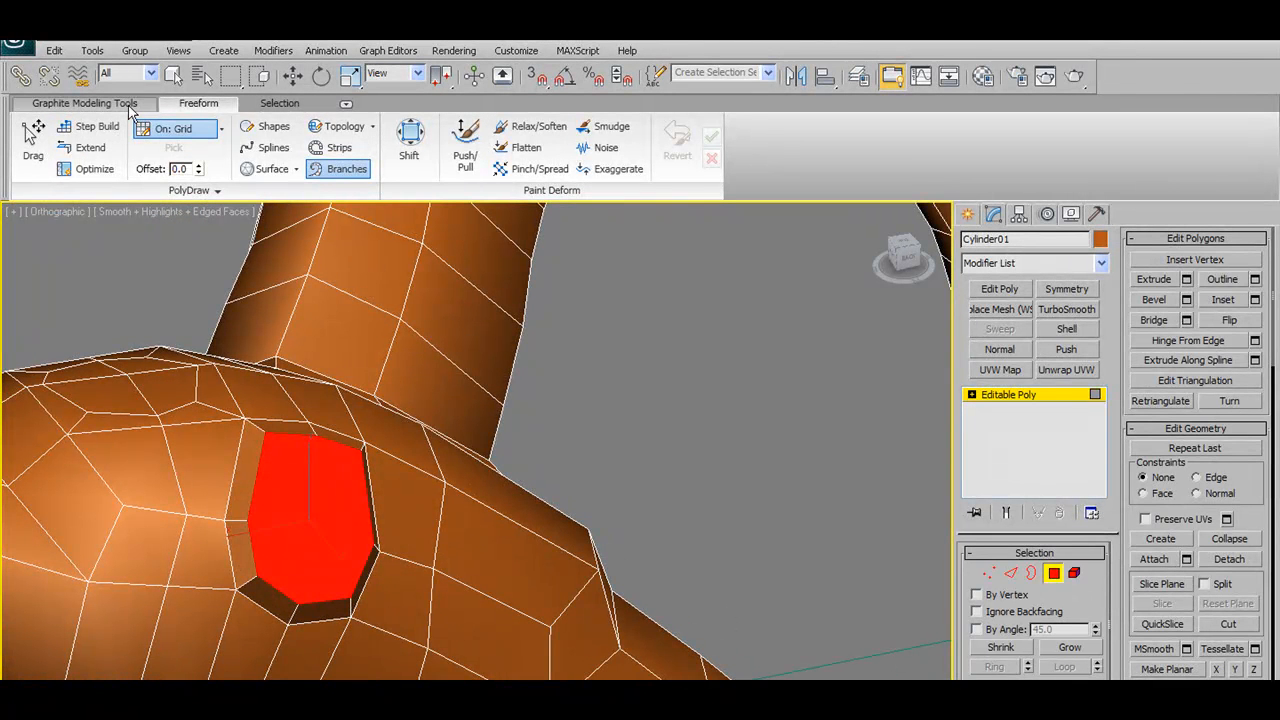
pyautogui.click(84, 103)
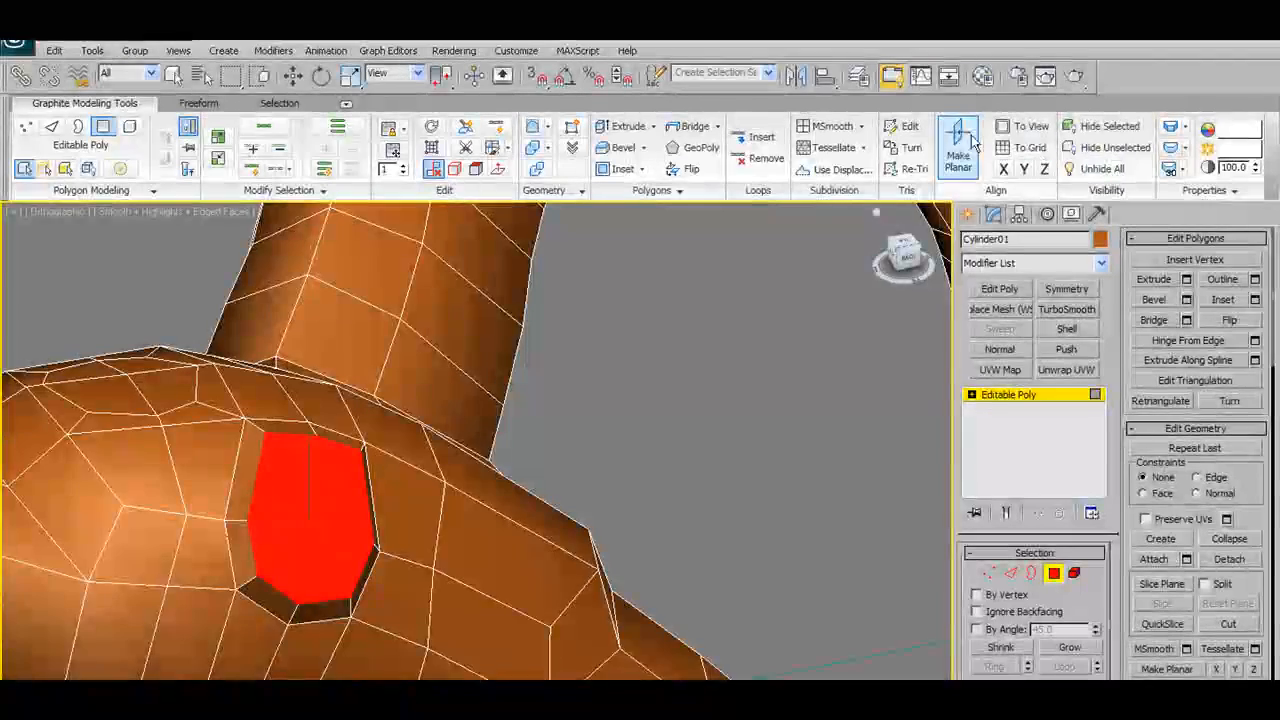
pyautogui.click(958, 150)
pyautogui.keyDown('alt'); pyautogui.moveTo(571, 363); pyautogui.dragTo(660, 362, button='middle'); pyautogui.keyUp('alt')
pyautogui.keyDown('alt'); pyautogui.moveTo(561, 420); pyautogui.dragTo(482, 328, button='middle'); pyautogui.keyUp('alt')
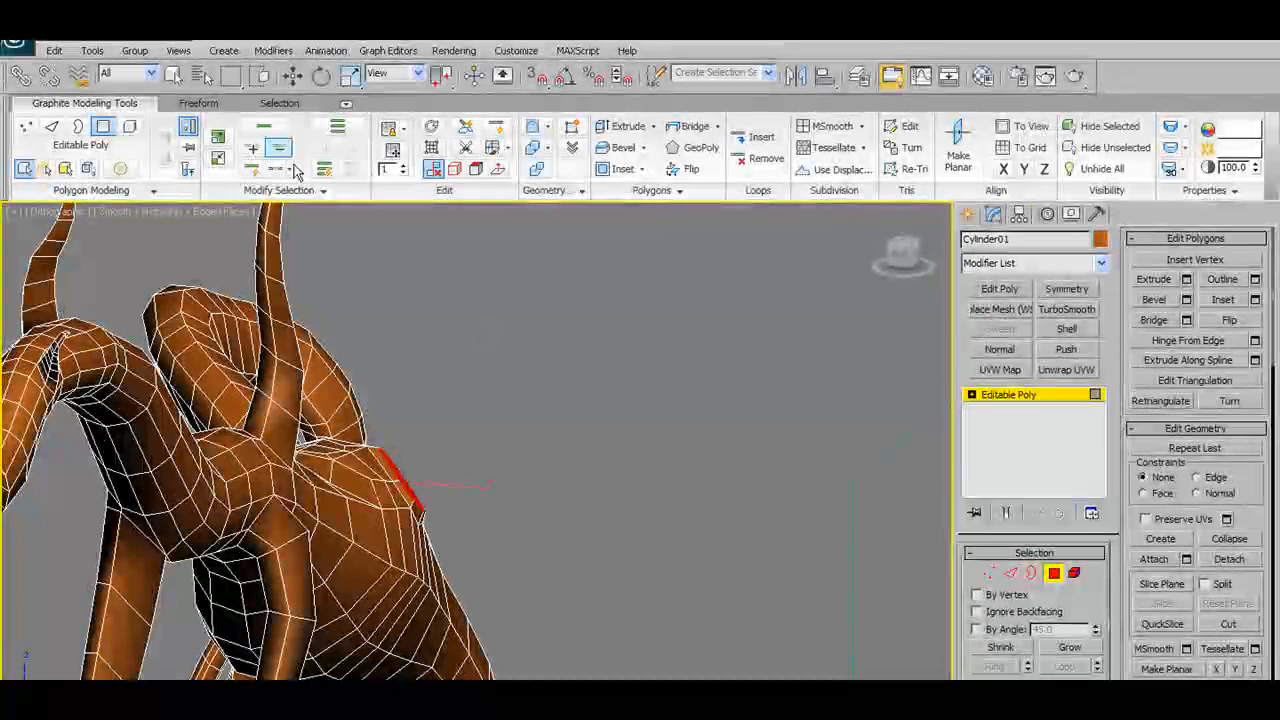
pyautogui.click(84, 145)
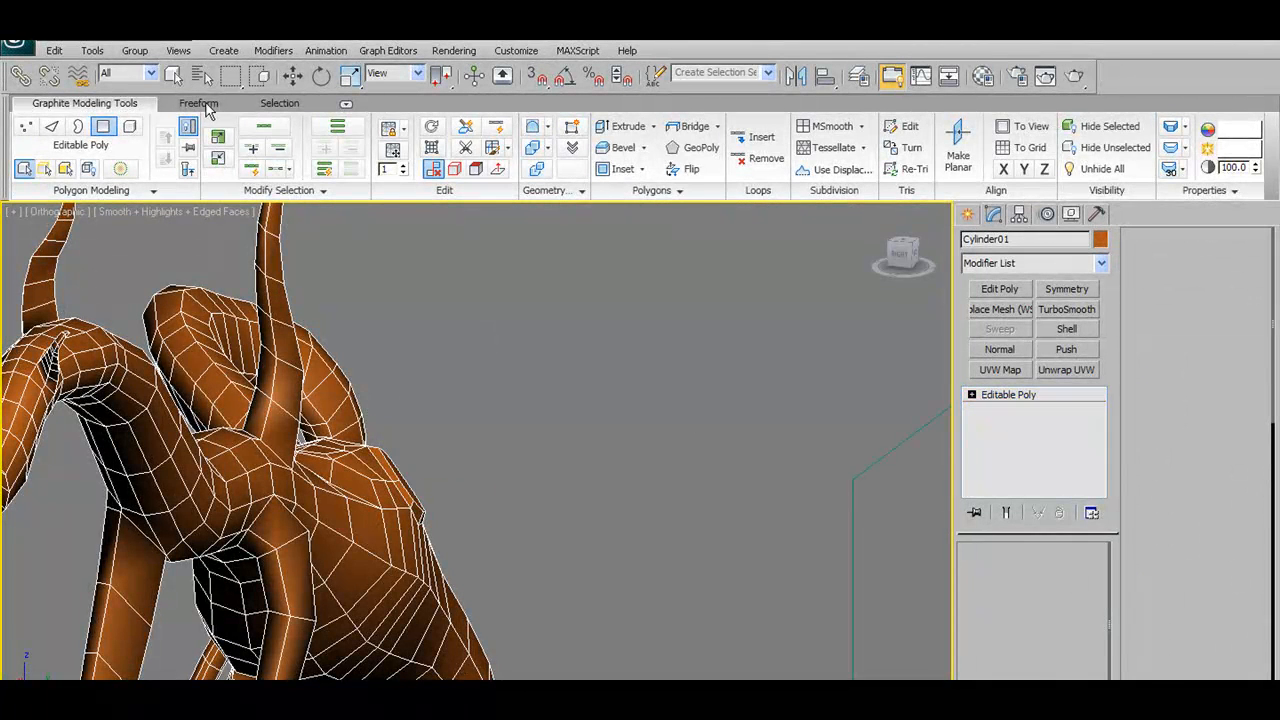
pyautogui.click(200, 104)
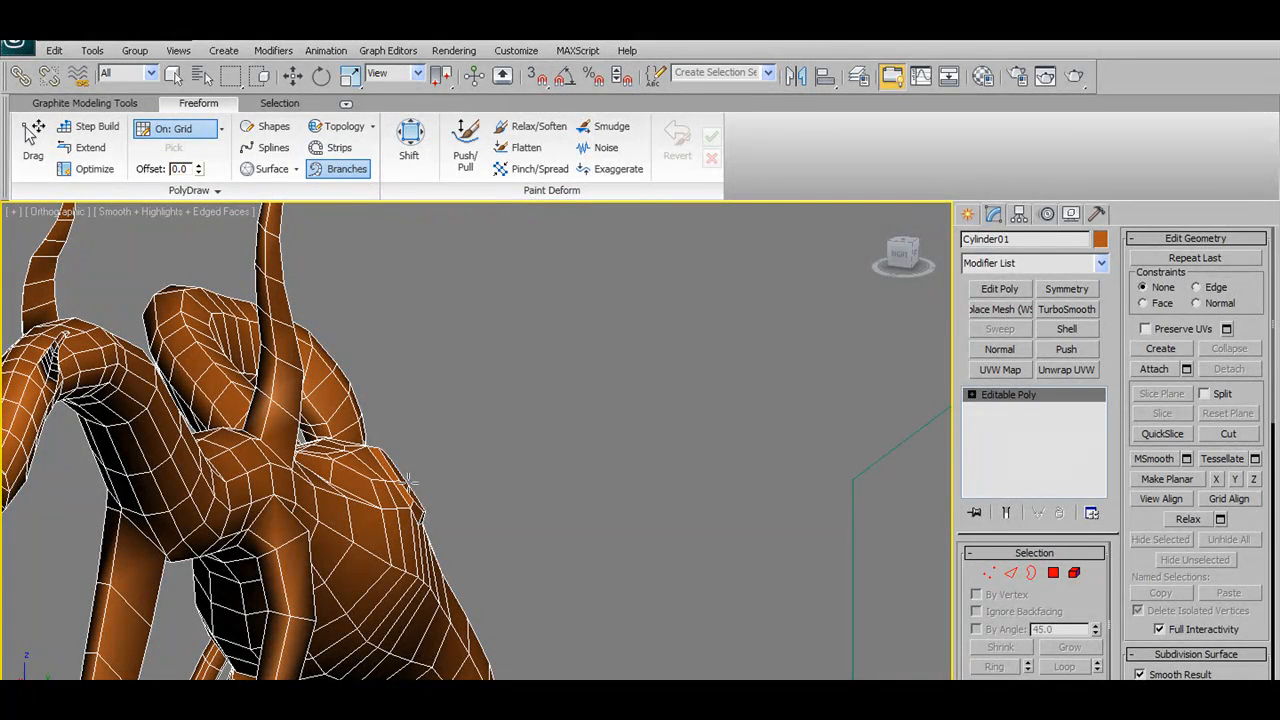
# Draw a tapering, curled branch upward from the flattened octagonal polygon with Branches, retrying the stroke as needed
pyautogui.moveTo(430, 462)
pyautogui.mouseDown()
pyautogui.moveTo(488, 305)
pyautogui.moveTo(433, 266)
pyautogui.mouseUp()
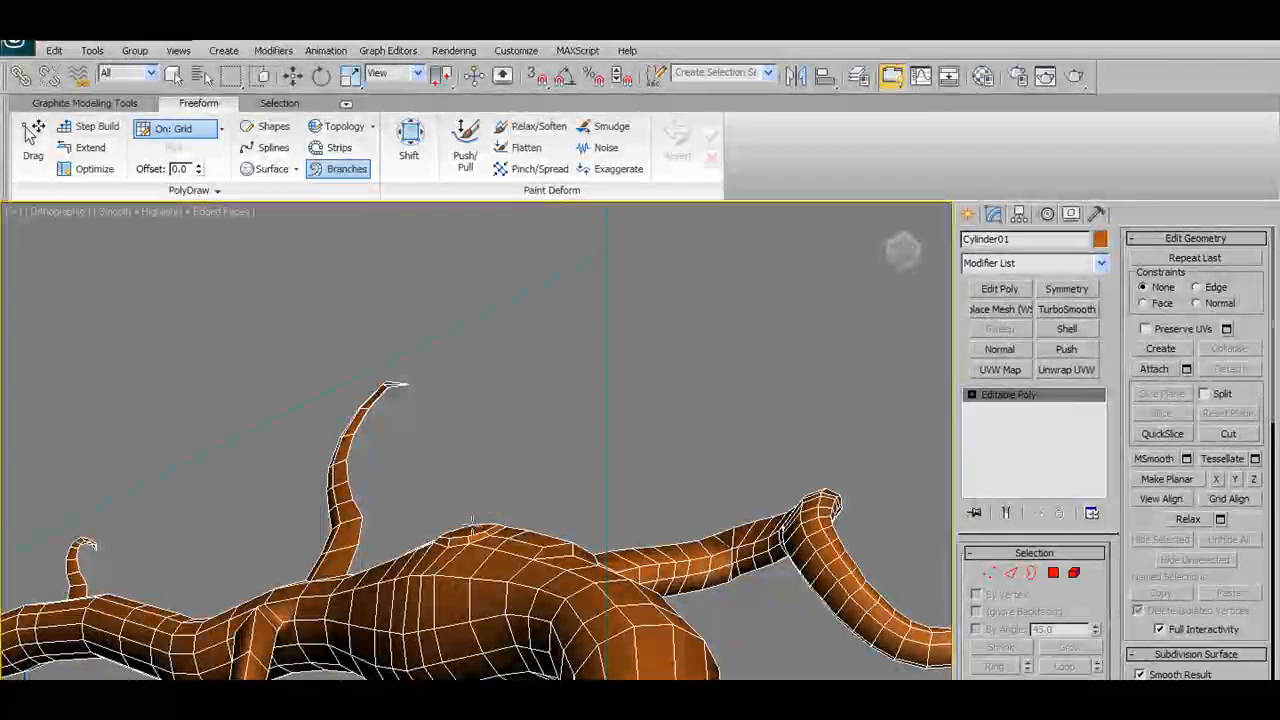
pyautogui.keyDown('shift'); pyautogui.moveTo(480, 490); pyautogui.dragTo(553, 377); pyautogui.keyUp('shift')
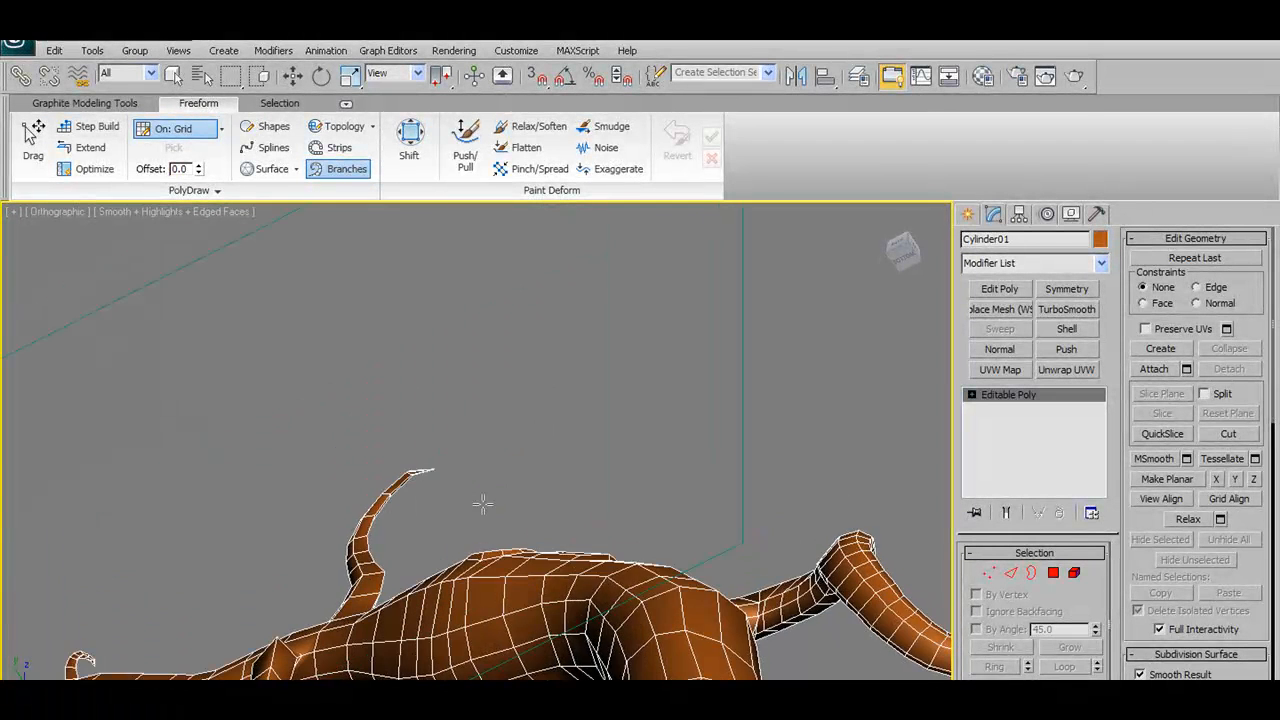
pyautogui.moveTo(510, 430)
pyautogui.keyDown('shift'); pyautogui.mouseDown()
pyautogui.moveTo(545, 396)
pyautogui.moveTo(612, 395)
pyautogui.mouseUp(); pyautogui.keyUp('shift')
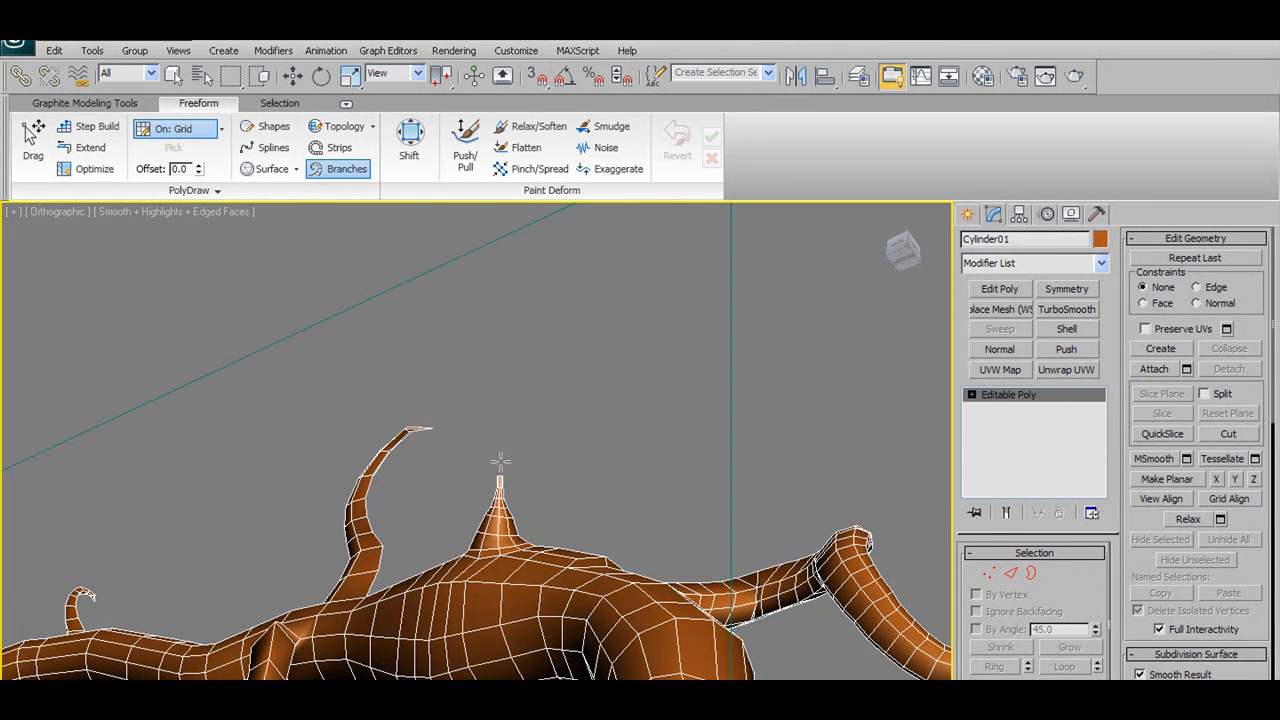
pyautogui.moveTo(585, 298)
pyautogui.keyDown('shift'); pyautogui.mouseDown()
pyautogui.moveTo(615, 292)
pyautogui.moveTo(660, 348)
pyautogui.moveTo(640, 368)
pyautogui.moveTo(620, 358)
pyautogui.mouseUp(); pyautogui.keyUp('shift')
# Compare the new curled branch with the reference painting in the Front view
pyautogui.keyDown('alt'); pyautogui.moveTo(620, 358); pyautogui.dragTo(555, 368, button='middle'); pyautogui.keyUp('alt')
pyautogui.scroll(2, 508, 397)
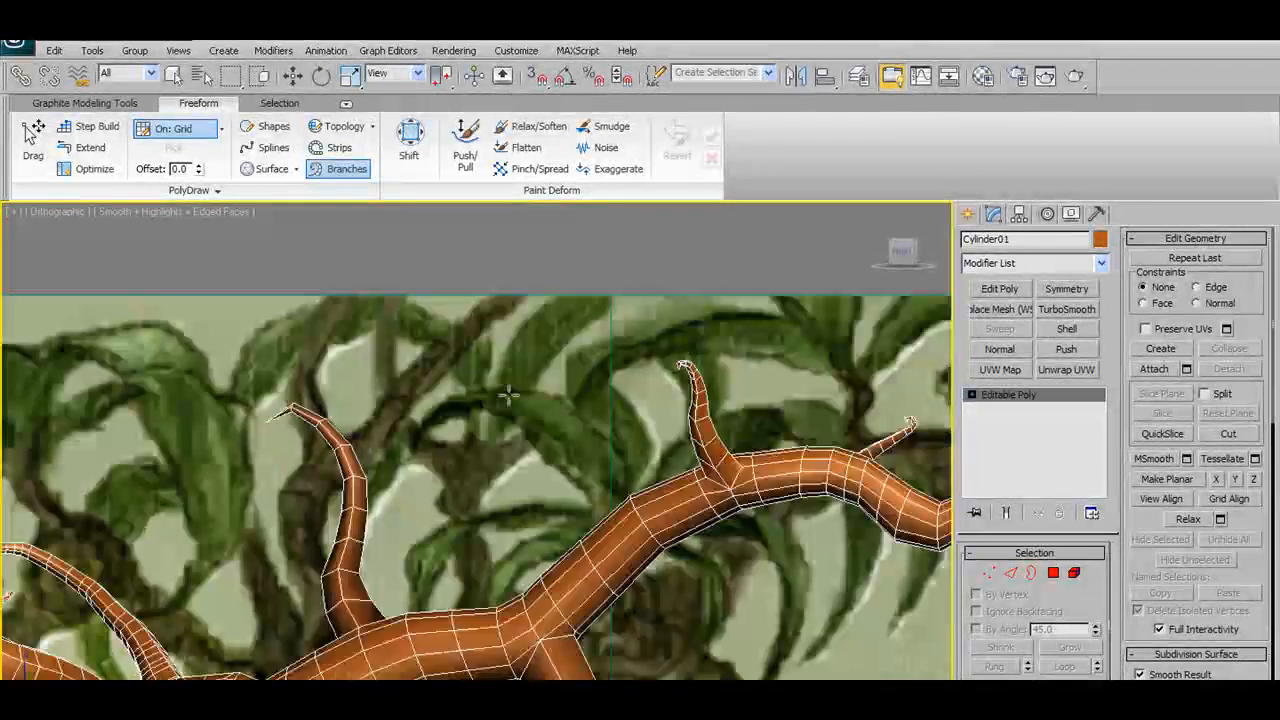
pyautogui.scroll(-3, 508, 397)
pyautogui.keyDown('alt'); pyautogui.moveTo(345, 495); pyautogui.dragTo(352, 642, button='middle'); pyautogui.keyUp('alt')
pyautogui.press('f')
pyautogui.scroll(4, 352, 620)
pyautogui.moveTo(290, 432); pyautogui.dragTo(640, 506, button='middle')
pyautogui.scroll(4, 472, 488)
pyautogui.scroll(2, 769, 558)
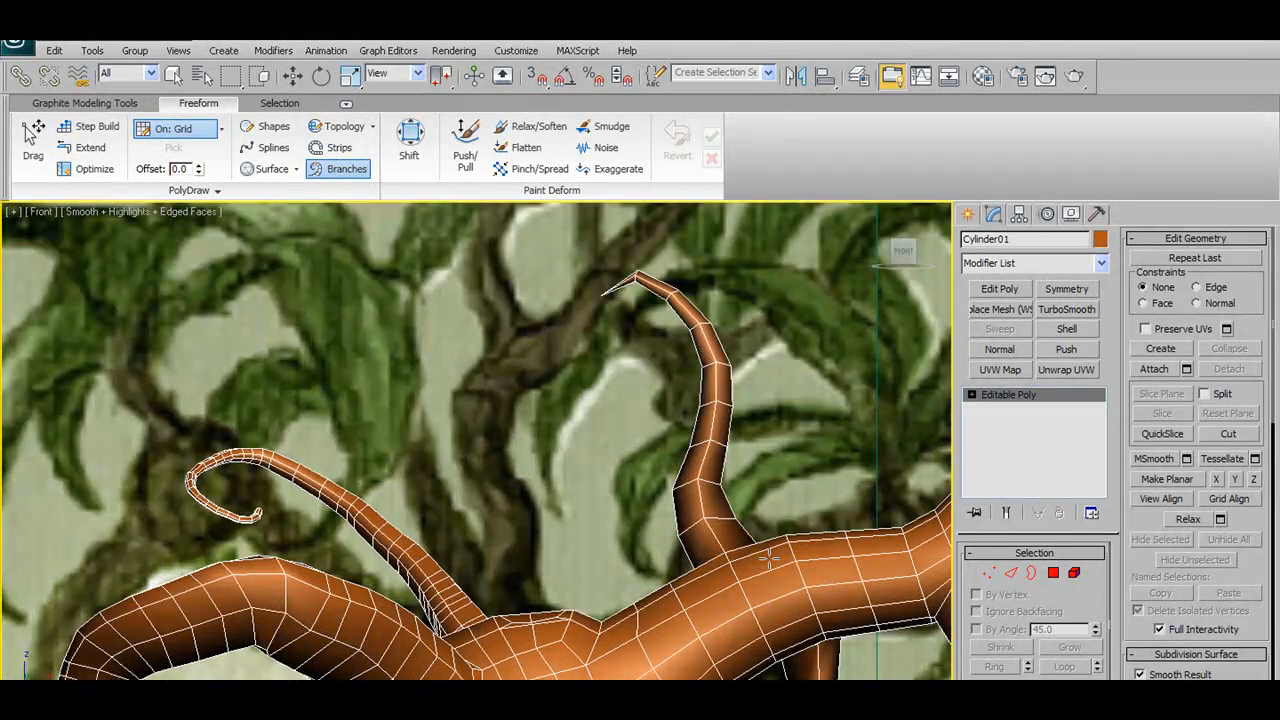
pyautogui.moveTo(410, 384); pyautogui.dragTo(550, 374, button='middle')
# Turn off Branches and remove surplus edge loops along the curled branch at polygon level with Paint Connect
pyautogui.press('1')
pyautogui.click(1053, 574)
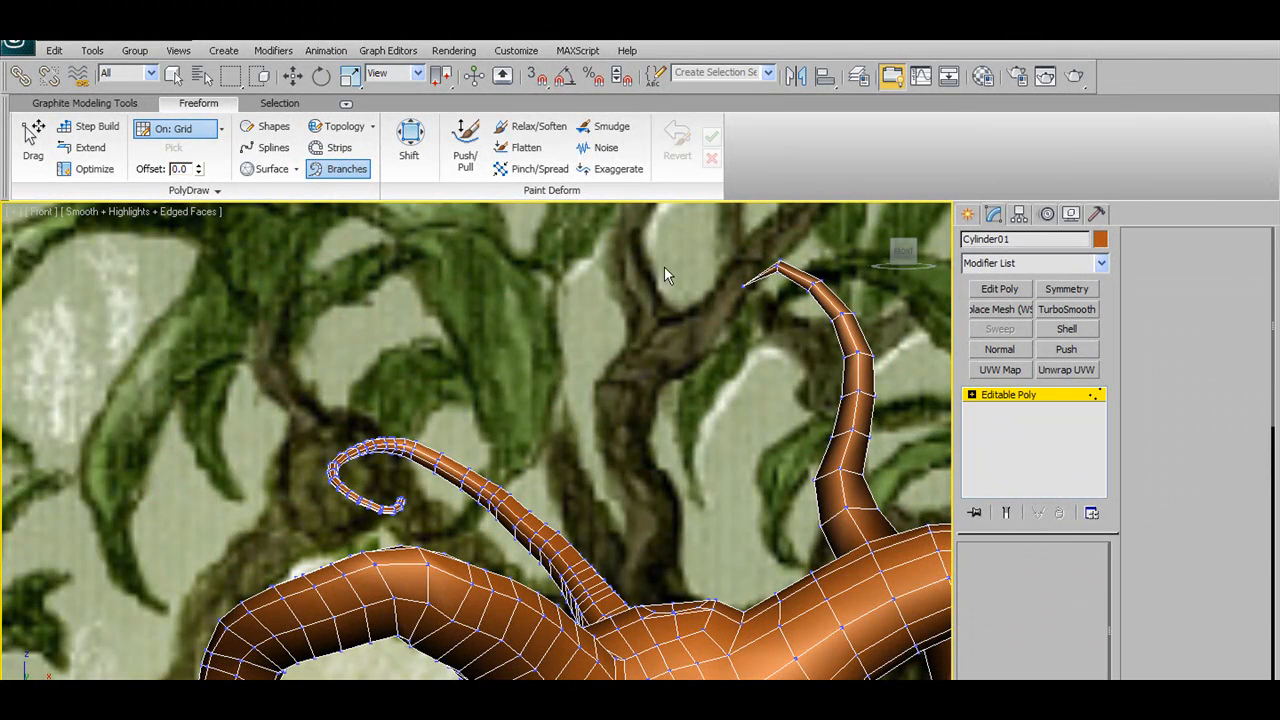
pyautogui.click(346, 168)
pyautogui.click(131, 106)
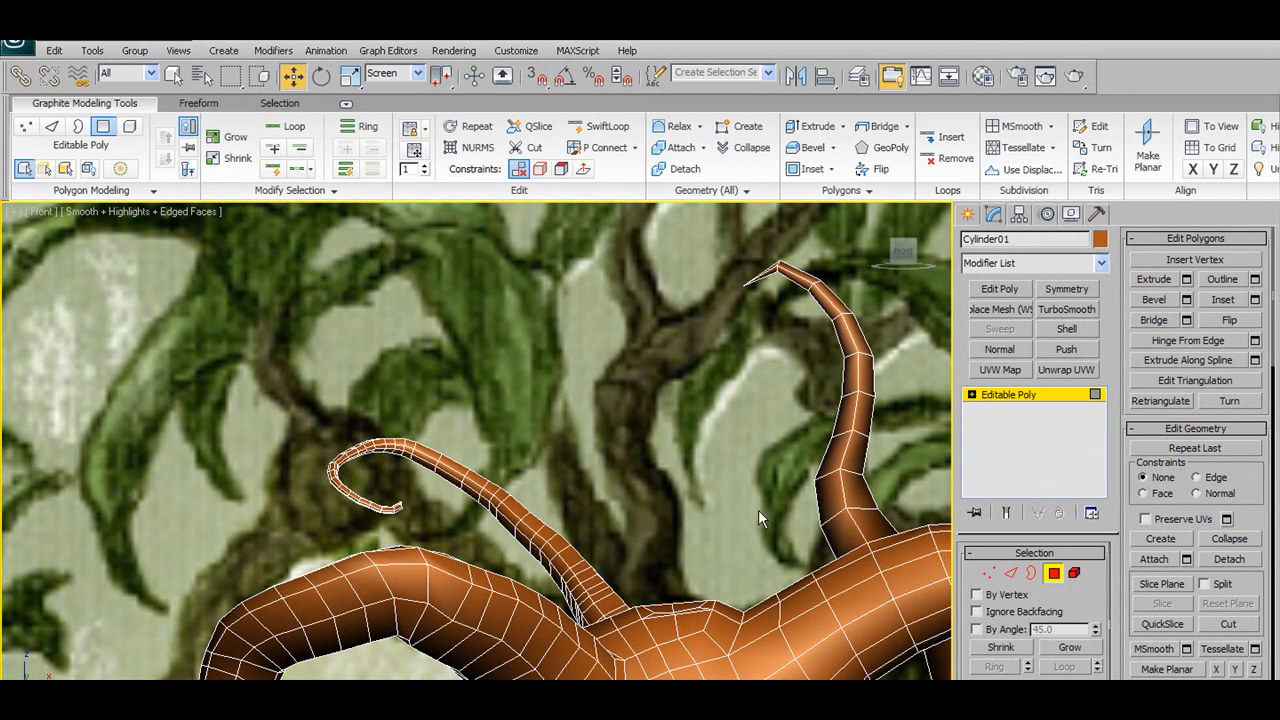
pyautogui.moveTo(758, 518); pyautogui.dragTo(718, 476, button='middle')
pyautogui.click(597, 150)
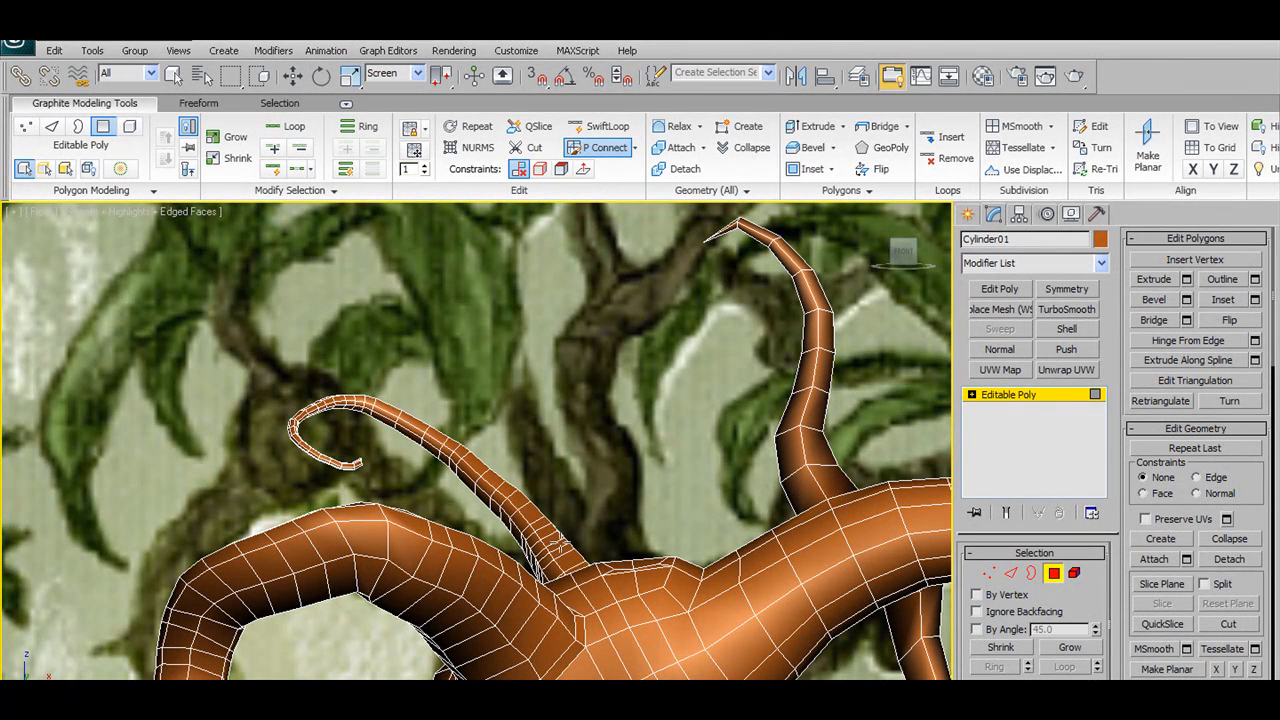
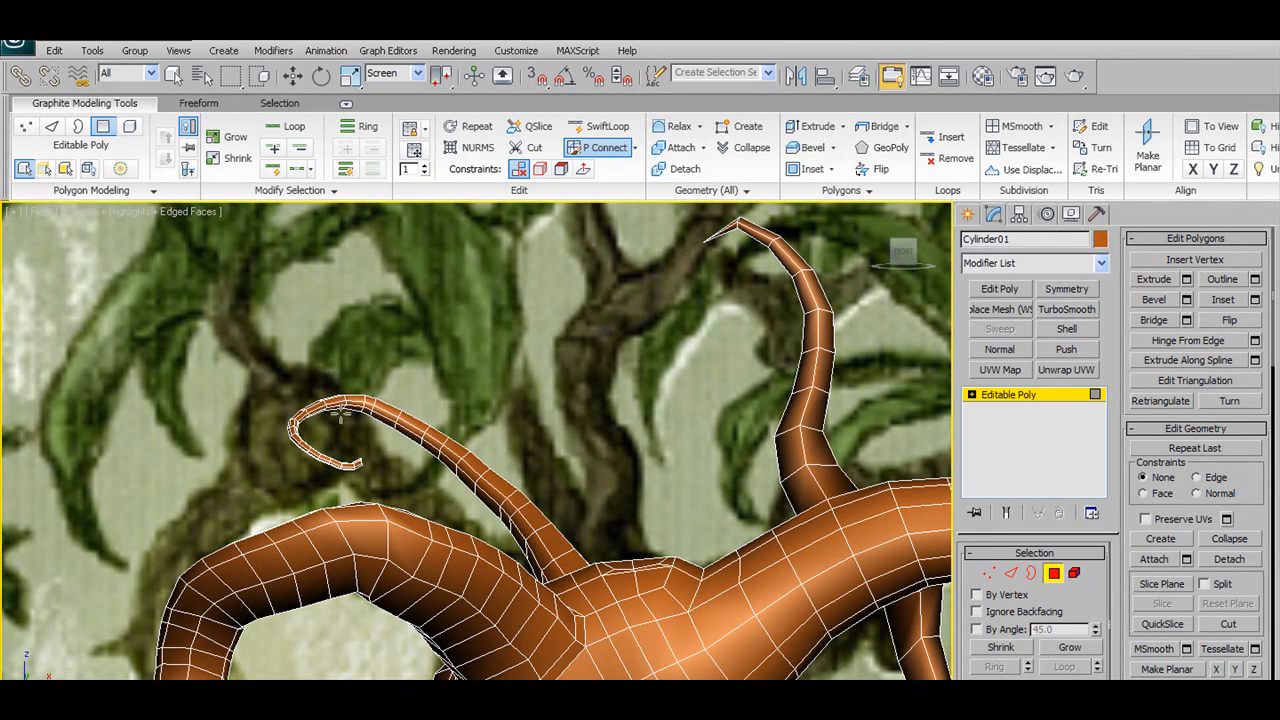
pyautogui.scroll(3, 300, 440)
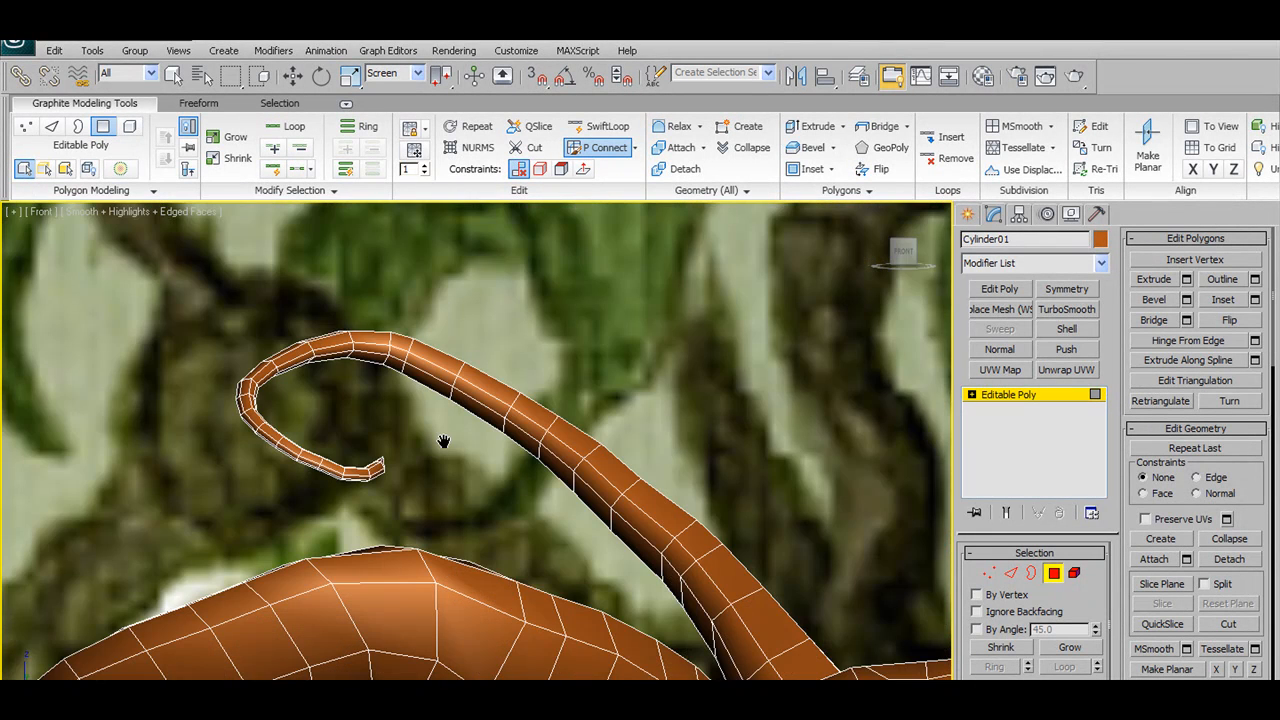
pyautogui.scroll(2, 443, 441)
pyautogui.keyDown('ctrl'); pyautogui.keyDown('alt'); pyautogui.keyDown('shift'); pyautogui.click(148, 371); pyautogui.keyUp('shift'); pyautogui.keyUp('alt'); pyautogui.keyUp('ctrl')
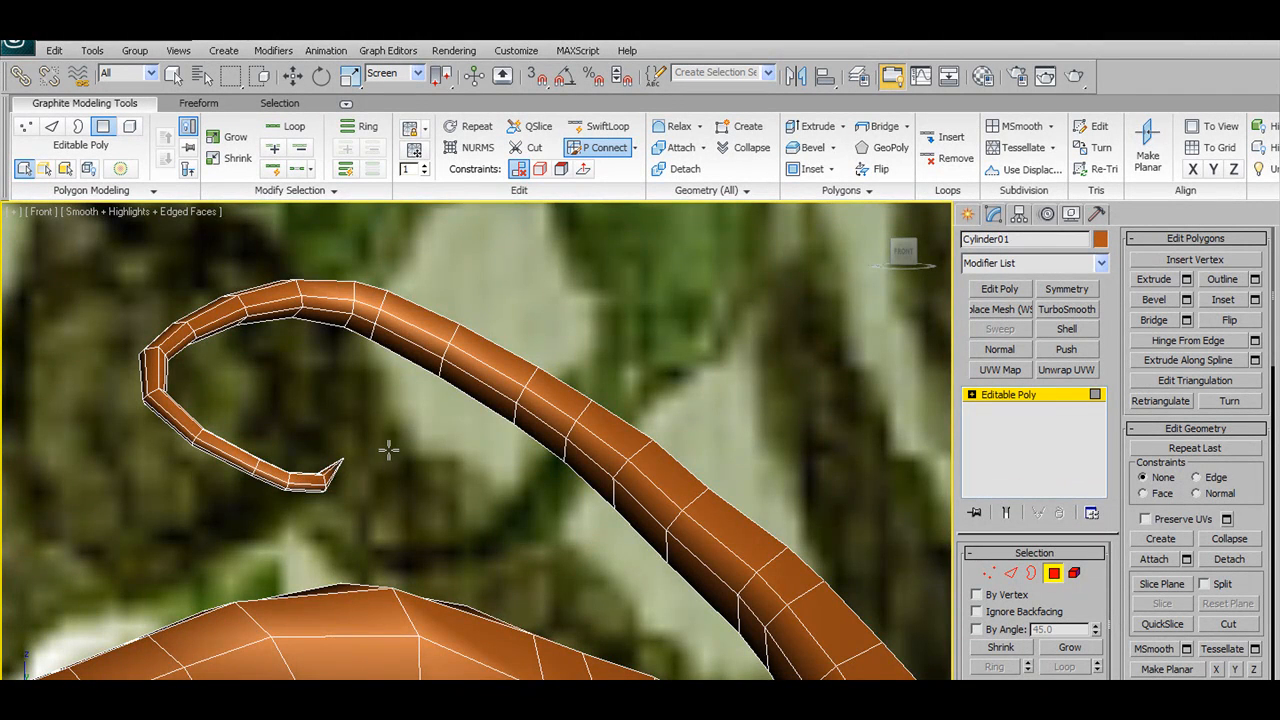
pyautogui.scroll(-2, 385, 455)
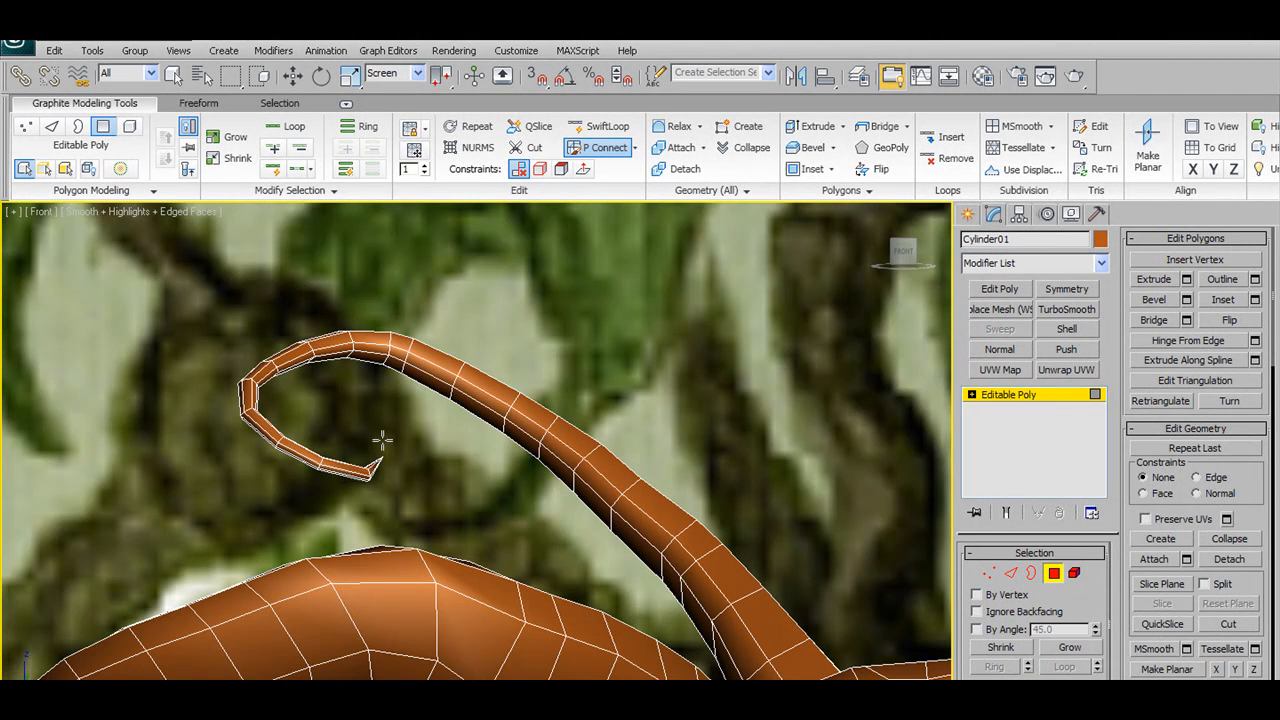
# Select the curled branch's middle vertices, enable soft selection and scale them up with the Scale Transform Type-In
pyautogui.scroll(-5, 382, 440)
pyautogui.scroll(2, 719, 474)
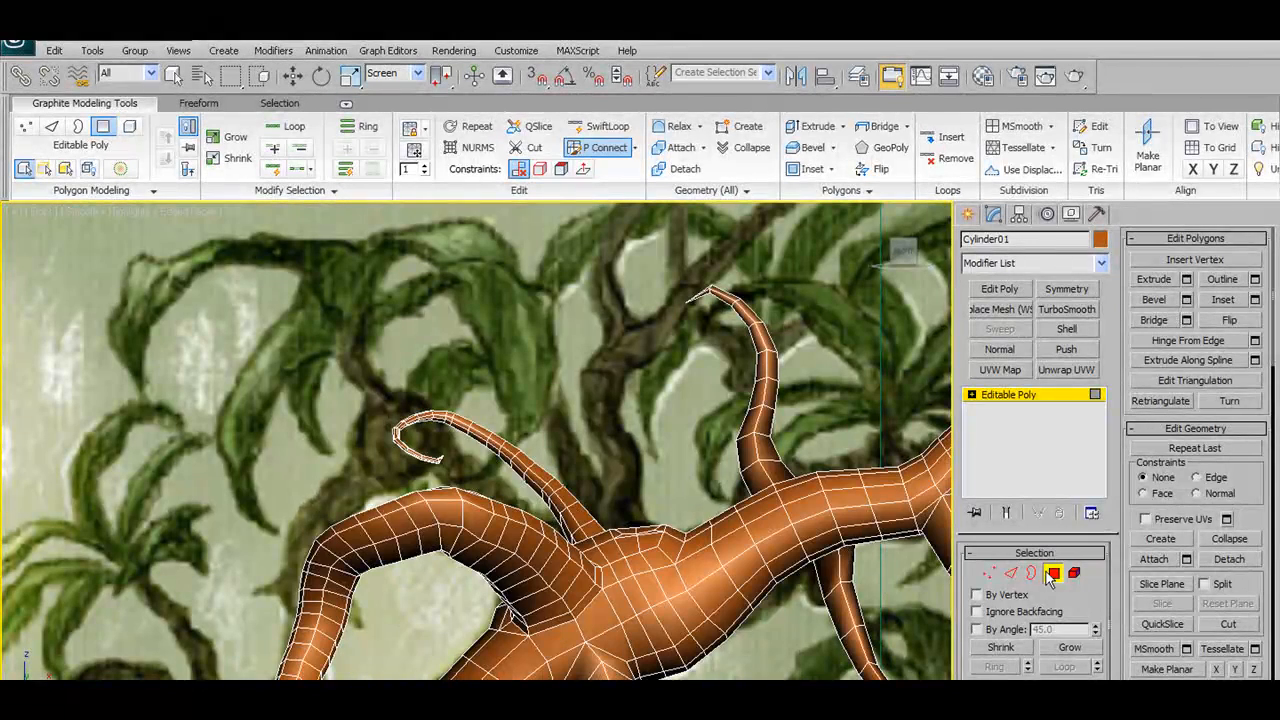
pyautogui.click(990, 574)
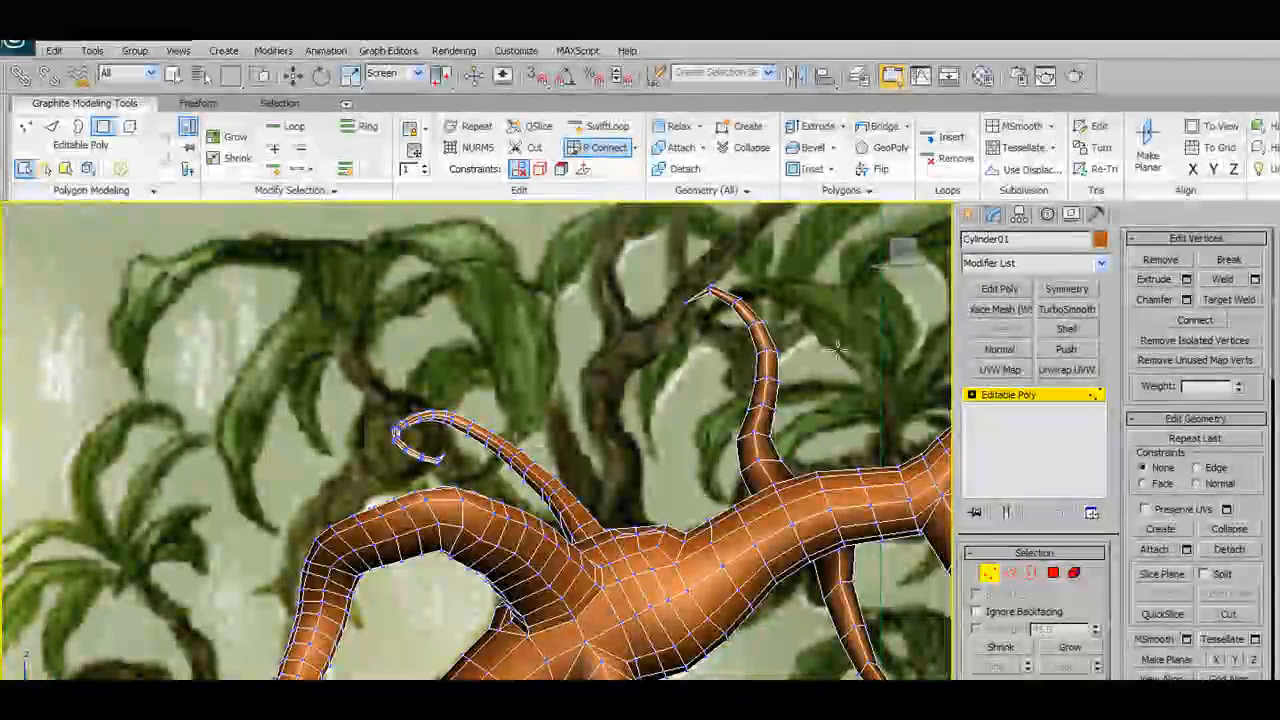
pyautogui.press('w')
pyautogui.moveTo(331, 363); pyautogui.dragTo(523, 422)
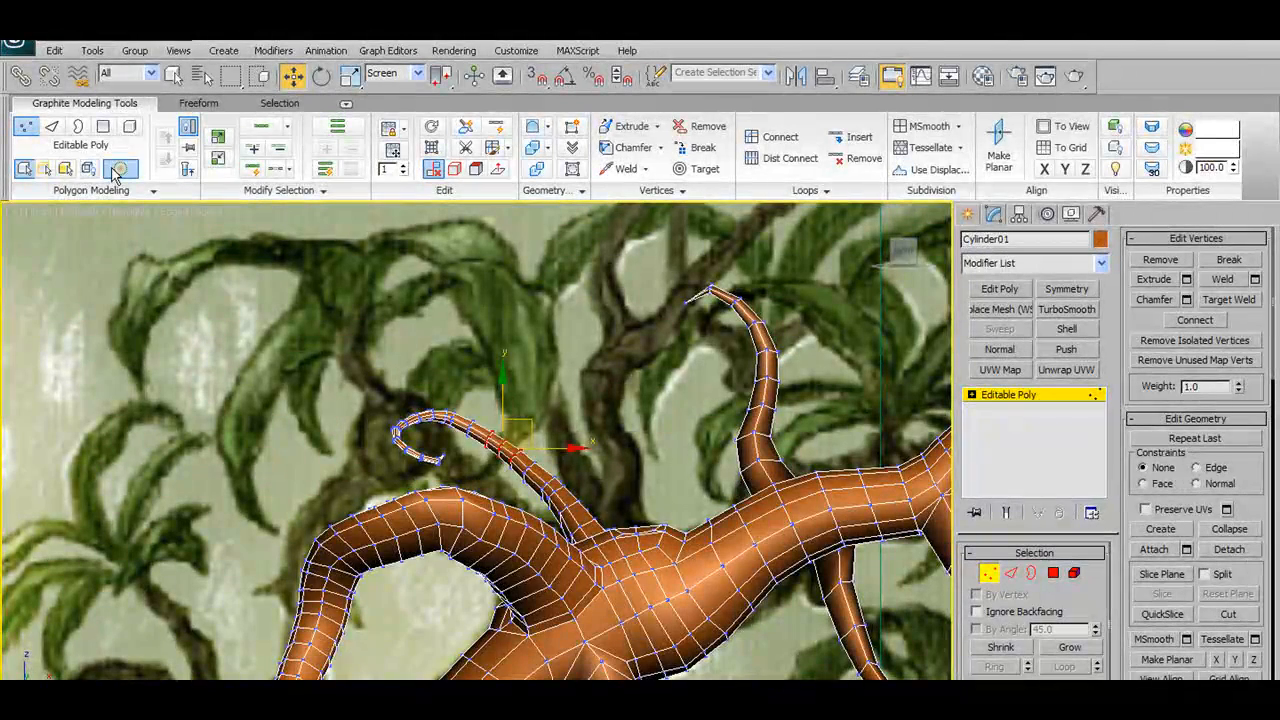
pyautogui.click(118, 169)
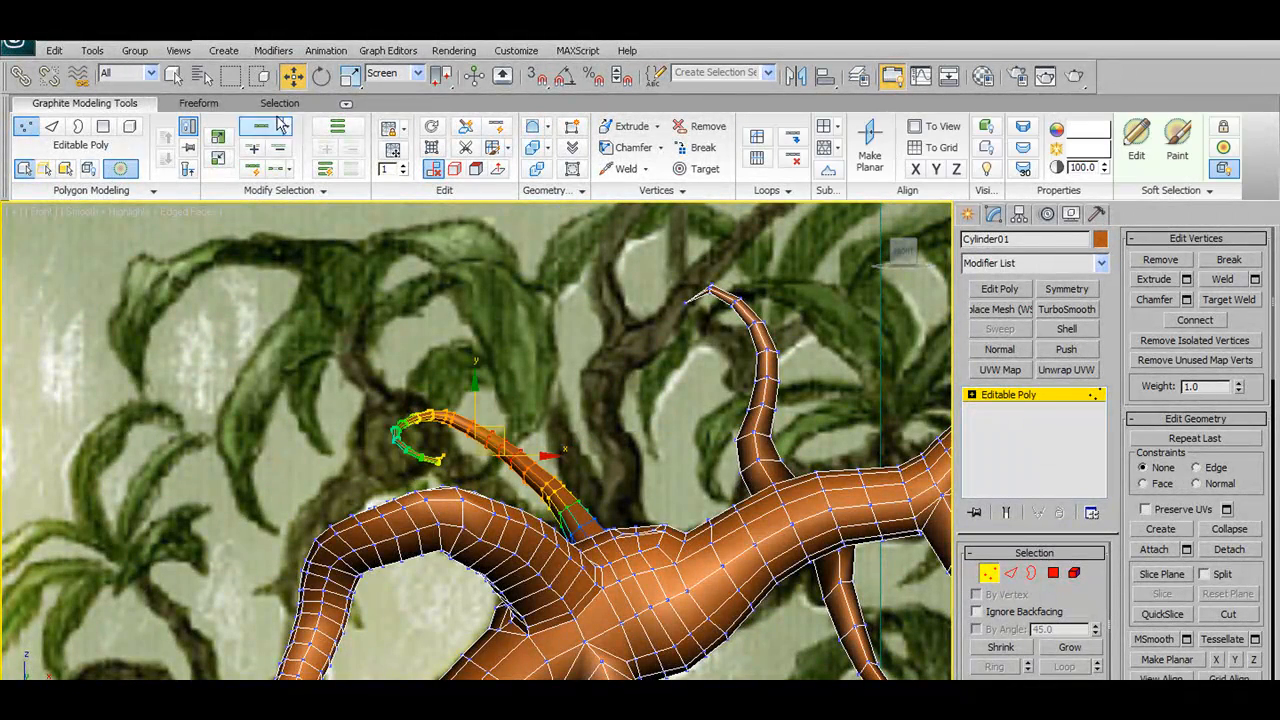
pyautogui.rightClick(349, 78)
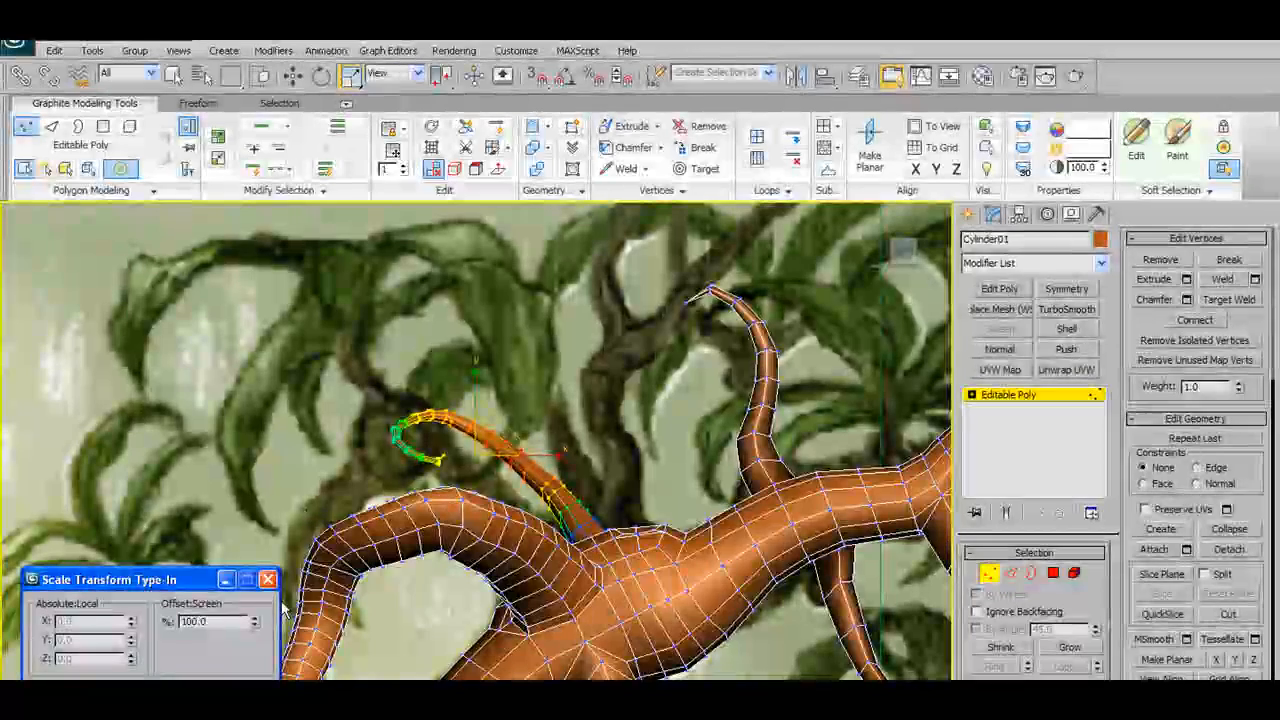
pyautogui.moveTo(254, 618); pyautogui.dragTo(402, 236)
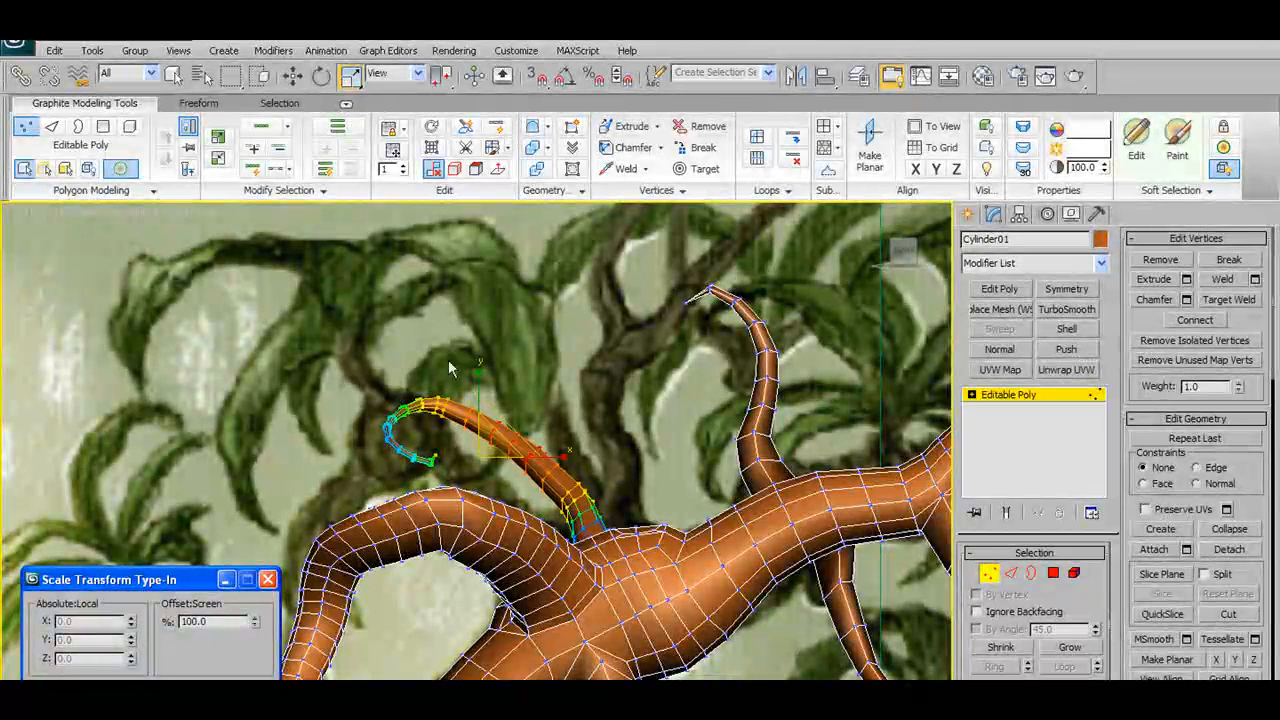
# Enlarge the curled branch's end loop with soft-selected scaling and fine-tune the scale of its middle vertices
pyautogui.moveTo(362, 406); pyautogui.dragTo(400, 449)
pyautogui.moveTo(254, 619); pyautogui.dragTo(284, 511)
pyautogui.moveTo(332, 419); pyautogui.dragTo(333, 436)
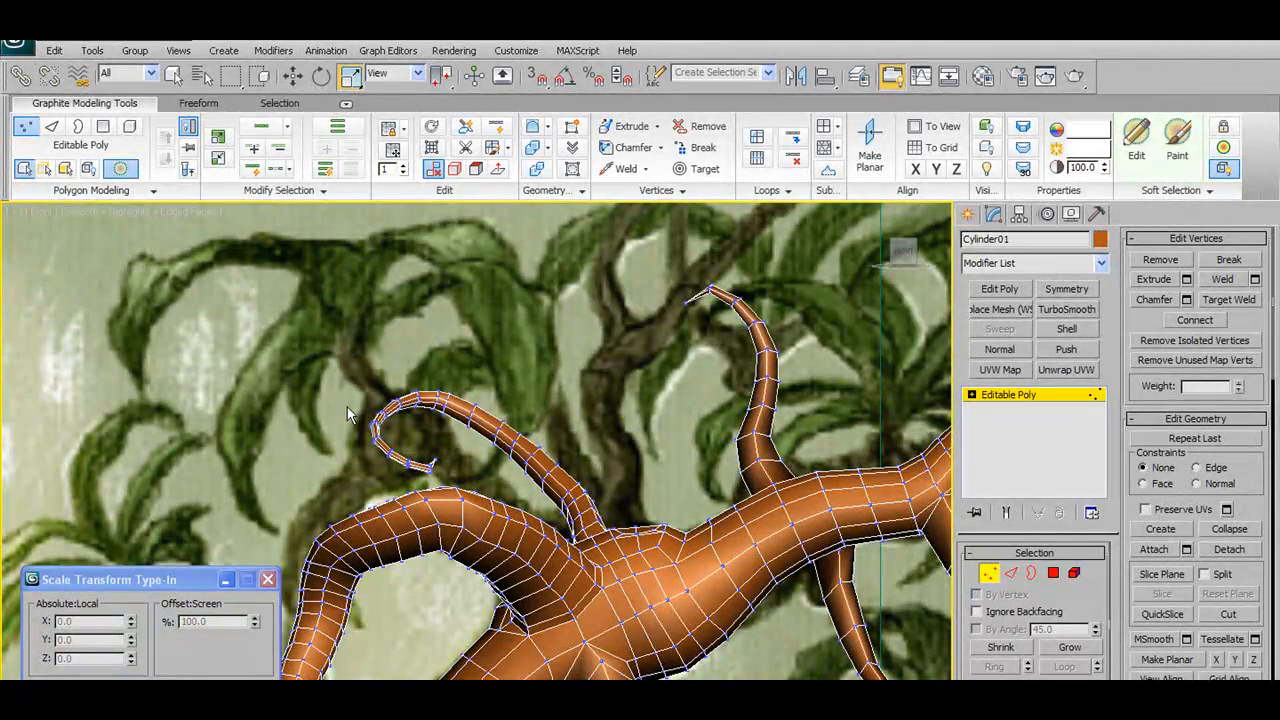
pyautogui.moveTo(256, 624); pyautogui.dragTo(413, 462)
pyautogui.click(548, 280)
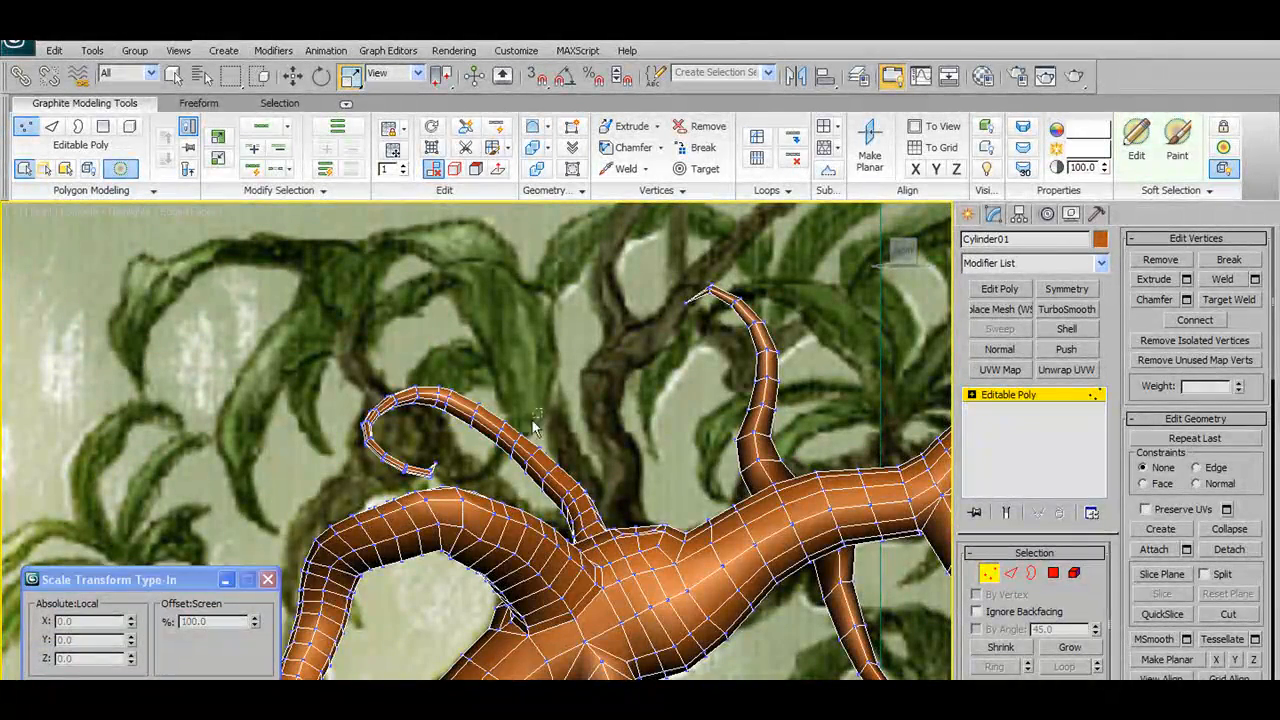
pyautogui.moveTo(533, 428); pyautogui.dragTo(505, 456)
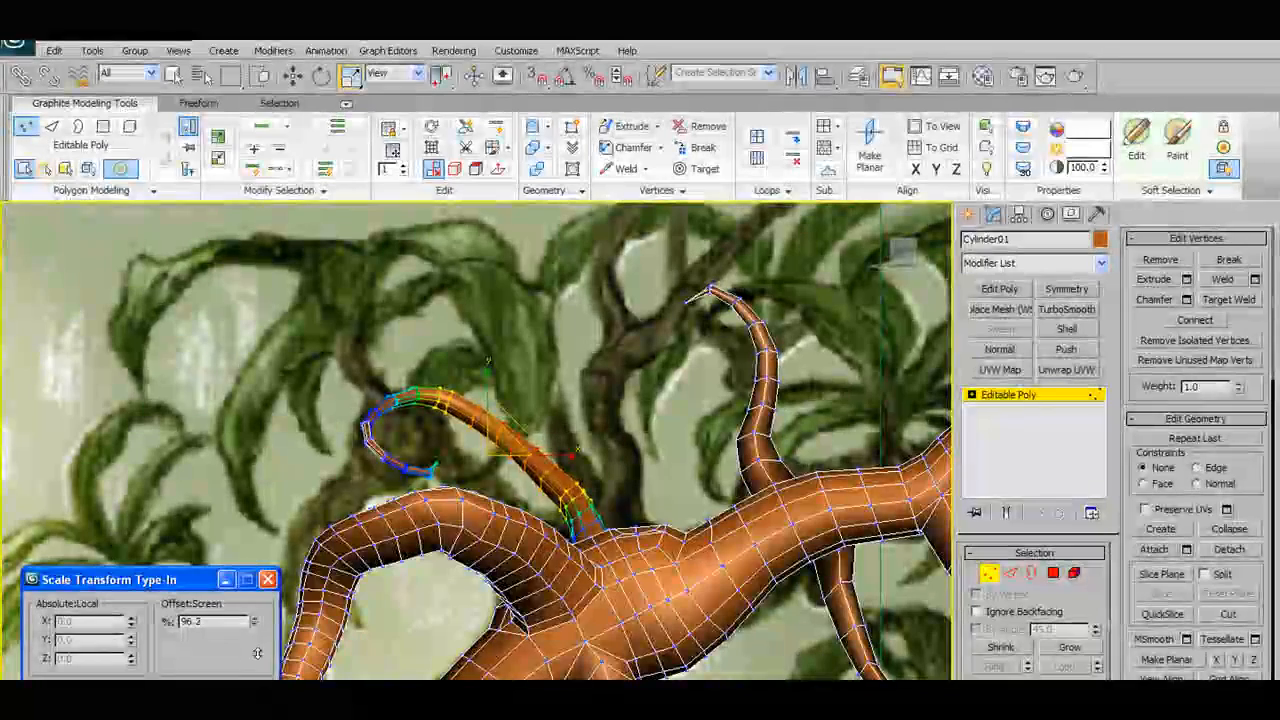
pyautogui.click(334, 453)
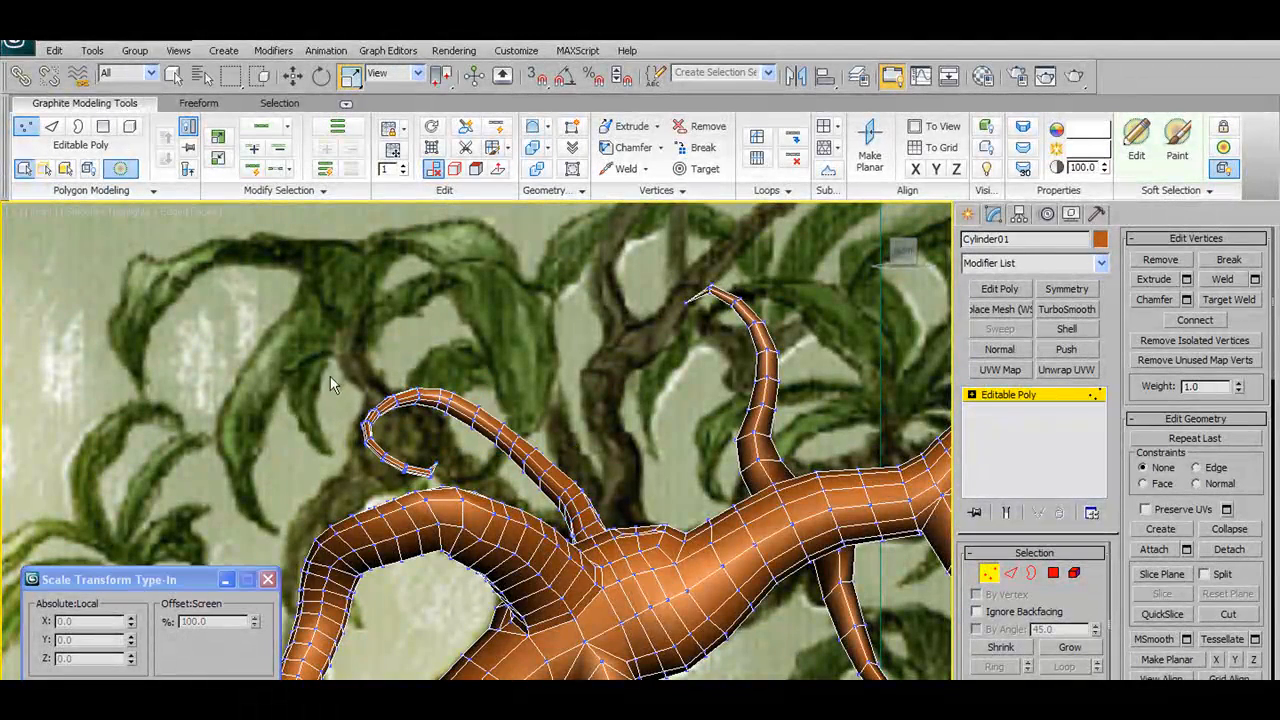
# Move soft-selected vertices of the curled branch in the Front view to make its lower part rise more steeply
pyautogui.moveTo(454, 490); pyautogui.dragTo(457, 297)
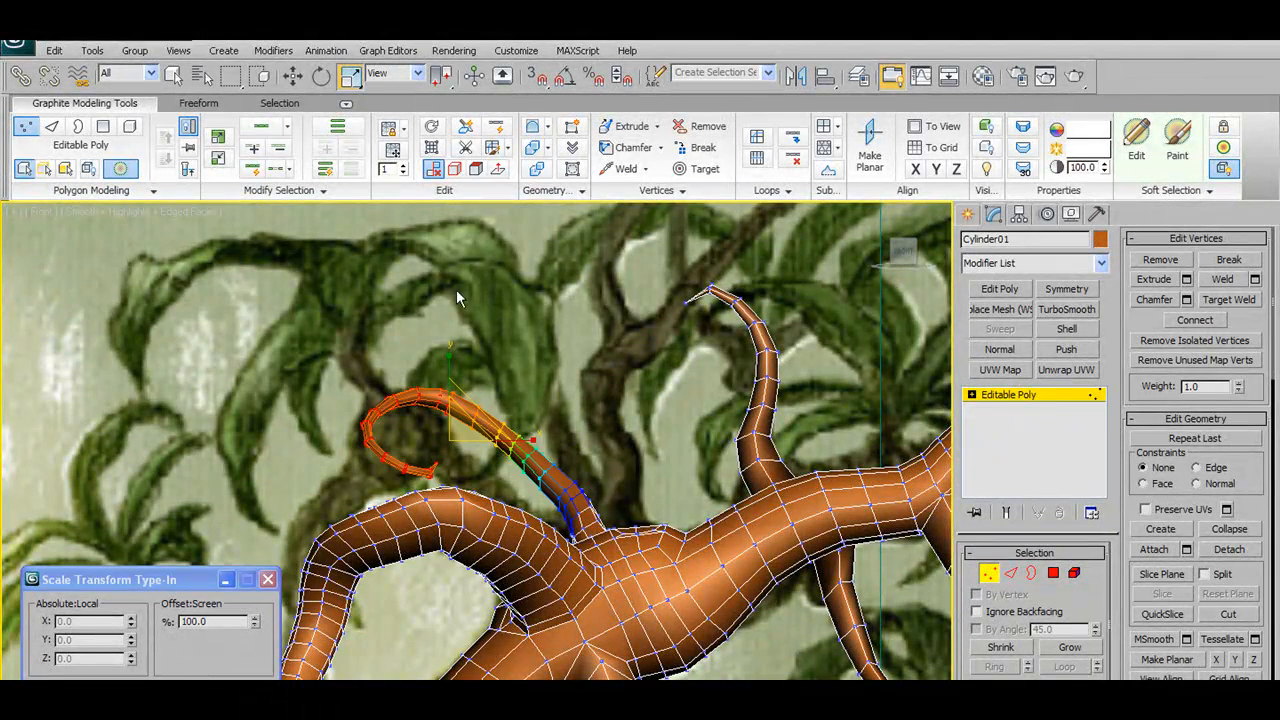
pyautogui.click(292, 75)
pyautogui.moveTo(476, 416); pyautogui.dragTo(557, 429)
pyautogui.scroll(-3, 534, 420)
pyautogui.scroll(5, 480, 450)
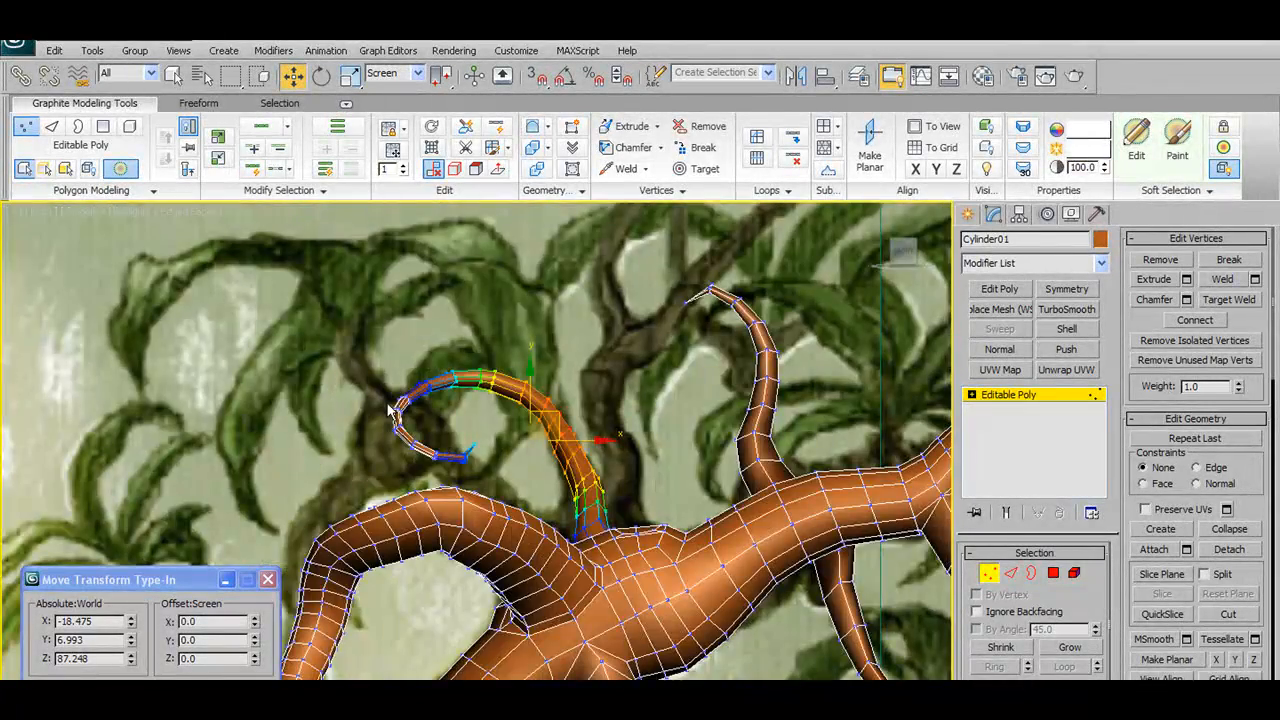
pyautogui.click(438, 461)
pyautogui.moveTo(483, 405); pyautogui.dragTo(523, 377)
# Reposition the curled branch's soft-selected end vertices in depth from an orbited view
pyautogui.scroll(-5, 523, 377)
pyautogui.moveTo(707, 440); pyautogui.dragTo(620, 543, button='middle')
pyautogui.scroll(3, 620, 543)
pyautogui.scroll(-3, 497, 571)
pyautogui.keyDown('alt'); pyautogui.moveTo(497, 571); pyautogui.dragTo(620, 454, button='middle'); pyautogui.keyUp('alt')
pyautogui.scroll(2, 519, 552)
pyautogui.moveTo(530, 425); pyautogui.dragTo(537, 453)
pyautogui.click(516, 464)
pyautogui.click(558, 450)
# Check the reshaped curled branch against the whole tree and the reference image in the Front view
pyautogui.keyDown('alt'); pyautogui.moveTo(580, 460); pyautogui.dragTo(484, 489, button='middle'); pyautogui.keyUp('alt')
pyautogui.scroll(-2, 490, 480)
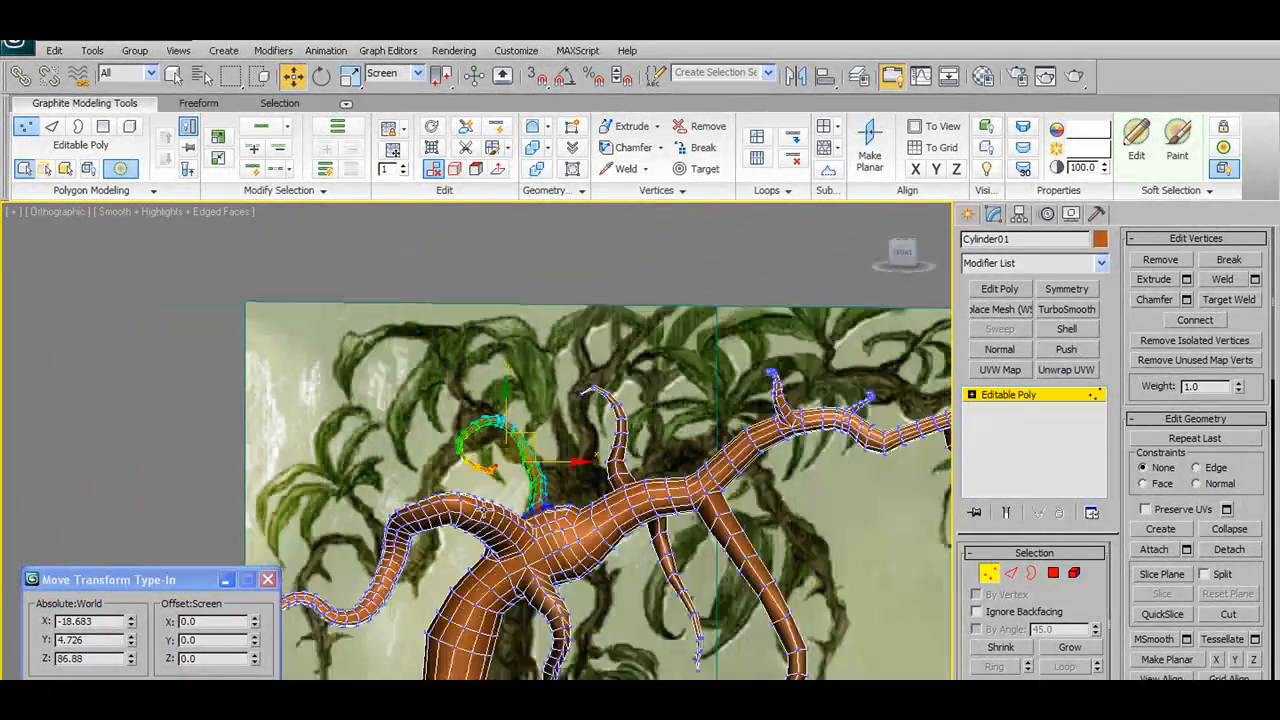
pyautogui.press('f')
pyautogui.scroll(5, 503, 458)
pyautogui.moveTo(579, 484); pyautogui.dragTo(674, 506, button='middle')
pyautogui.scroll(2, 572, 612)
pyautogui.scroll(-2, 640, 455)
pyautogui.moveTo(603, 410)
pyautogui.mouseDown(button='middle')
pyautogui.moveTo(622, 342)
pyautogui.moveTo(599, 433)
pyautogui.mouseUp(button='middle')
pyautogui.scroll(2, 622, 342)
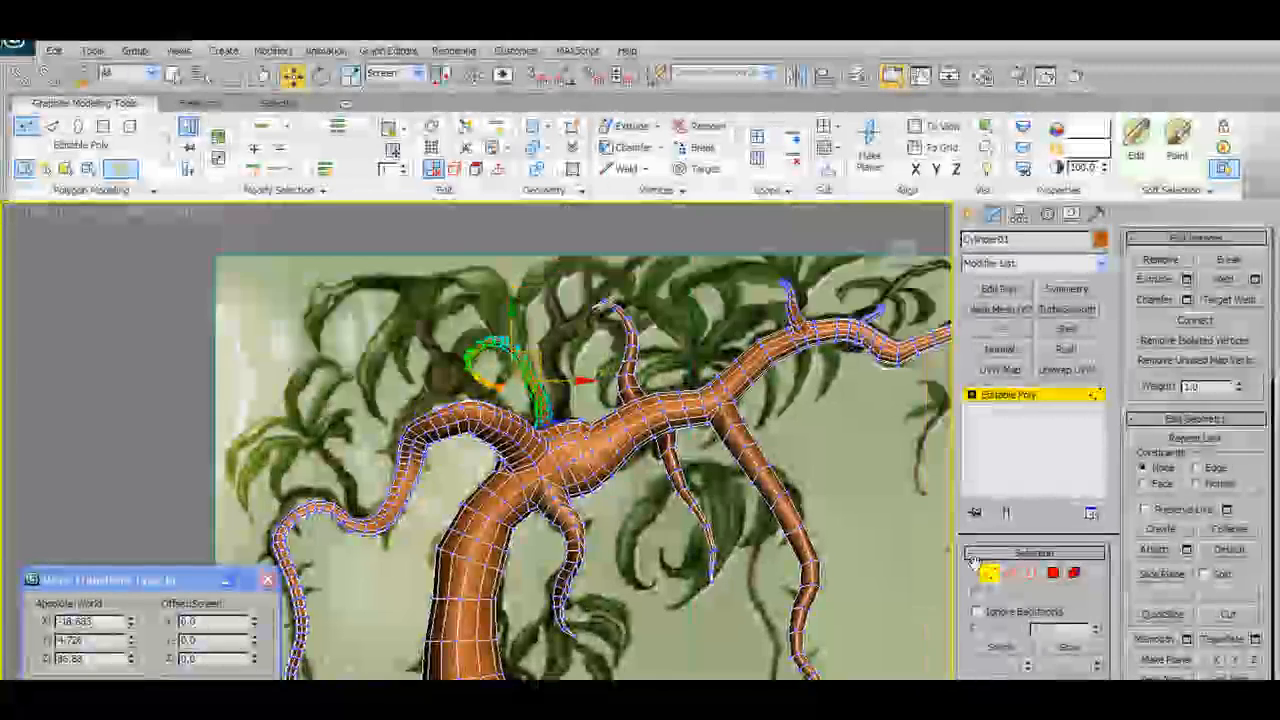
# Leave vertex editing and examine the curled branch and neighbouring branches against the reference image from several distances
pyautogui.click(990, 576)
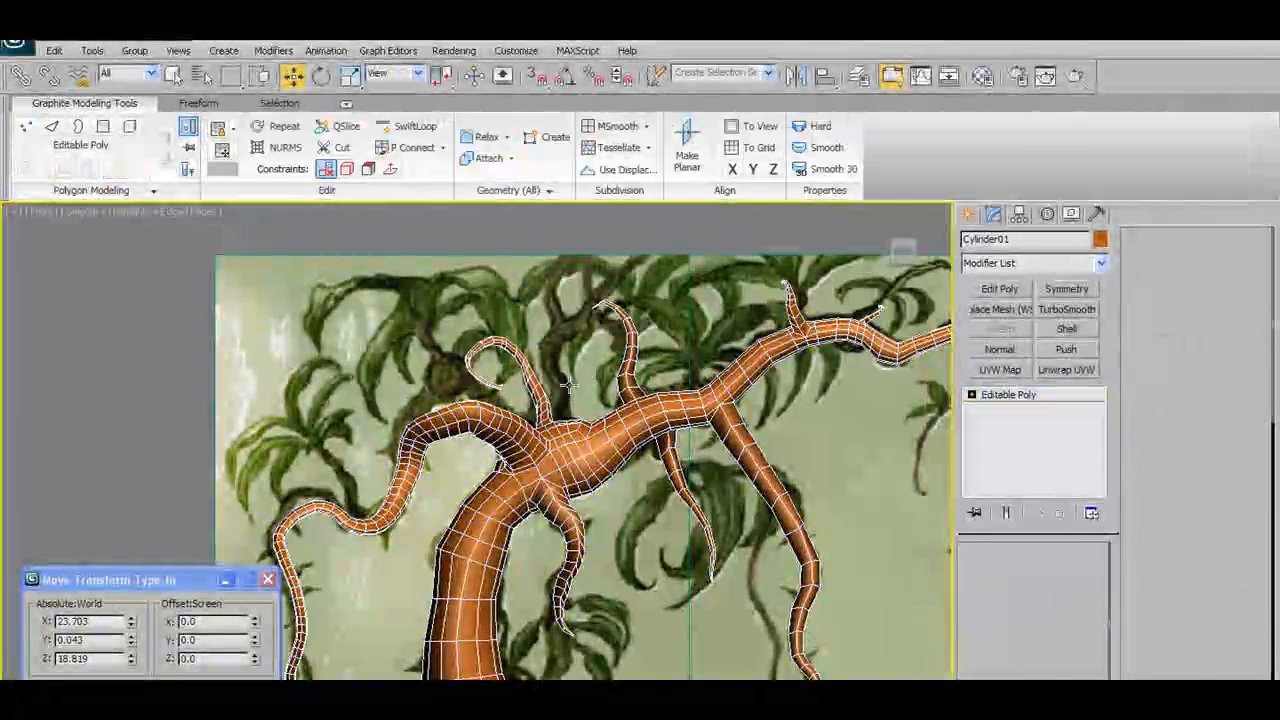
pyautogui.scroll(-3, 540, 388)
pyautogui.moveTo(540, 388); pyautogui.dragTo(513, 276, button='middle')
pyautogui.moveTo(514, 453); pyautogui.dragTo(567, 608, button='middle')
pyautogui.scroll(2, 640, 485)
pyautogui.scroll(-2, 648, 478)
pyautogui.scroll(1, 648, 478)
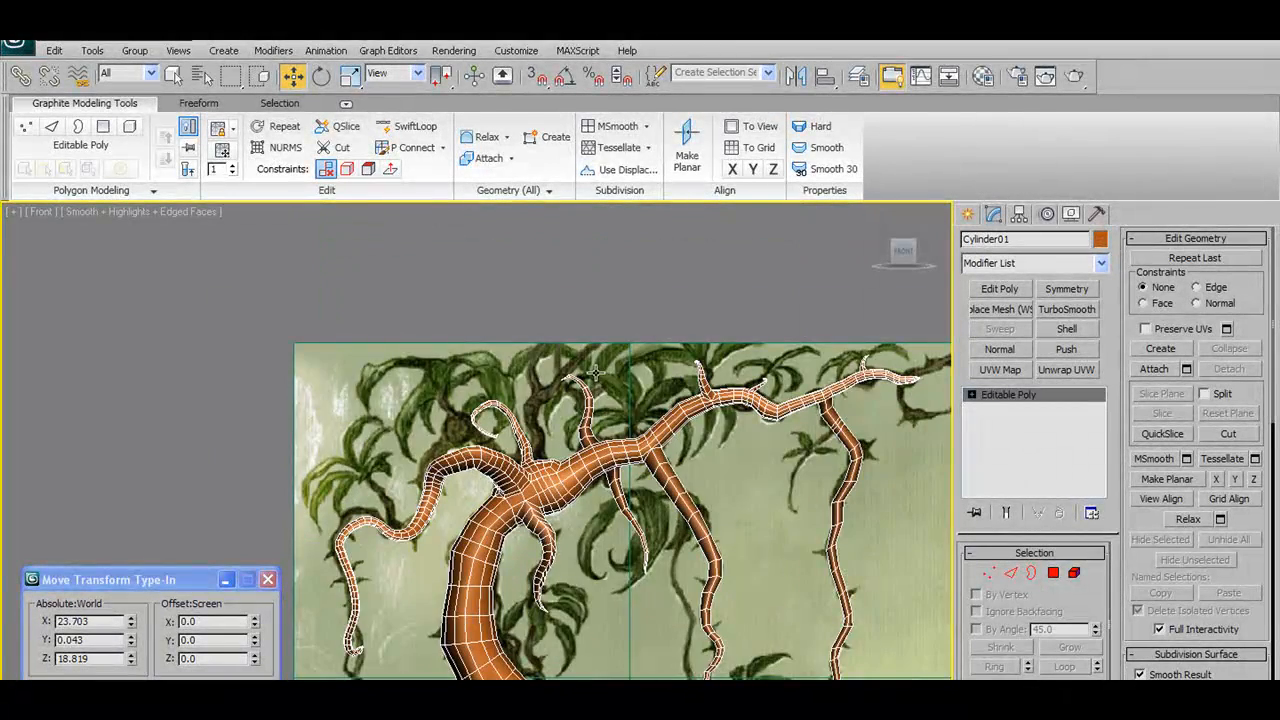
pyautogui.moveTo(604, 373); pyautogui.dragTo(600, 399, button='middle')
pyautogui.scroll(1, 602, 402)
pyautogui.scroll(1, 622, 470)
pyautogui.moveTo(630, 501); pyautogui.dragTo(548, 533, button='middle')
pyautogui.scroll(1, 549, 399)
pyautogui.scroll(-1, 550, 513)
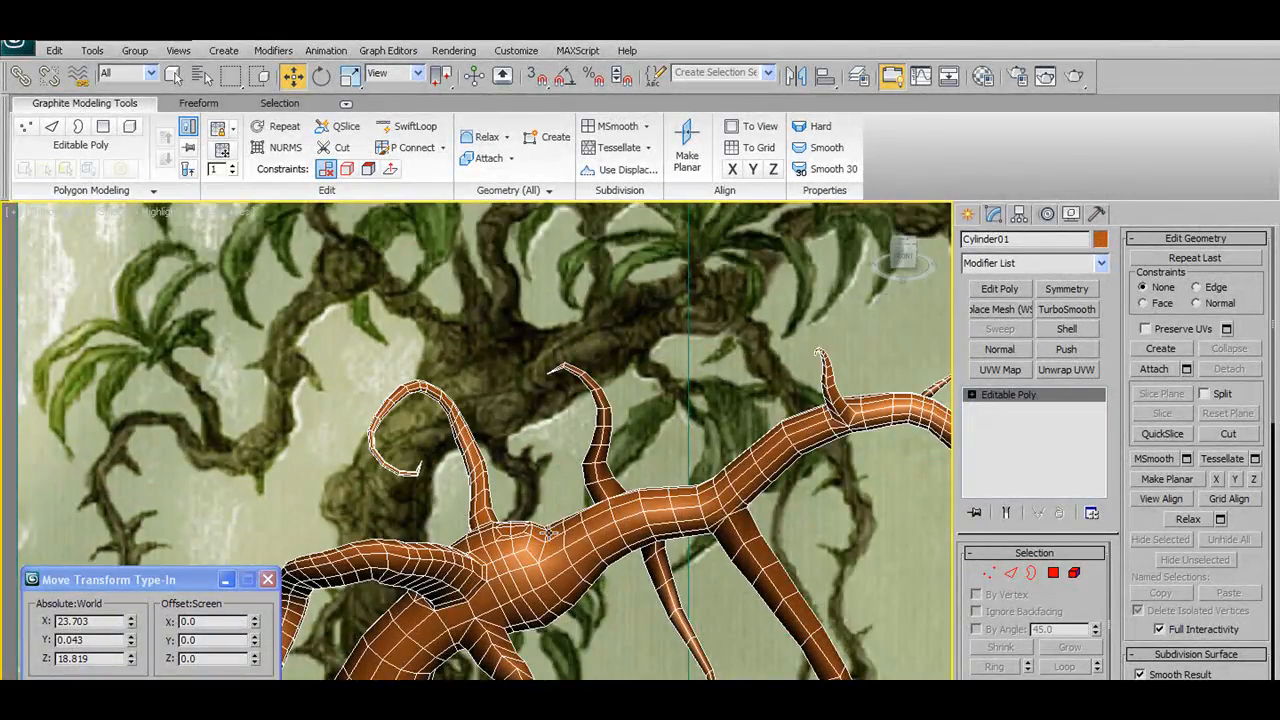
pyautogui.scroll(2, 482, 453)
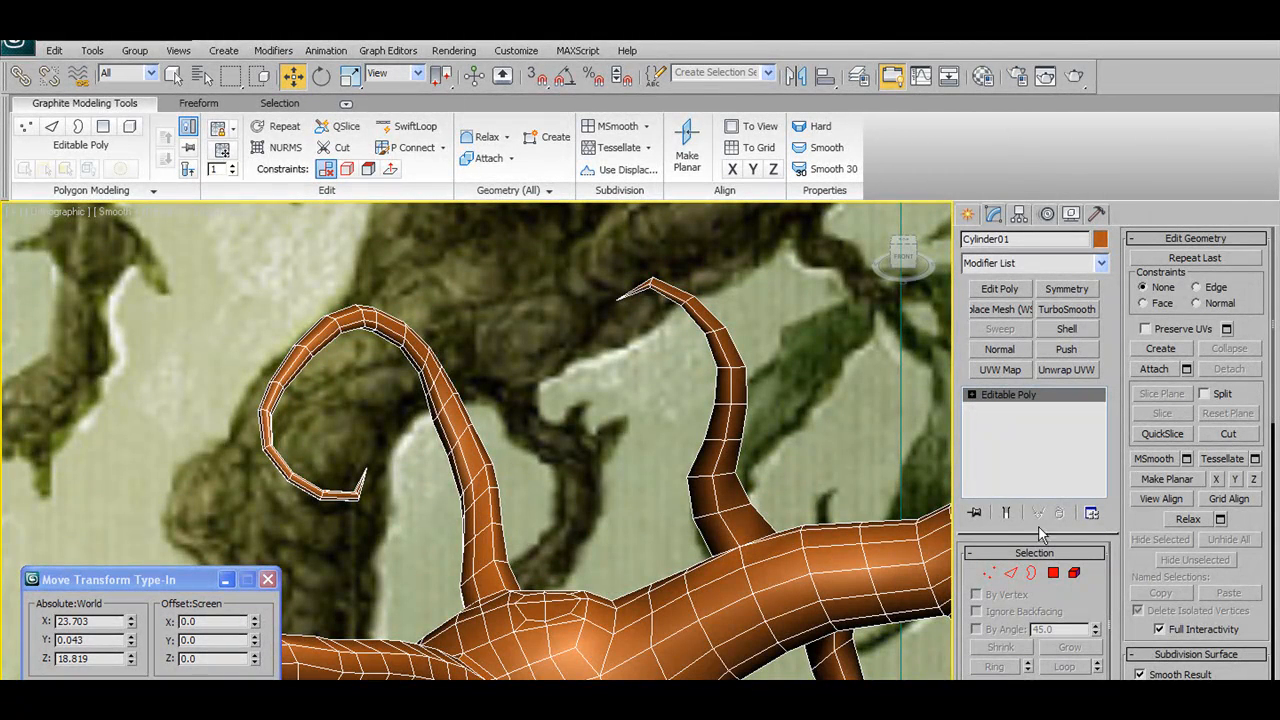
# Turn off soft selection in polygon mode and select the polygons on top of the trunk bulge
pyautogui.click(412, 147)
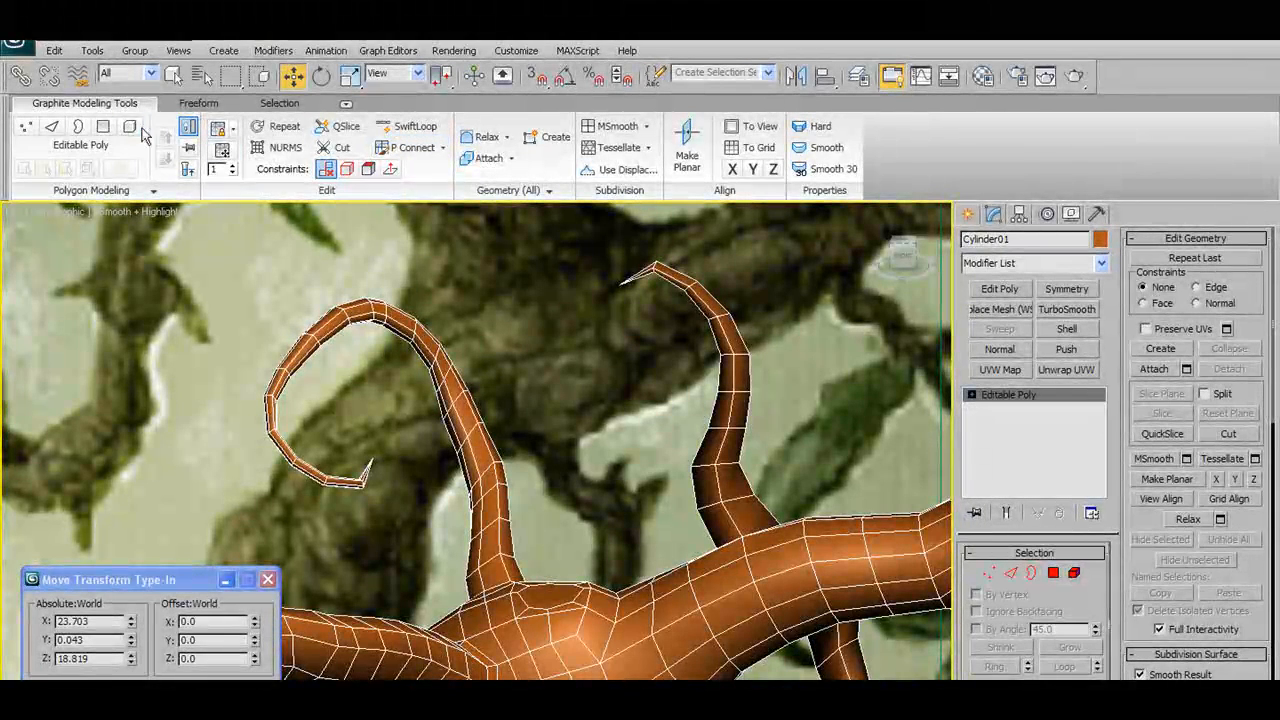
pyautogui.click(103, 127)
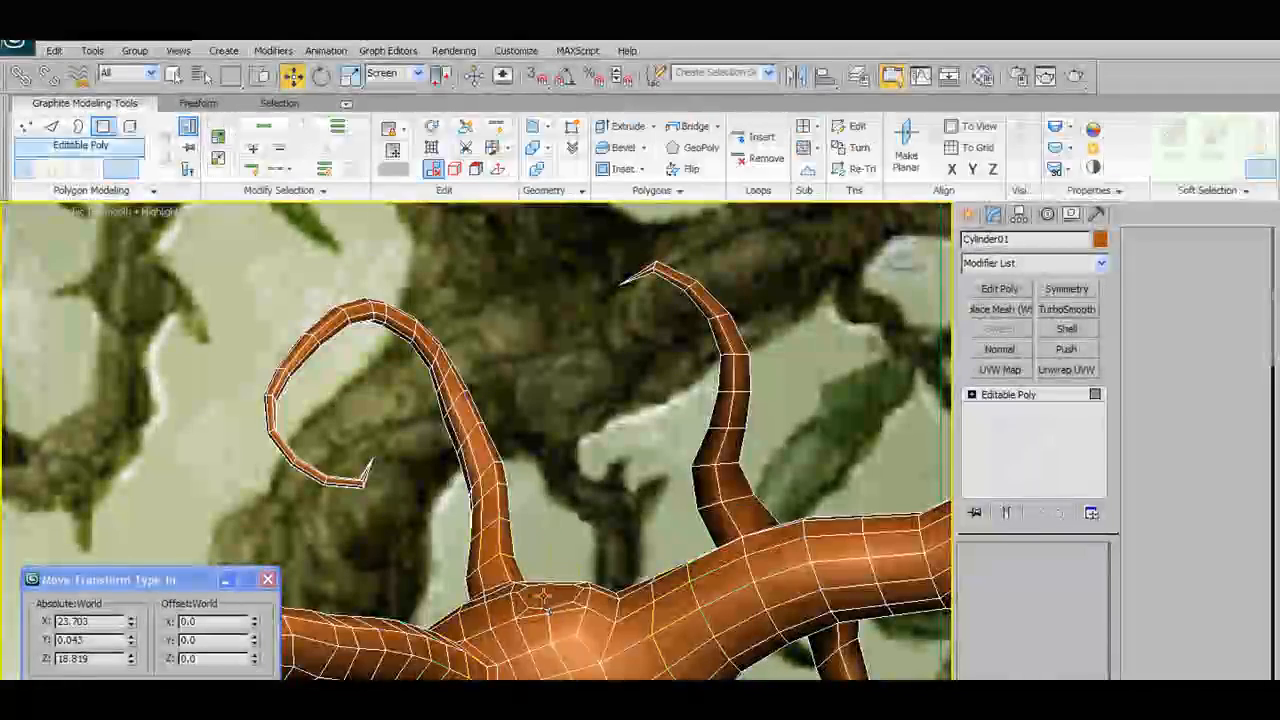
pyautogui.click(120, 168)
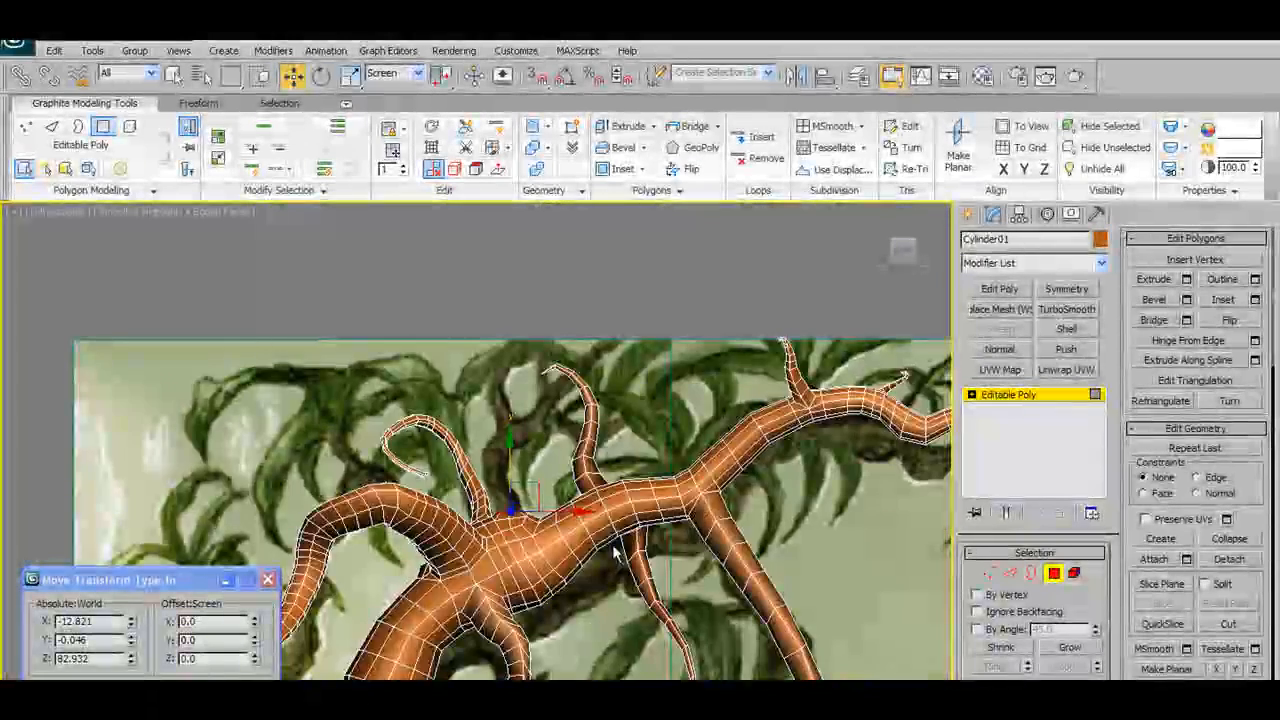
pyautogui.scroll(-5, 452, 360)
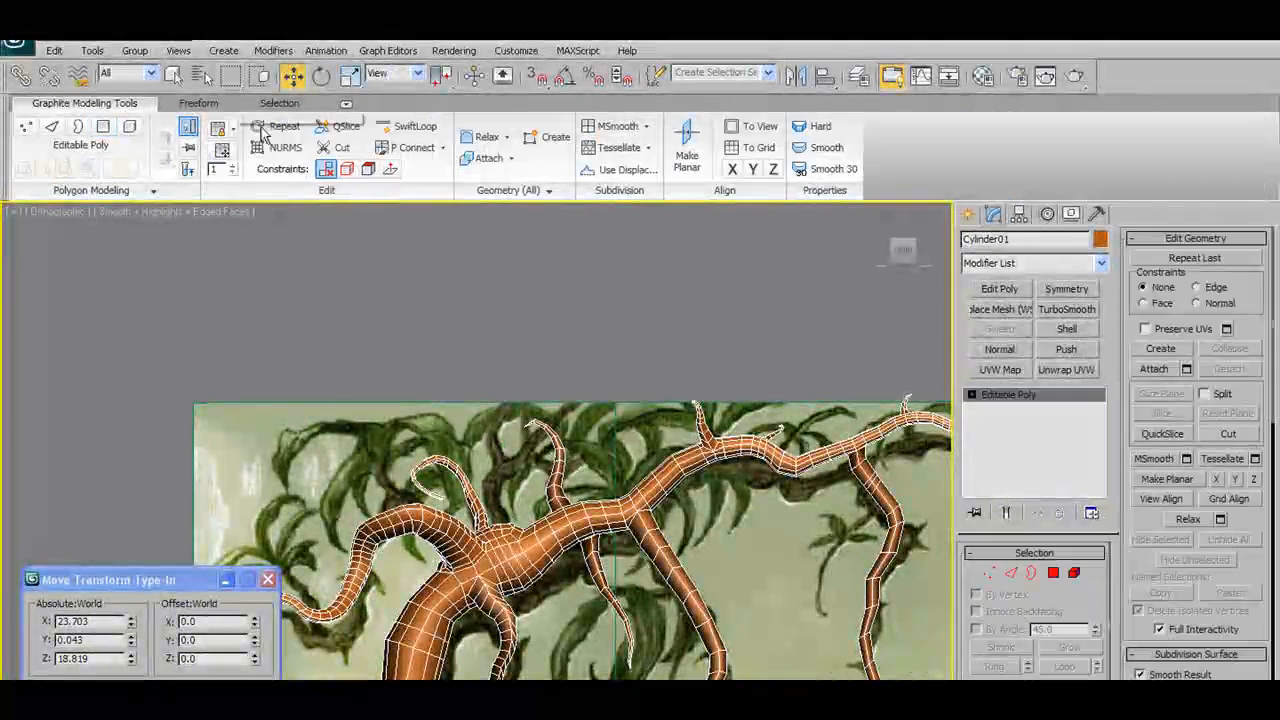
# Try to draw a short upright branch from the trunk bulge with the Branches tool
pyautogui.click(197, 103)
pyautogui.click(338, 168)
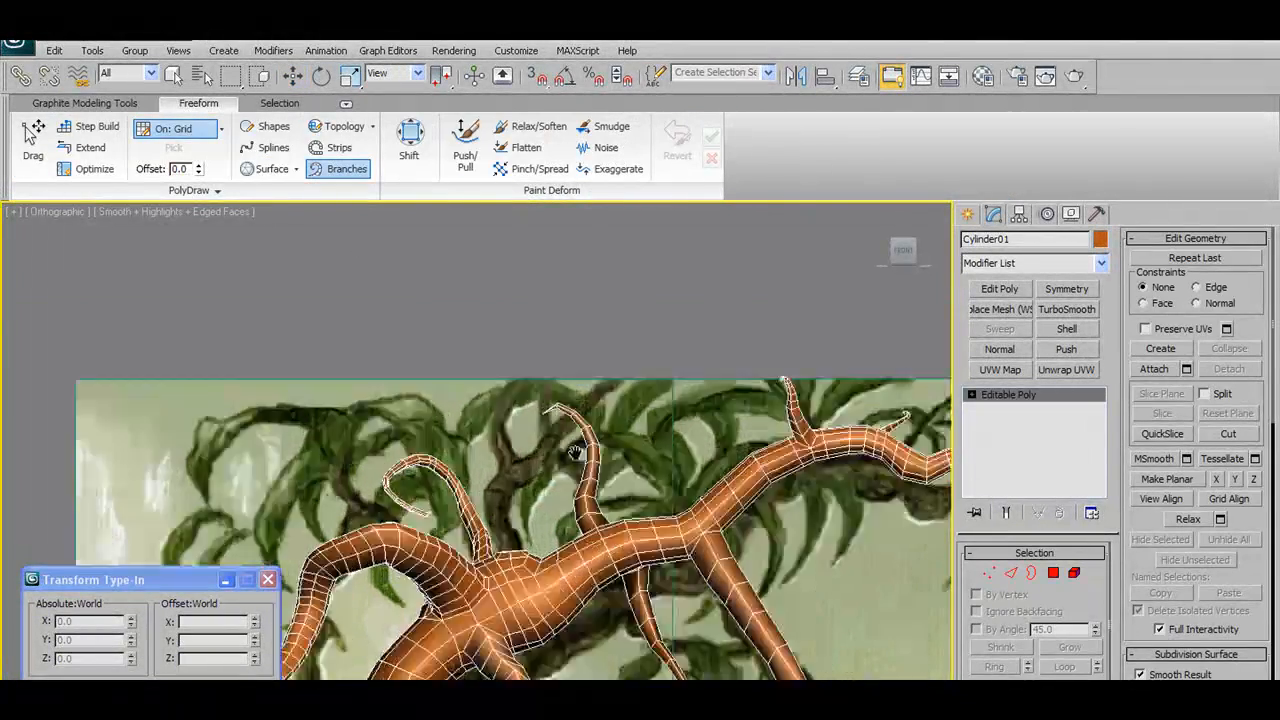
pyautogui.scroll(3, 566, 466)
pyautogui.moveTo(566, 466); pyautogui.dragTo(517, 338, button='middle')
pyautogui.scroll(2, 520, 345)
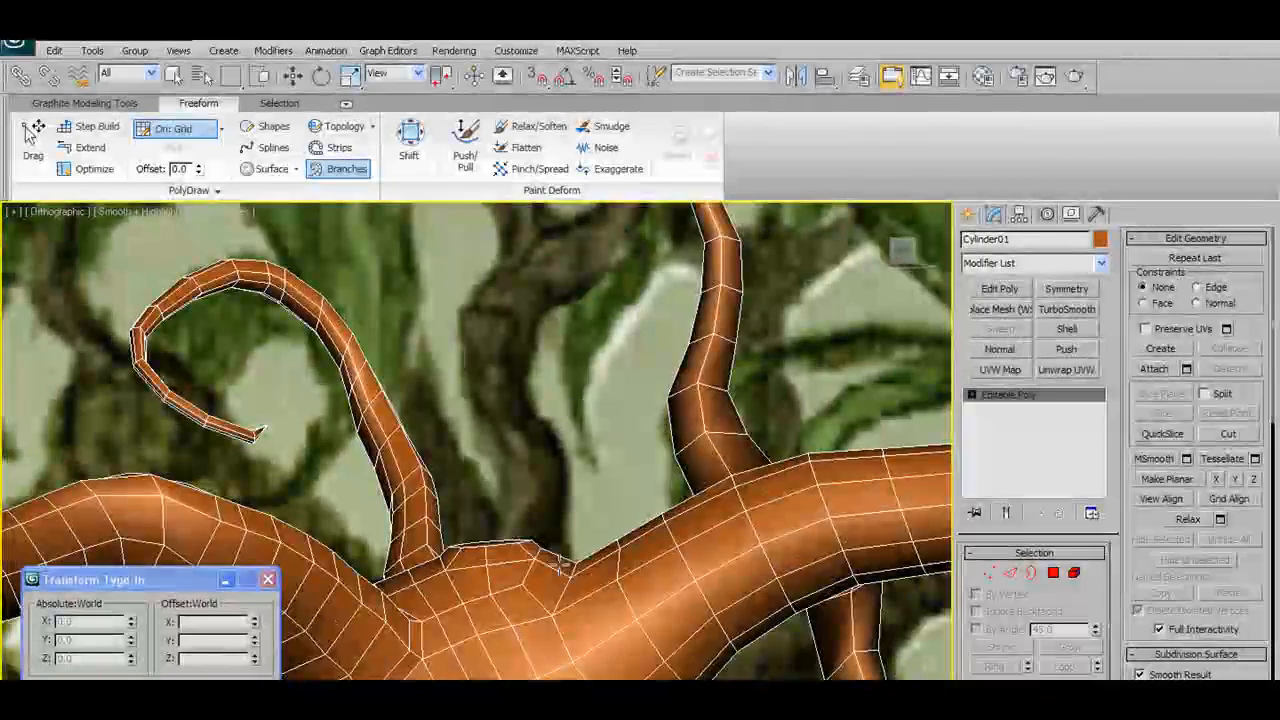
pyautogui.scroll(-5, 562, 540)
pyautogui.scroll(2, 520, 470)
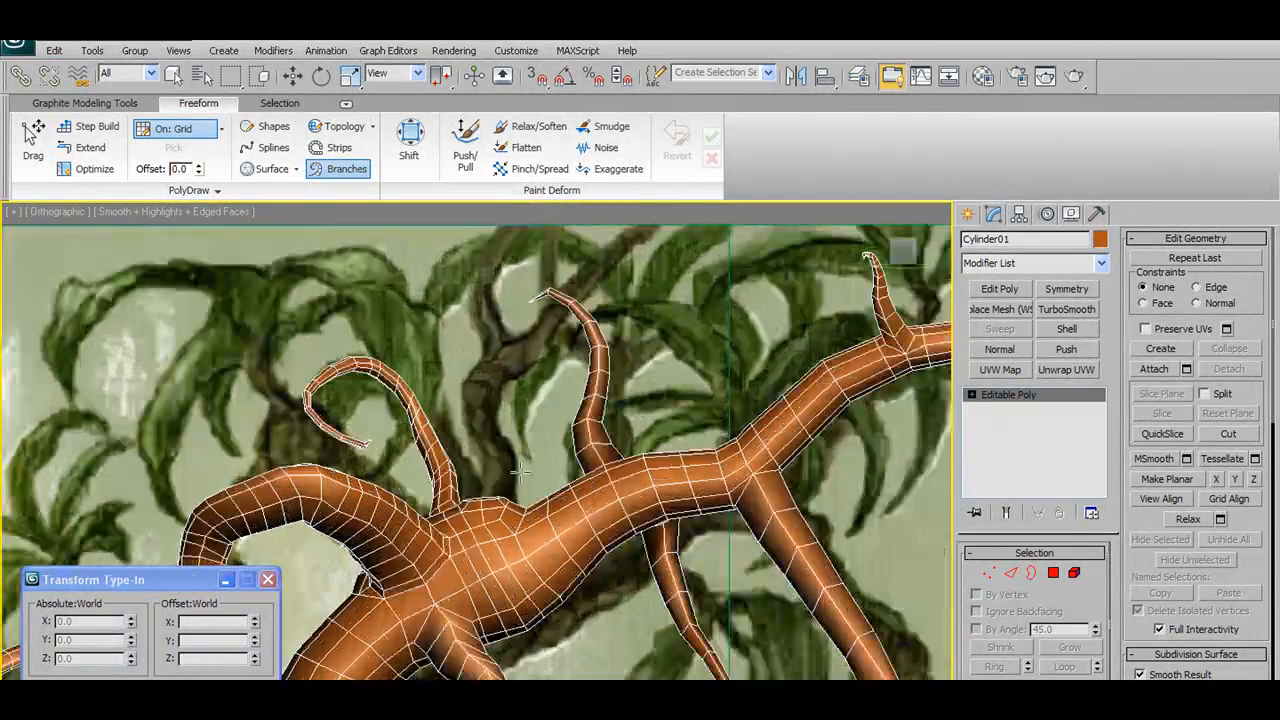
pyautogui.moveTo(478, 428); pyautogui.dragTo(520, 310)
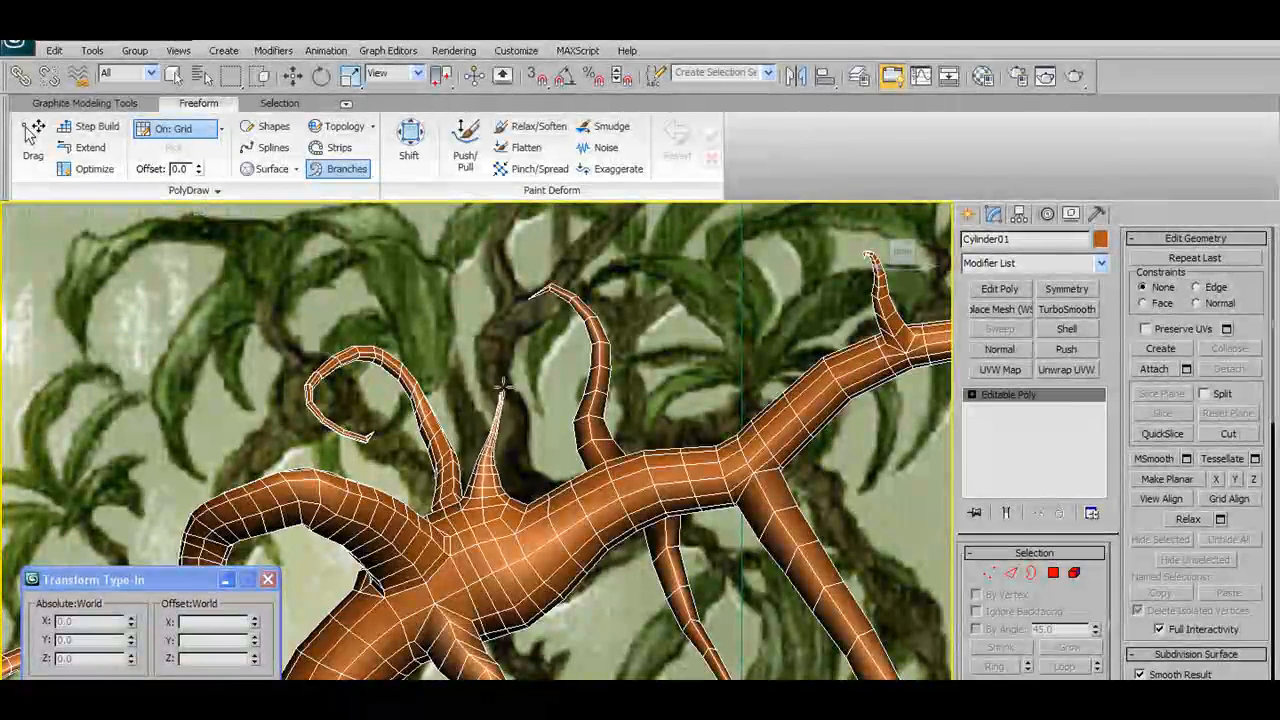
pyautogui.scroll(-5, 572, 487)
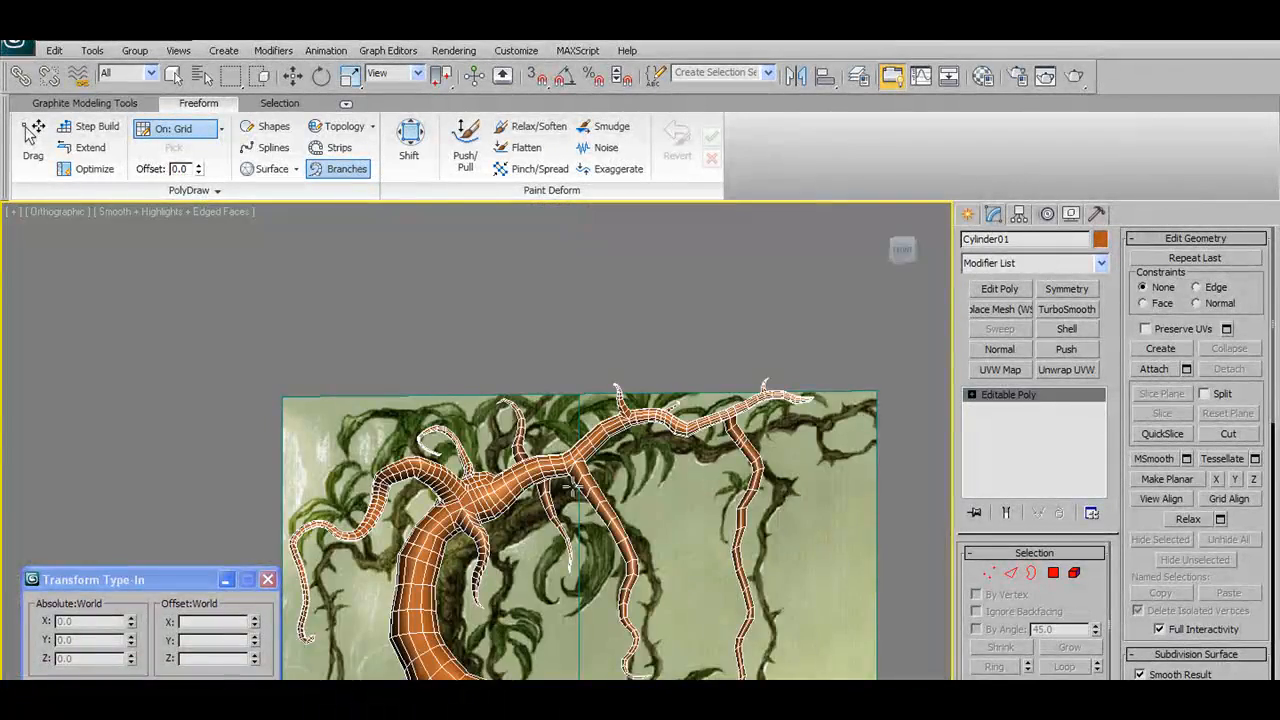
pyautogui.scroll(10, 573, 486)
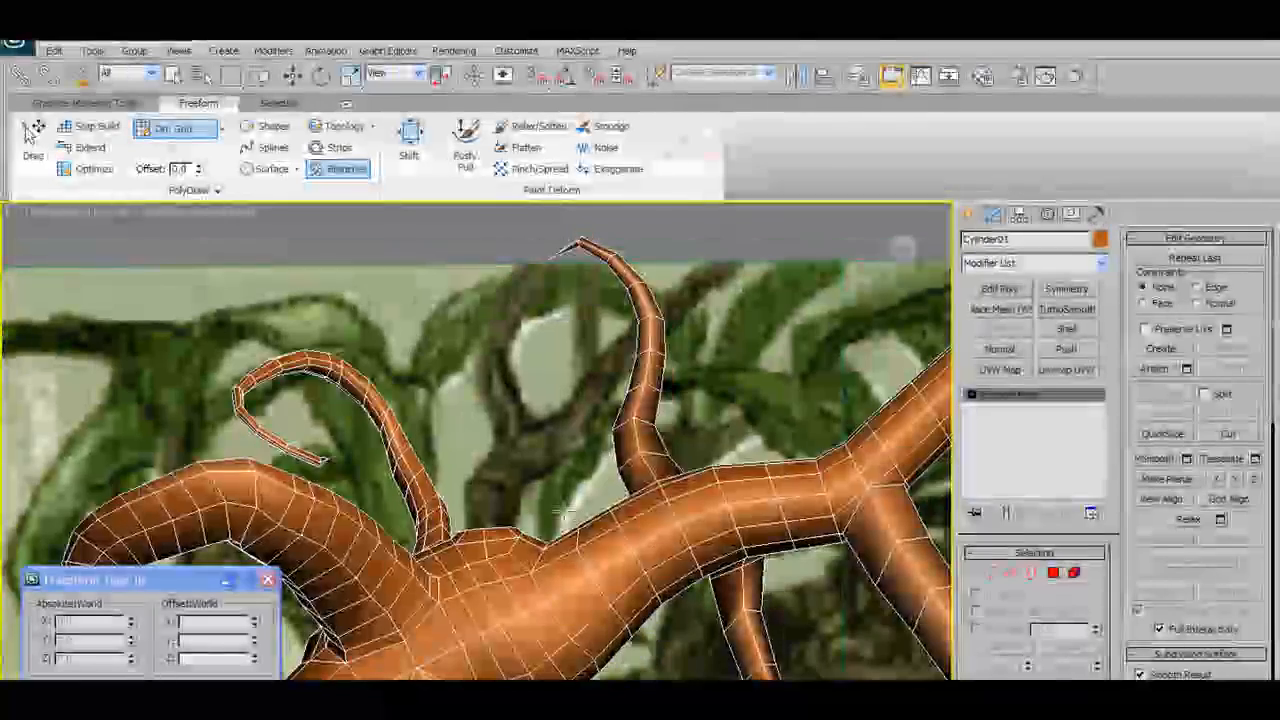
pyautogui.scroll(3, 565, 515)
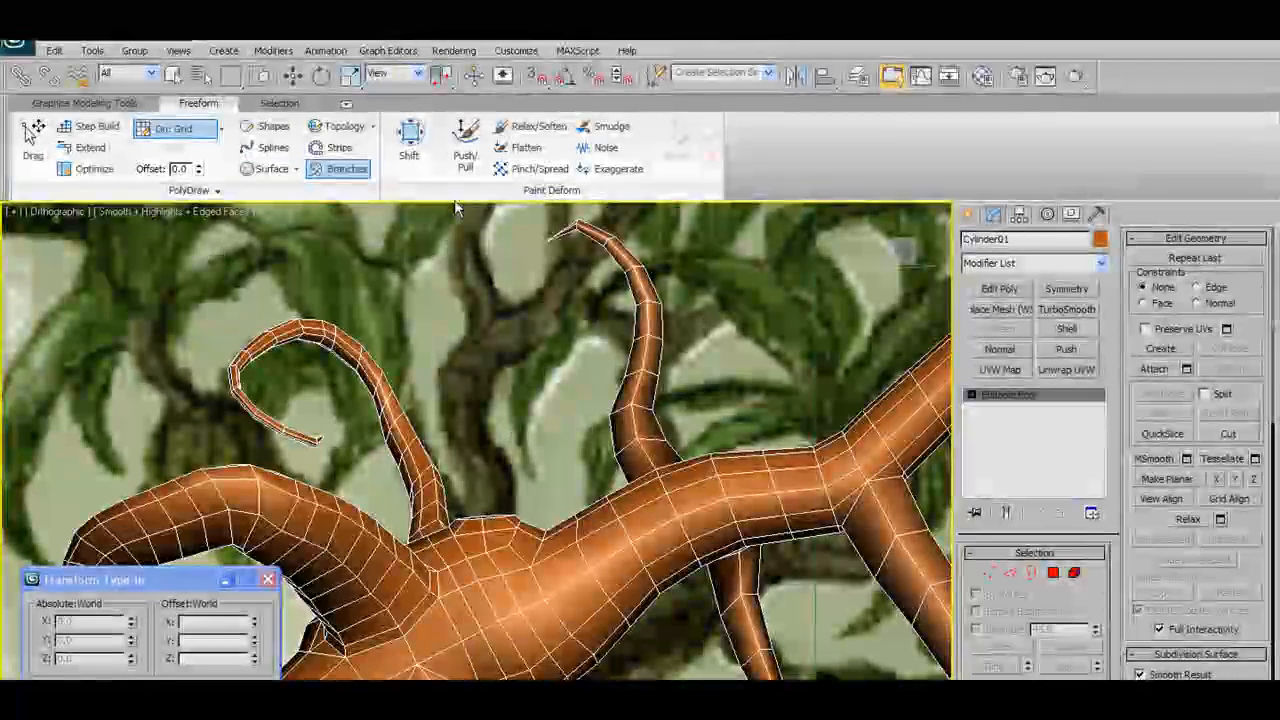
# Try to draw a spline above the trunk bulge with the Splines tool, then undo the attempt
pyautogui.click(346, 168)
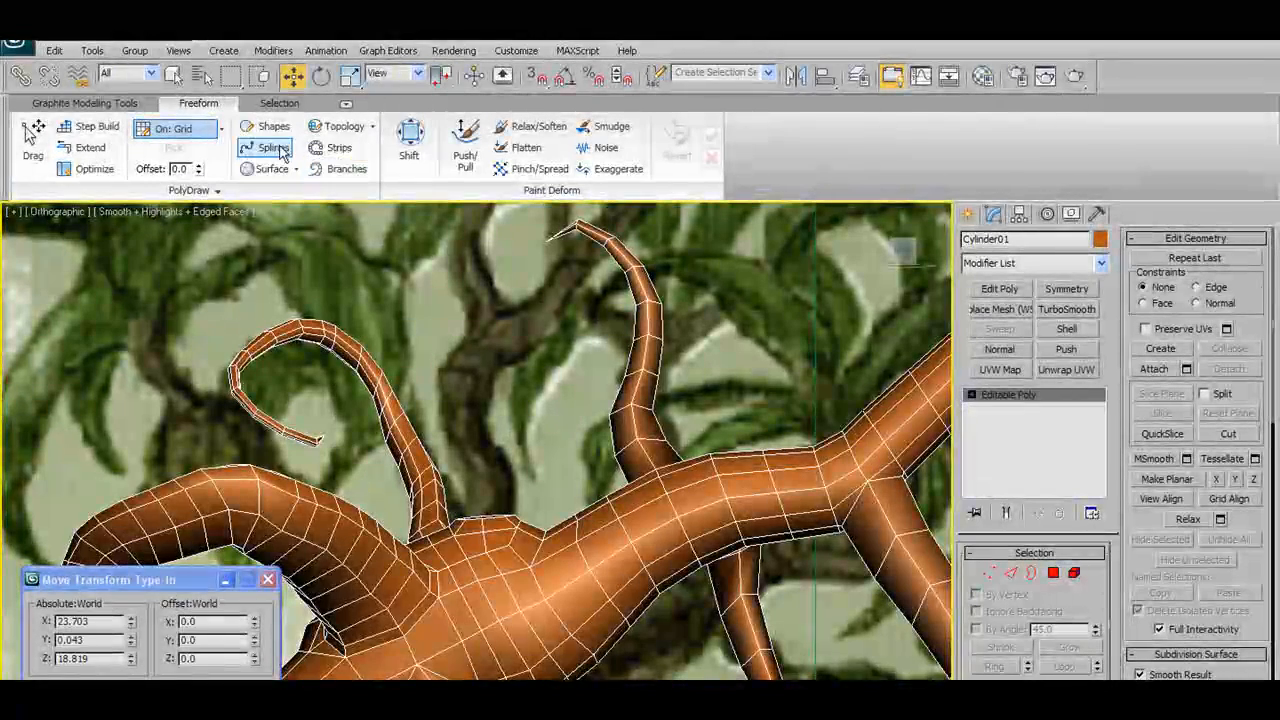
pyautogui.press('q')
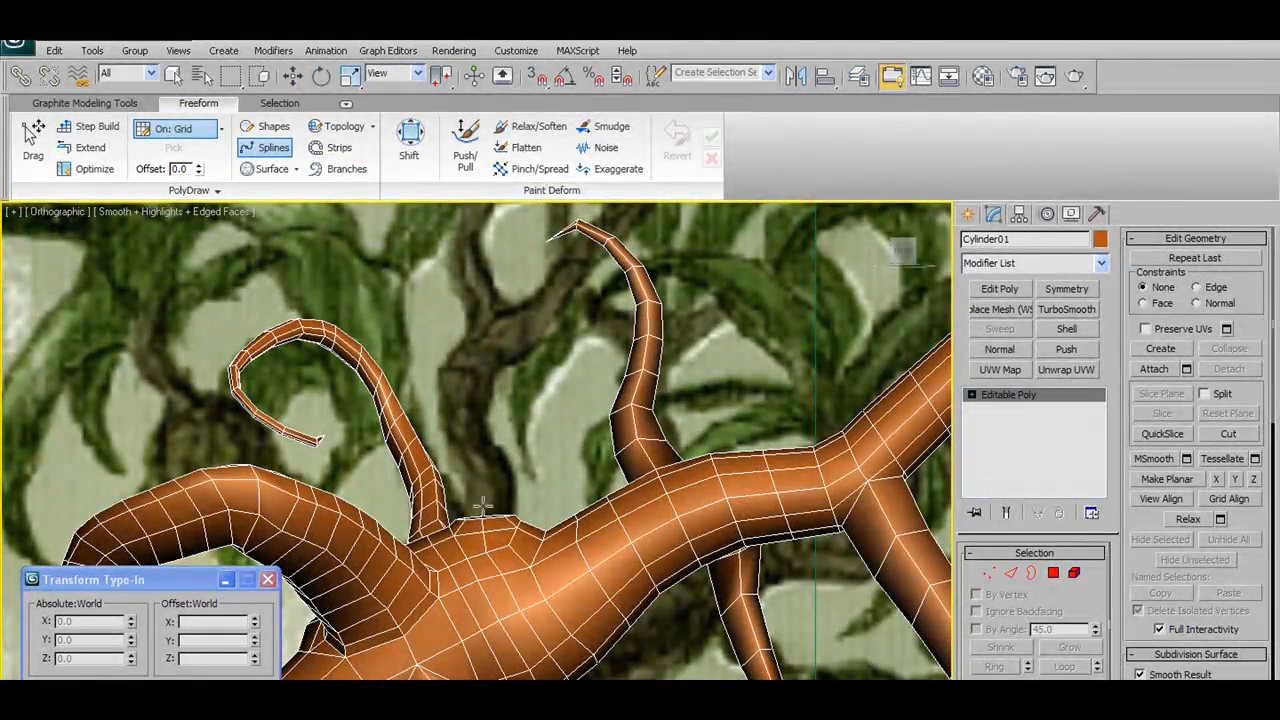
pyautogui.click(465, 402)
pyautogui.click(465, 402)
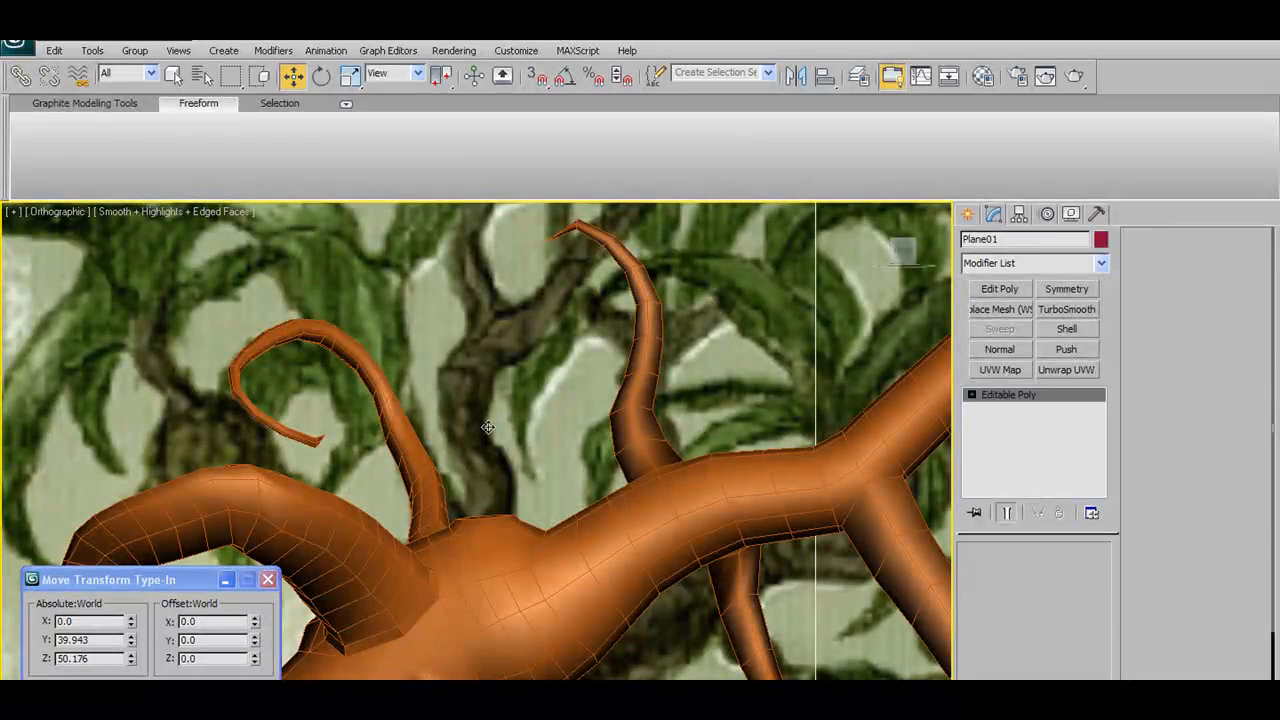
pyautogui.hotkey('ctrl', 'z')
pyautogui.hotkey('ctrl', 'z')
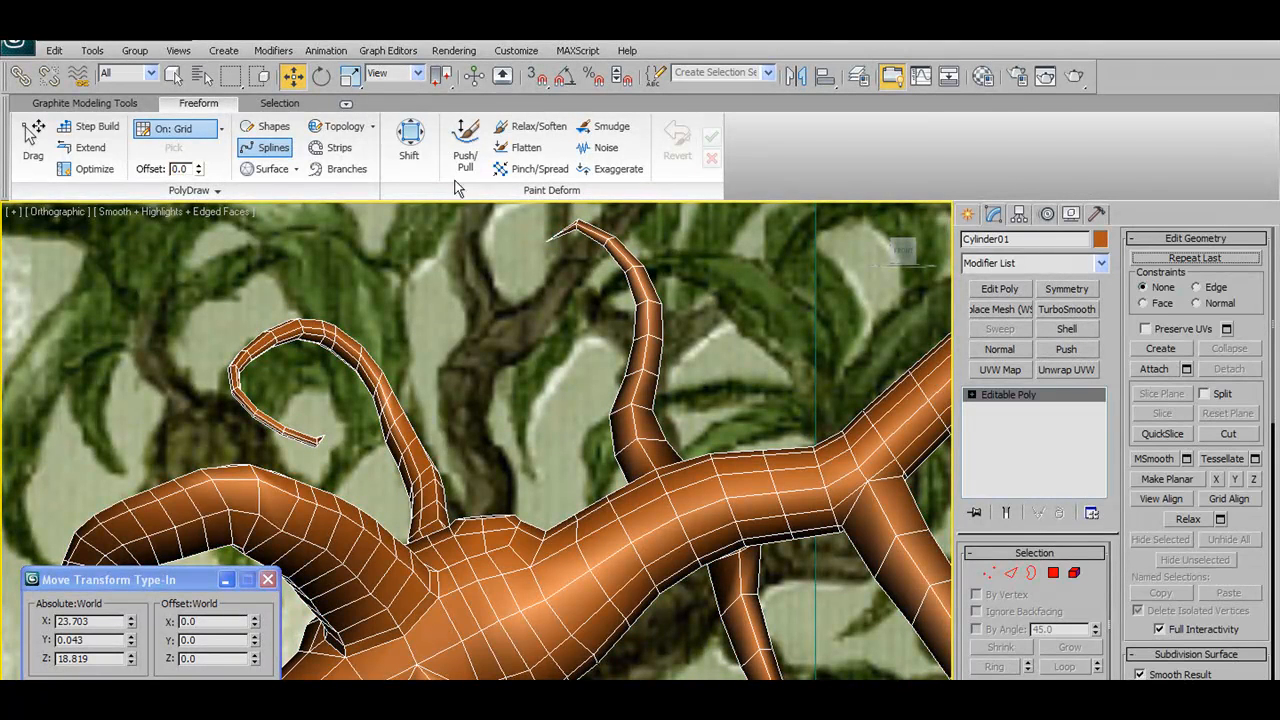
# Select Shape01 by name and look for it around the tree in the Front view, checking in wireframe
pyautogui.click(200, 77)
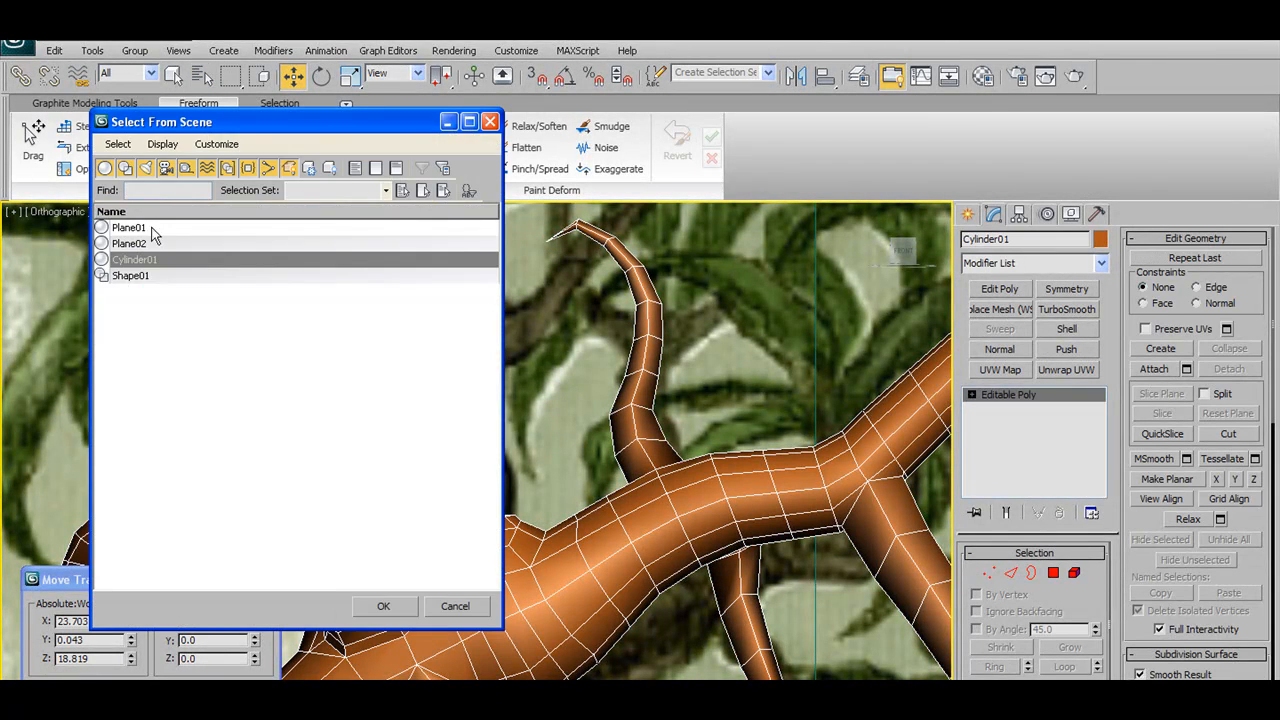
pyautogui.click(140, 276)
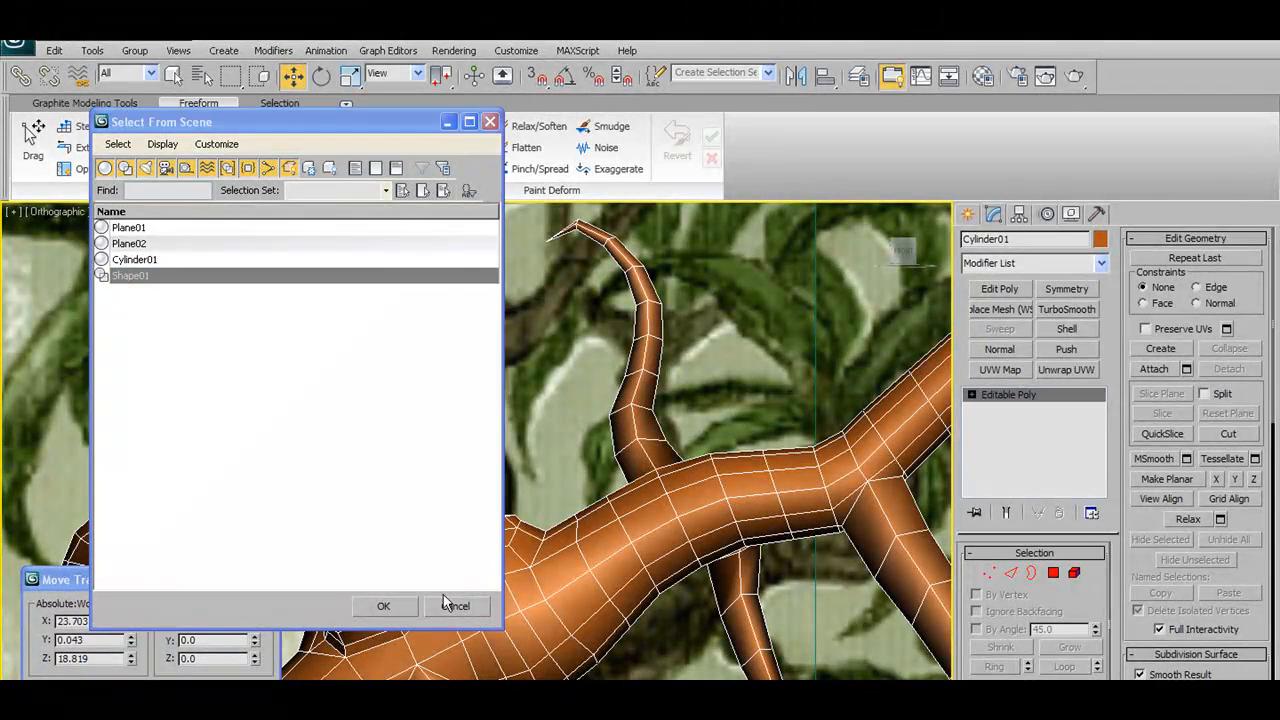
pyautogui.click(390, 606)
pyautogui.scroll(-7, 531, 549)
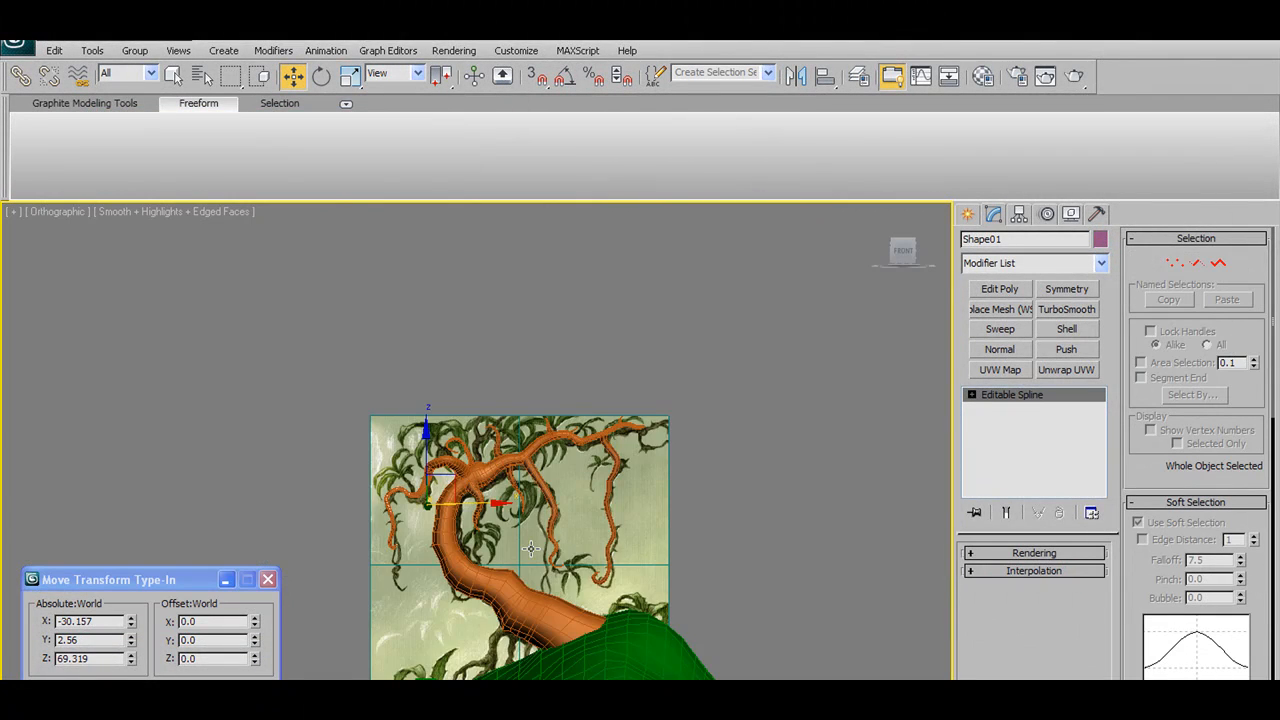
pyautogui.scroll(-1, 531, 549)
pyautogui.scroll(5, 525, 549)
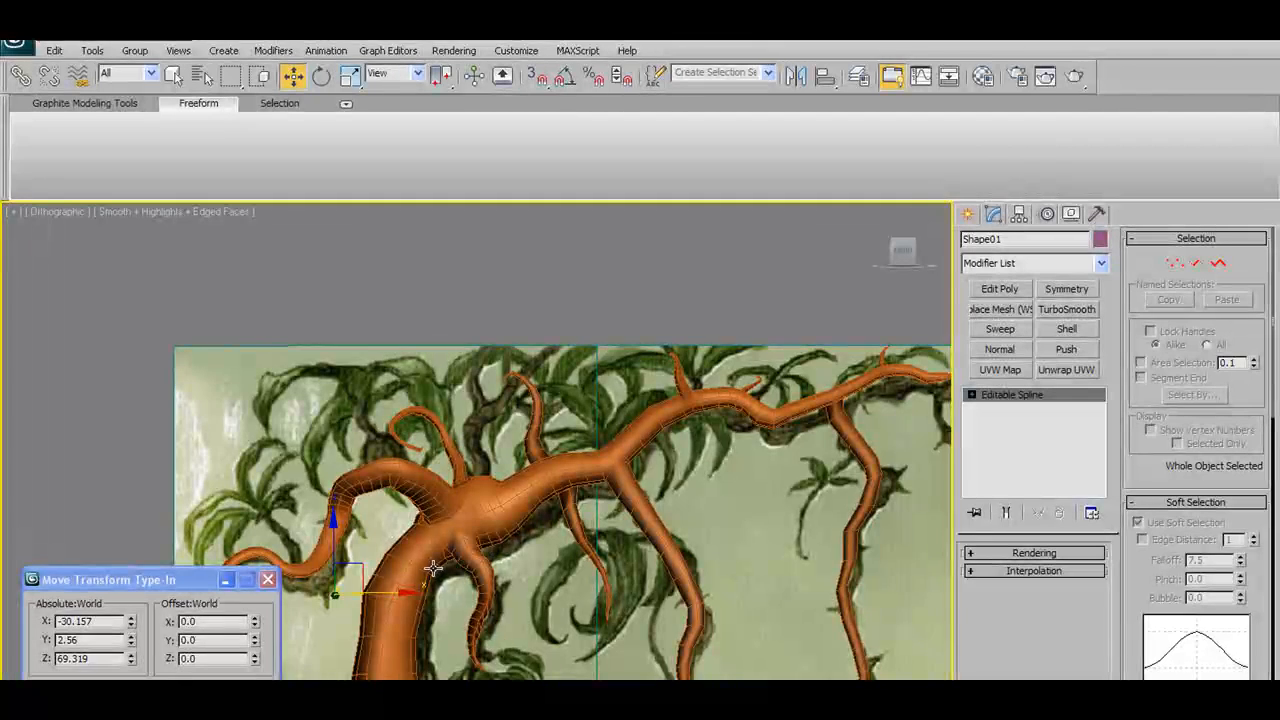
pyautogui.moveTo(432, 568); pyautogui.dragTo(473, 535, button='middle')
pyautogui.press('F3')
pyautogui.press('f')
pyautogui.scroll(6, 520, 483)
pyautogui.moveTo(407, 417); pyautogui.dragTo(508, 448, button='middle')
pyautogui.scroll(-2, 465, 372)
pyautogui.press('F3')
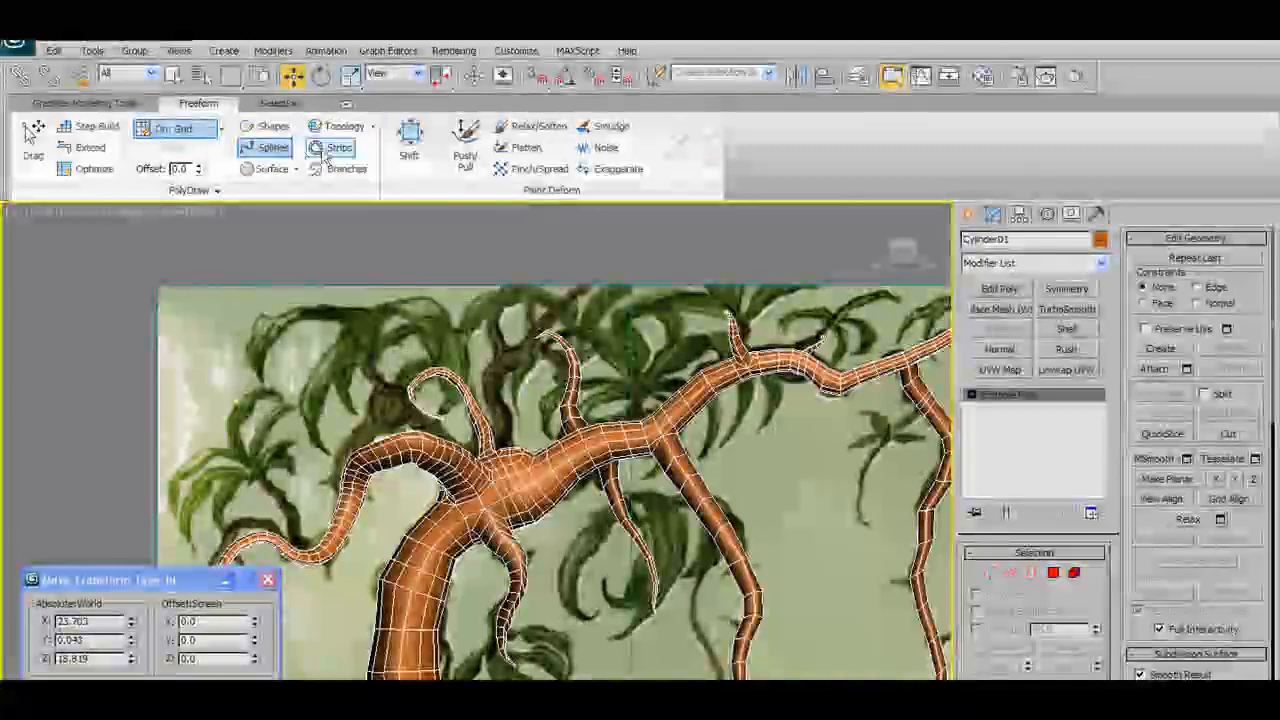
# Select Shape01 by name, delete it, and reselect the tree mesh
pyautogui.scroll(4, 563, 478)
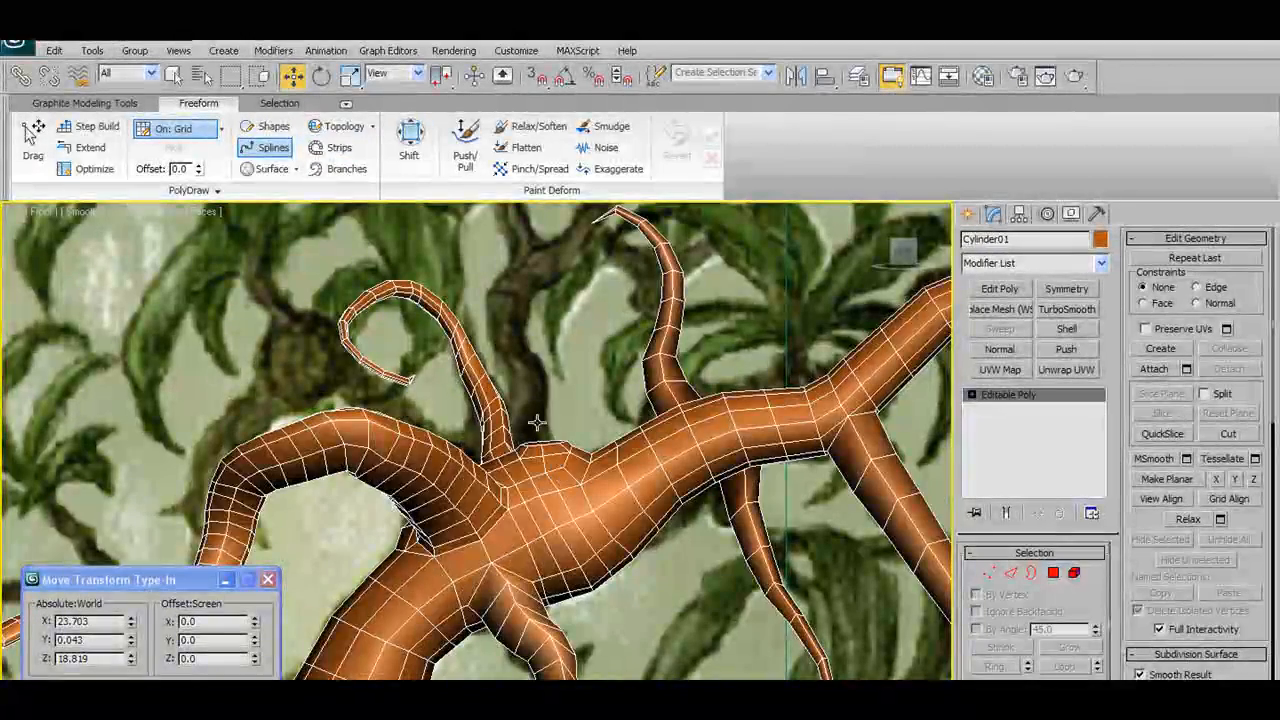
pyautogui.click(526, 395)
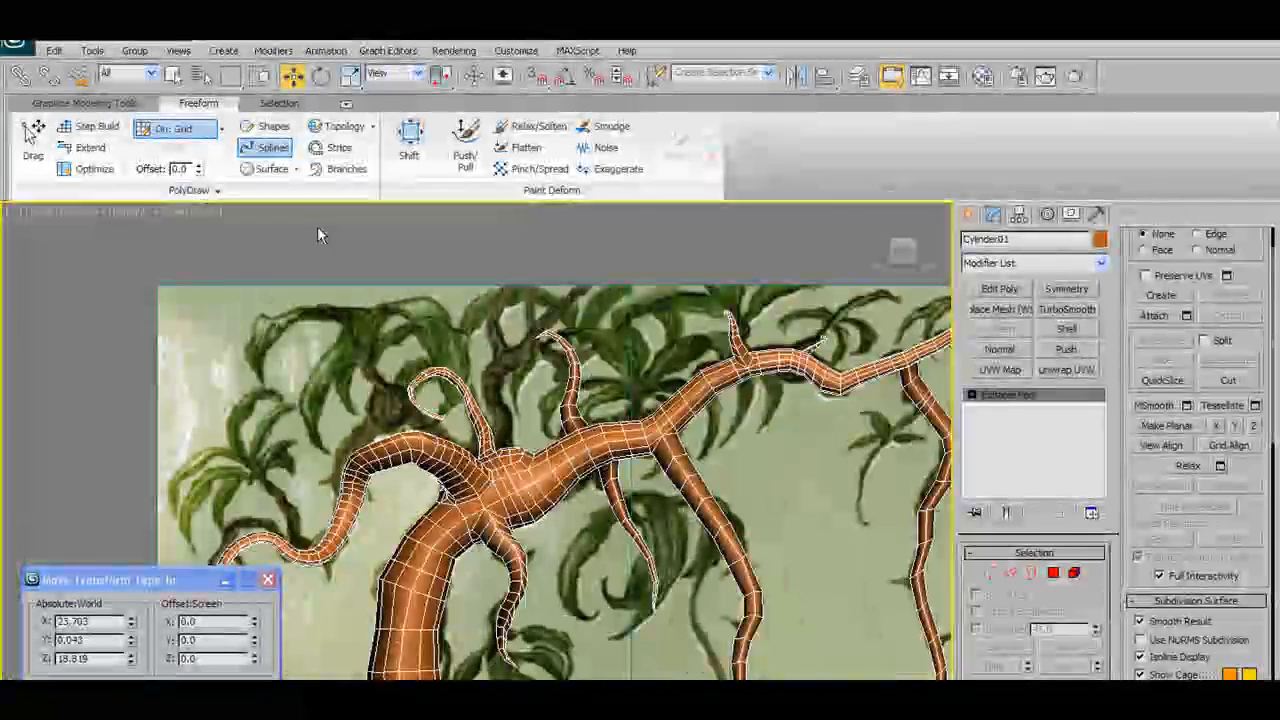
pyautogui.click(201, 77)
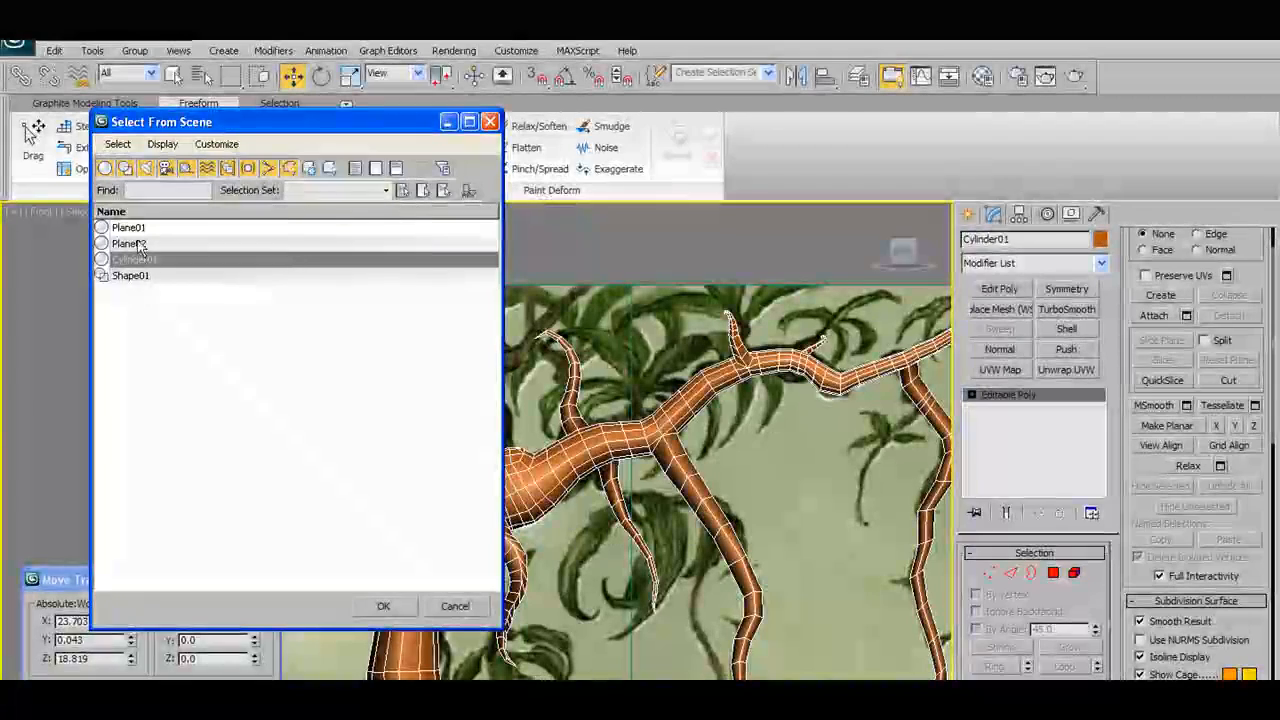
pyautogui.click(128, 276)
pyautogui.click(383, 606)
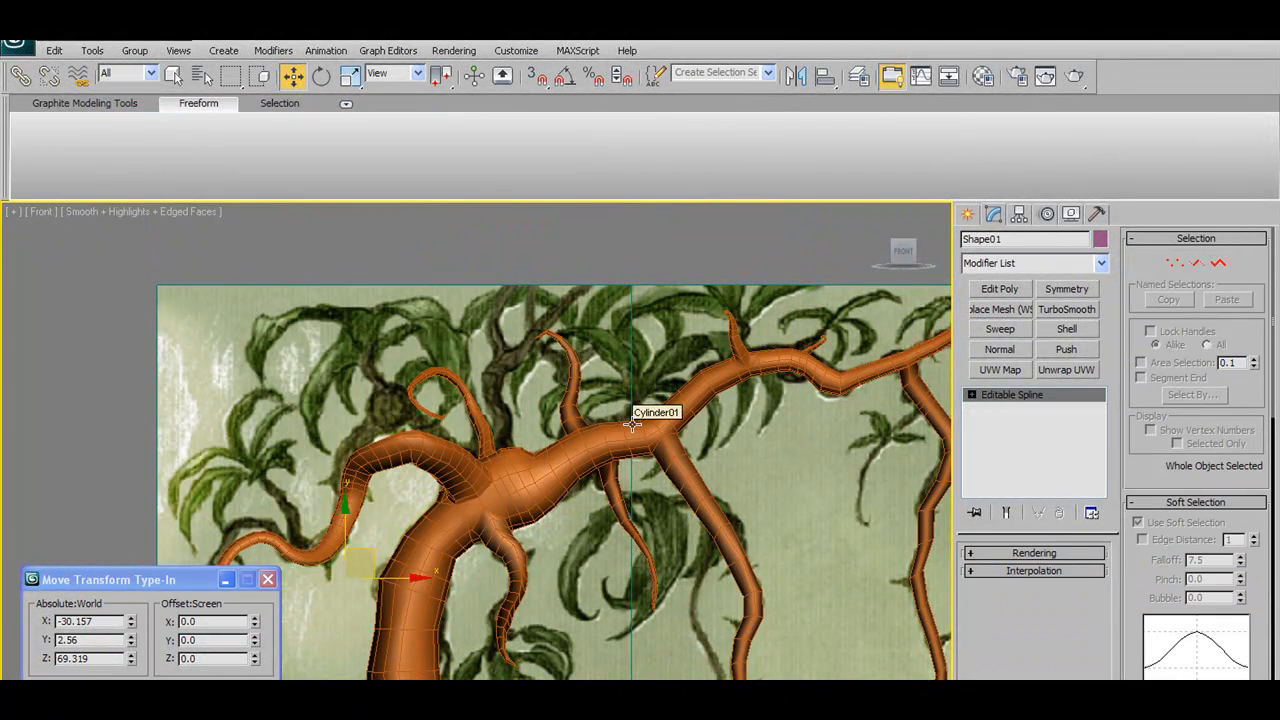
pyautogui.click(632, 424)
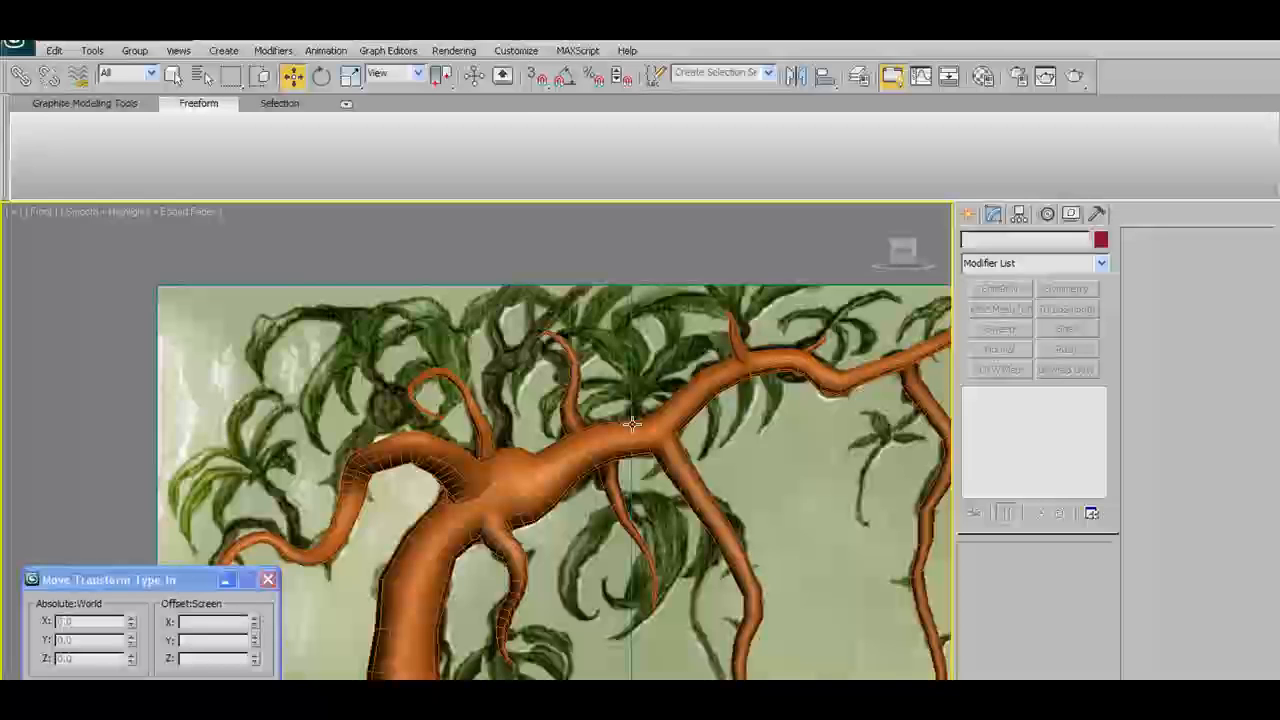
pyautogui.click(538, 488)
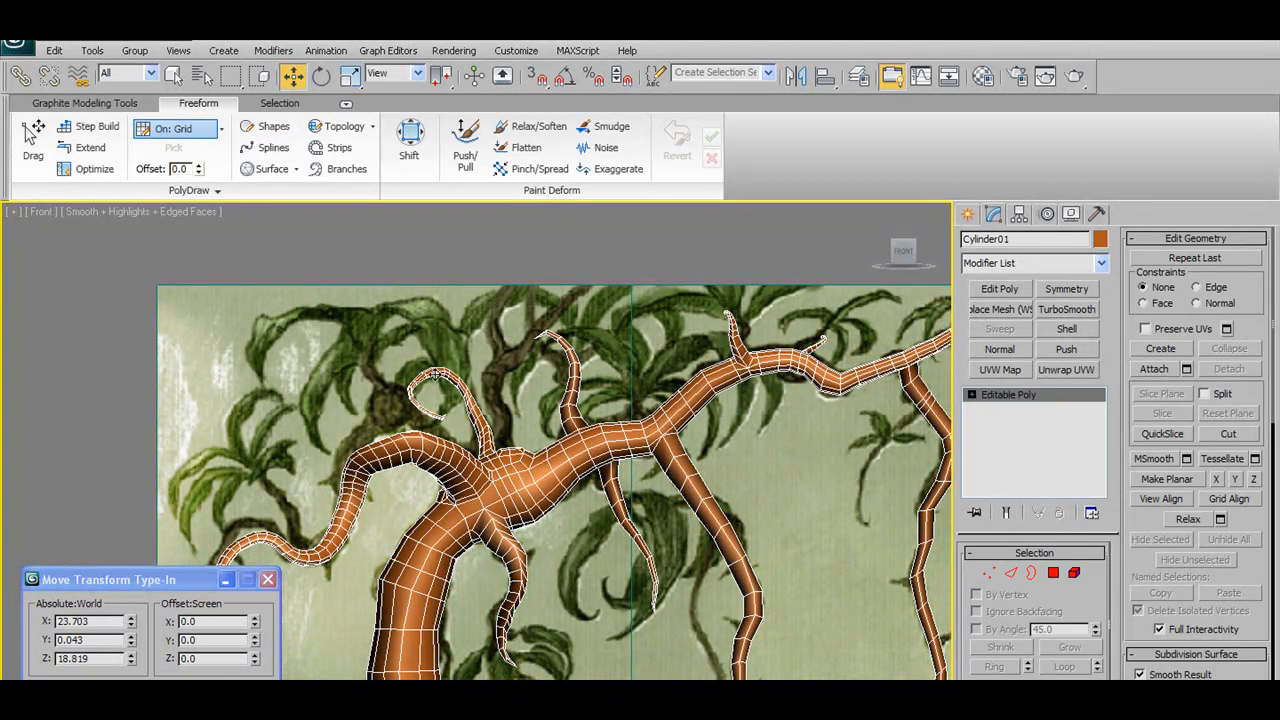
# Try the Shapes tool, then the Splines tool, for drawing over the reference branch above the trunk bulge
pyautogui.click(331, 264)
pyautogui.click(468, 452)
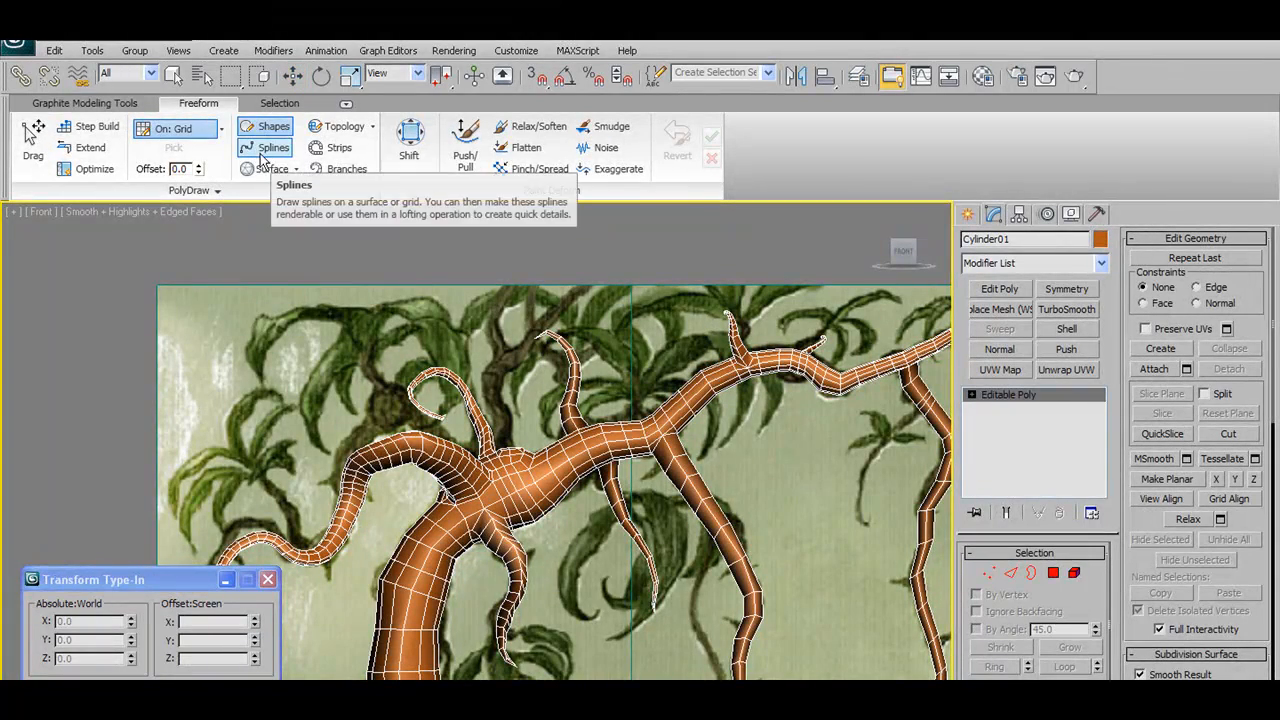
pyautogui.click(270, 148)
pyautogui.scroll(3, 510, 450)
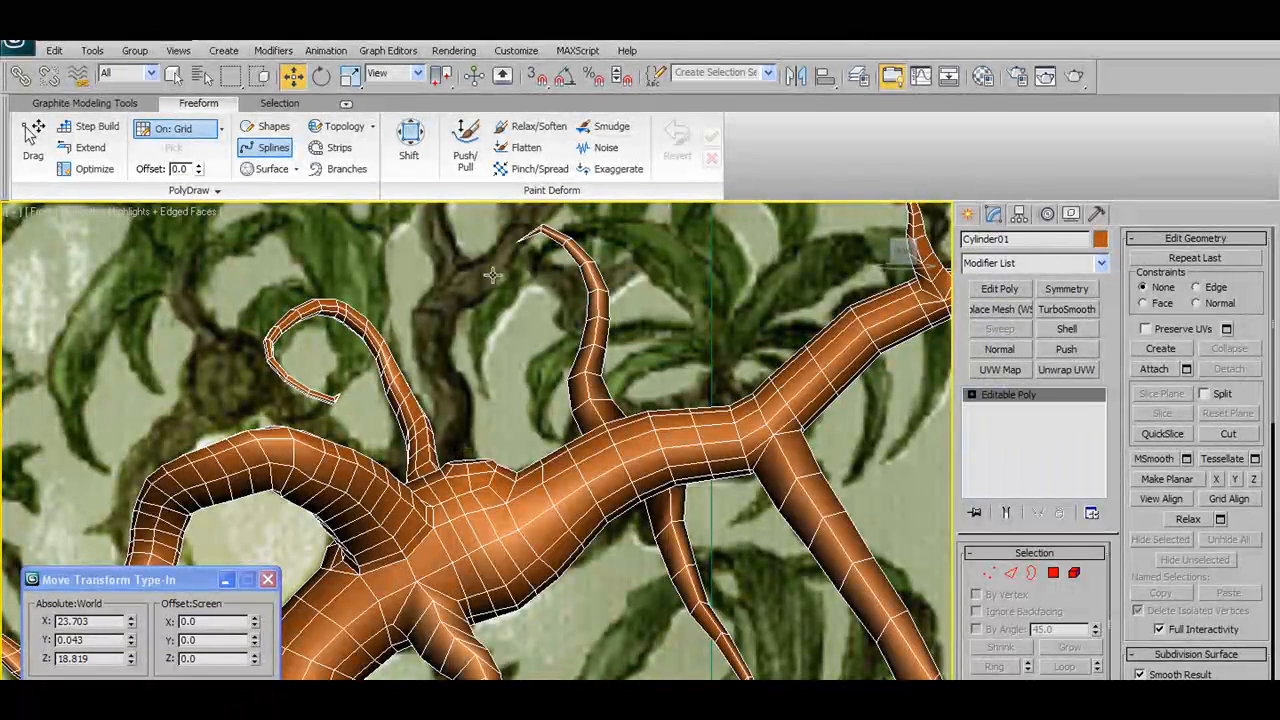
pyautogui.scroll(-5, 486, 457)
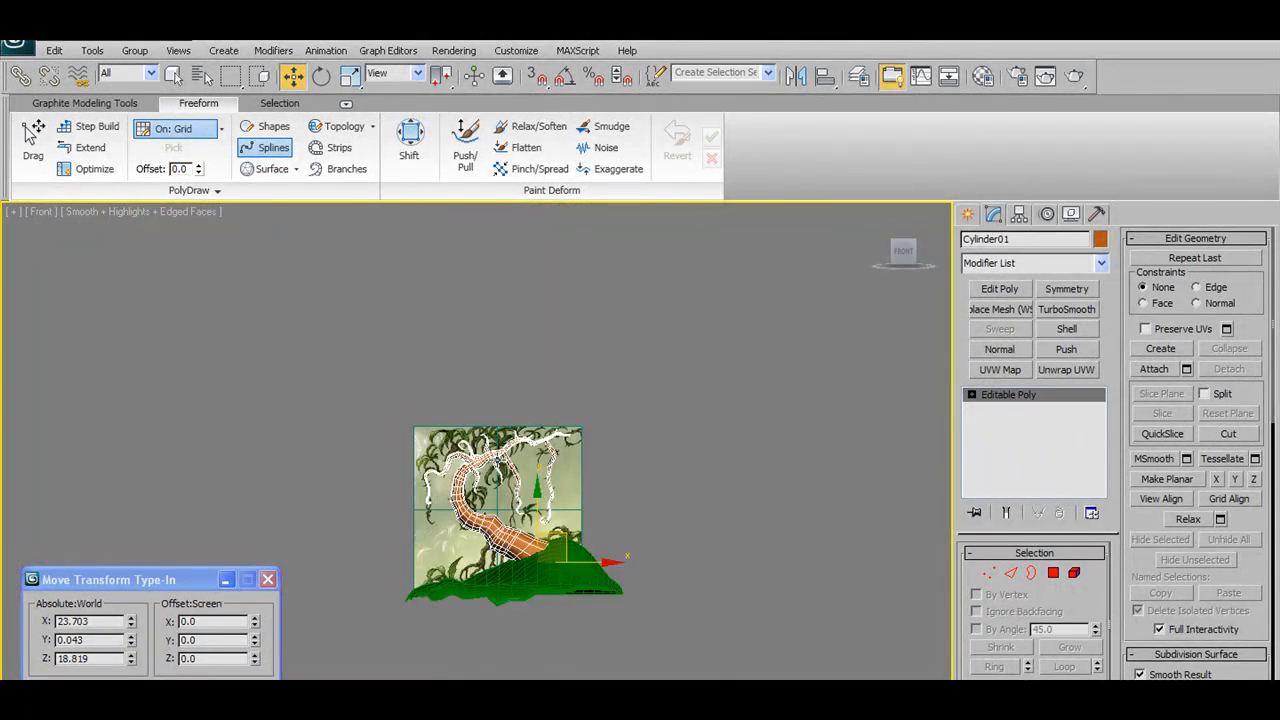
# Undo the trial move in the Front view and reselect the tree mesh
pyautogui.scroll(3, 478, 456)
pyautogui.moveTo(624, 644); pyautogui.dragTo(612, 605)
pyautogui.hotkey('ctrl', 'z')
pyautogui.click(586, 536)
pyautogui.scroll(5, 553, 484)
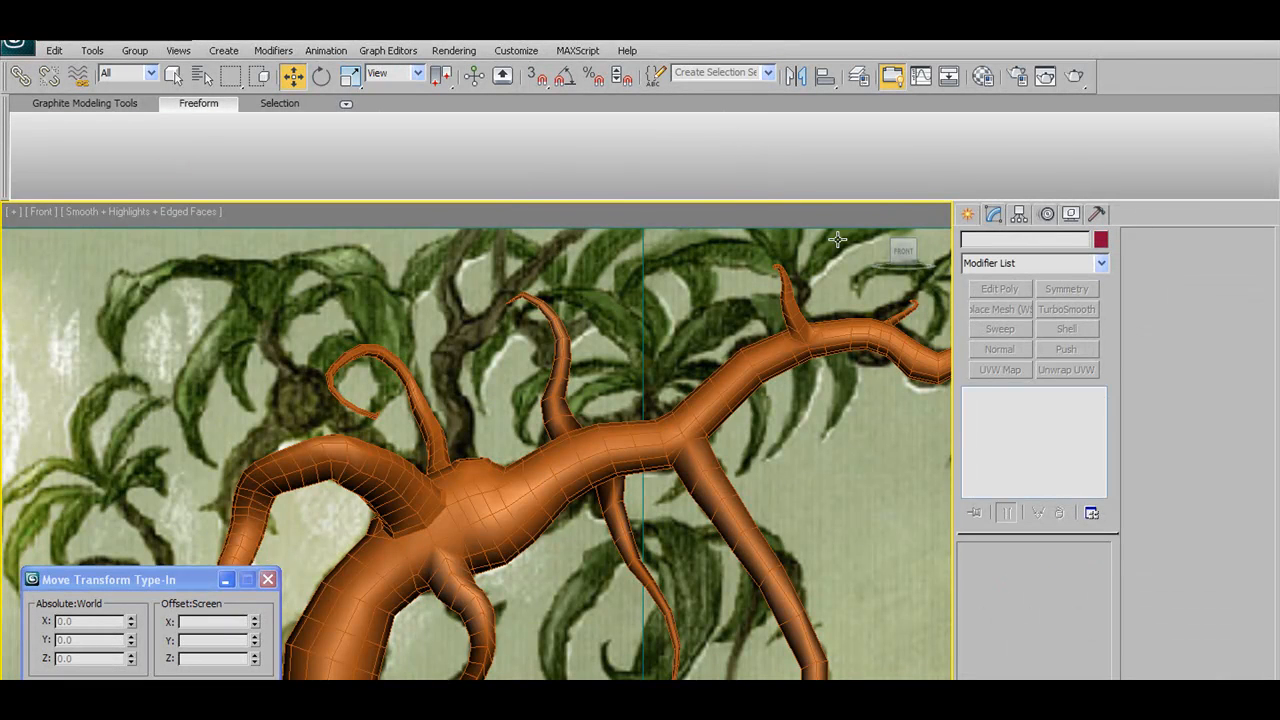
pyautogui.click(485, 470)
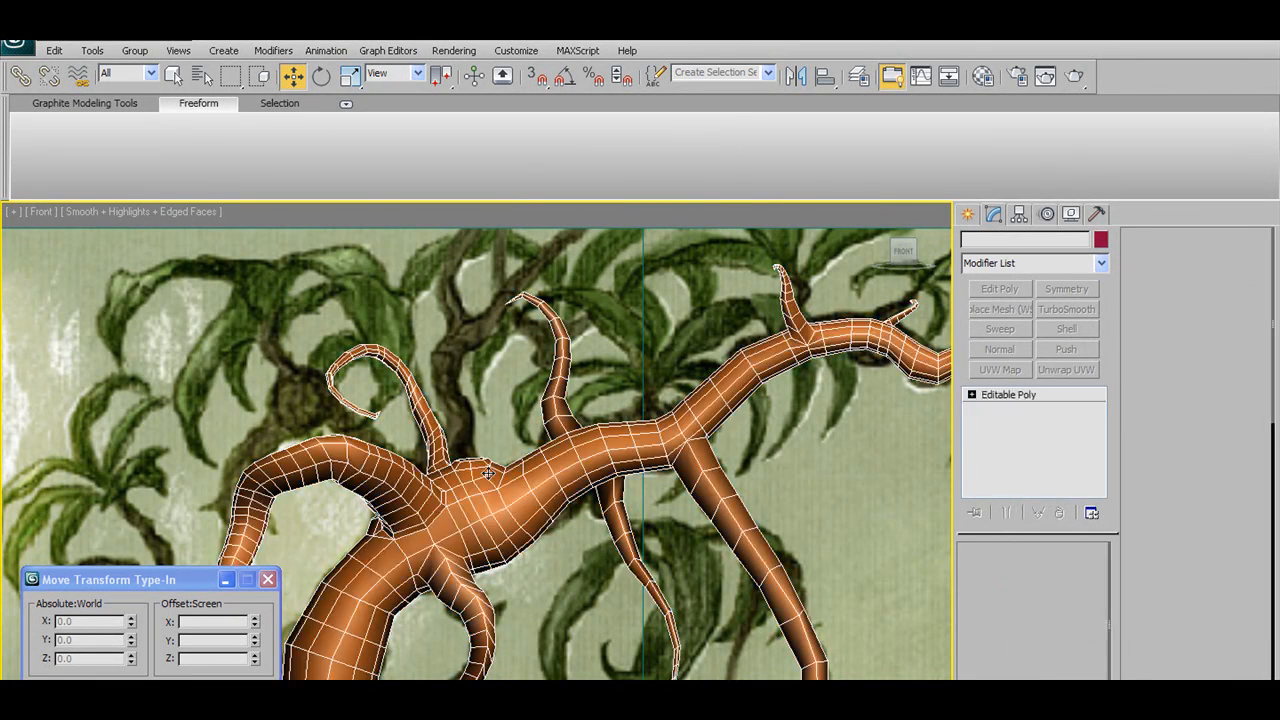
# Draw a curved line spline from the trunk bulge up along the reference branch, hooking over near the image's upper edge
pyautogui.click(972, 218)
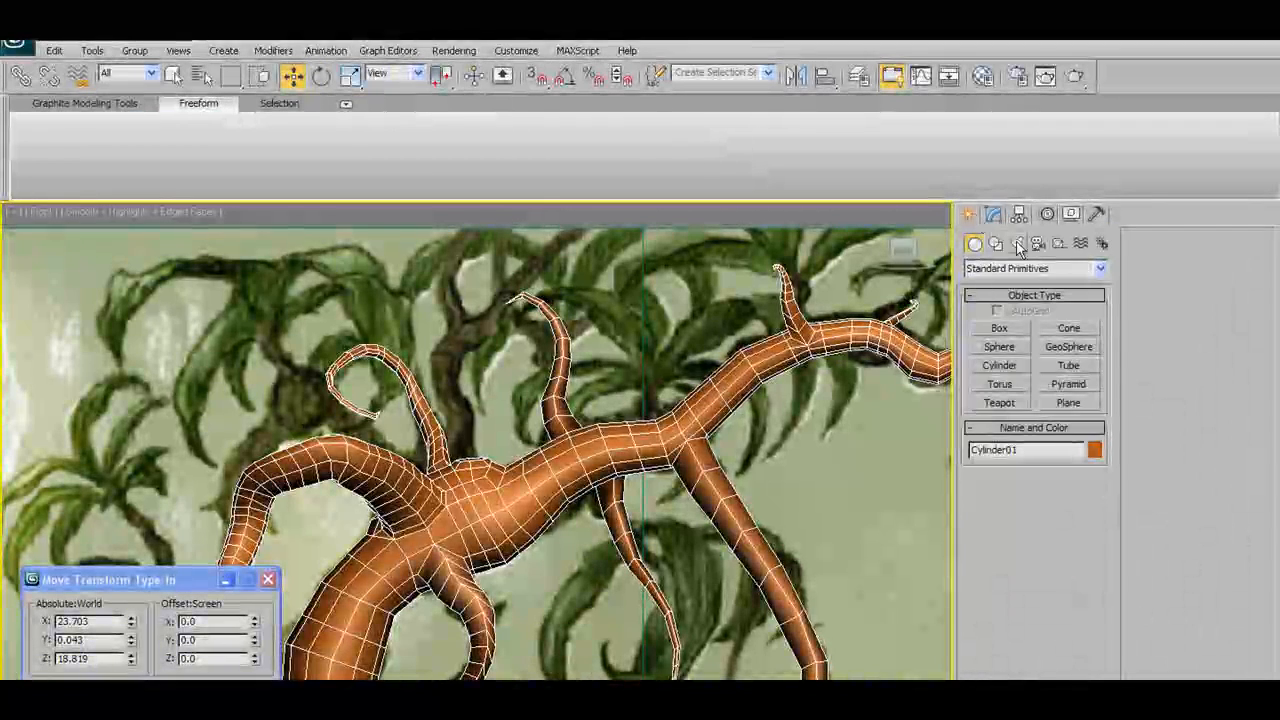
pyautogui.click(996, 245)
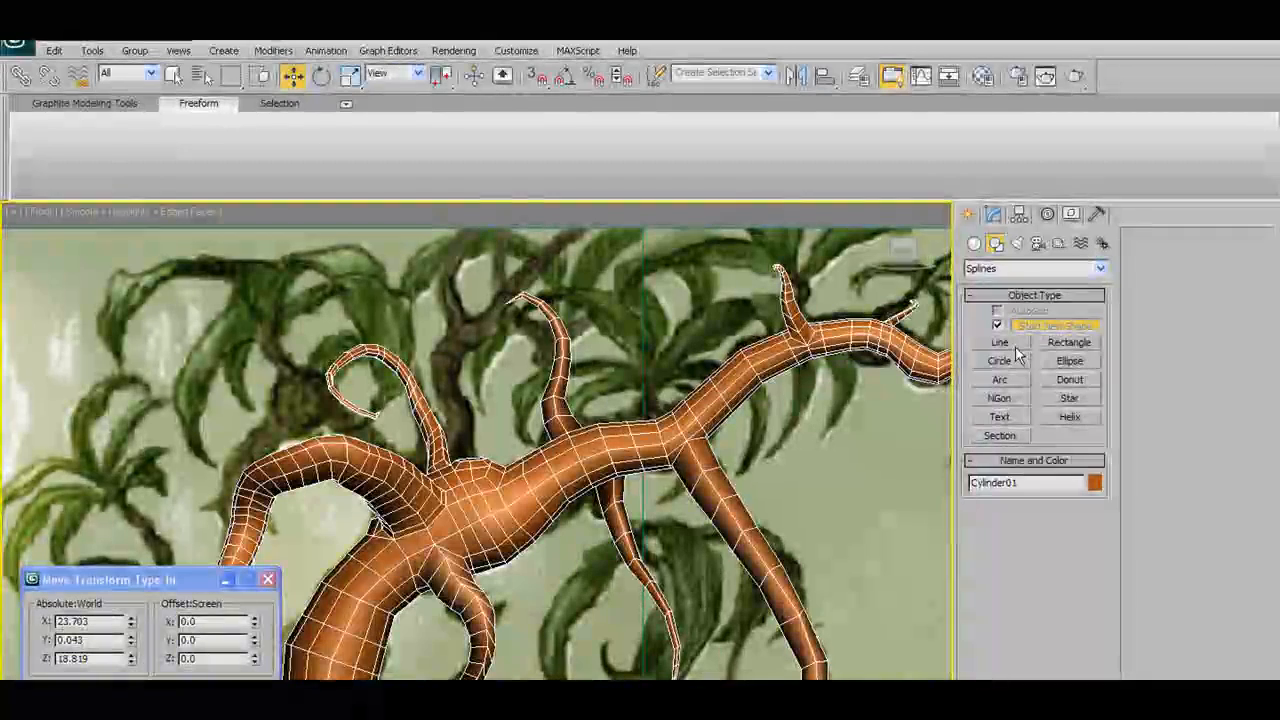
pyautogui.click(1007, 344)
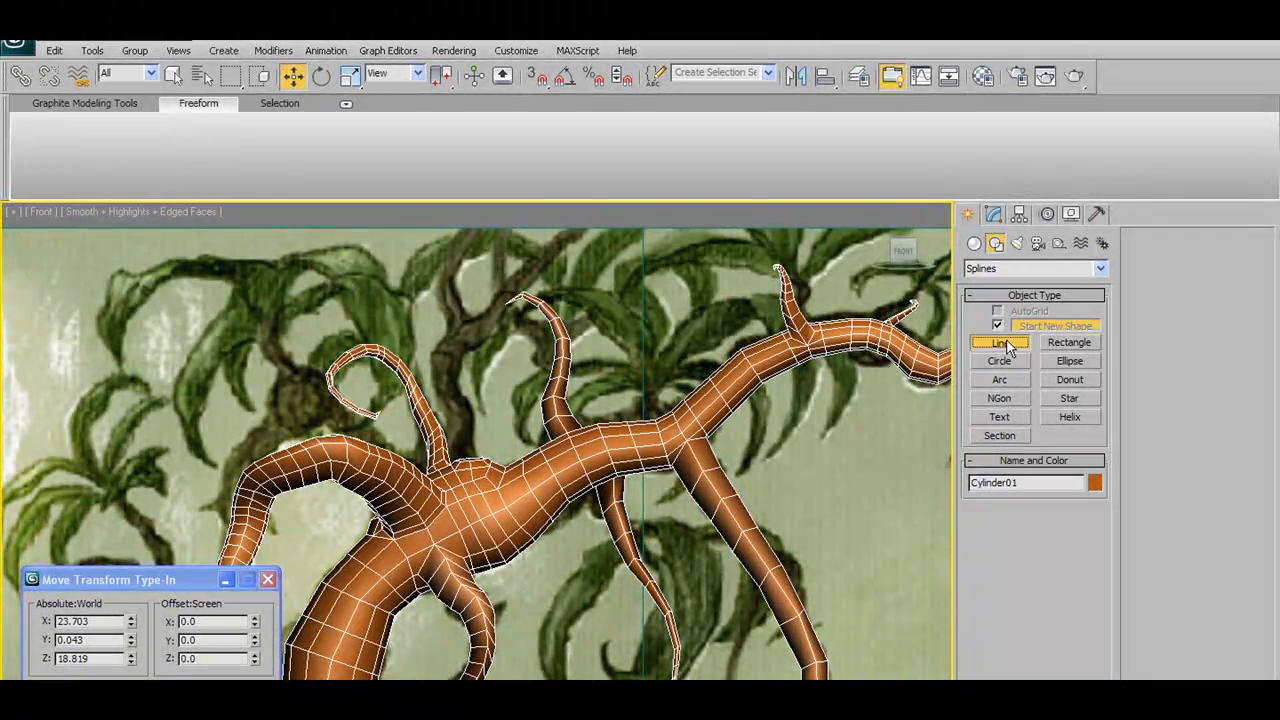
pyautogui.click(466, 456)
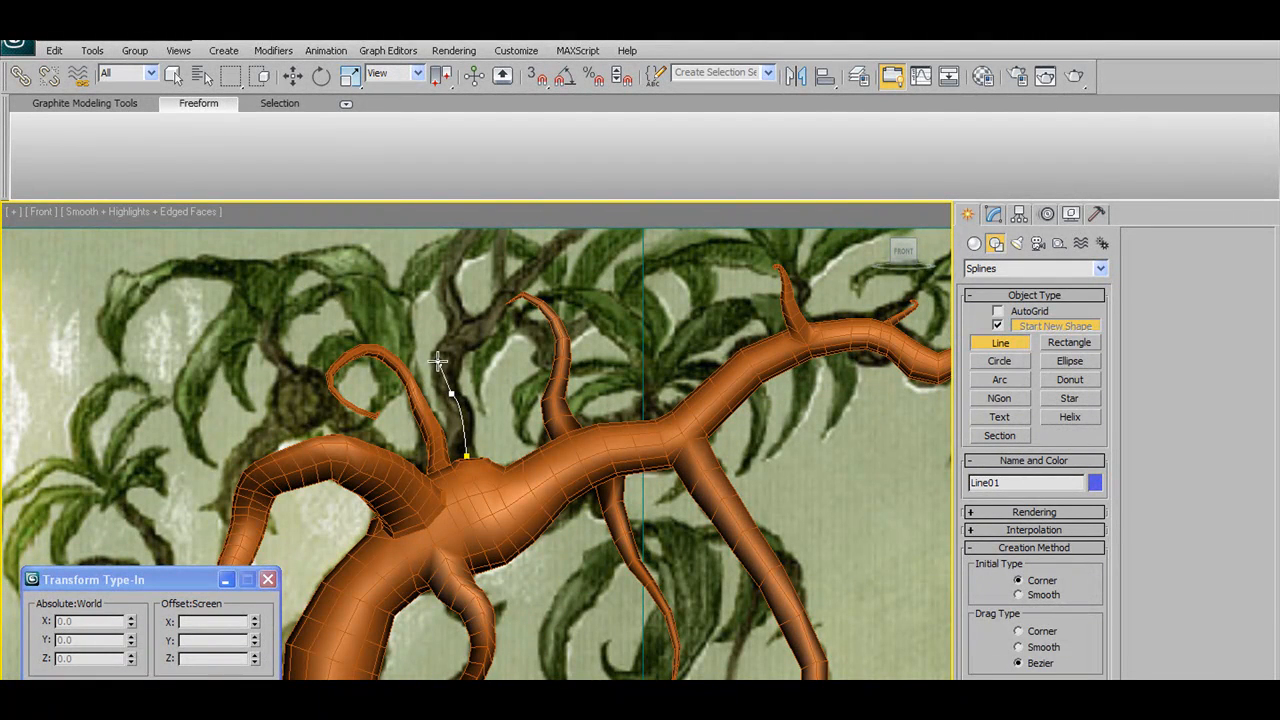
pyautogui.moveTo(495, 320); pyautogui.dragTo(506, 315)
pyautogui.scroll(-2, 550, 258)
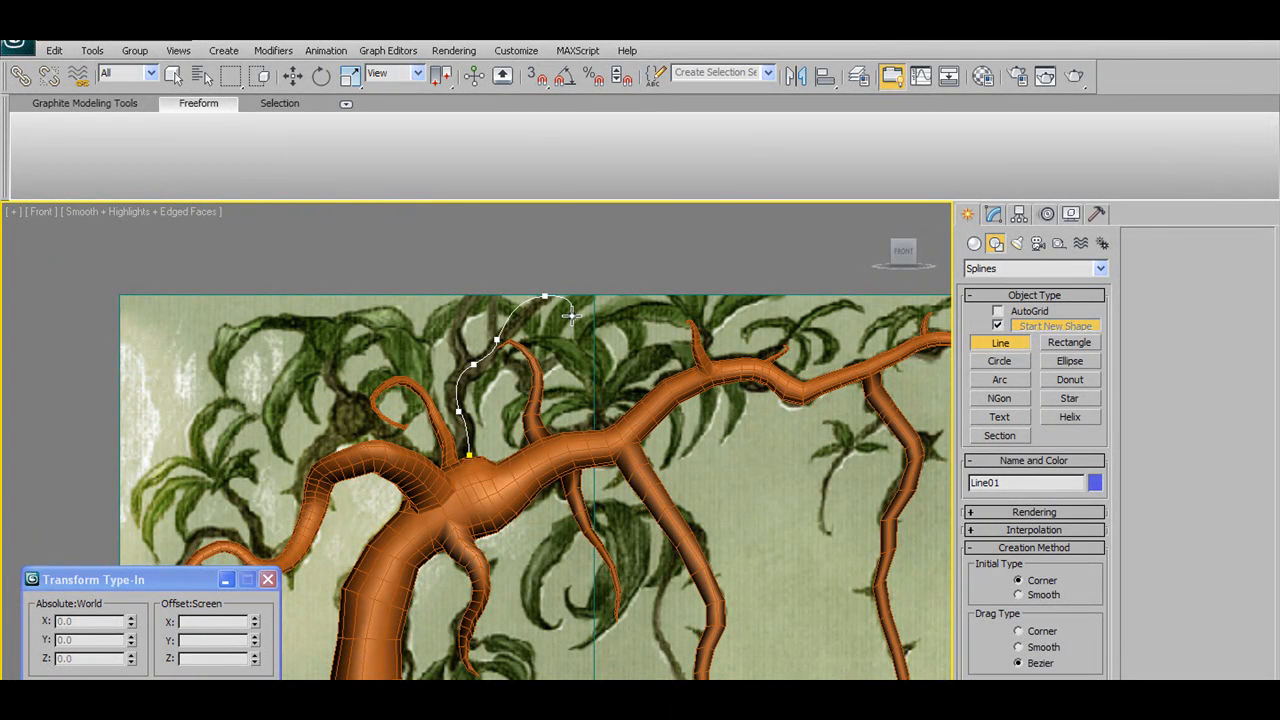
pyautogui.scroll(2, 497, 313)
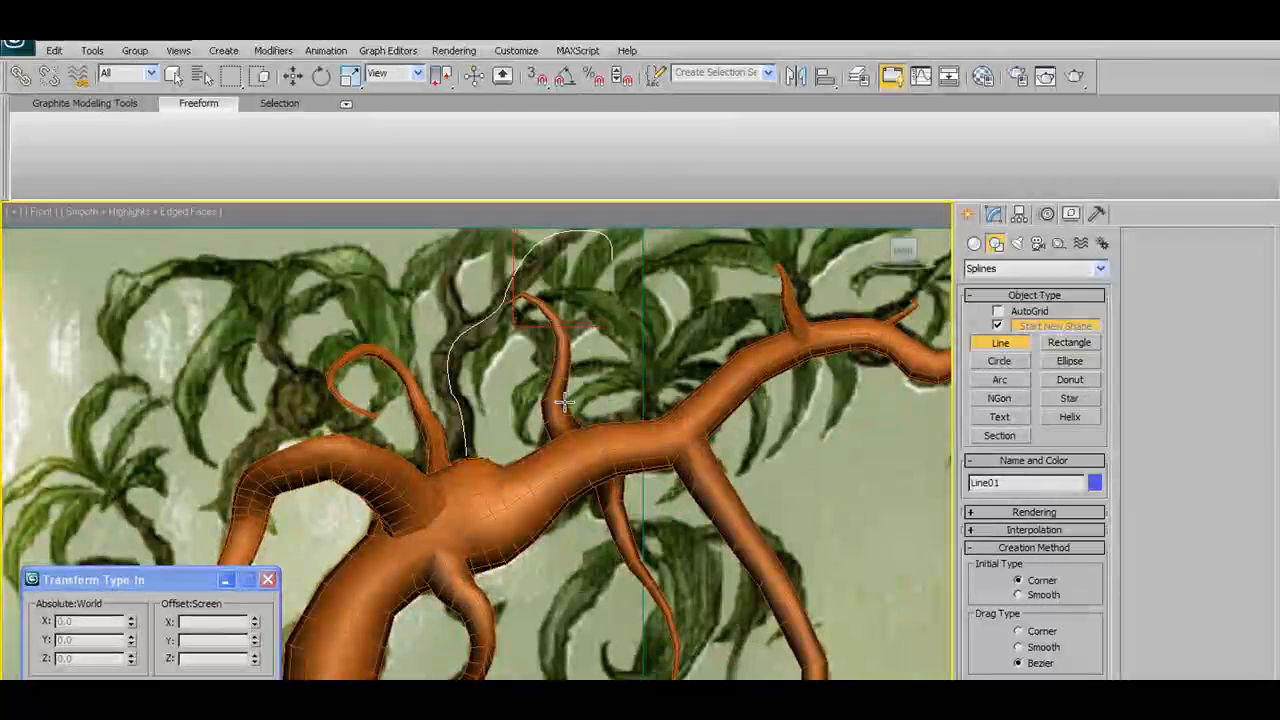
# Bend the line's upper part in depth, away from the reference plane, by moving its fourth vertex with Soft Selection enabled
pyautogui.click(292, 76)
pyautogui.keyDown('alt'); pyautogui.moveTo(476, 398); pyautogui.dragTo(716, 328, button='middle'); pyautogui.keyUp('alt')
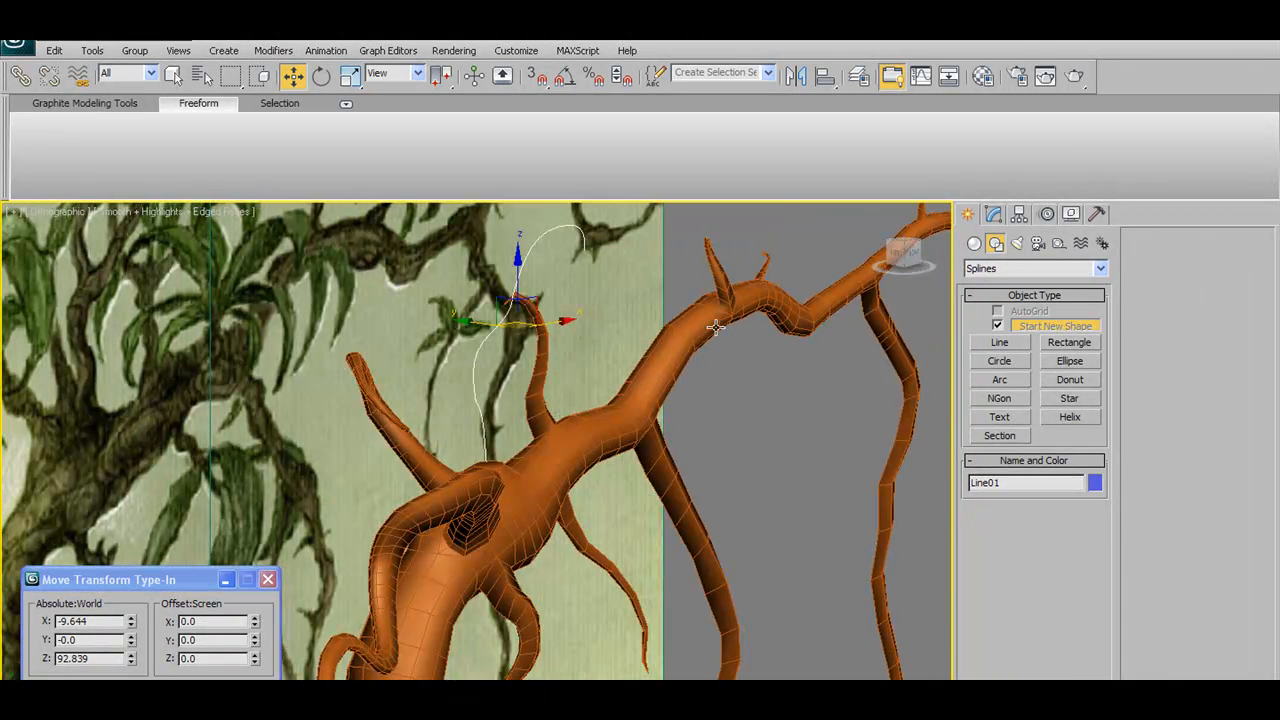
pyautogui.click(993, 216)
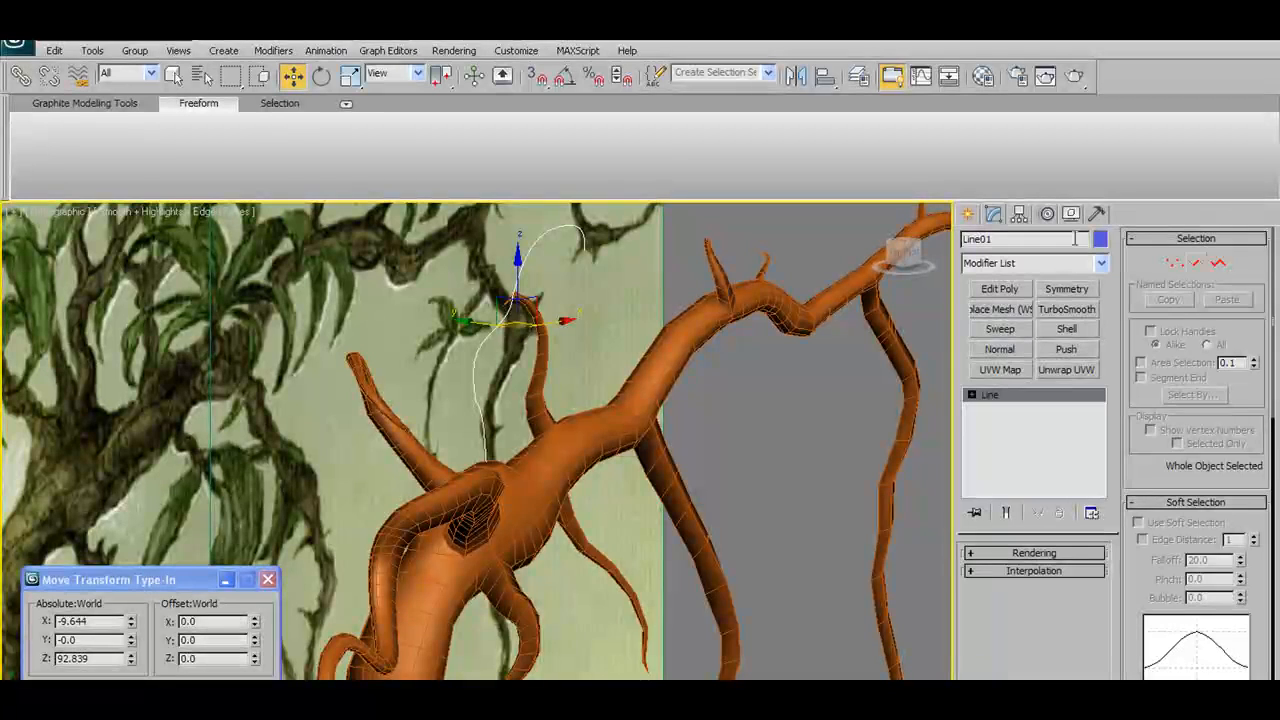
pyautogui.click(1175, 263)
pyautogui.moveTo(591, 287); pyautogui.dragTo(590, 355, button='middle')
pyautogui.click(550, 348)
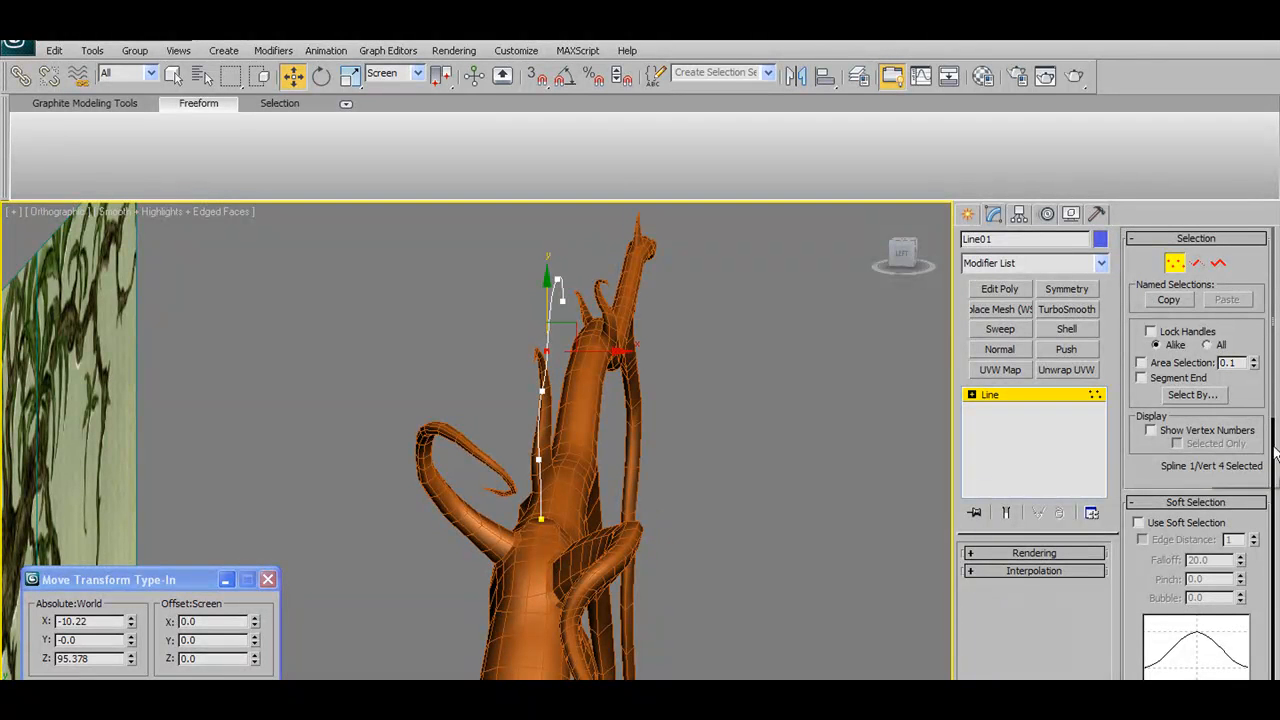
pyautogui.click(1139, 521)
pyautogui.keyDown('alt'); pyautogui.moveTo(680, 398); pyautogui.dragTo(705, 392, button='middle'); pyautogui.keyUp('alt')
pyautogui.moveTo(613, 355); pyautogui.dragTo(680, 358)
pyautogui.keyDown('alt'); pyautogui.moveTo(664, 381); pyautogui.dragTo(674, 367, button='middle'); pyautogui.keyUp('alt')
# Shift the whole line in depth so its lower end sits over the trunk bulge
pyautogui.click(1175, 262)
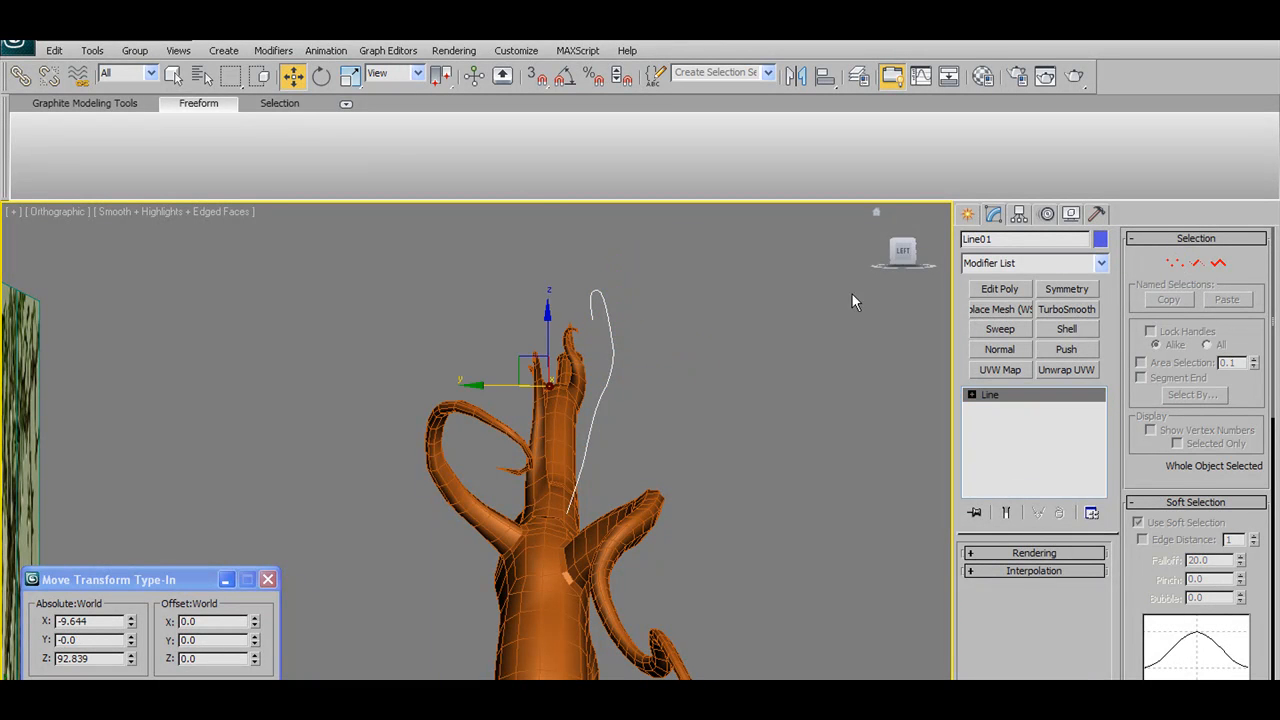
pyautogui.moveTo(510, 397); pyautogui.dragTo(490, 399)
pyautogui.keyDown('alt'); pyautogui.moveTo(490, 399); pyautogui.dragTo(562, 415, button='middle'); pyautogui.keyUp('alt')
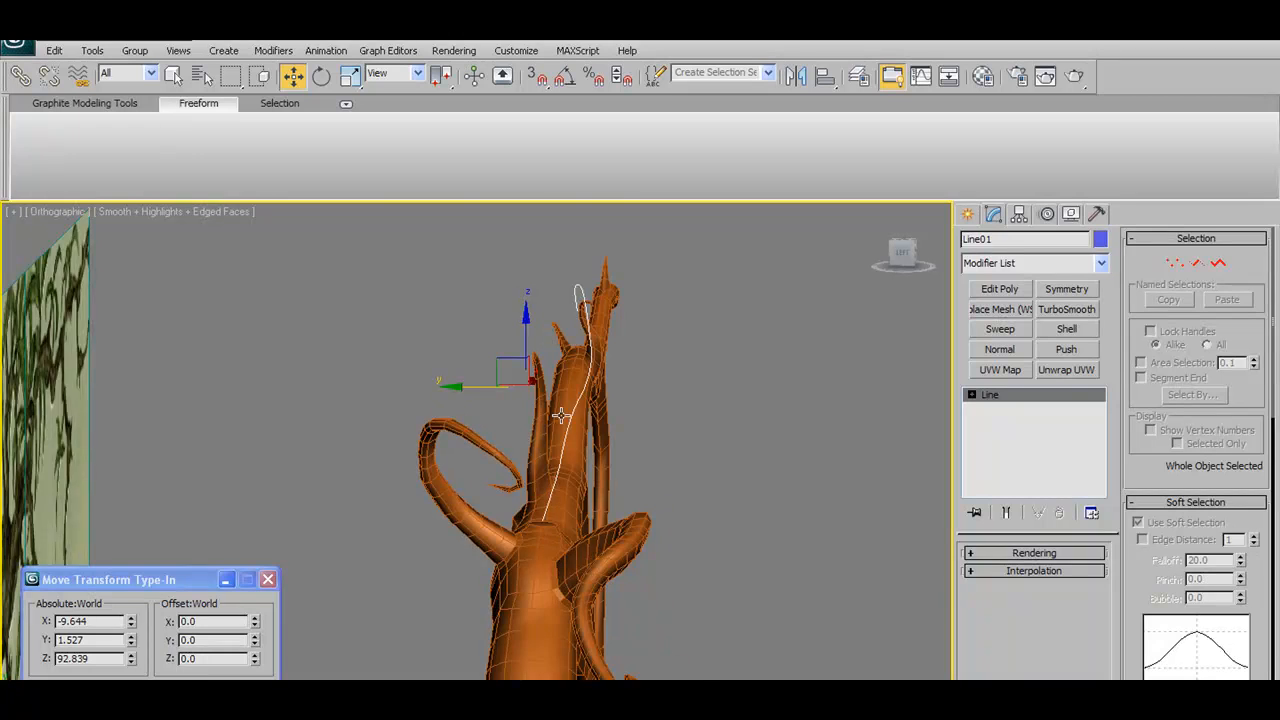
pyautogui.scroll(4, 690, 380)
# Turn off Soft Selection, align the line's base vertex with the trunk bulge, and adjust its Bezier handle so the spline rises more steeply
pyautogui.click(1175, 262)
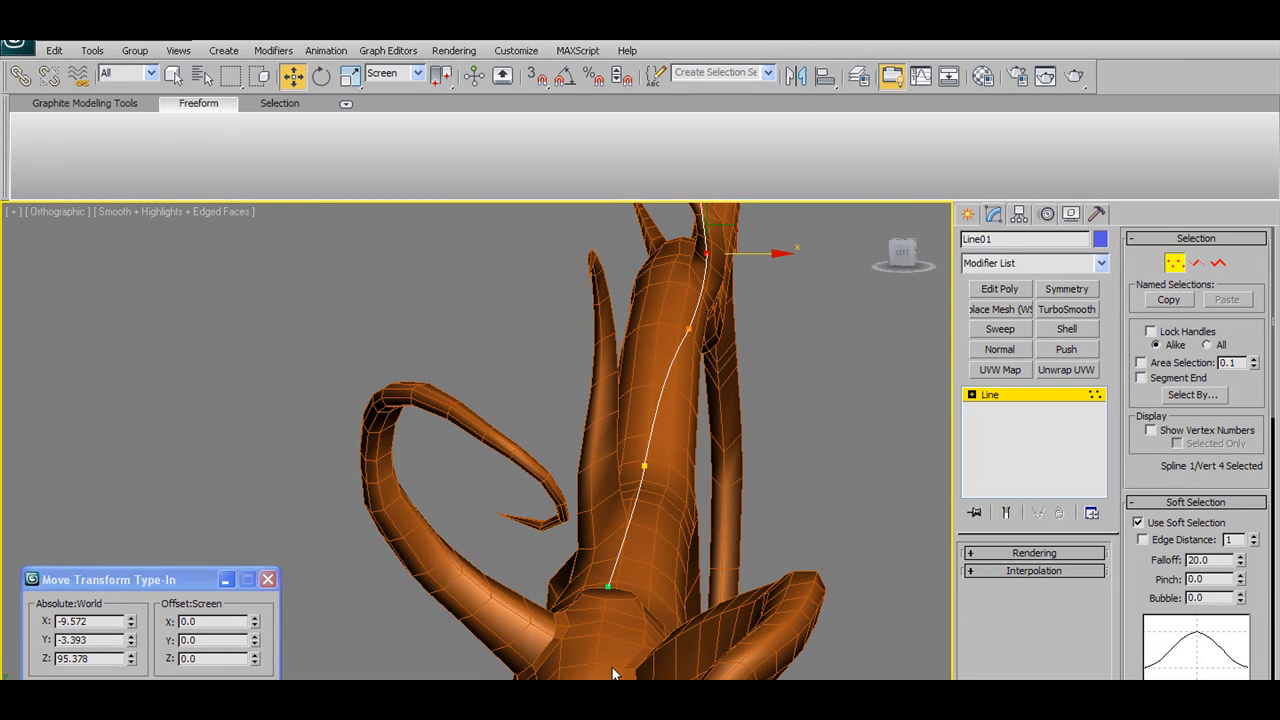
pyautogui.click(605, 587)
pyautogui.click(1138, 523)
pyautogui.keyDown('alt'); pyautogui.moveTo(596, 589); pyautogui.dragTo(672, 580, button='middle'); pyautogui.keyUp('alt')
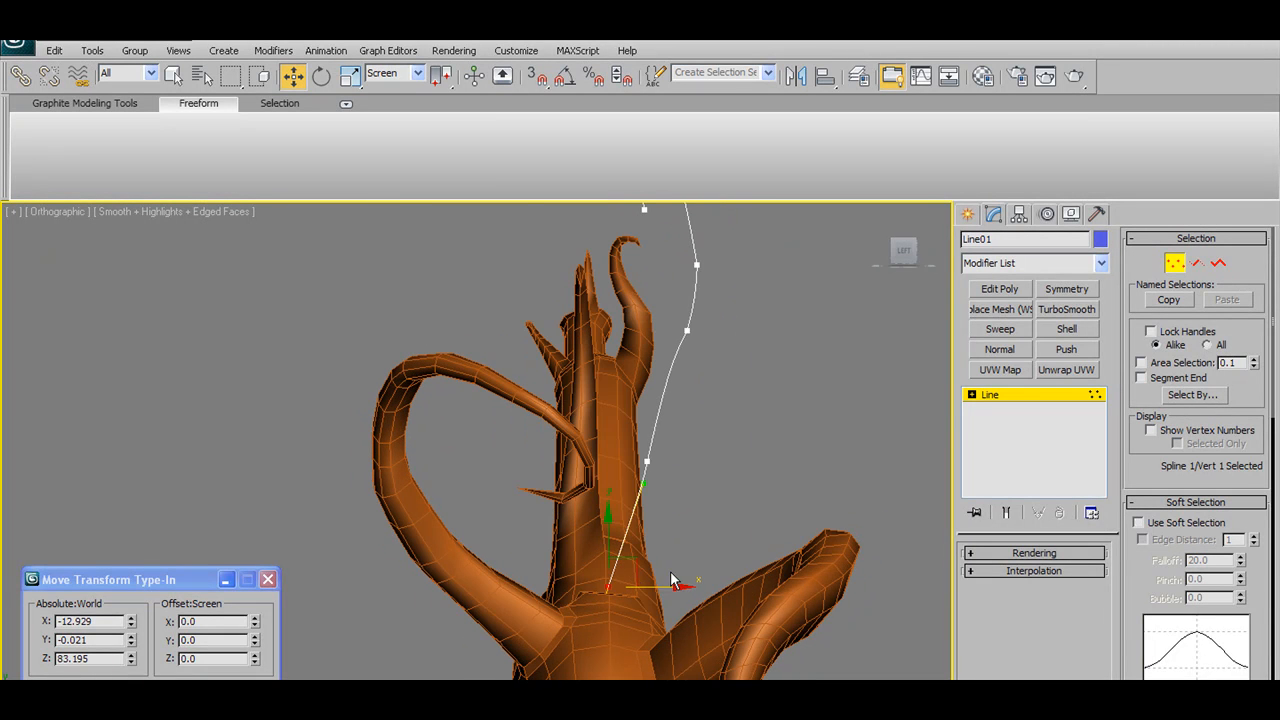
pyautogui.moveTo(672, 585)
pyautogui.mouseDown()
pyautogui.moveTo(682, 588)
pyautogui.moveTo(659, 591)
pyautogui.moveTo(671, 592)
pyautogui.mouseUp()
pyautogui.keyDown('alt'); pyautogui.moveTo(669, 572); pyautogui.dragTo(614, 492, button='middle'); pyautogui.keyUp('alt')
pyautogui.moveTo(638, 482); pyautogui.dragTo(614, 487)
pyautogui.moveTo(625, 498)
pyautogui.keyDown('alt'); pyautogui.mouseDown(button='middle')
pyautogui.moveTo(618, 527)
pyautogui.moveTo(625, 515)
pyautogui.mouseUp(button='middle'); pyautogui.keyUp('alt')
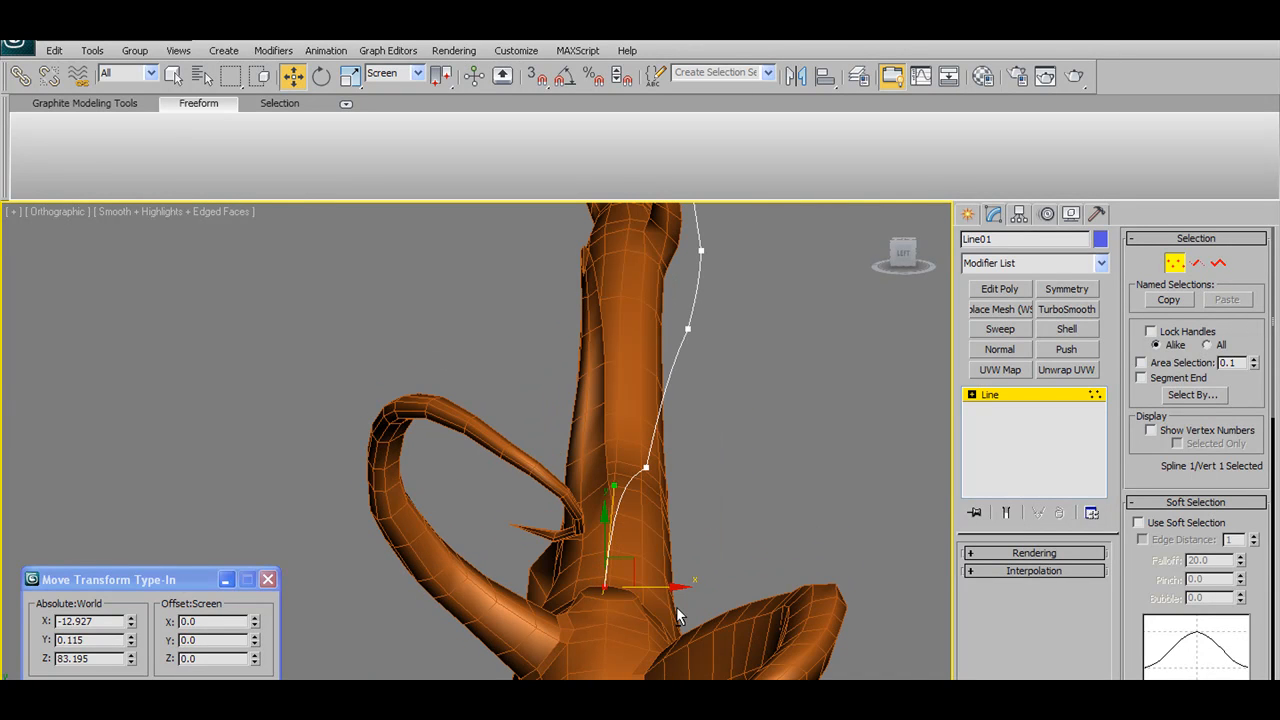
# Reposition the line's second vertex to smooth the curve just above the trunk bulge
pyautogui.keyDown('alt'); pyautogui.moveTo(662, 585); pyautogui.dragTo(674, 499, button='middle'); pyautogui.keyUp('alt')
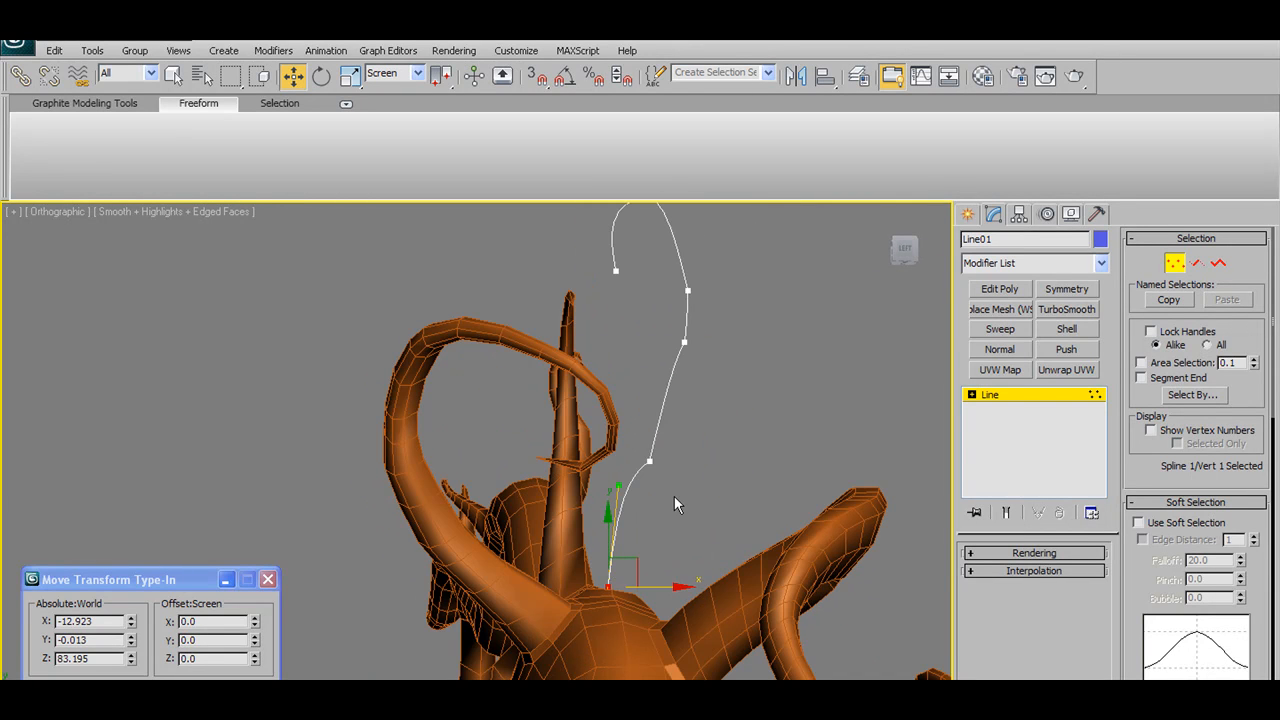
pyautogui.click(650, 460)
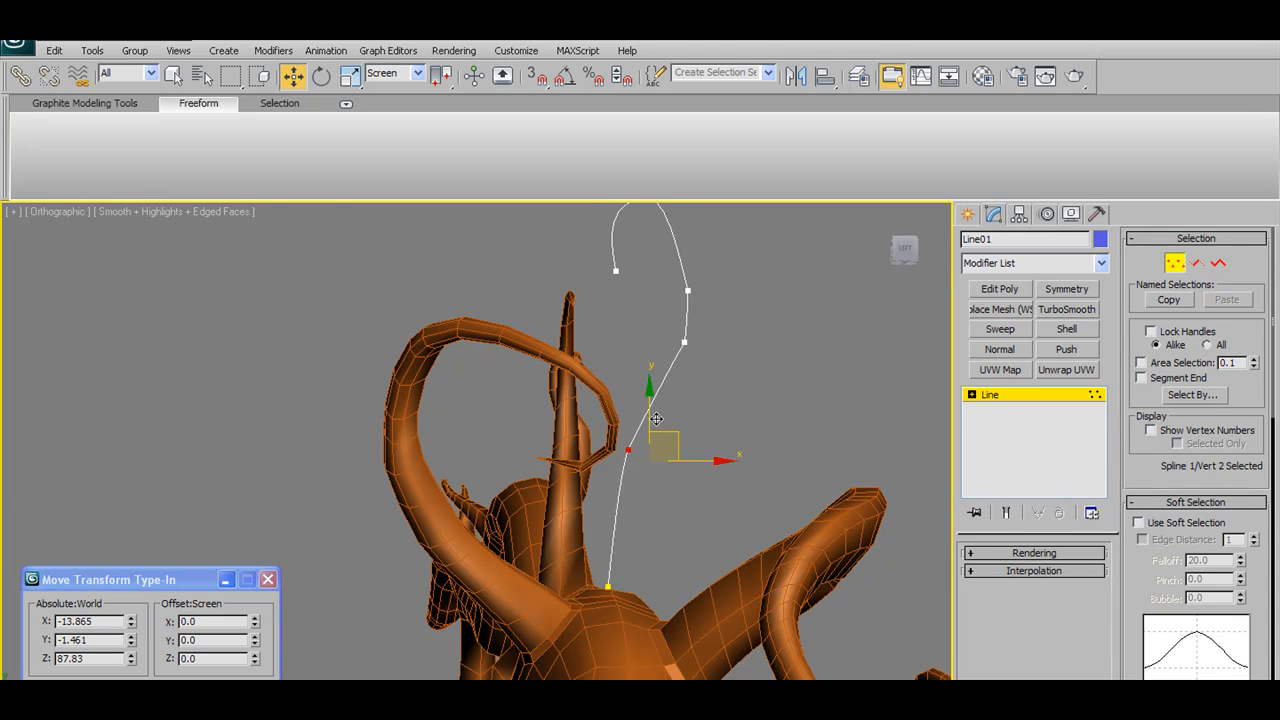
pyautogui.moveTo(663, 421); pyautogui.dragTo(662, 420)
pyautogui.keyDown('alt'); pyautogui.moveTo(662, 421); pyautogui.dragTo(488, 440, button='middle'); pyautogui.keyUp('alt')
pyautogui.moveTo(672, 668); pyautogui.dragTo(594, 676, button='middle')
pyautogui.scroll(-3, 593, 512)
pyautogui.scroll(3, 593, 512)
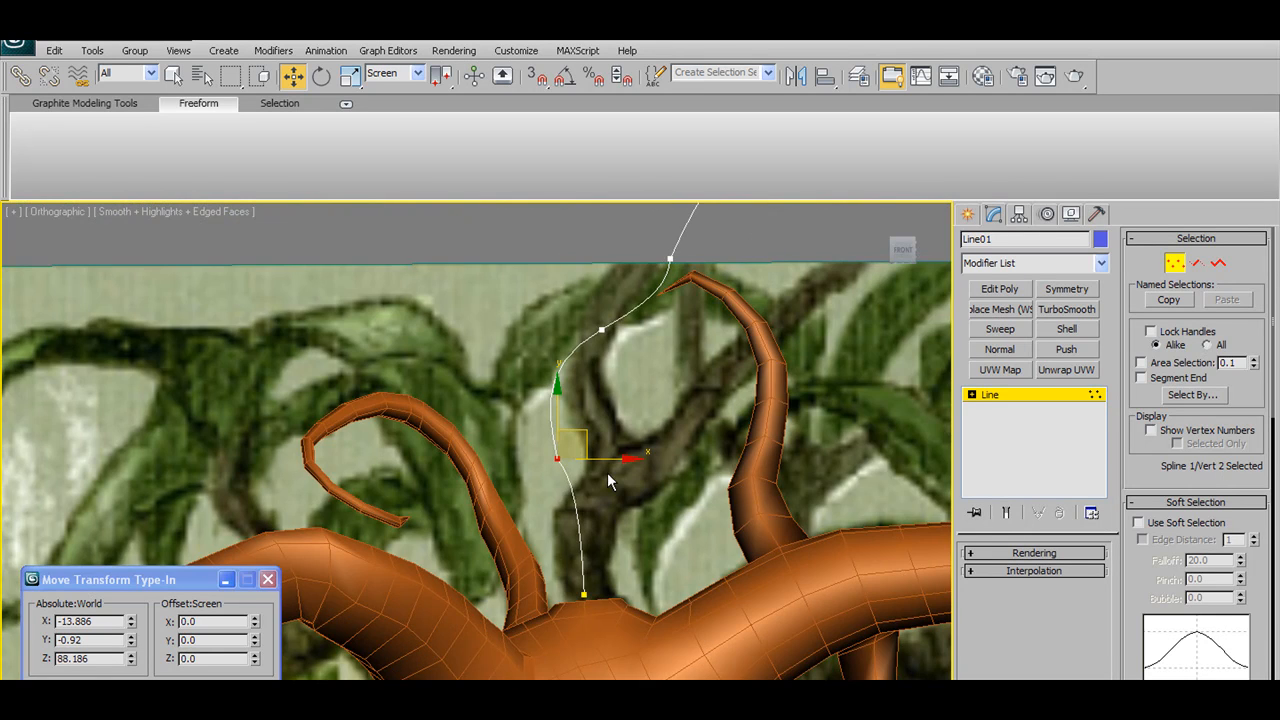
# Leave vertex editing and nudge the whole line slightly down onto the trunk bulge
pyautogui.click(1183, 267)
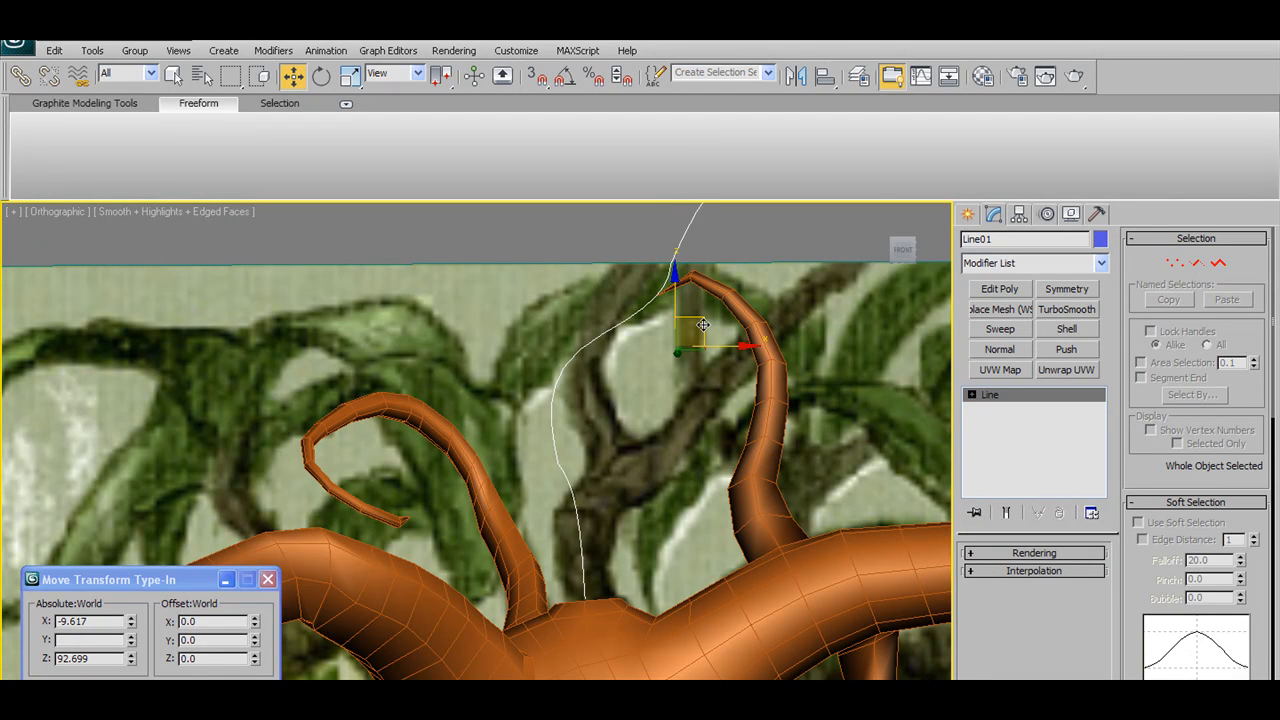
pyautogui.moveTo(703, 325); pyautogui.dragTo(702, 329)
pyautogui.scroll(-5, 702, 329)
pyautogui.keyDown('alt'); pyautogui.moveTo(606, 370); pyautogui.dragTo(587, 348, button='middle'); pyautogui.keyUp('alt')
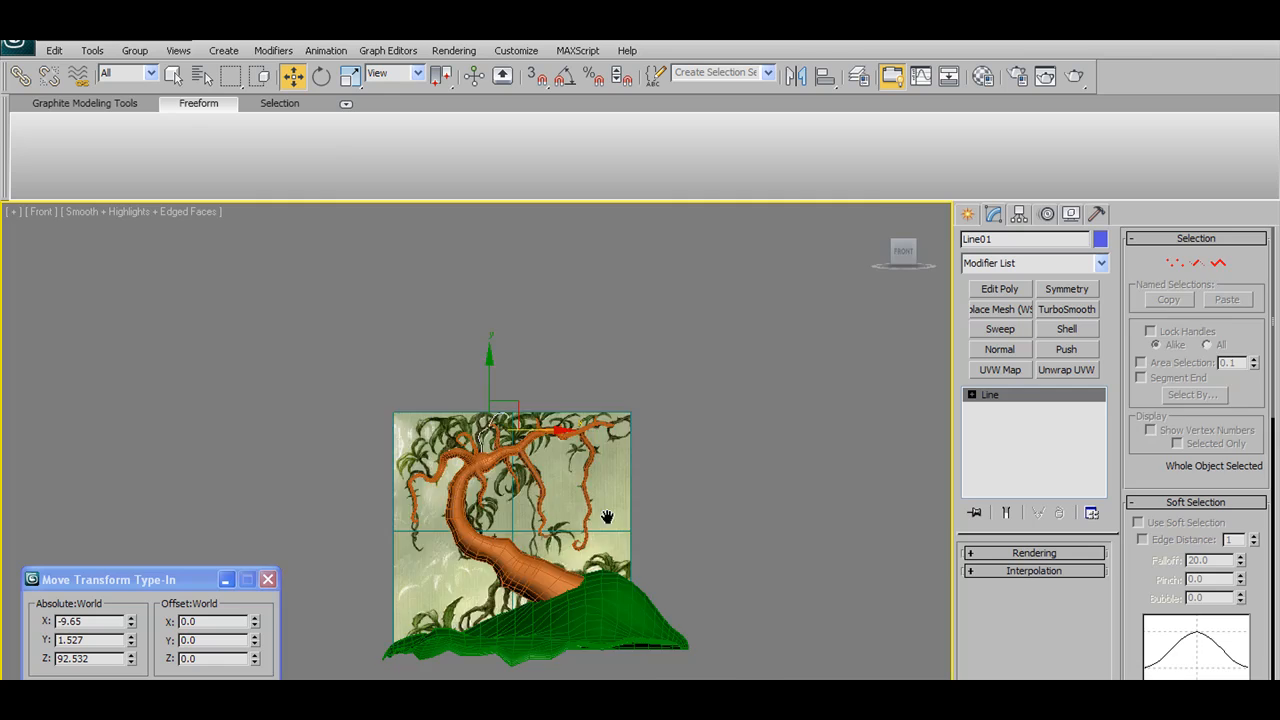
pyautogui.scroll(8, 606, 517)
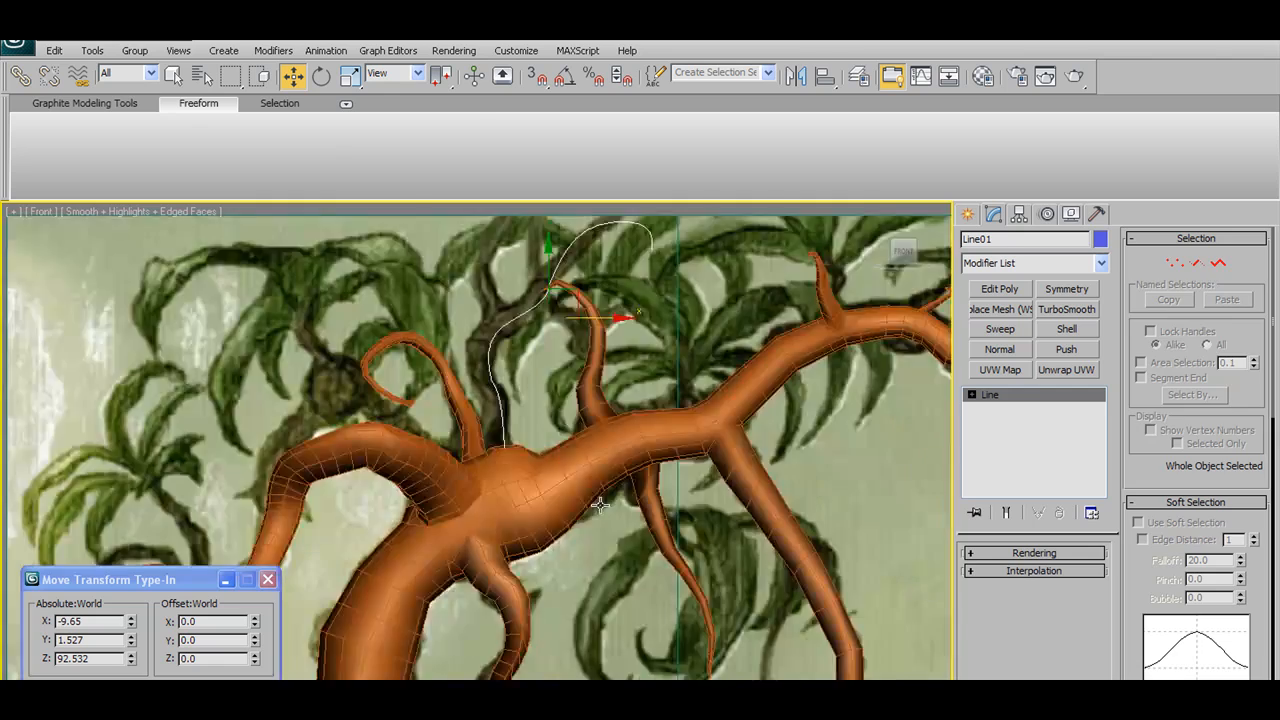
# Select the tree mesh, switch to polygon editing with the cap on the trunk bulge selected, and turn off the Splines tool
pyautogui.click(552, 514)
pyautogui.click(1053, 574)
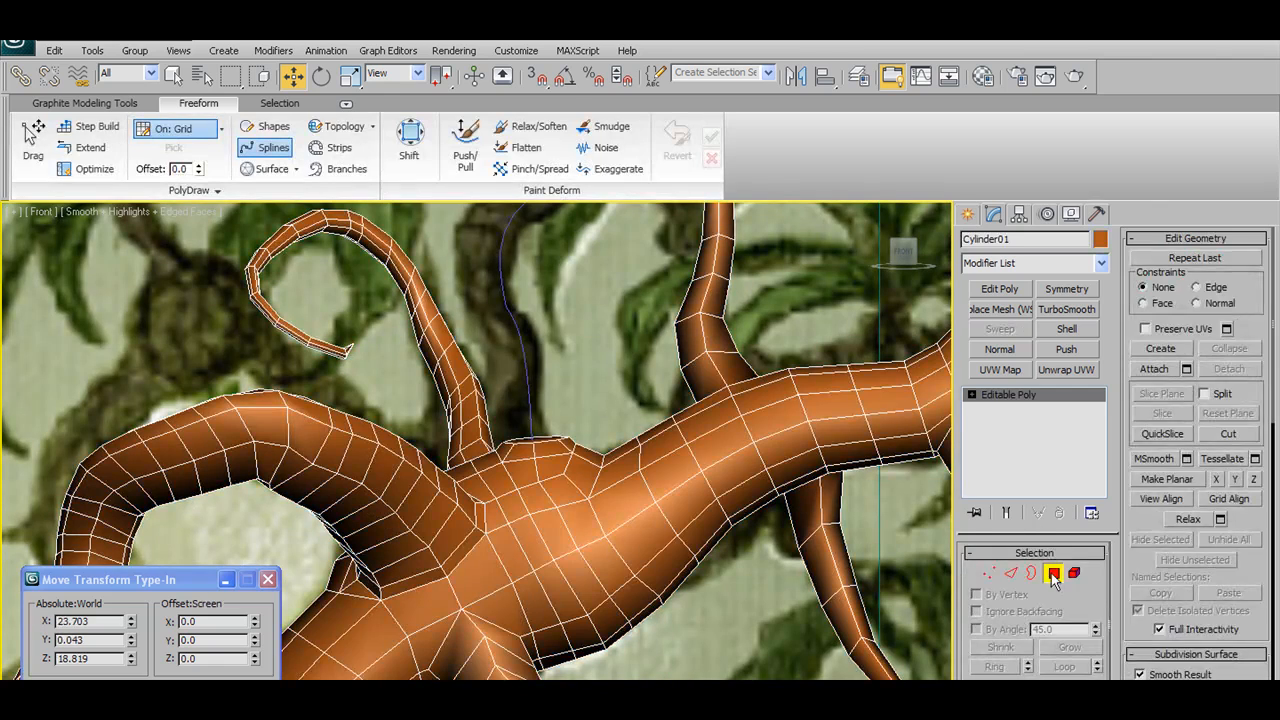
pyautogui.scroll(-6, 510, 280)
pyautogui.scroll(4, 510, 280)
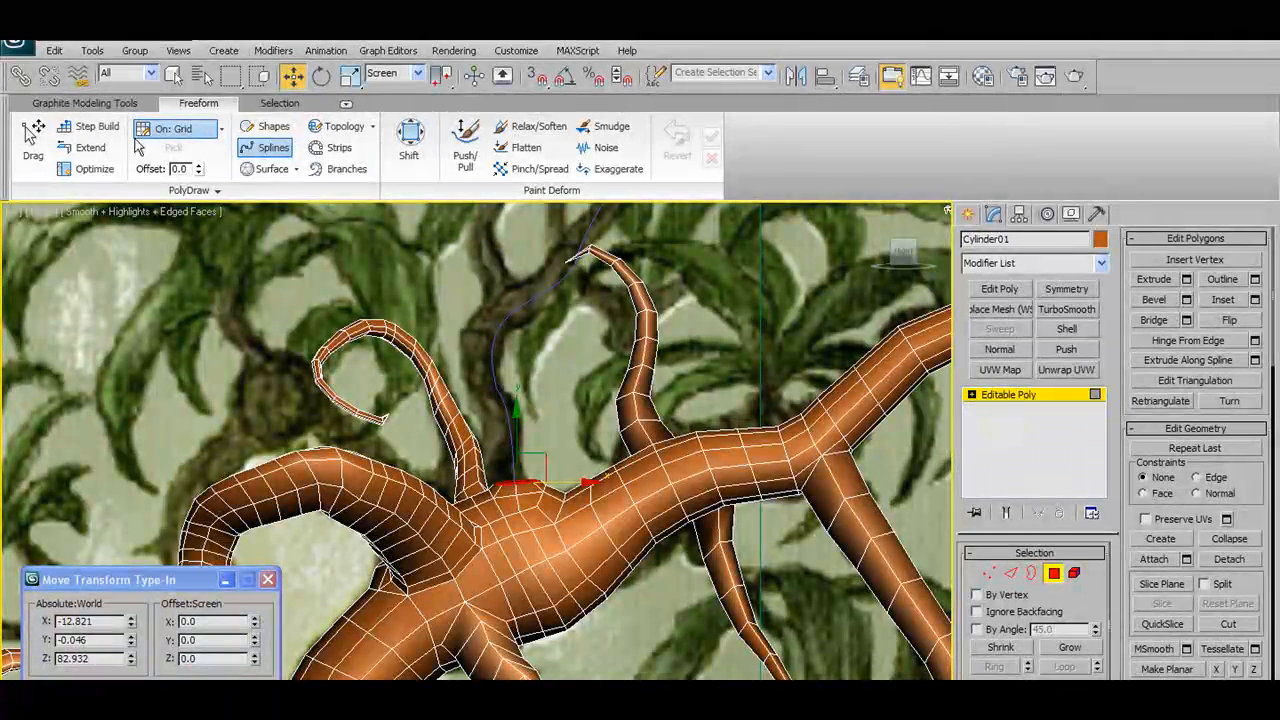
pyautogui.click(268, 148)
# Extrude the selected bulge polygons along the drawn line, using the Extrude on Spline settings
pyautogui.click(115, 108)
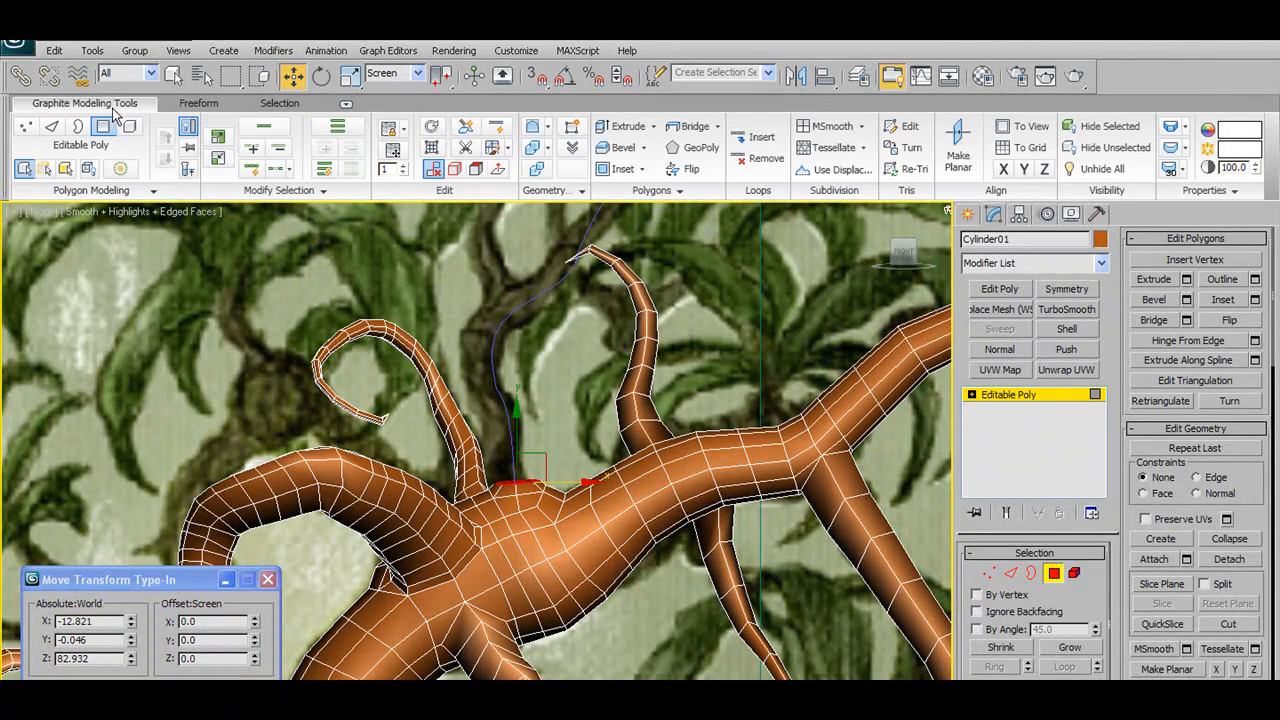
pyautogui.click(657, 191)
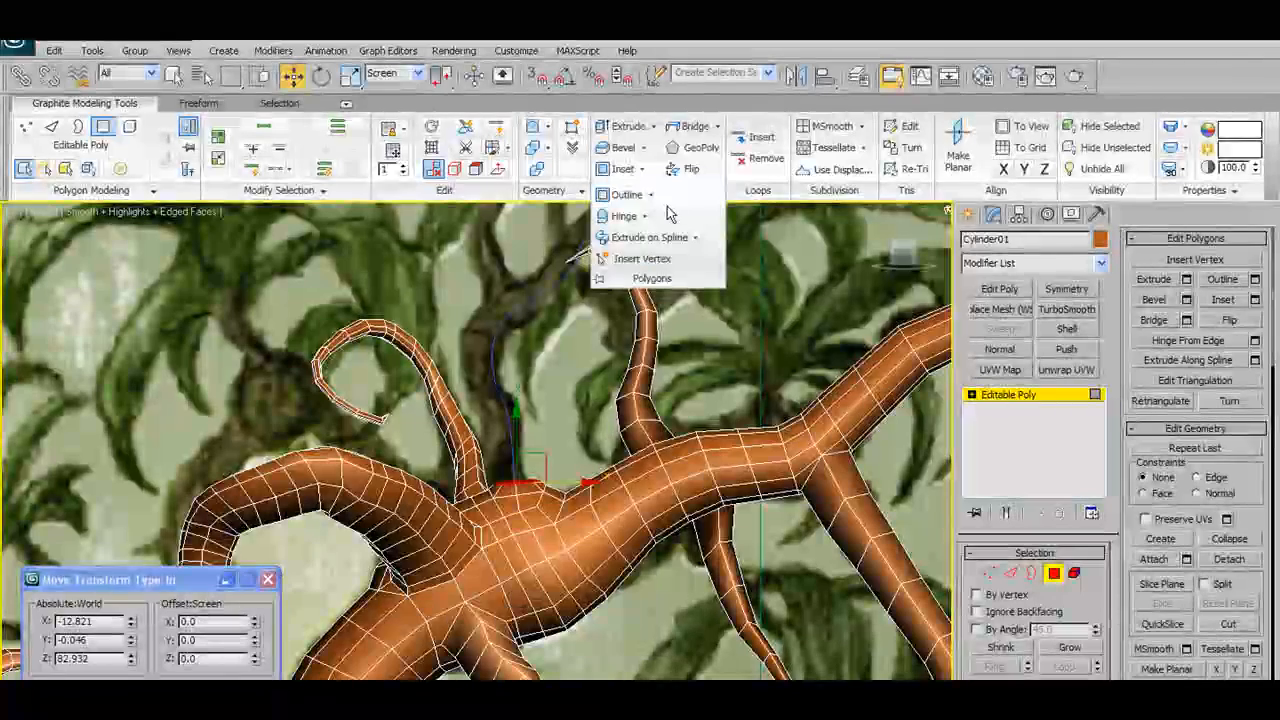
pyautogui.click(648, 237)
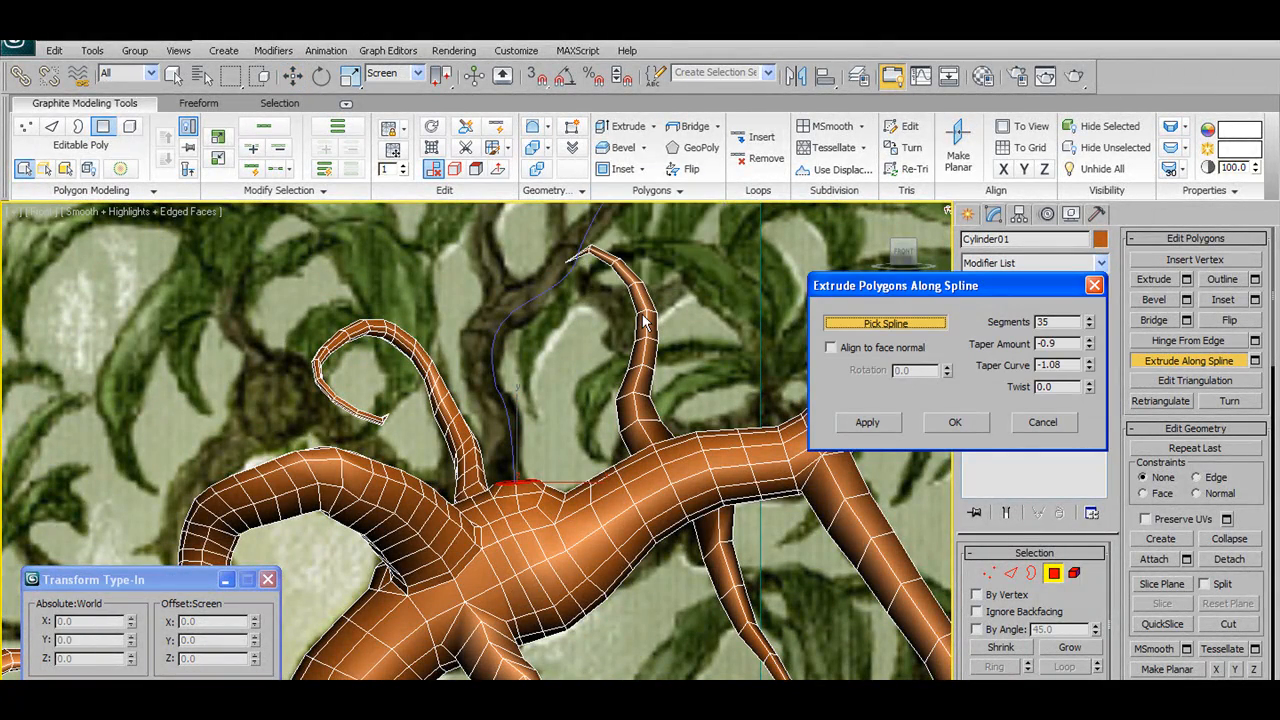
pyautogui.click(552, 287)
pyautogui.scroll(-4, 572, 275)
pyautogui.moveTo(571, 312); pyautogui.dragTo(546, 333, button='middle')
pyautogui.scroll(2, 546, 333)
pyautogui.scroll(2, 617, 315)
pyautogui.moveTo(617, 315); pyautogui.dragTo(609, 353, button='middle')
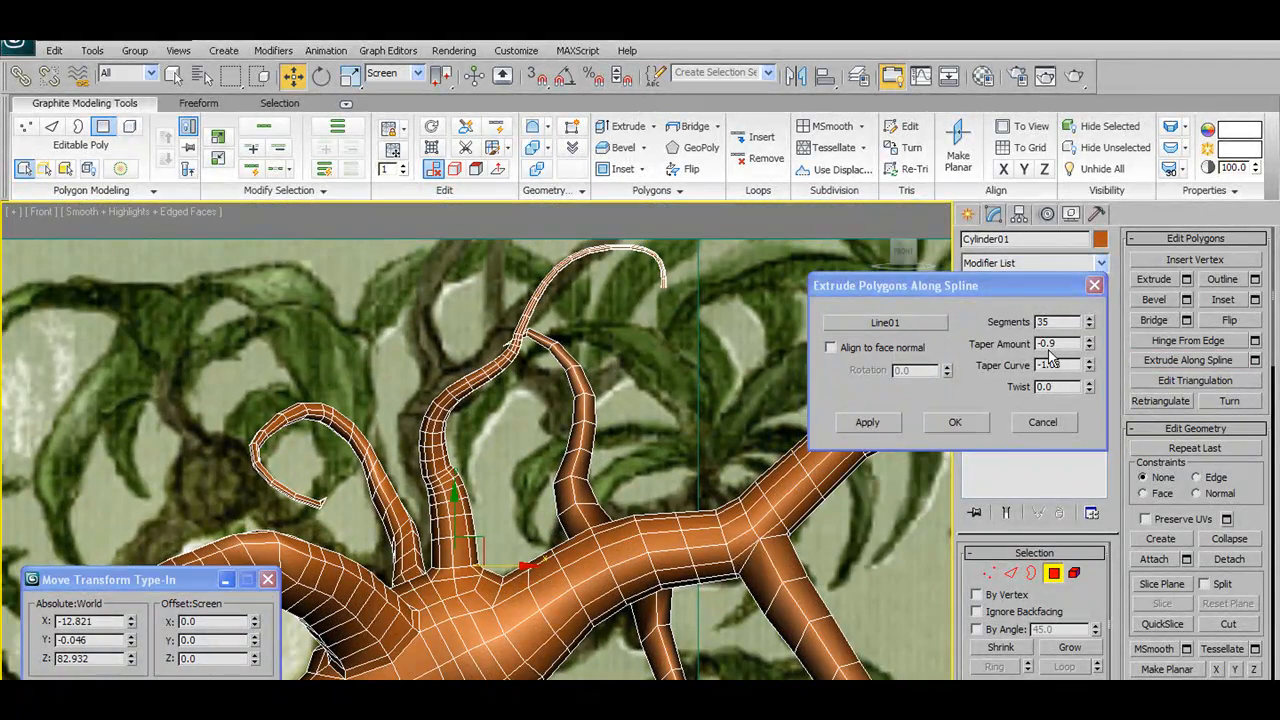
# Reset both taper values, set Taper Amount to -0.83, readjust Taper Curve, and accept the spline extrusion
pyautogui.rightClick(1089, 370)
pyautogui.rightClick(1090, 348)
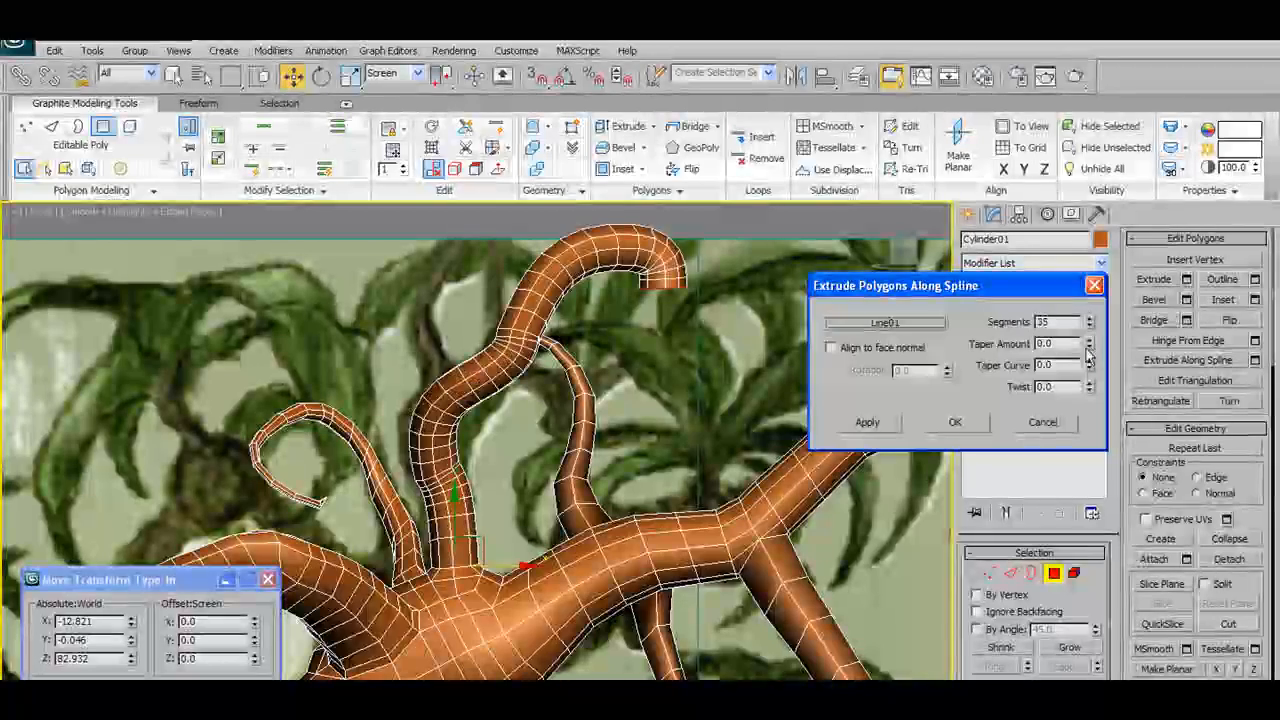
pyautogui.moveTo(1090, 348); pyautogui.dragTo(1096, 415)
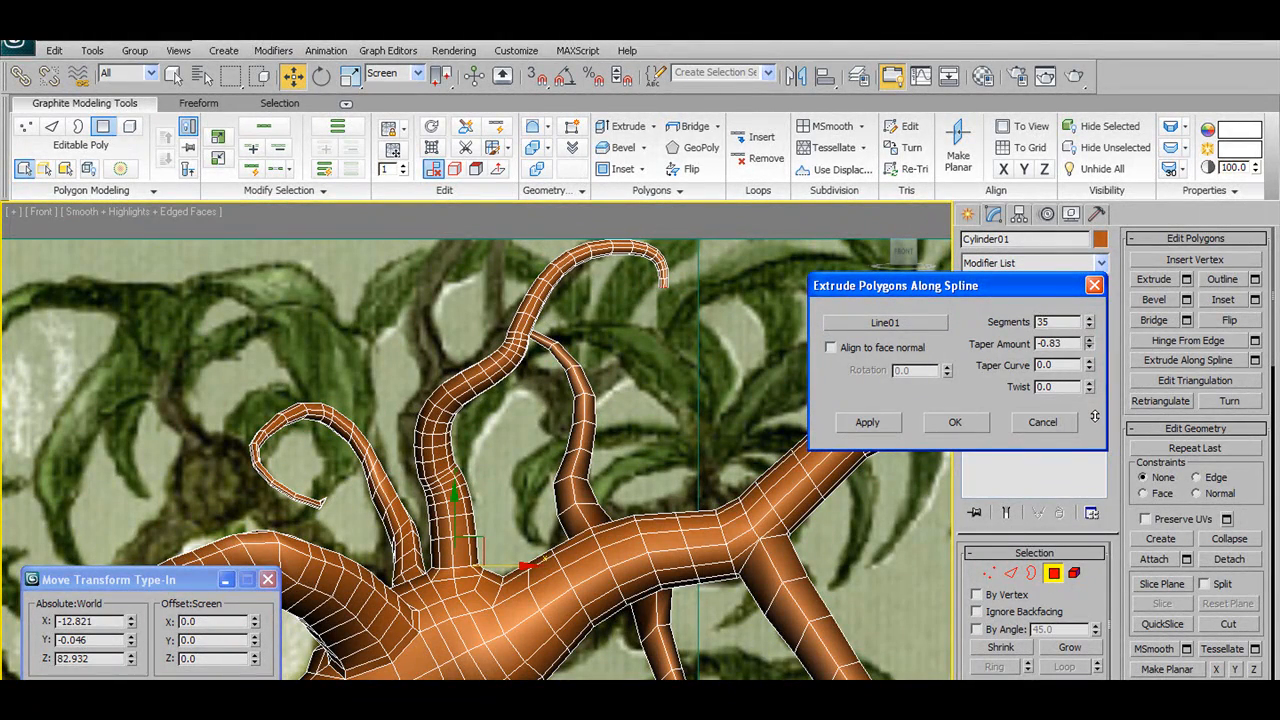
pyautogui.scroll(-2, 600, 457)
pyautogui.scroll(1, 690, 464)
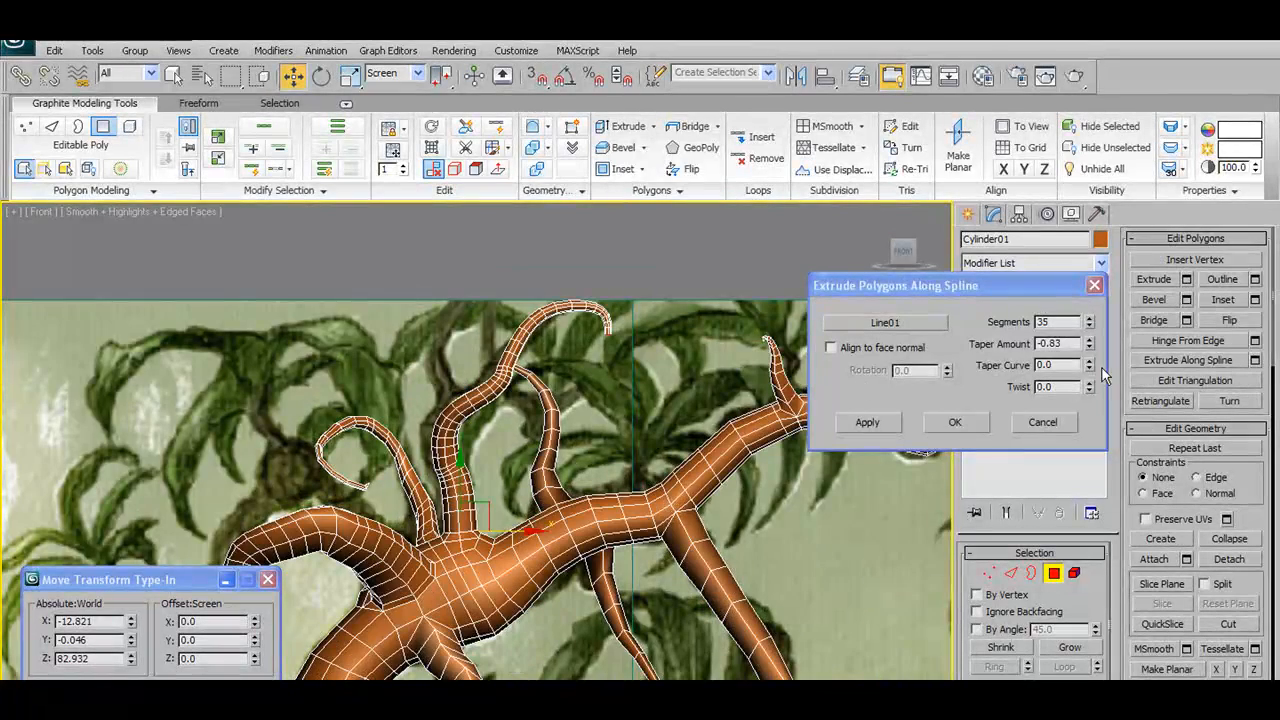
pyautogui.moveTo(1089, 366); pyautogui.dragTo(1228, 272)
pyautogui.click(951, 422)
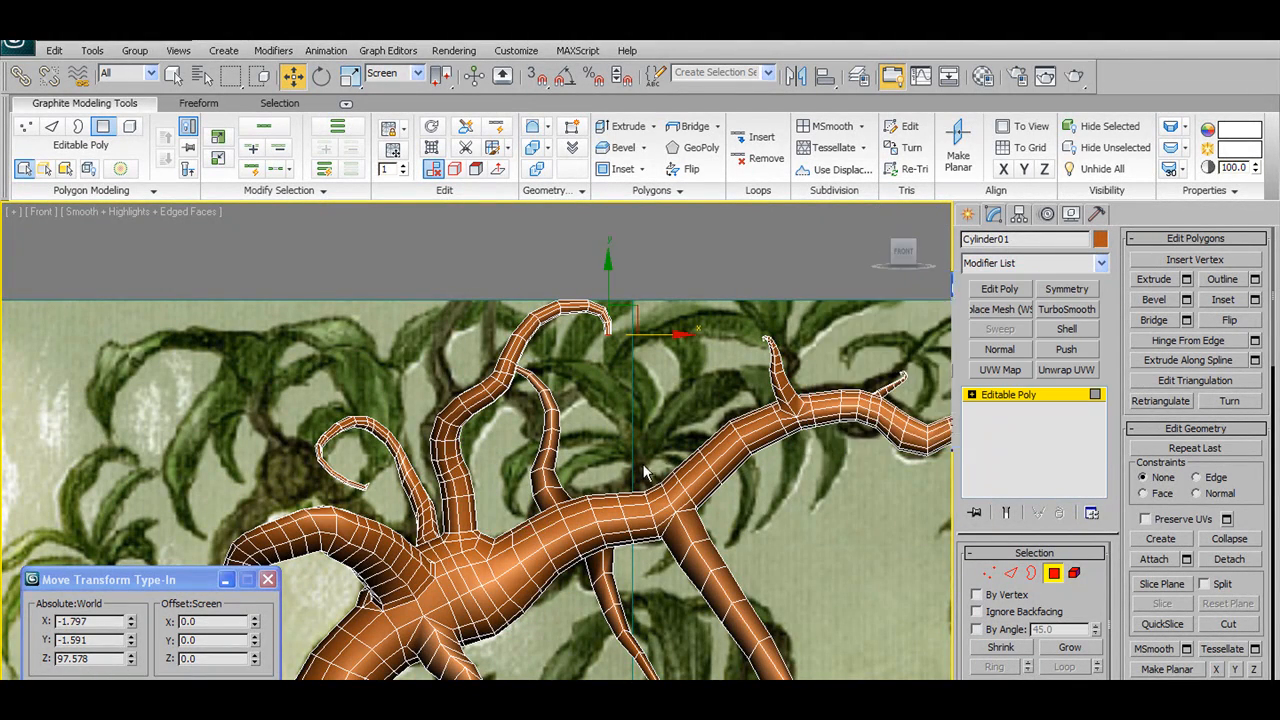
# Collapse the selected end polygons at the new branch's tip into a point
pyautogui.scroll(3, 641, 450)
pyautogui.moveTo(709, 368); pyautogui.dragTo(643, 485, button='middle')
pyautogui.scroll(2, 641, 486)
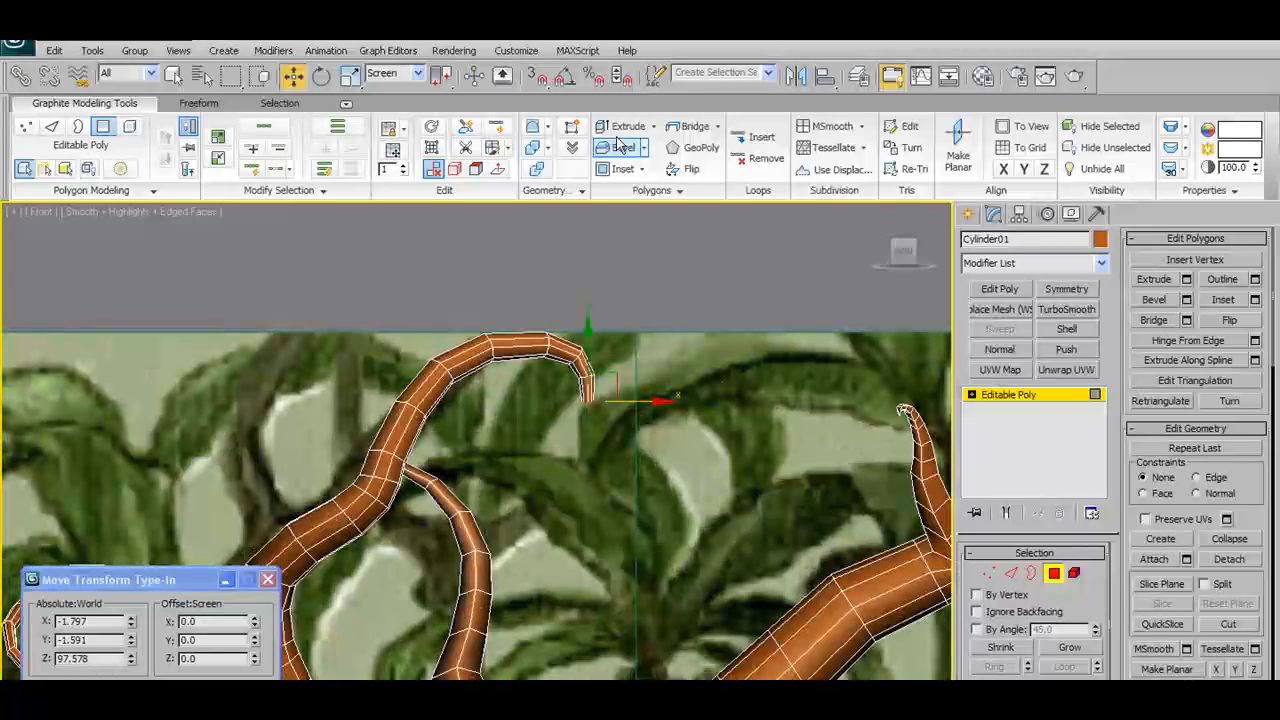
pyautogui.click(575, 153)
pyautogui.scroll(-6, 632, 374)
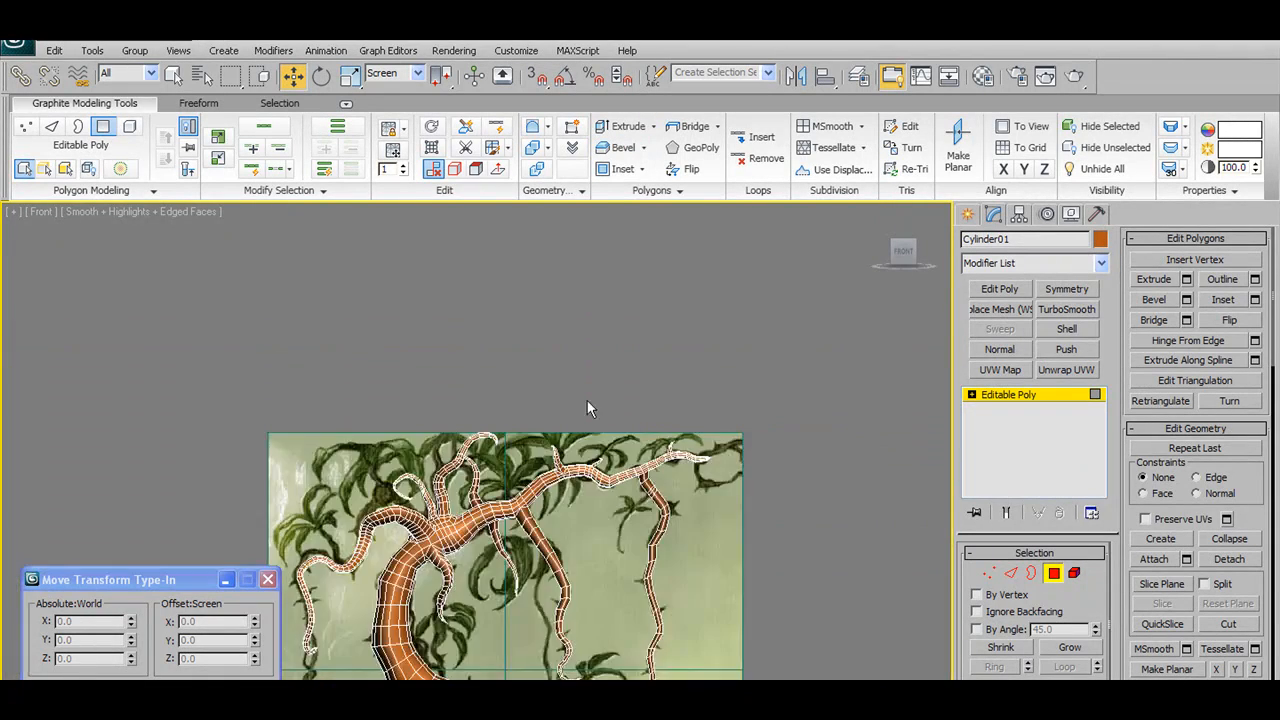